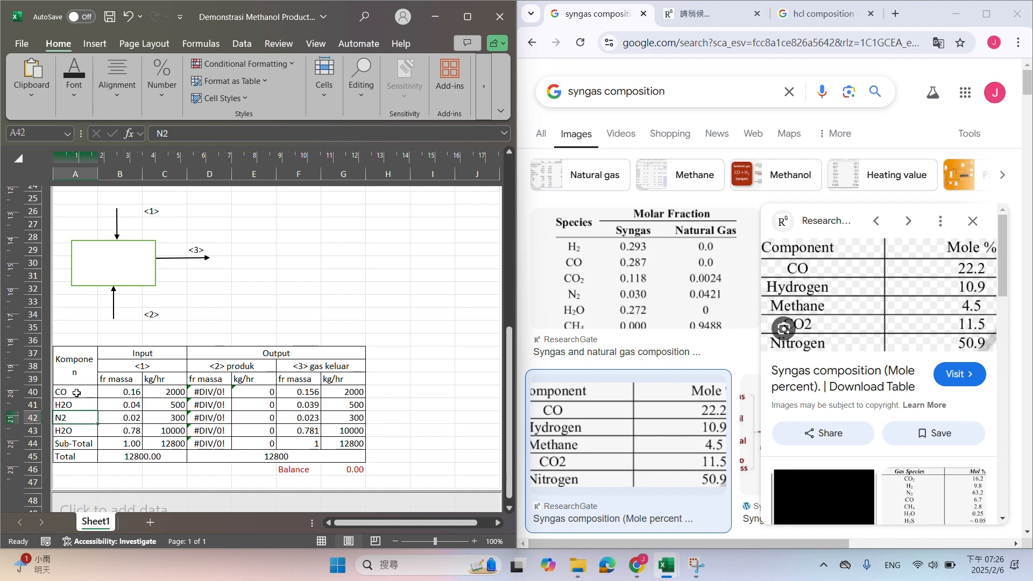
Replace the component labels in A42, A43 and A44 with CH4, CO2 and N2
text(CH4)
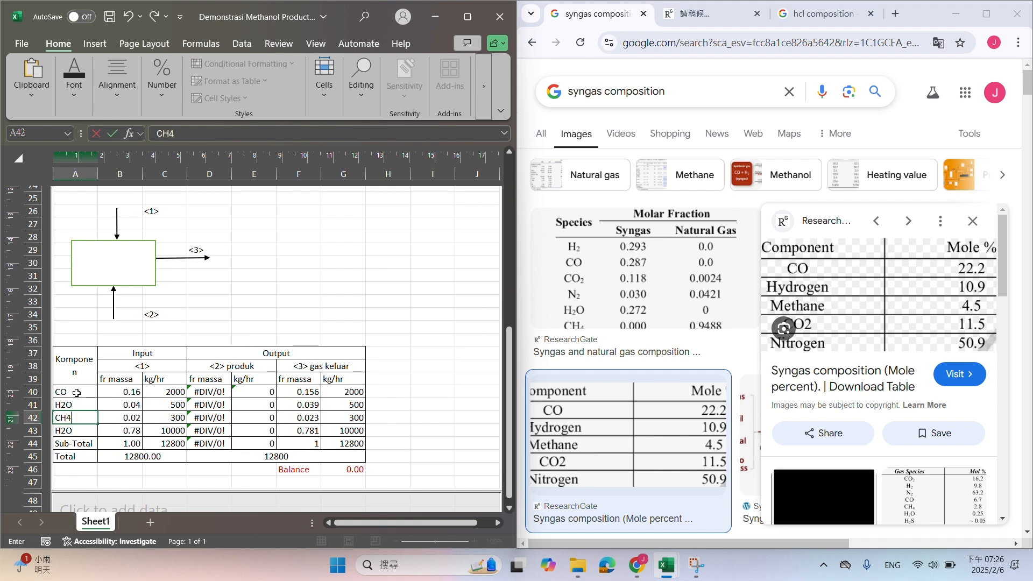
key(Return)
text(CO2)
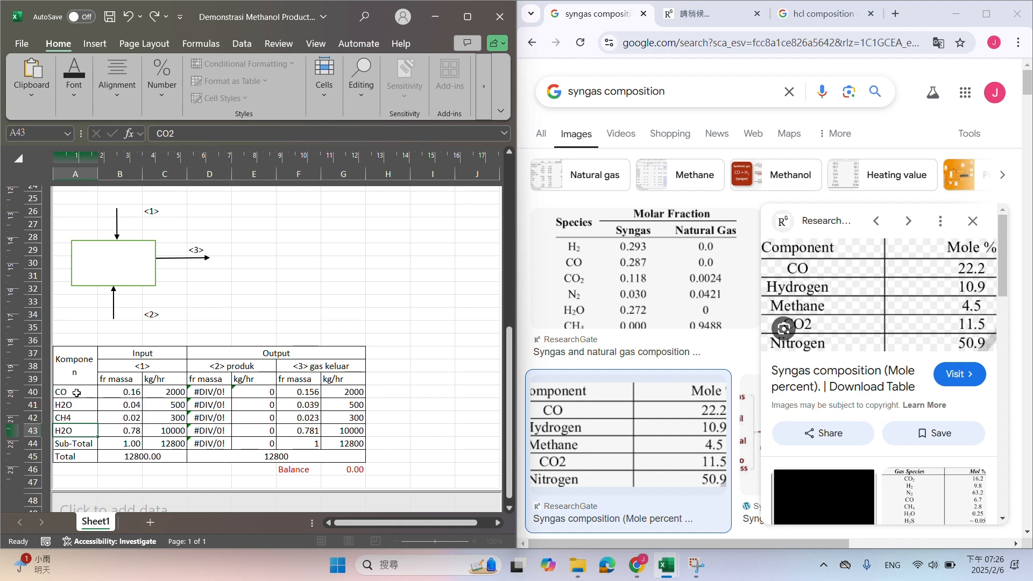
key(Return)
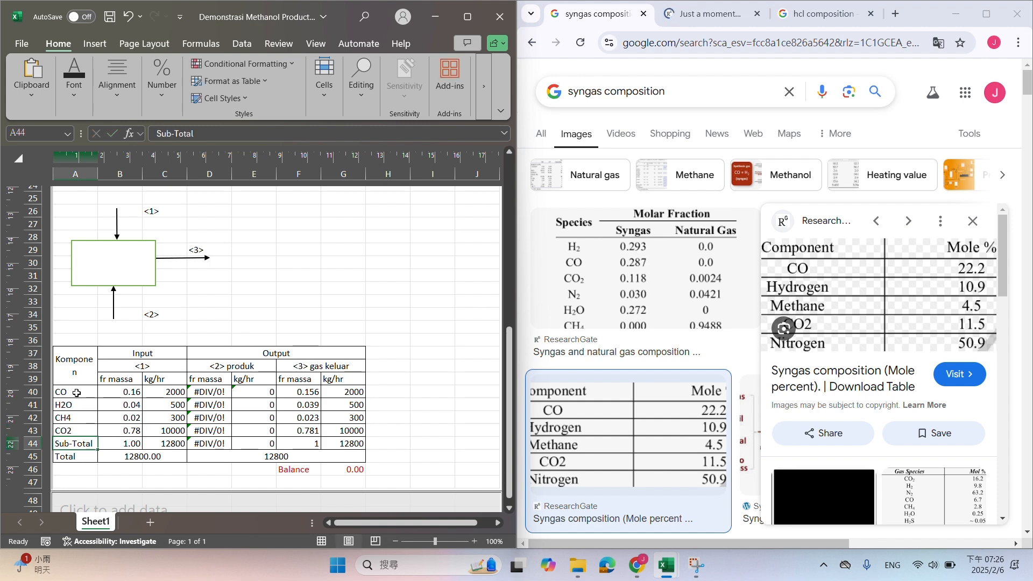
text(N2)
key(Return)
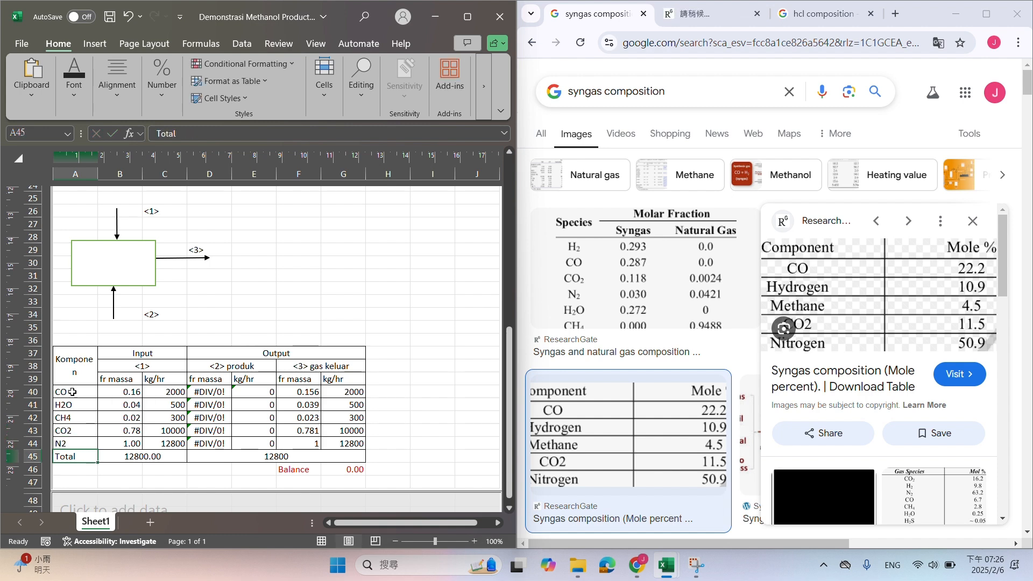
Maximize the workbook window and unmerge the Output header cells in row 37
click(116, 388)
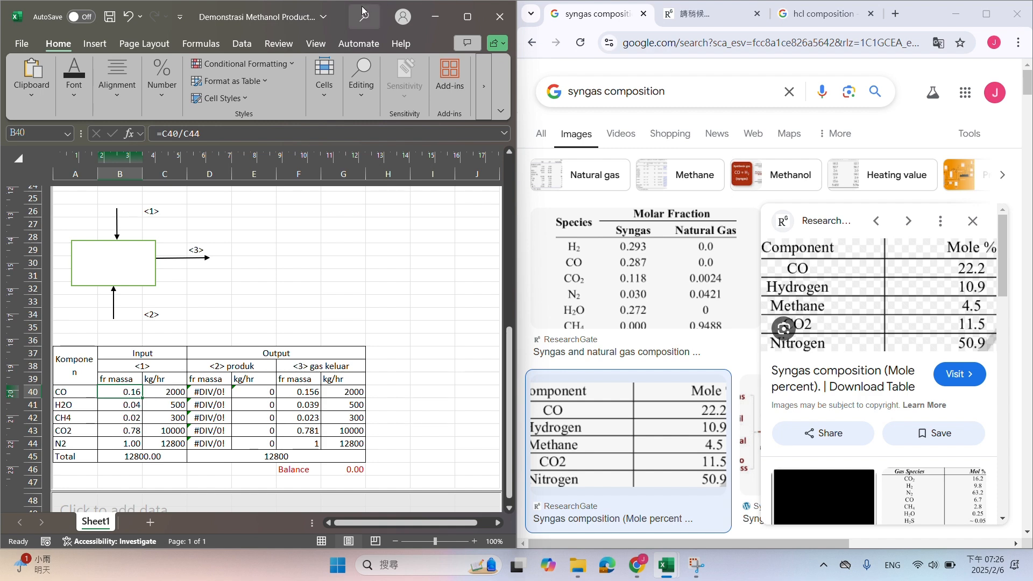
drag(344, 18, 356, 93)
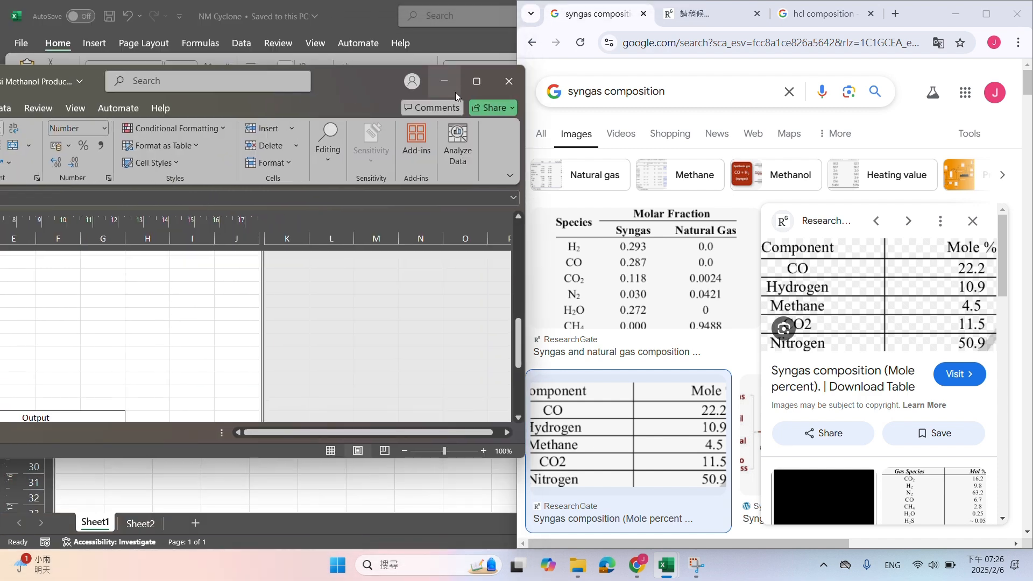
click(473, 88)
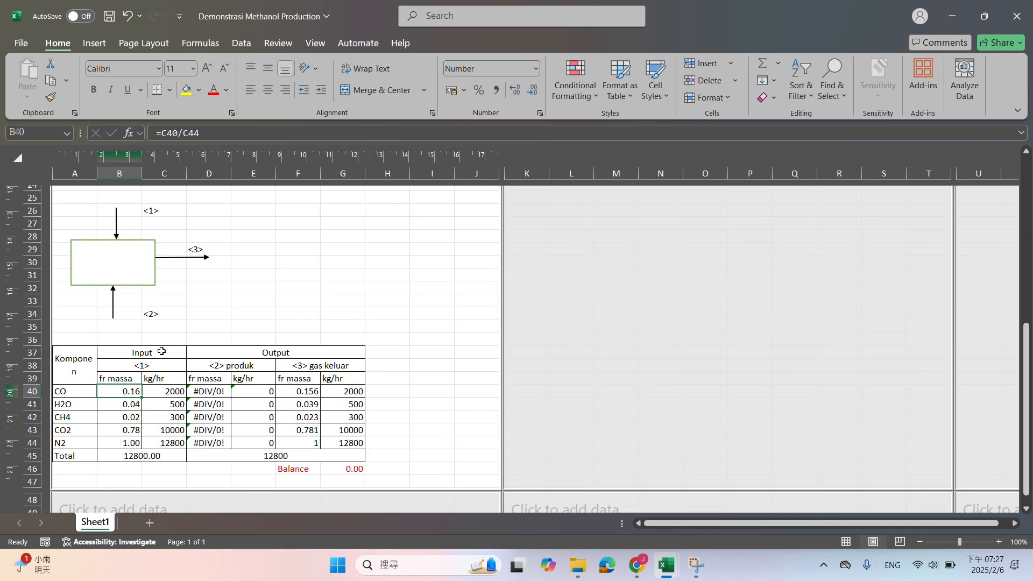
click(216, 353)
click(370, 90)
click(298, 220)
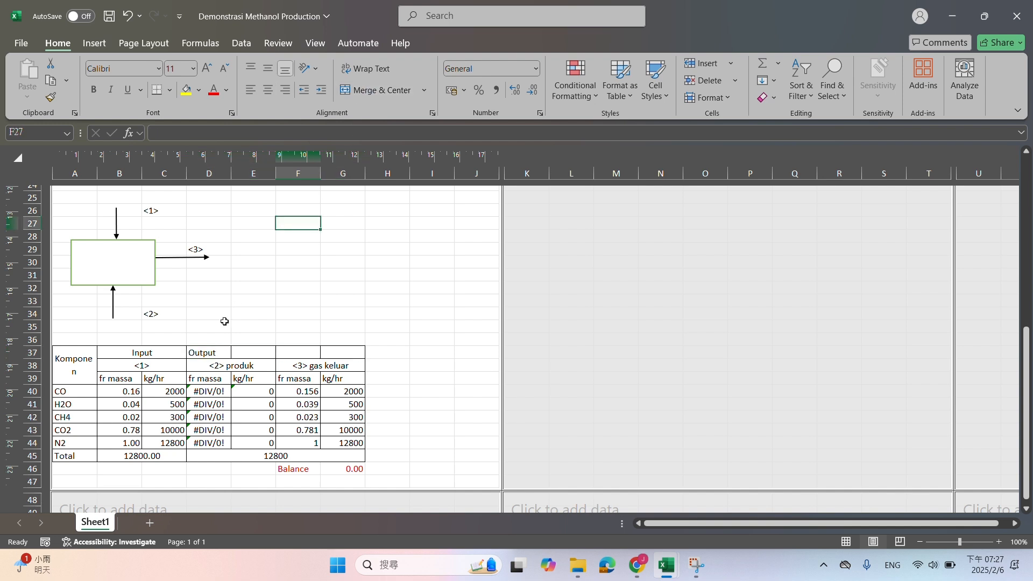
Move the Output header to F37 and merge it across F37:G37, and merge the Input header across B37:E37
click(210, 350)
drag(212, 347, 359, 352)
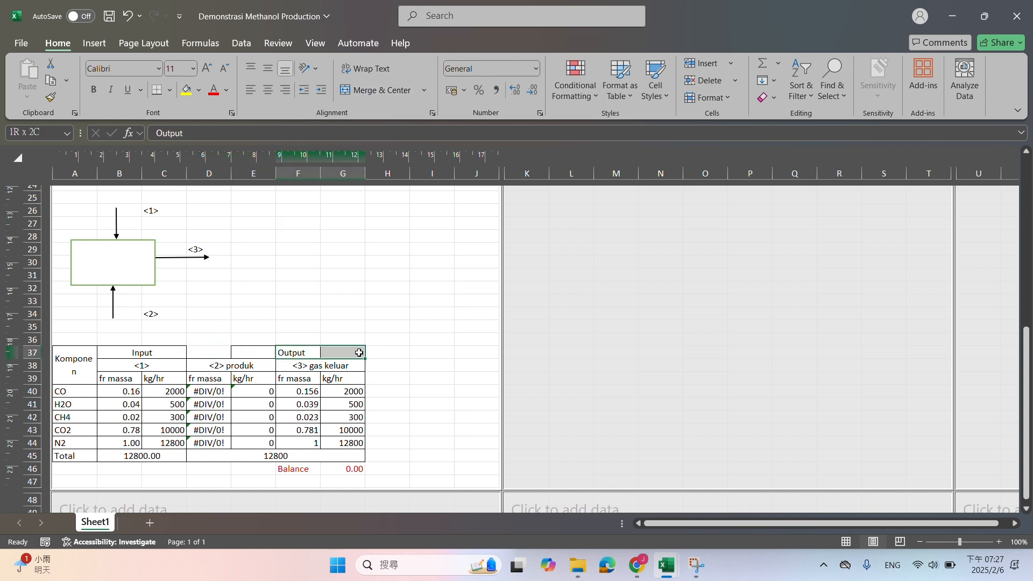
click(370, 92)
drag(156, 353, 239, 353)
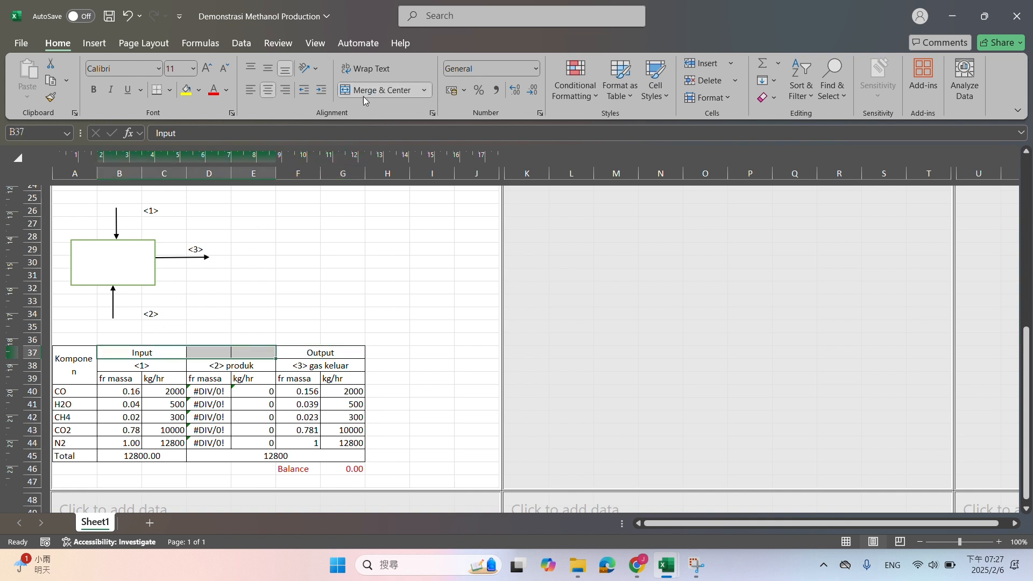
click(368, 91)
Rename the stream headers in row 38 as "<1> syngas", "<2> udara" and "<3>"
double_click(133, 363)
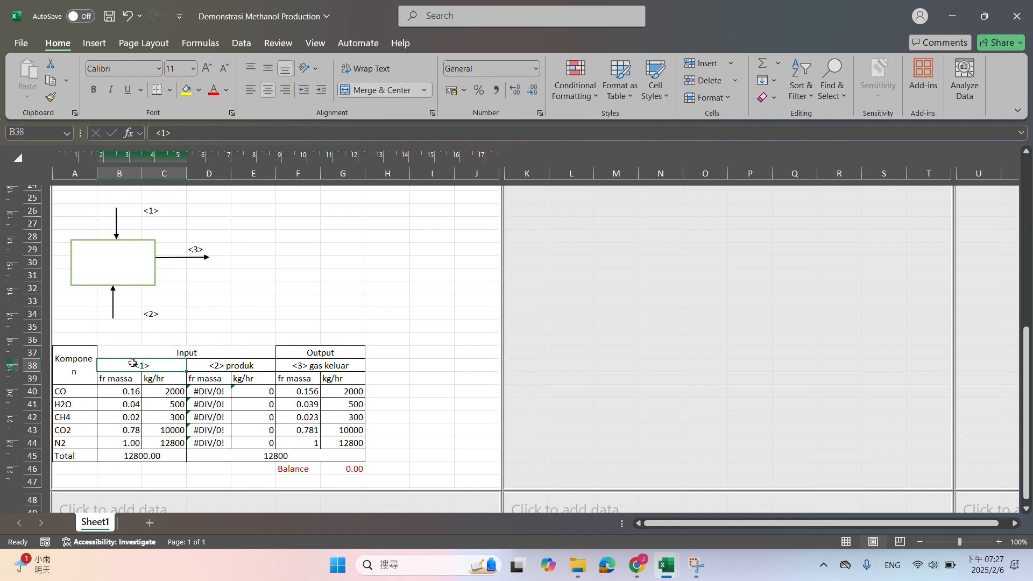
text(<1)
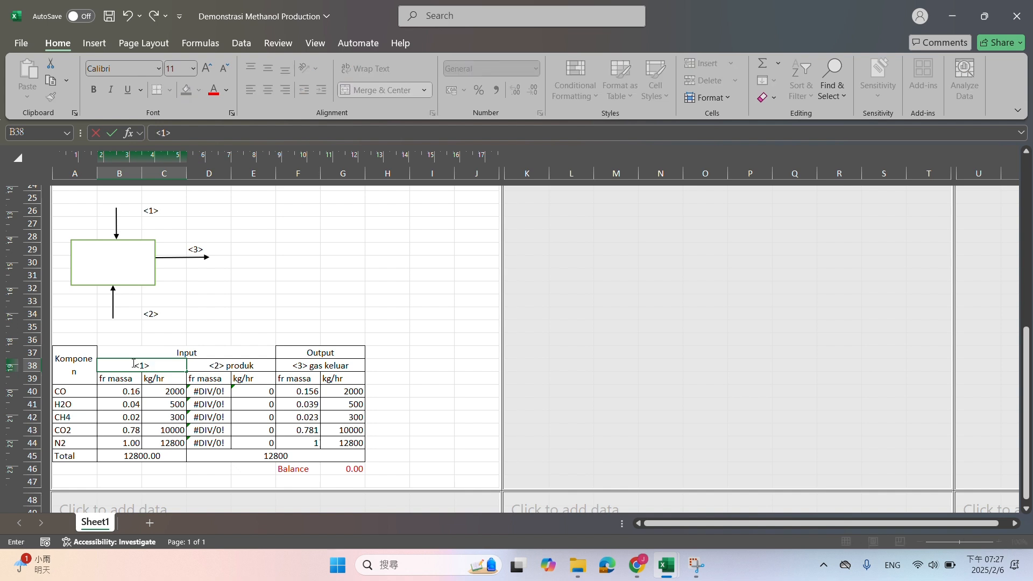
text(> syngas)
key(Tab)
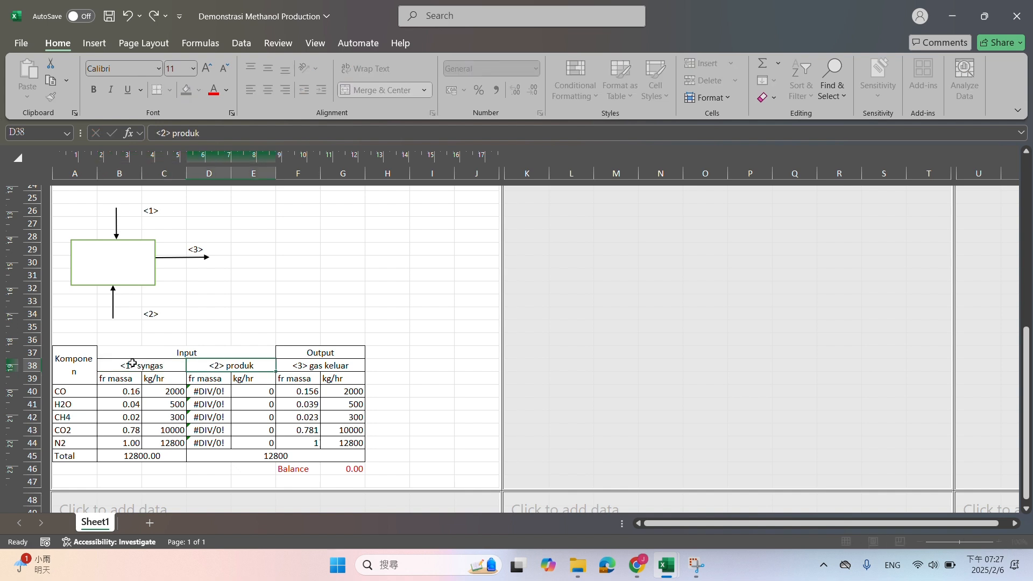
text(<2> udara)
key(Tab)
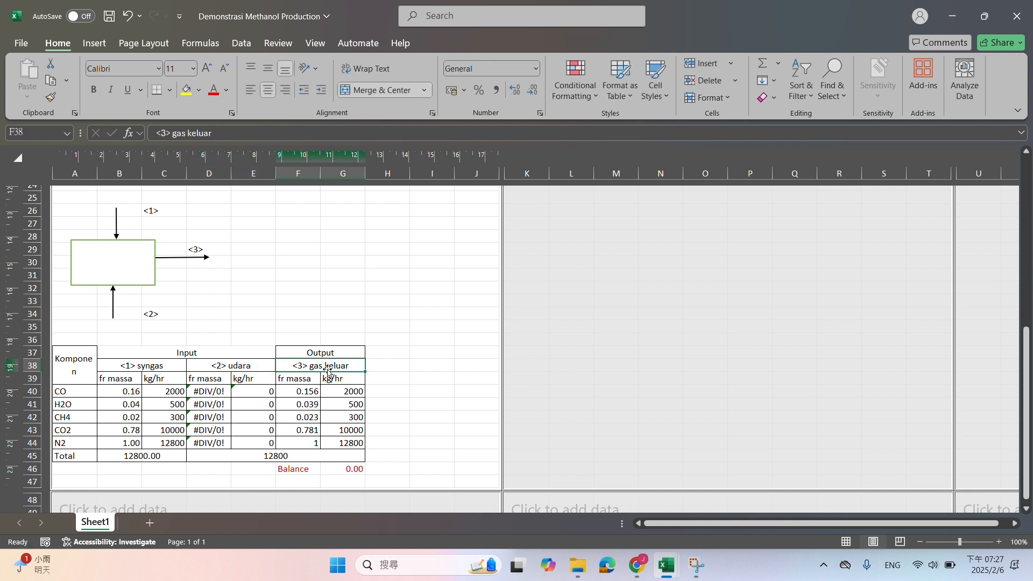
text(<3>)
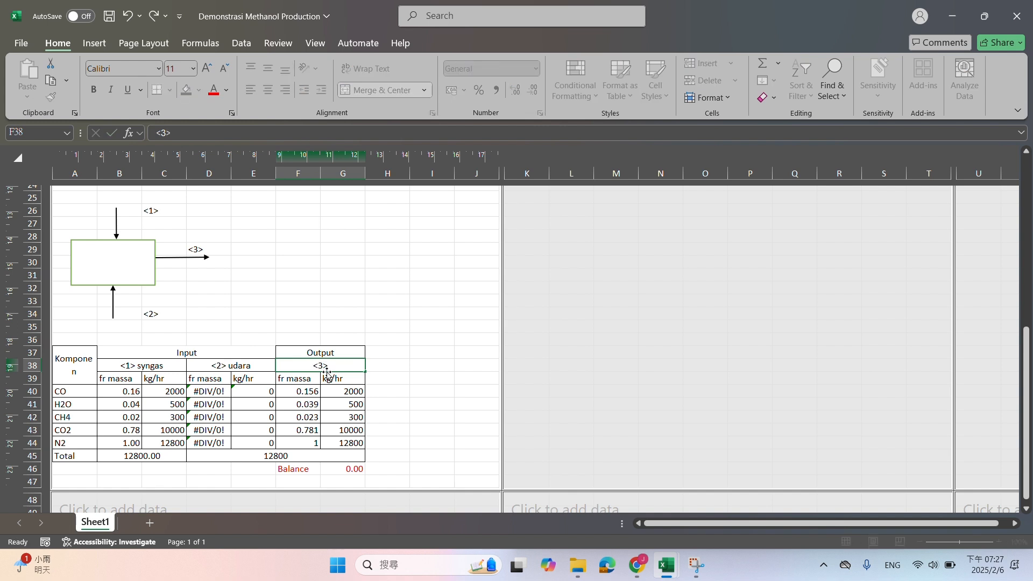
key(Return)
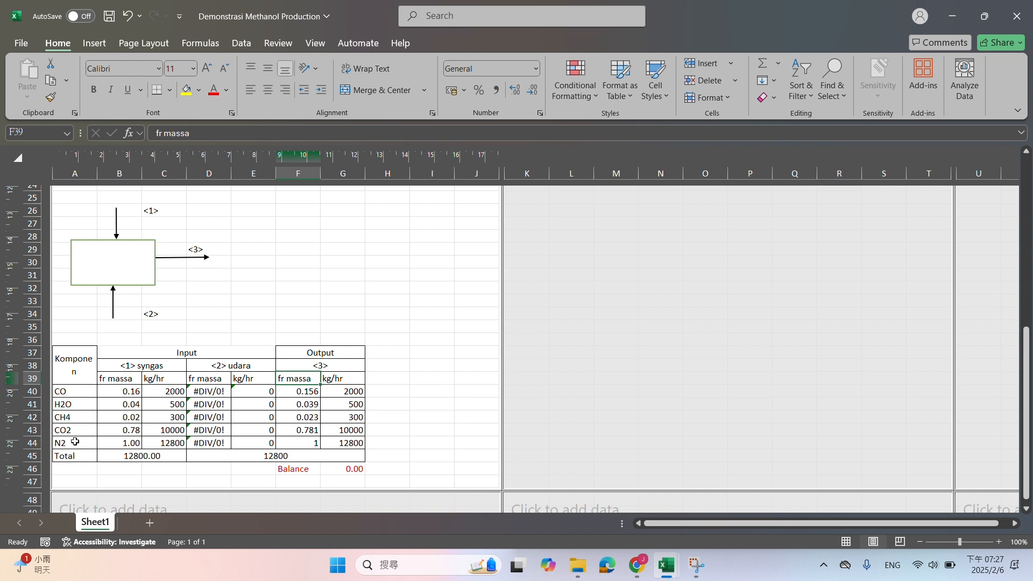
Insert a row above the CO row and label its component O2, aligned left
click(32, 391)
right_click(32, 392)
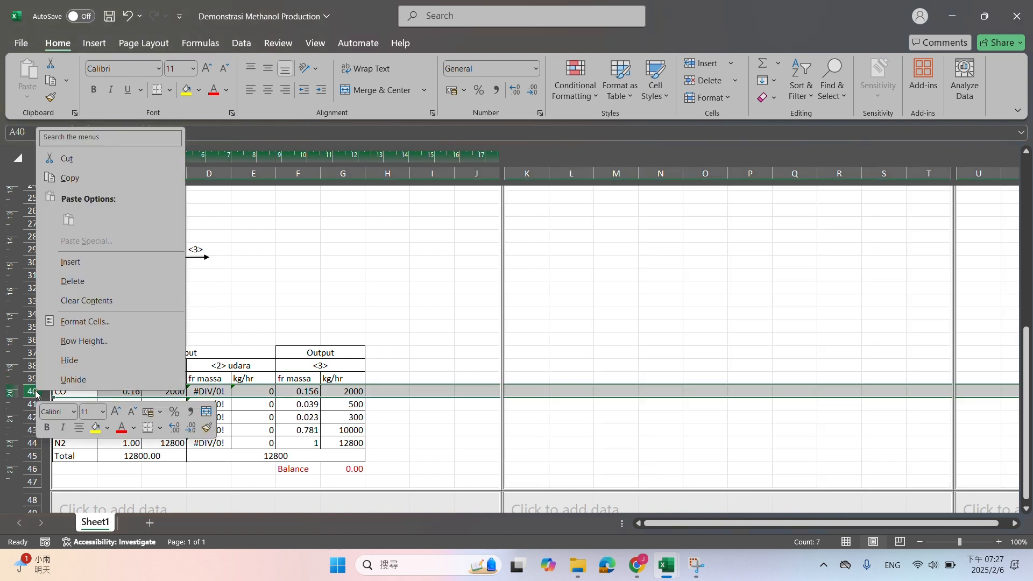
click(59, 264)
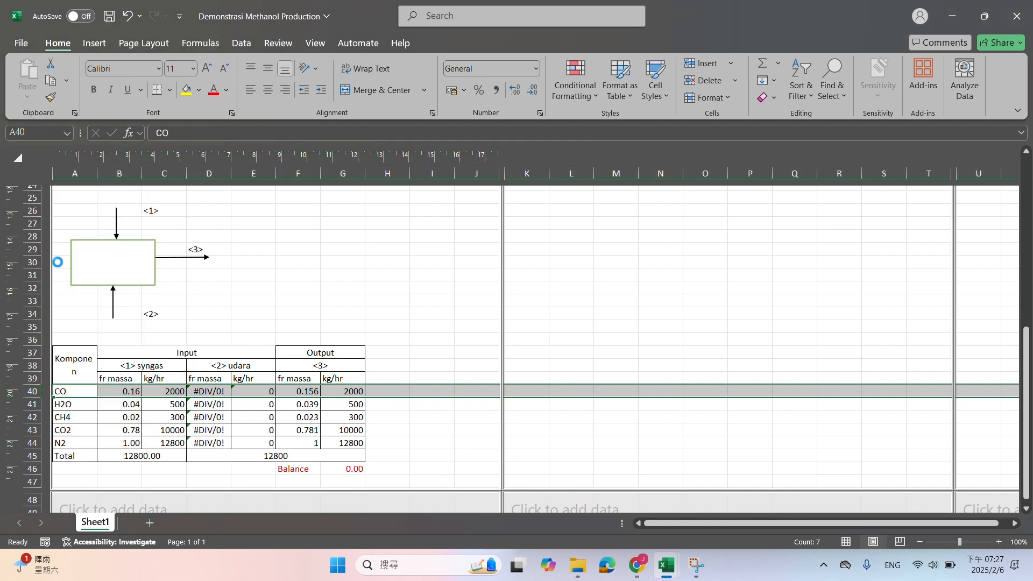
text(O2)
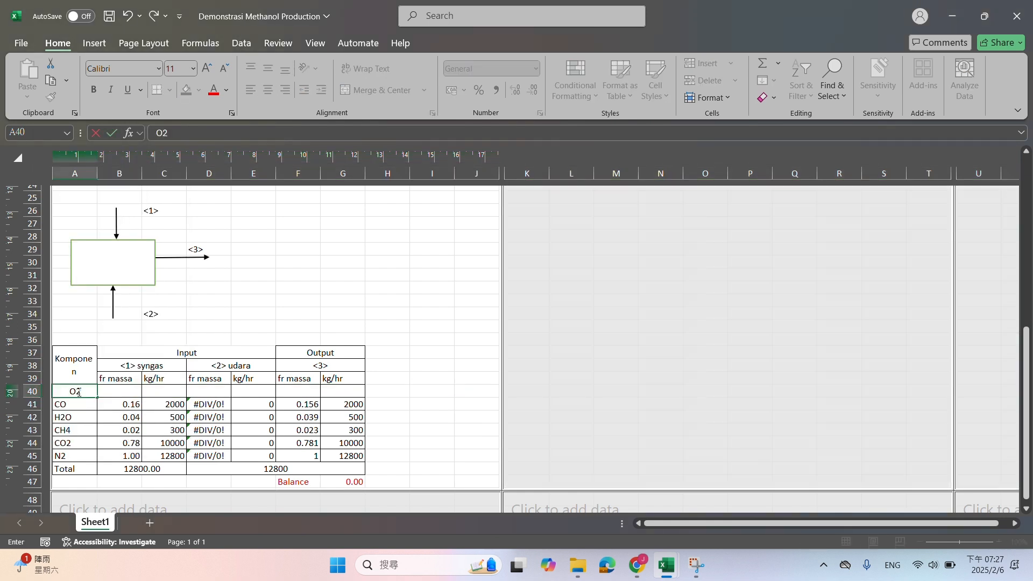
key(Tab)
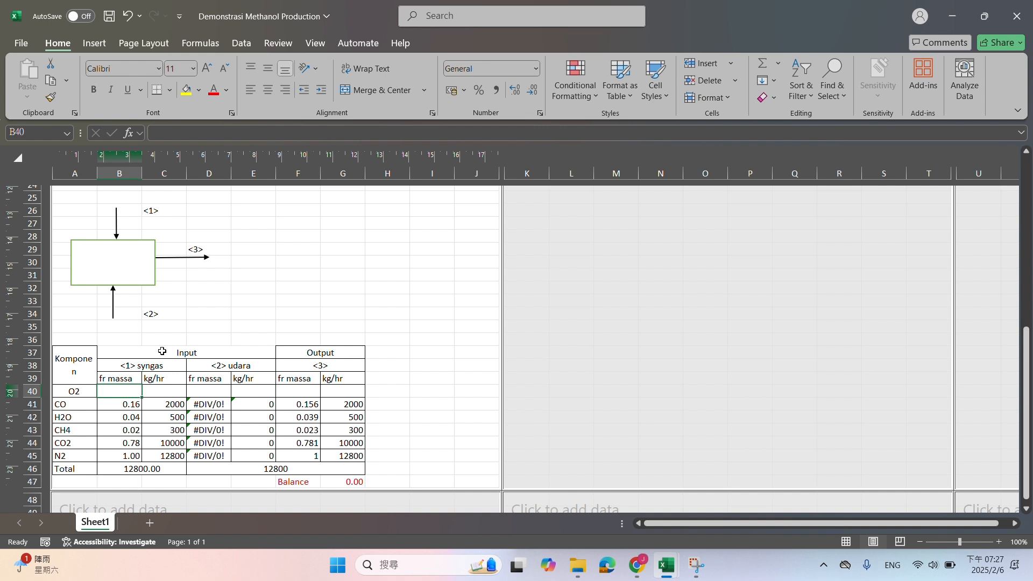
click(77, 391)
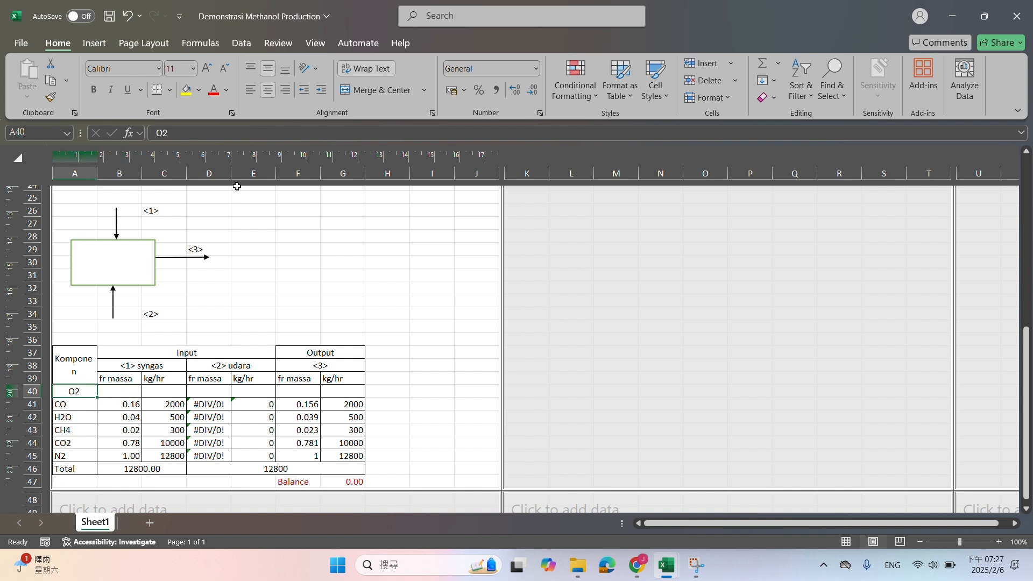
click(254, 90)
Insert 24 blank rows above the "1. Mixing Point" section, starting at row 23
scroll(161, 242, up, 3)
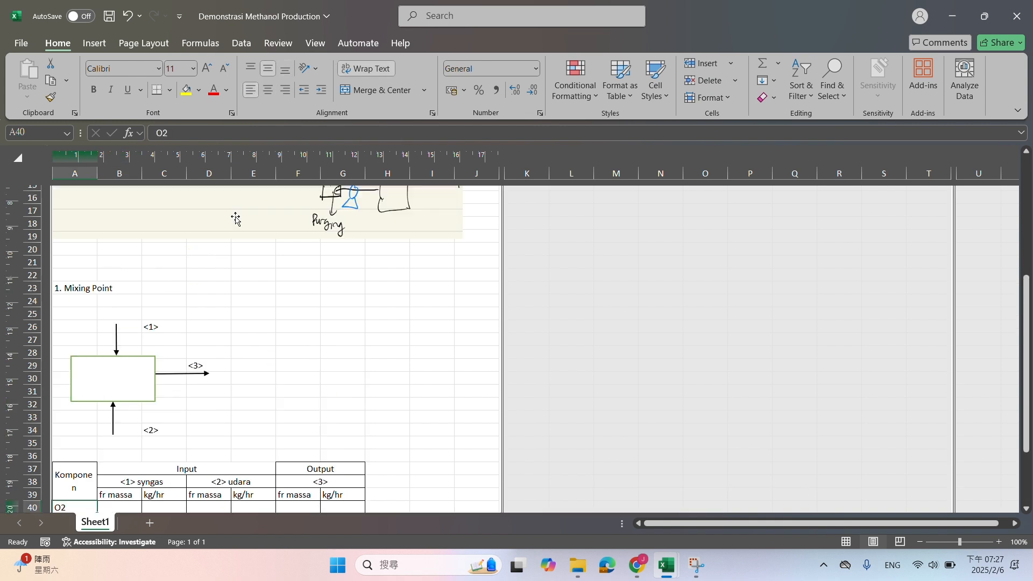
click(33, 288)
scroll(43, 307, down, 3)
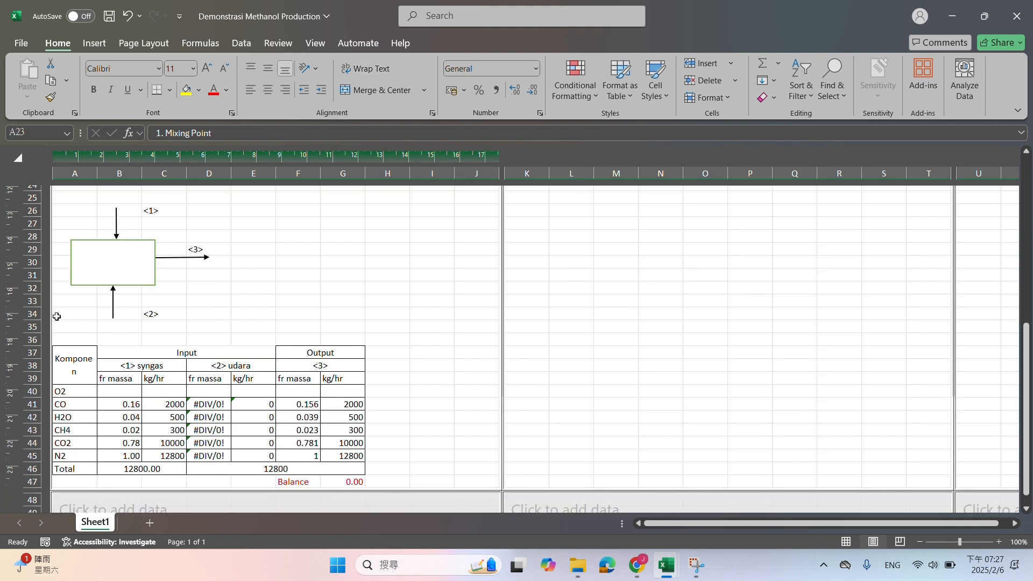
shift+click(33, 469)
right_click(33, 468)
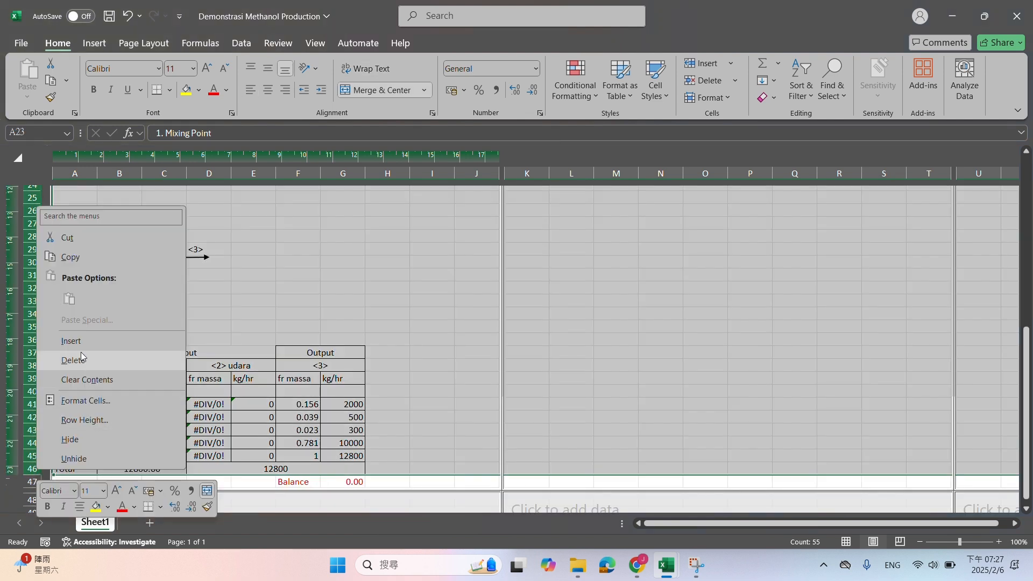
click(83, 347)
click(127, 304)
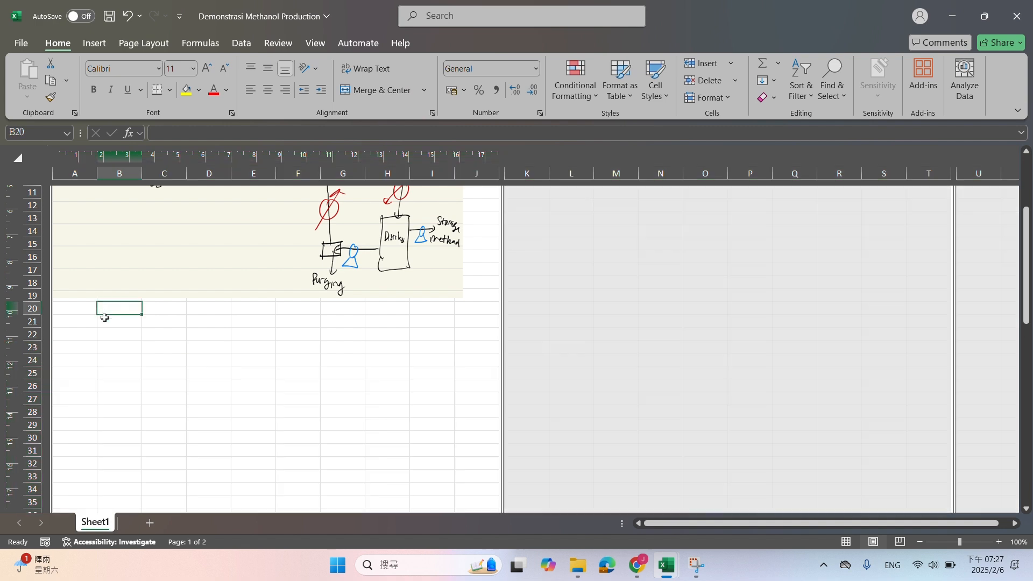
Enter the table headers Komponen in A23 and BM in B23
click(86, 342)
text(Kompo)
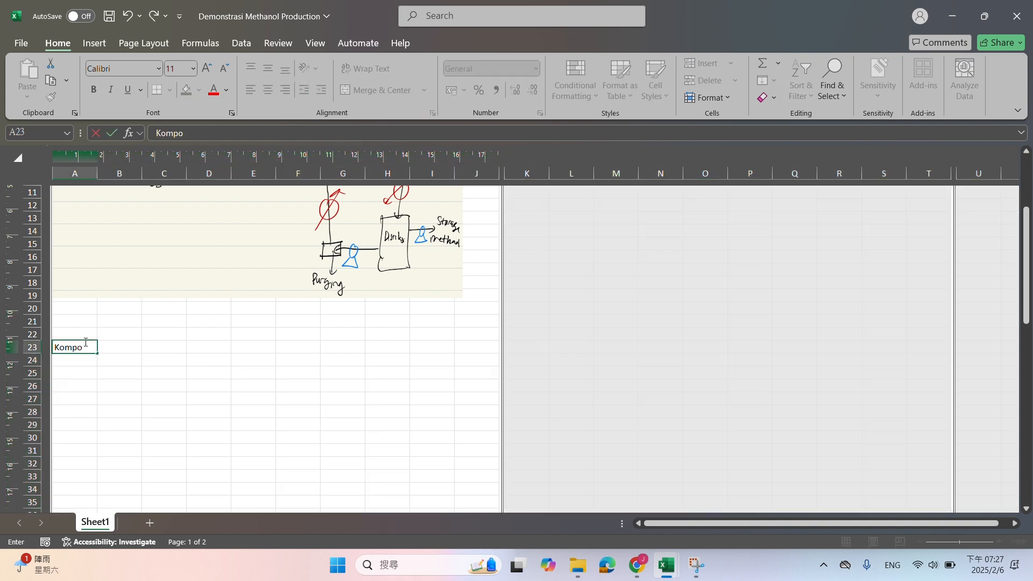
text(nen)
key(Tab)
text(Mol)
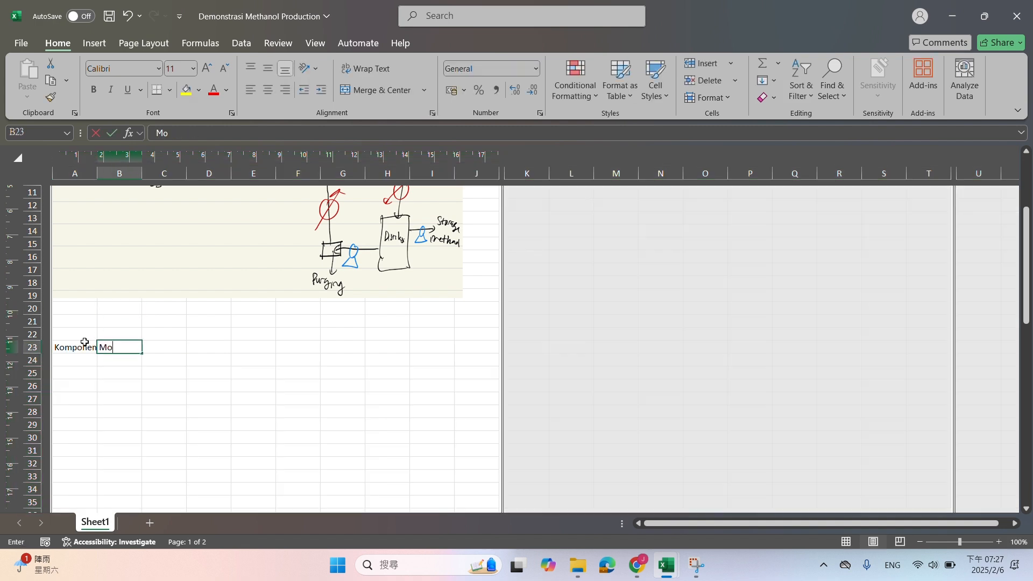
key(Down)
key(Up)
text(BM)
key(Return)
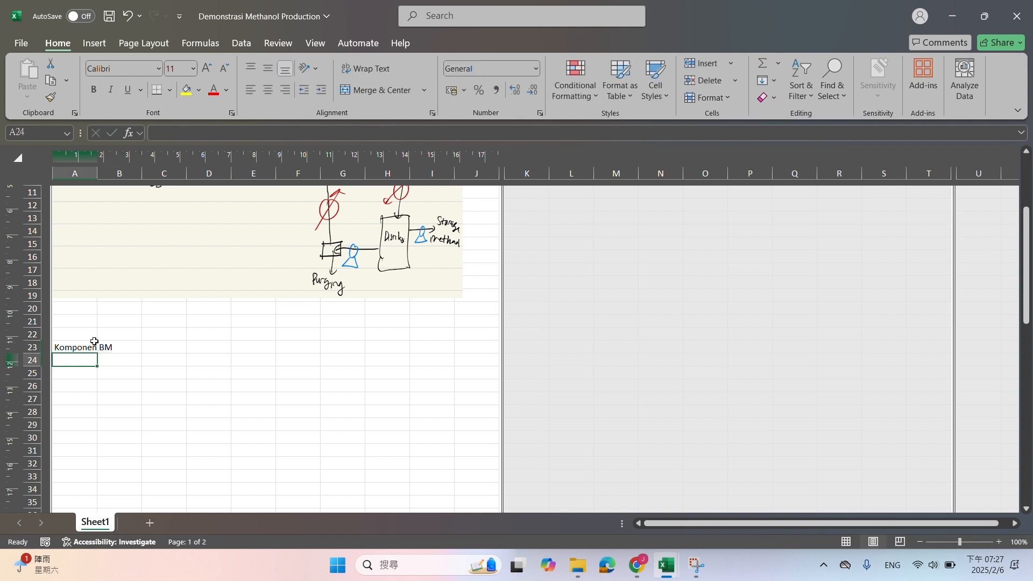
Copy the component list from O2 to N2 in the mass balance table into A24:A29 under Komponen
scroll(94, 341, down, 12)
drag(80, 418, 79, 482)
key(ctrl+c)
scroll(148, 425, up, 10)
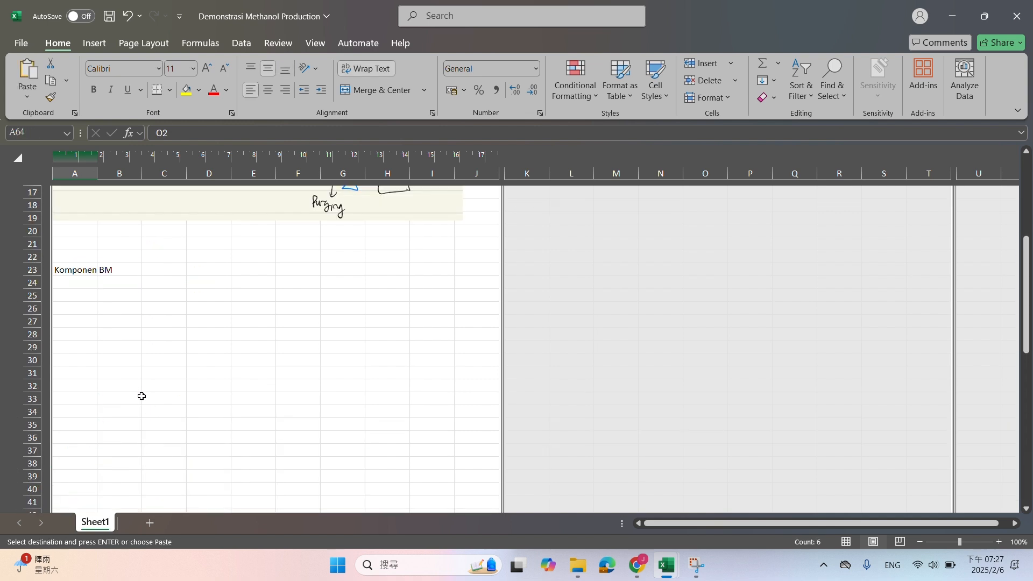
click(74, 283)
key(ctrl+v)
Place the worksheet beside the Chrome browser and search Google for "O2 molecular weight"
click(117, 284)
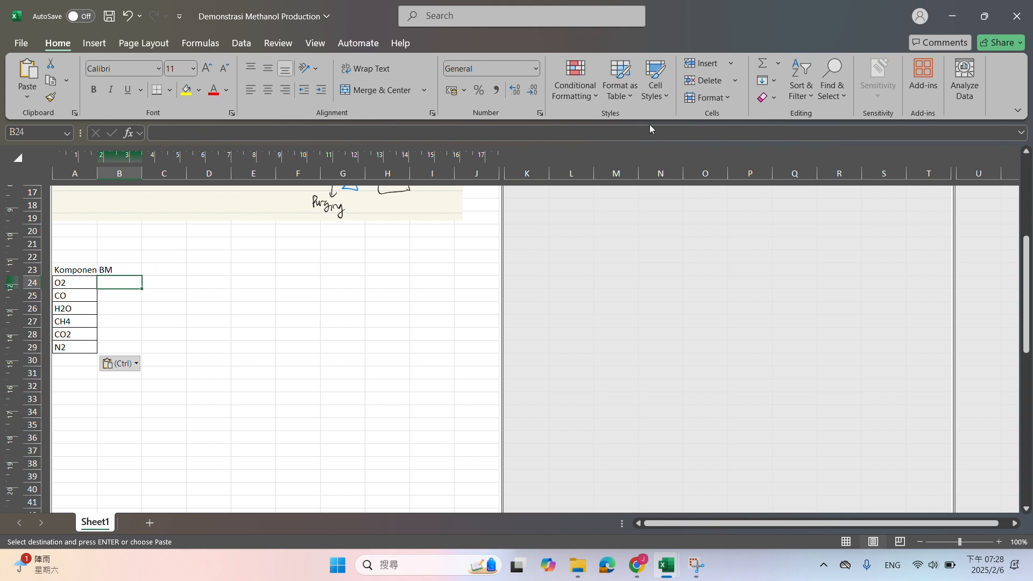
click(638, 567)
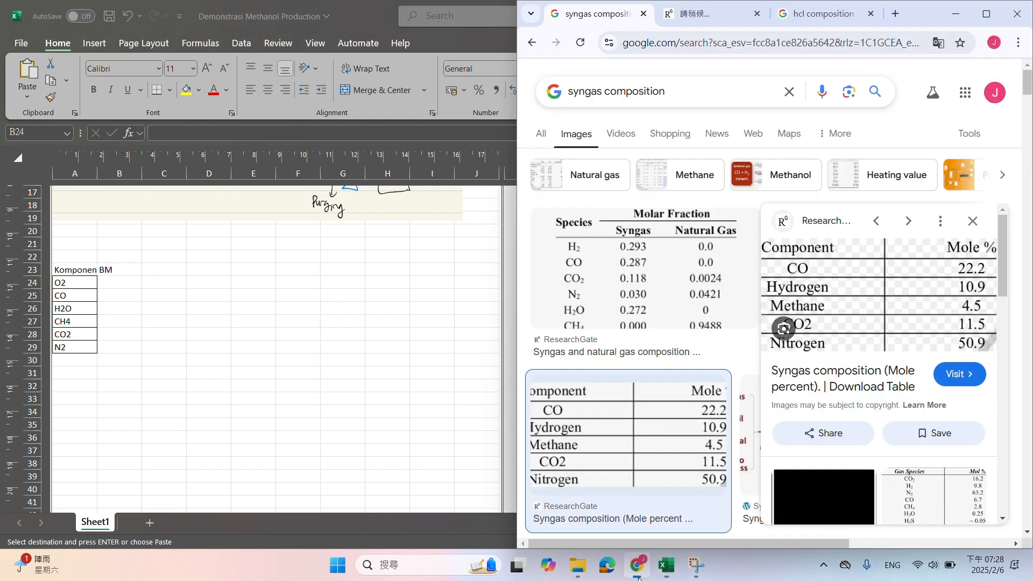
double_click(358, 15)
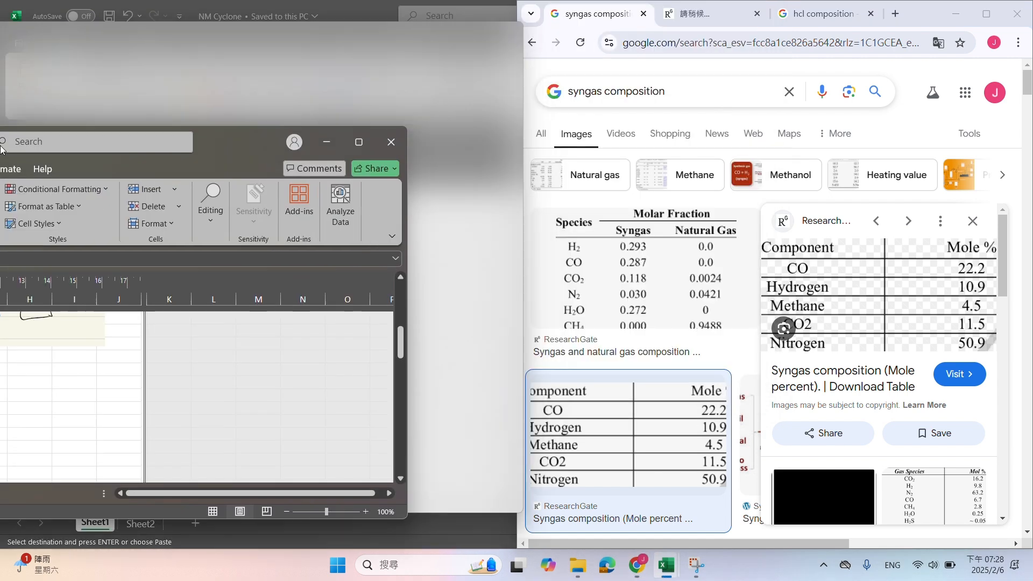
click(816, 15)
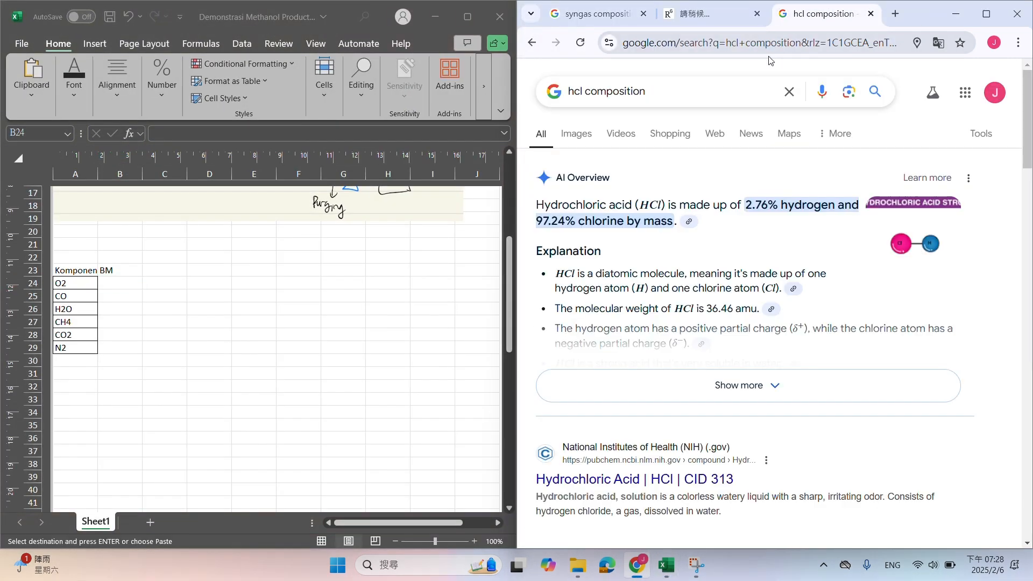
click(782, 88)
text(O2)
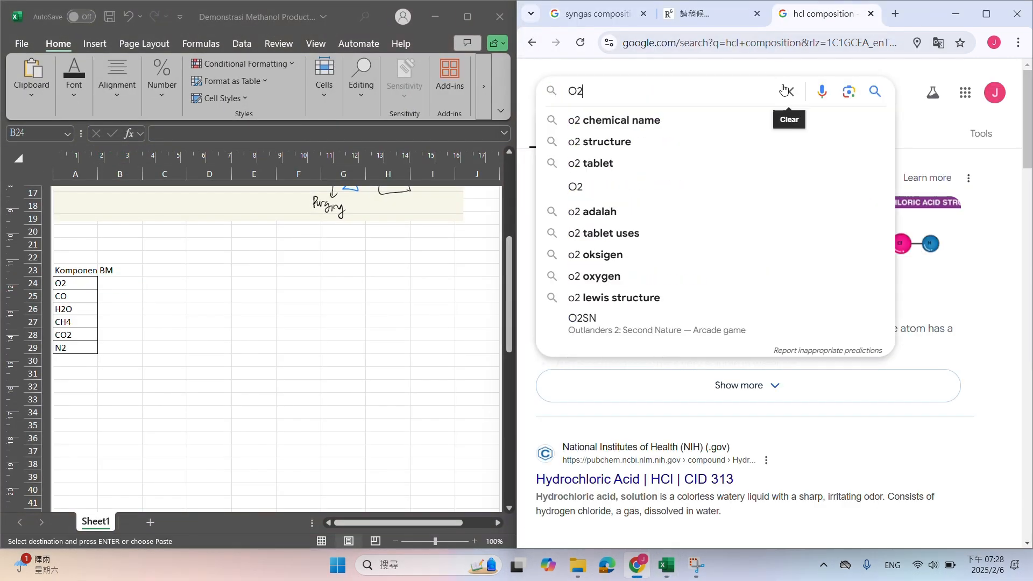
text( molecular weight)
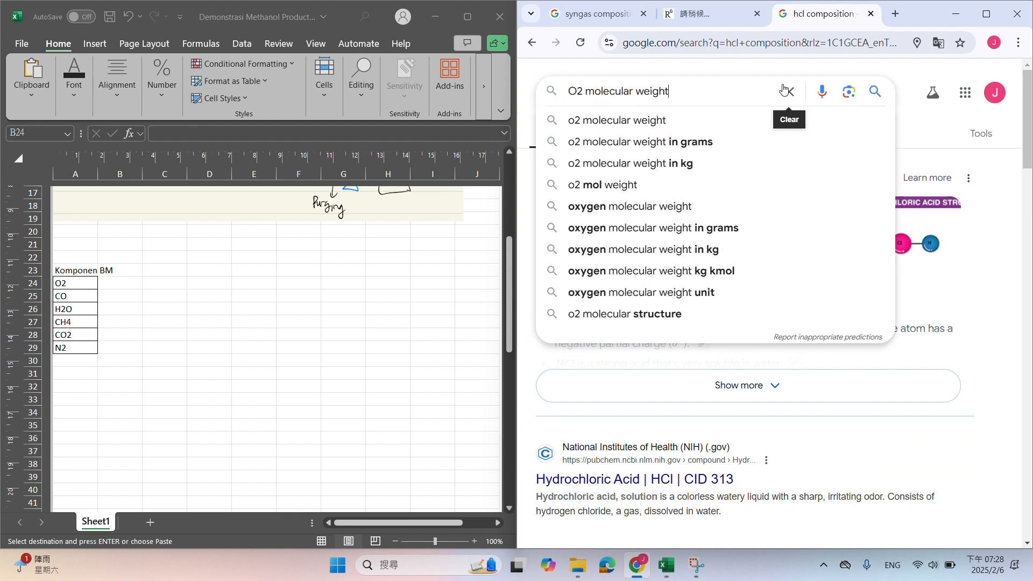
key(Return)
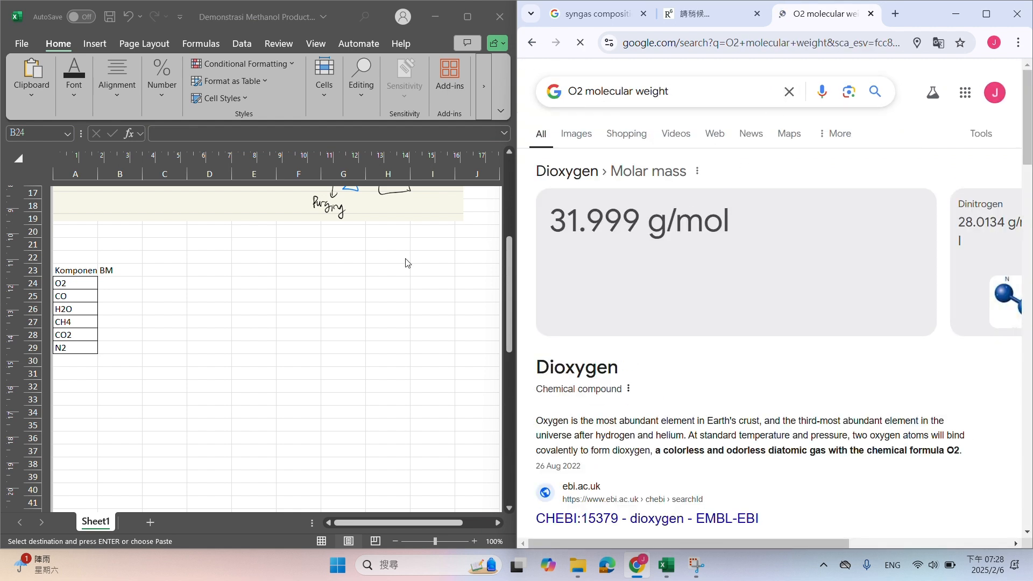
Enter 32 as the BM value for O2 in cell B24
click(121, 284)
text(3)
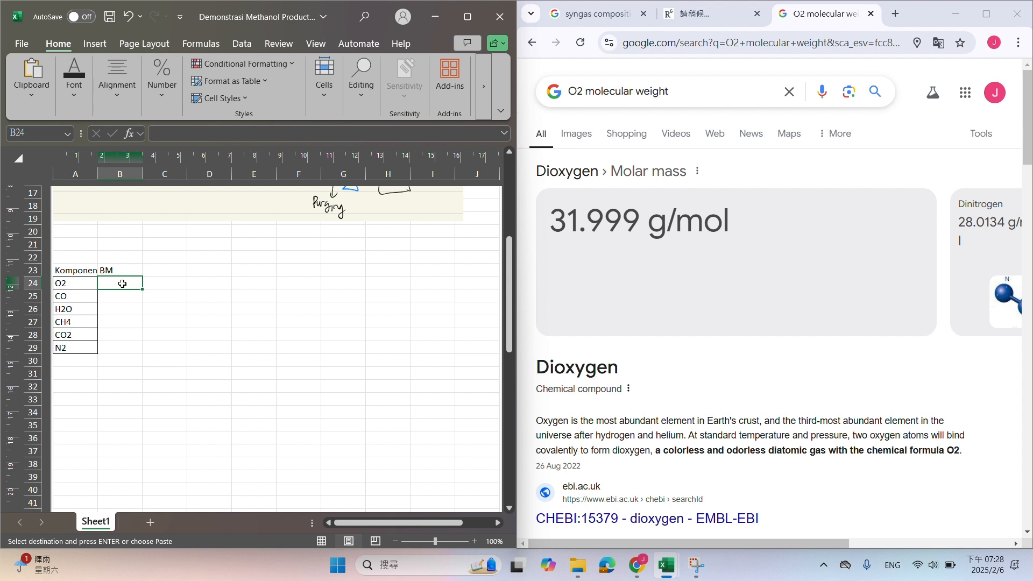
text(2)
key(shift+Down)
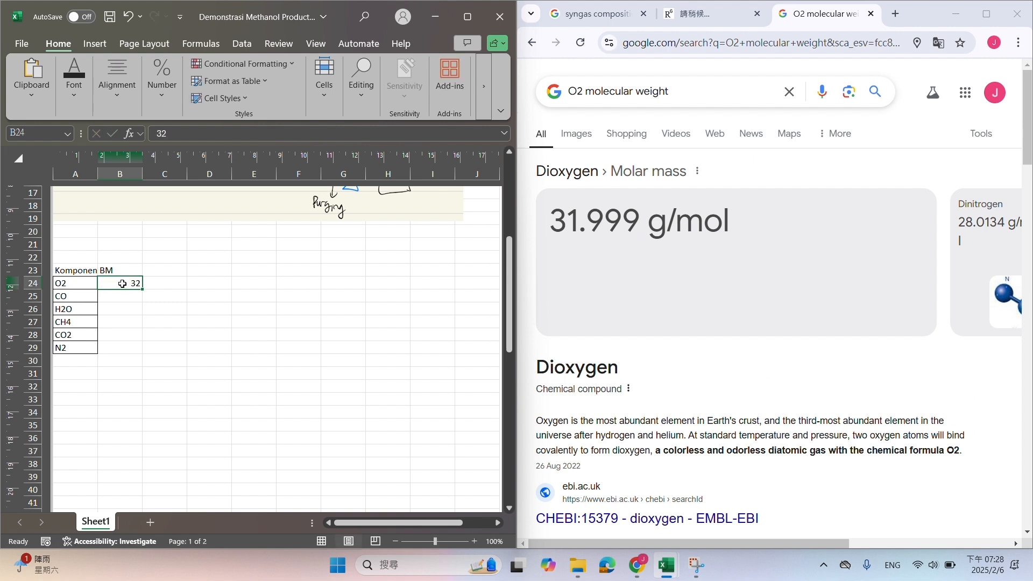
key(shift+Down)
key(shift+Down)
key(shift+Down)
key(shift+Down)
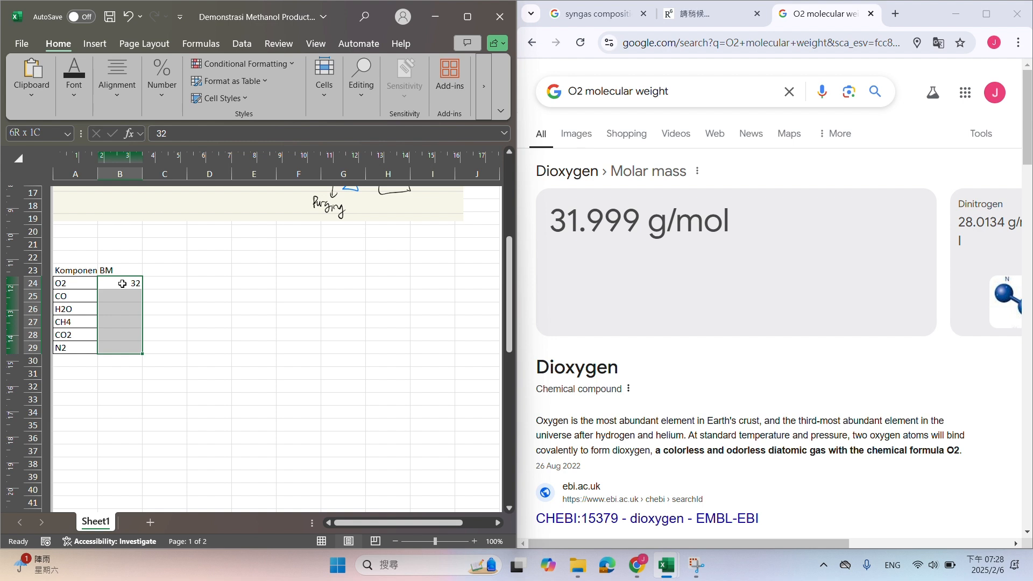
key(Up)
key(Down)
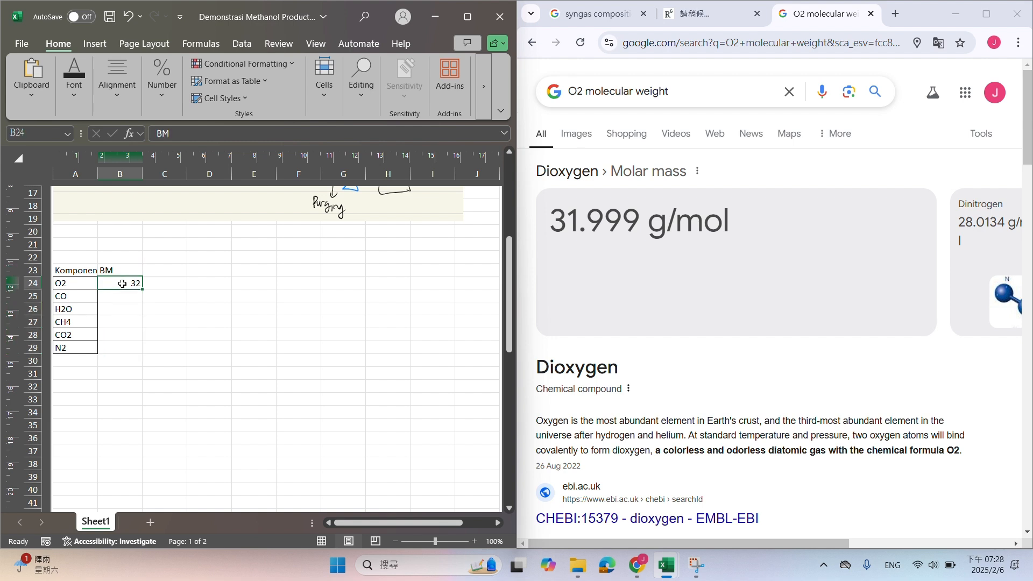
key(Down)
key(Down)
key(Down)
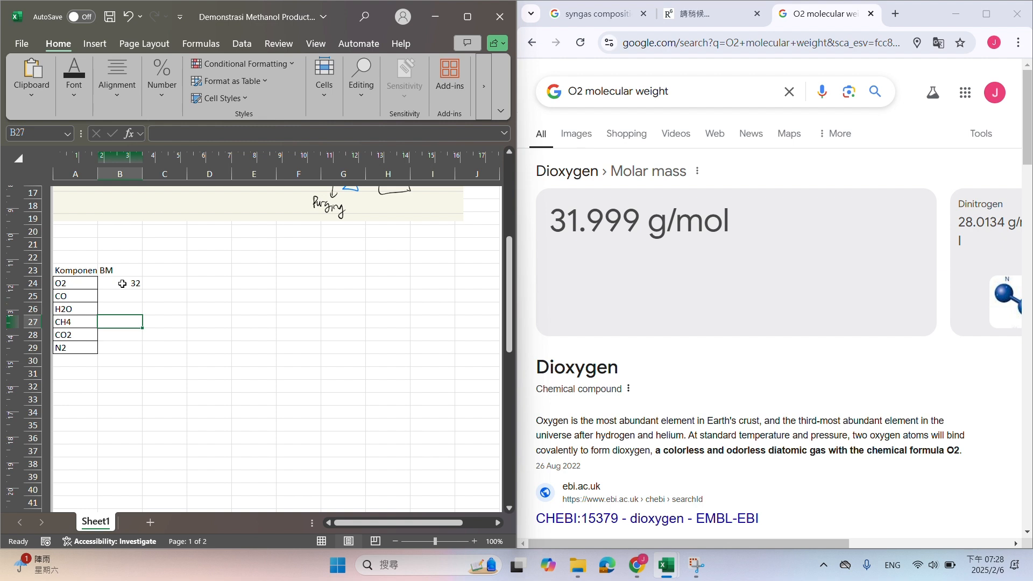
key(Down)
key(Down)
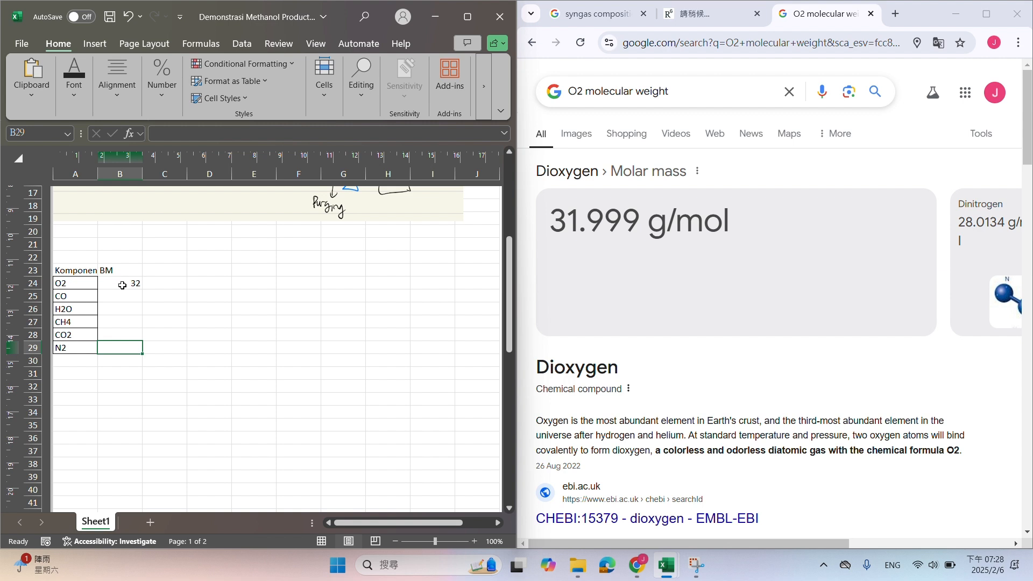
Change the Google search to "CO molecular weight" to look up the value for the CO row
click(121, 296)
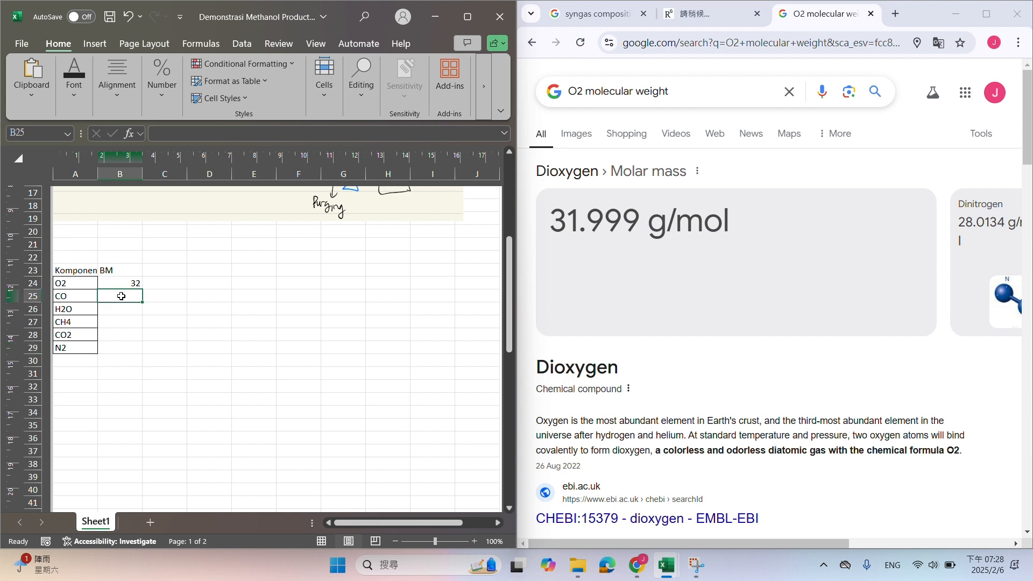
click(582, 90)
key(BackSpace)
key(BackSpace)
text(CO)
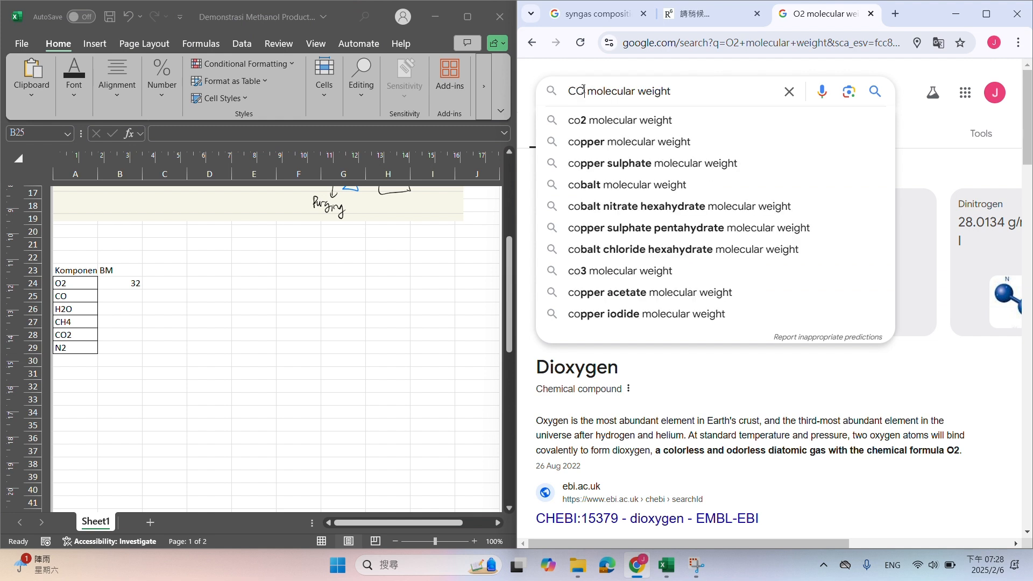
key(Return)
Enter the BM values 28, 18, 16, 44 and 28 for CO, H2O, CH4, CO2 and N2 in B25:B29
click(110, 294)
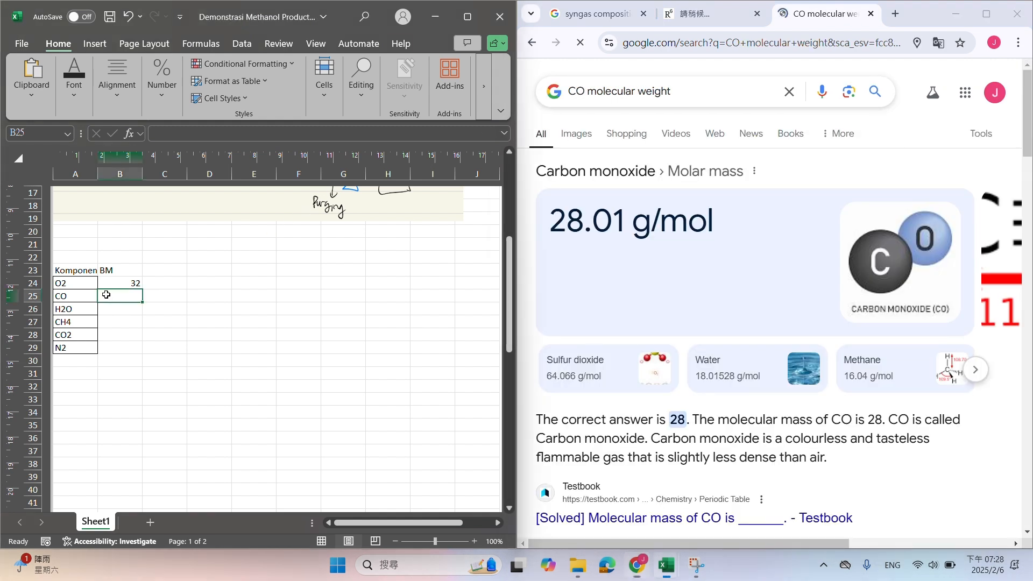
text(28)
key(Return)
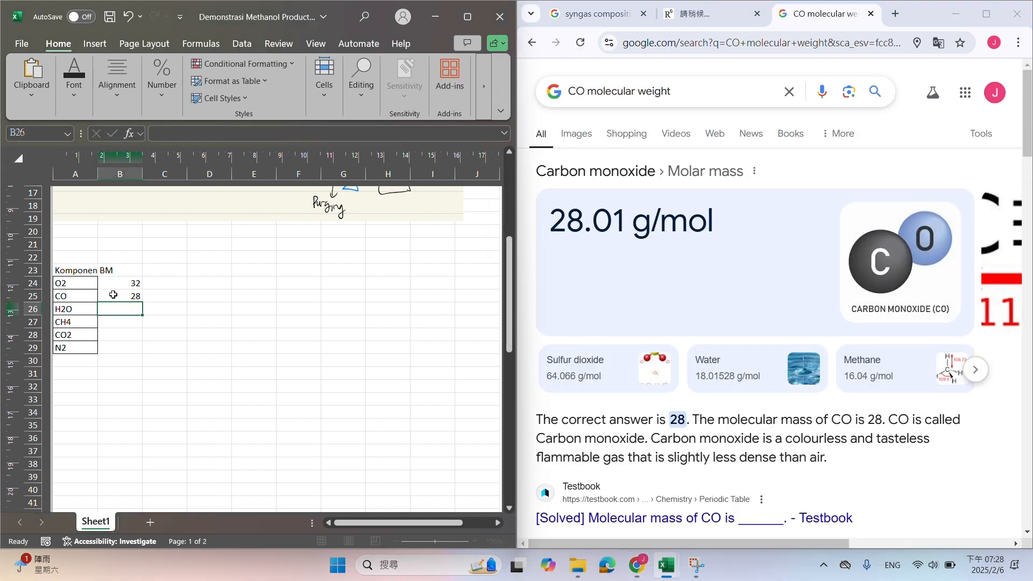
text(18)
key(Return)
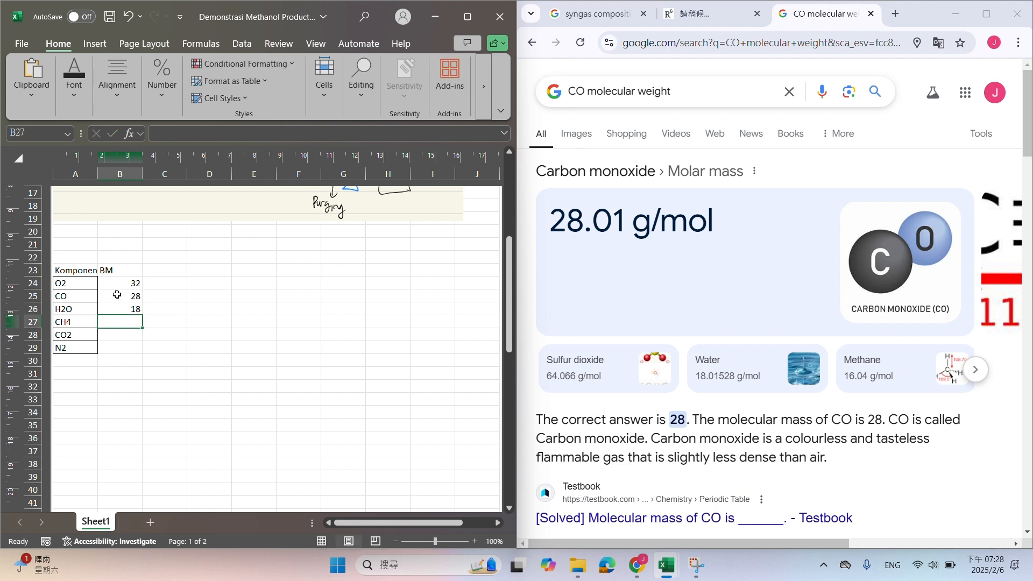
text(16)
key(Return)
text(44)
key(Return)
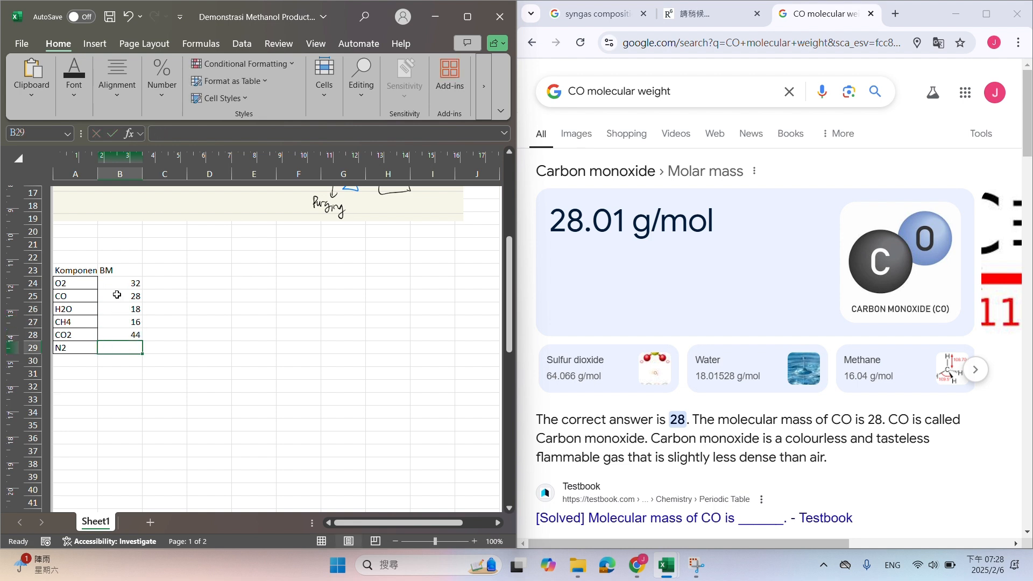
text(28)
key(Return)
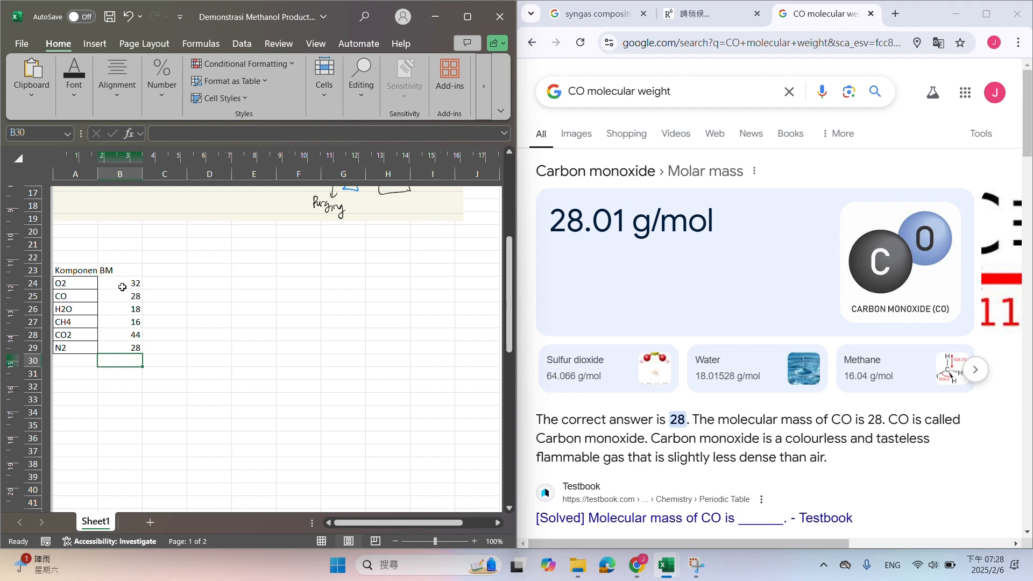
Compare the syngas composition image results in the browser with the syngas columns of the mixing point mass balance table
double_click(345, 14)
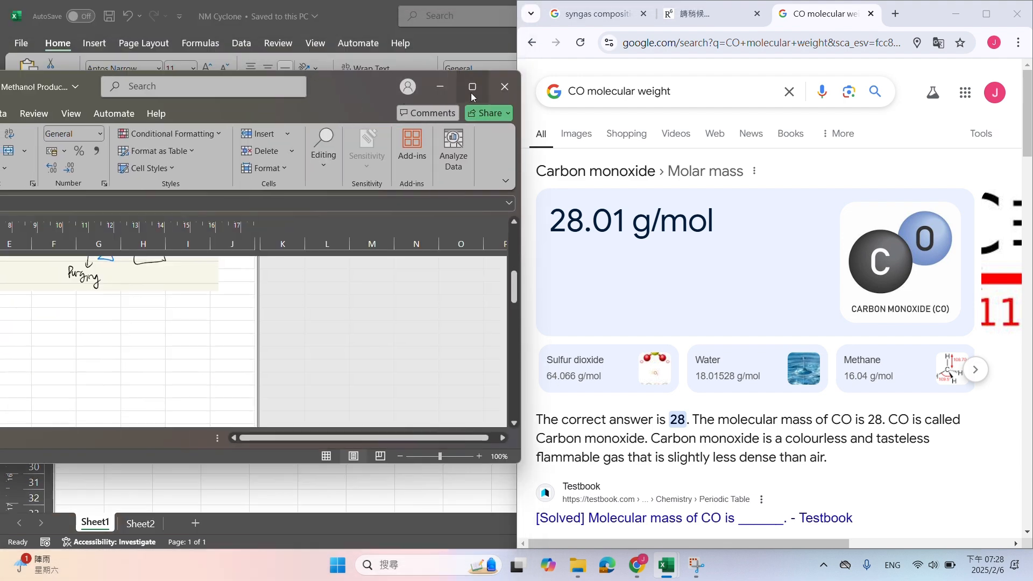
scroll(97, 305, down, 10)
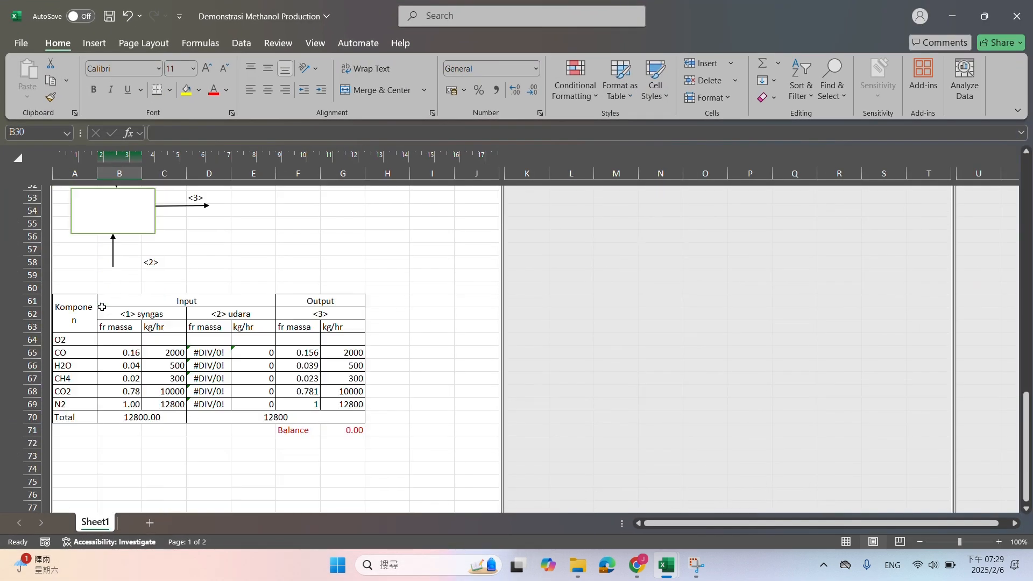
scroll(141, 324, up, 9)
scroll(144, 325, up, 3)
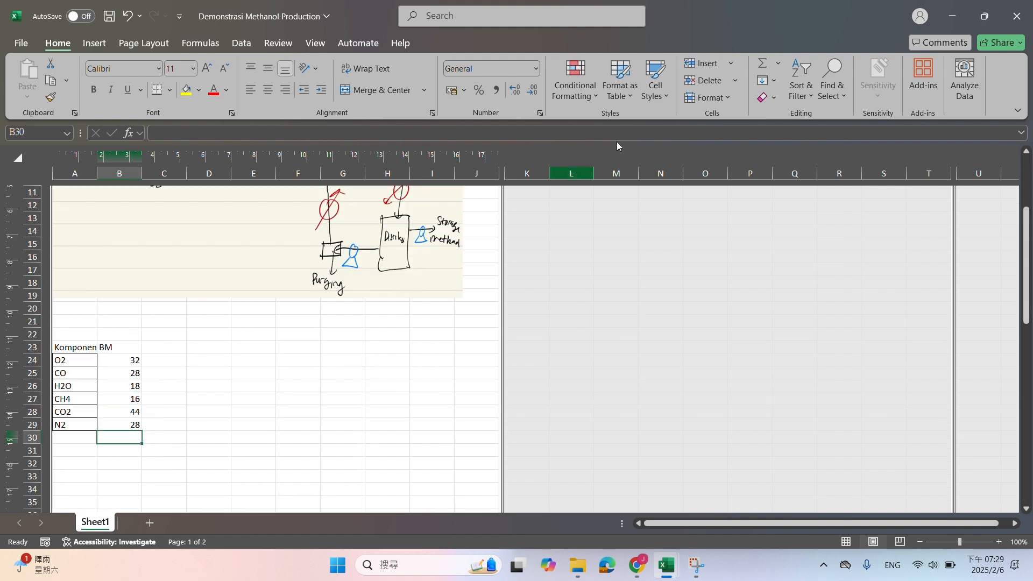
double_click(751, 2)
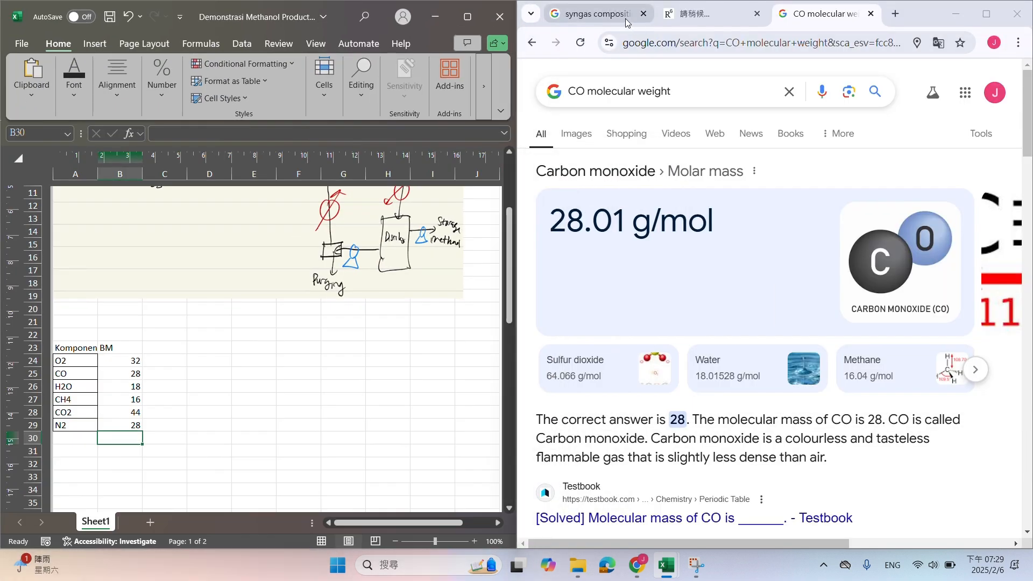
click(626, 22)
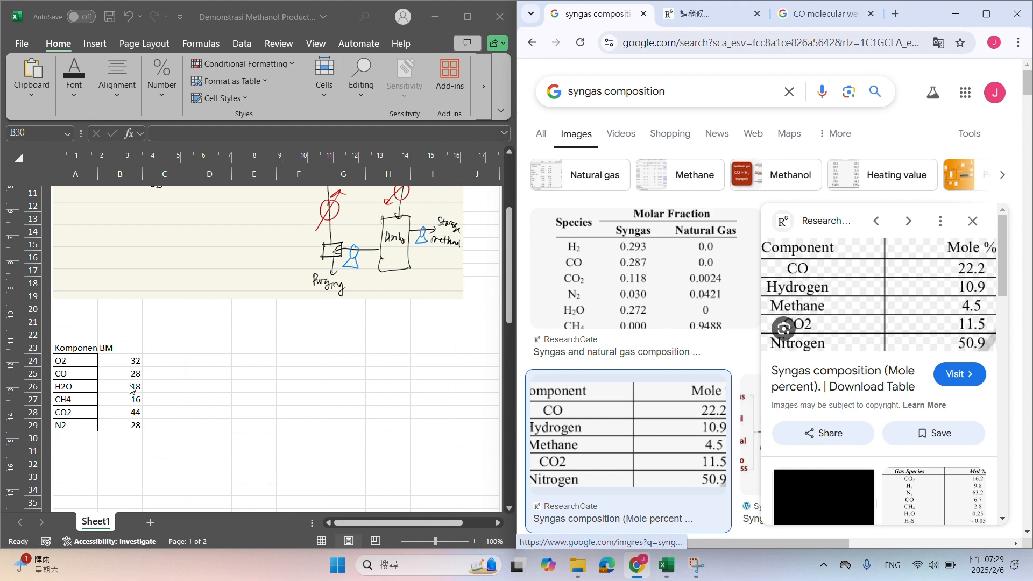
click(177, 377)
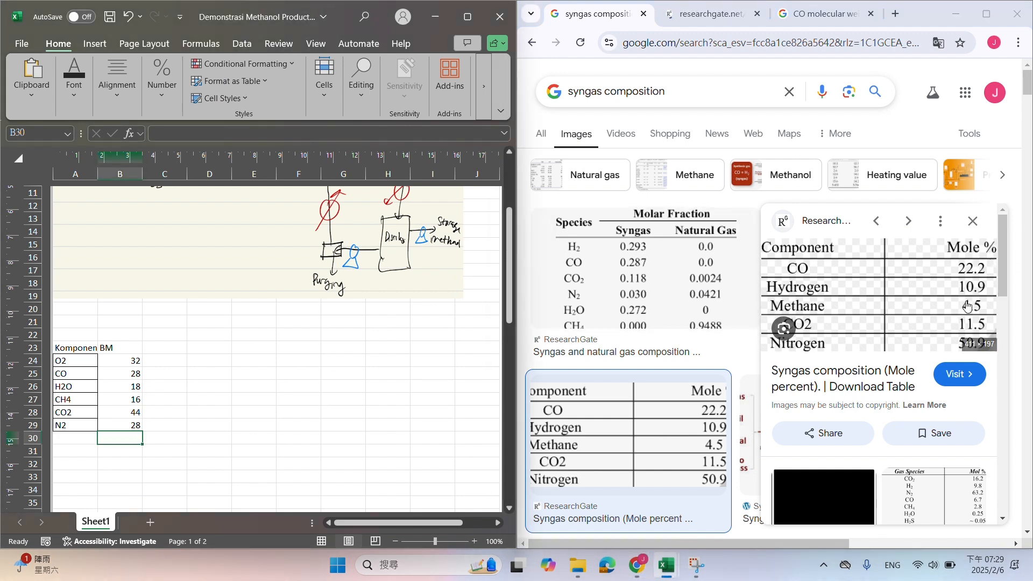
click(290, 451)
scroll(277, 430, down, 5)
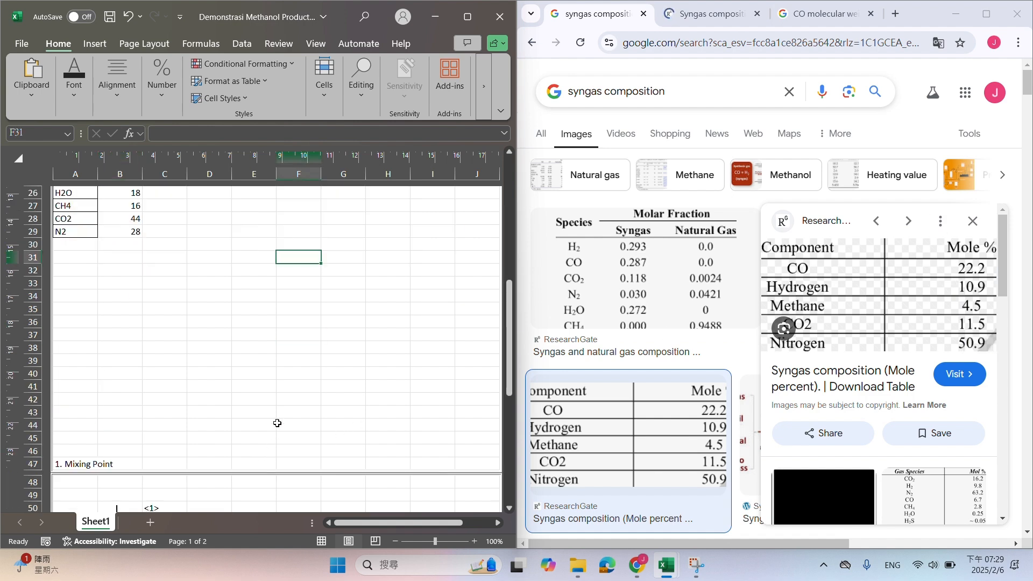
scroll(277, 424, down, 6)
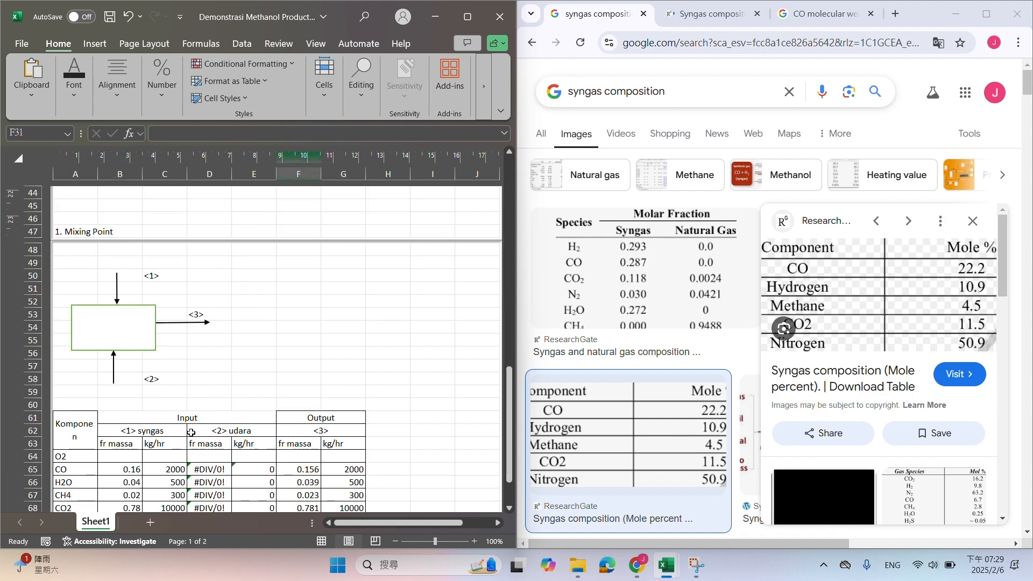
click(130, 448)
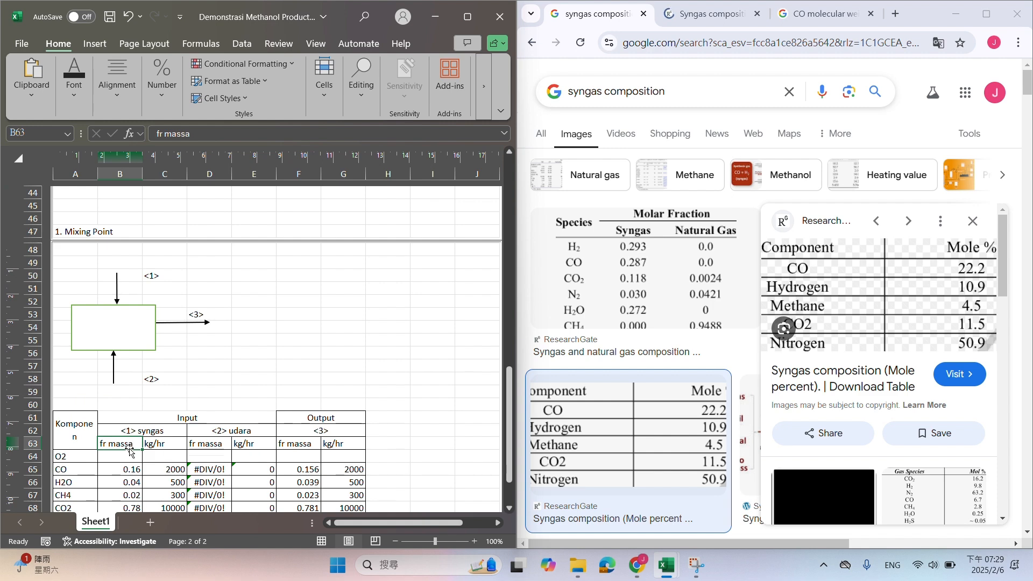
click(153, 445)
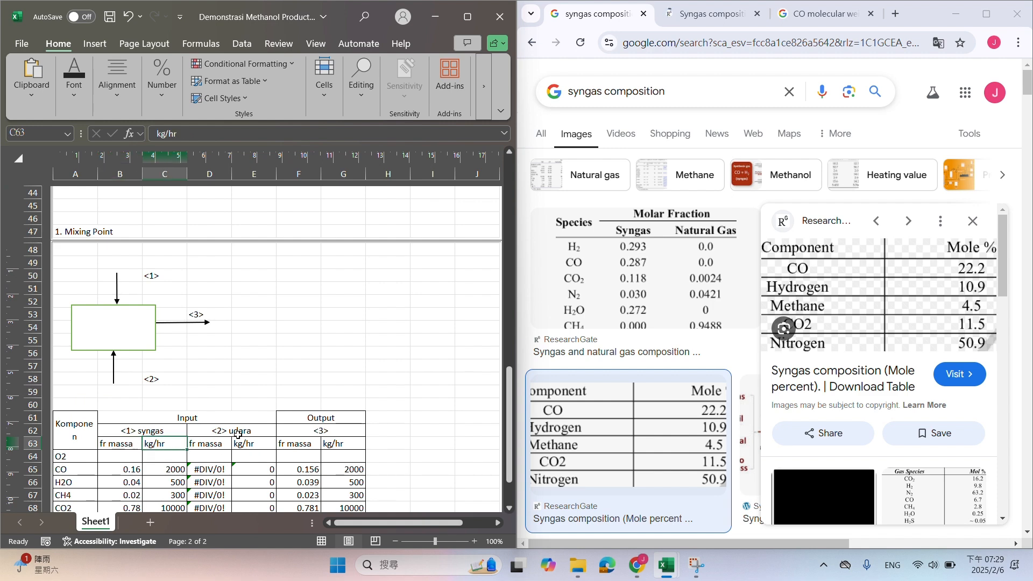
scroll(300, 387, up, 5)
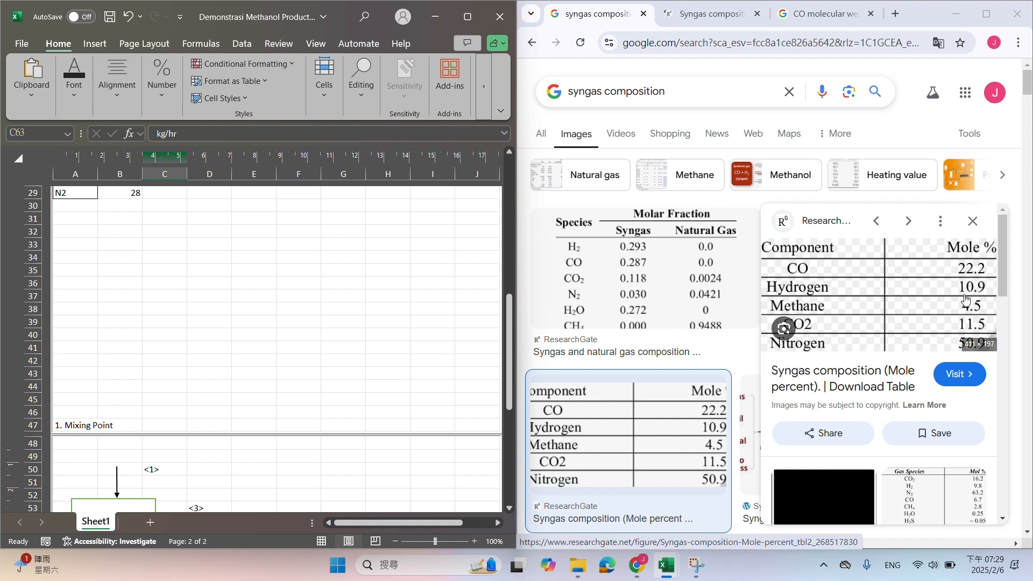
click(103, 349)
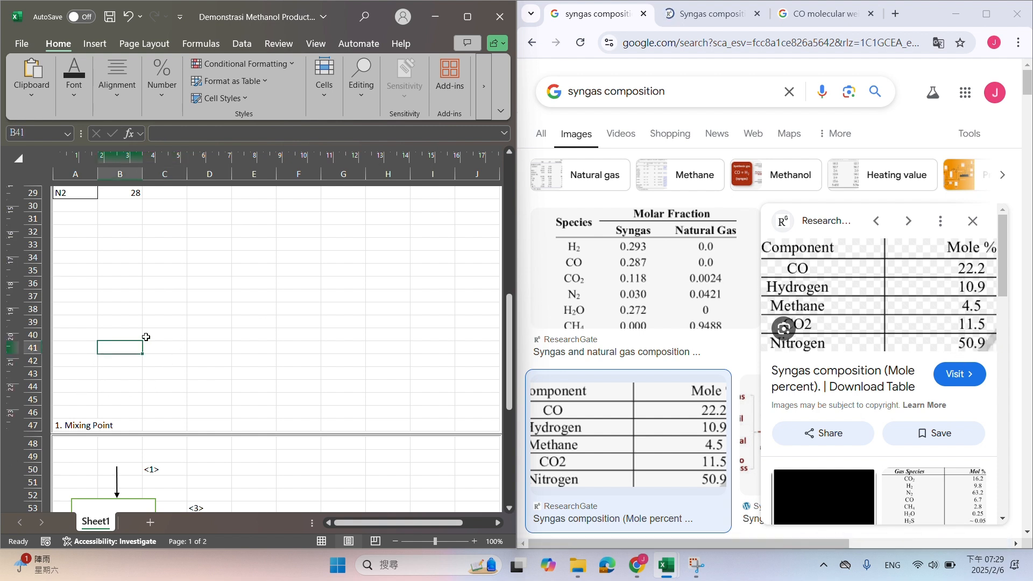
scroll(146, 336, up, 3)
click(88, 346)
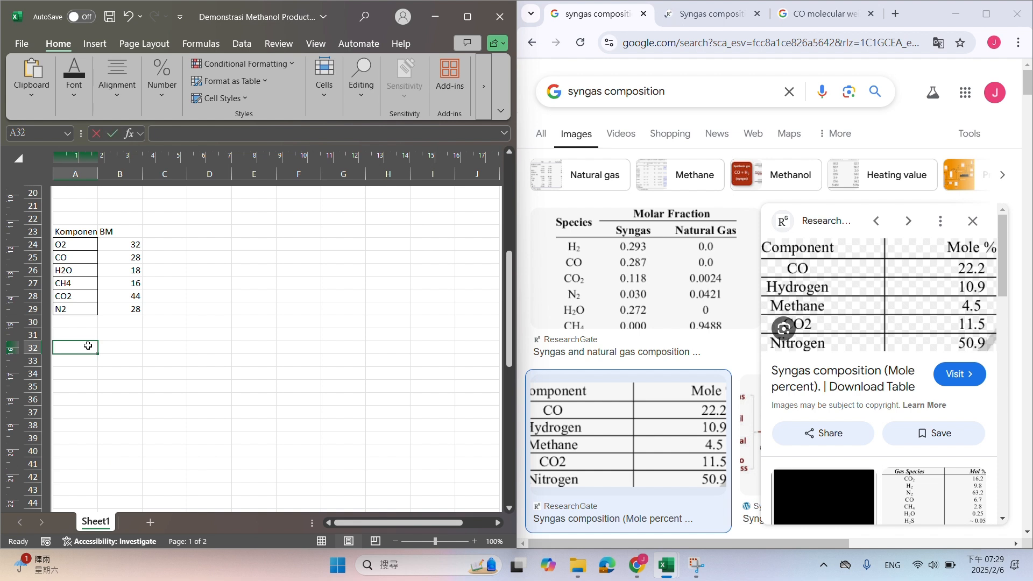
text(Fe)
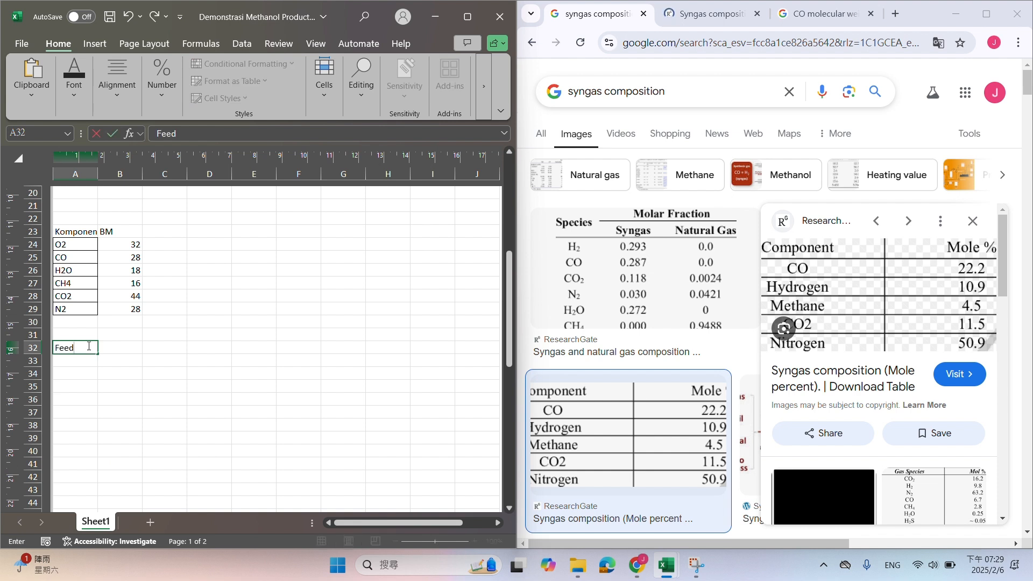
text(ed)
key(BackSpace)
key(BackSpace)
key(BackSpace)
key(Return)
key(Return)
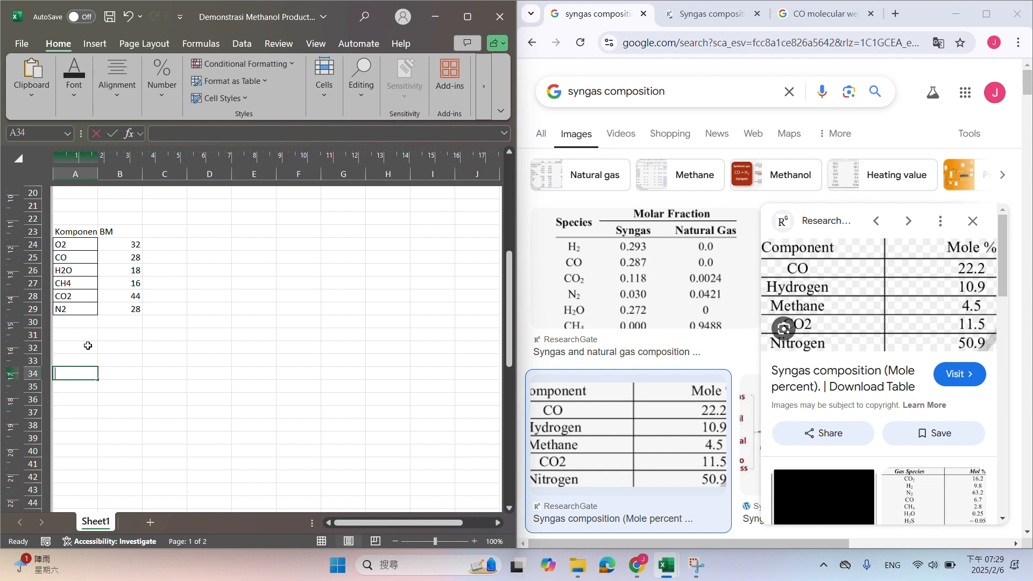
Enter the feed basis in row 34 as the label Basis Feed, the value 1000 and the unit kmol/jam
text(Feed)
key(BackSpace)
key(BackSpace)
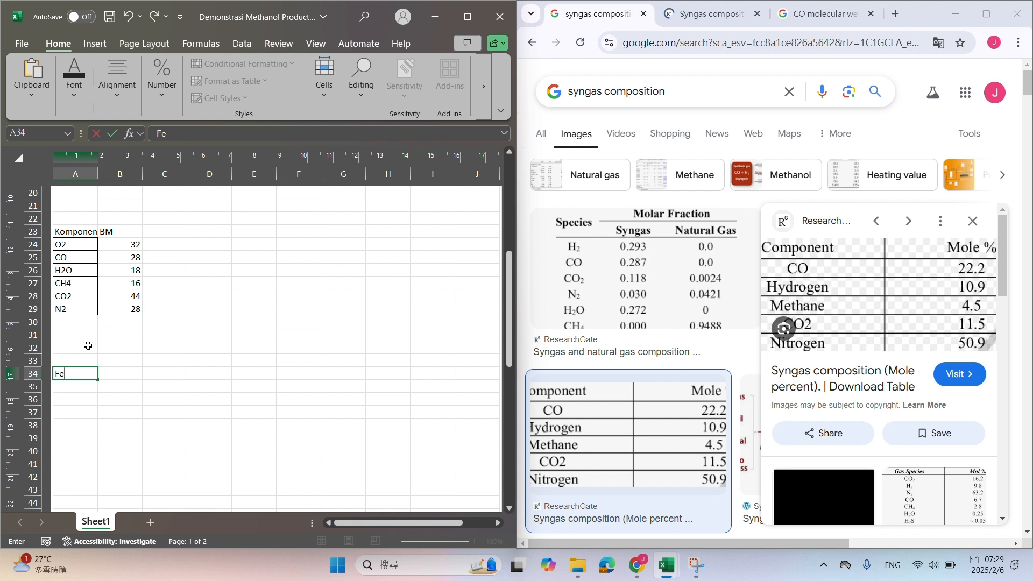
text(Basis fo)
key(BackSpace)
key(BackSpace)
text(Feed)
key(Tab)
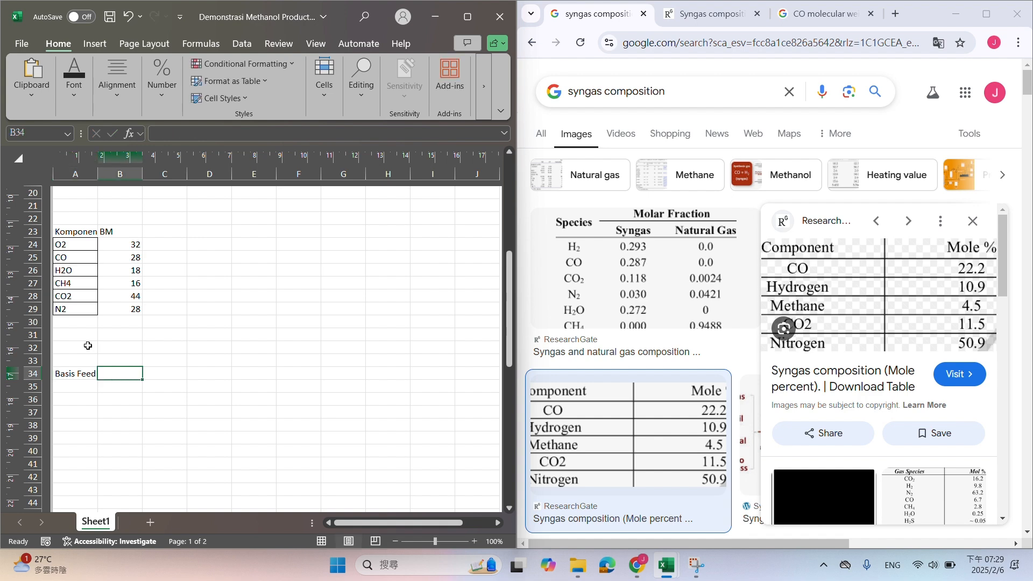
text(1000)
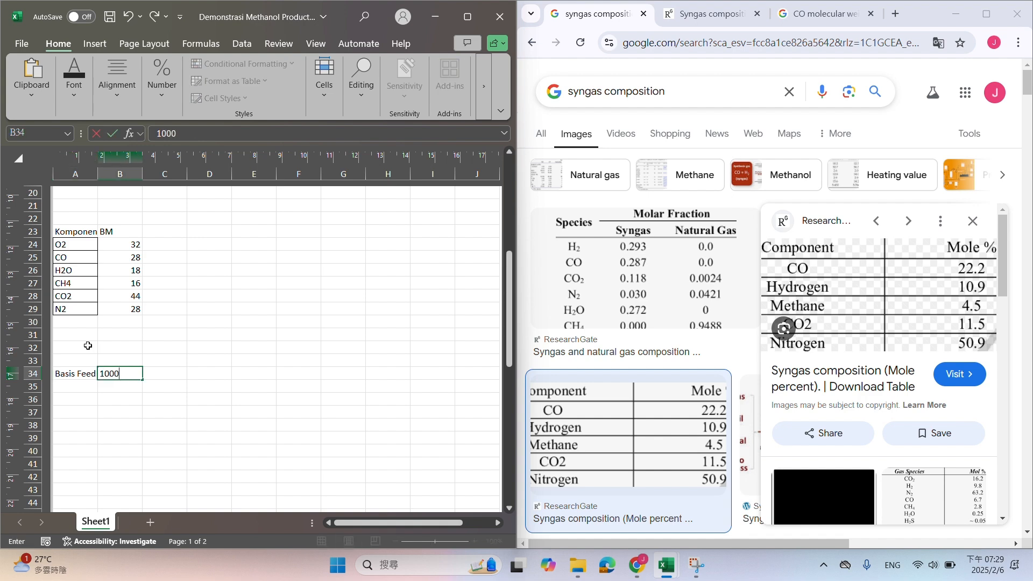
key(Tab)
text(km)
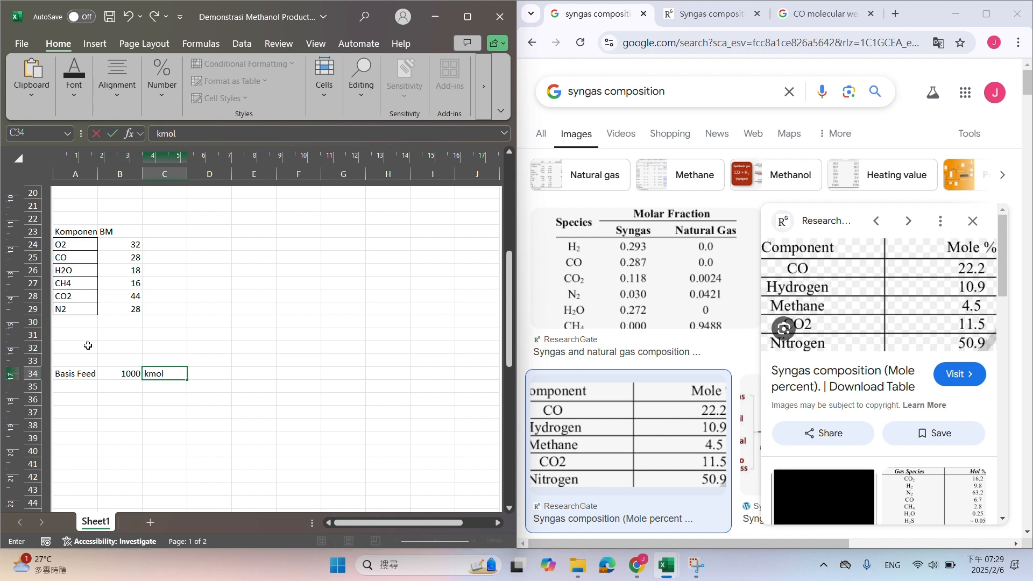
text(ol/jam)
key(Return)
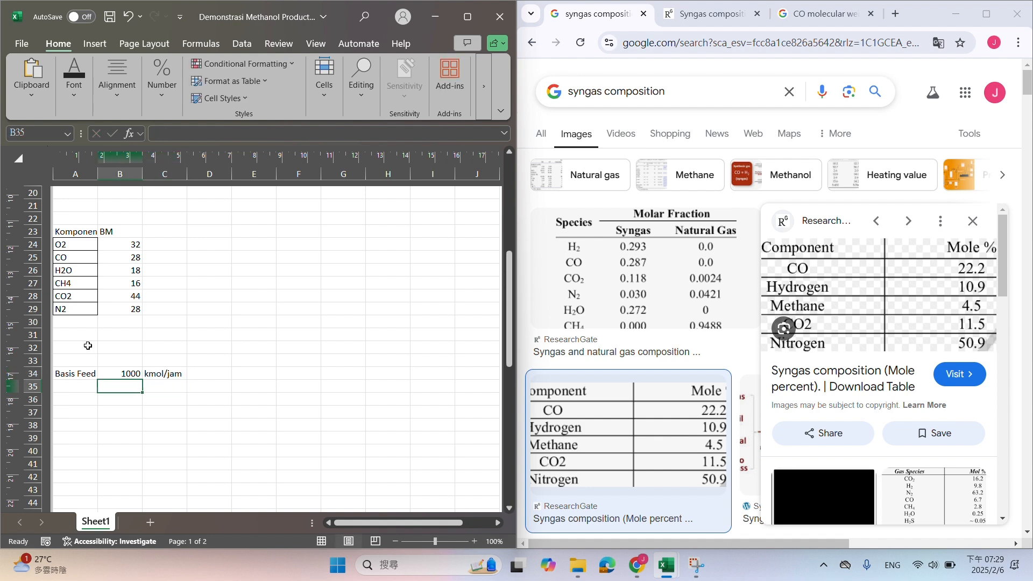
List the syngas components CO, H2, CH4, CO2 and N2 in A36:A40 below the feed basis
key(Return)
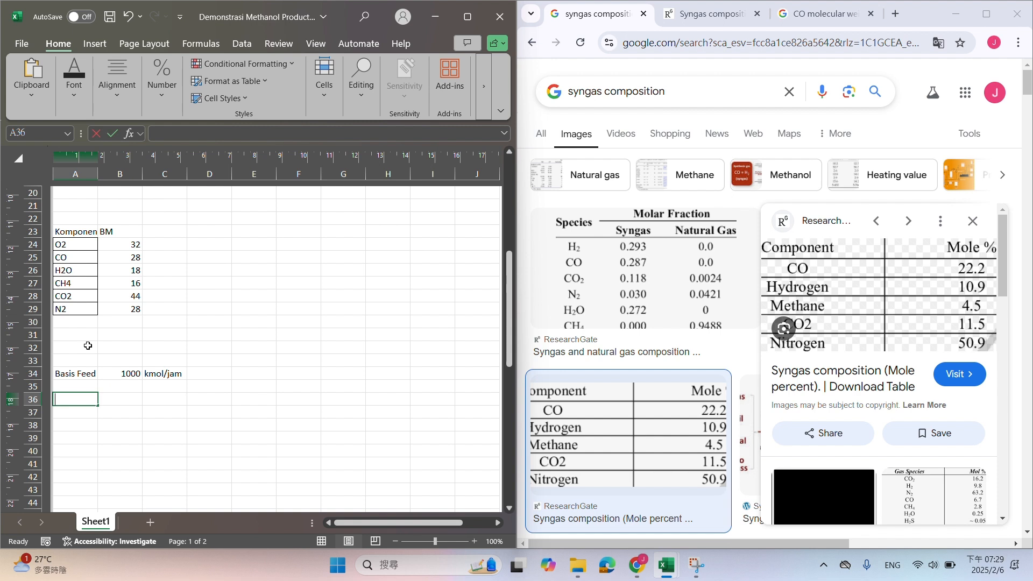
text(Co)
key(BackSpace)
text(O)
key(Return)
text(H2)
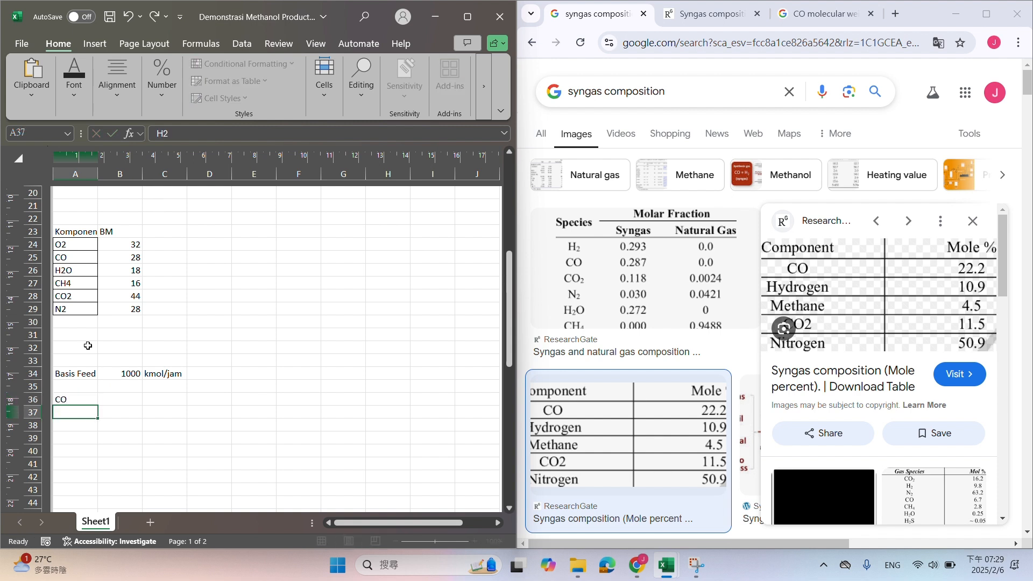
key(Return)
text(CH4)
key(Return)
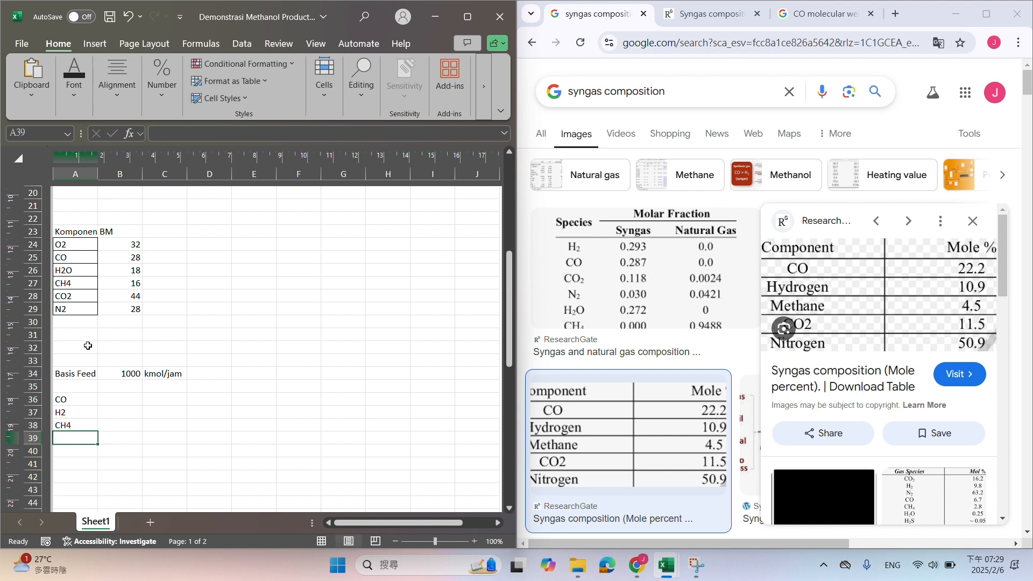
text(CO2)
key(Return)
text(N2)
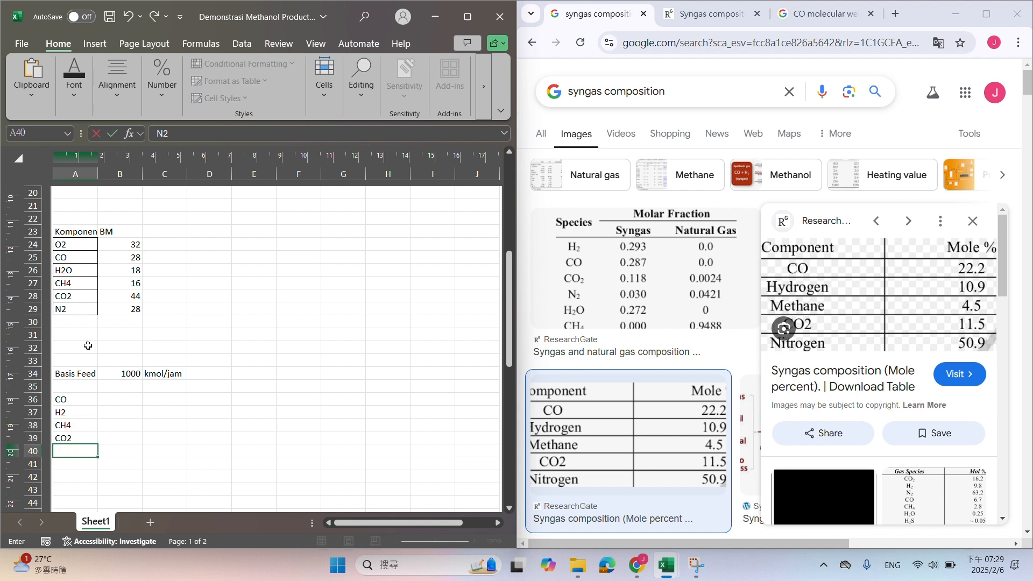
Add the column header %mol in B35 above the component rows
key(Tab)
key(Up)
key(Up)
key(Up)
key(Up)
key(Up)
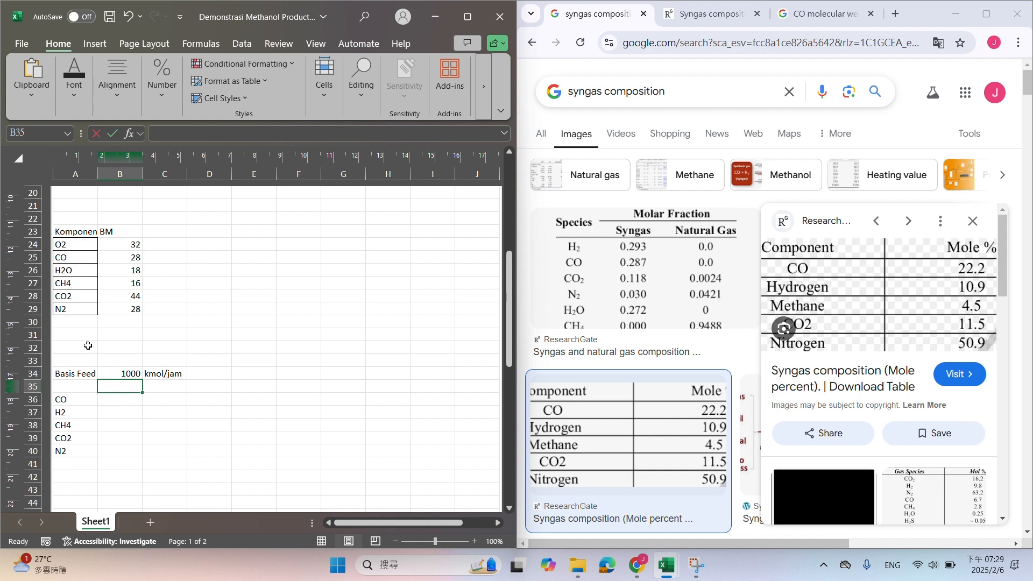
text(%mol)
key(Down)
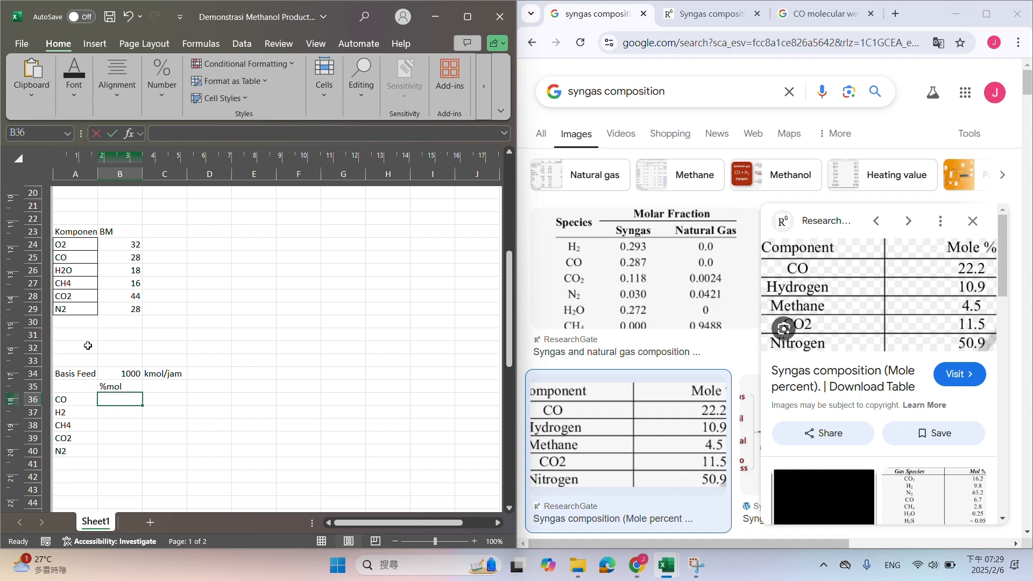
Enter the mole percentages 22.2%, 10.9%, 4.5%, 11.5% and 50.9% for CO, H2, CH4, CO2 and N2 in B36:B40
text(22.20%)
key(Return)
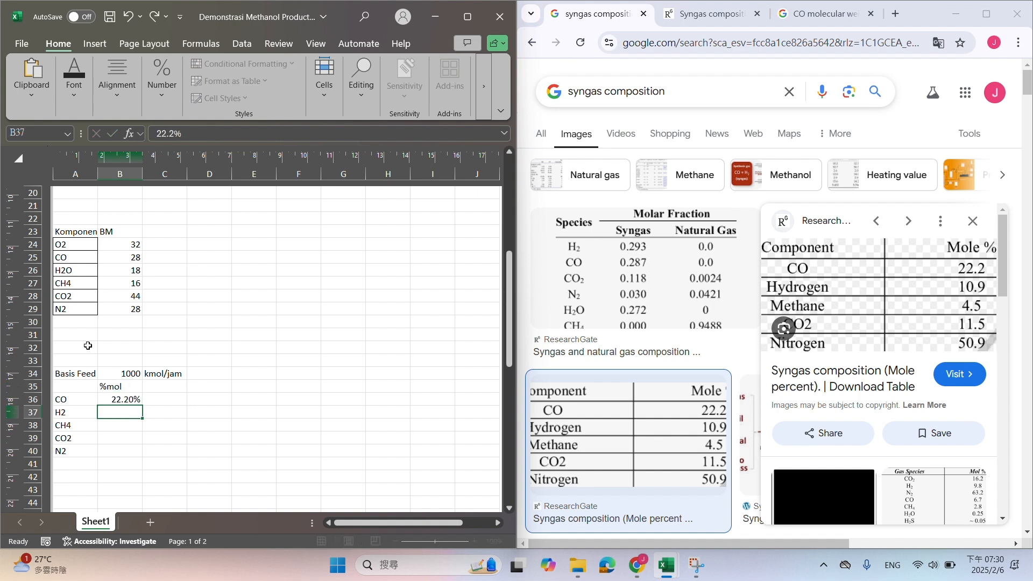
text(10.9%)
key(Return)
text(4.5%)
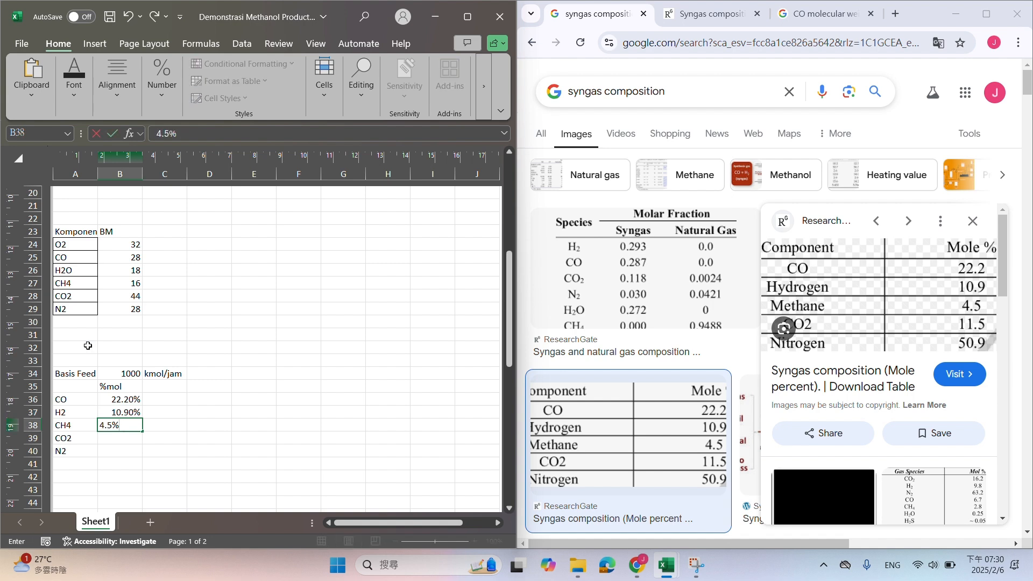
key(Return)
text(11.5)
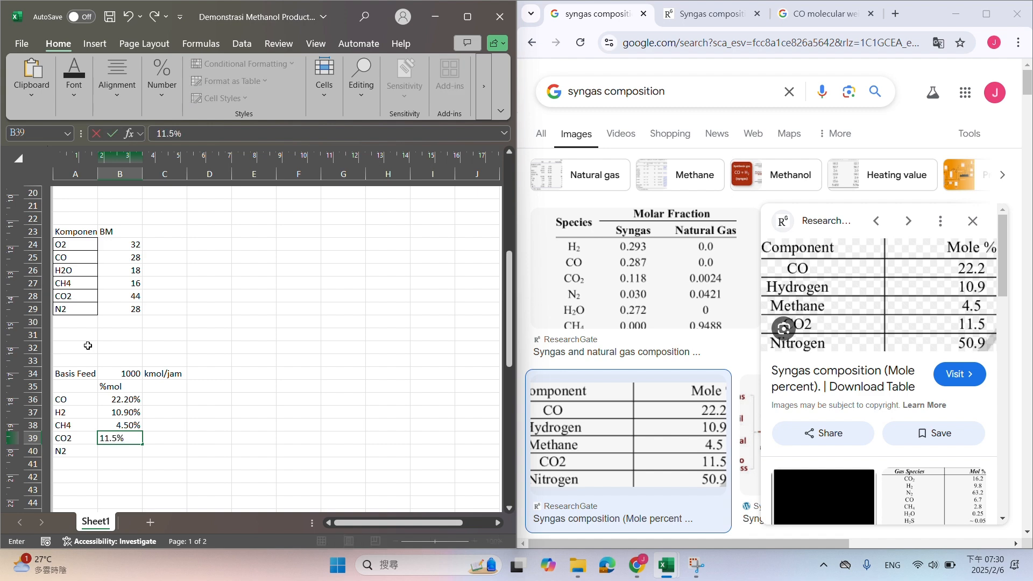
key(Return)
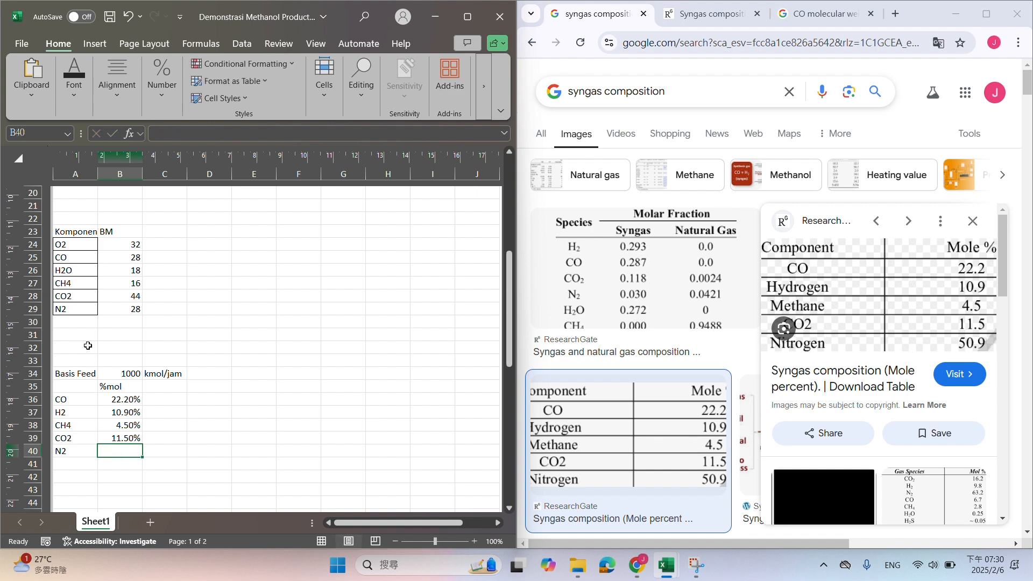
text(50.9)
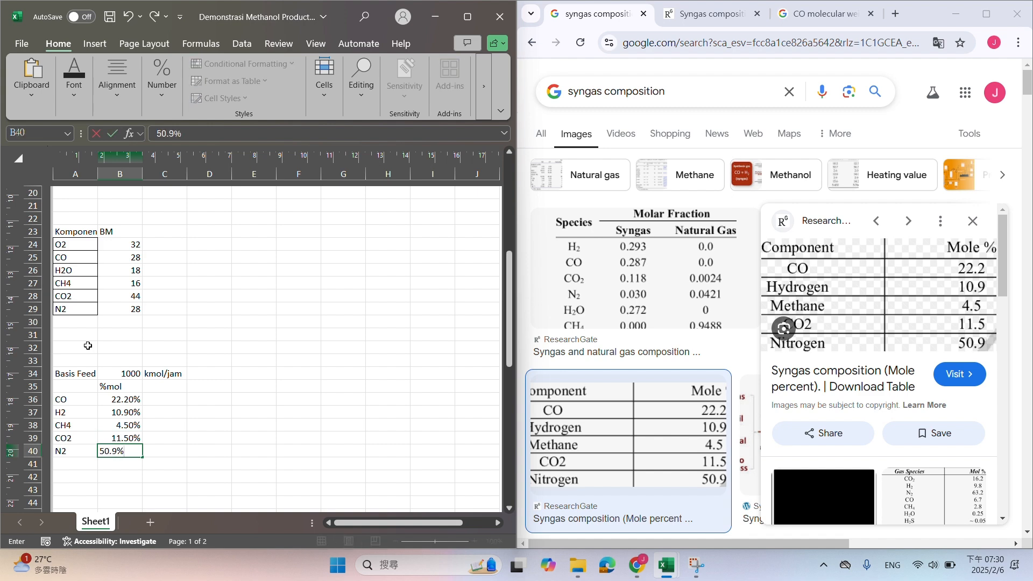
key(Return)
Add the column header kmol/jam in C35 beside the %mol header
click(156, 387)
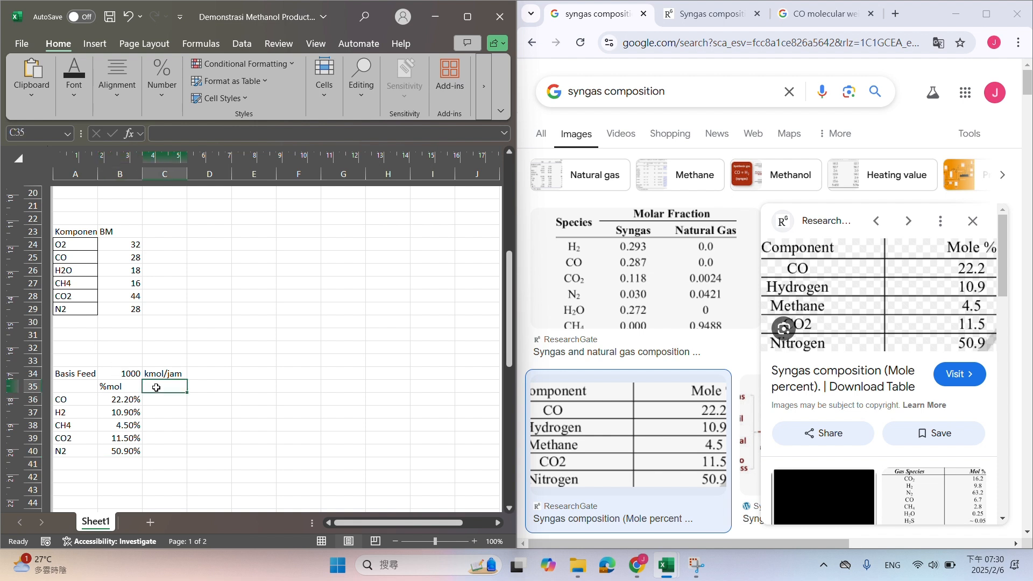
text(m)
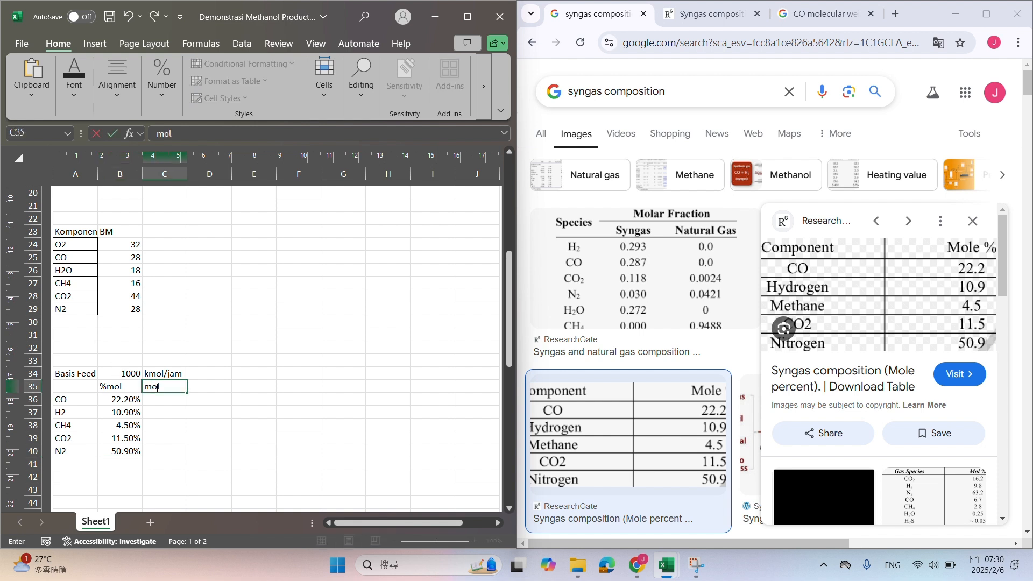
text(ol)
key(BackSpace)
key(BackSpace)
key(BackSpace)
text(kmol/jam)
key(Return)
Calculate the CO flow in C36 with the formula =B36*B34
text(=)
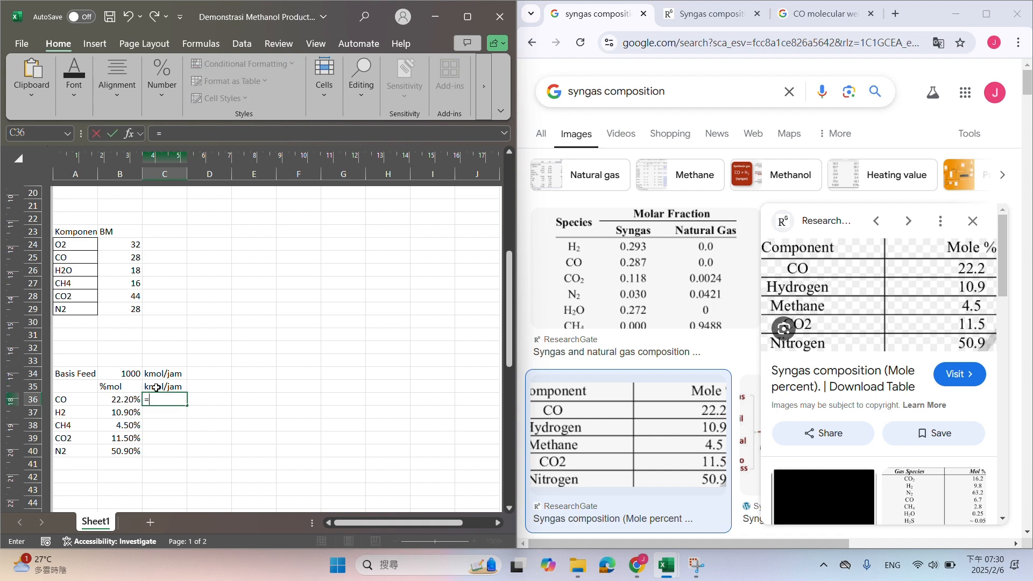
click(134, 397)
click(134, 397)
text(*)
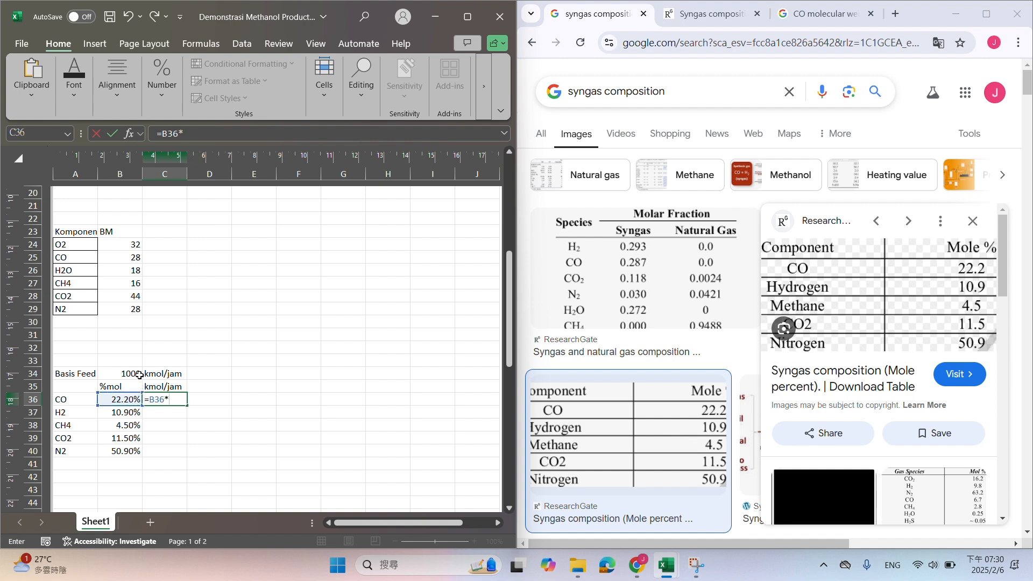
click(139, 376)
key(Return)
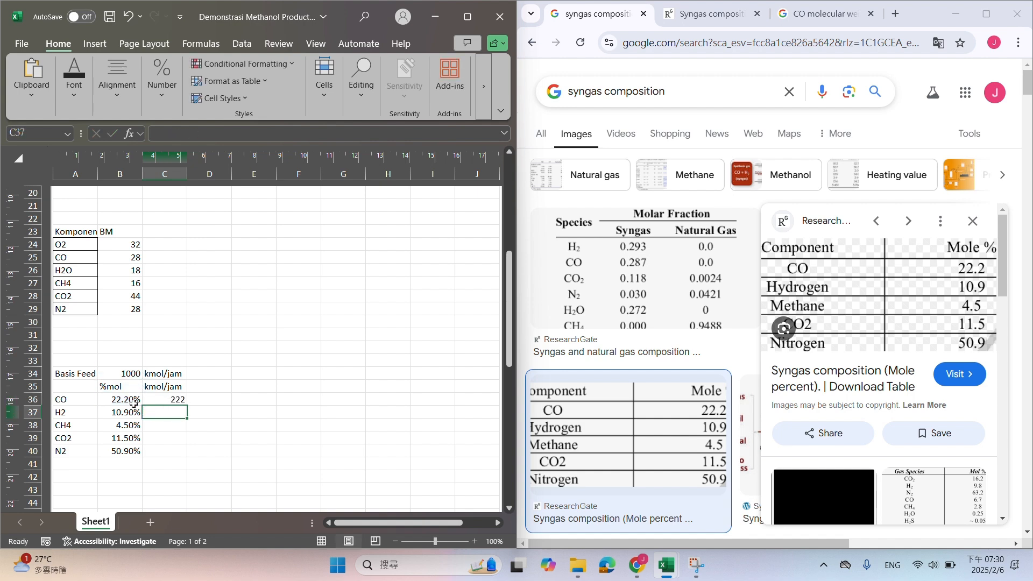
Make the feed basis reference absolute in C36 (=B36*$B$34) and fill the formula down to C40
click(162, 399)
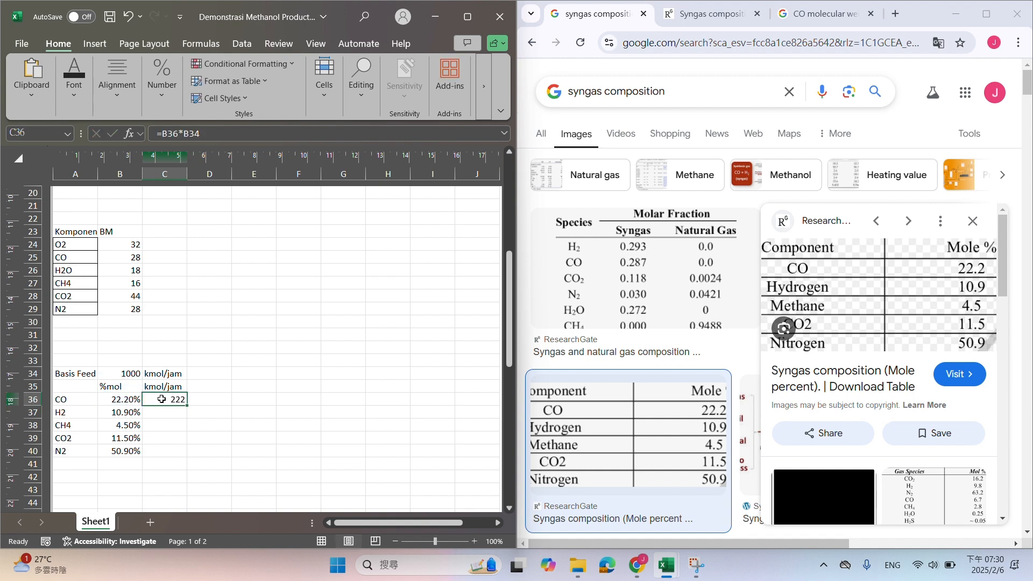
click(228, 133)
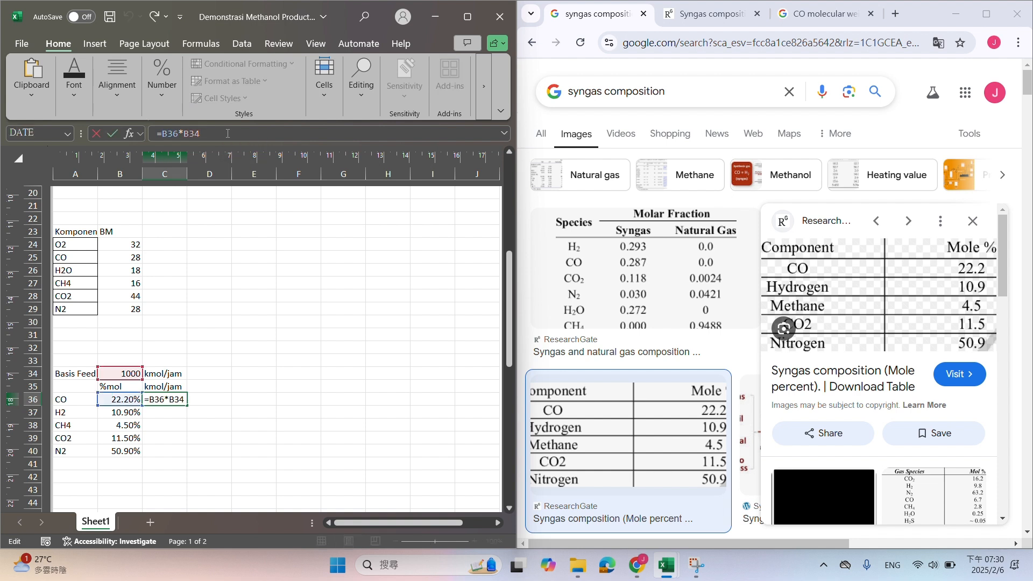
key(F4)
key(Return)
click(179, 401)
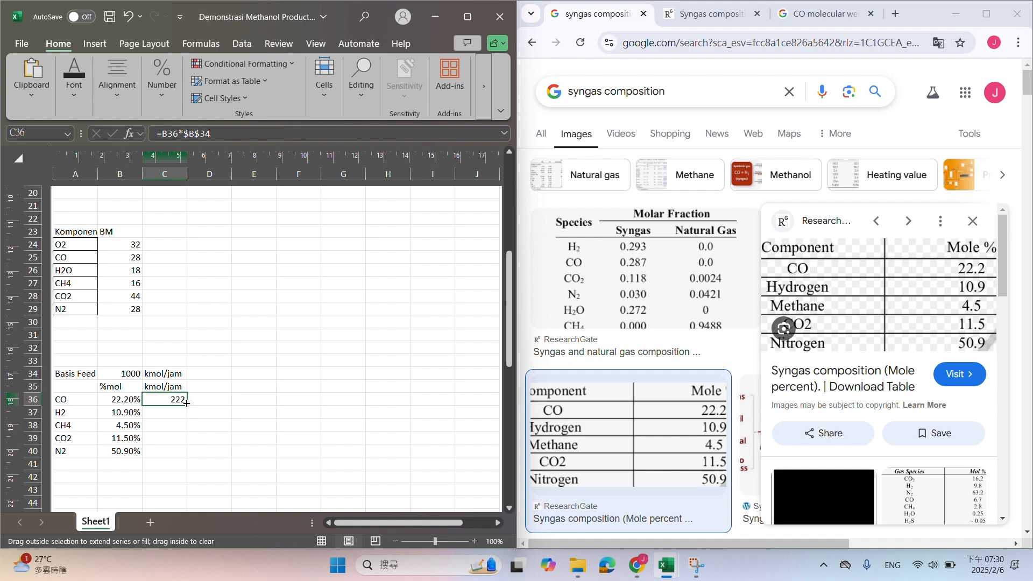
drag(187, 403, 183, 455)
click(253, 373)
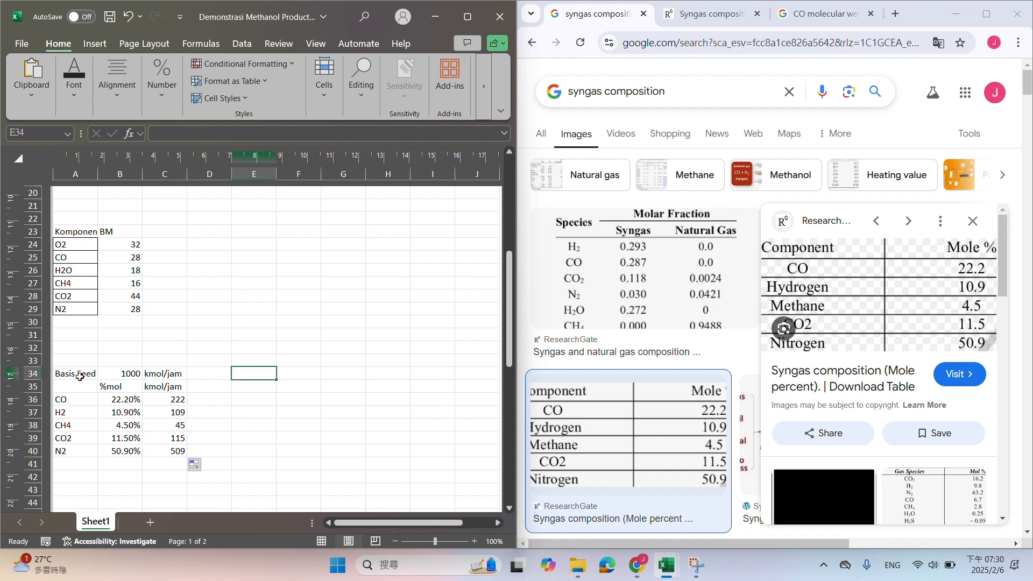
Maximize the methanol workbook window and highlight the feed basis value in B34 with a yellow fill
drag(344, 20, 340, 100)
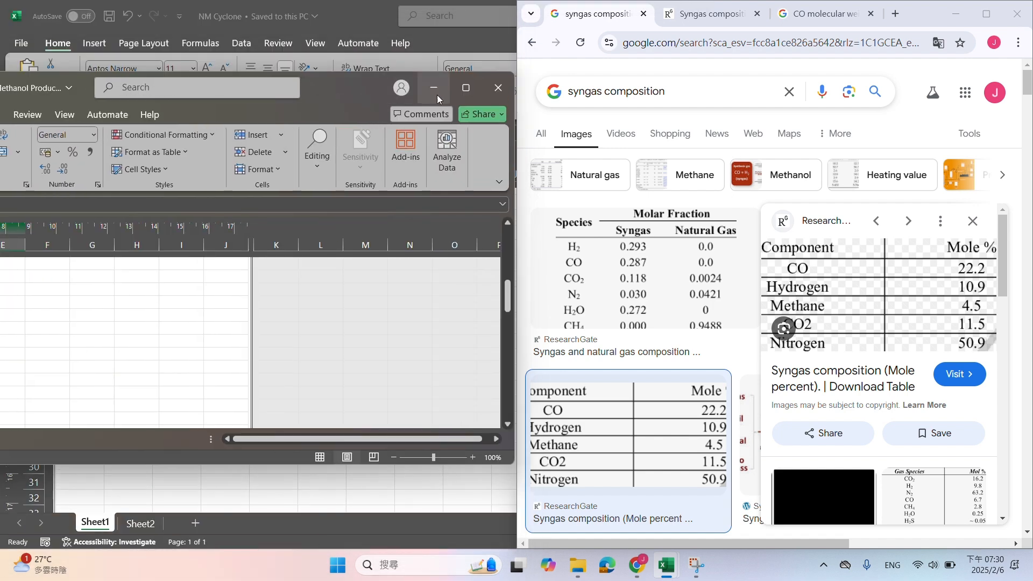
click(455, 86)
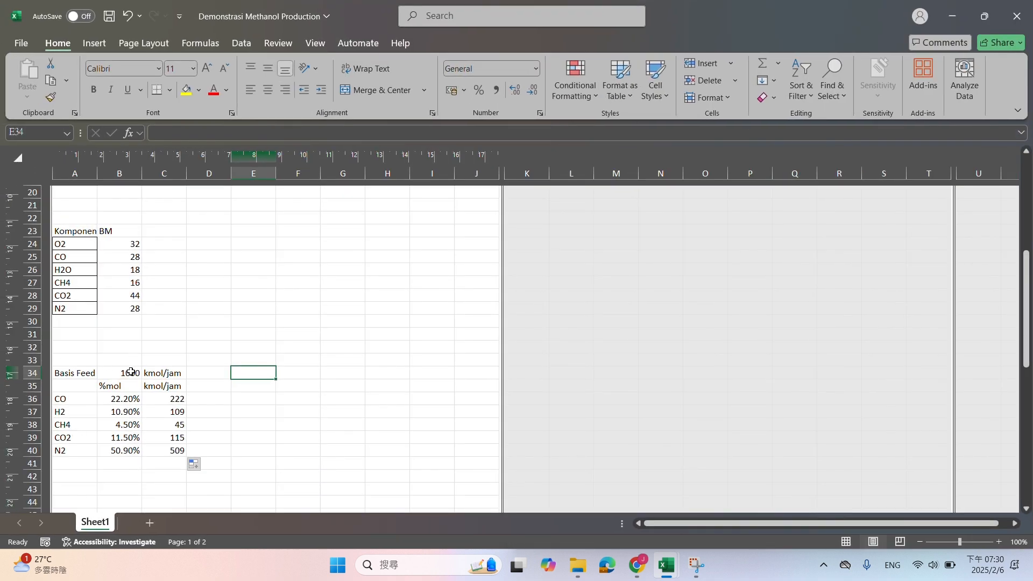
click(131, 372)
click(186, 90)
scroll(191, 334, up, 5)
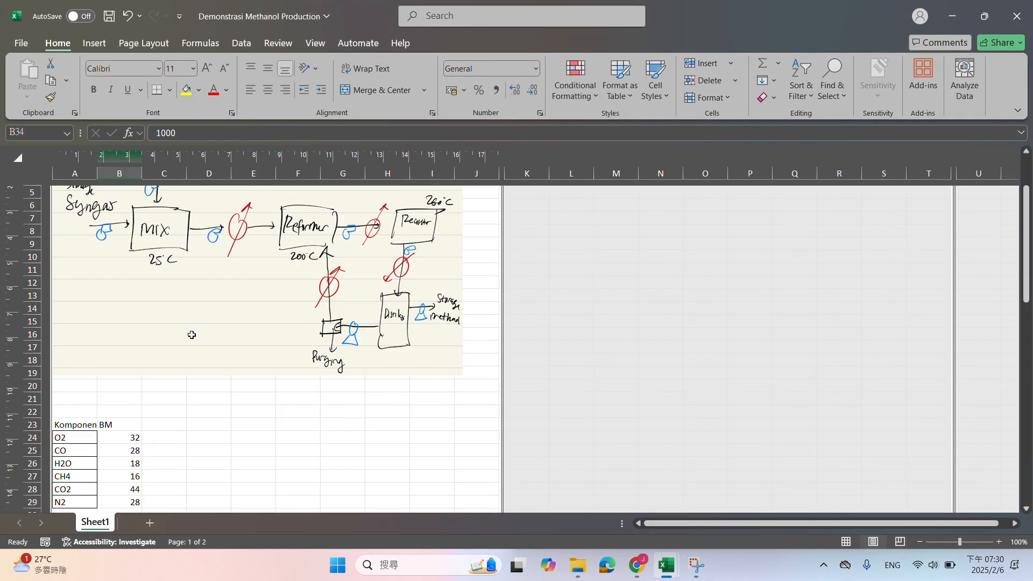
scroll(191, 335, down, 6)
scroll(195, 339, up, 6)
scroll(199, 350, down, 4)
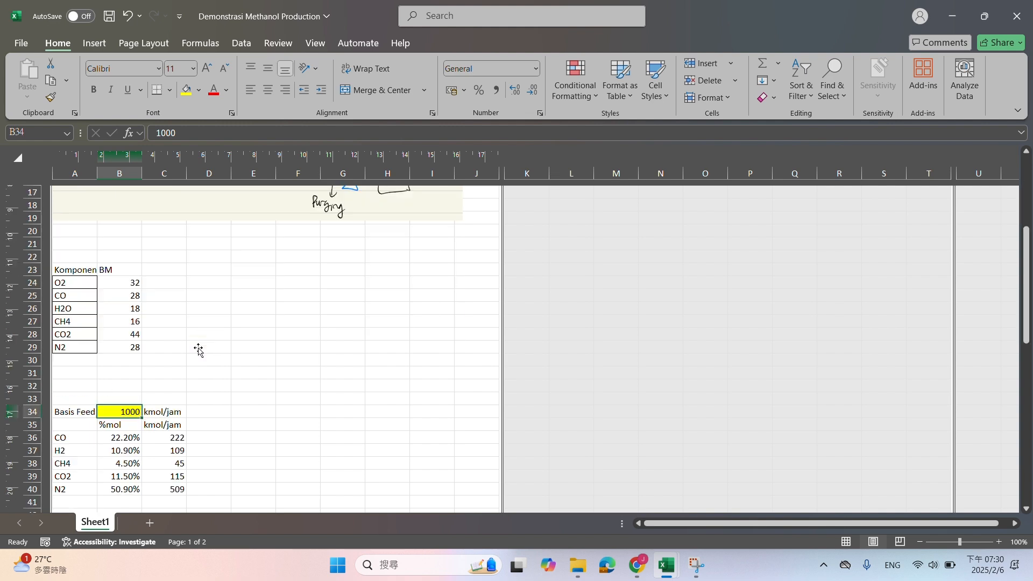
scroll(198, 350, up, 5)
scroll(201, 350, down, 5)
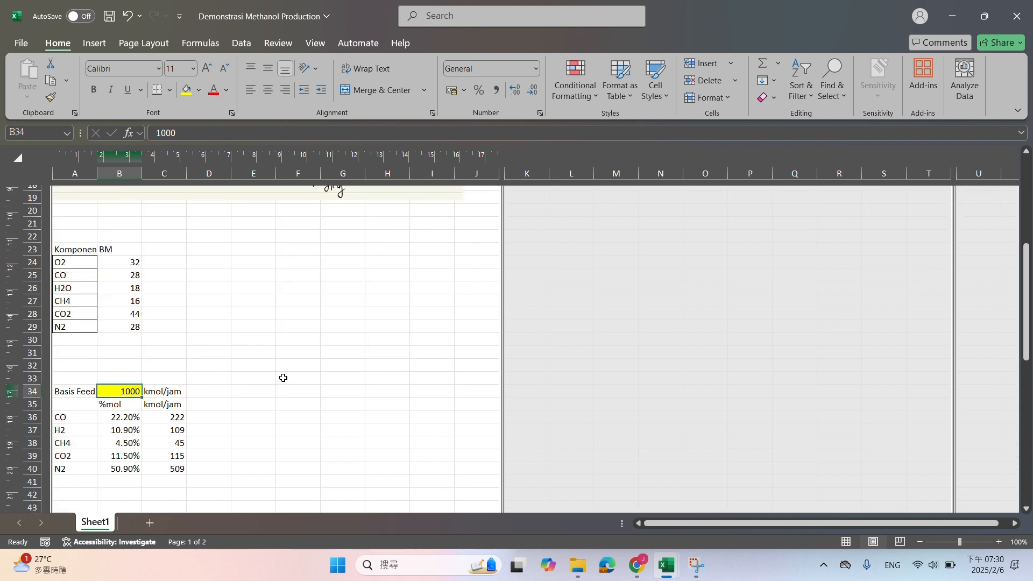
Enter the label Kapasitas pabrik in F23 with the value 100000 in H23 and the unit ton/tahun in I23
click(306, 247)
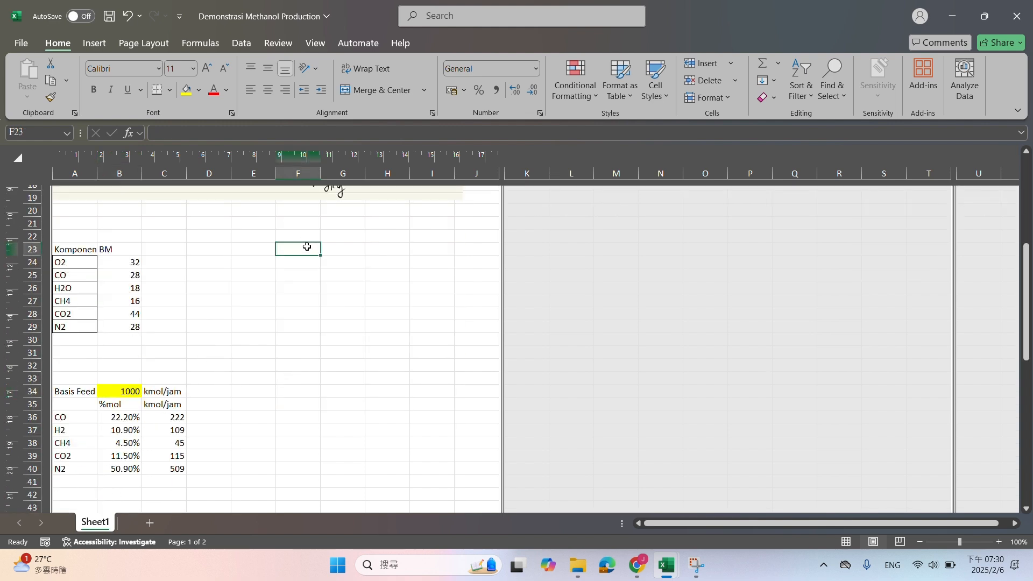
text(Kapasitas pab)
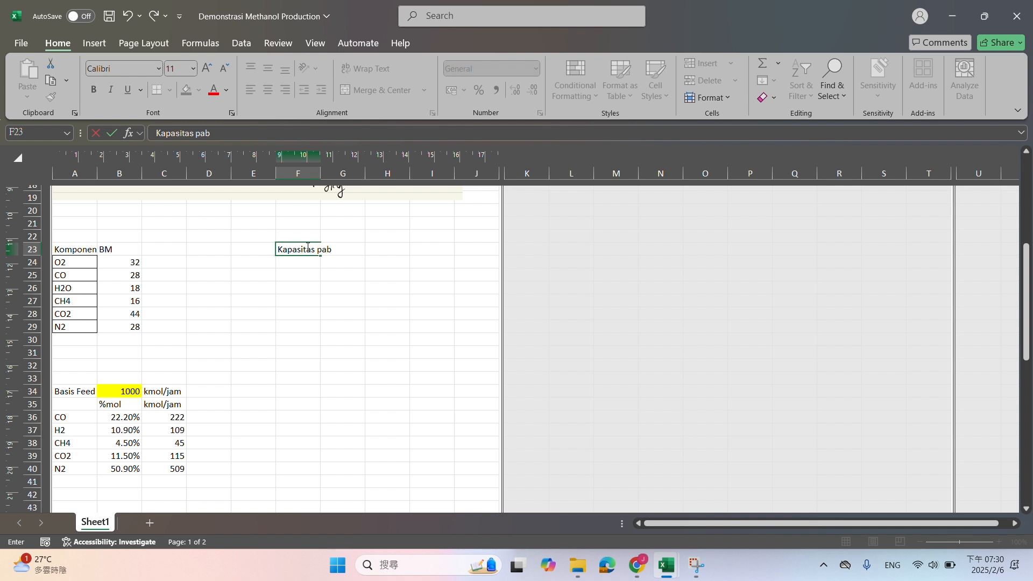
text(rik)
key(Tab)
key(Tab)
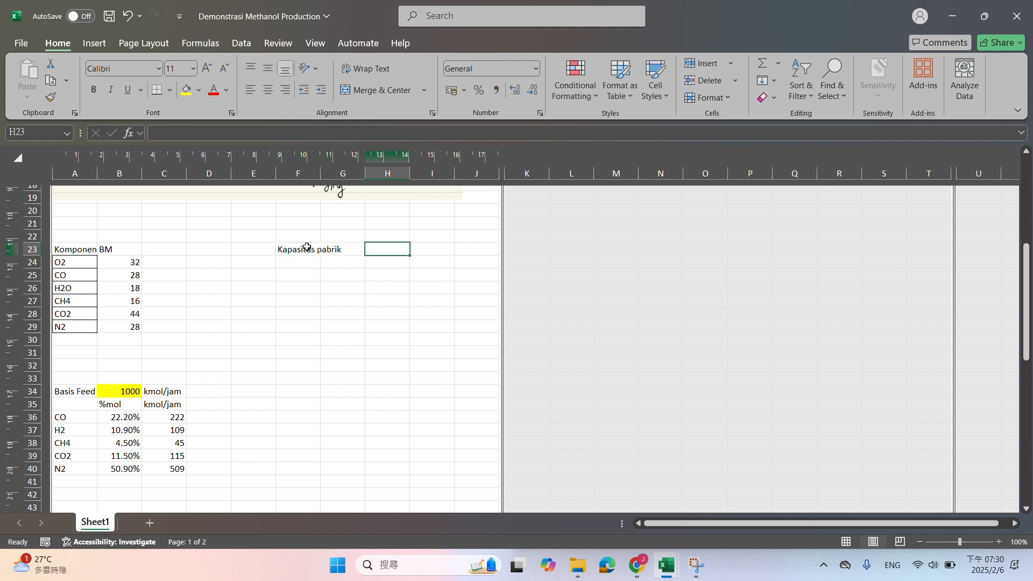
text(10)
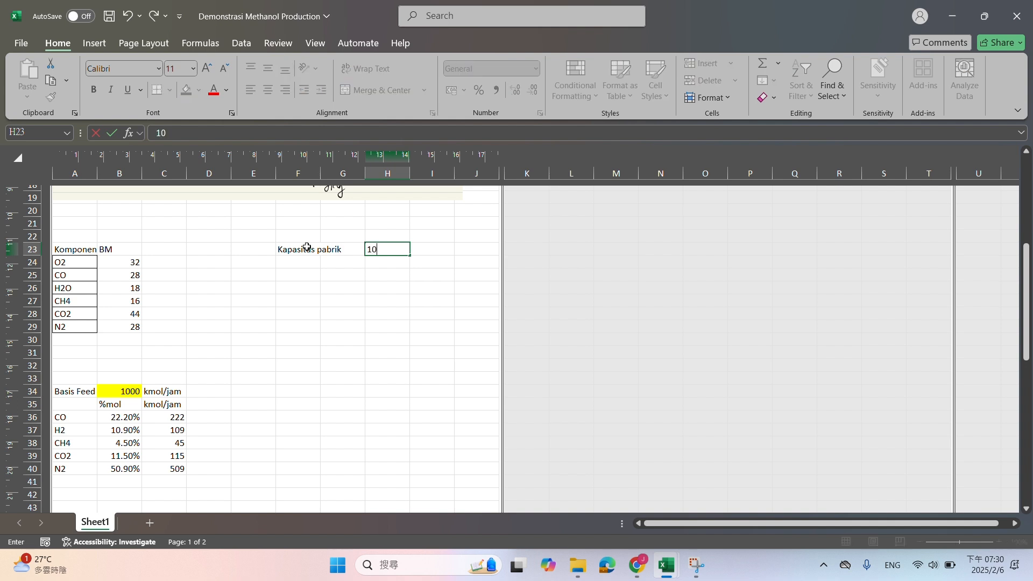
text(0000)
key(Tab)
text(ton/)
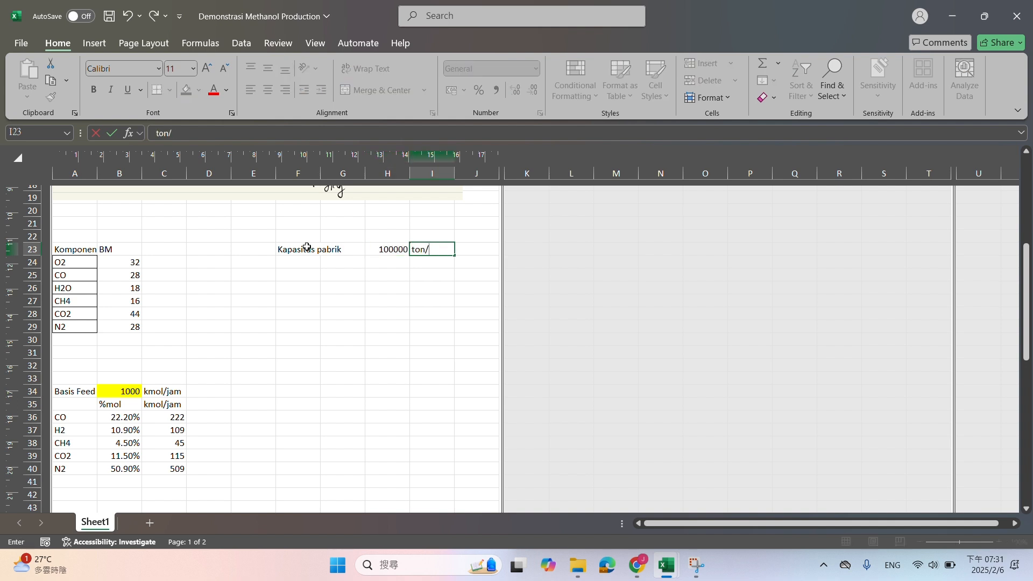
text(tahun)
key(Return)
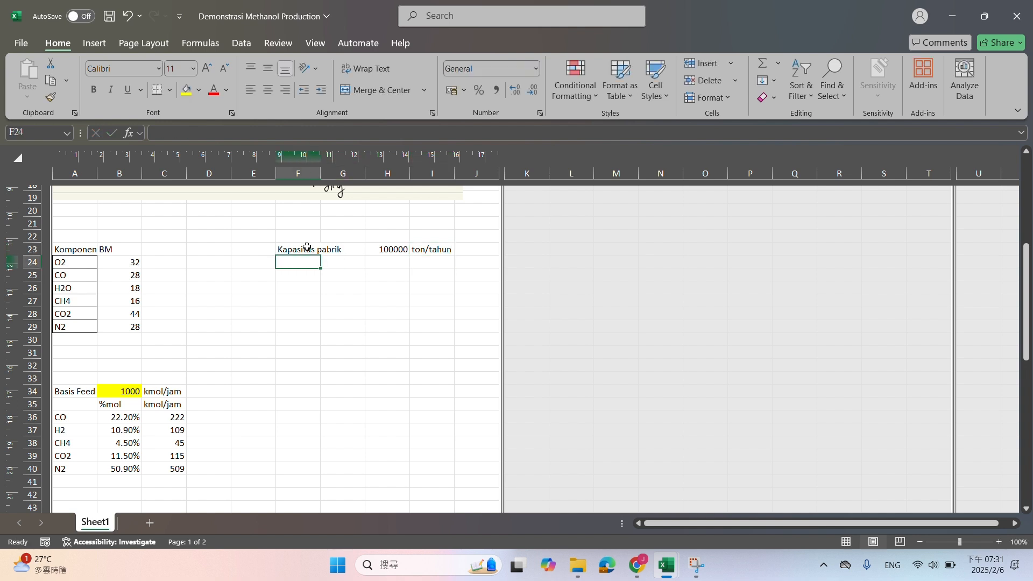
Add the row 1 tahun in F24 with 330 in H24 and hari kerja in I24
text(1 tahu)
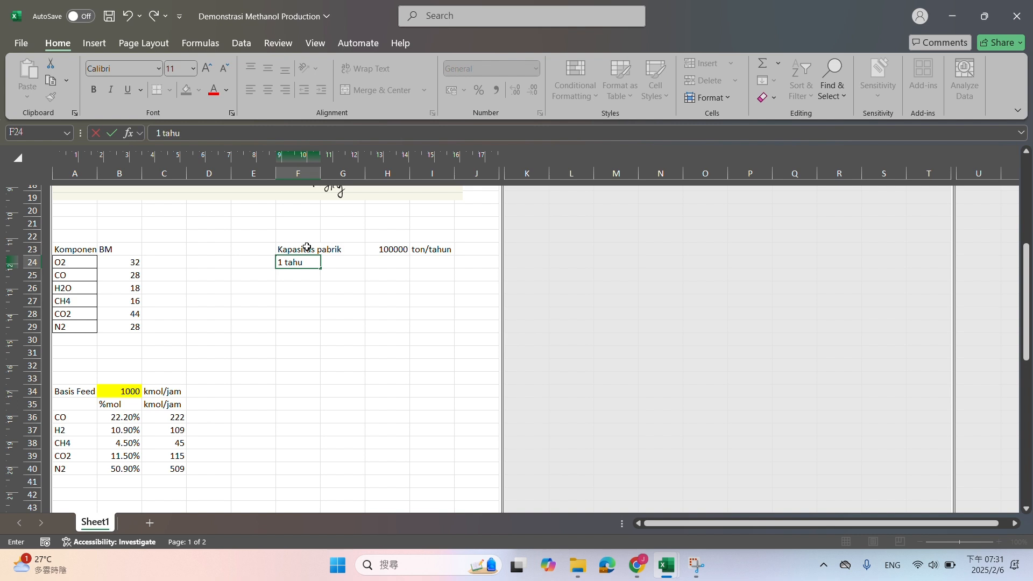
text(n)
key(Tab)
key(Tab)
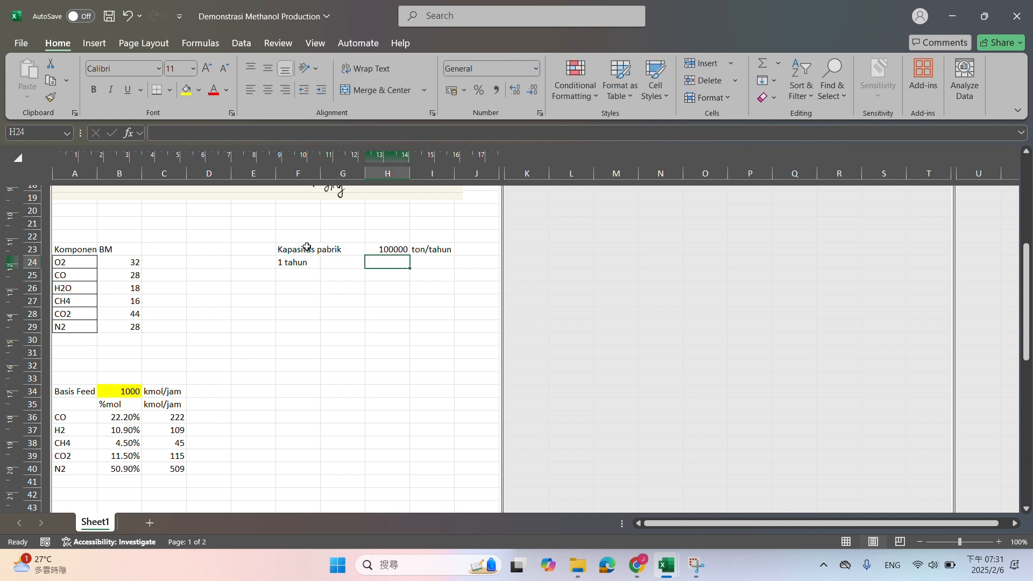
text(365)
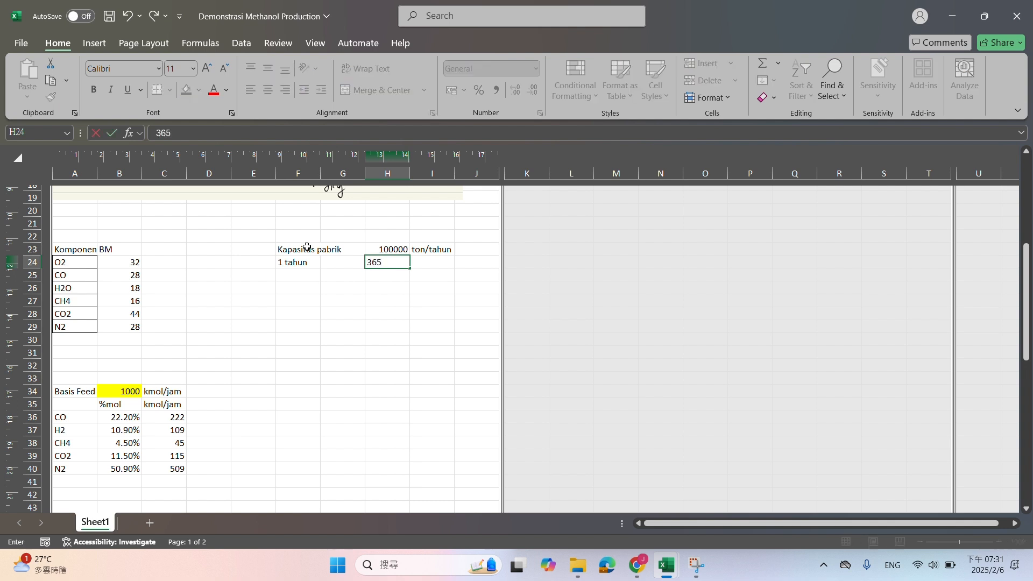
key(BackSpace)
key(BackSpace)
key(Tab)
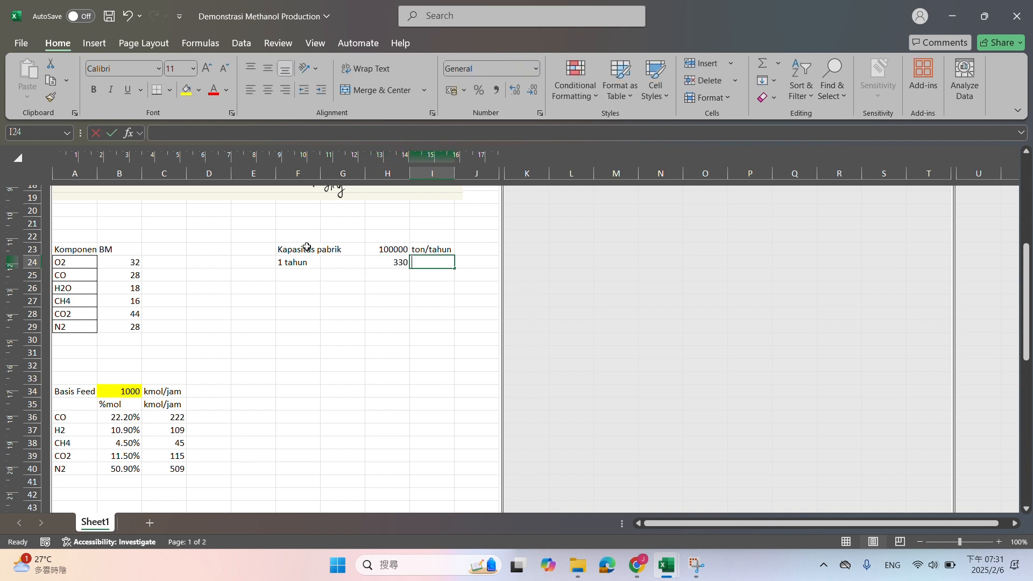
text(hari kerja)
key(Return)
Add the row 1 hari in F25 with 24 in H25 and jam in I25
key(Left)
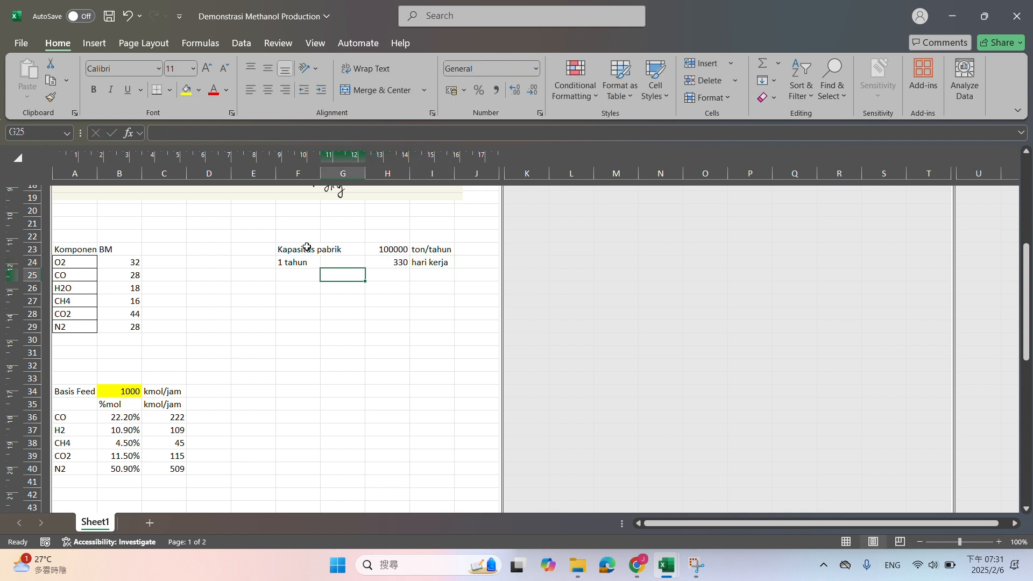
key(Left)
text(1 har)
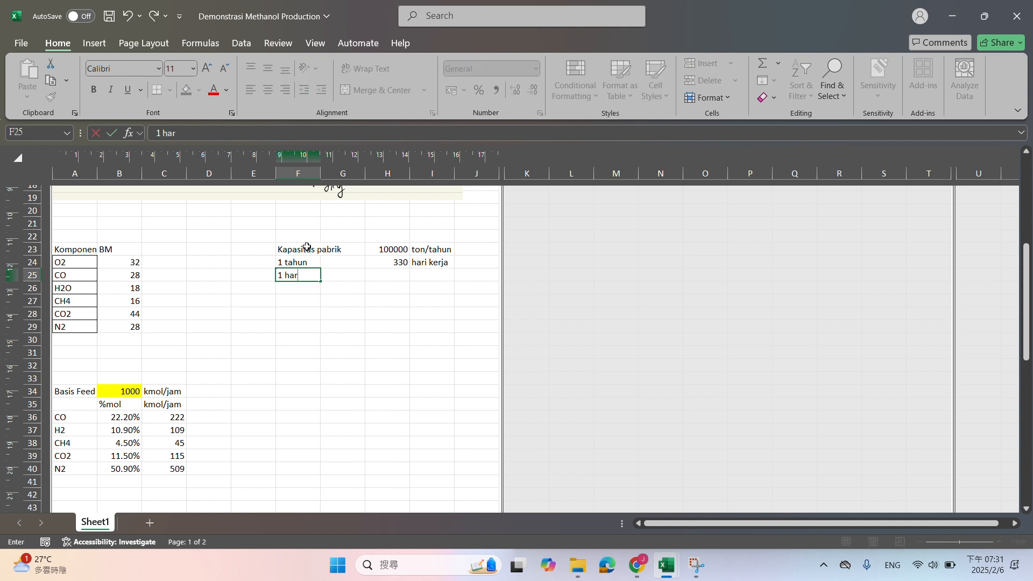
key(Right)
key(Right)
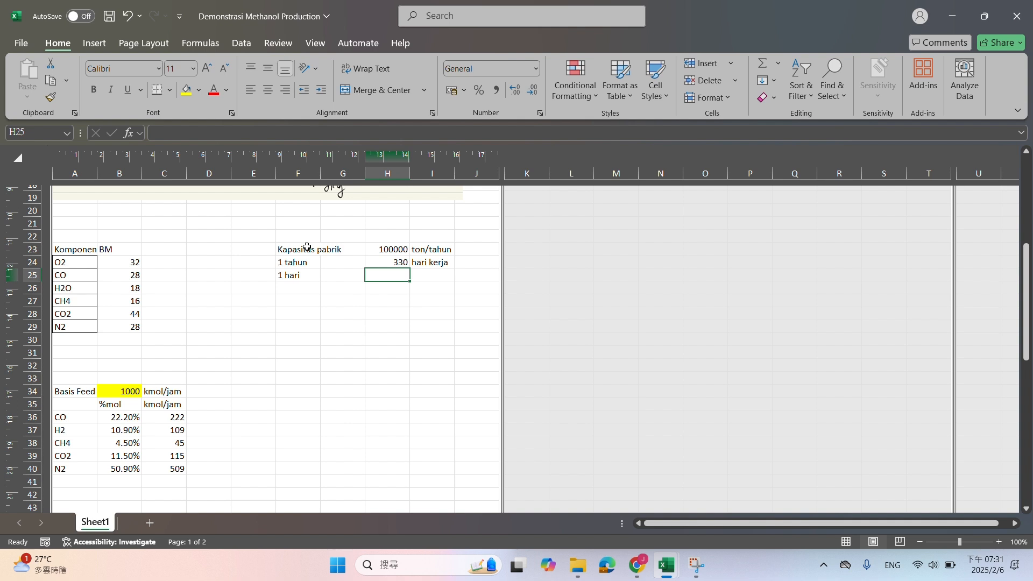
text(24)
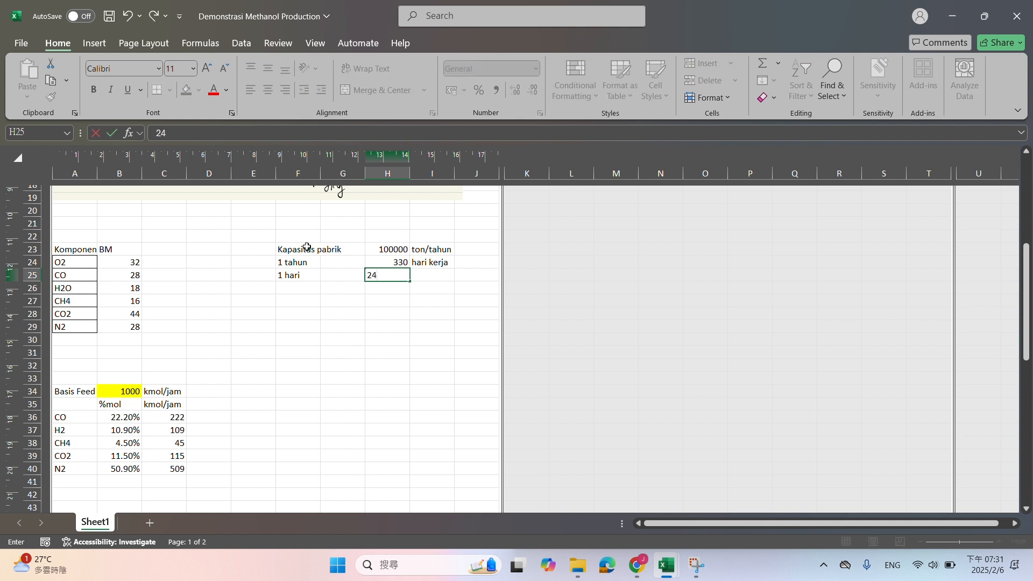
key(Right)
text(jam)
key(Return)
Convert the plant capacity to an hourly mass rate in H27 with the formula =H23*1000/H24/H25
key(Left)
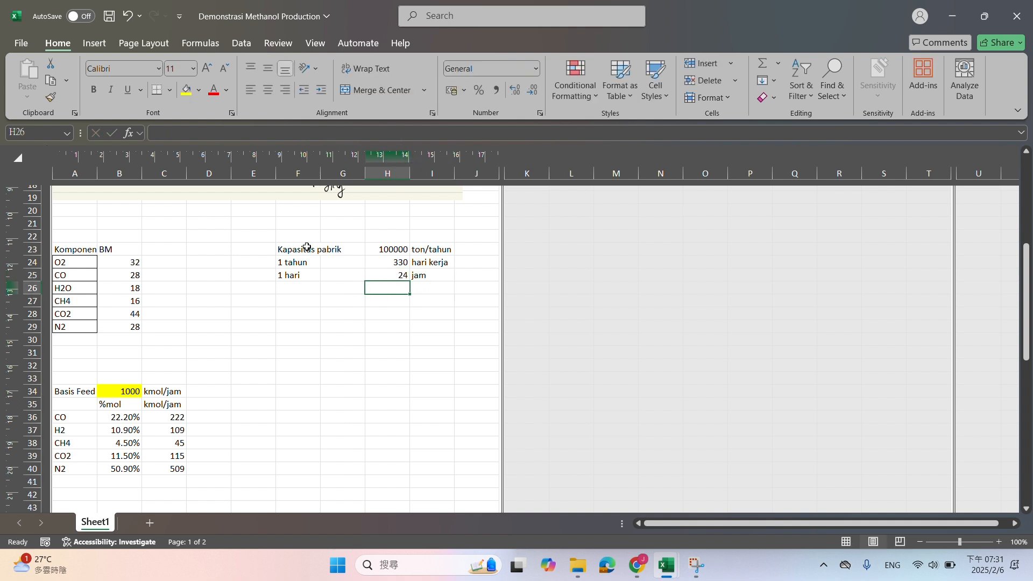
key(Down)
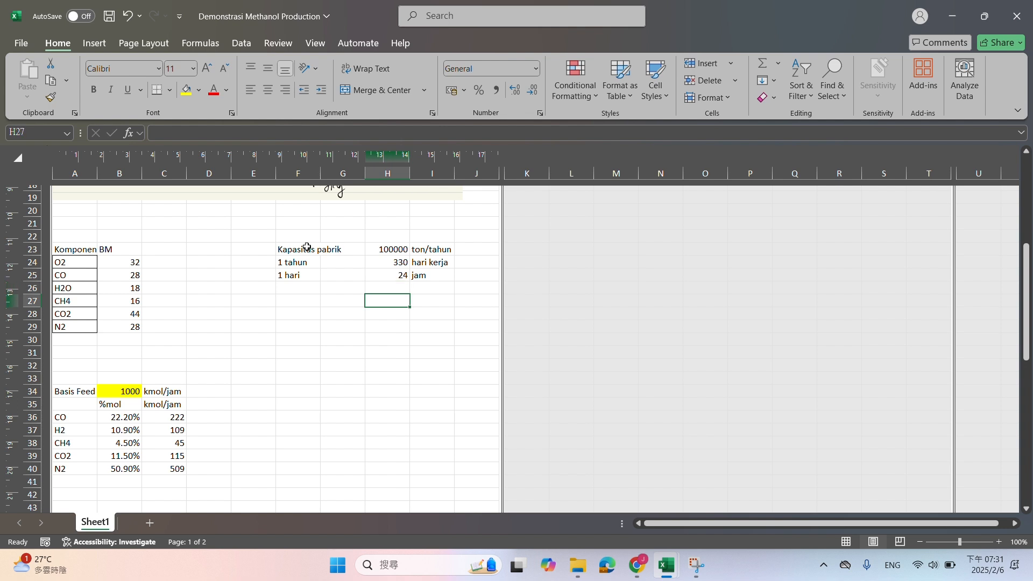
text(=)
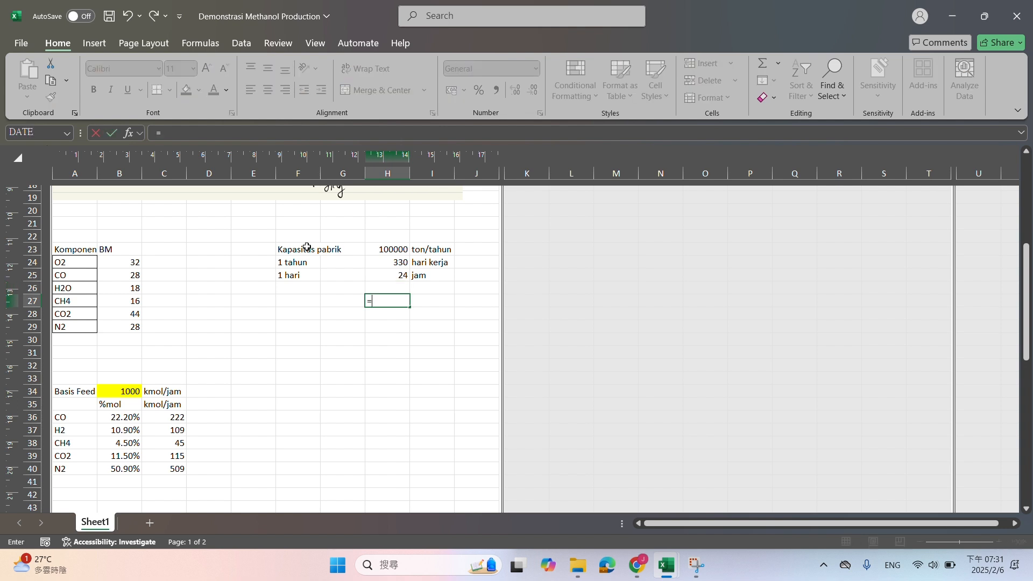
click(383, 253)
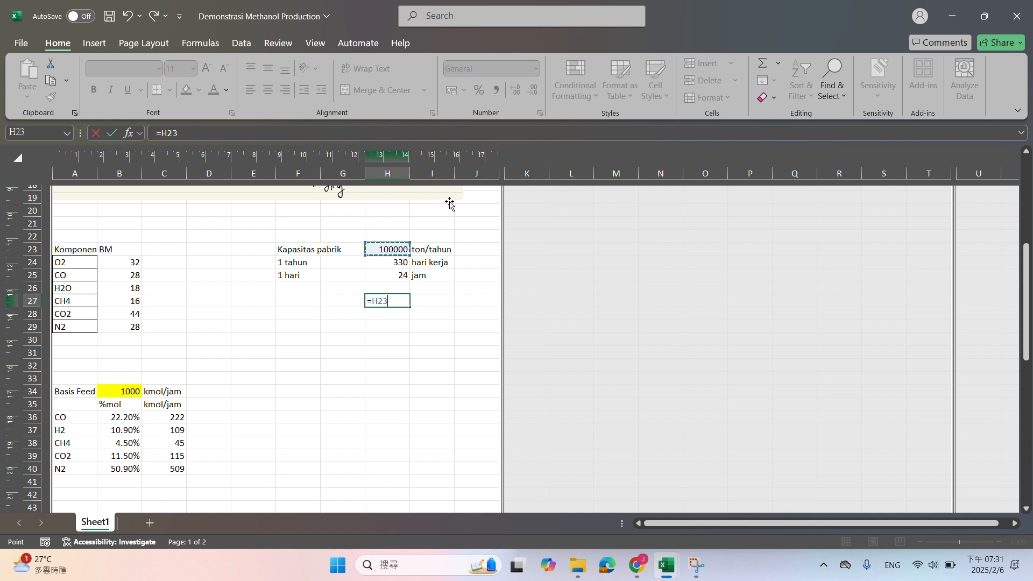
click(261, 133)
text(*1000)
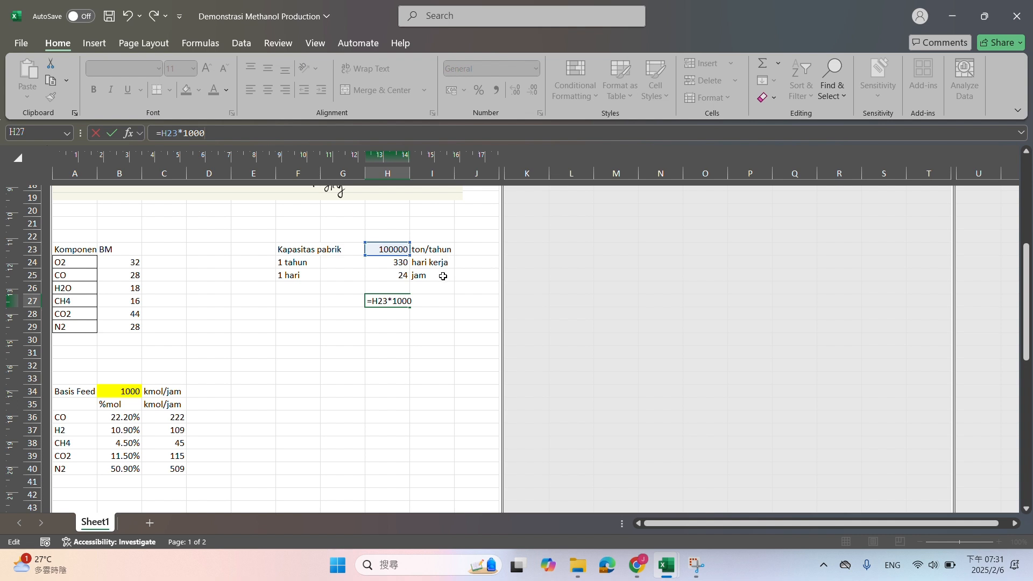
text(/)
click(401, 262)
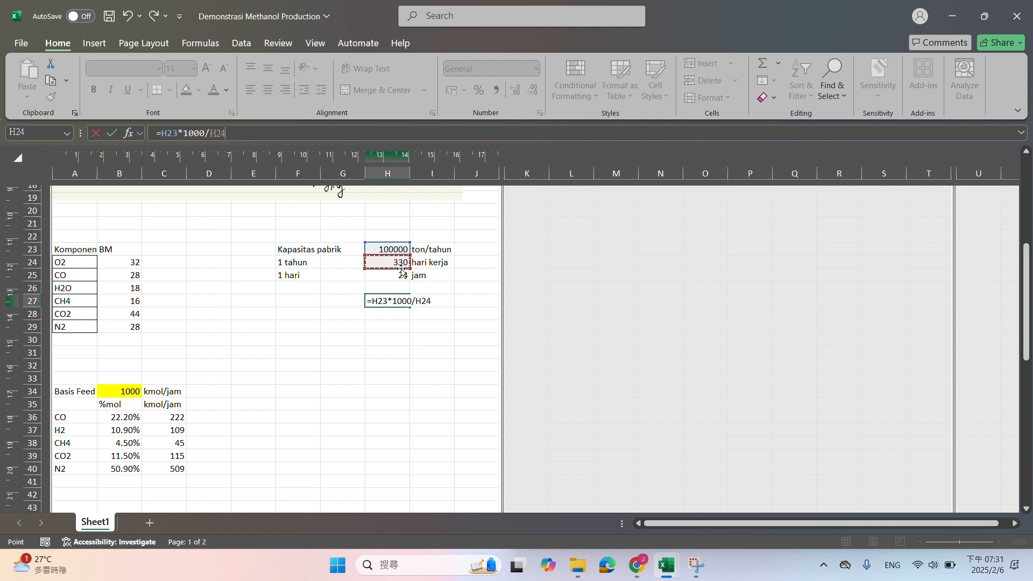
text(/)
click(399, 279)
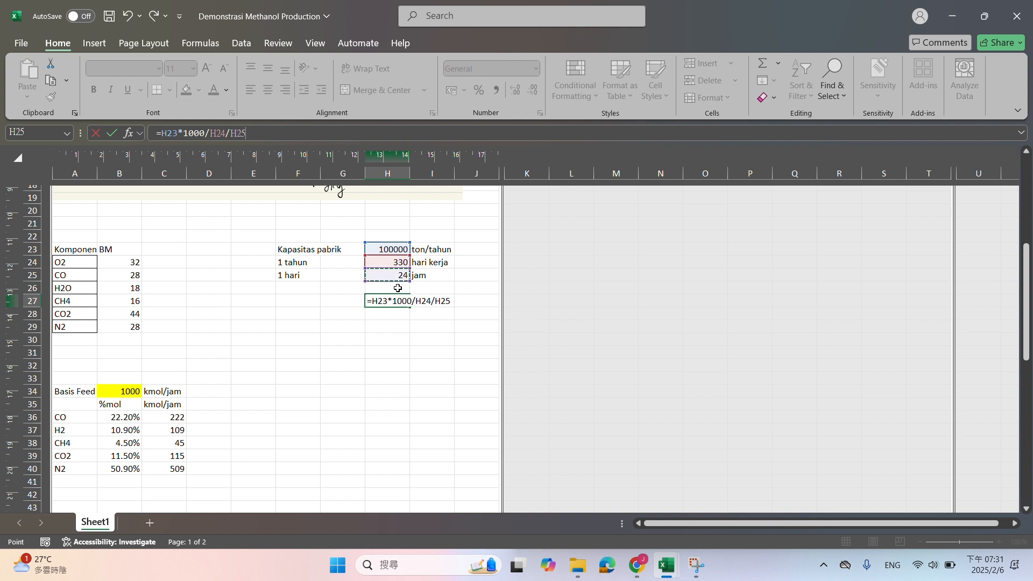
key(Return)
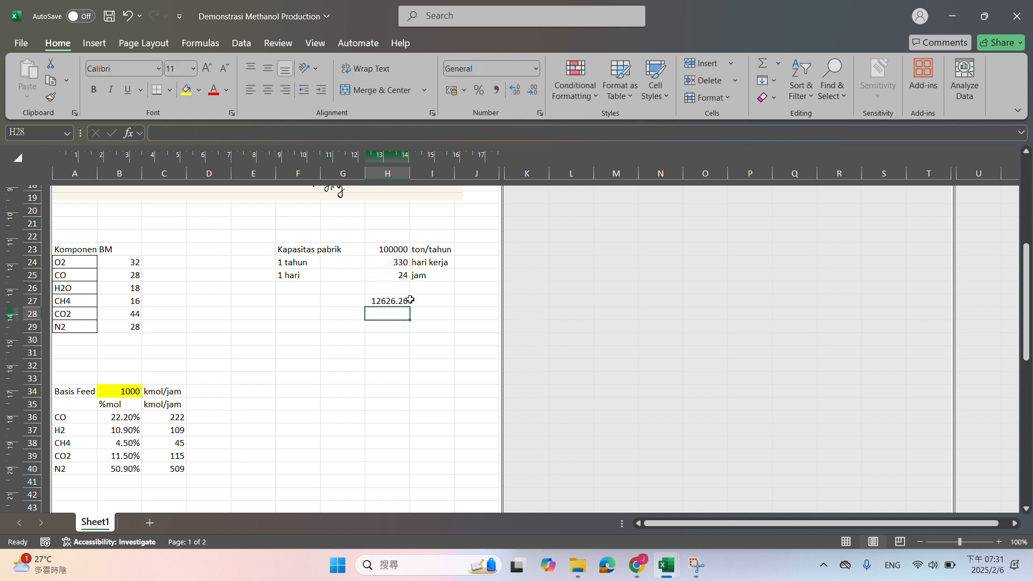
Enter the unit kg/jam in I27 beside the hourly capacity and select H27:I27
click(415, 301)
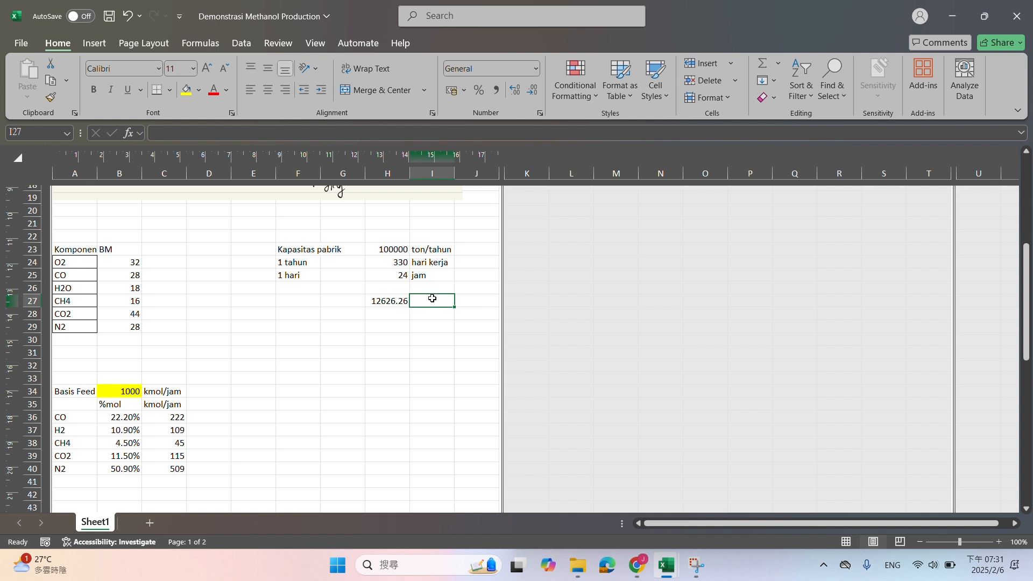
text(kg/jam)
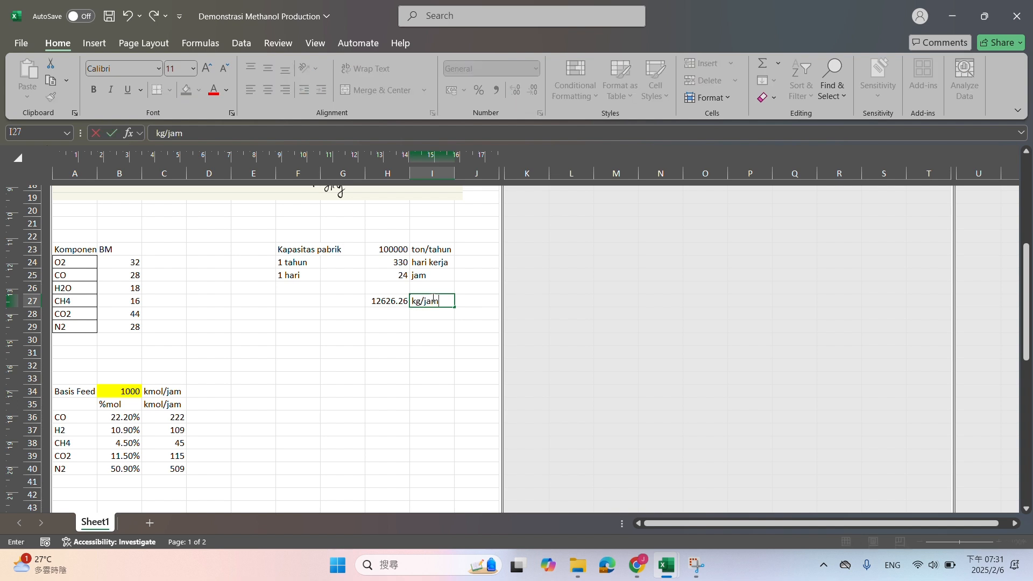
key(Return)
click(429, 299)
right_click(429, 303)
click(383, 319)
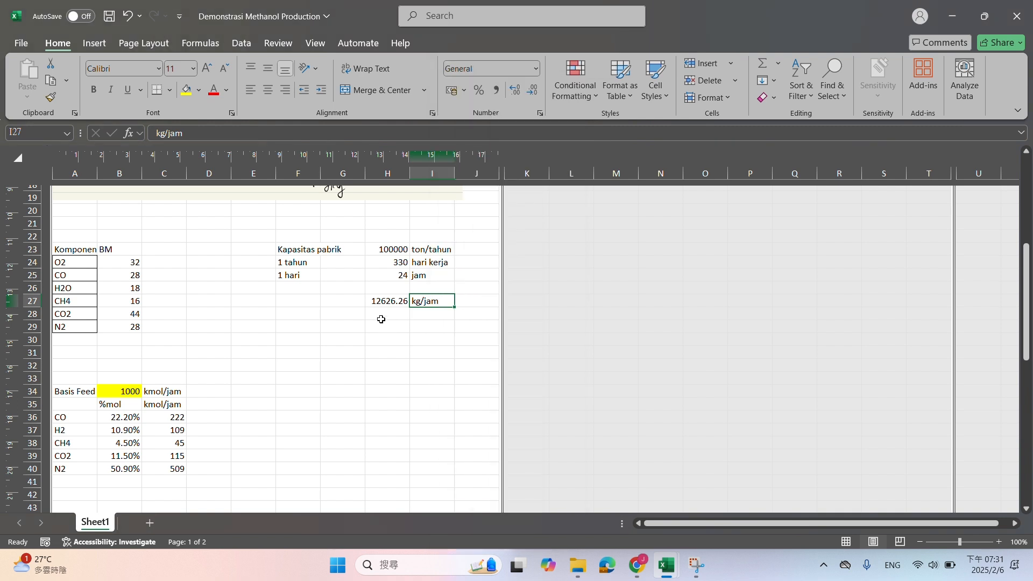
drag(372, 301, 443, 299)
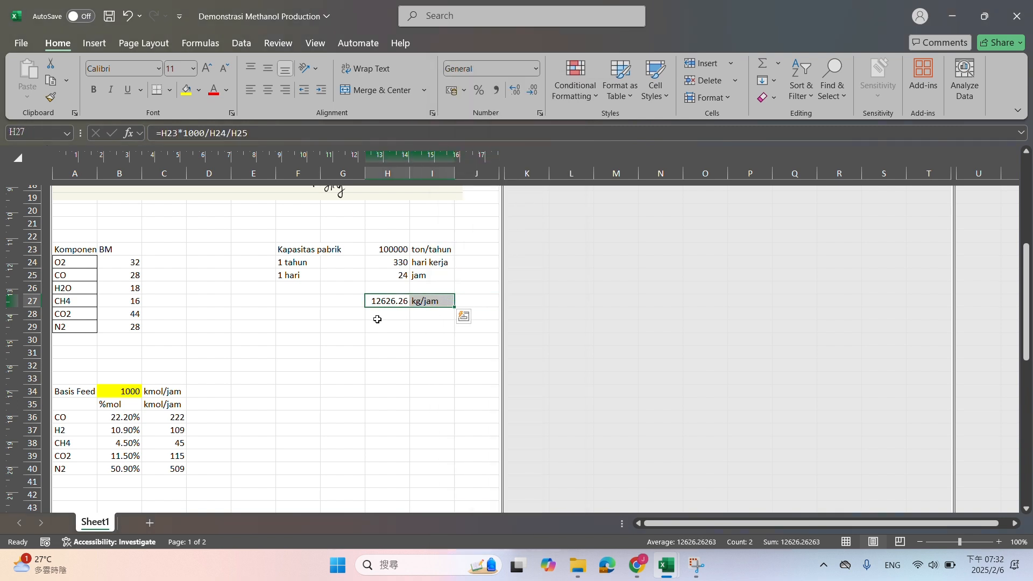
Insert an empty row at row 35, between the Basis Feed row and the %mol header row
scroll(339, 322, down, 4)
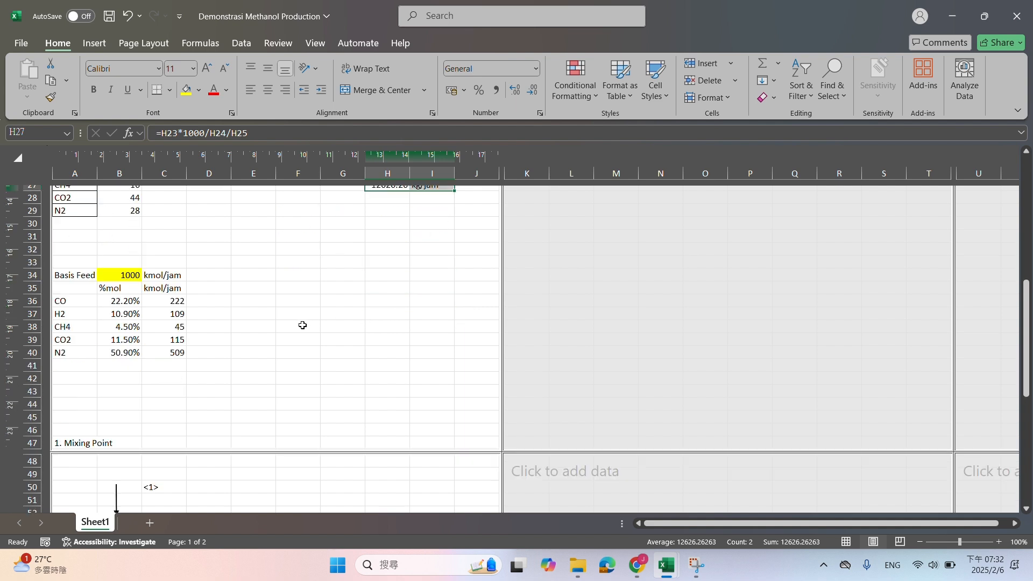
click(33, 250)
right_click(34, 251)
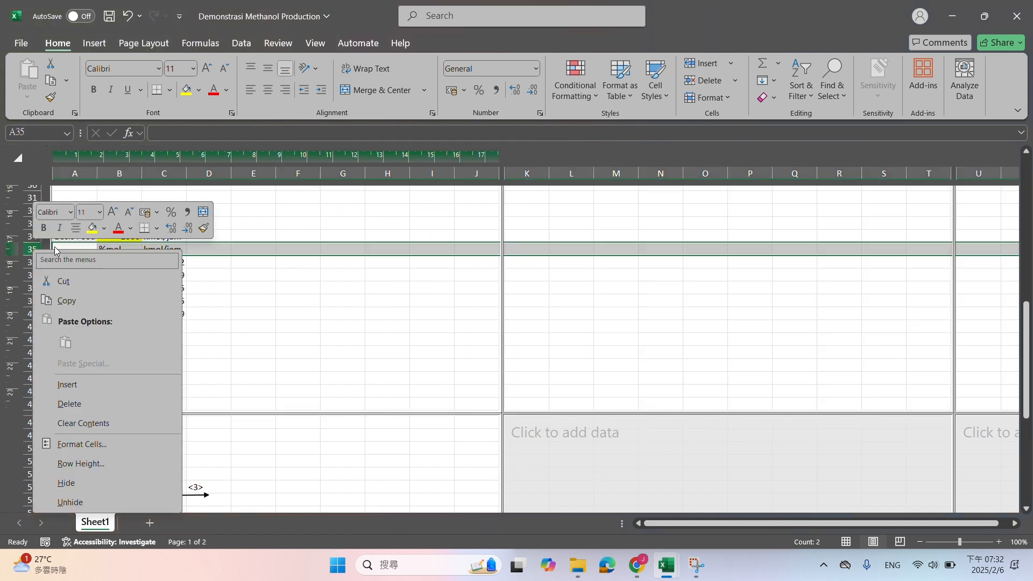
click(68, 384)
click(208, 339)
scroll(183, 301, up, 1)
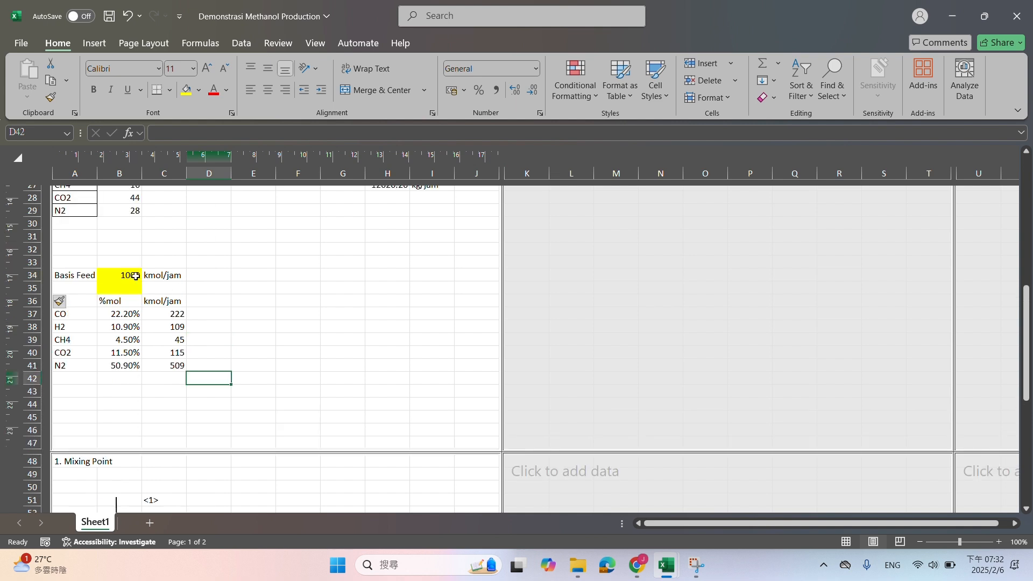
Remove the yellow fill from B35 in the new blank row
click(125, 288)
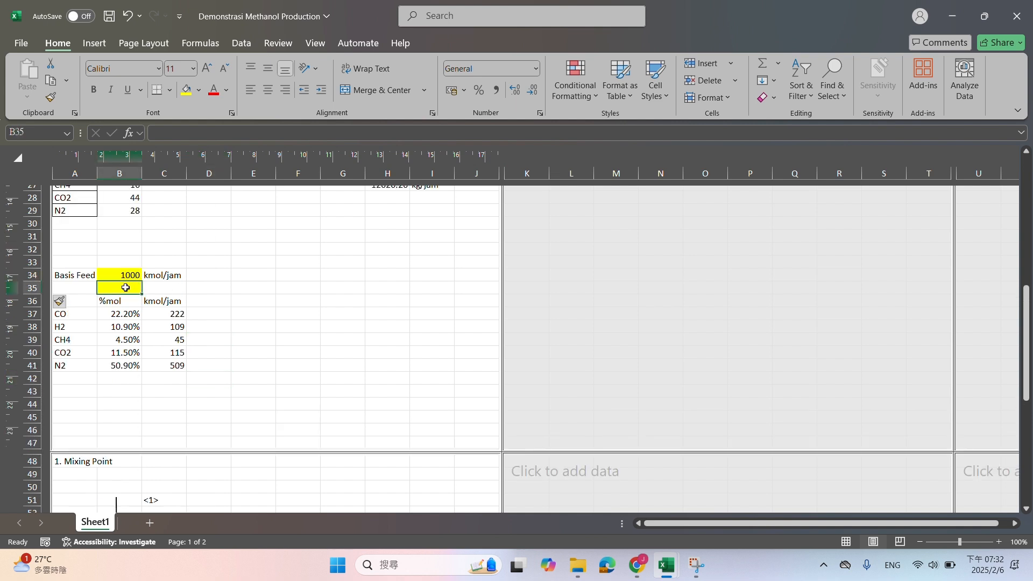
click(200, 91)
click(239, 313)
Delete the empty rows 43 to 47 above the 1. Mixing Point heading
scroll(232, 302, down, 3)
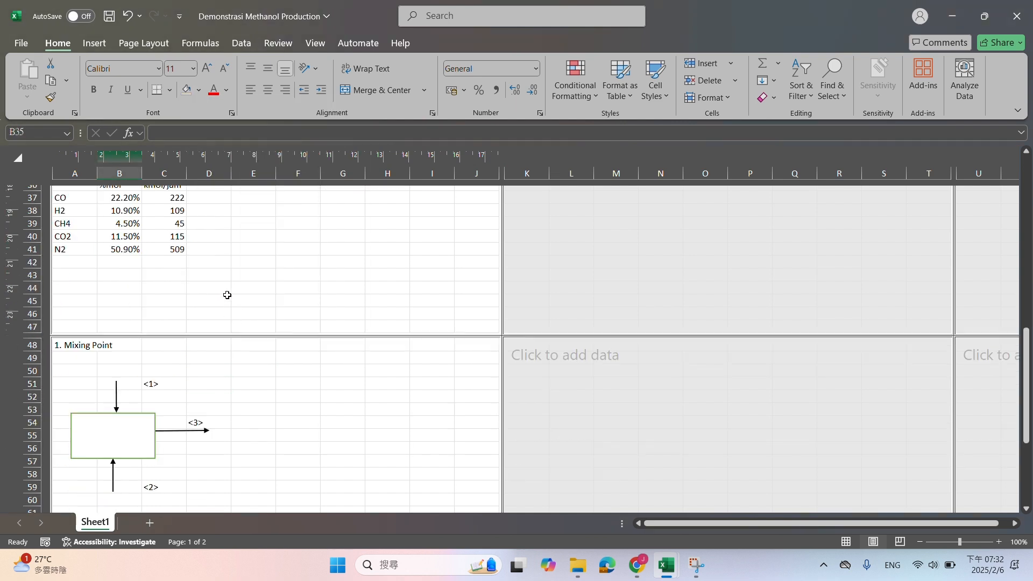
click(33, 275)
shift+click(33, 326)
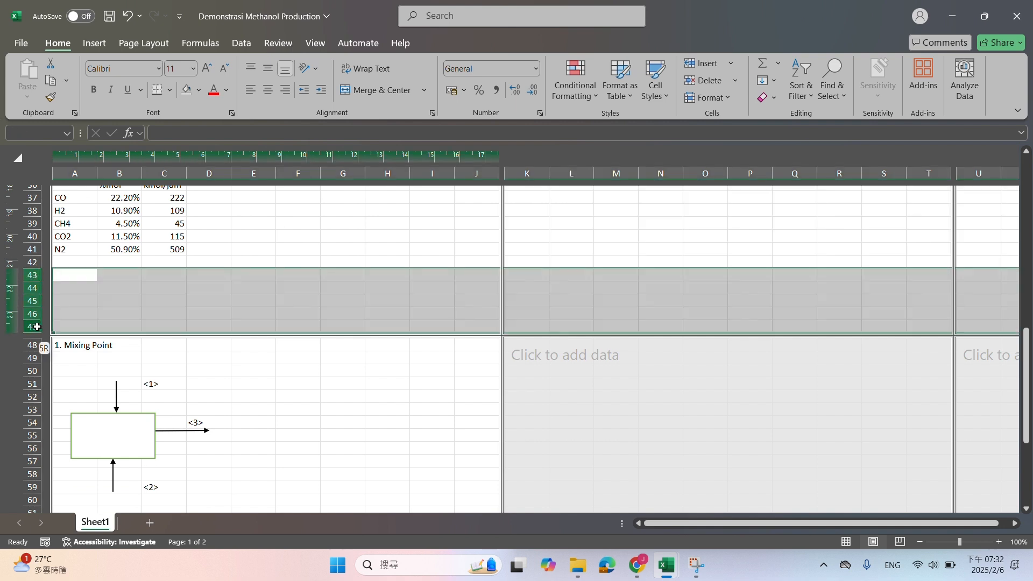
right_click(33, 326)
click(102, 223)
Examine the component flows in C37:C41 and the mixing point balance table below the diagram
scroll(162, 248, up, 2)
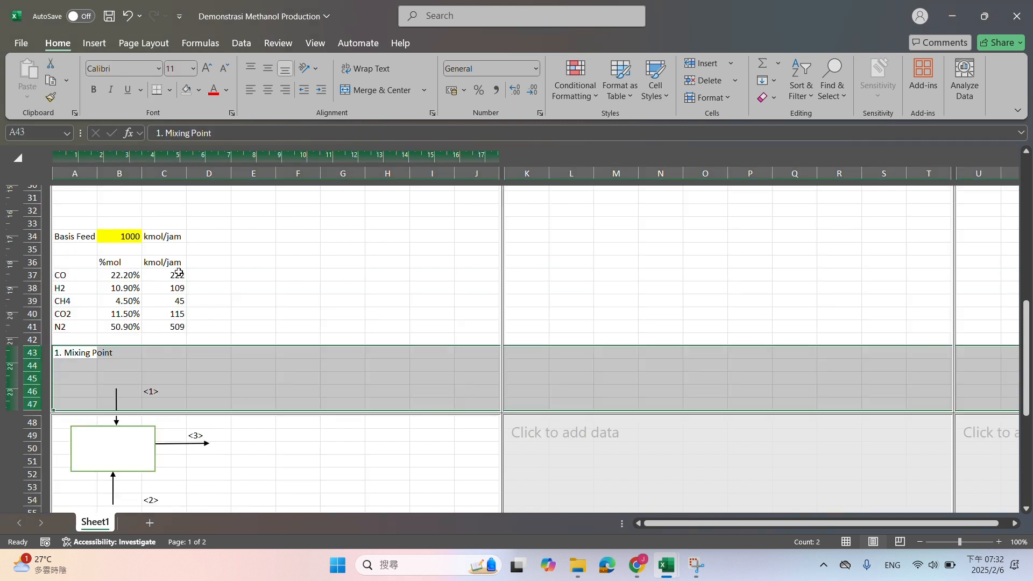
drag(178, 275, 177, 324)
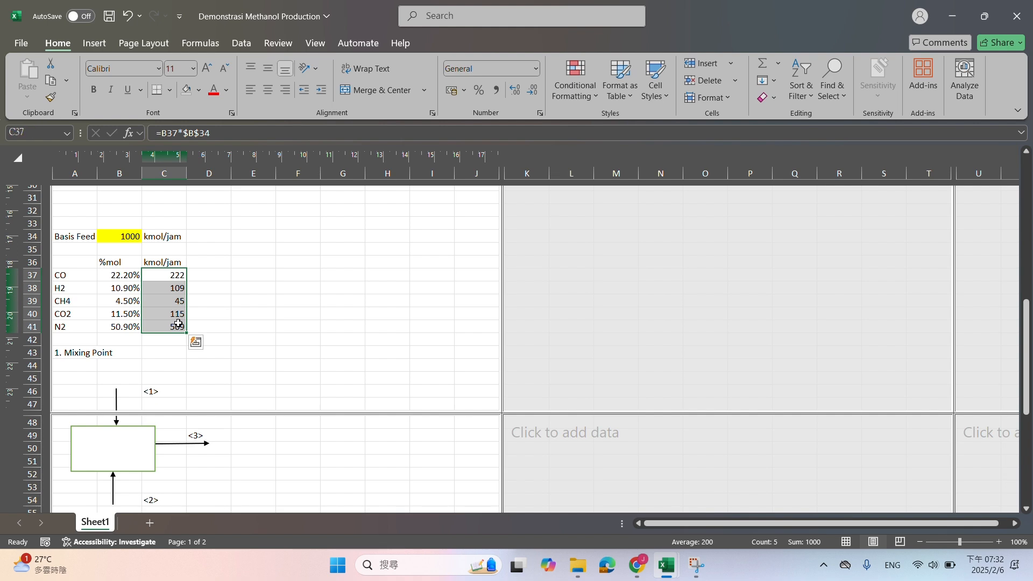
scroll(175, 334, down, 5)
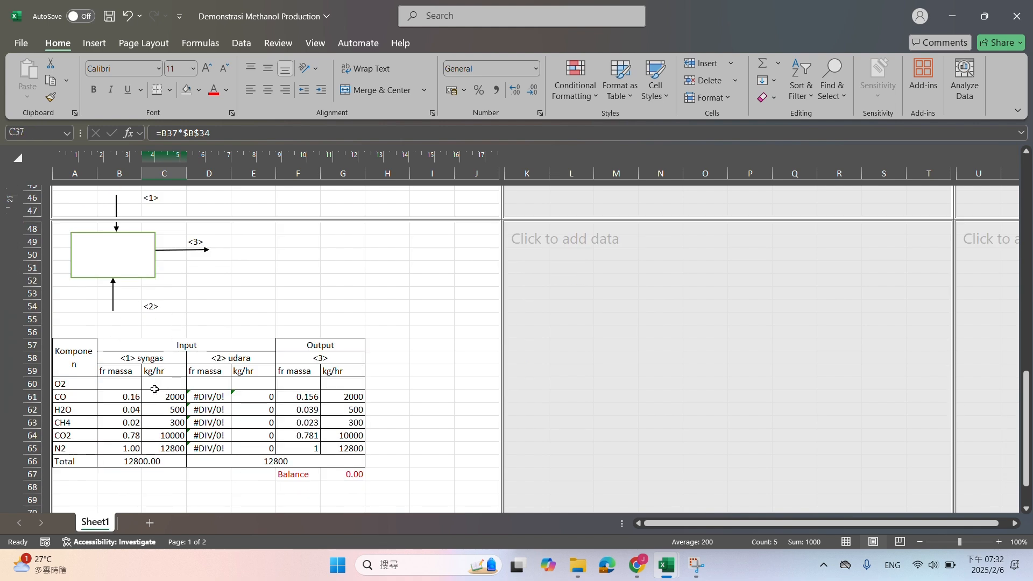
Clear the kg/hr values of CO through N2 for syngas (C61:C65) and udara (E61:E65)
click(157, 375)
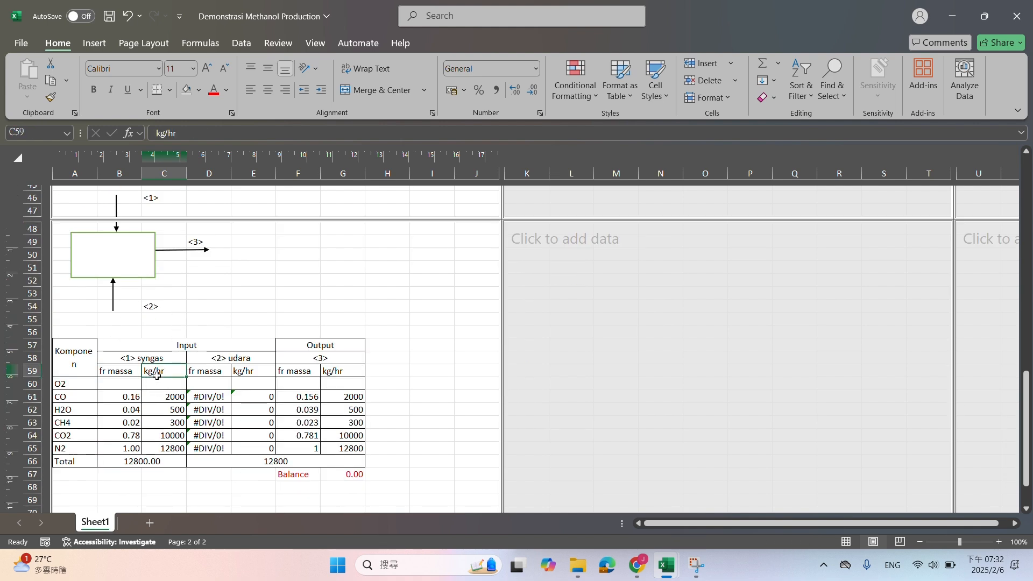
drag(84, 399, 68, 439)
click(129, 396)
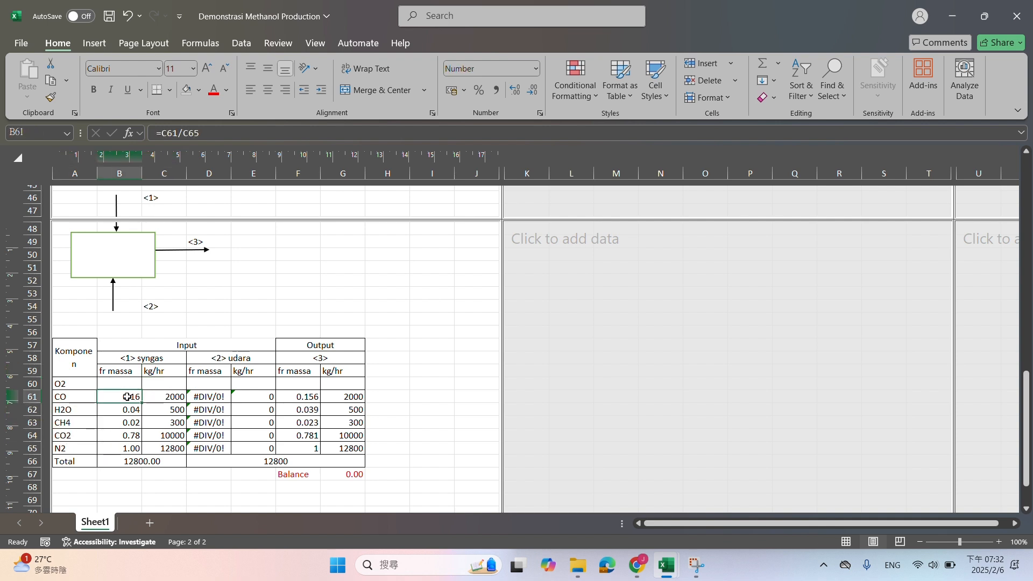
click(169, 397)
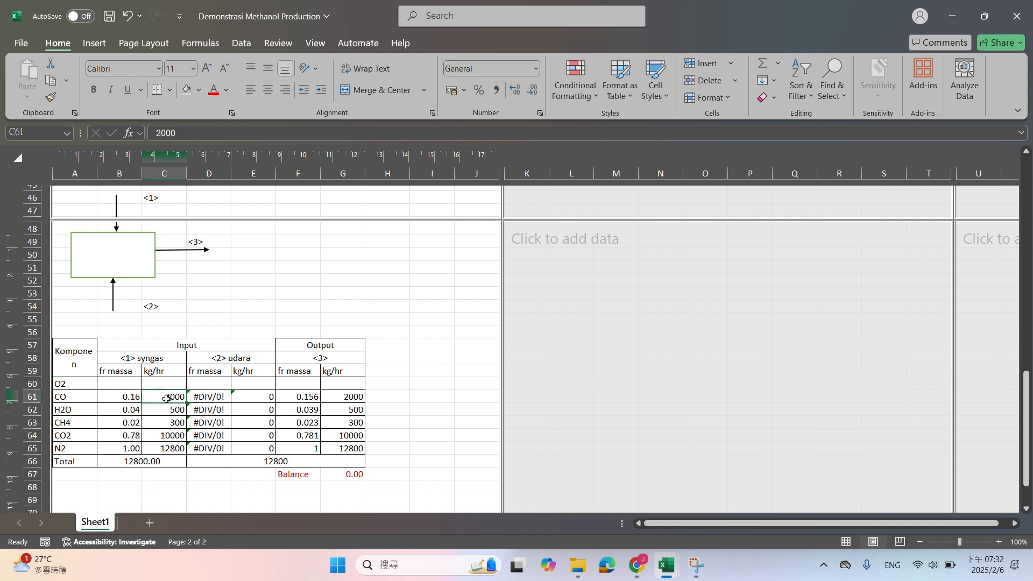
shift+click(167, 447)
key(Delete)
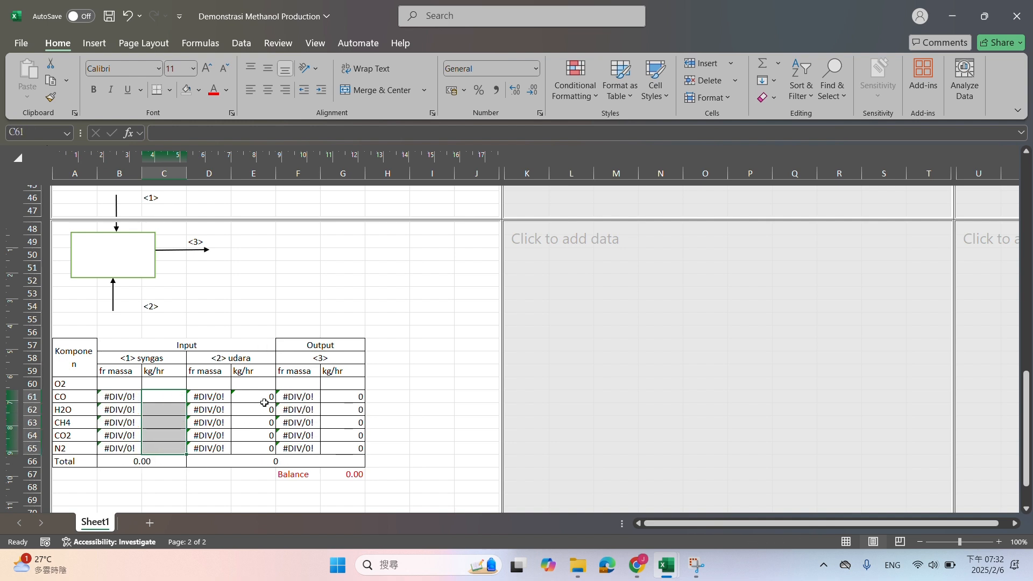
drag(263, 397, 263, 445)
key(Delete)
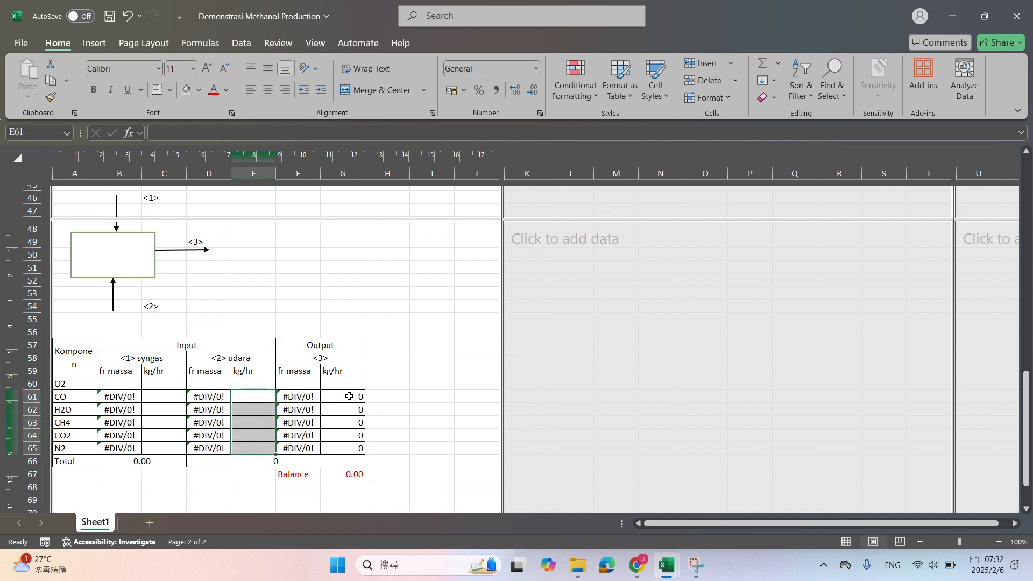
Clear the kg/hr formulas of CO through N2 in the output stream <3>, cells G61:G65
drag(345, 398, 334, 414)
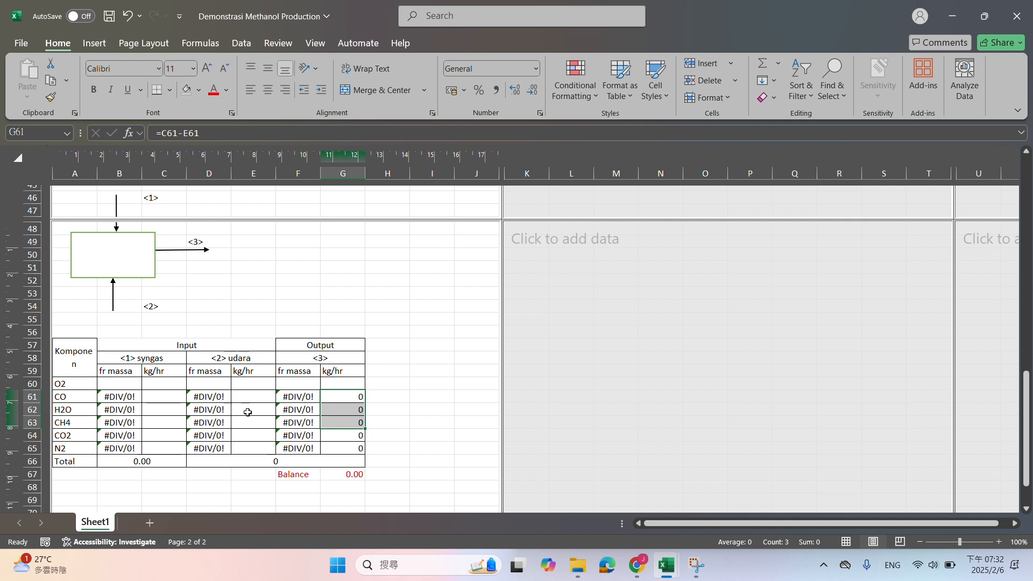
key(Delete)
click(335, 434)
key(Delete)
click(337, 447)
key(Delete)
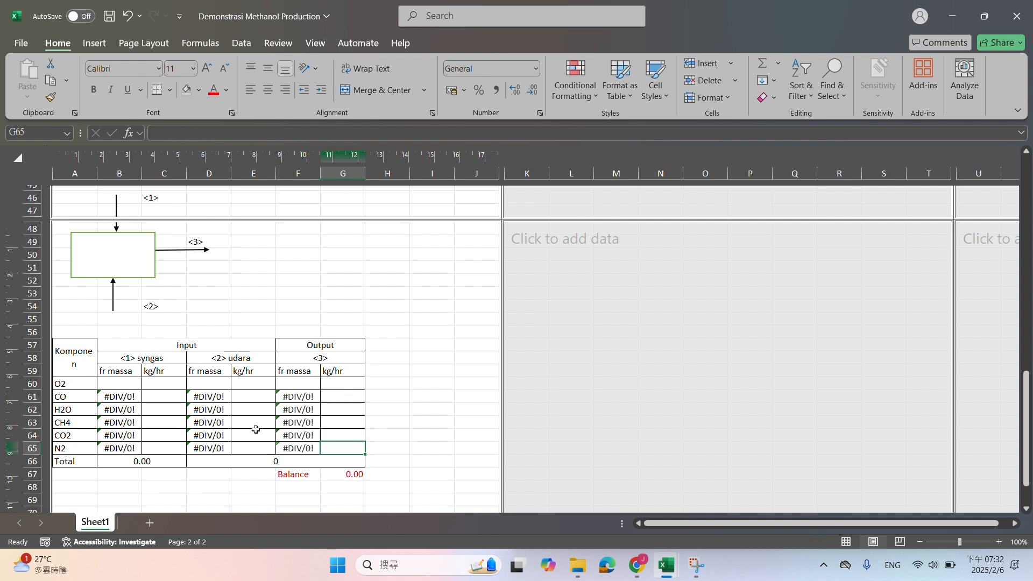
Calculate the CO syngas mass flow in C61 as =C37*B25 and fill the formula down to N2 in C65
click(166, 398)
text(=)
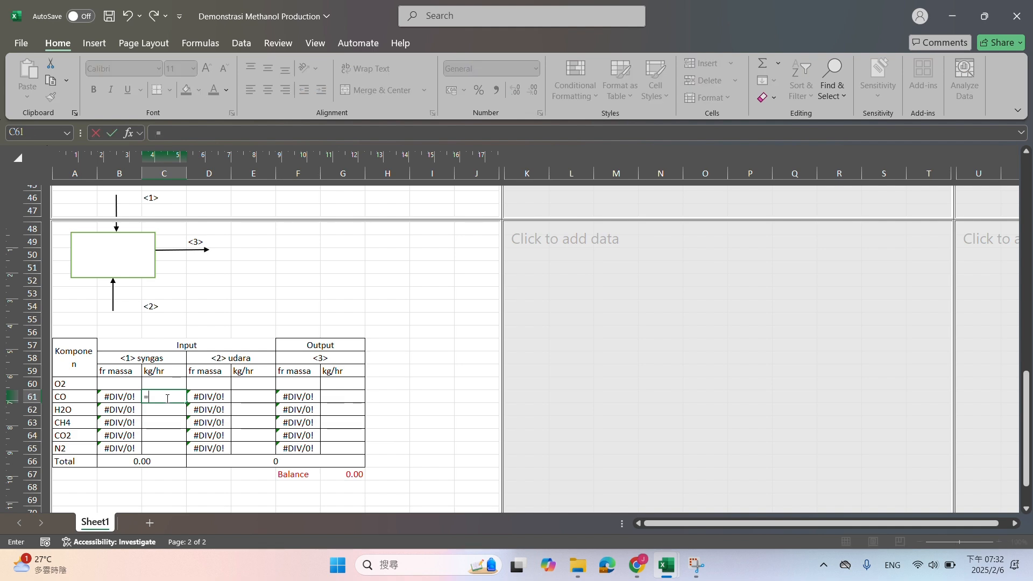
scroll(175, 397, up, 8)
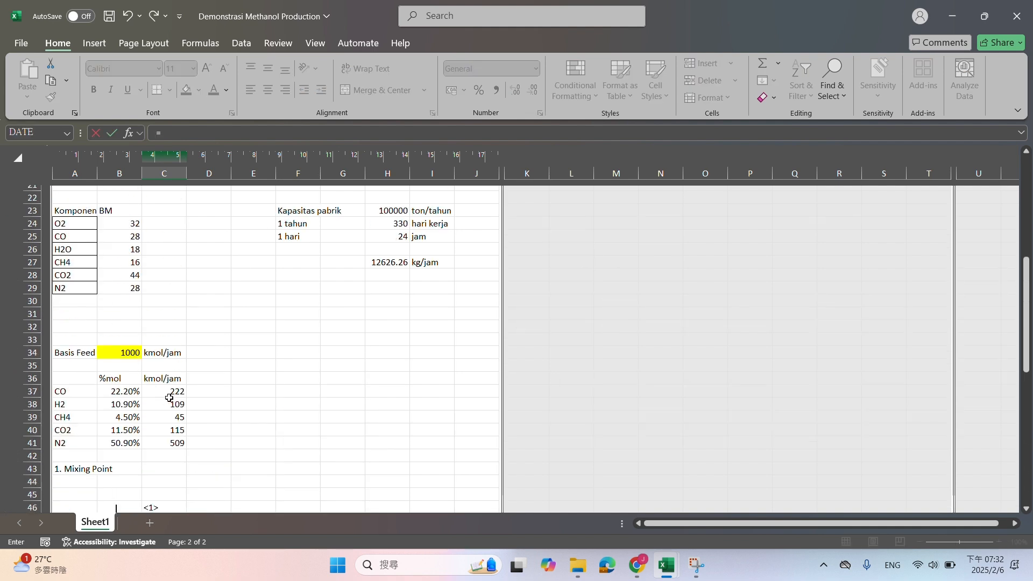
click(169, 392)
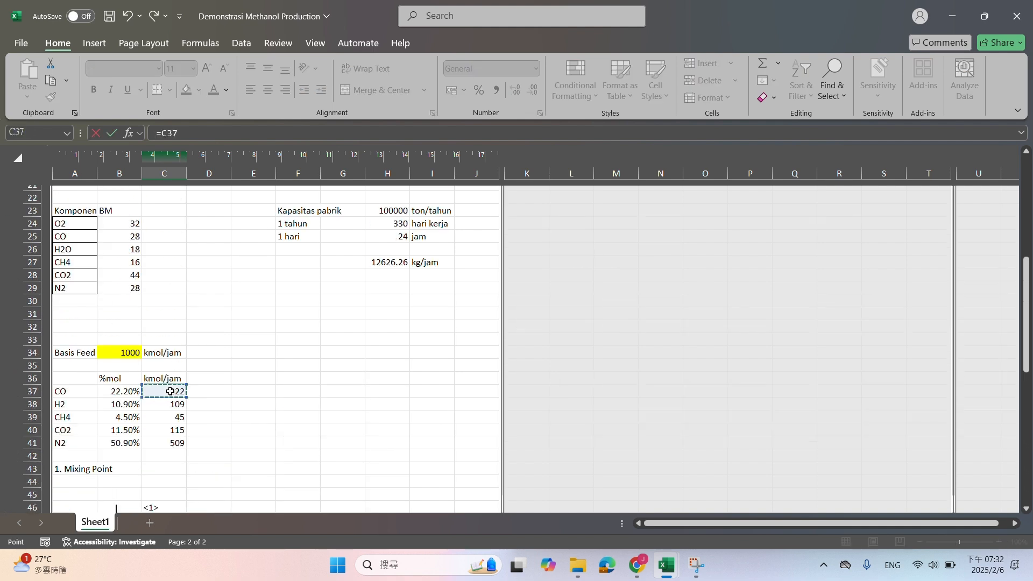
text(*)
click(119, 237)
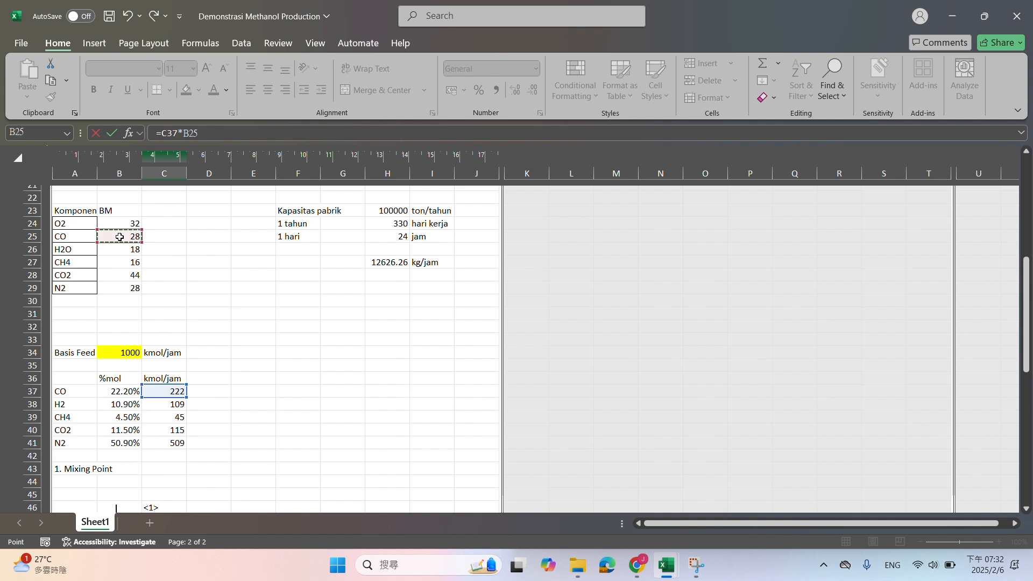
key(ctrl+Return)
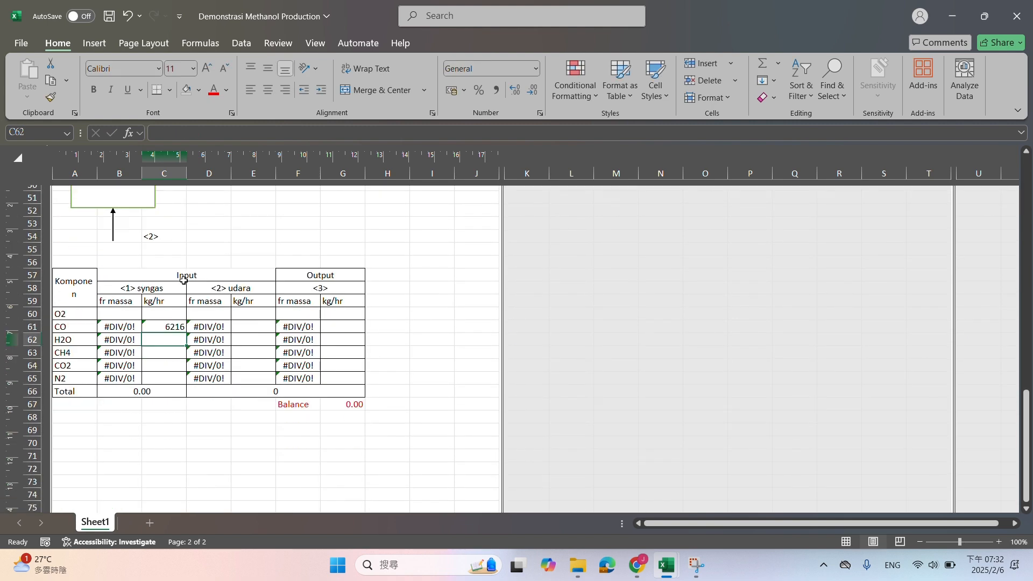
drag(185, 333, 183, 379)
Set the O2 syngas flow in C60 to 0 and calculate its mass fraction in B60 as =C60/B66
double_click(172, 314)
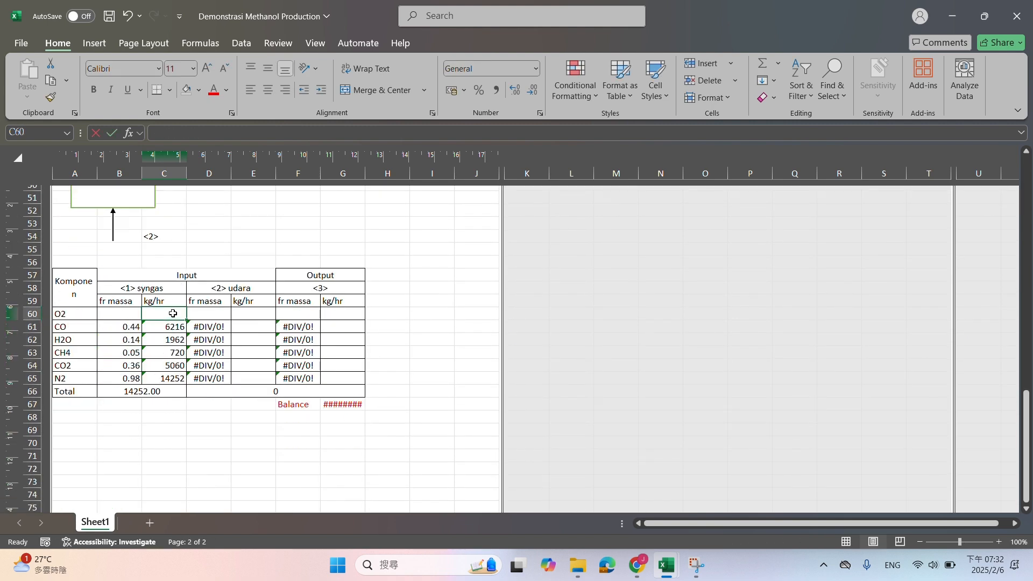
key(Return)
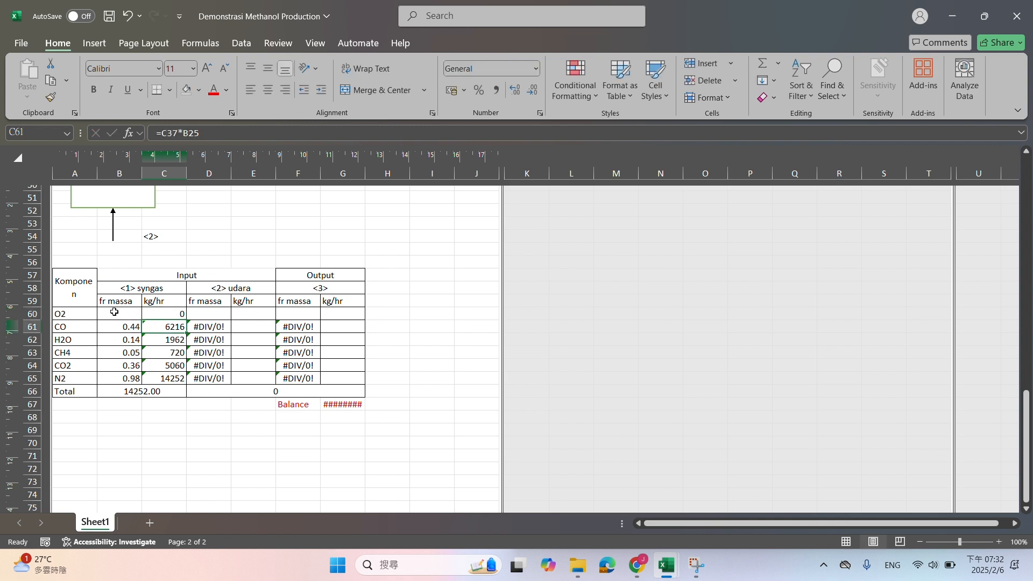
click(114, 312)
text(=)
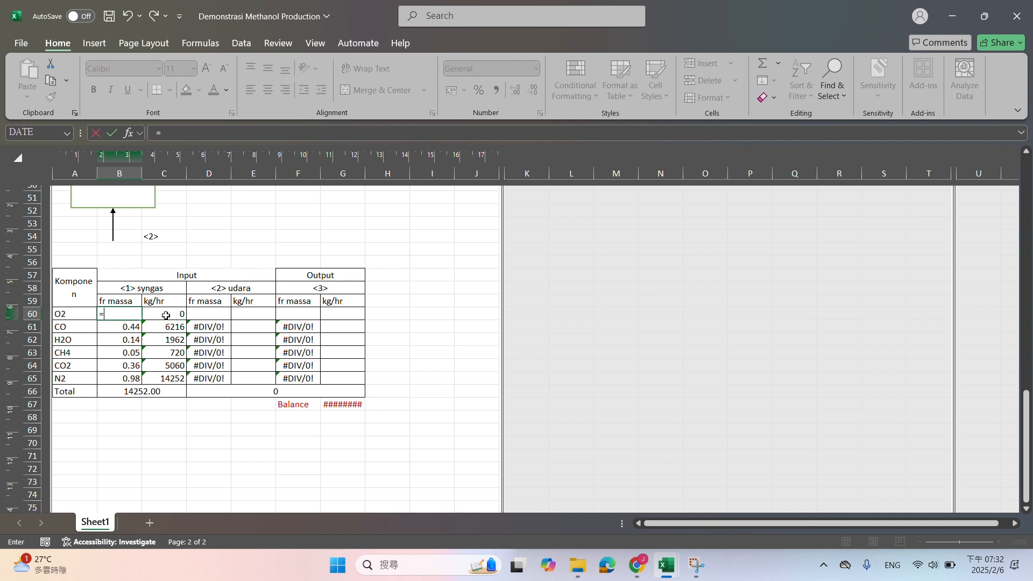
click(166, 316)
text(/)
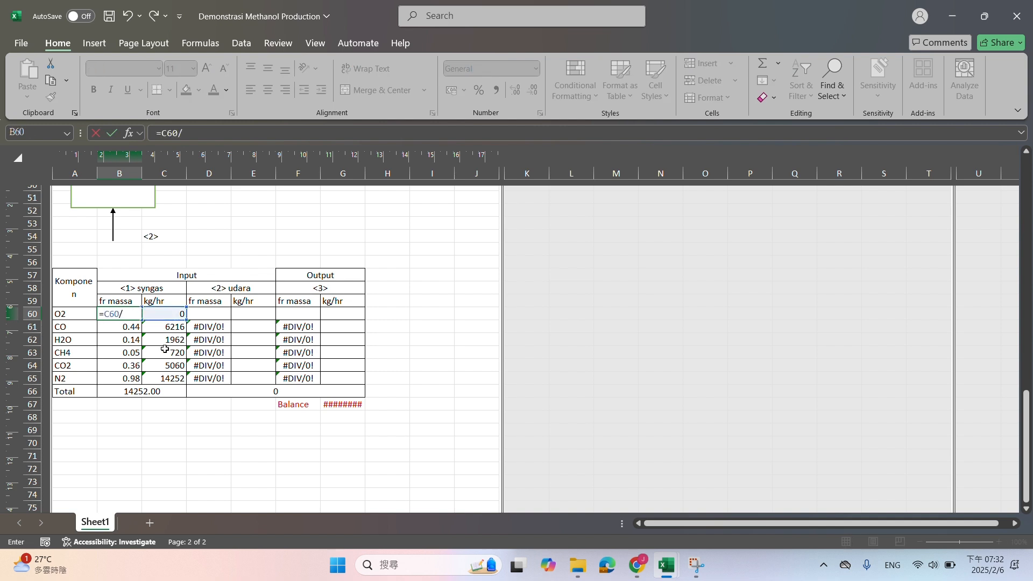
click(160, 392)
key(Return)
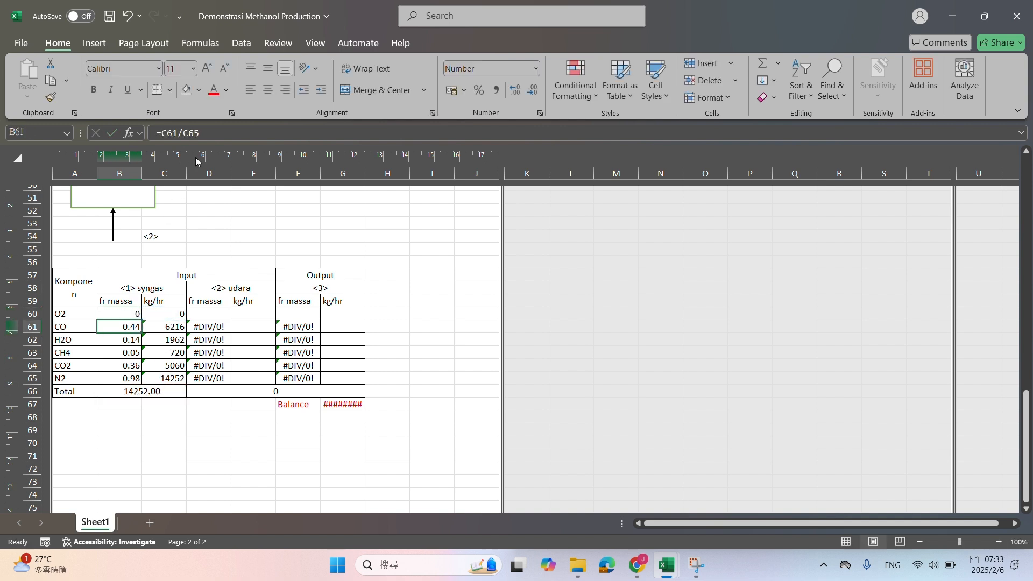
Change the CO mass fraction formula in B61 to divide by the syngas total in B66
click(206, 132)
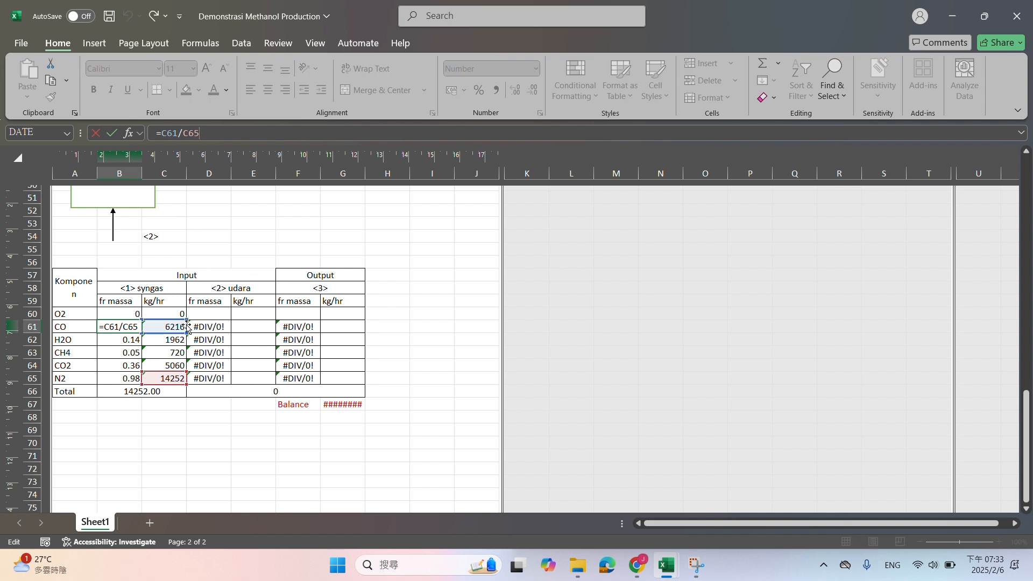
key(Return)
click(136, 326)
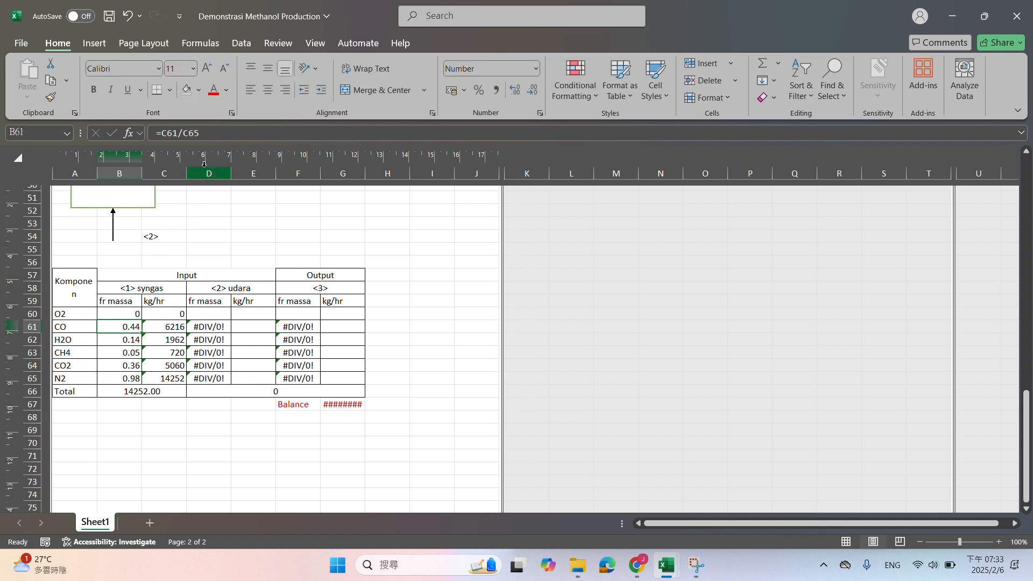
click(213, 132)
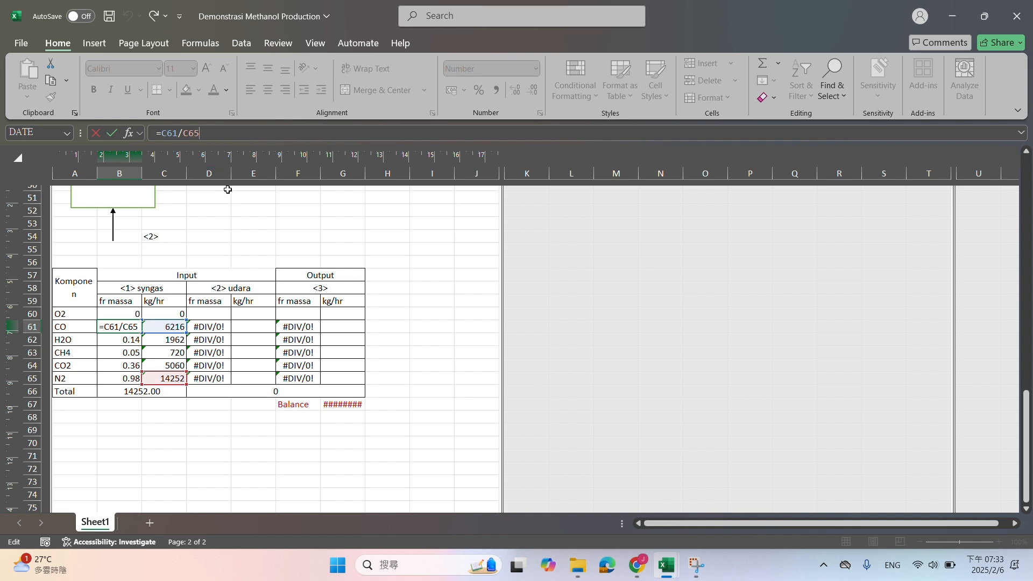
key(BackSpace)
key(BackSpace)
key(BackSpace)
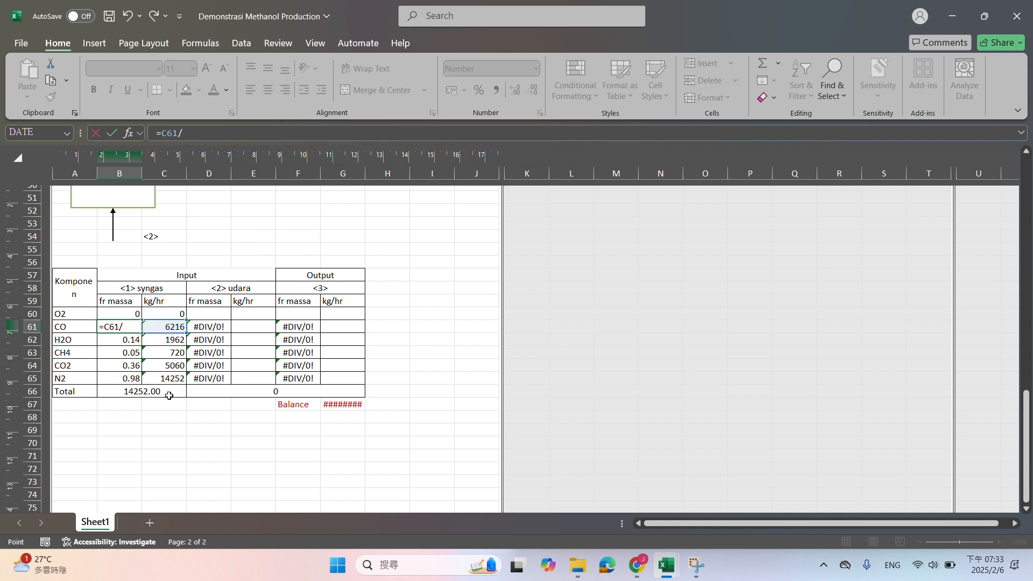
click(168, 396)
key(Return)
Make the total reference in B60 absolute (=C60/$B$66) and fill the formula down to B65
click(117, 314)
click(208, 131)
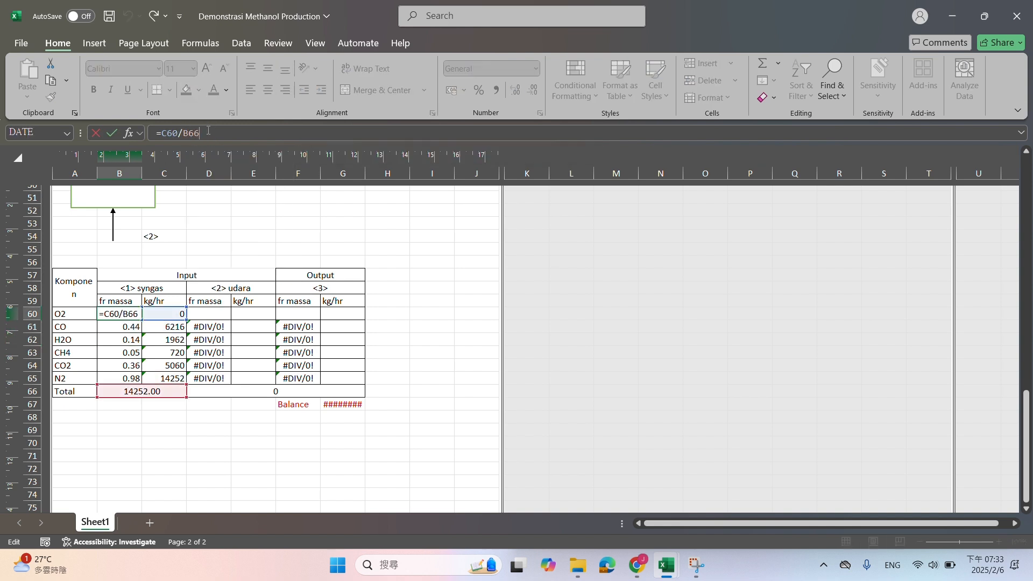
key(F4)
key(Return)
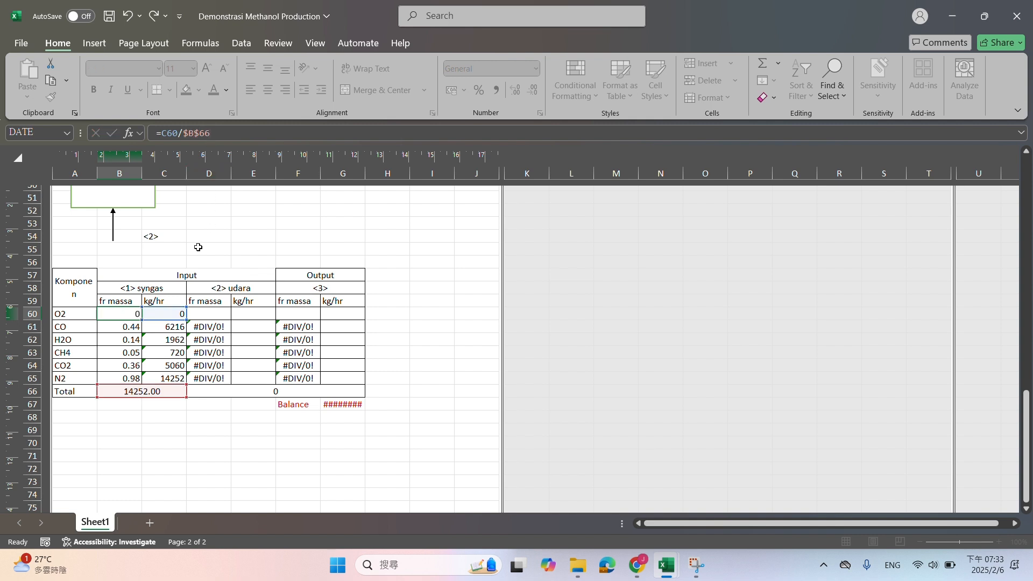
click(134, 315)
drag(142, 320, 143, 382)
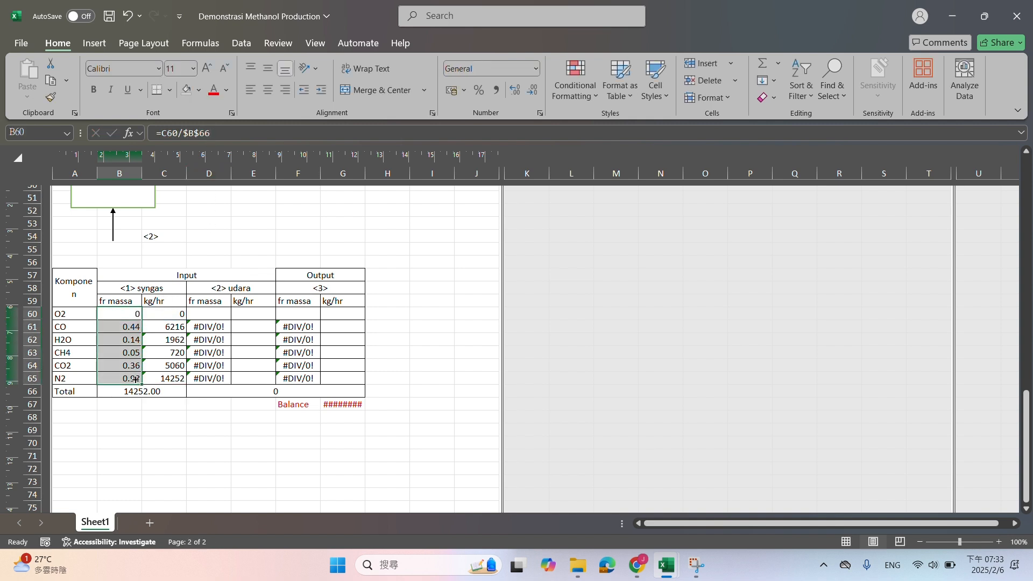
Unmerge the syngas total cells B66:C66 and move the total from B66 to C66
click(182, 390)
click(367, 90)
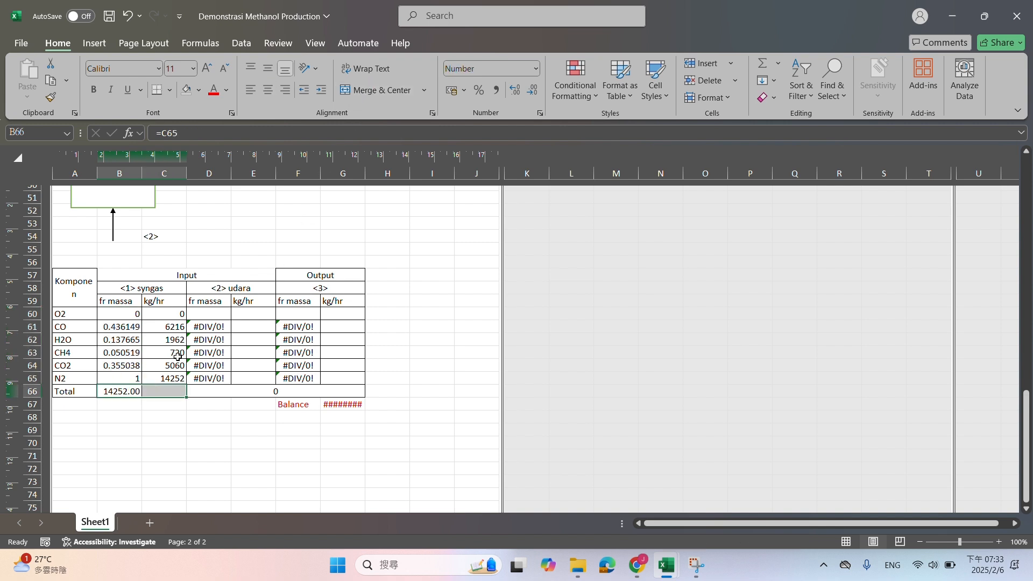
click(113, 396)
drag(129, 398, 179, 388)
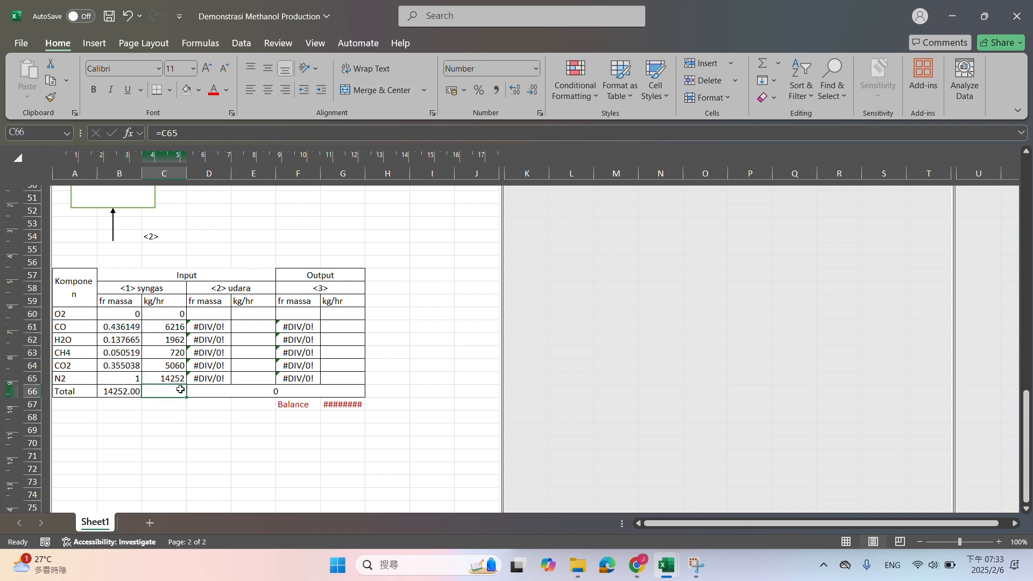
Total the syngas mass flows in C66 with =SUM(C60:C65) and copy the sum formula to B66
text(=SUM()
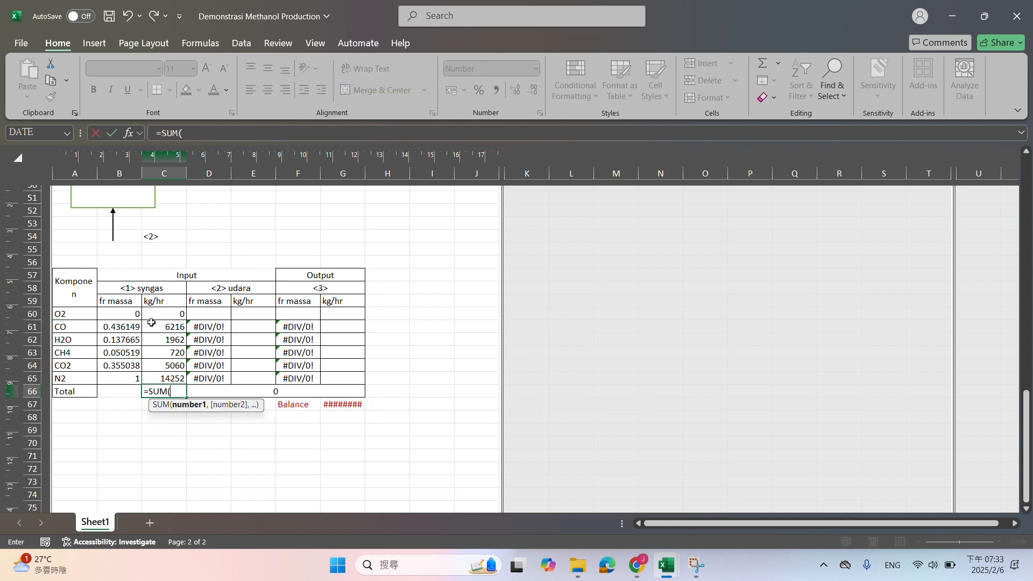
drag(154, 315, 160, 374)
click(163, 390)
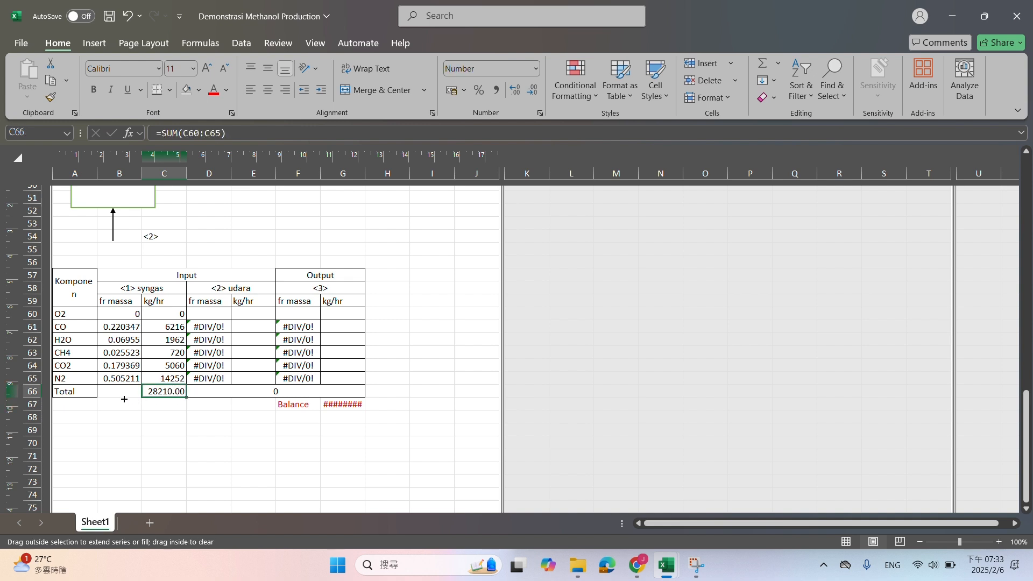
drag(186, 397, 124, 399)
Unmerge the total cells D66:G66 and fill the sum formula from C66 across to G66
click(237, 391)
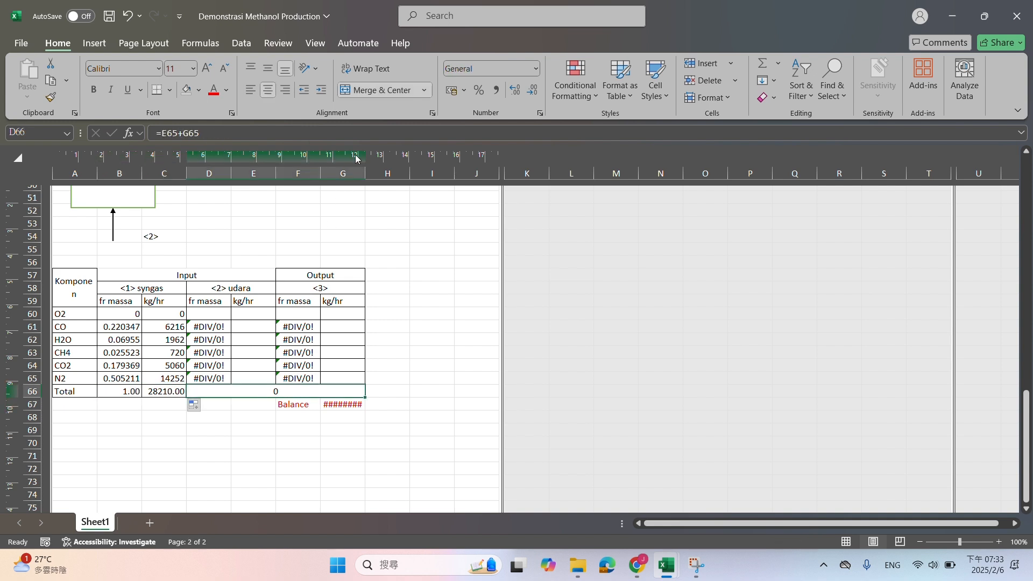
click(371, 84)
click(246, 421)
click(175, 390)
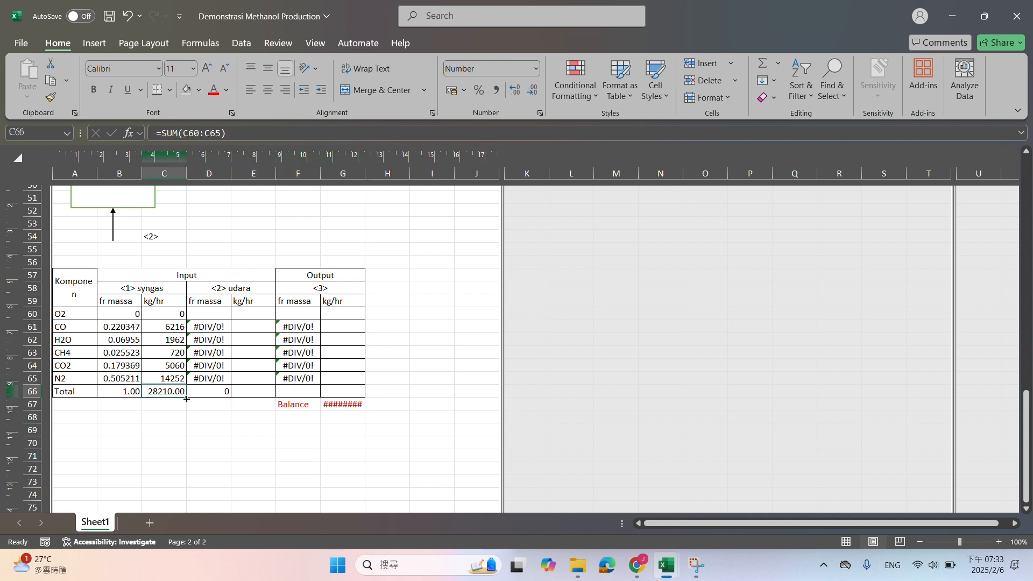
drag(187, 397, 366, 396)
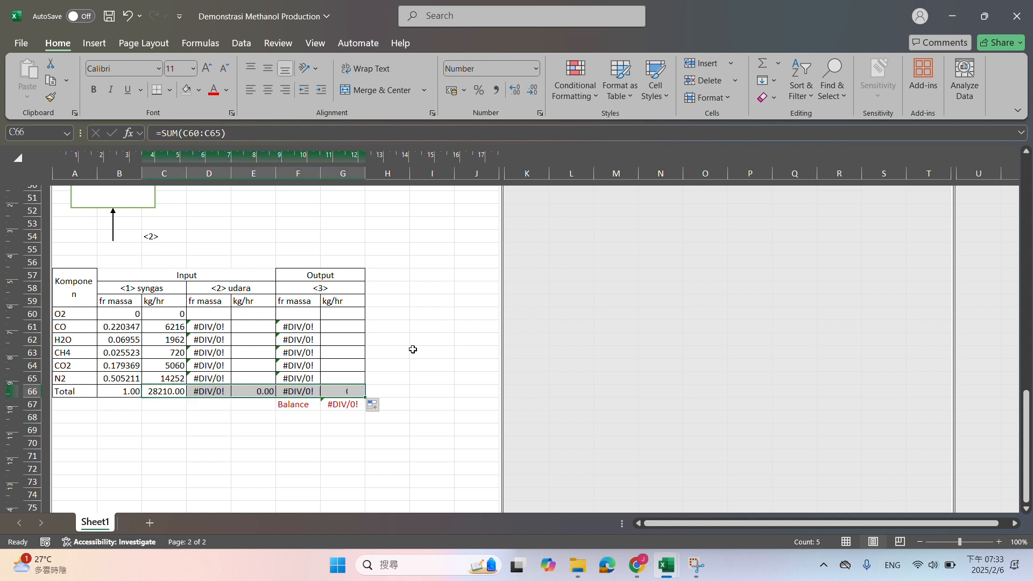
click(412, 351)
Format the syngas mass fractions and flows in B60:C66 with two decimal places
drag(96, 312, 172, 391)
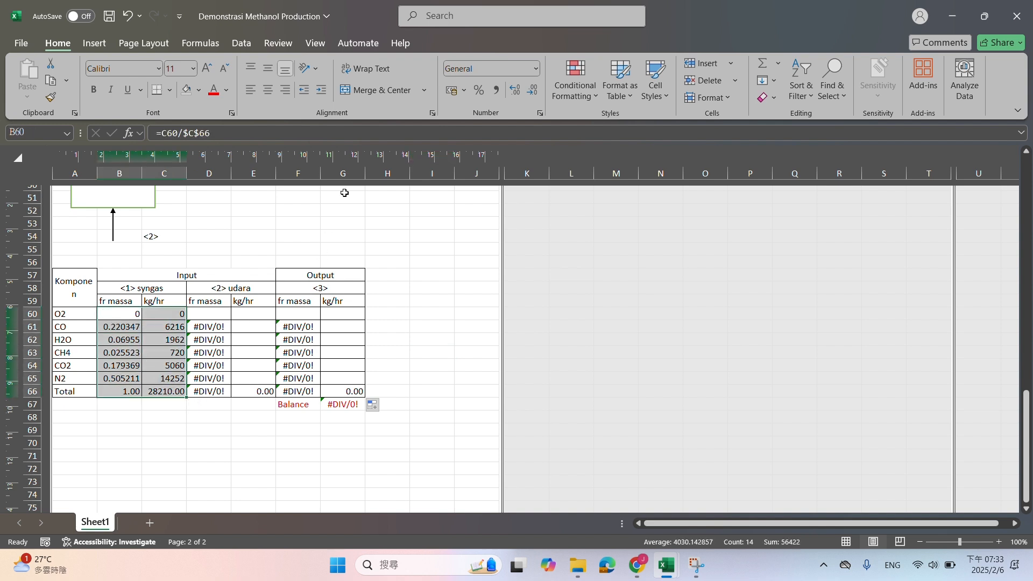
click(531, 91)
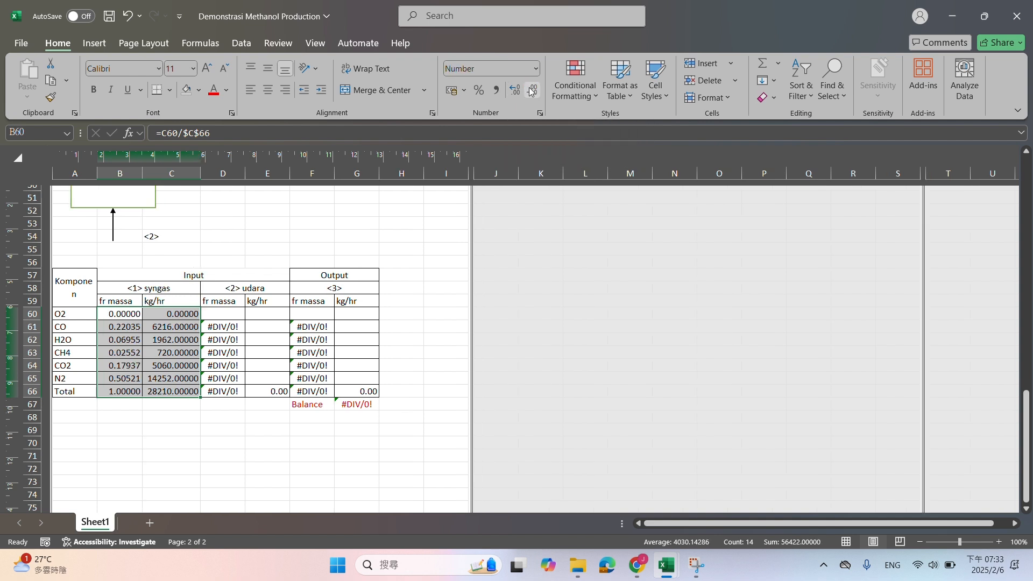
click(531, 92)
click(531, 92)
click(532, 92)
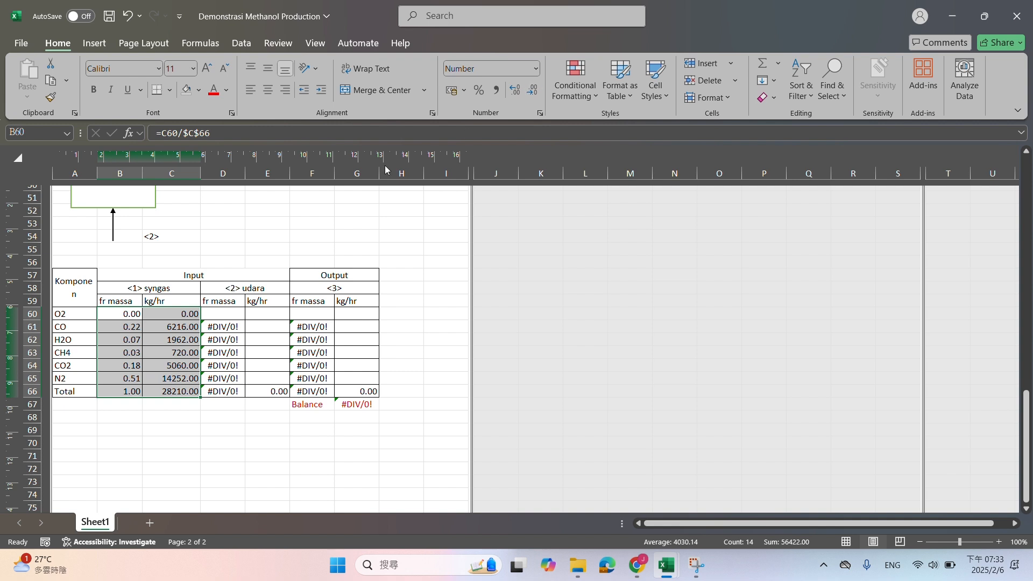
click(248, 249)
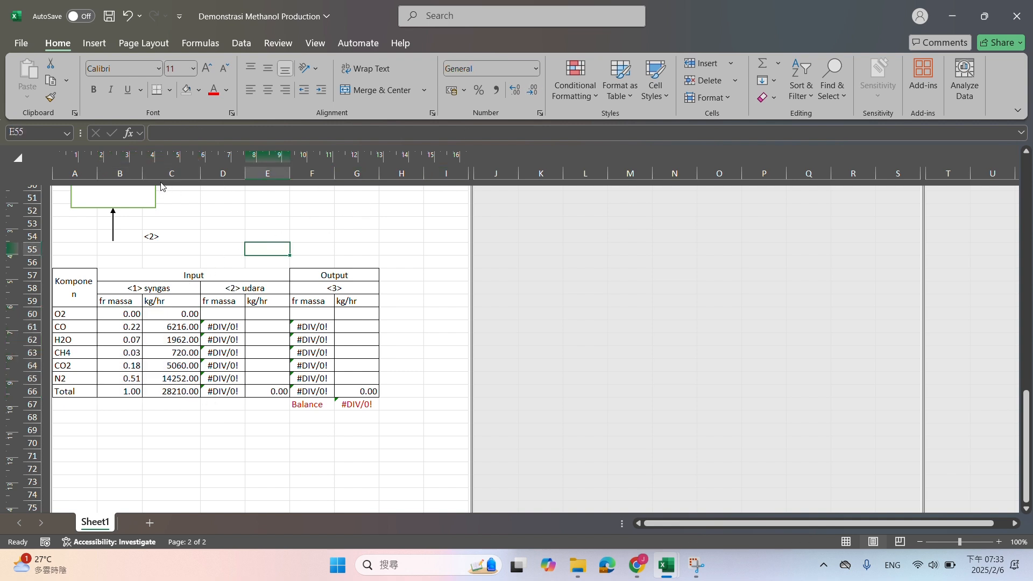
Narrow column C slightly so it fits the syngas mass flows more closely
drag(192, 173, 185, 179)
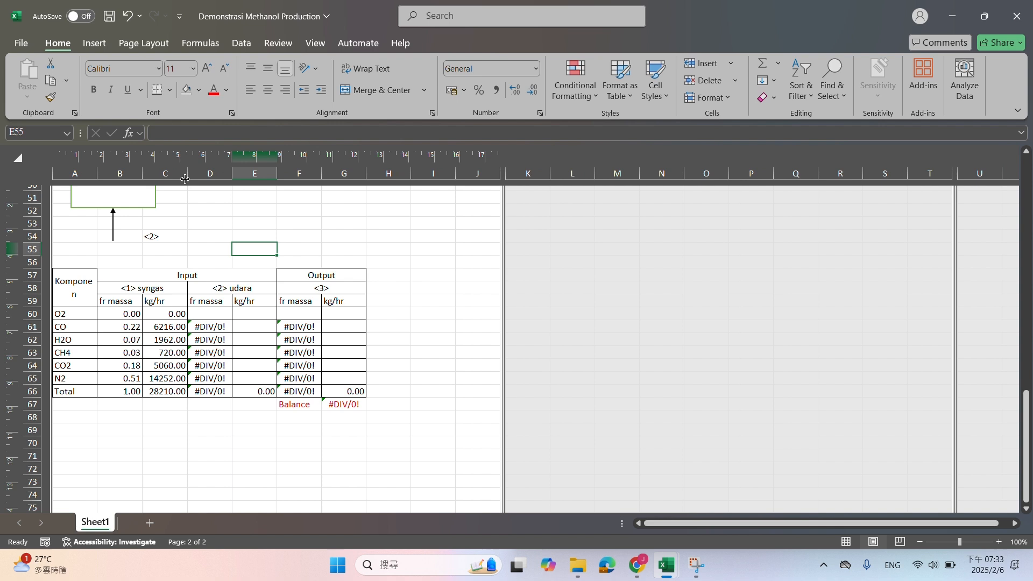
click(236, 313)
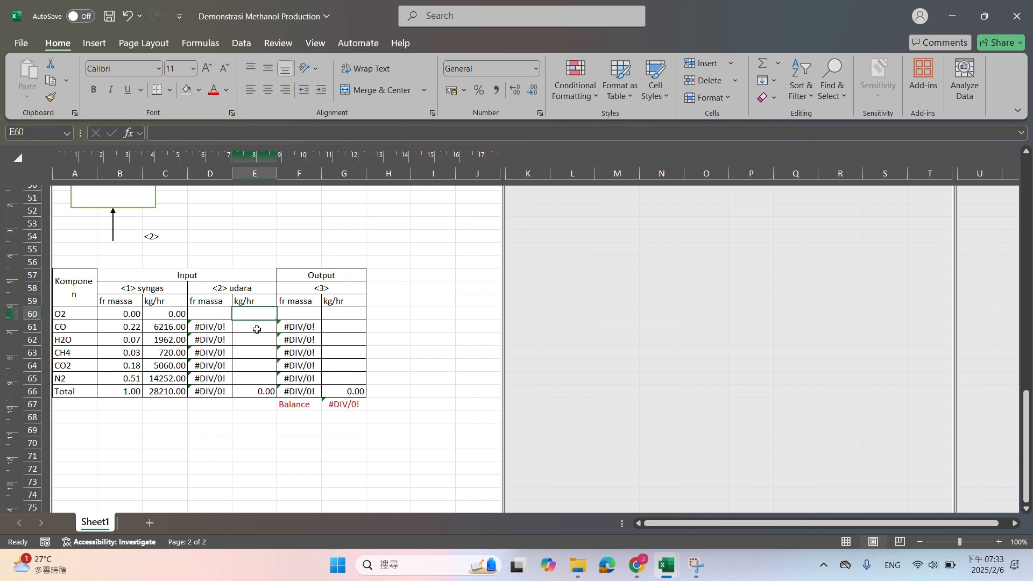
click(257, 330)
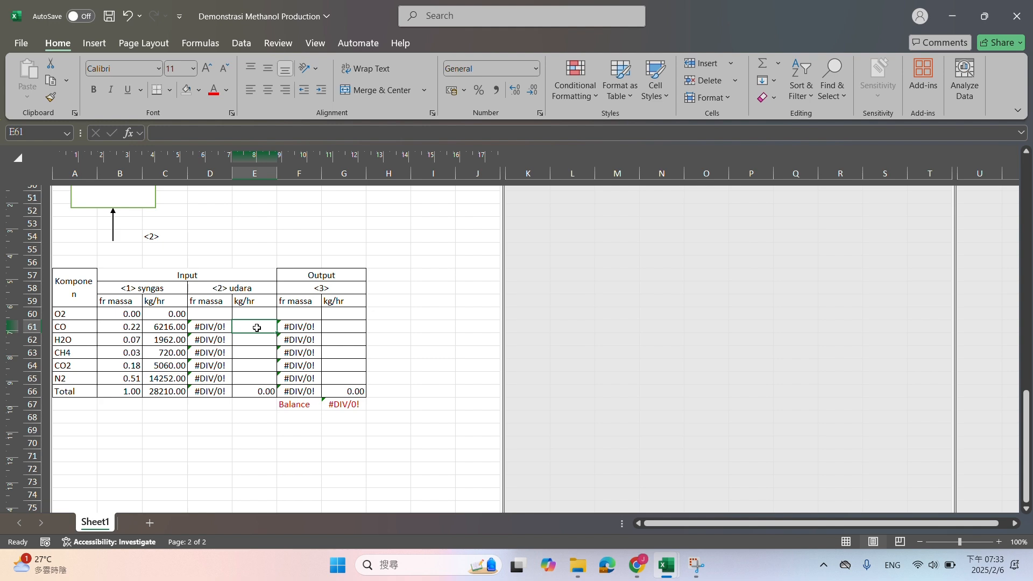
scroll(257, 316, up, 10)
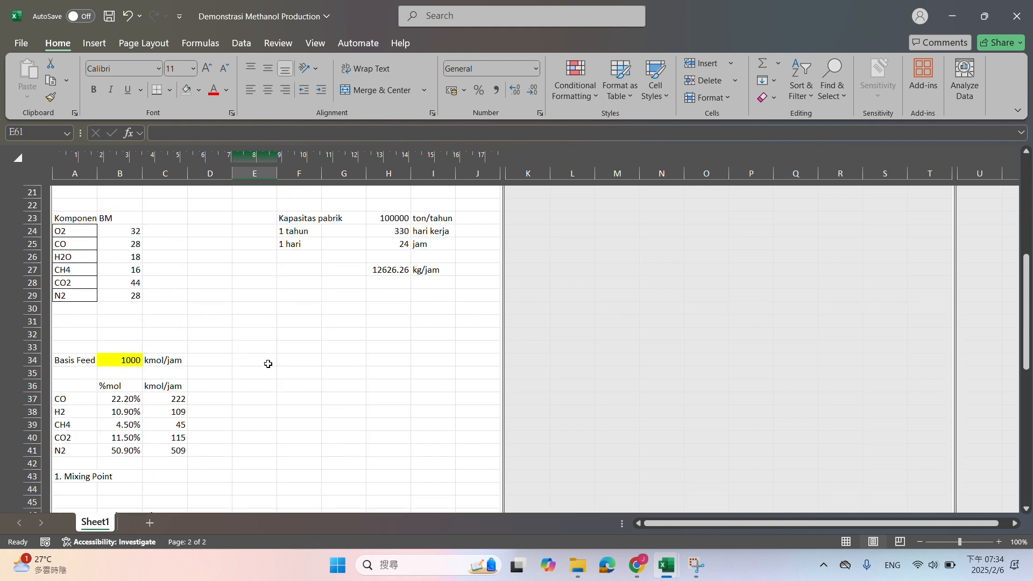
scroll(266, 357, down, 12)
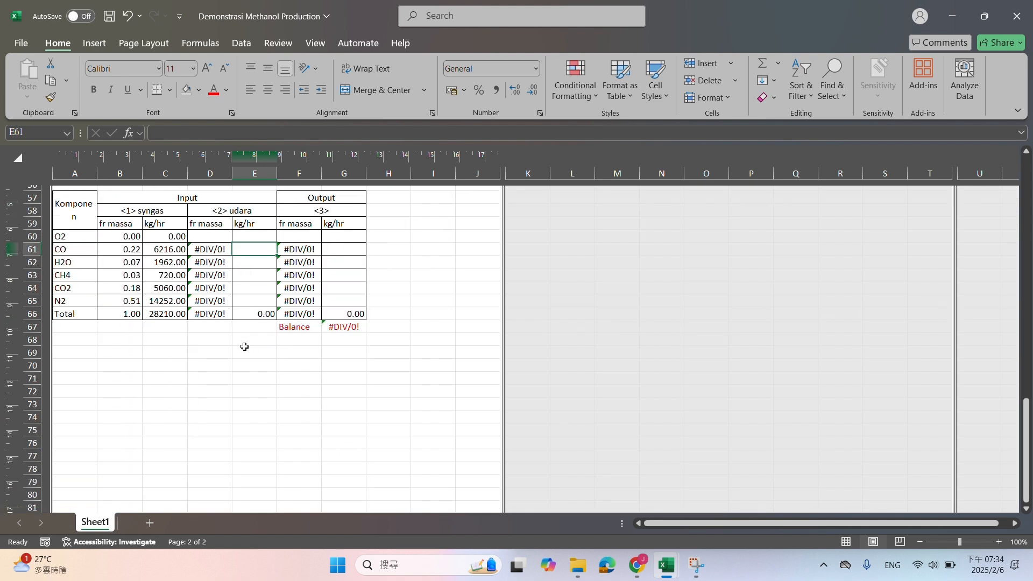
Enter the air feed basis in row 69: "basis udara masuk" in A69, 1000 in C69 and kmol/jam in D69
click(89, 354)
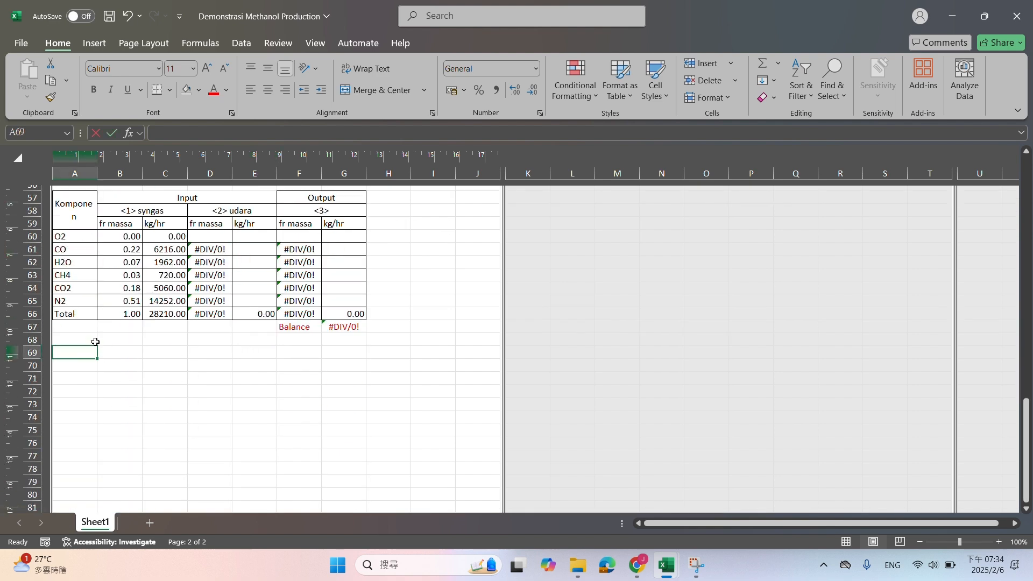
text(basis udara mas)
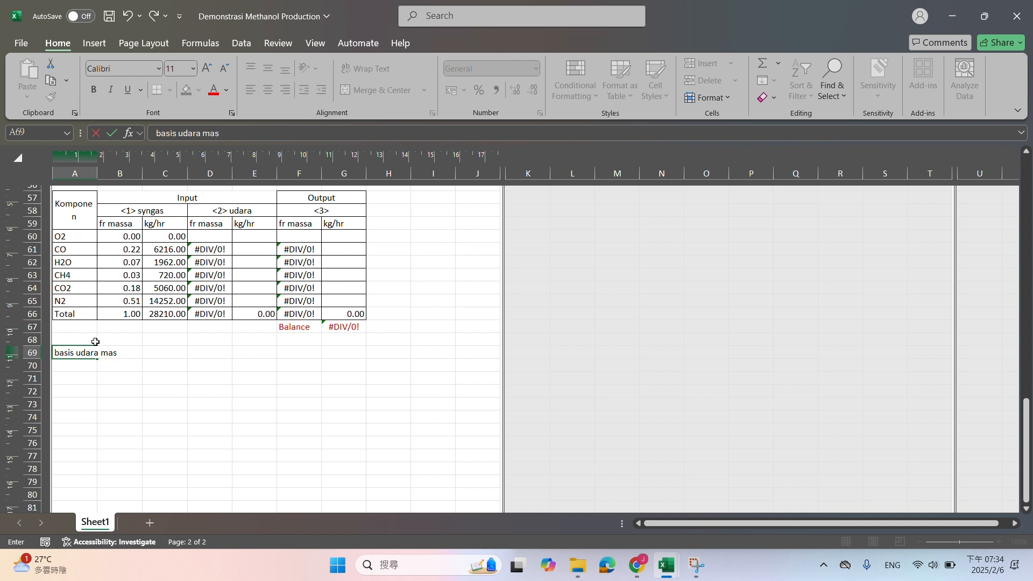
key(Tab)
key(Tab)
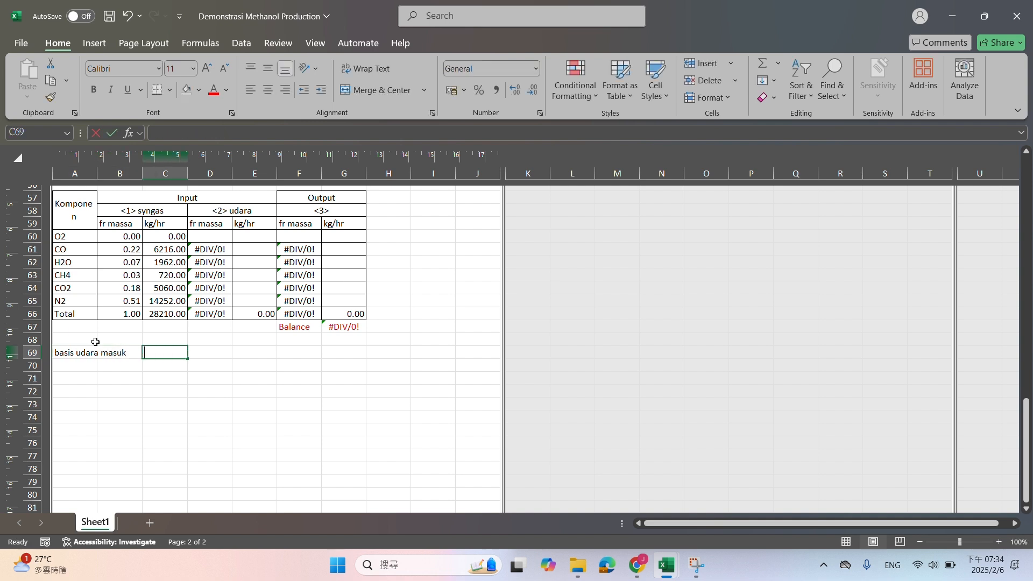
text(1000)
key(Tab)
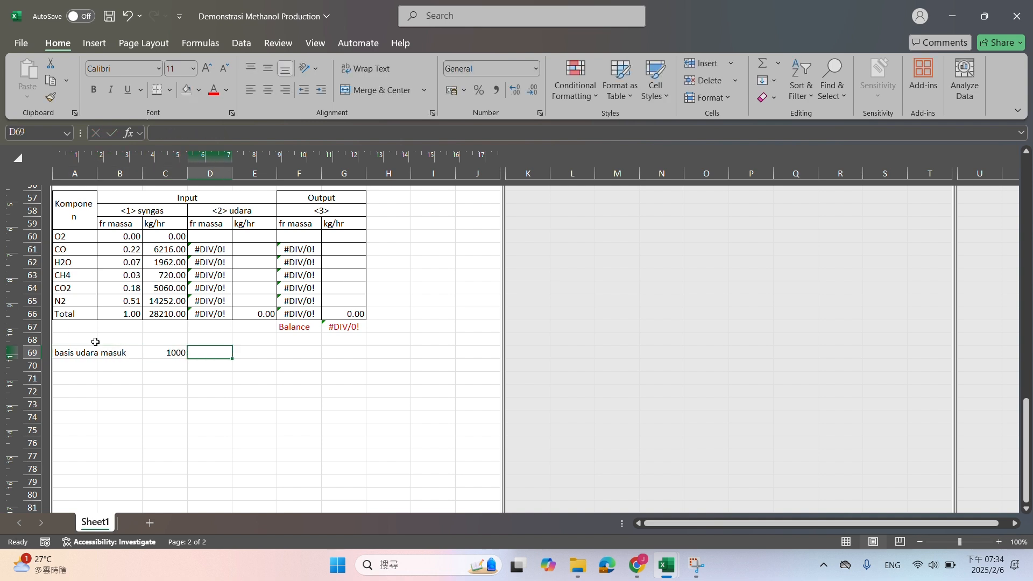
text(kmol/jam)
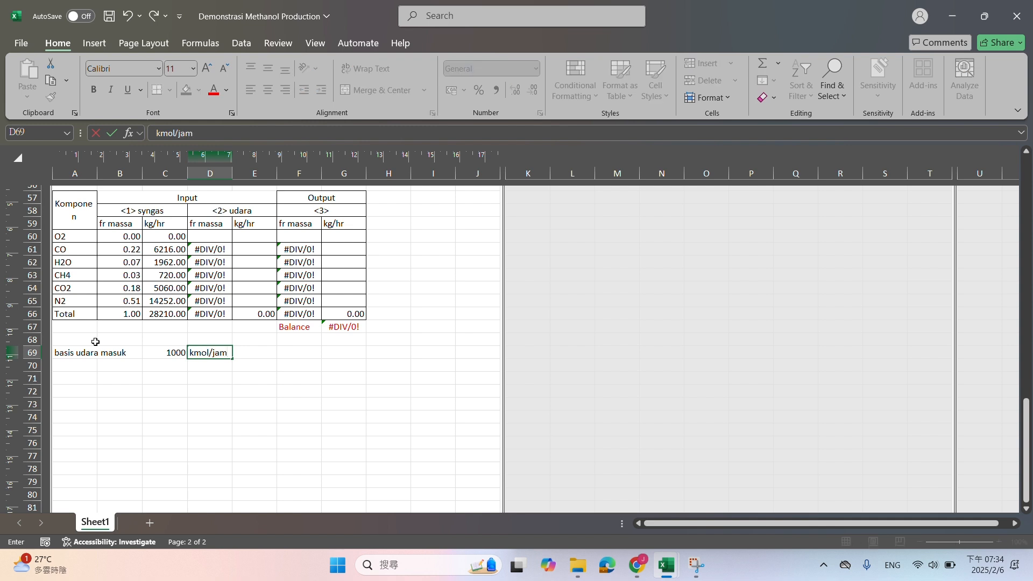
key(Return)
List the air components O2 in A71 and N2 in A72 below the air basis
key(Left)
key(Left)
key(Left)
key(Down)
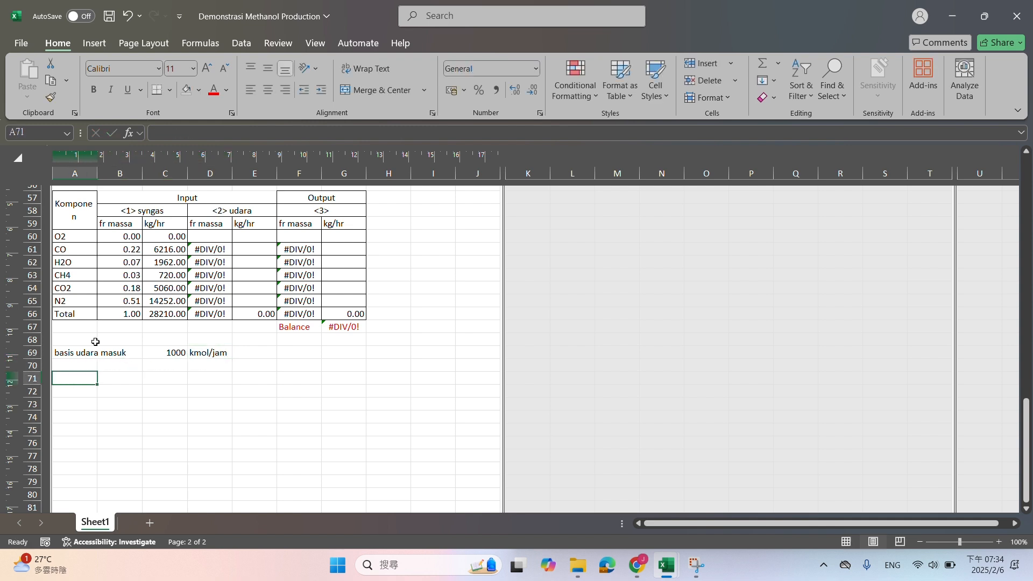
text(O2)
key(Return)
text(N2)
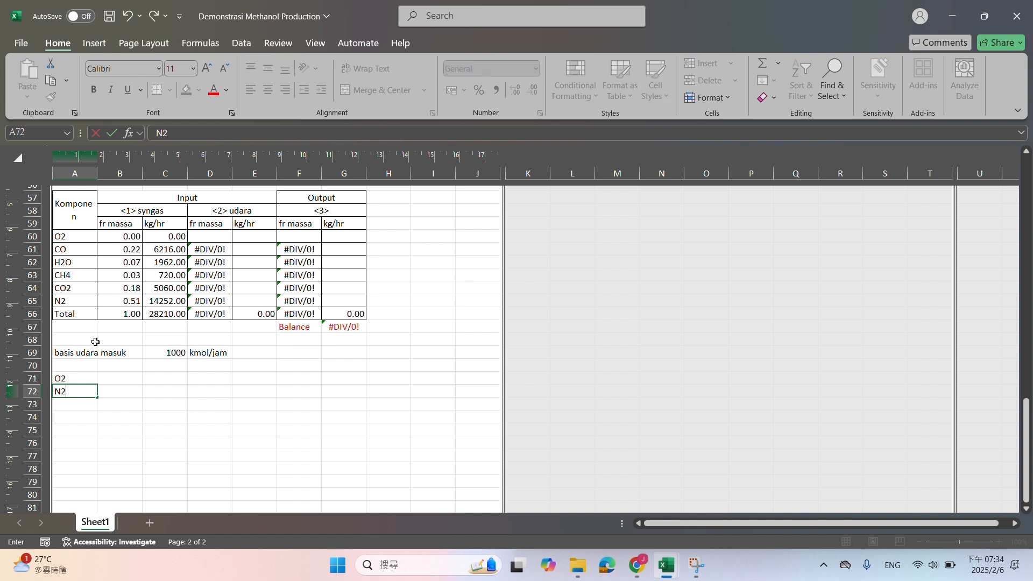
key(Tab)
Add the heading %mol in B70 and enter 21% for O2 and 79% for N2 beneath it
key(Up)
key(Up)
text(%)
key(XF86MonBrightnessDown)
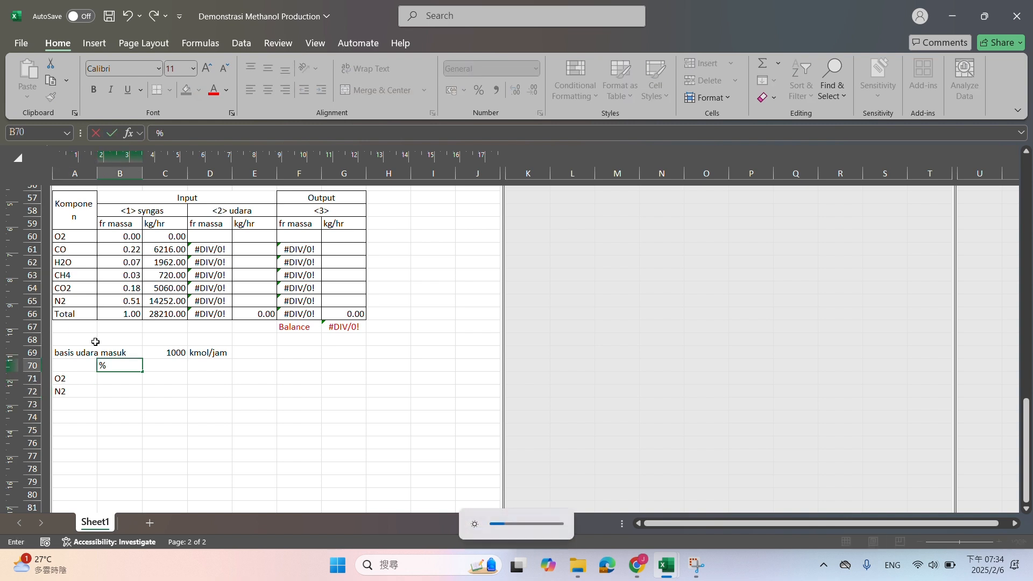
key(Return)
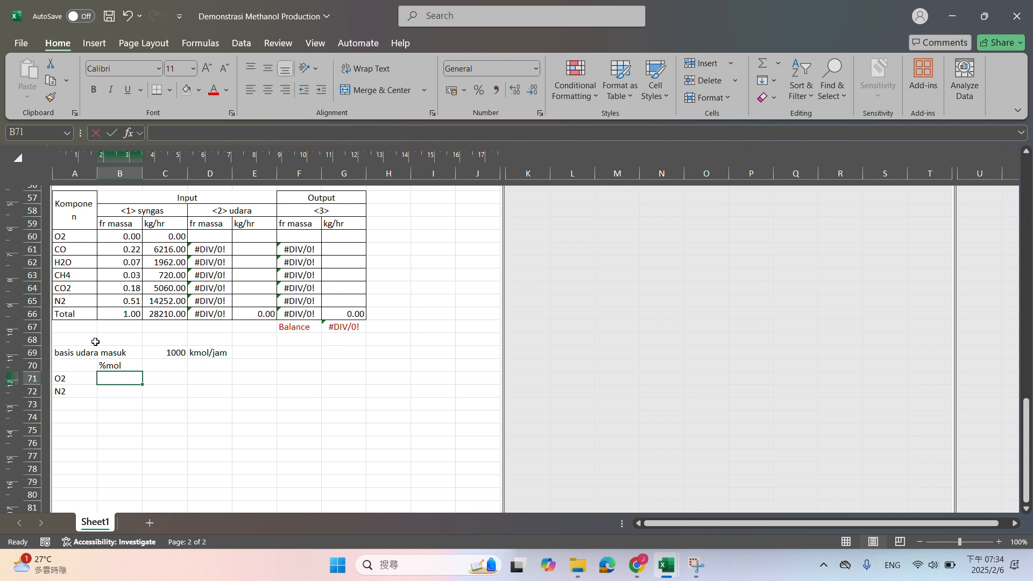
text(21%)
key(Return)
text(79%)
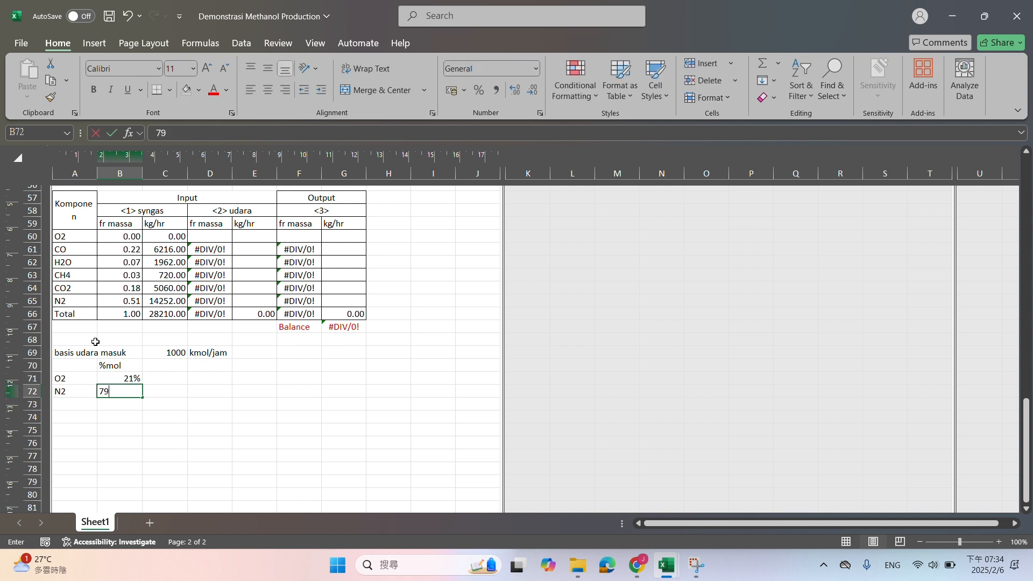
key(Return)
key(Up)
key(shift+Up)
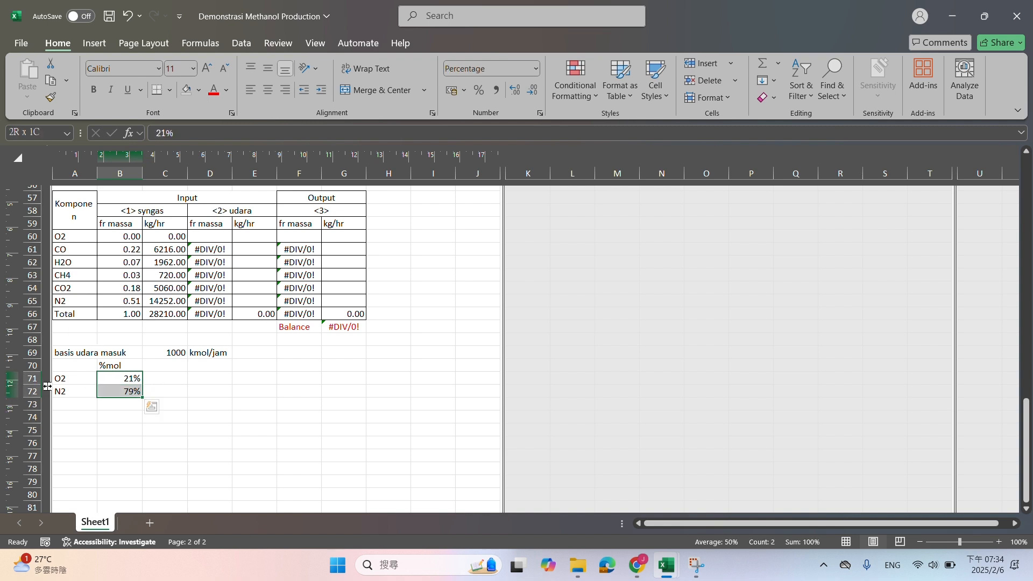
drag(59, 380, 138, 391)
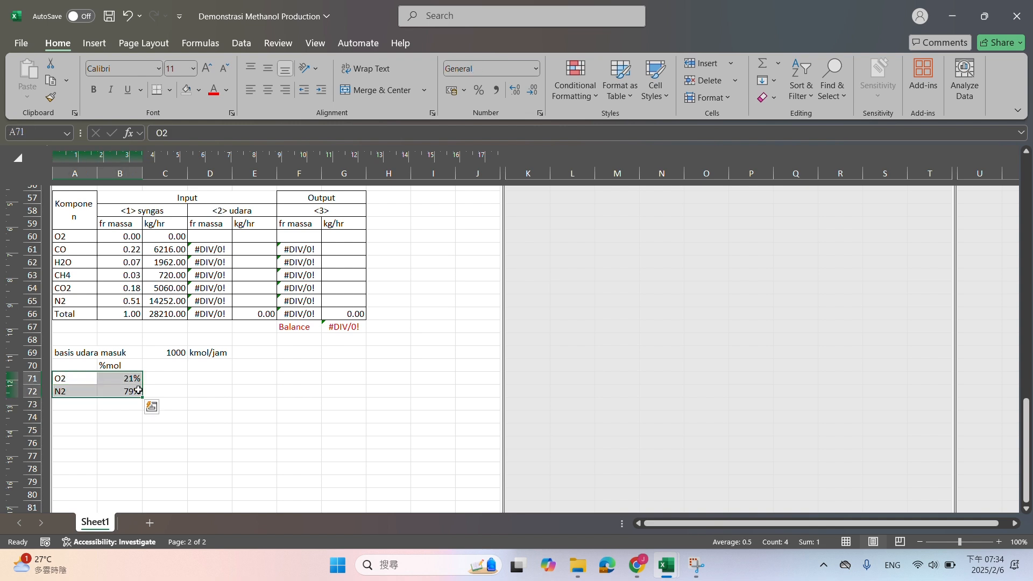
Add the heading kmol/jam in C70 for the air component flows
click(157, 367)
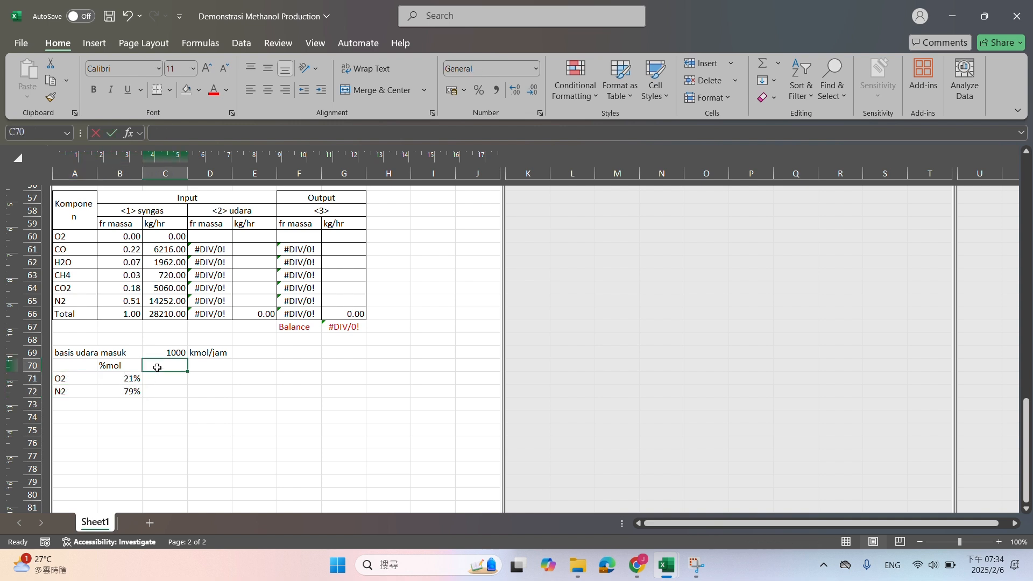
text(kmol/jam)
key(Return)
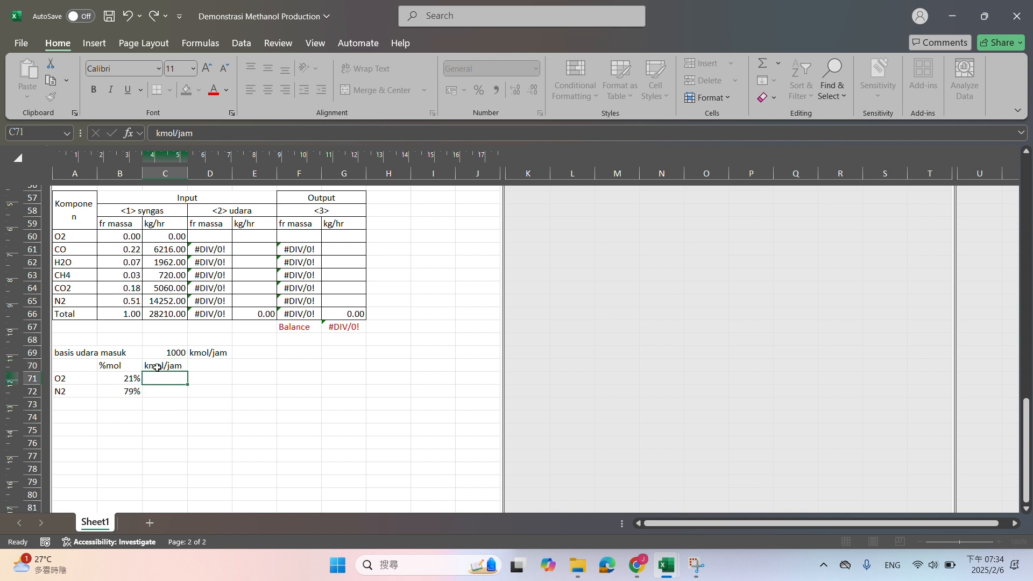
Calculate the molar air flows of O2 in C71 with =B71*C69 and of N2 in C72 with =B72*C69
text(=)
click(134, 380)
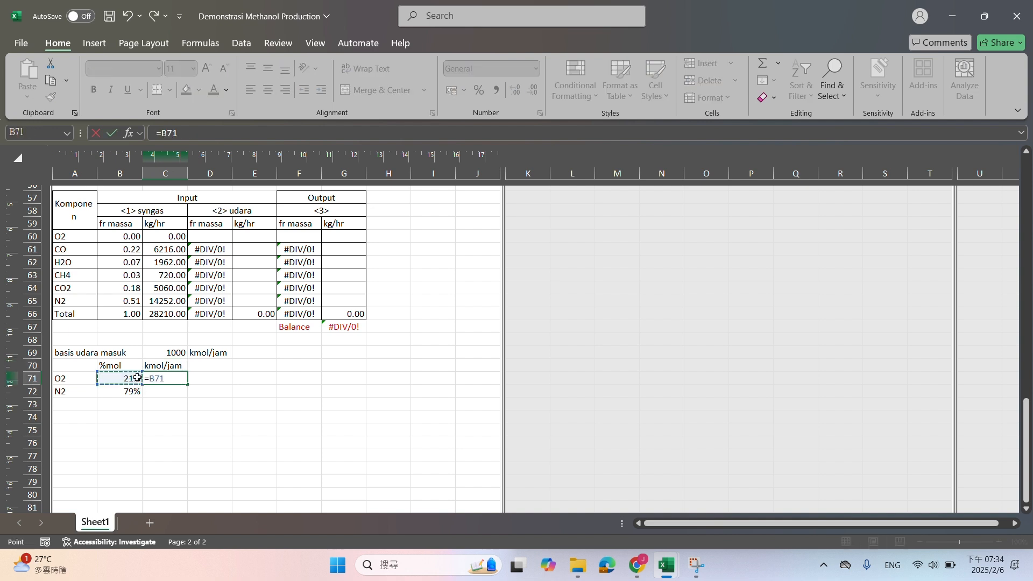
text(*)
click(173, 352)
key(Return)
text(=)
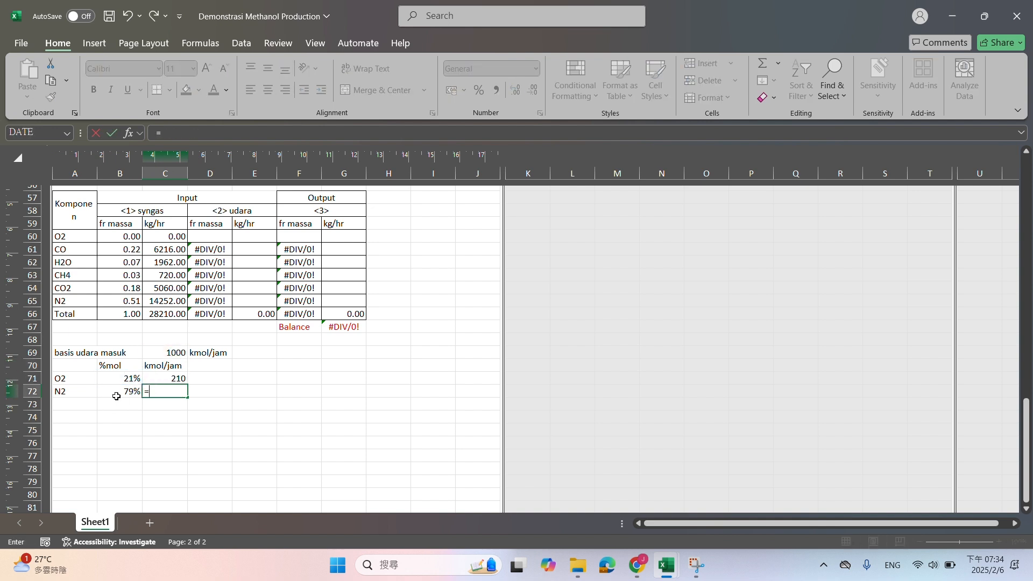
click(115, 392)
text(*)
click(174, 354)
key(Return)
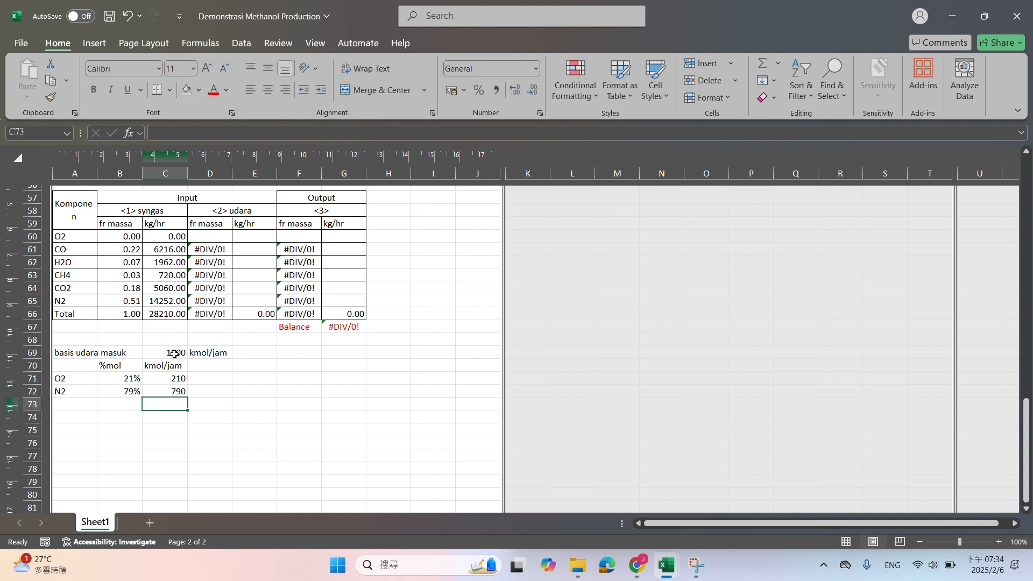
Highlight the air basis value in C69 with a yellow fill
click(174, 353)
click(199, 91)
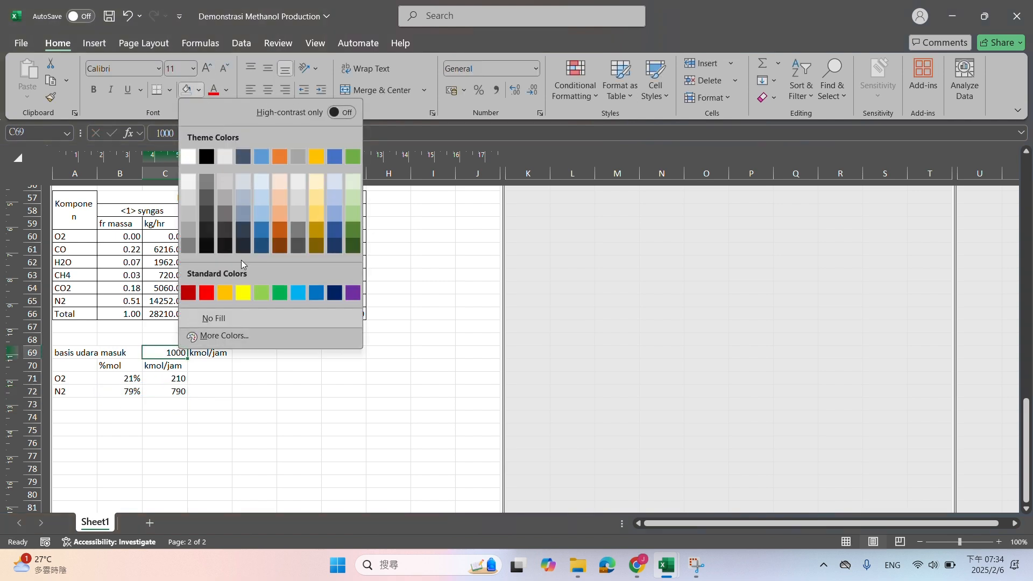
click(240, 292)
Apply All Borders to the merged Input header in row 57 of the mixing point table
scroll(277, 362, up, 5)
scroll(279, 364, down, 6)
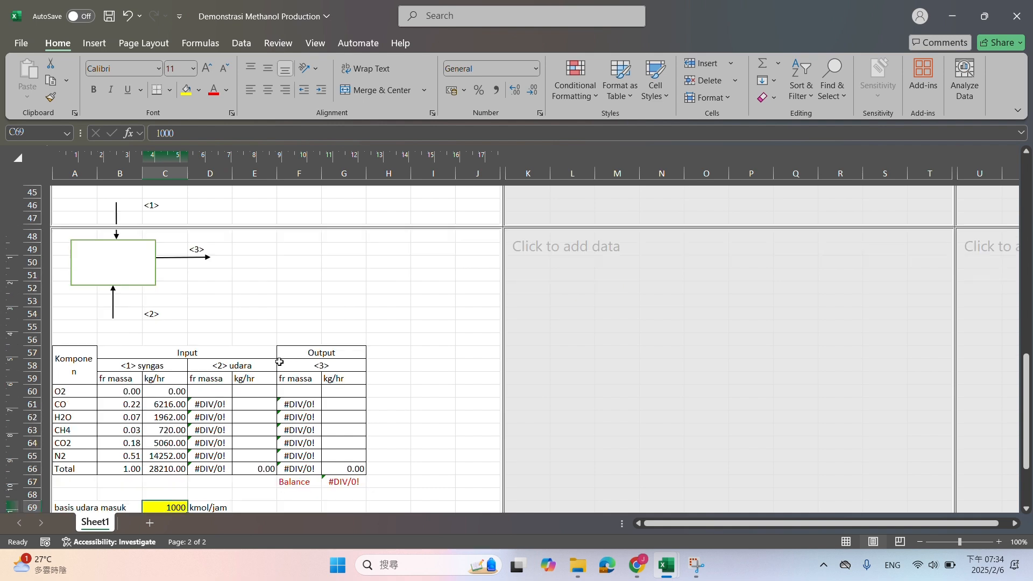
scroll(256, 310, up, 3)
click(224, 272)
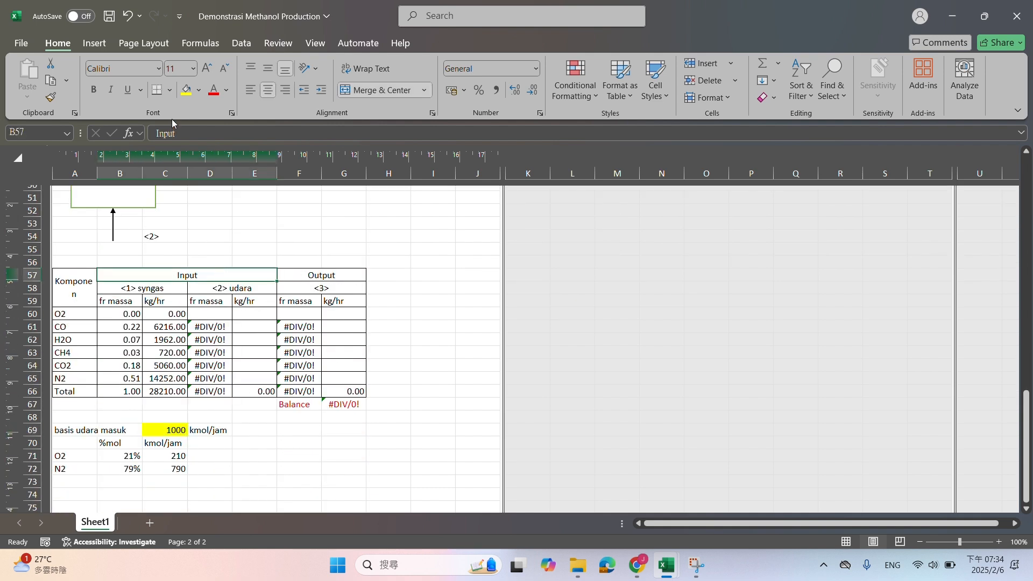
click(170, 96)
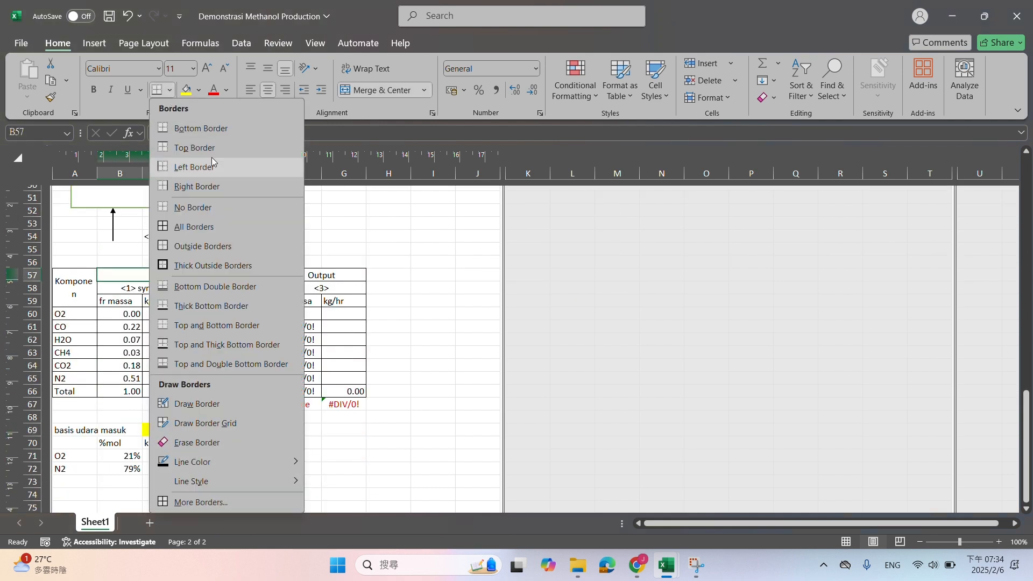
click(241, 225)
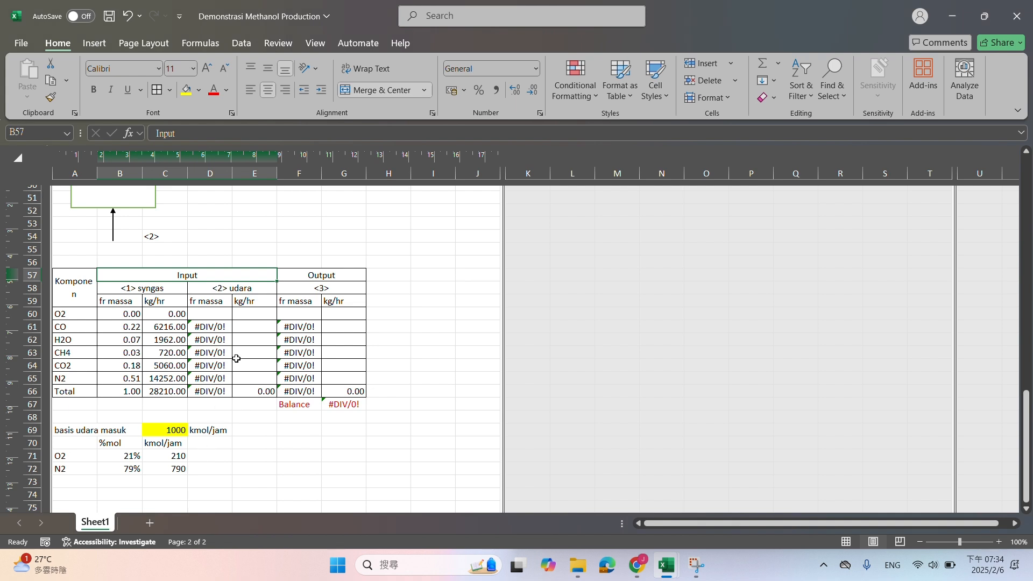
Calculate the O2 mass flow of the air stream in E60 with =C71*B24
click(246, 318)
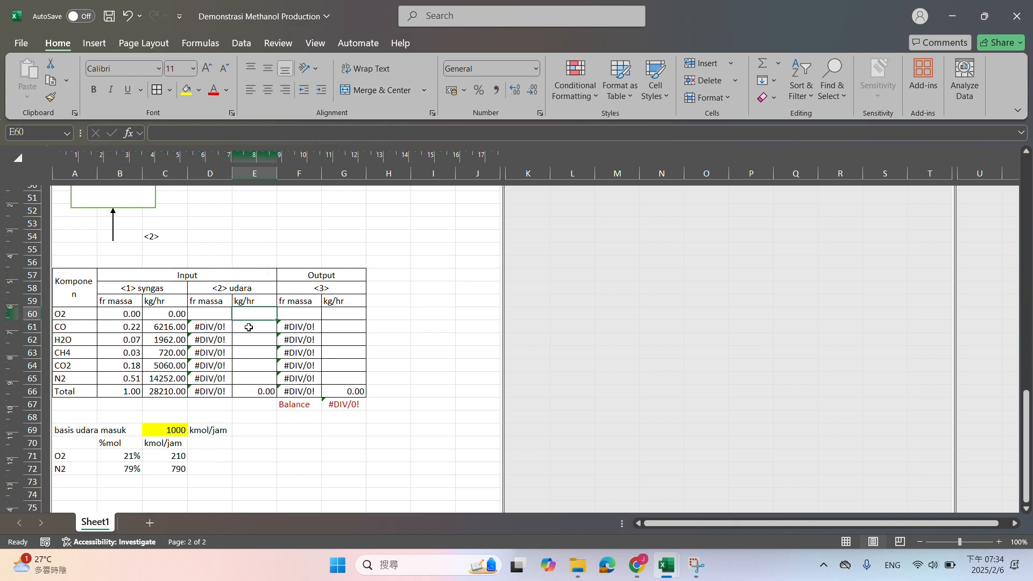
text(=)
click(178, 455)
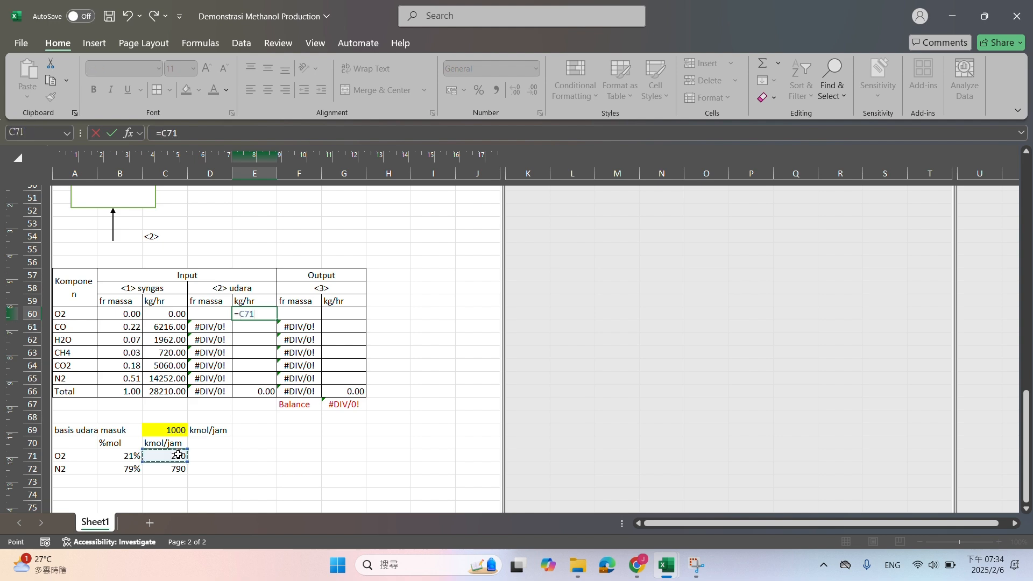
text(*)
scroll(301, 415, up, 10)
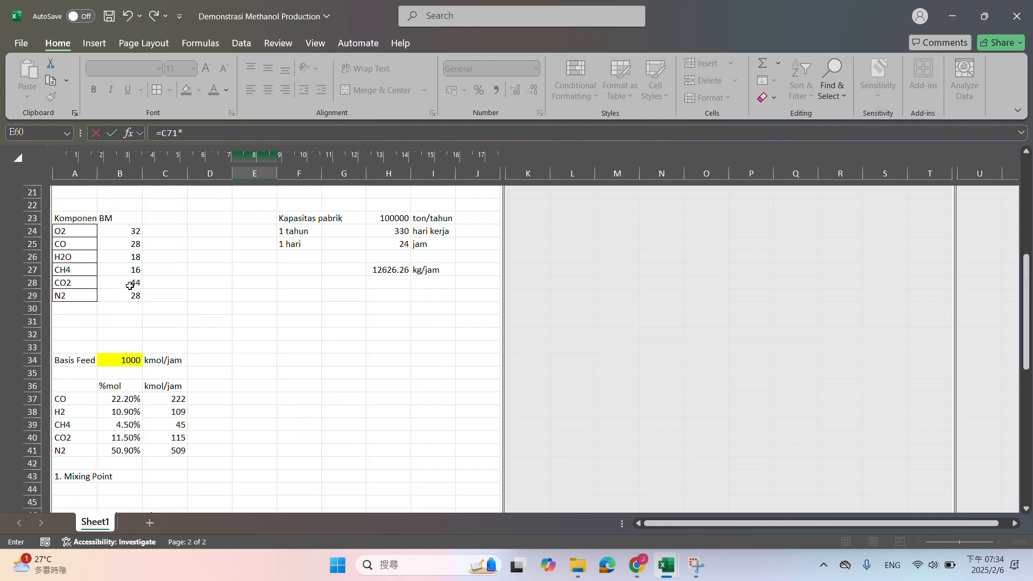
click(127, 231)
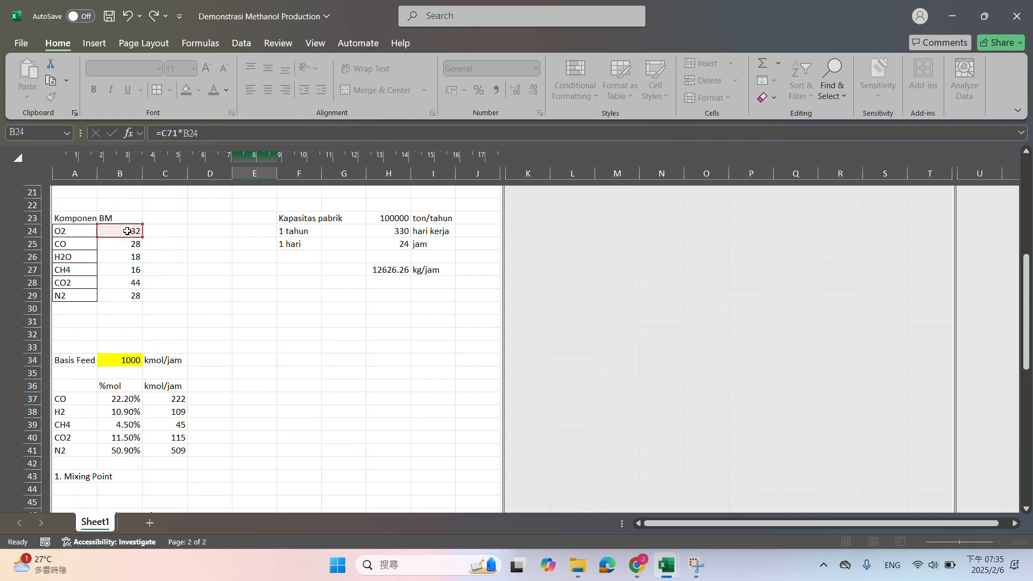
key(Return)
scroll(249, 395, down, 10)
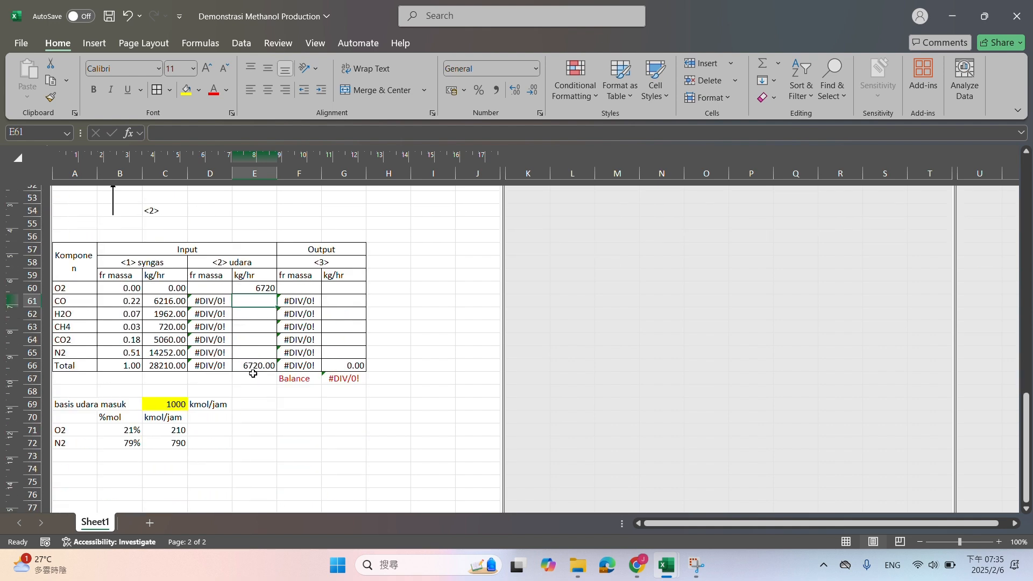
Calculate the N2 mass flow of the air stream in E65 with =C72*B29
click(266, 352)
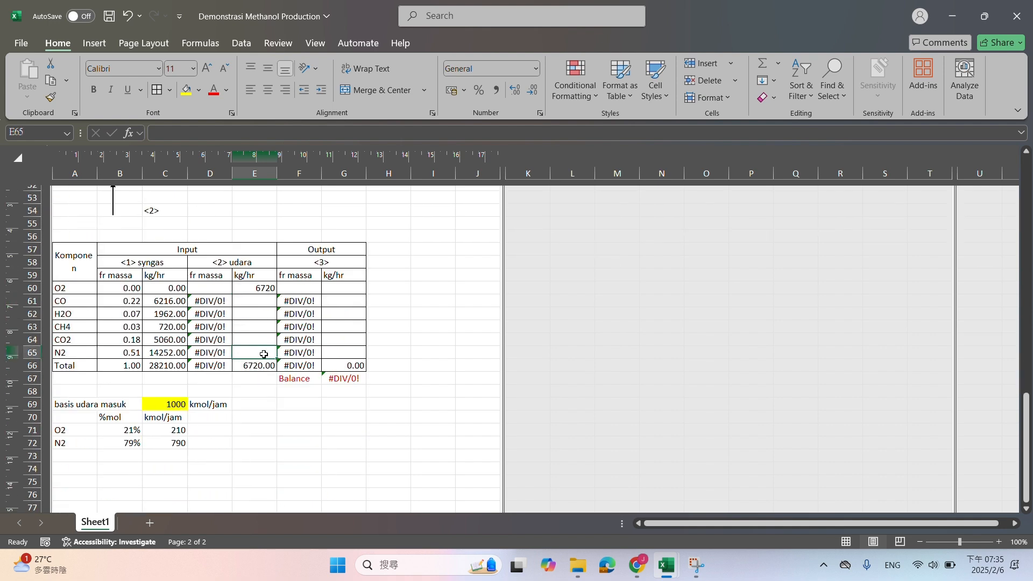
text(=)
click(165, 443)
text(*)
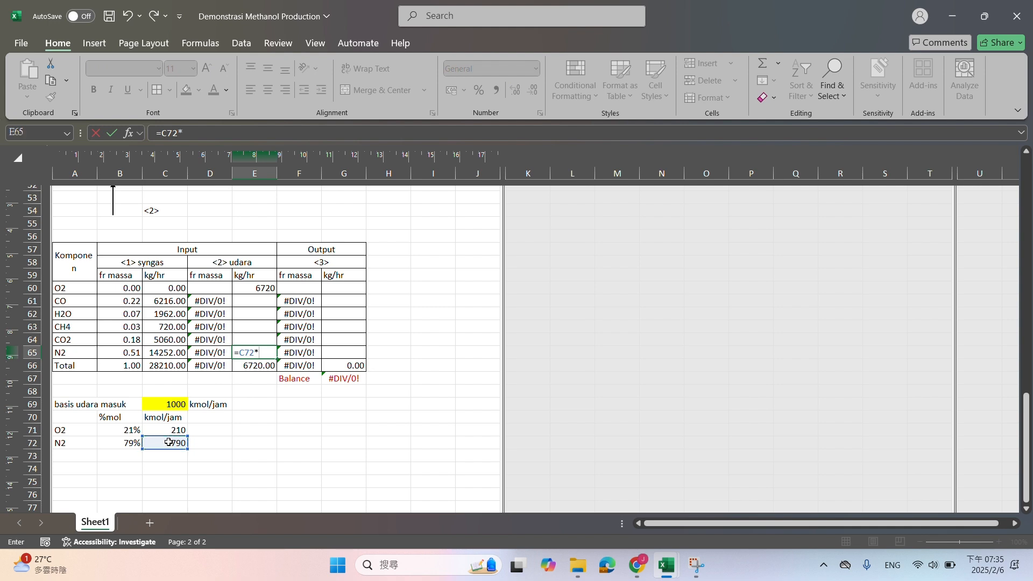
scroll(198, 410, up, 5)
scroll(199, 410, up, 6)
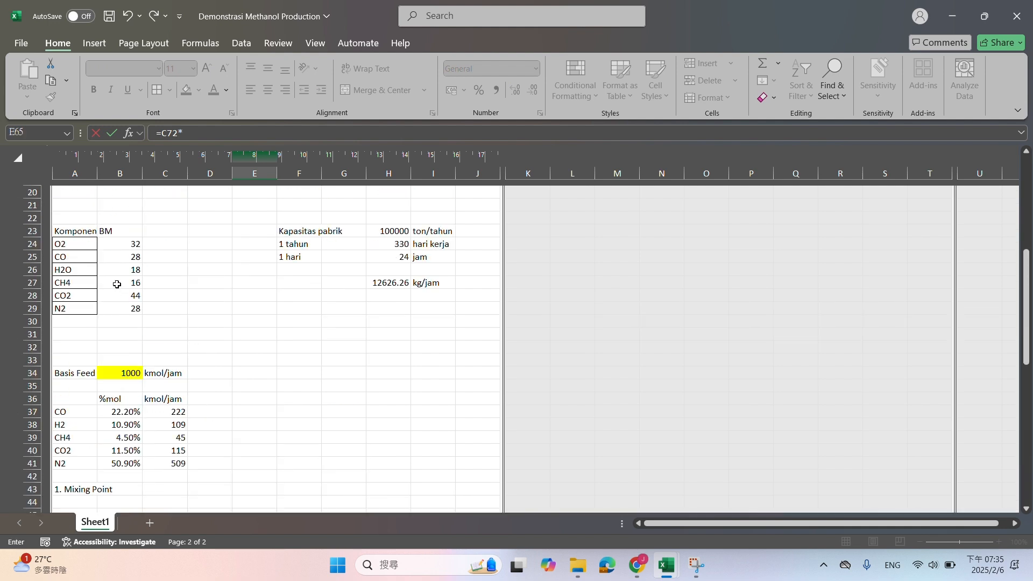
click(124, 305)
key(Return)
Calculate the air stream's O2 mass fraction in D60 with =E60/$E$66 and fill the formula through D65
scroll(241, 340, down, 3)
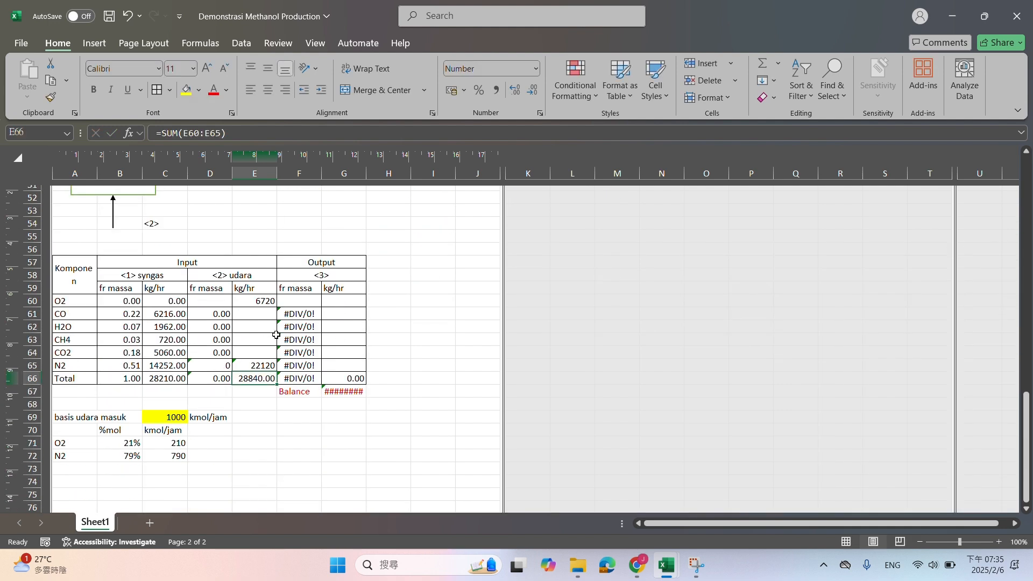
click(220, 303)
text(=)
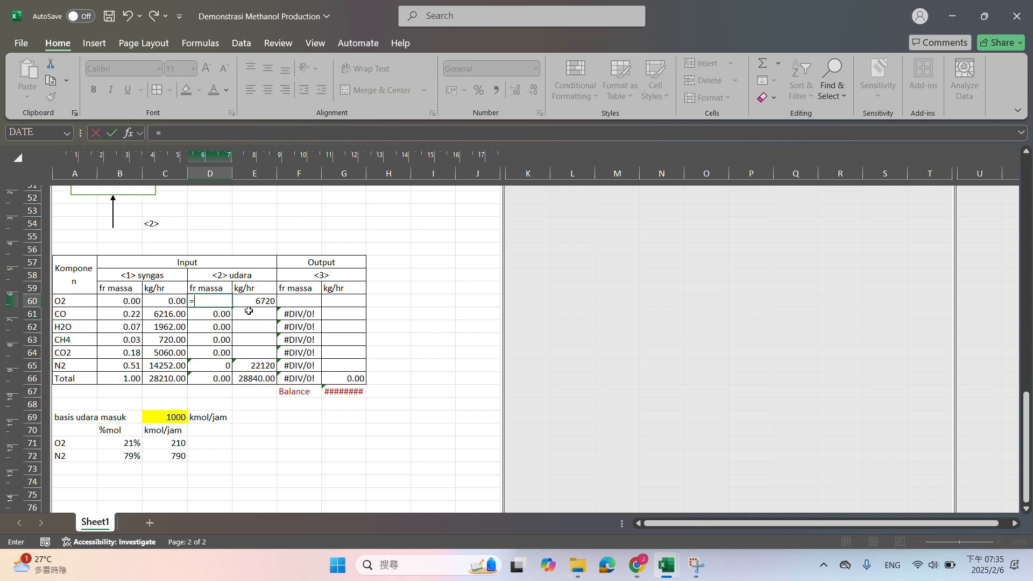
click(251, 304)
text(/)
click(261, 378)
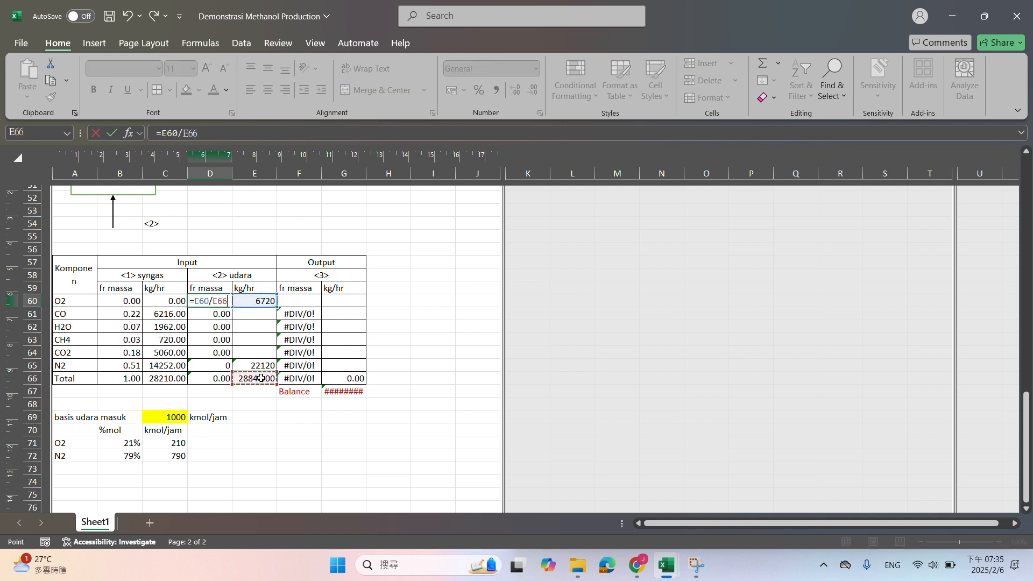
key(F4)
key(Return)
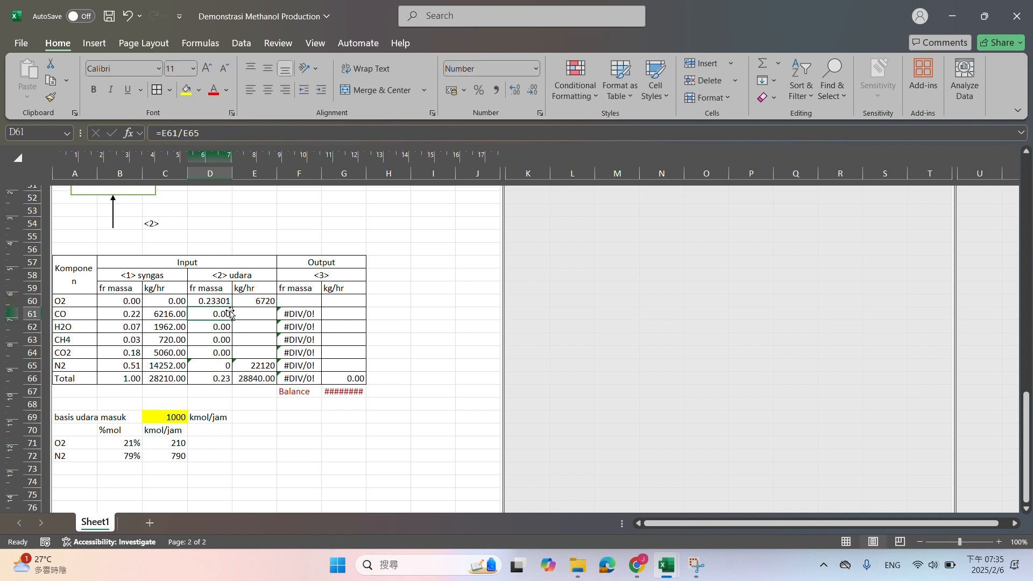
click(219, 301)
drag(232, 306, 232, 368)
Enter 0 kg/hr for the air stream's CO, H2O, CH4 and CO2 in E61:E64
click(266, 313)
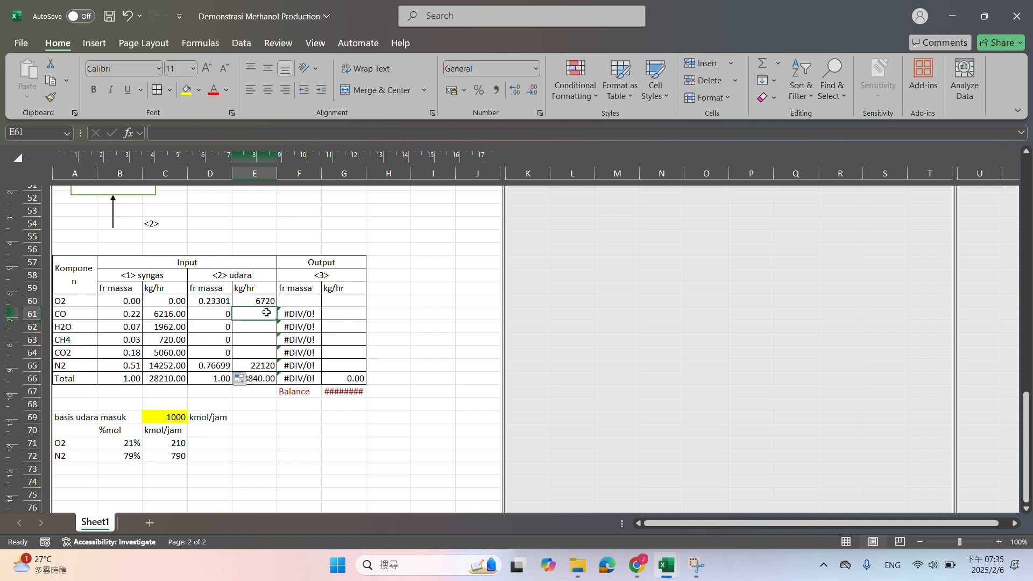
text(0)
key(Return)
text(0)
key(Return)
text(0)
key(Return)
text(0)
key(Return)
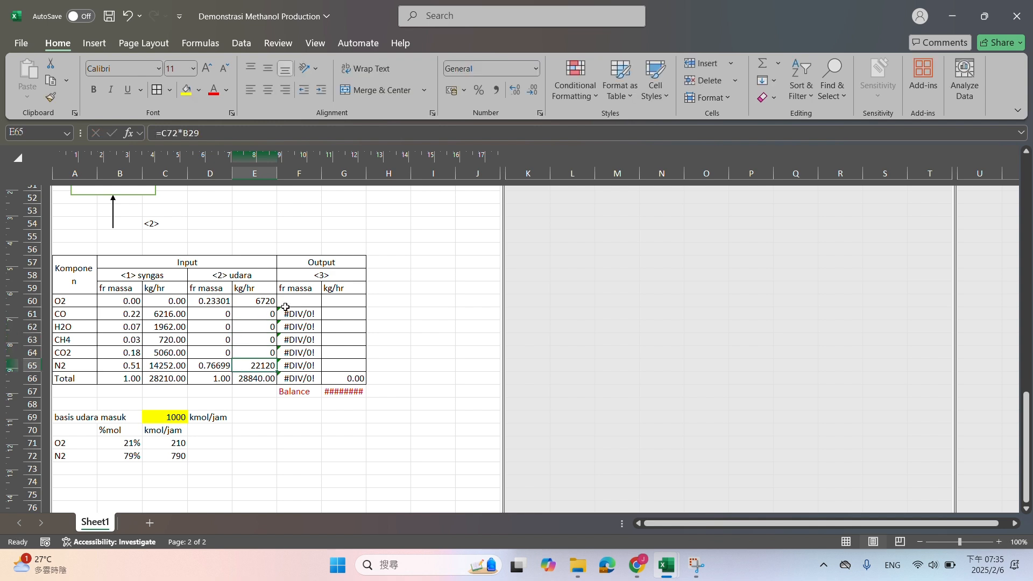
Calculate the output stream's O2 mass flow in G60 with =C60+E60 and fill the formula through G65
click(288, 302)
click(350, 302)
scroll(331, 313, up, 2)
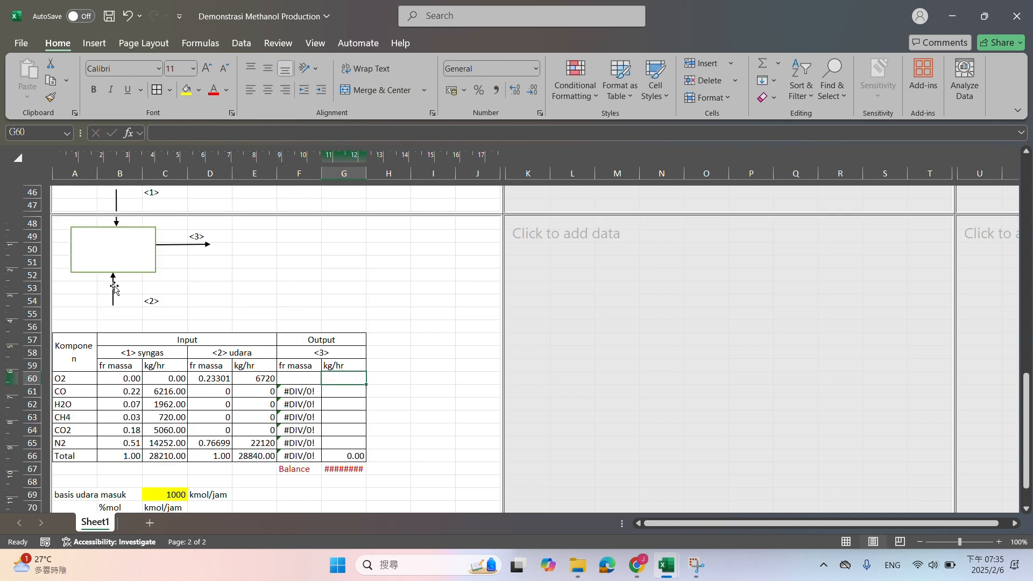
text(=)
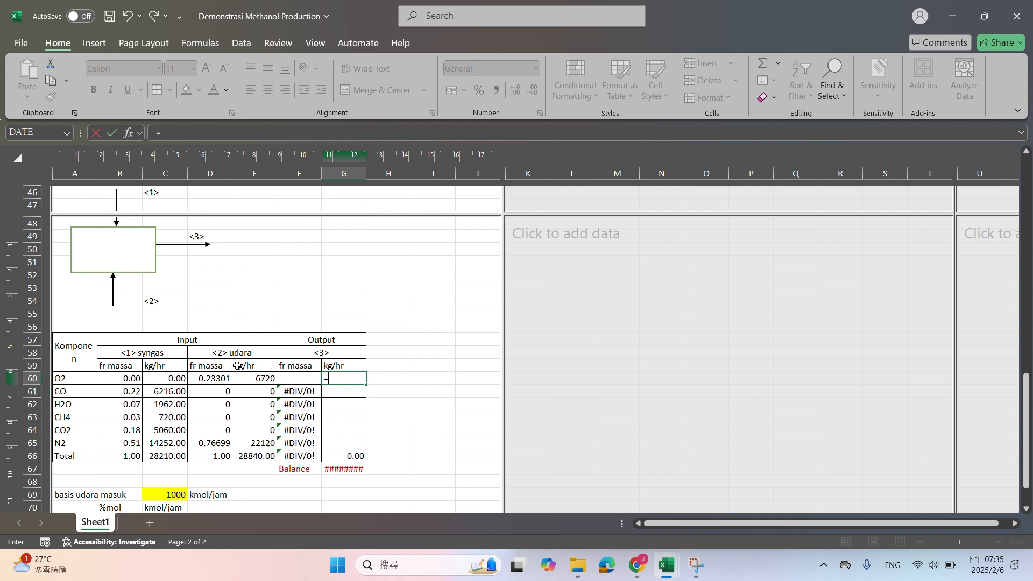
click(180, 379)
text(+)
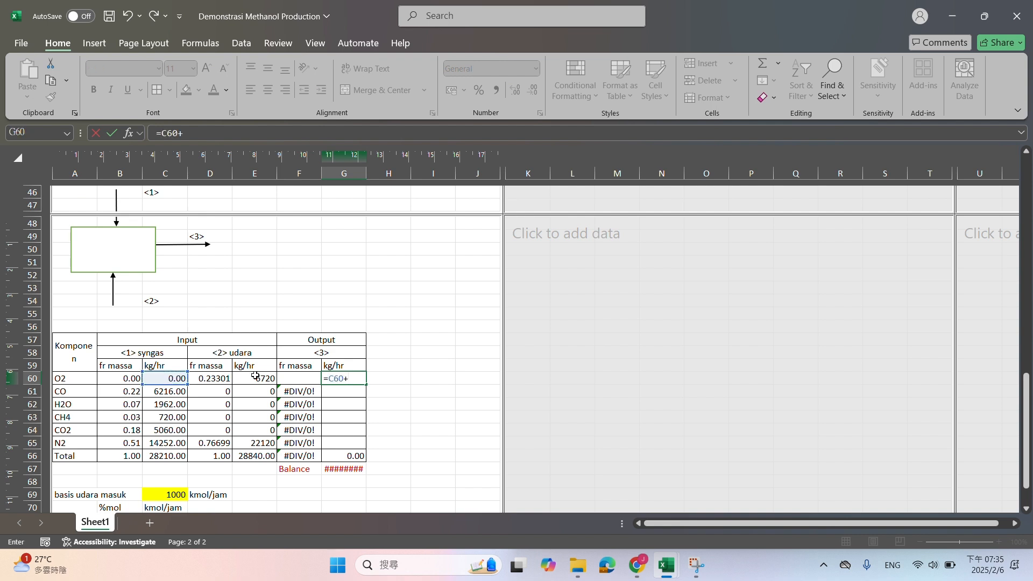
click(256, 376)
key(Return)
click(364, 381)
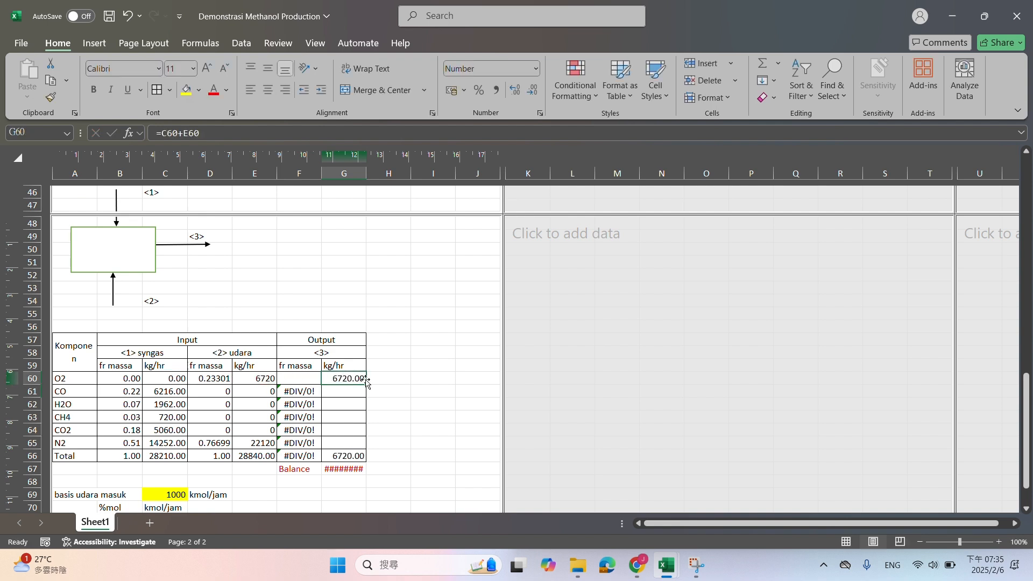
drag(366, 382, 367, 446)
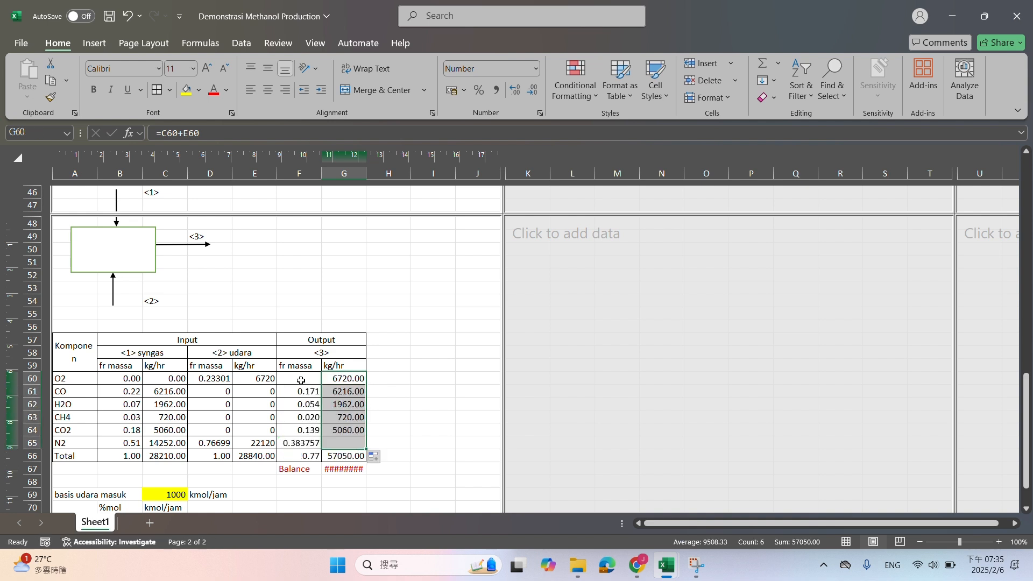
Calculate the output stream's O2 mass fraction in F60 with =G60/$G$66 and fill the formula through F65
click(297, 377)
text(=)
click(338, 383)
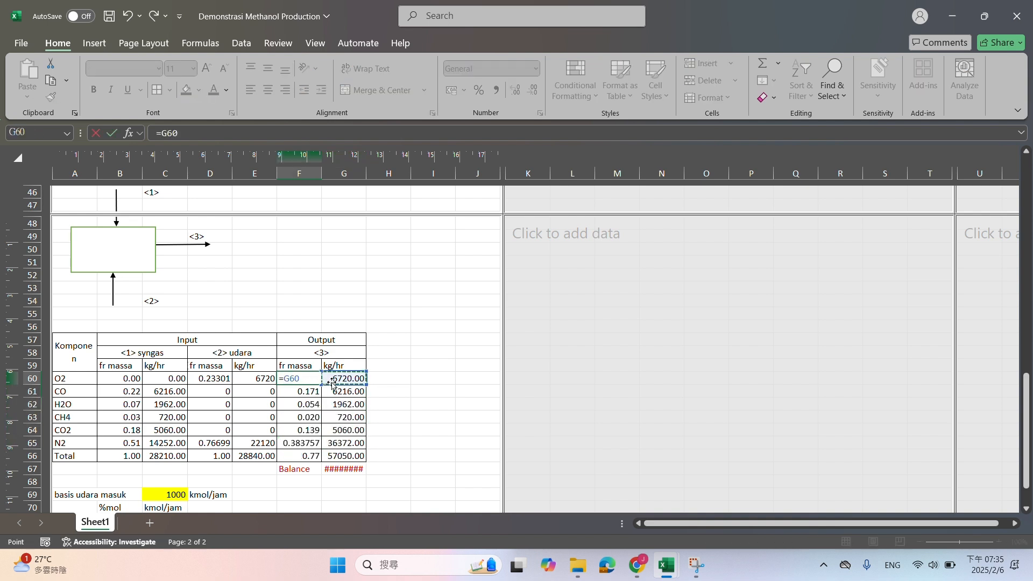
text(/)
click(357, 456)
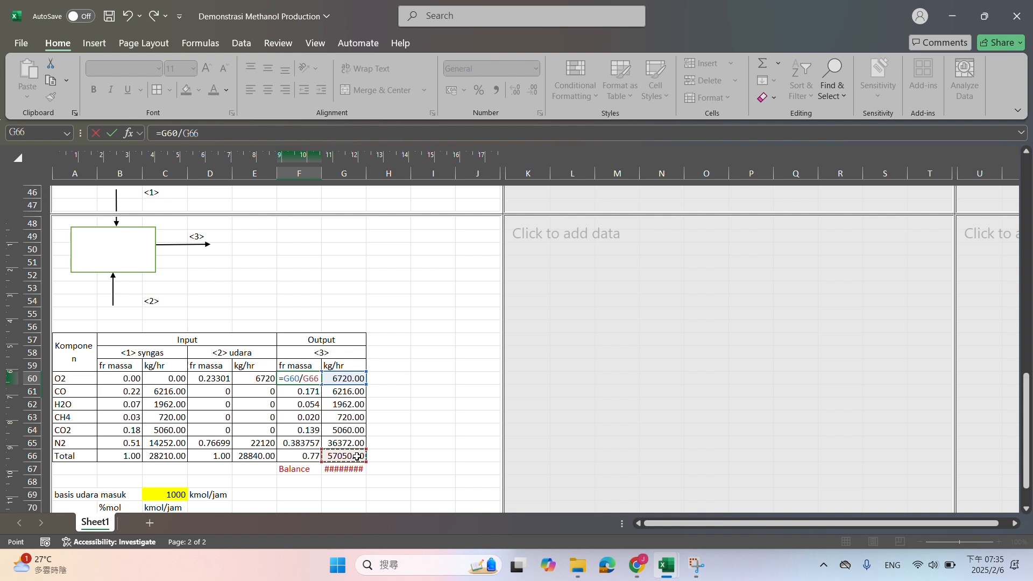
key(F4)
key(Return)
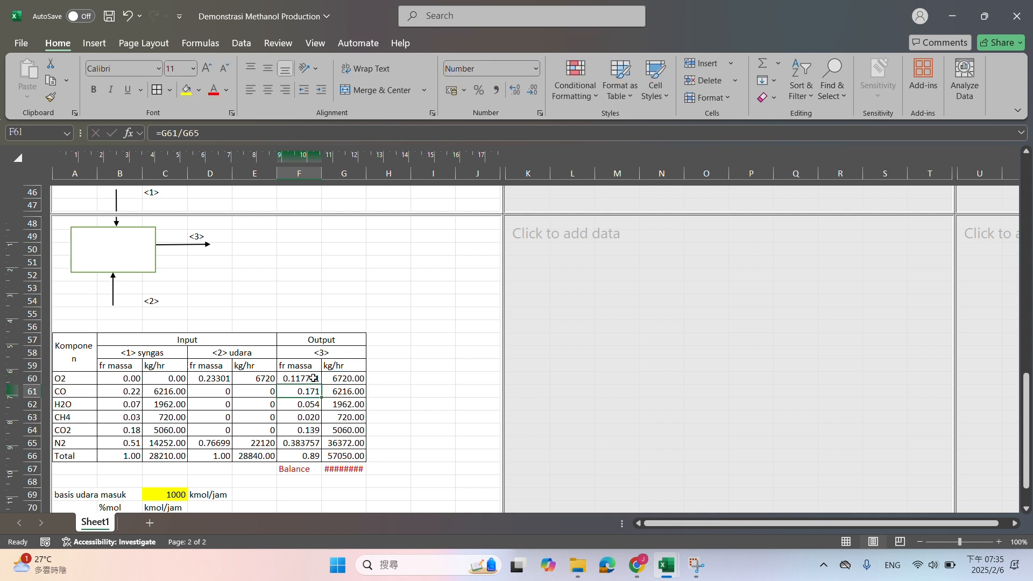
click(314, 378)
drag(322, 384, 308, 452)
click(397, 392)
Bold the Total row of the mixing point table and format the component values in B60:G65 to two decimals
drag(76, 456, 345, 457)
key(ctrl+b)
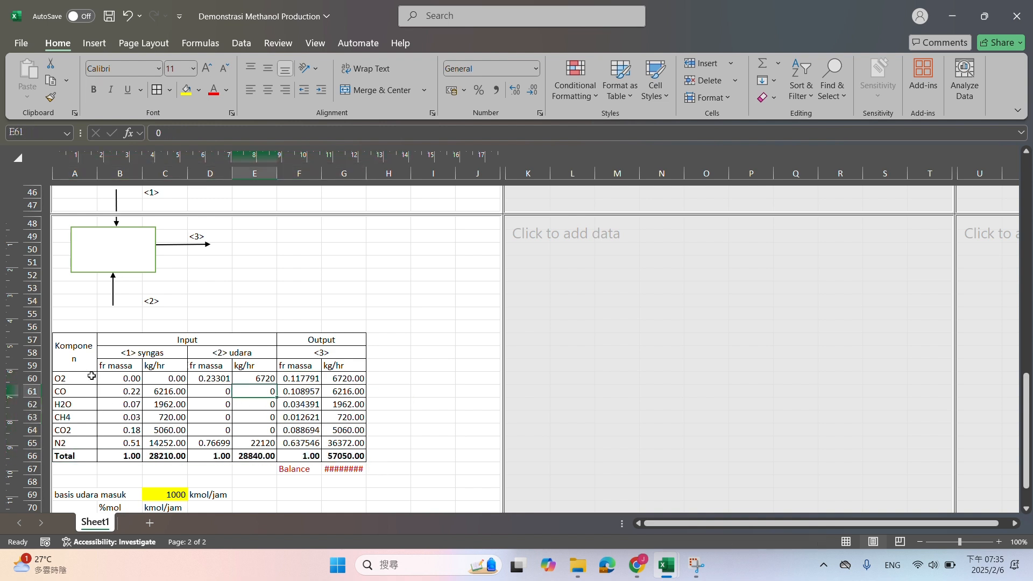
drag(116, 378, 344, 443)
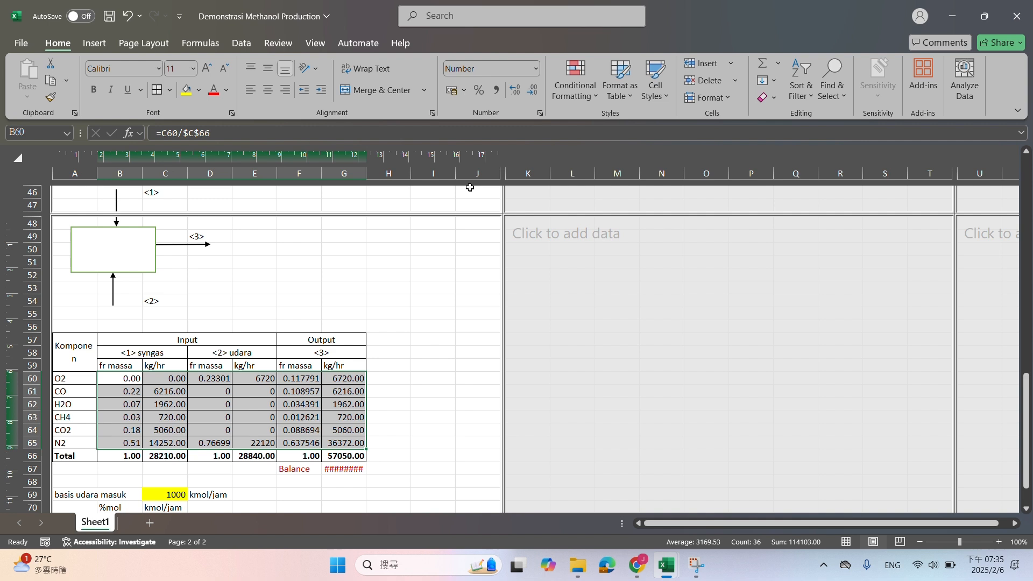
click(531, 90)
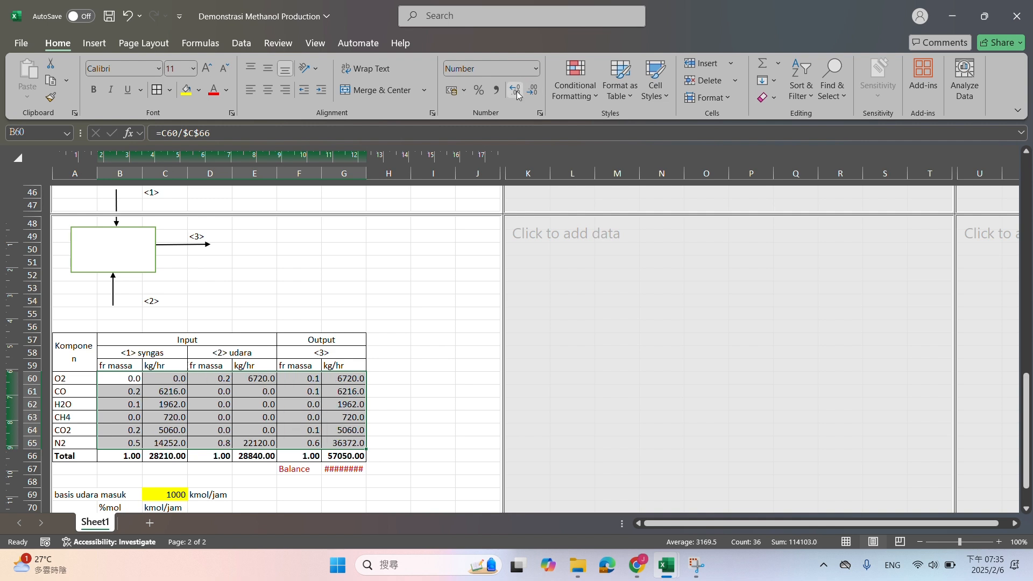
click(515, 89)
click(389, 430)
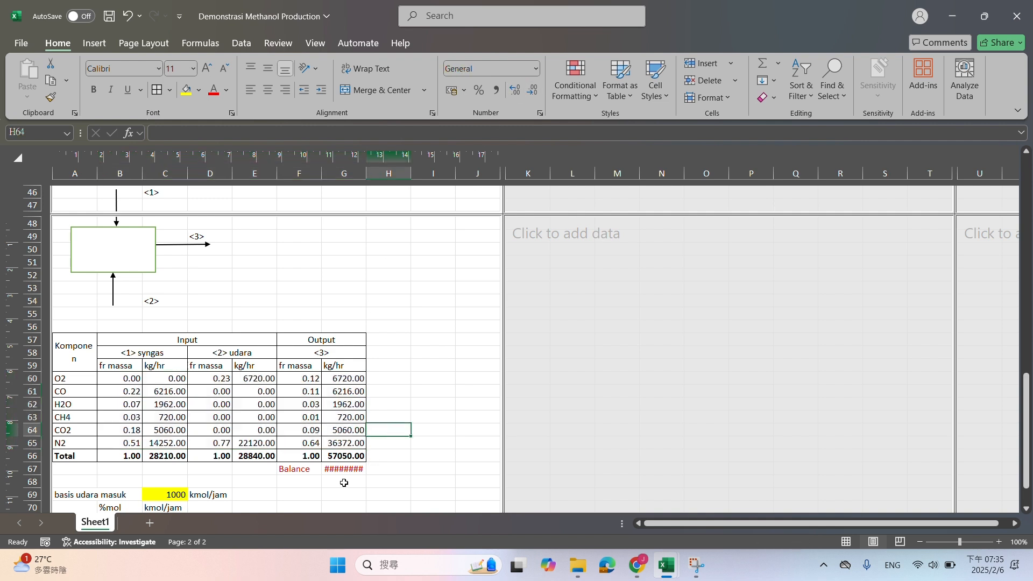
Replace the Balance formula in G67 with =G66-E66-C66
click(343, 469)
key(F2)
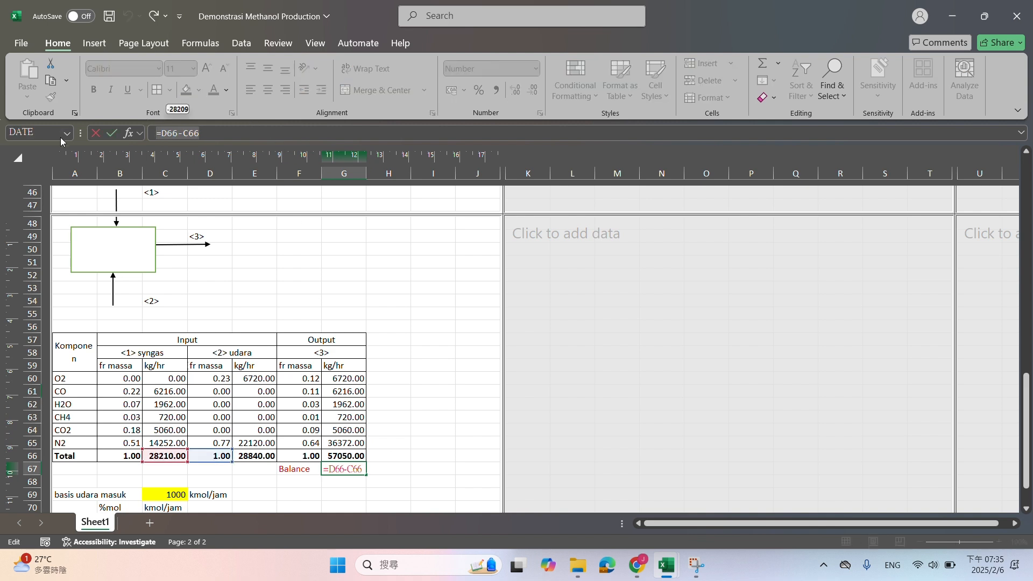
key(BackSpace)
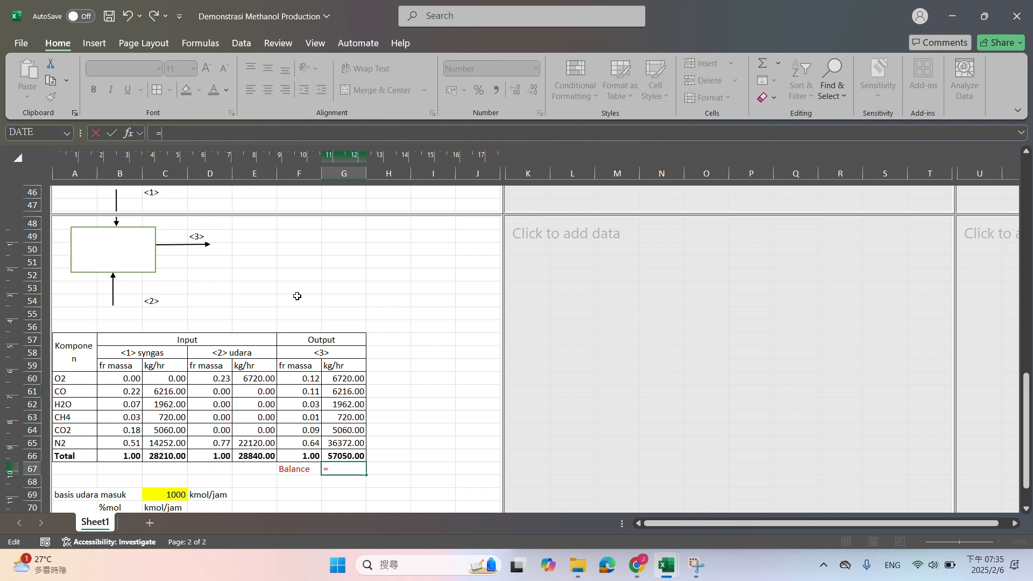
click(353, 455)
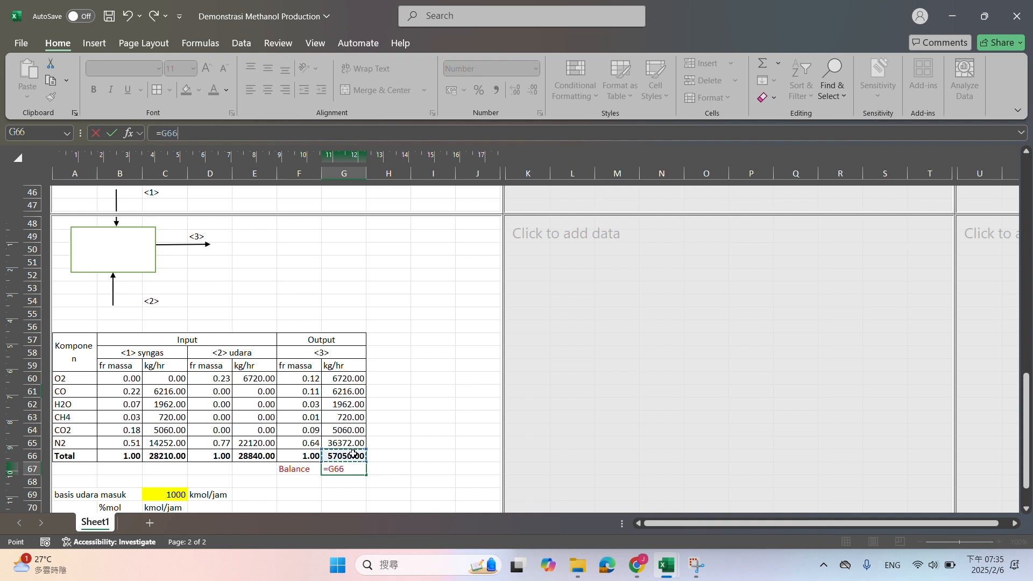
text(-)
click(254, 456)
text(-)
click(164, 456)
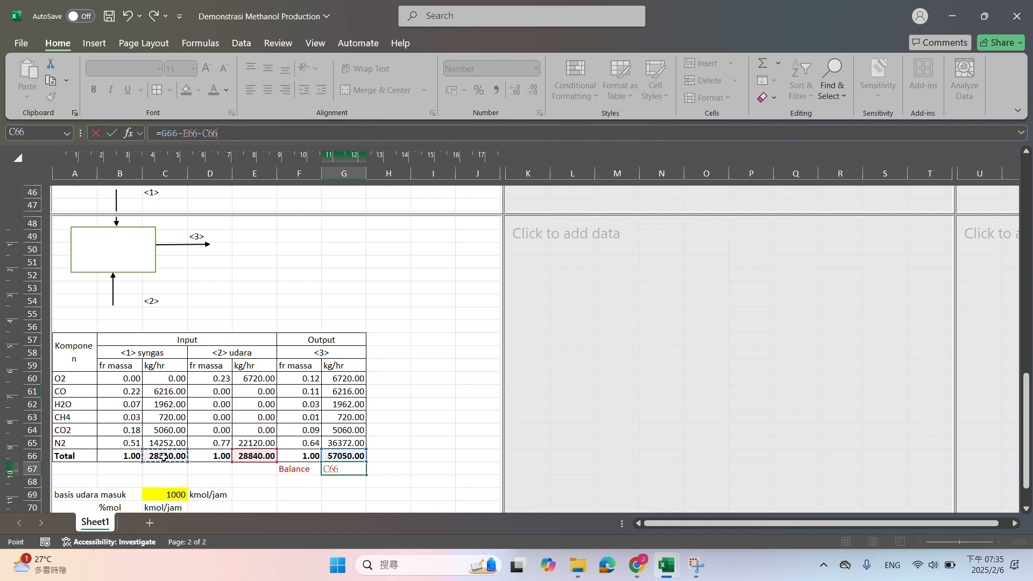
key(Return)
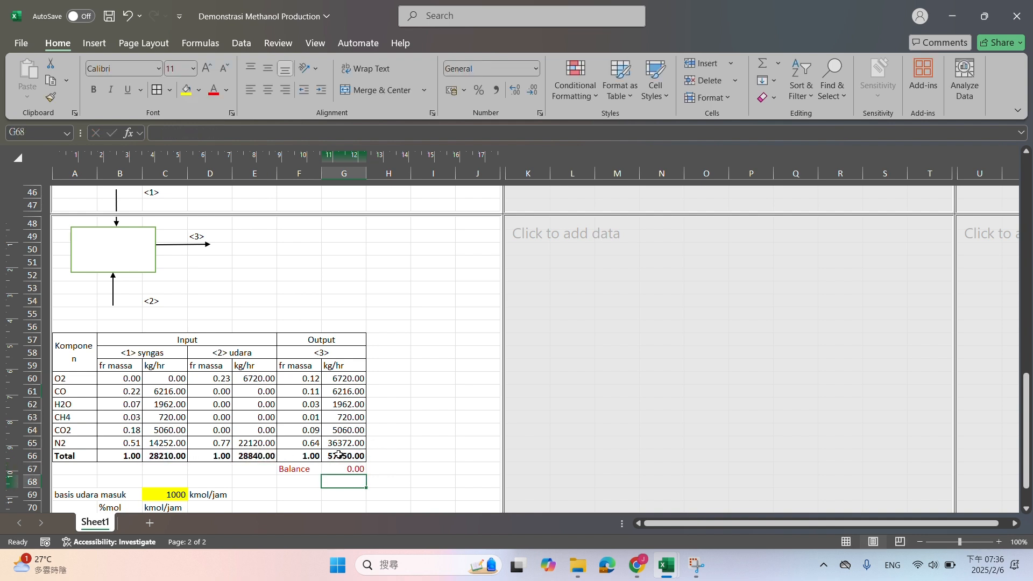
drag(301, 469, 339, 469)
scroll(409, 381, up, 10)
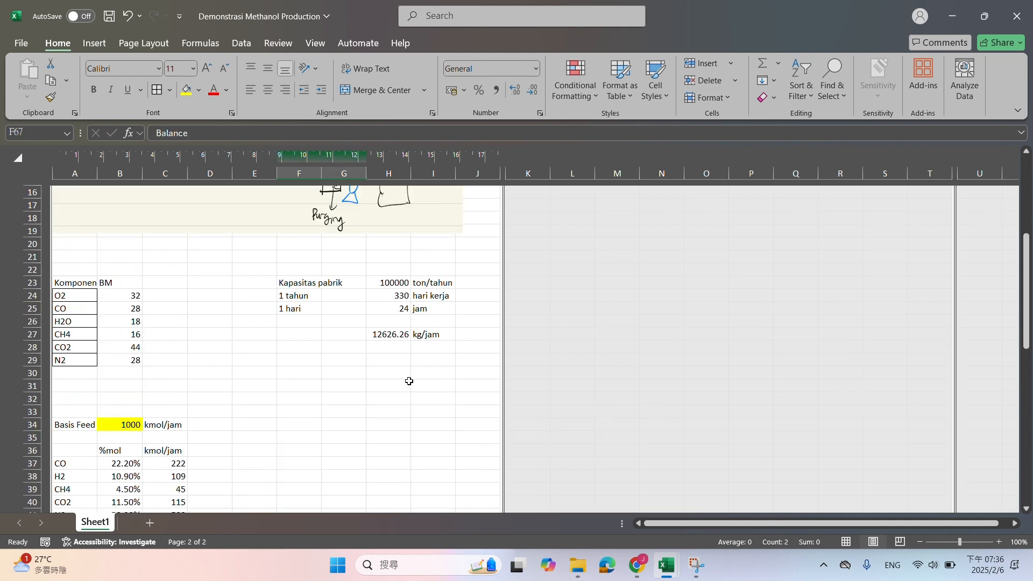
scroll(409, 382, up, 5)
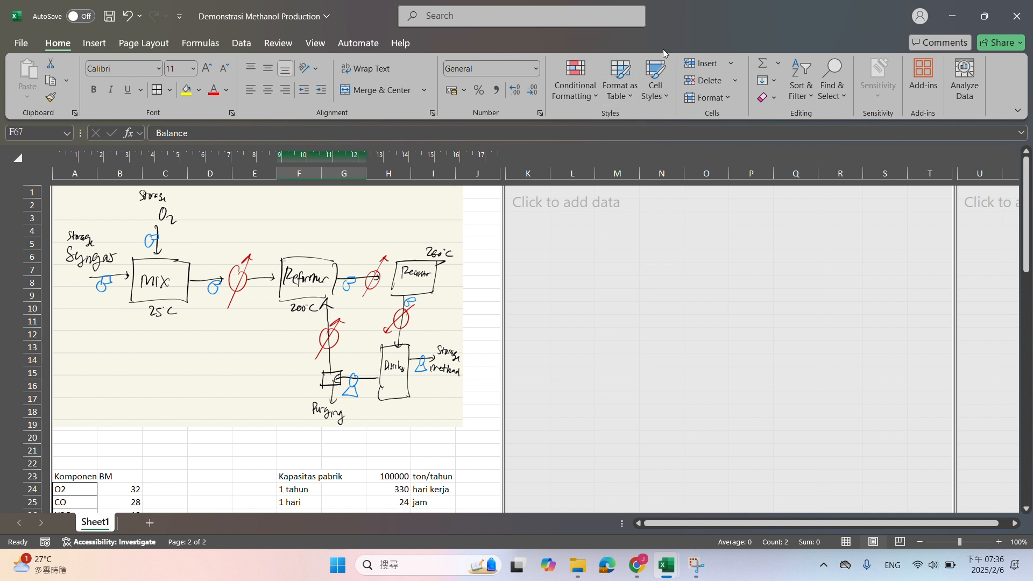
Open the NM Reaktor Excel workbook from the Reaktor 20241121 folder inside Bab 1 Neraca Massa in File Explorer
click(579, 567)
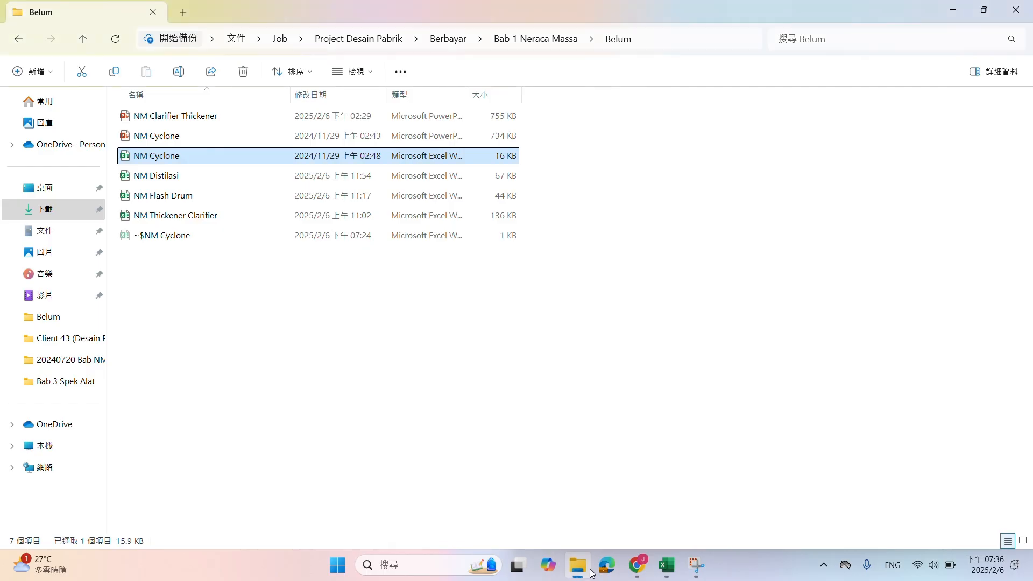
click(513, 43)
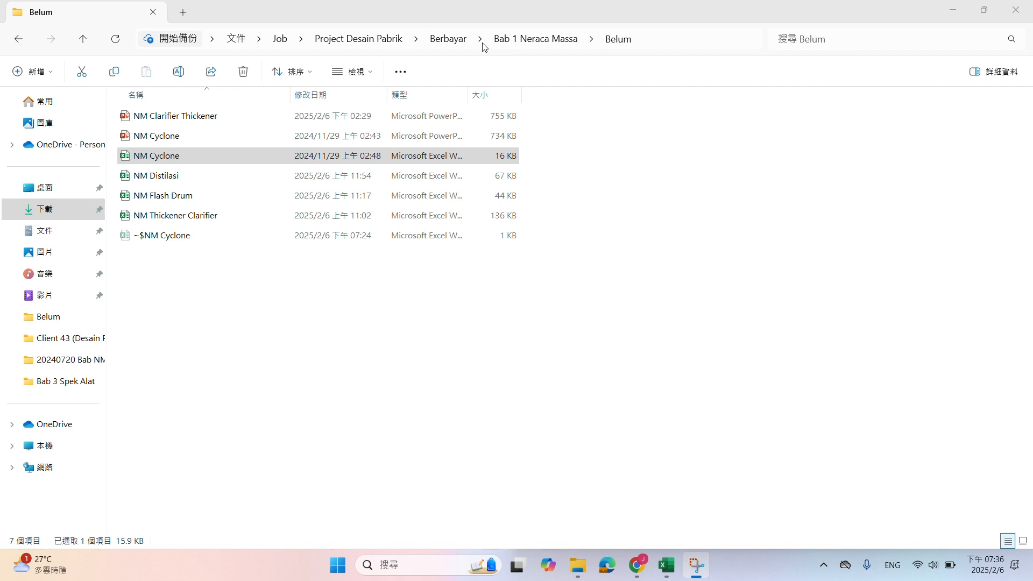
click(19, 38)
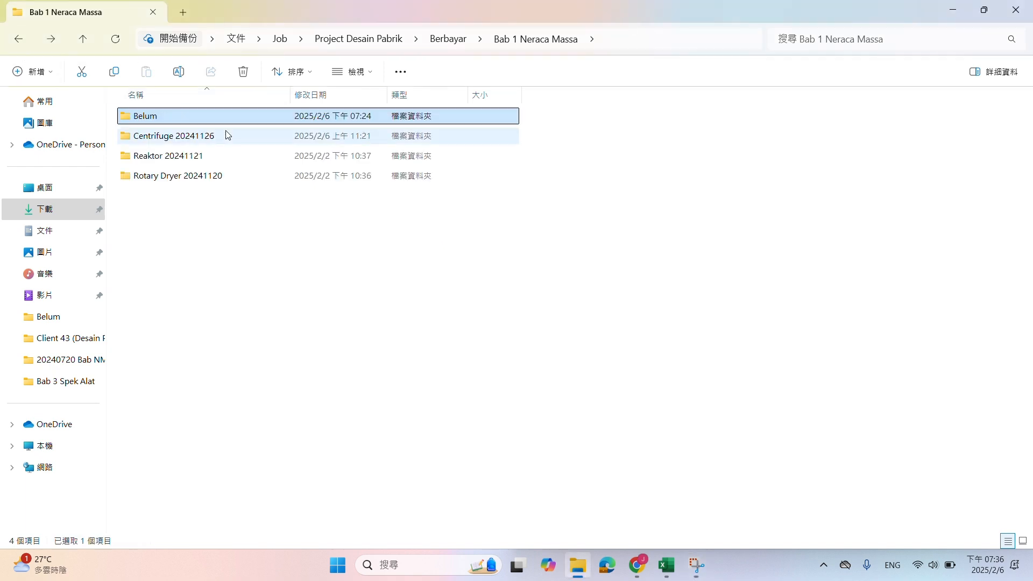
double_click(237, 157)
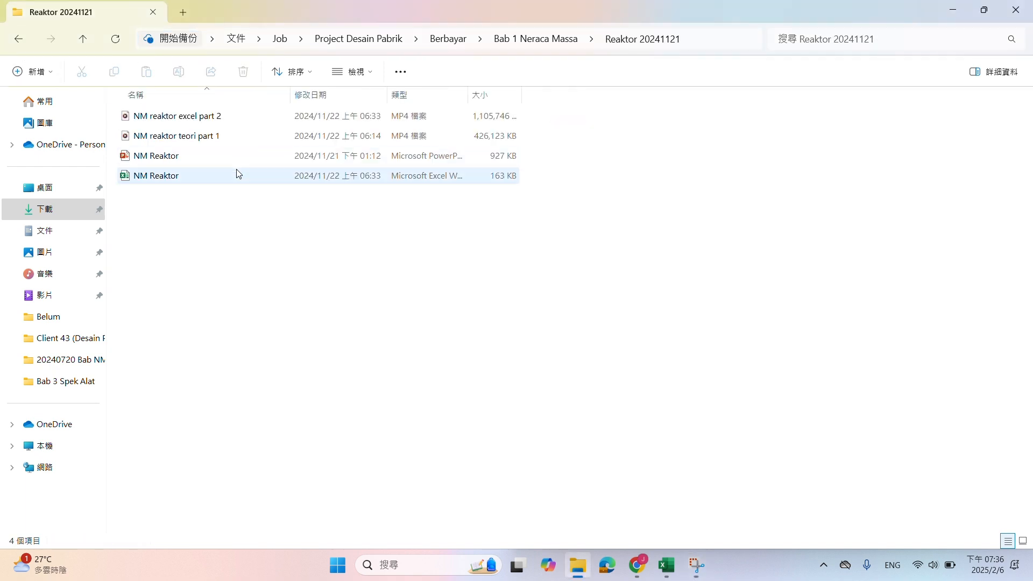
double_click(239, 176)
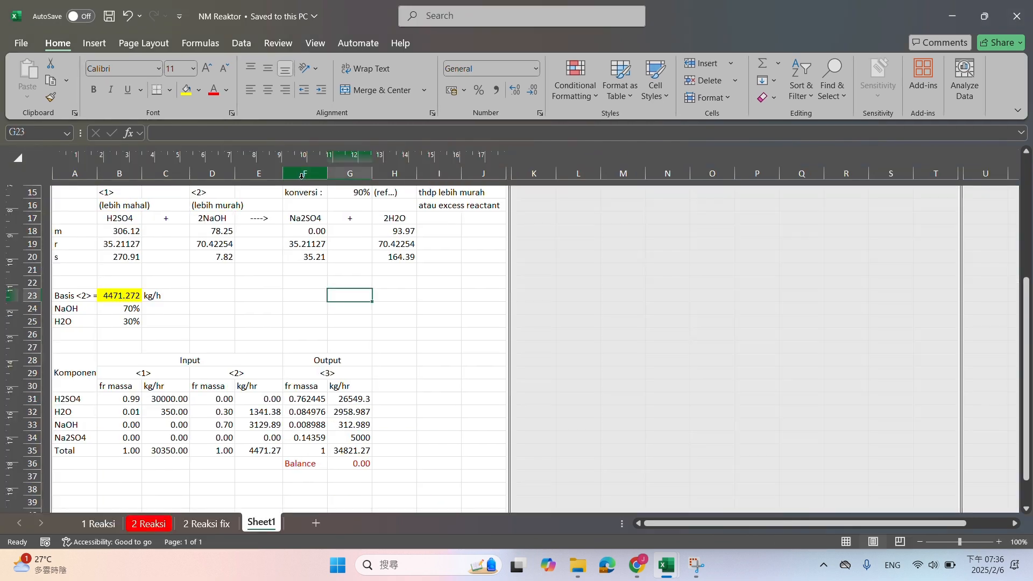
Examine the reactor balances on Sheet1, 1 Reaksi and 2 Reaksi, including the mole ratio, conversion and selectivity cells
scroll(299, 323, up, 5)
scroll(394, 403, down, 13)
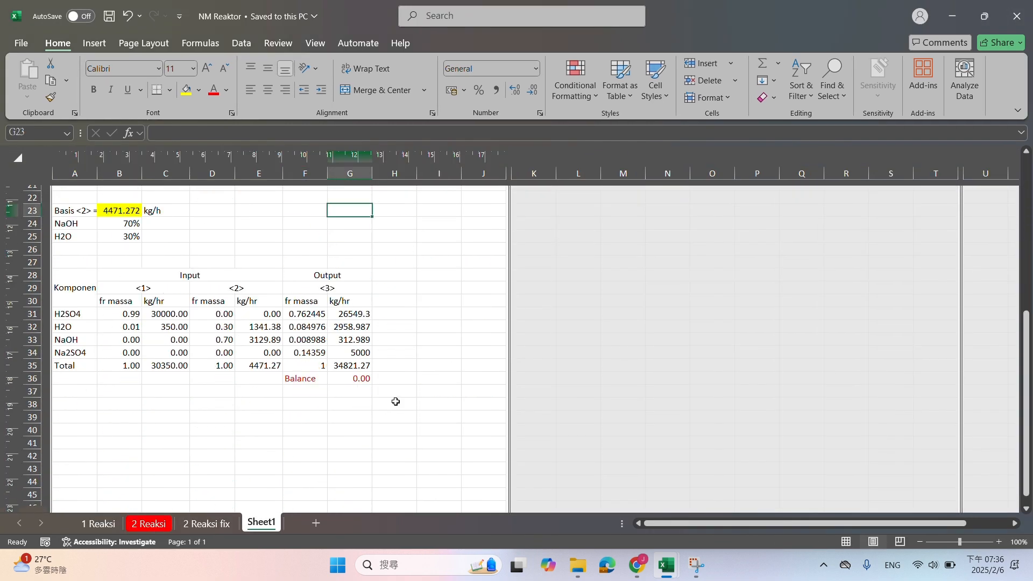
scroll(395, 401, up, 12)
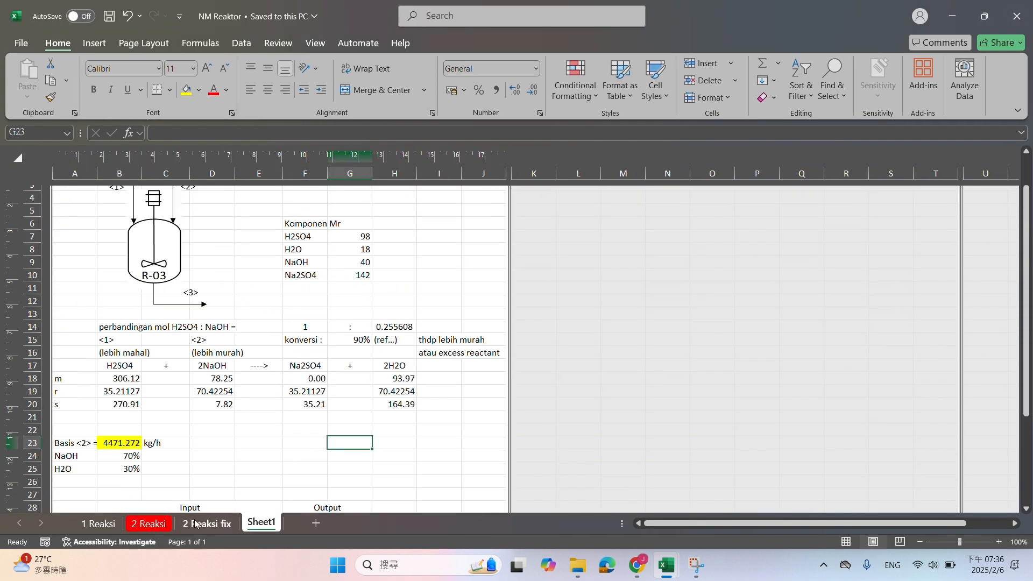
click(97, 524)
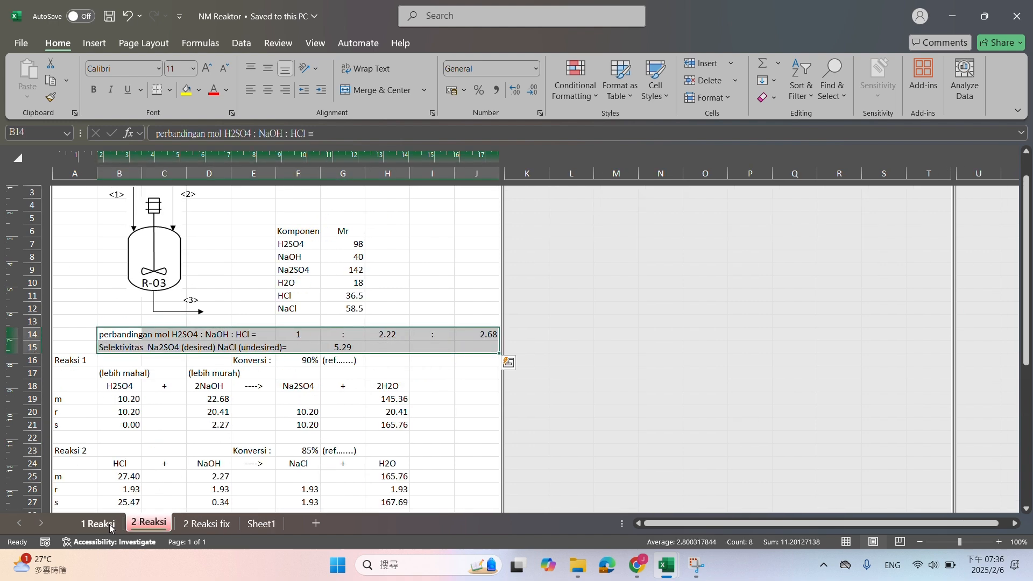
scroll(205, 461, down, 6)
scroll(194, 484, up, 9)
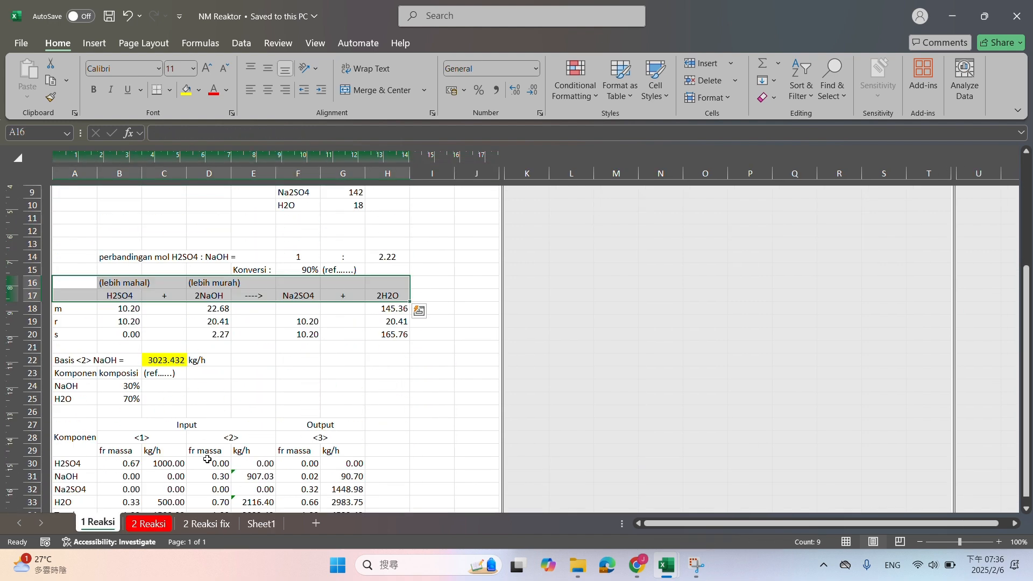
click(149, 524)
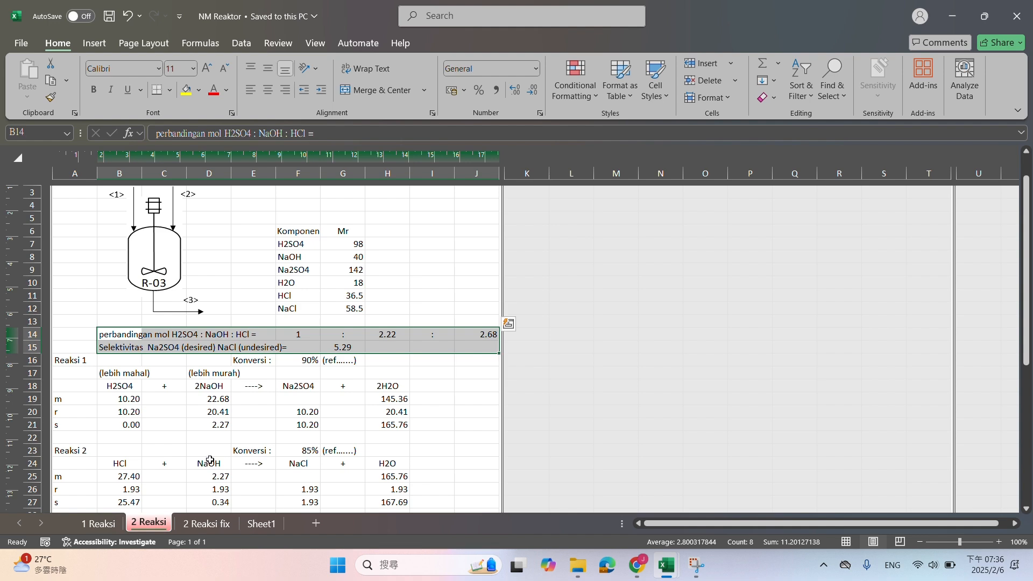
scroll(209, 460, down, 1)
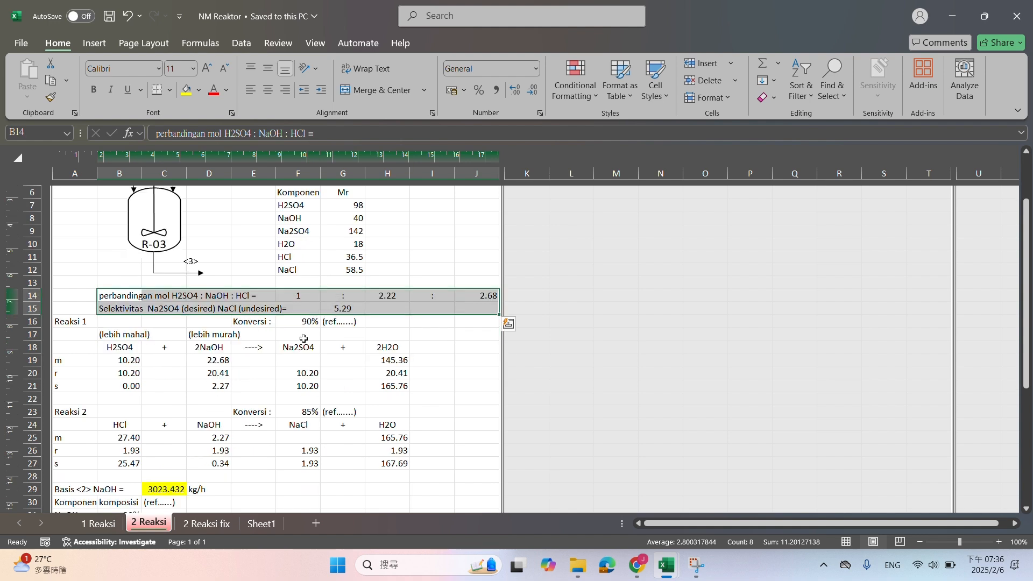
click(337, 308)
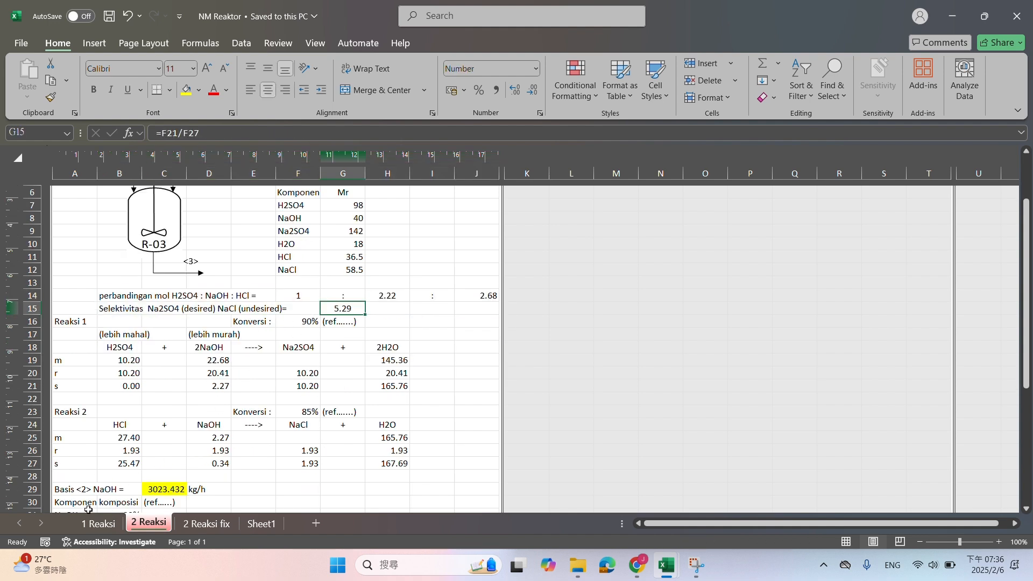
click(98, 523)
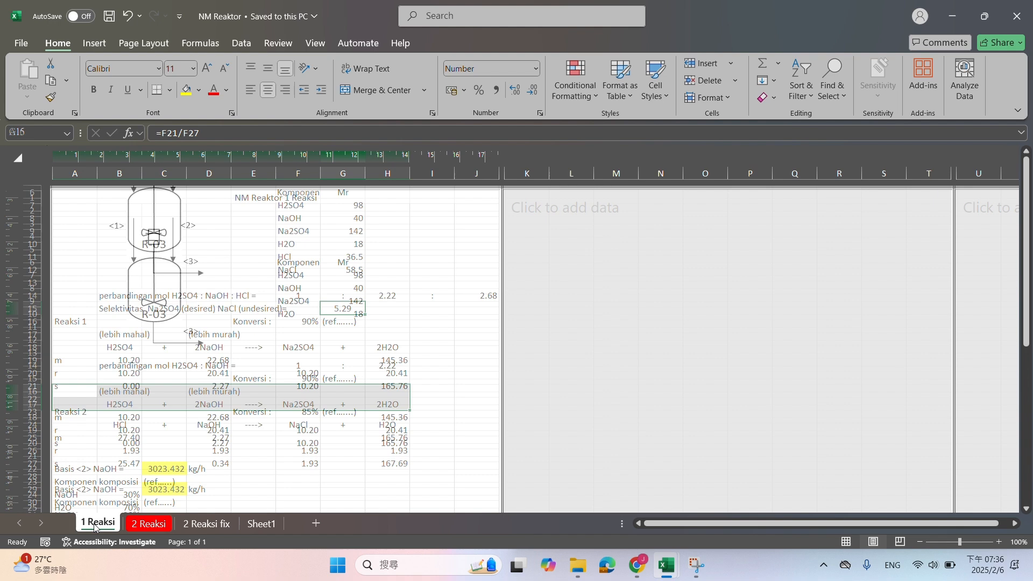
click(322, 368)
click(306, 382)
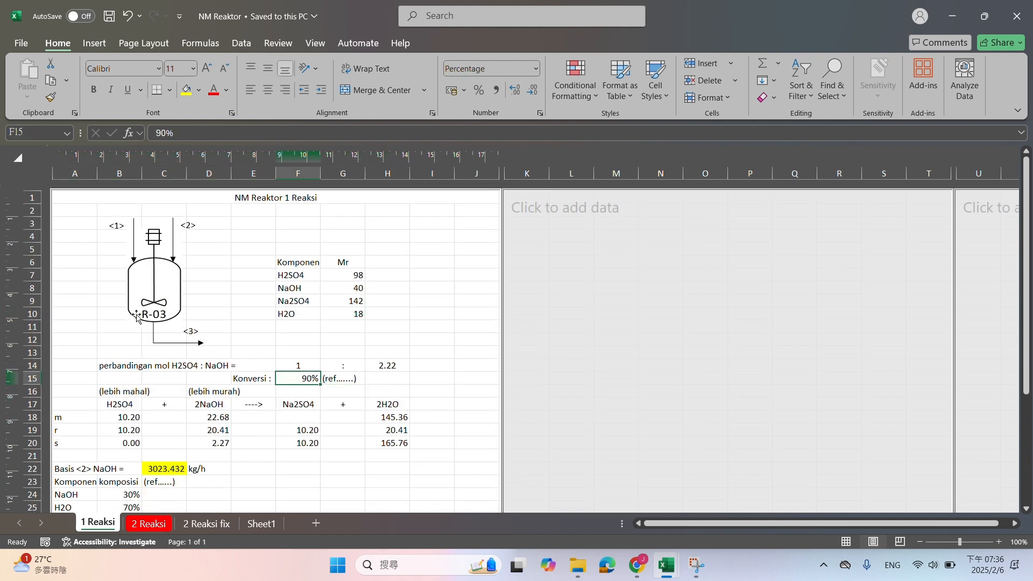
Copy the one-reaction balance A2:J35 from the 1 Reaksi sheet and close the NM Cyclone workbook
drag(95, 234, 486, 491)
key(ctrl+c)
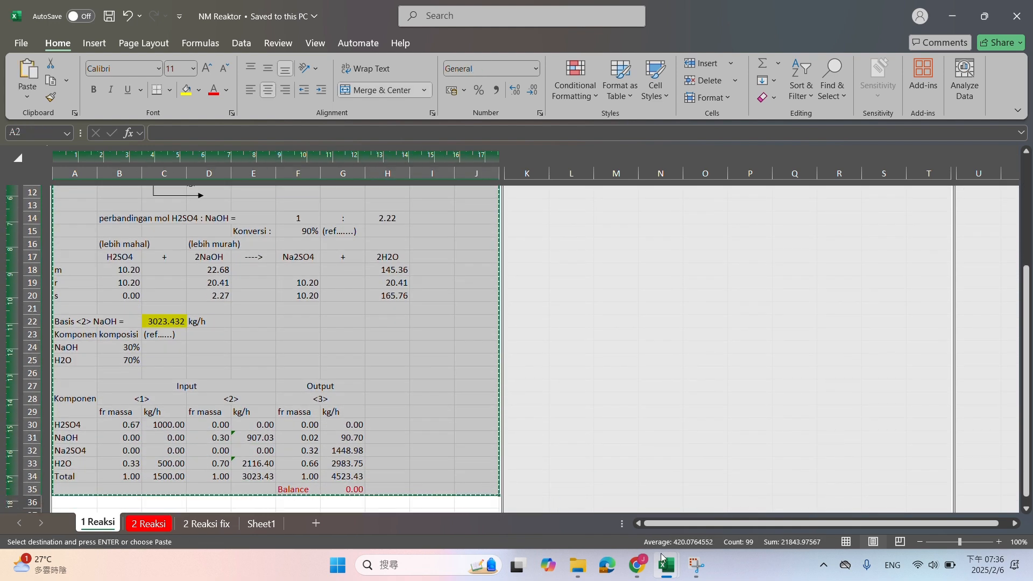
mouse_move(666, 560)
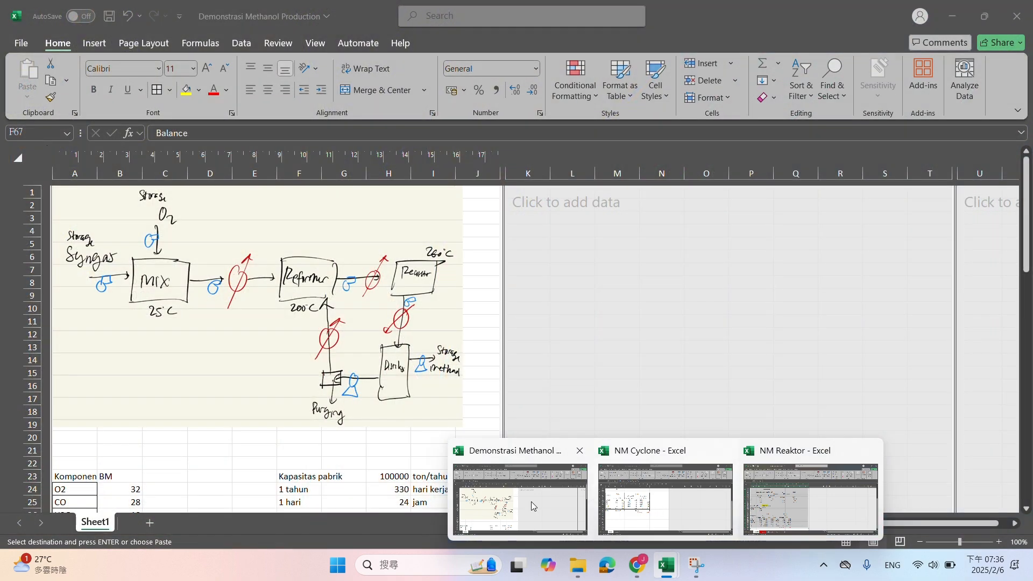
click(531, 501)
mouse_move(666, 565)
mouse_move(689, 511)
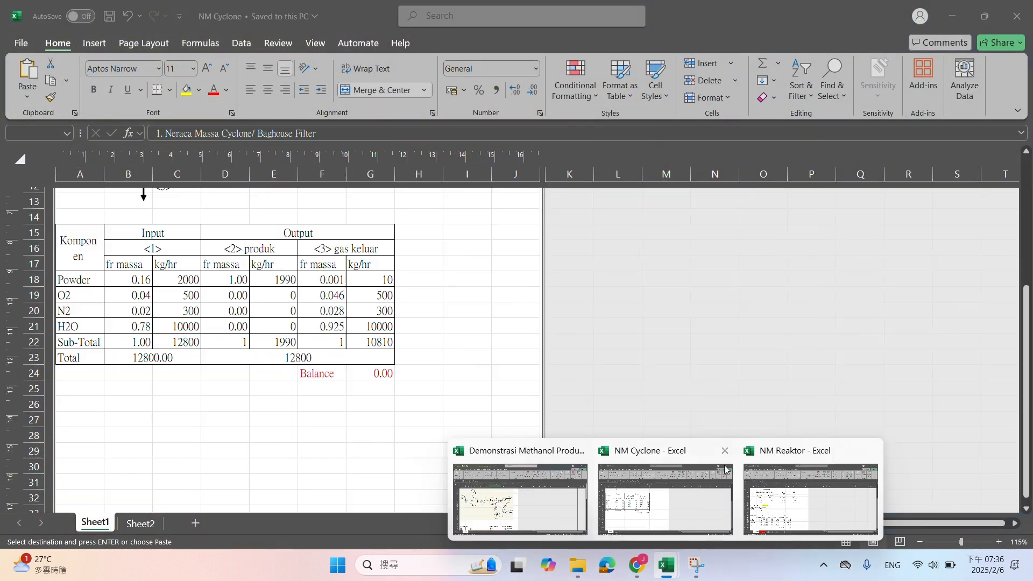
click(726, 455)
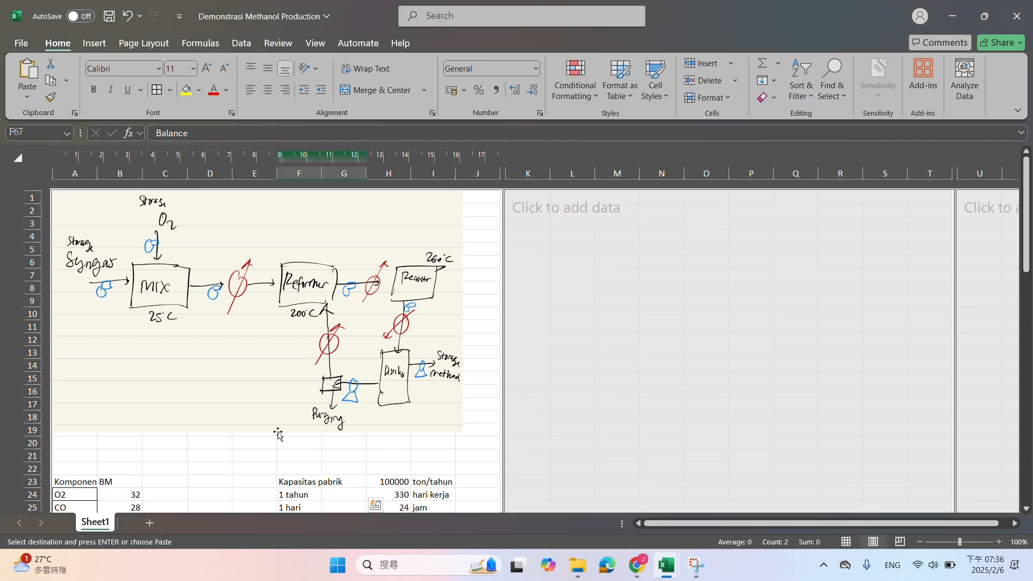
Paste the copied reactor balance at A74 in the Demonstrasi Methanol Production workbook, below the incoming air basis
scroll(248, 416, down, 15)
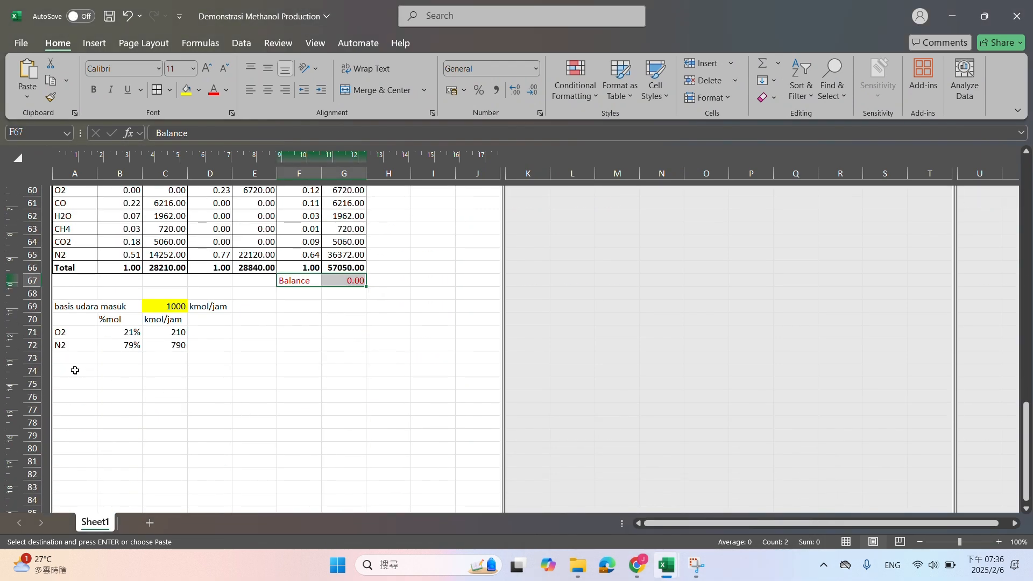
click(75, 370)
key(ctrl+v)
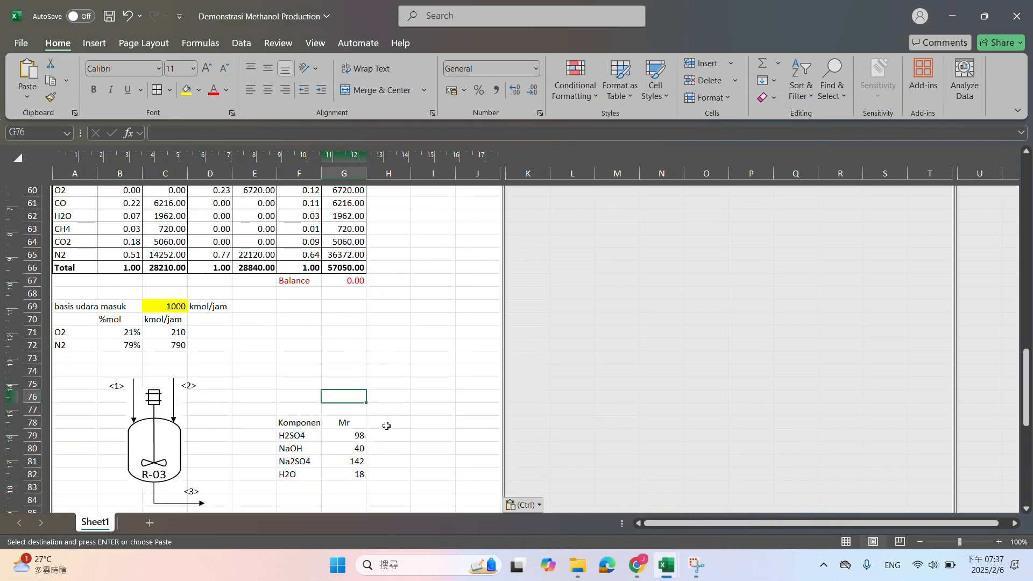
scroll(329, 397, down, 3)
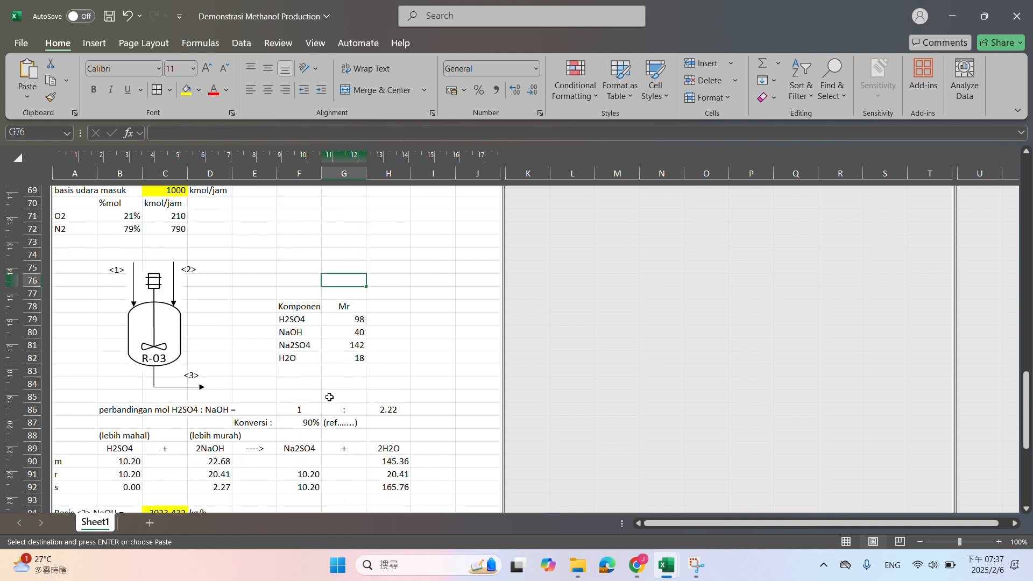
scroll(330, 398, up, 2)
Delete the pasted R-03 reactor drawing together with its stream arrows and the <1>, <2> and <3> labels
click(160, 388)
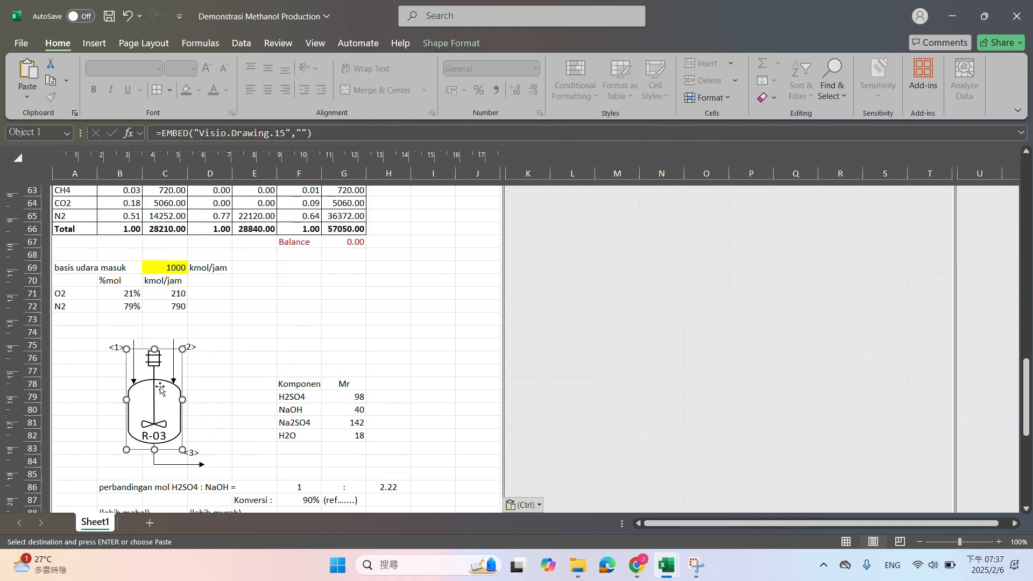
key(Delete)
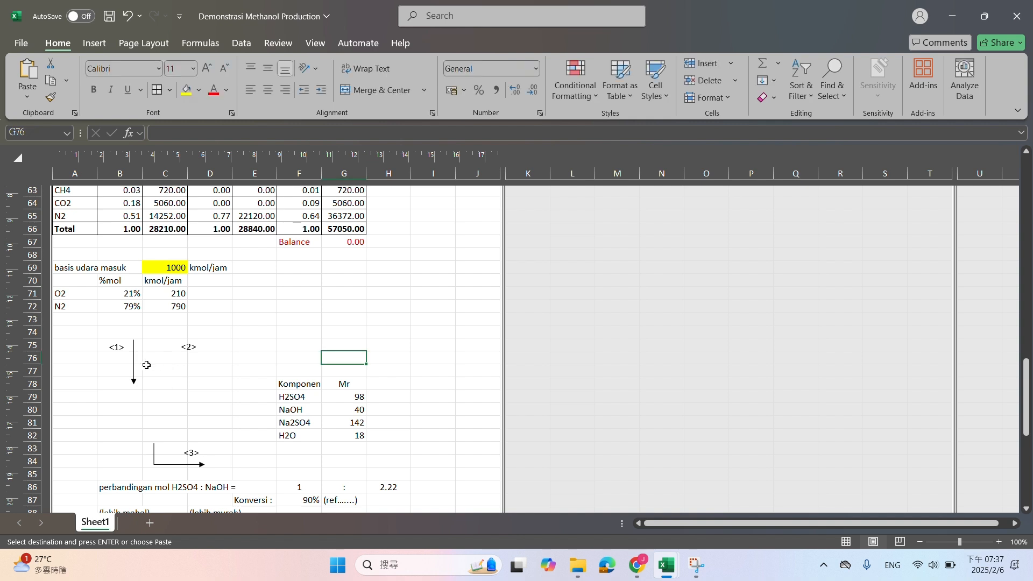
click(136, 374)
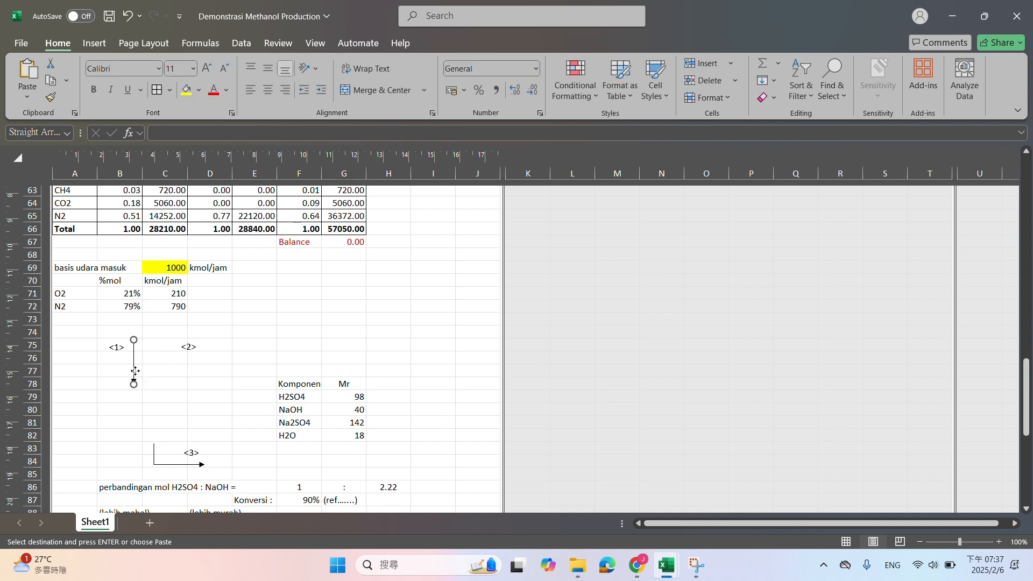
key(Delete)
click(190, 351)
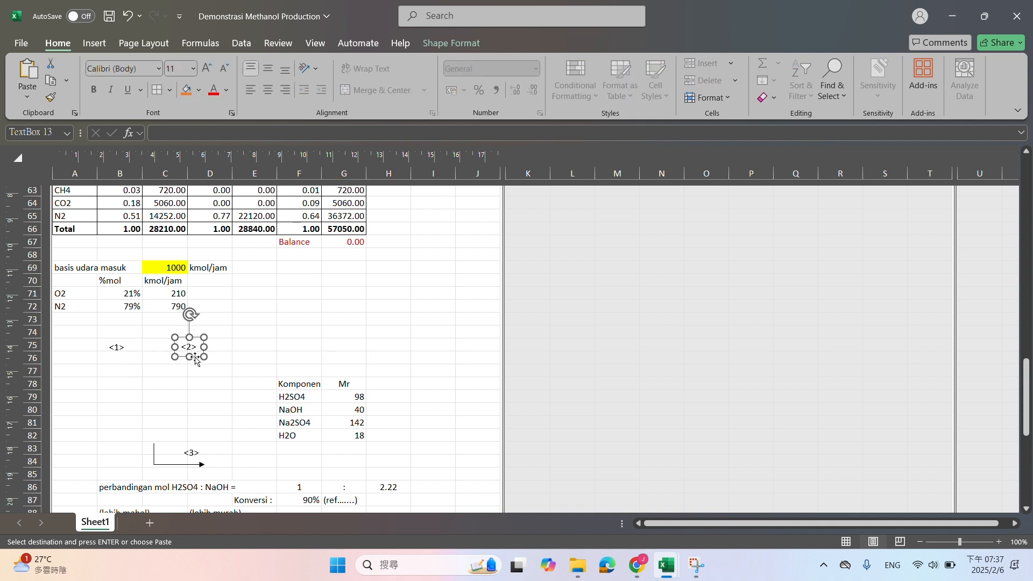
key(Delete)
click(117, 347)
key(Delete)
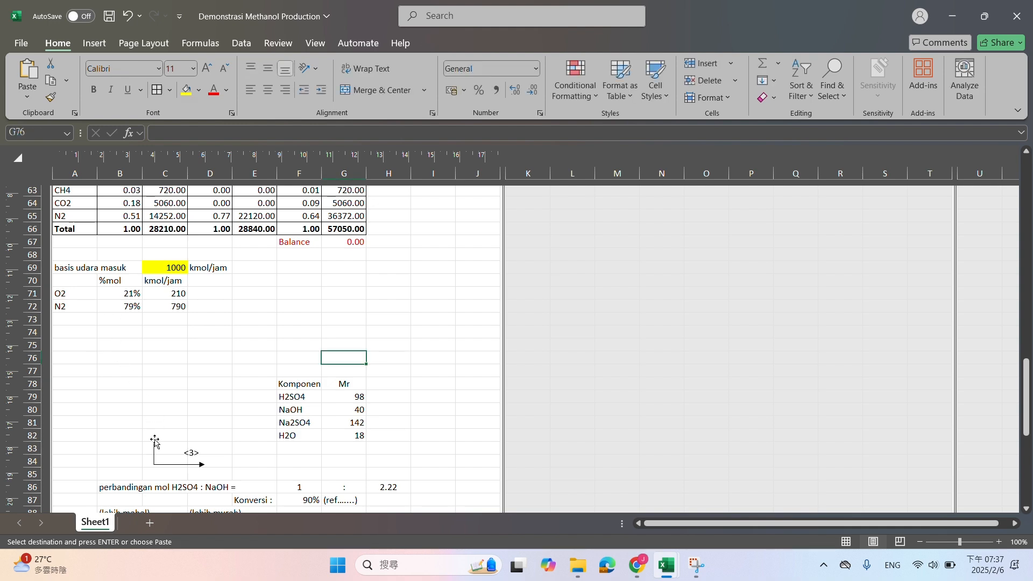
click(155, 464)
key(Delete)
click(189, 454)
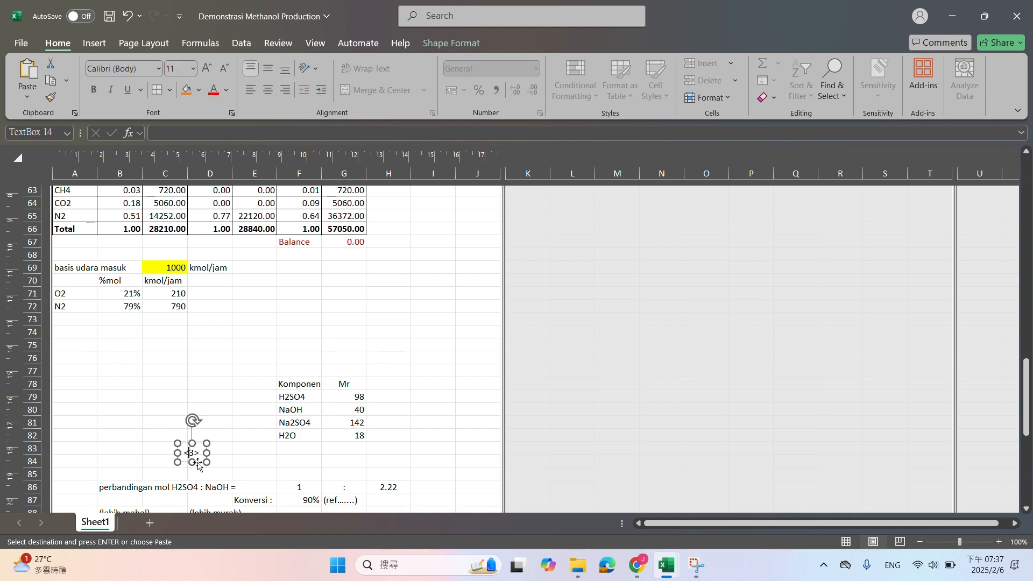
key(Delete)
Enter the section heading "2. Reformer" in A76
scroll(197, 462, up, 3)
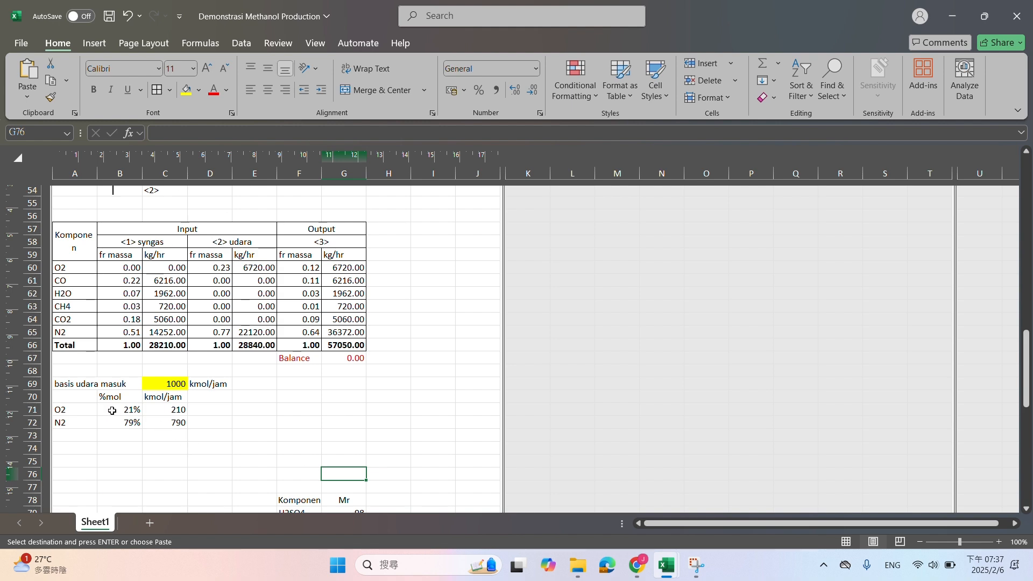
scroll(112, 411, down, 3)
click(83, 356)
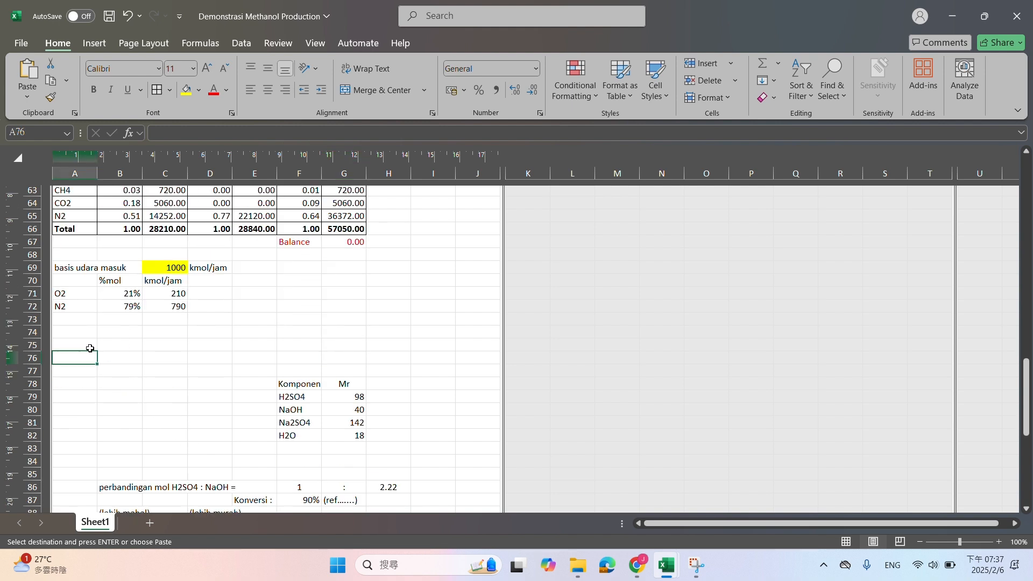
text(2. Reformer)
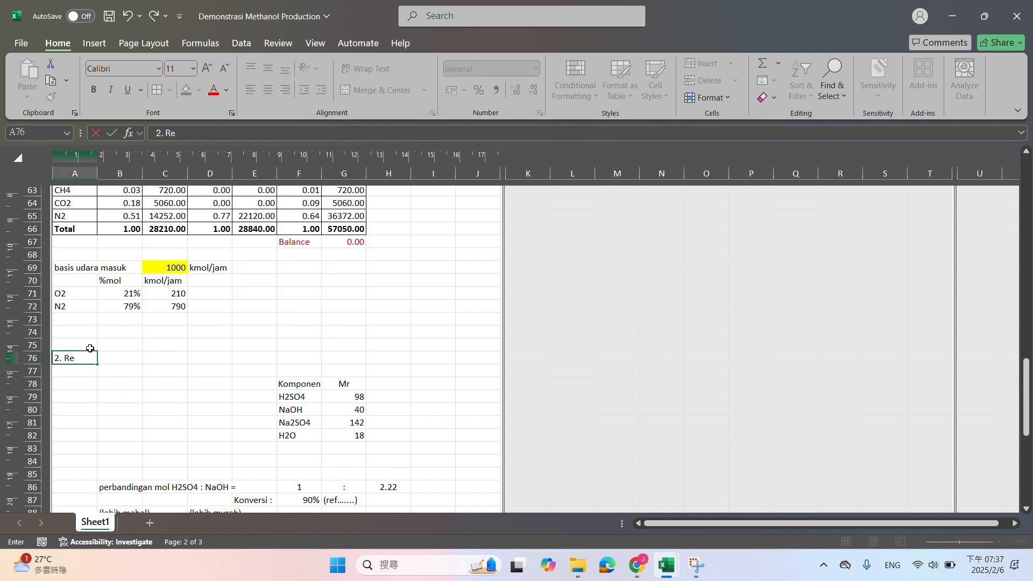
click(123, 385)
Copy the mixing point's rectangle and paste it below the 2. Reformer heading around B79
scroll(123, 385, up, 8)
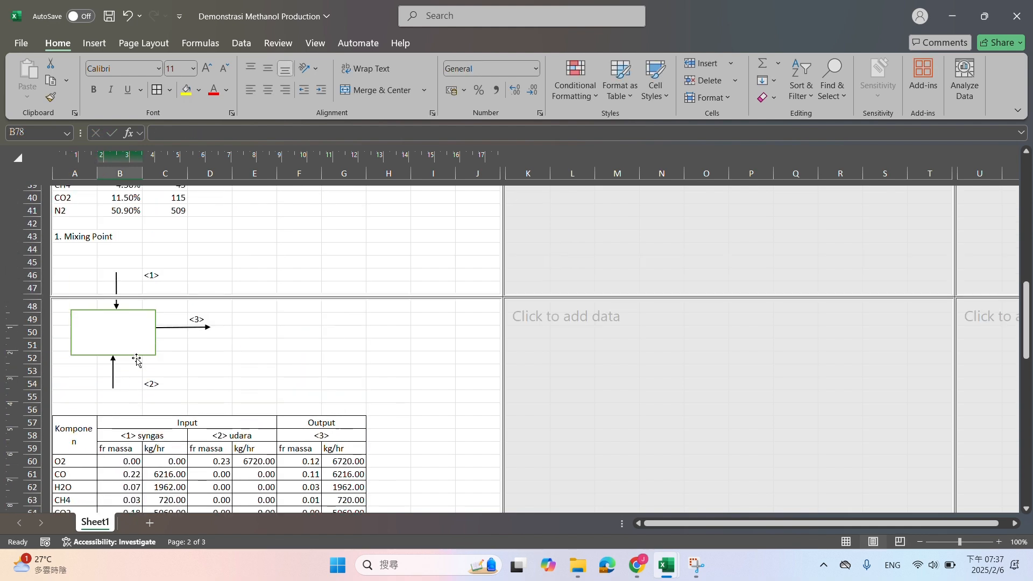
click(136, 356)
scroll(130, 358, down, 9)
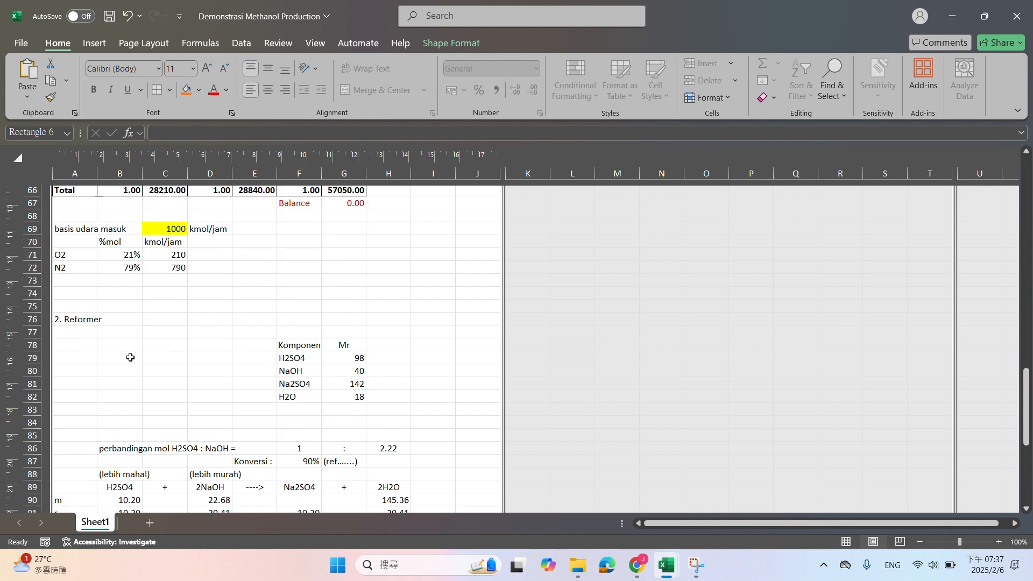
click(130, 357)
key(ctrl+v)
Check the reformer in the process flow sketch, copy the mixing point's <2> arrow and place it horizontally as an inlet on the reformer box's left side
scroll(161, 356, up, 18)
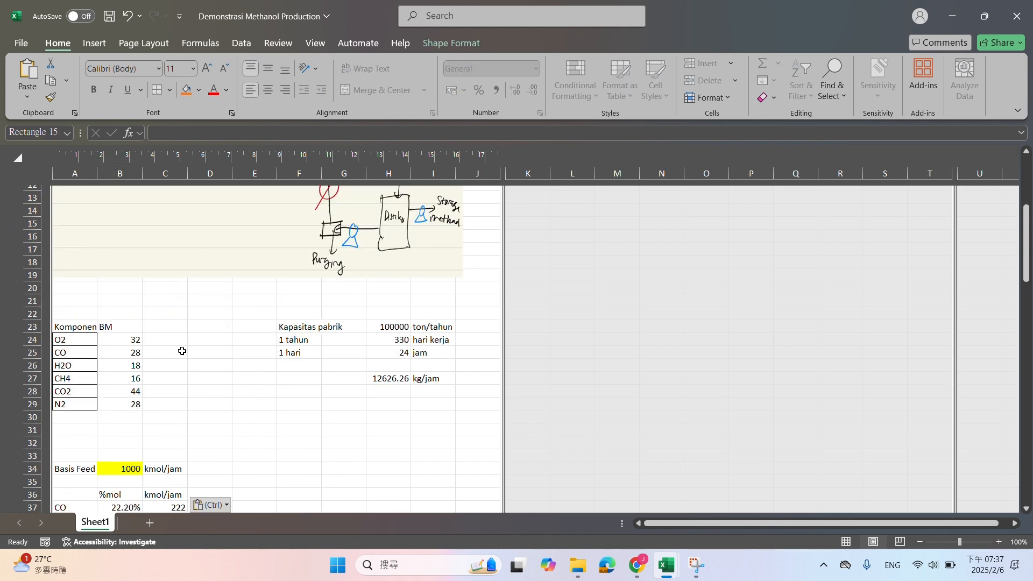
scroll(182, 351, up, 4)
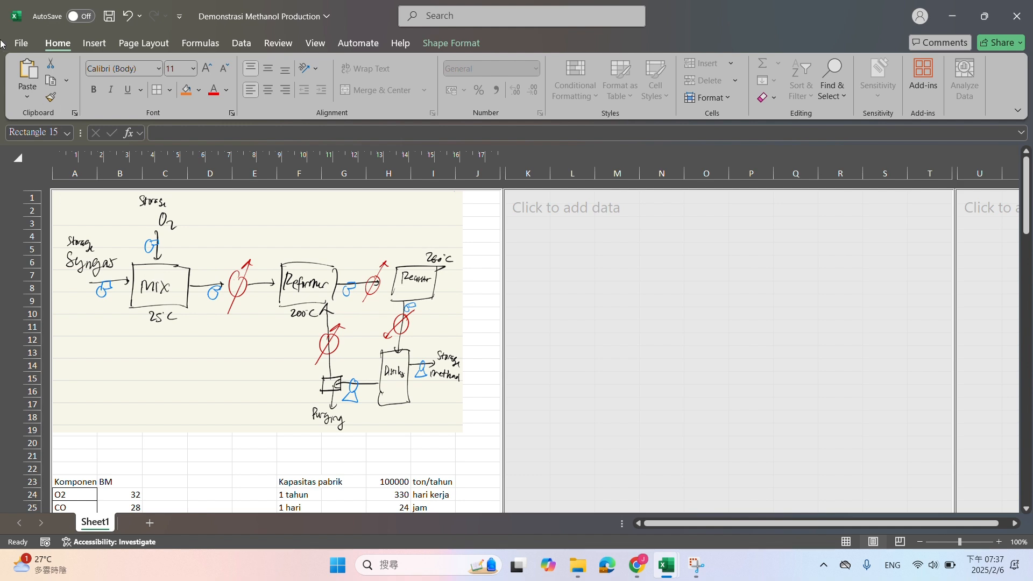
key(ctrl+v)
scroll(225, 296, down, 17)
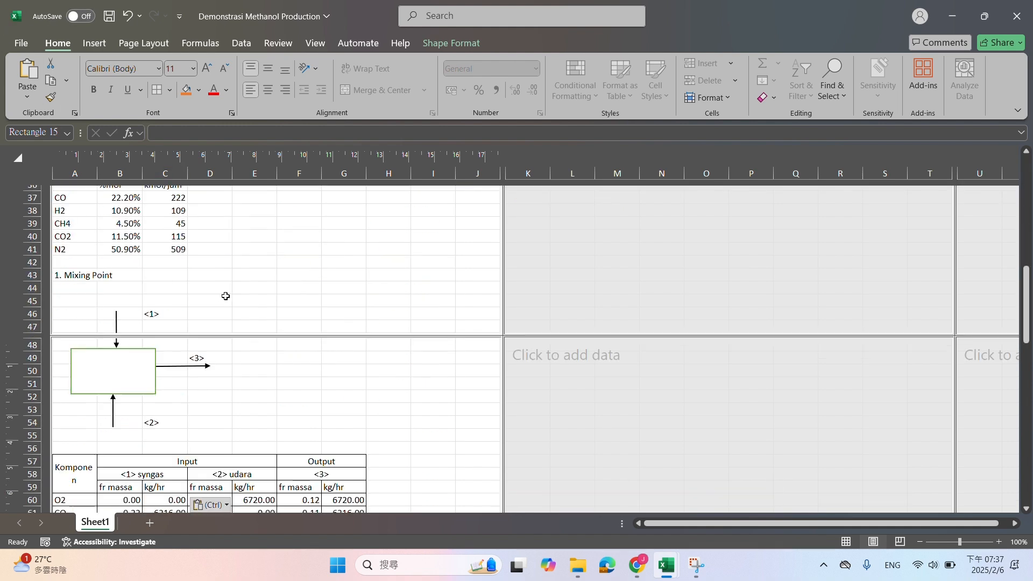
scroll(215, 296, down, 5)
scroll(152, 353, up, 11)
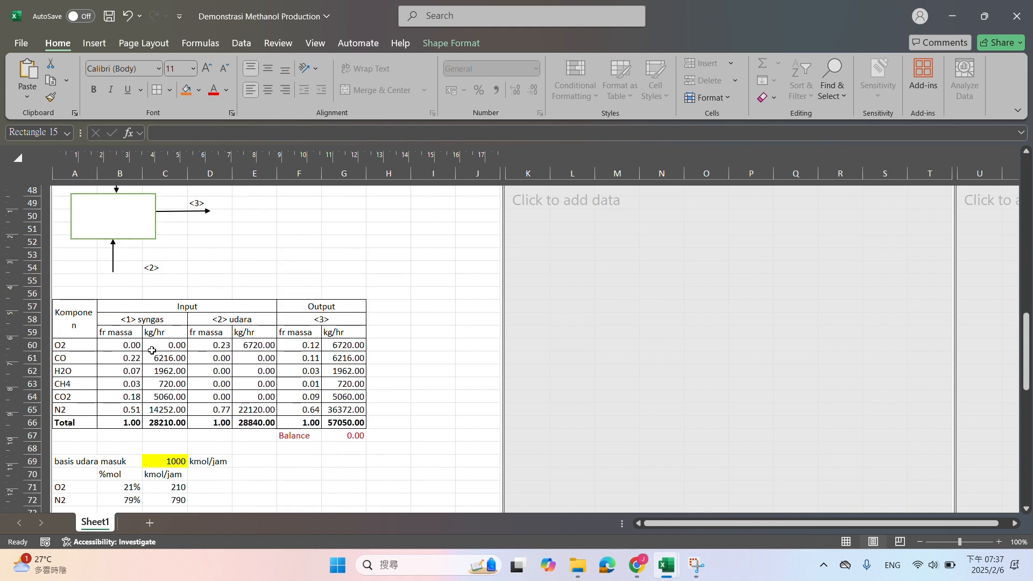
scroll(153, 353, down, 3)
click(114, 339)
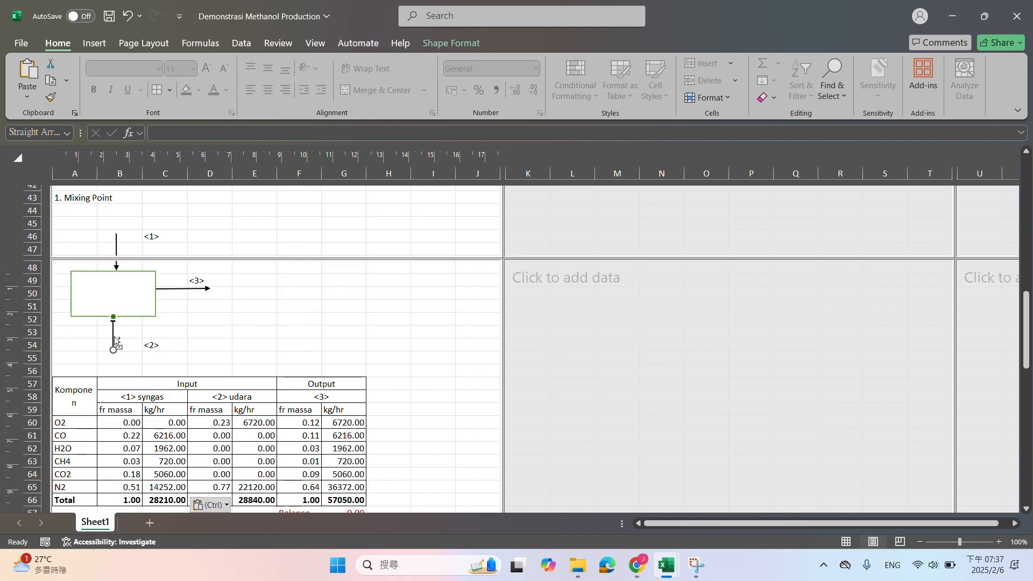
scroll(113, 348, down, 2)
scroll(114, 348, down, 7)
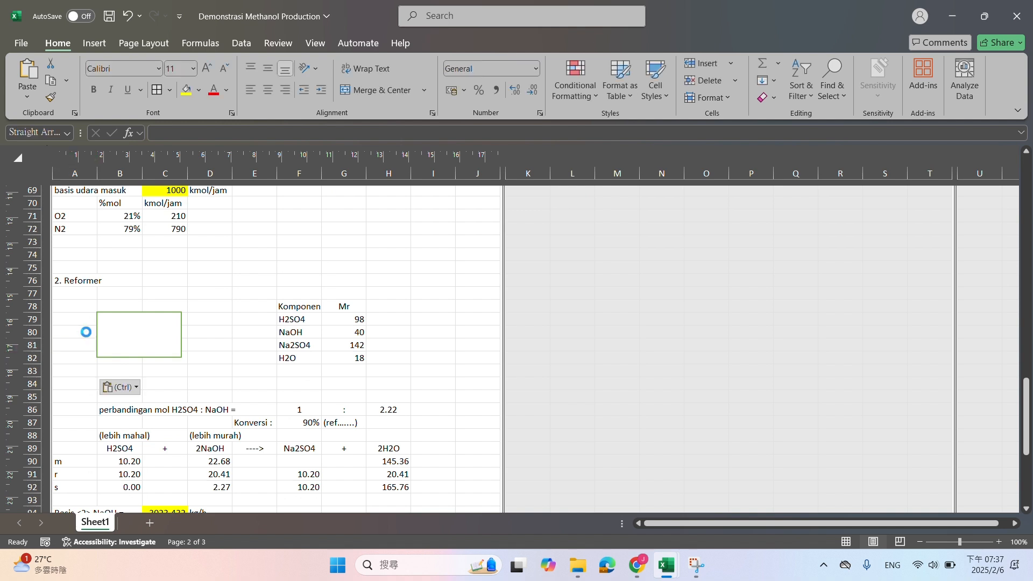
drag(53, 370, 69, 338)
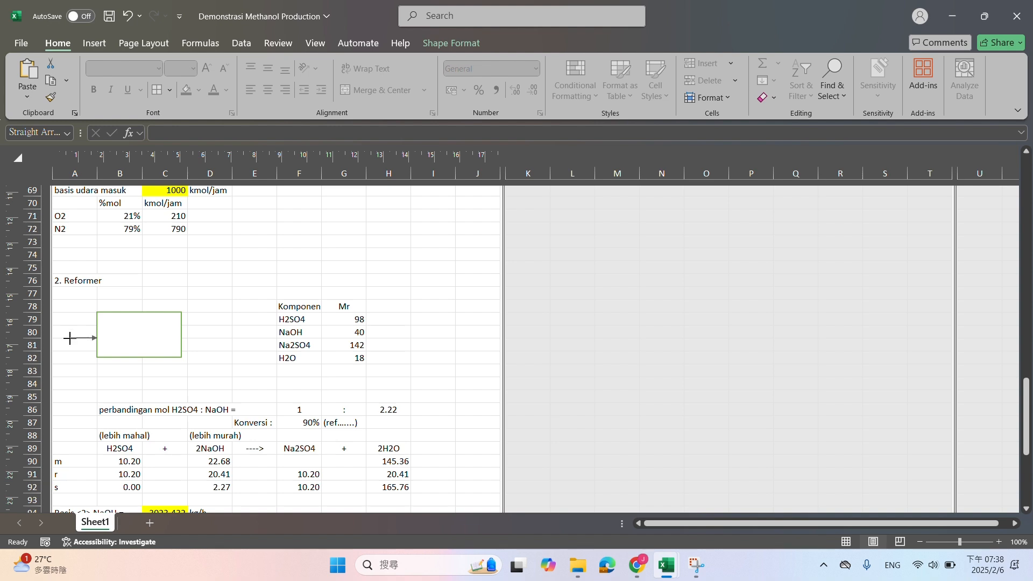
scroll(69, 338, up, 9)
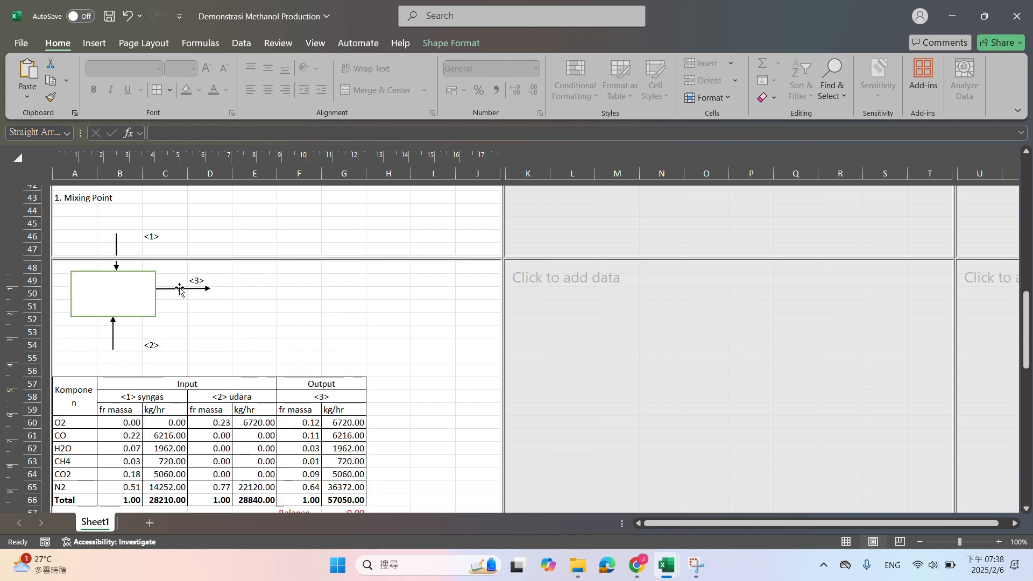
Label the reformer's inlet arrow by entering <3> in cell A80
scroll(153, 335, down, 7)
scroll(153, 335, down, 2)
click(79, 330)
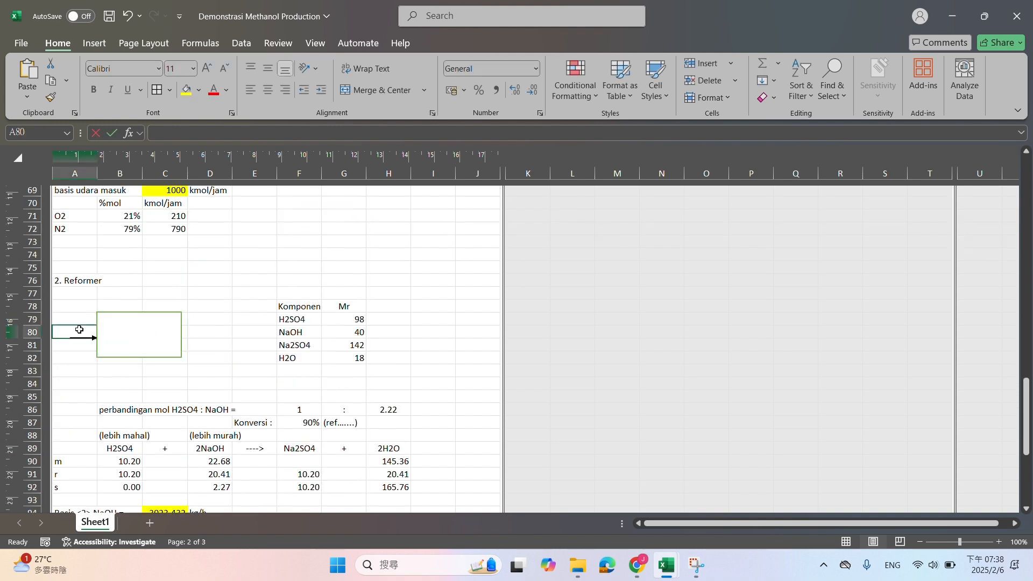
text(<3>)
click(210, 330)
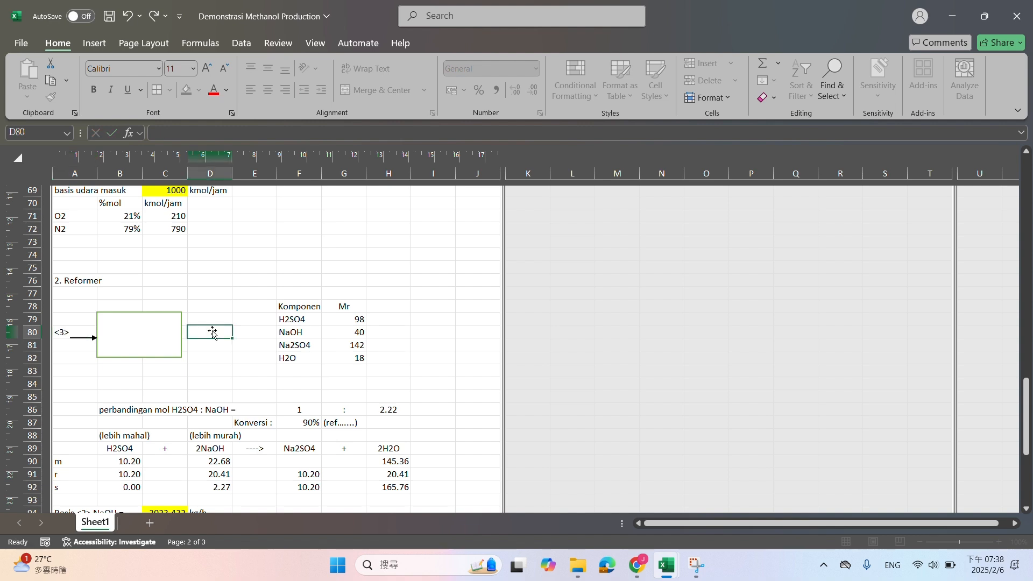
Check the reformer outlet in the process flow sketch, place a copy of the inlet arrow as the box's outlet, and enter <4> in D80
scroll(212, 371, up, 20)
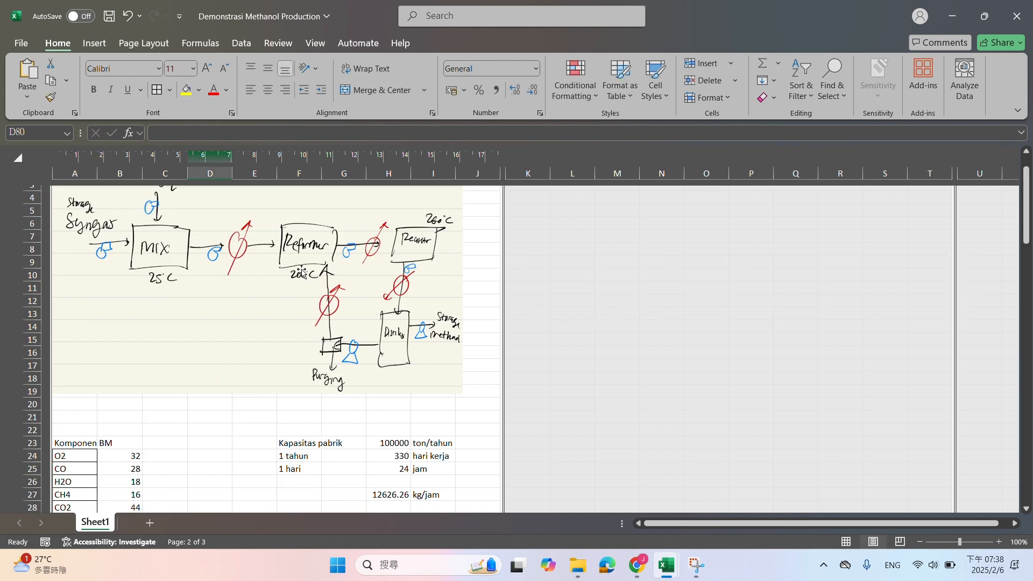
scroll(304, 269, up, 1)
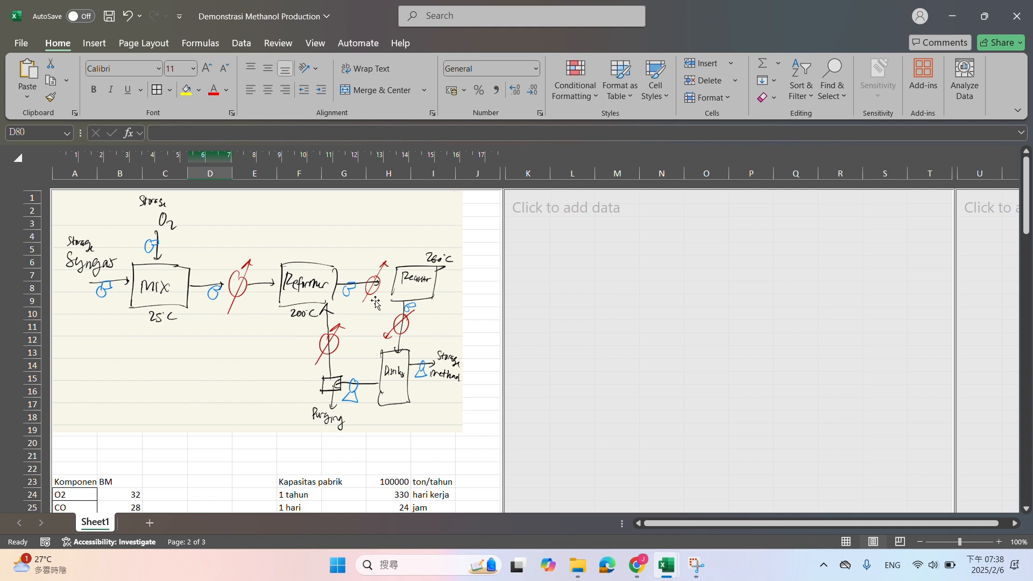
scroll(357, 342, down, 20)
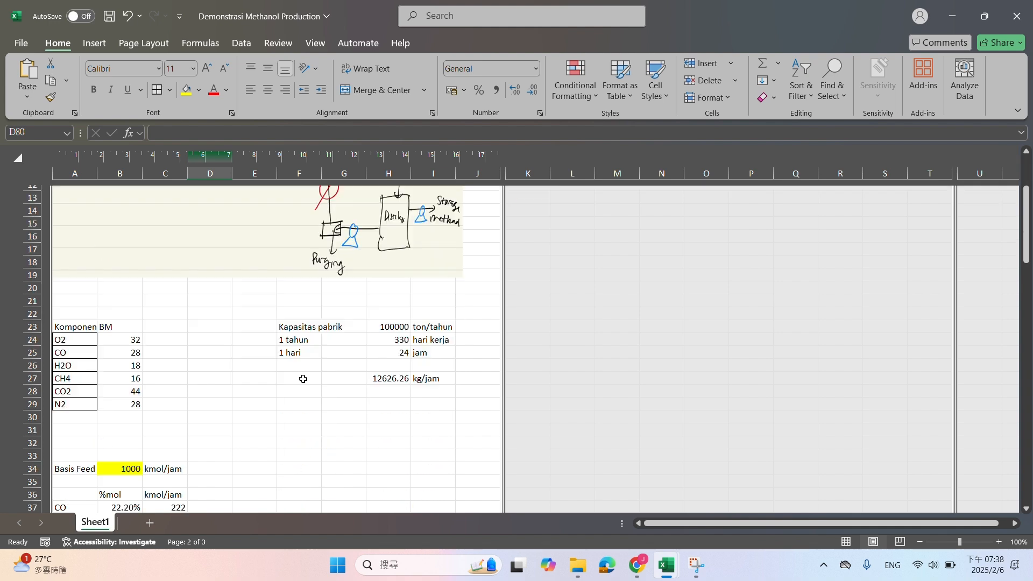
scroll(89, 385, down, 1)
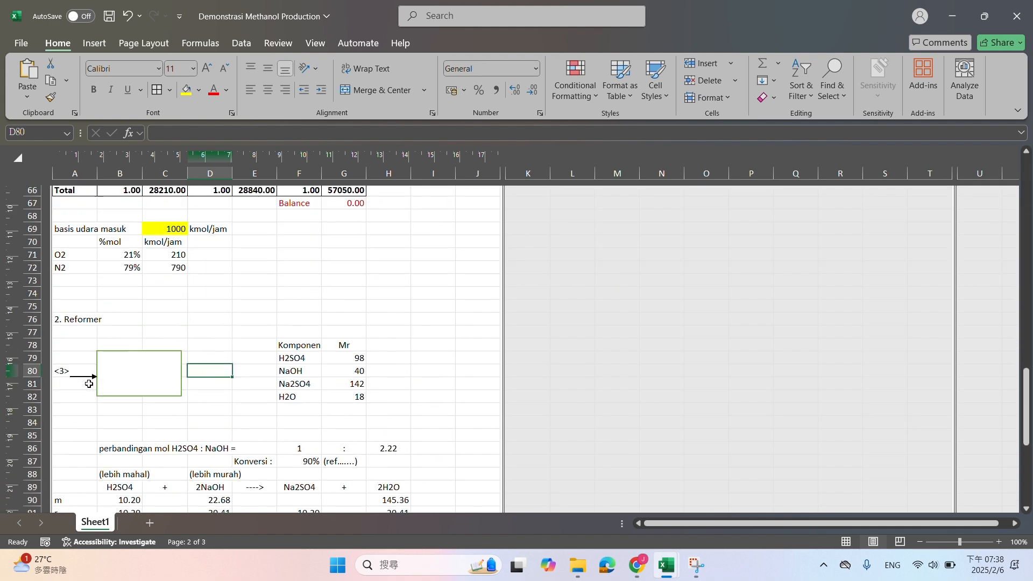
mouse_move(80, 387)
mouse_down()
mouse_move(230, 377)
mouse_move(193, 377)
mouse_up()
click(202, 362)
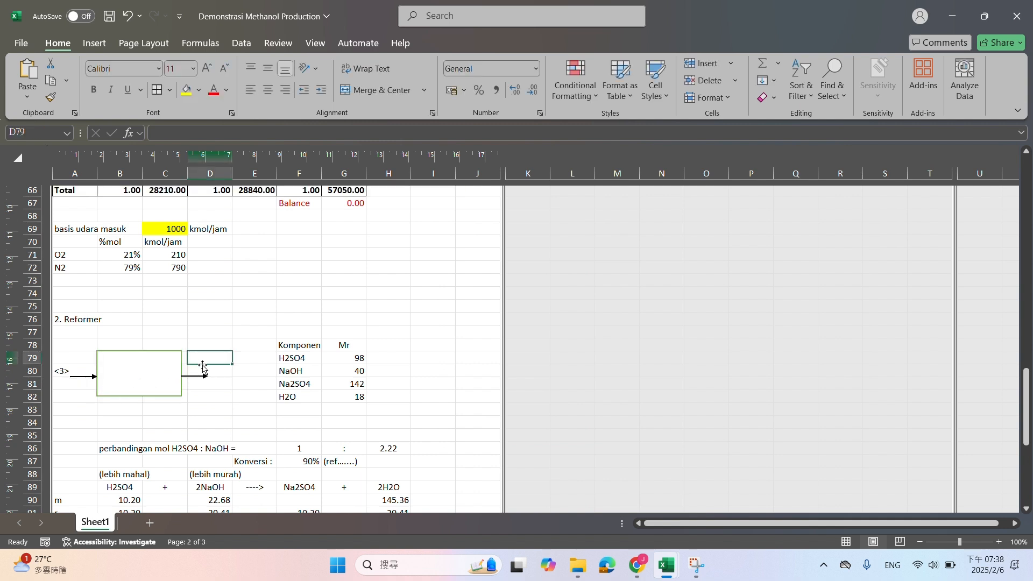
click(208, 368)
text(<4>)
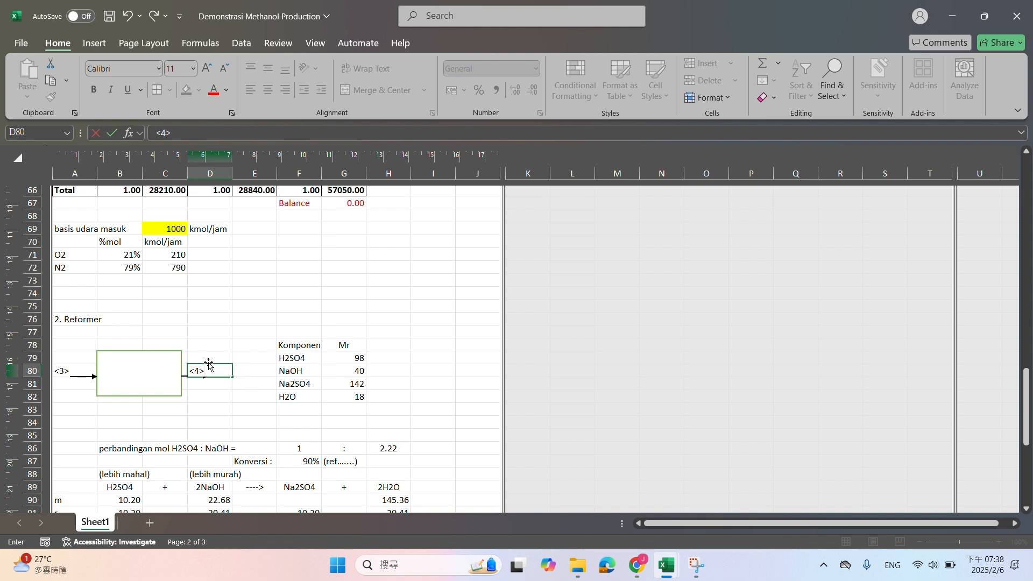
Check the sketch's return stream, add an upward inlet arrow beneath the reformer box, and enter the label <R> in C83
scroll(210, 372, up, 20)
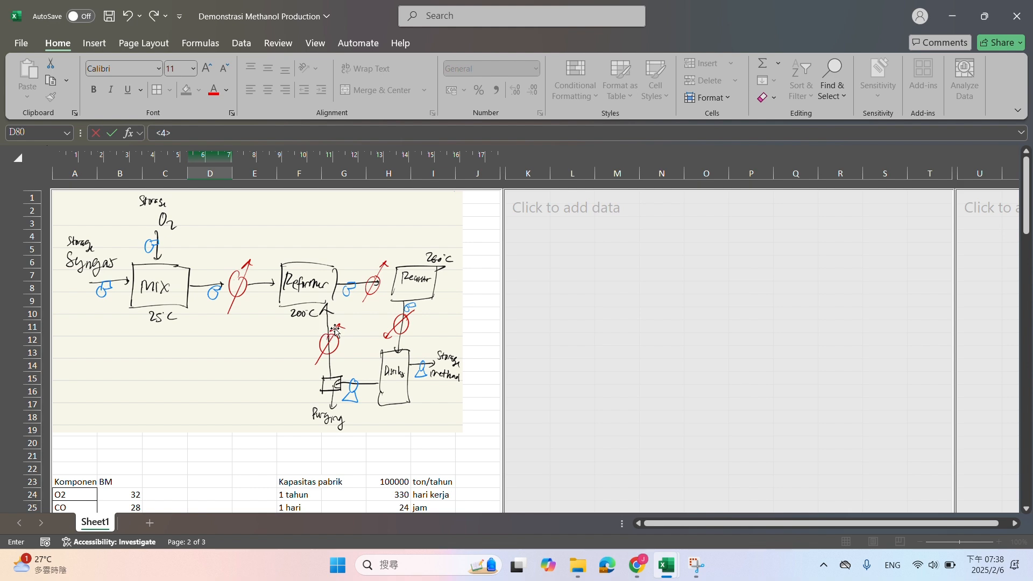
scroll(328, 333, down, 13)
scroll(328, 337, down, 10)
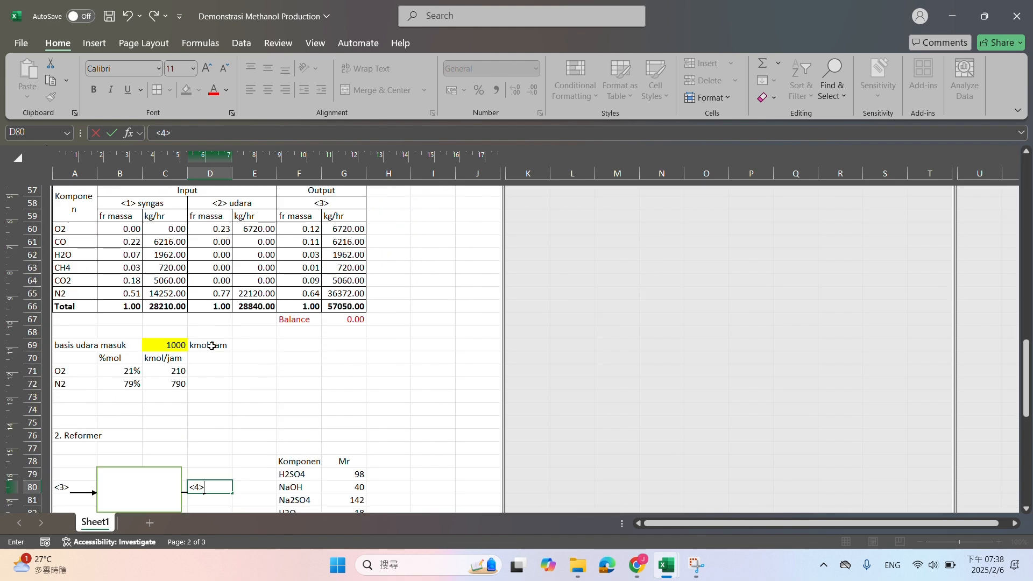
key(Return)
drag(204, 338, 139, 379)
click(160, 369)
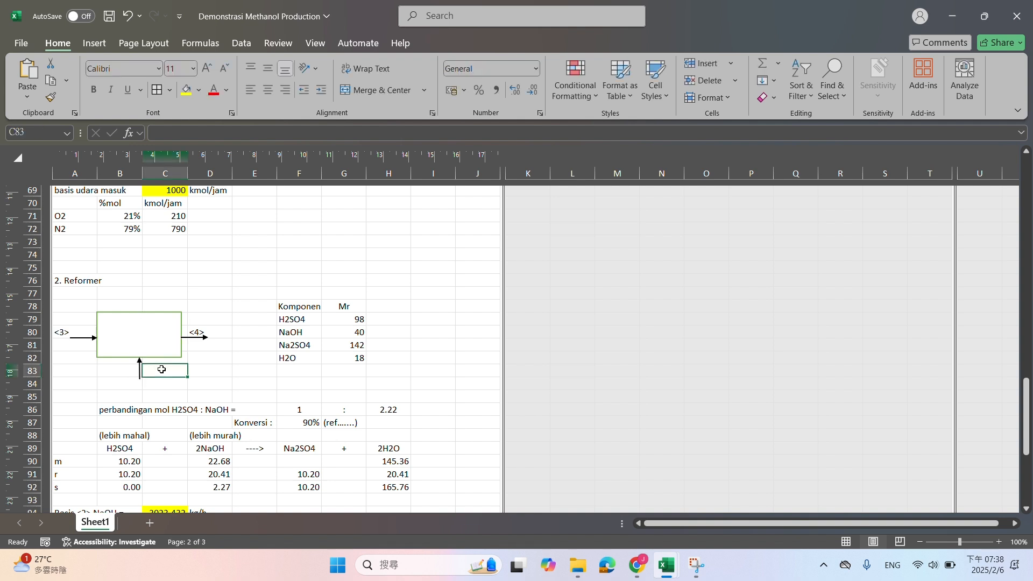
text(<R>)
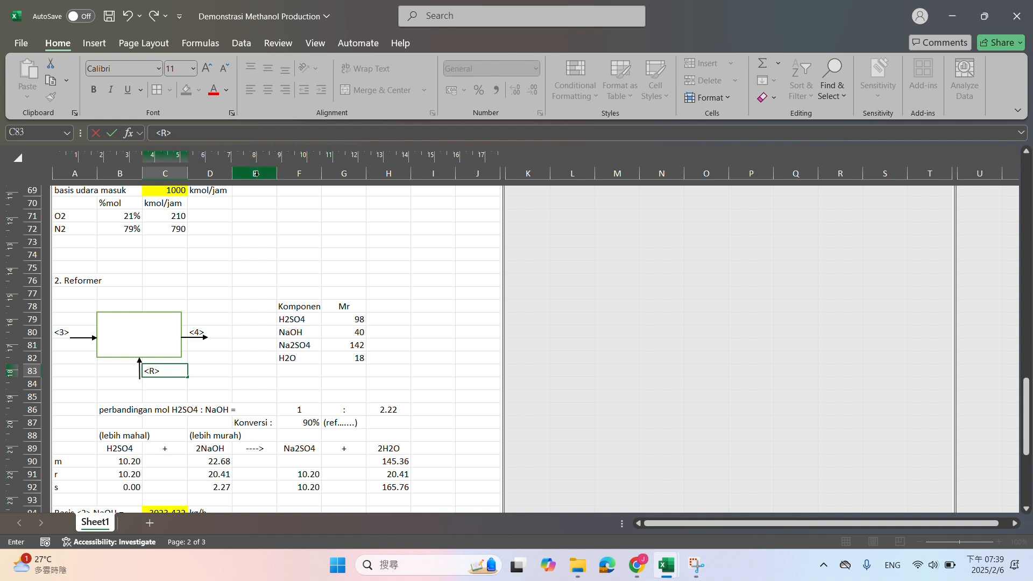
scroll(252, 190, up, 20)
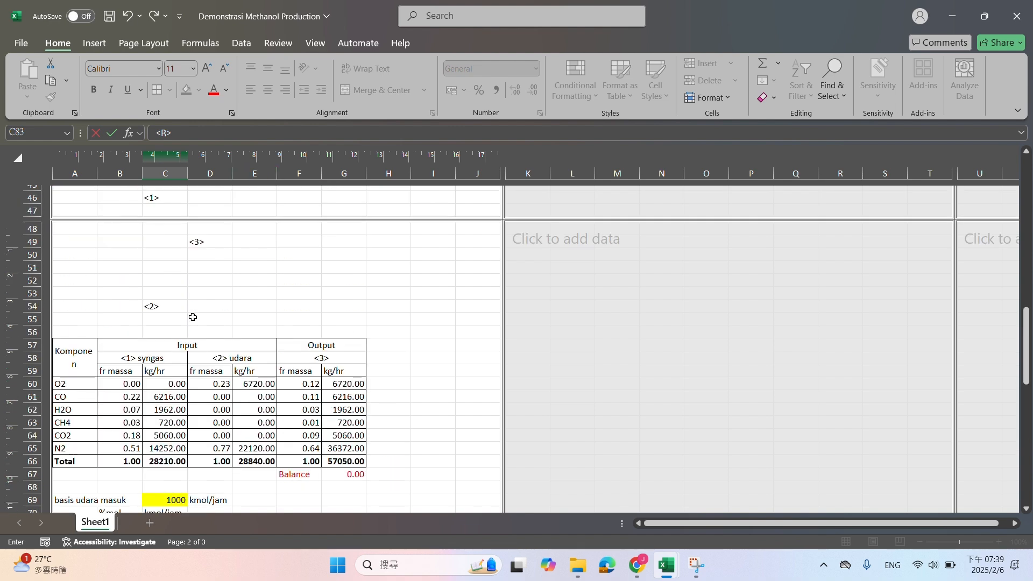
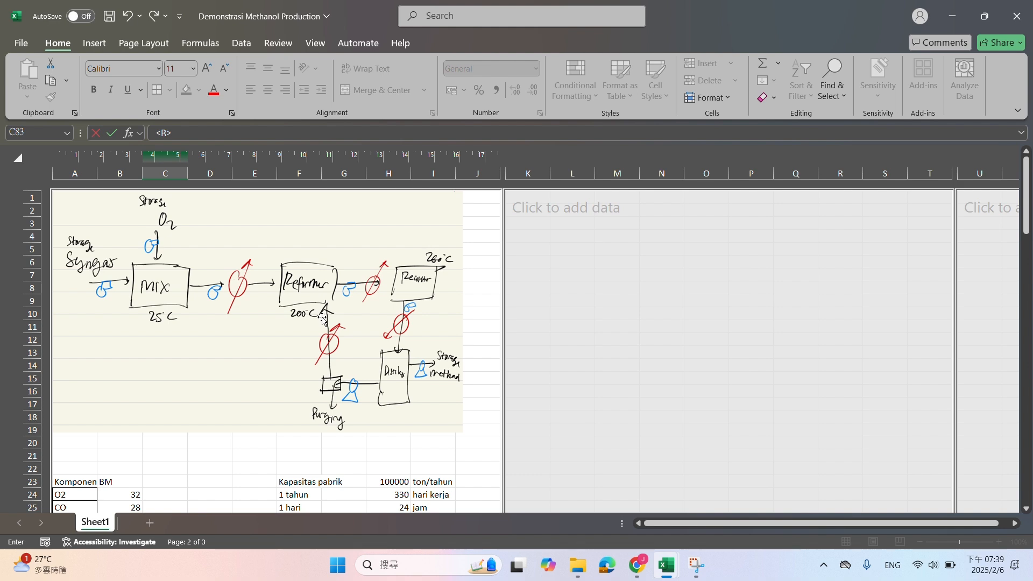
Clear the template's component and Mr table in F78:G83 beside the reformer box
scroll(322, 319, down, 20)
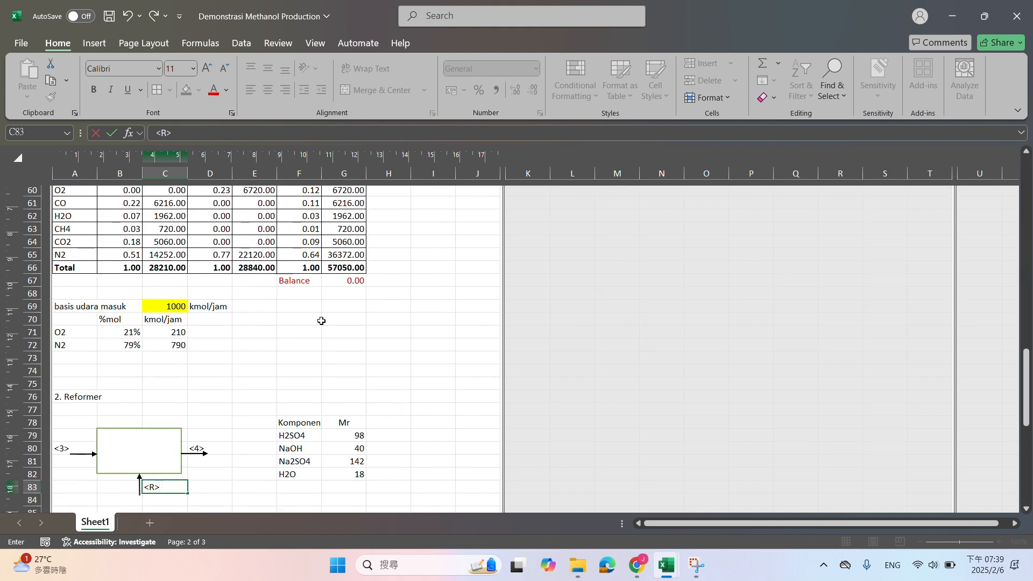
scroll(321, 321, down, 1)
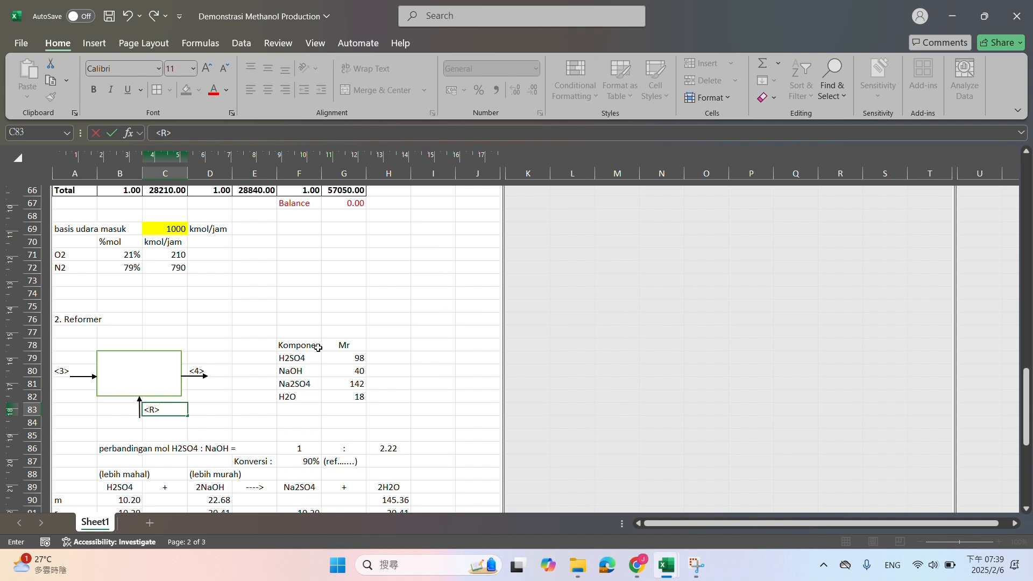
drag(316, 349, 366, 407)
key(Delete)
Check the flow sketch and feed components, and replace the reaction's reactants in B89 and D89 with CH4 and O2
scroll(374, 386, down, 2)
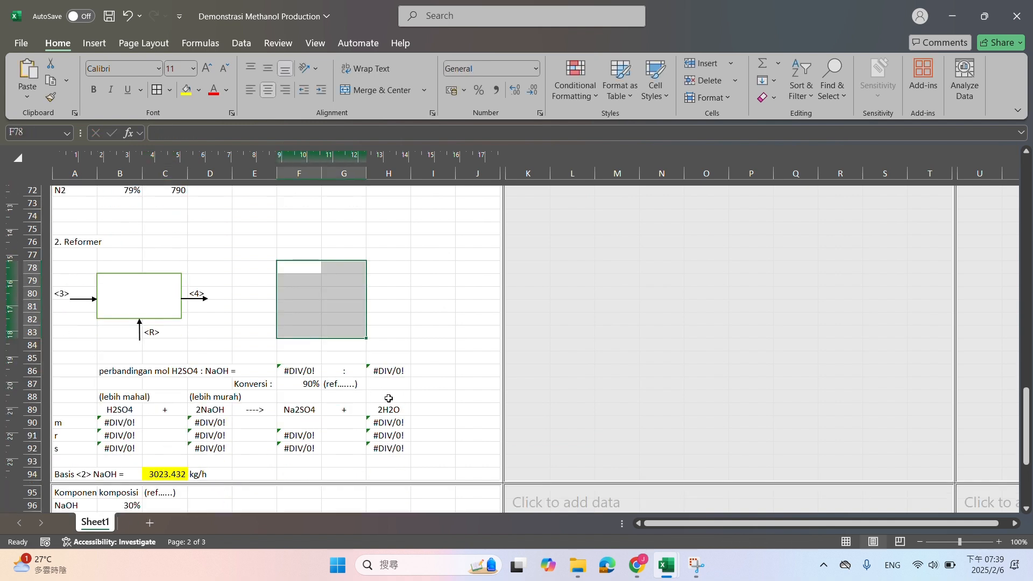
click(104, 372)
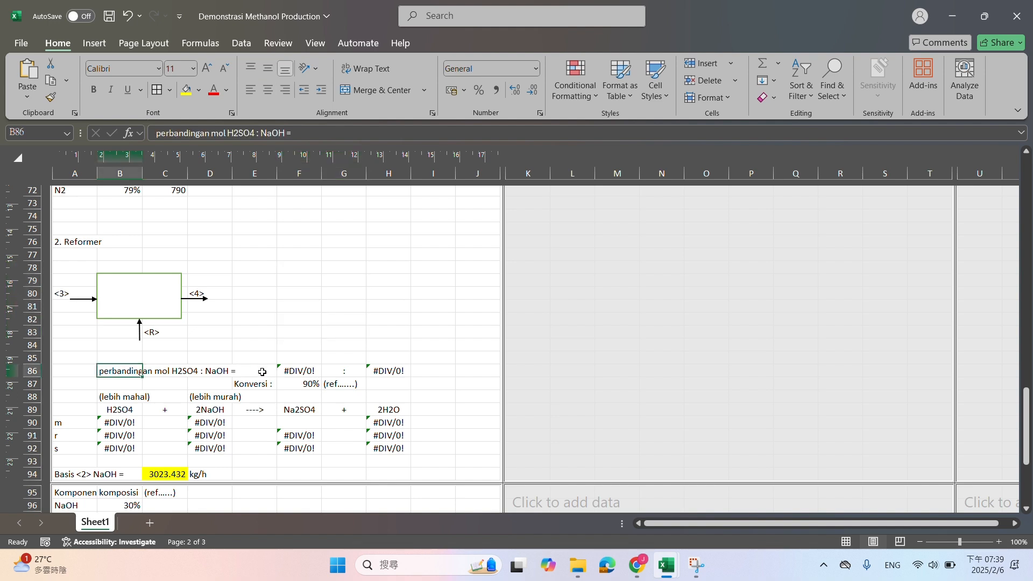
click(111, 410)
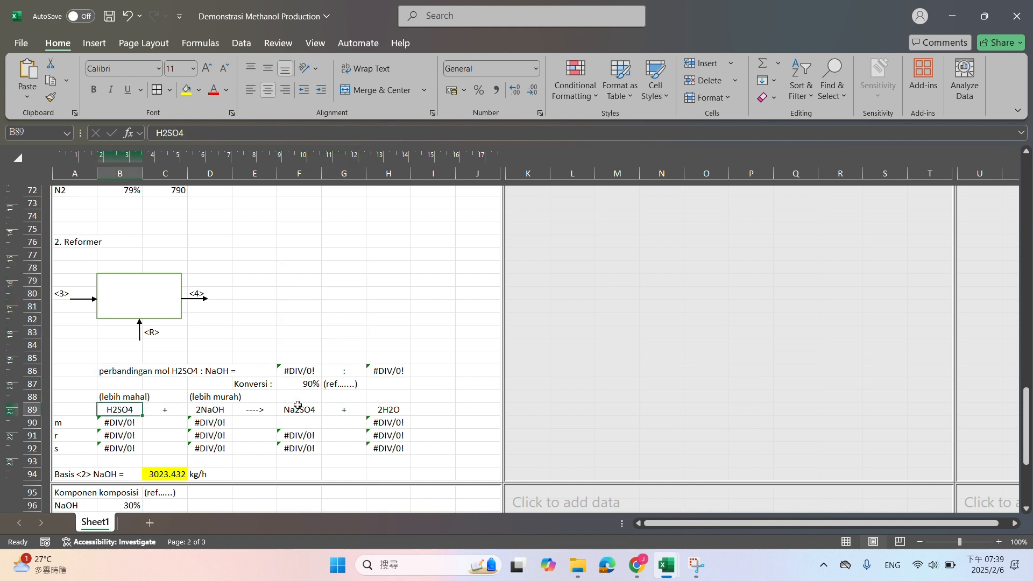
scroll(298, 405, up, 20)
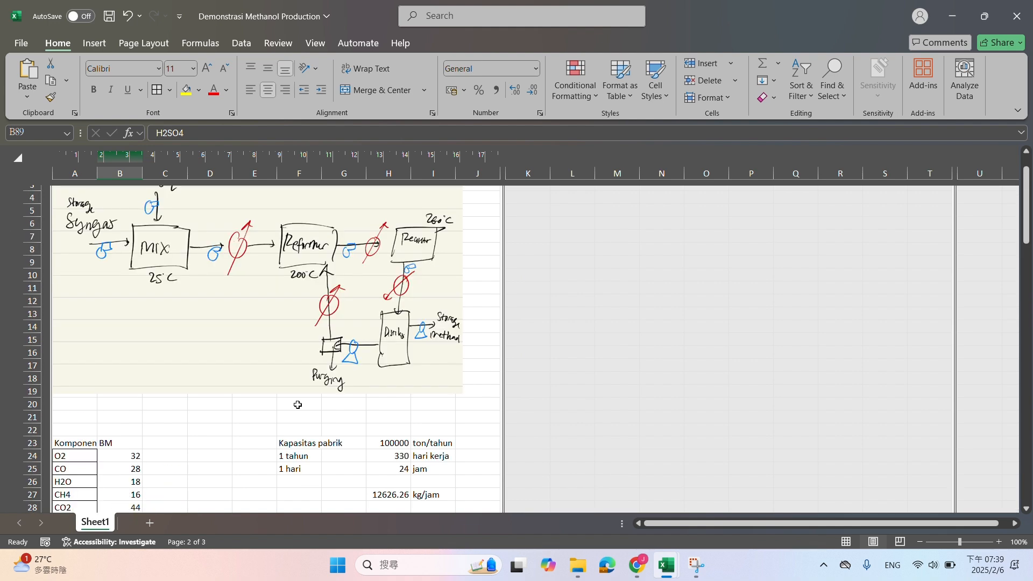
scroll(297, 405, up, 1)
scroll(259, 336, down, 3)
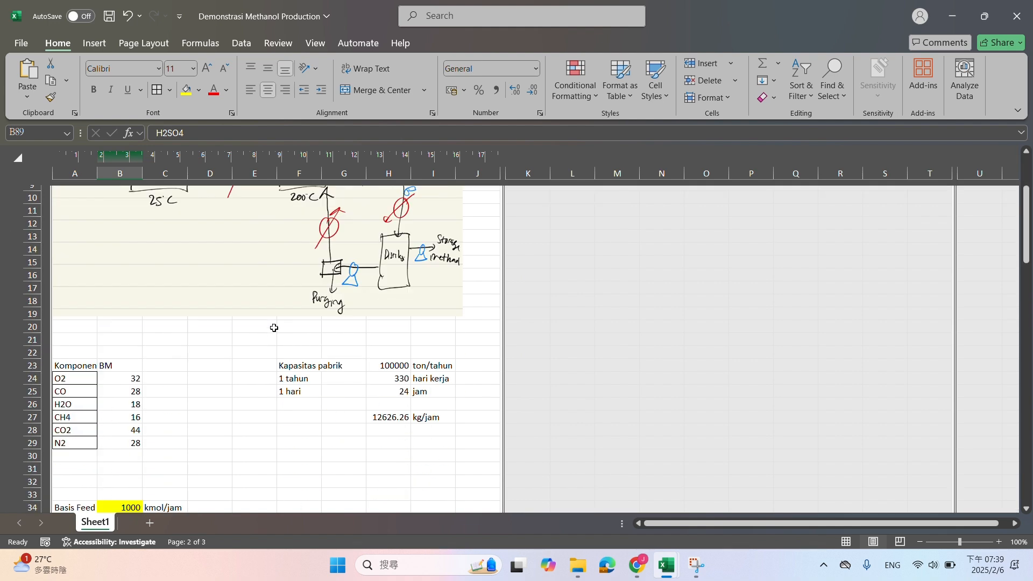
scroll(274, 328, up, 3)
scroll(152, 300, down, 10)
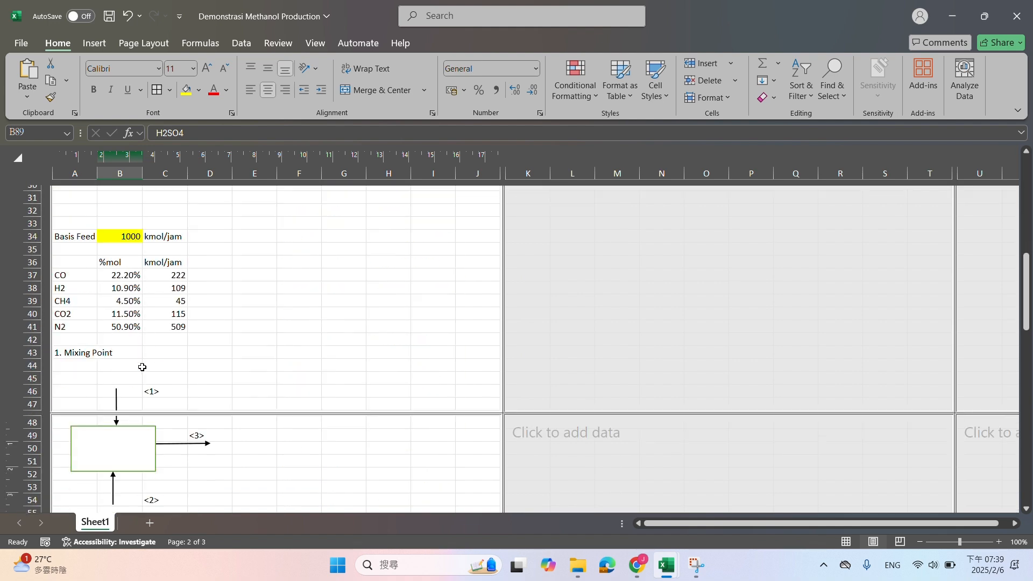
scroll(116, 307, down, 15)
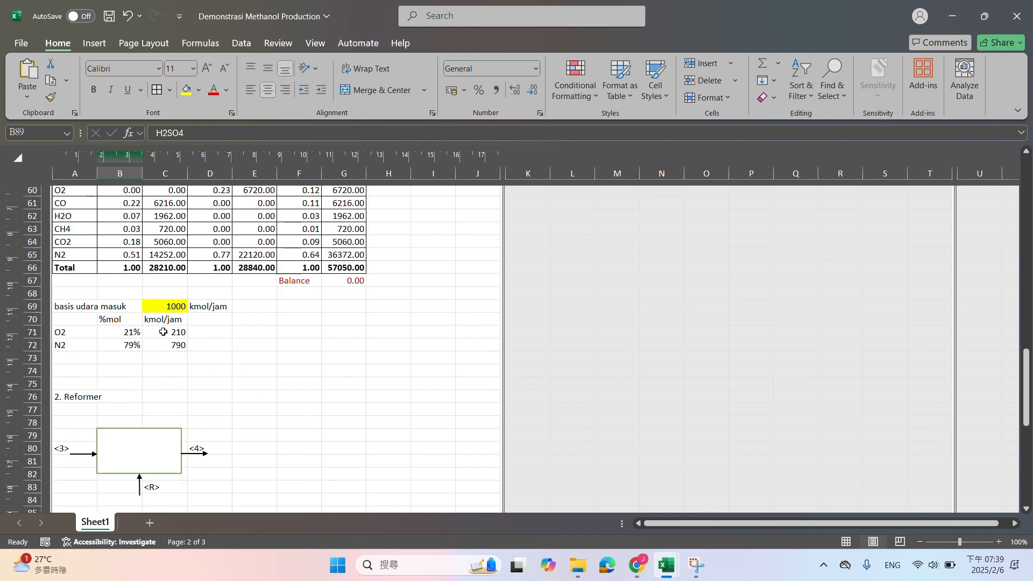
text(CH)
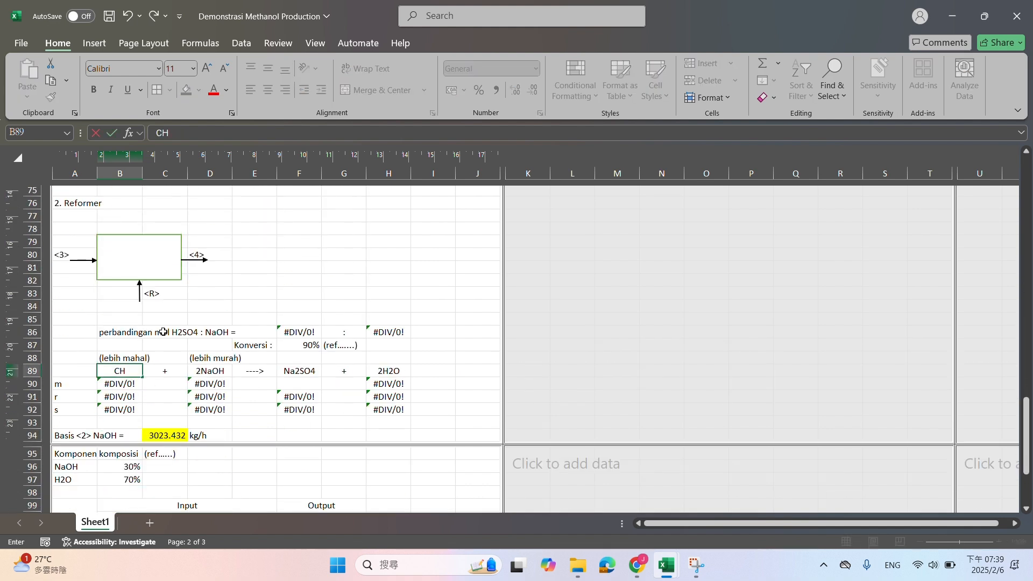
text(4)
key(Tab)
key(Tab)
text(O2)
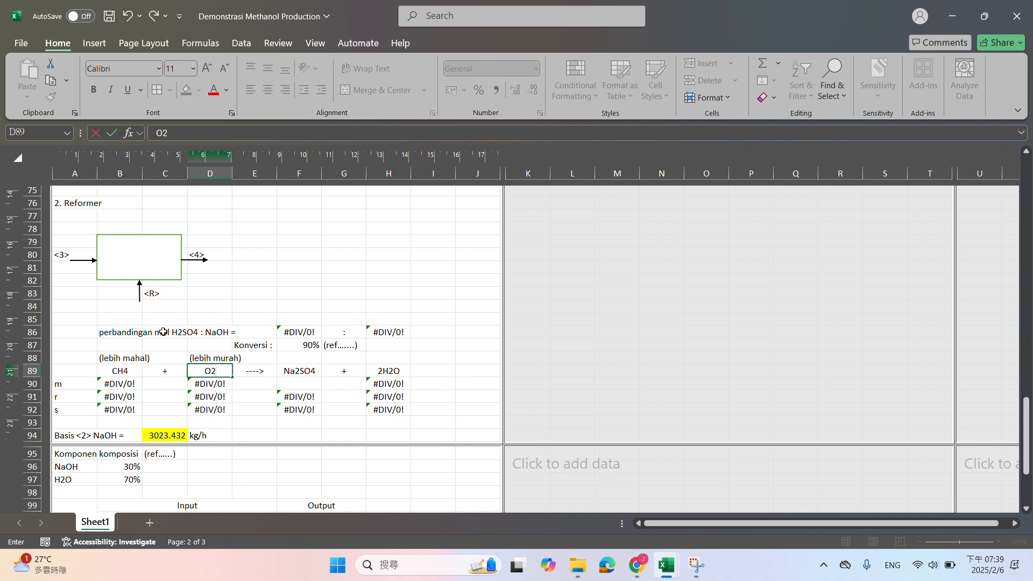
Replace the reaction's products in F89 and H89 with CO and H2
key(Tab)
key(Tab)
text(CO)
key(Tab)
key(Tab)
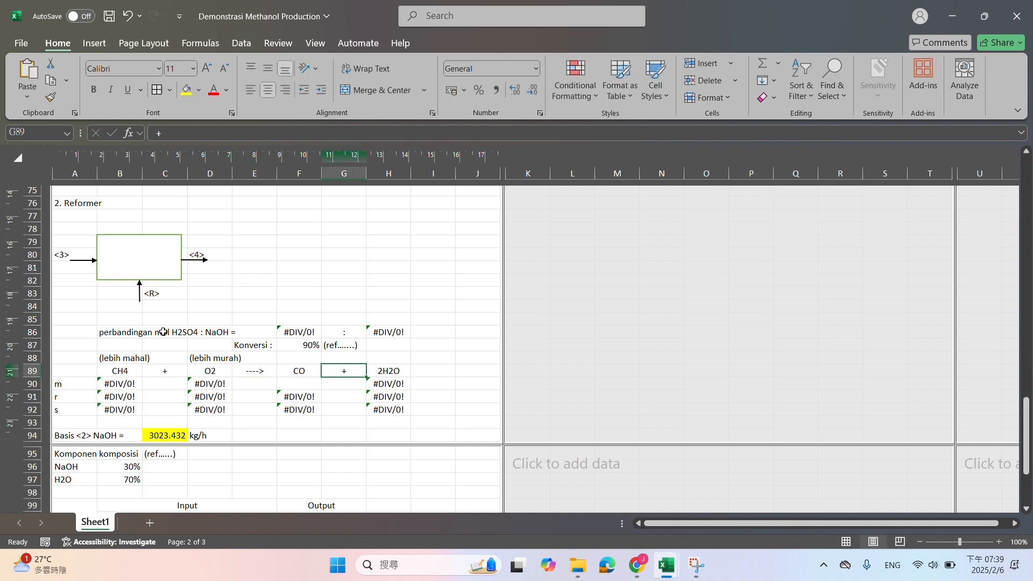
text(H1)
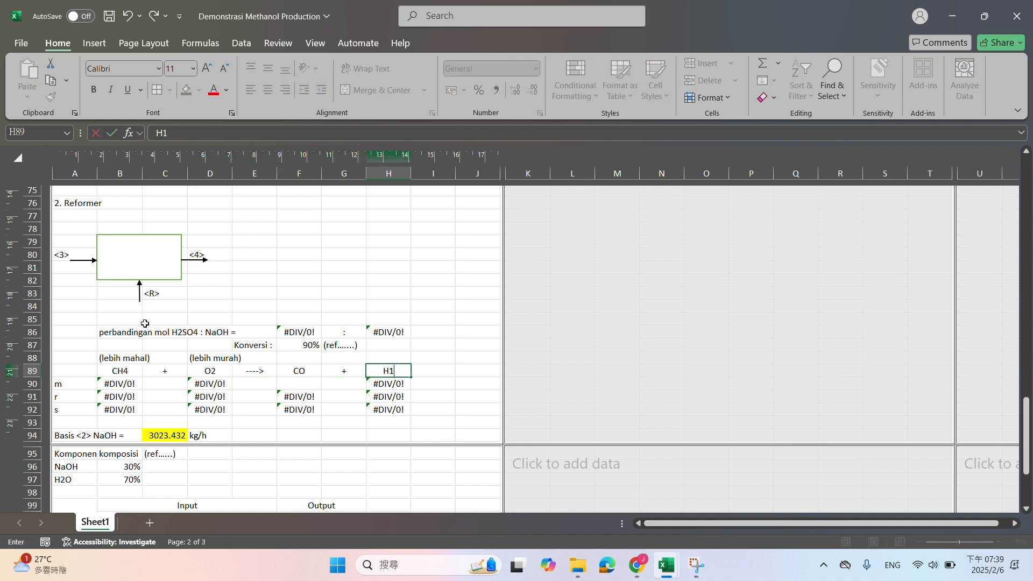
key(BackSpace)
text(2)
key(Return)
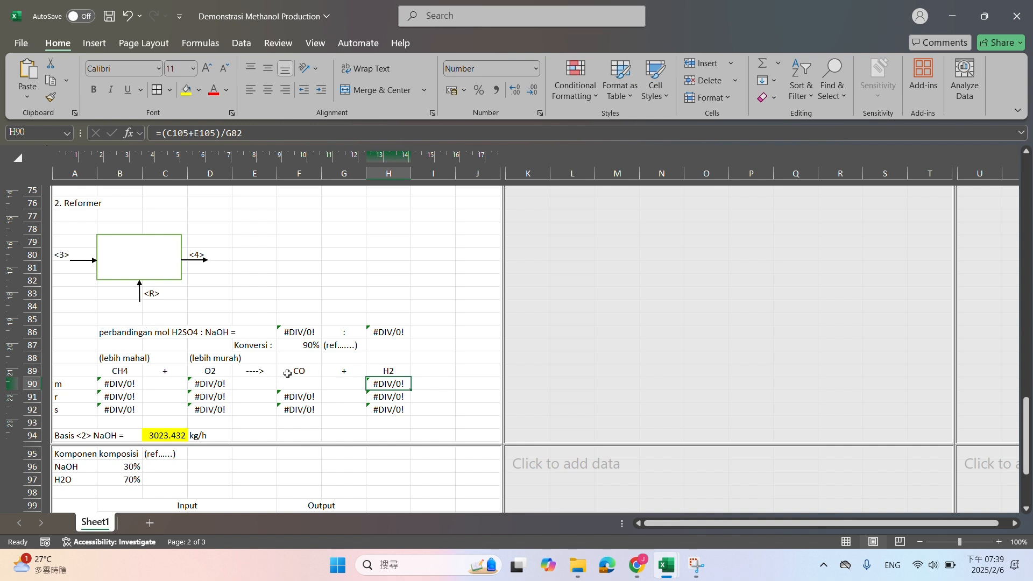
Balance the reforming reaction by adding the coefficient 2 before H2 and 1/2 before O2
click(395, 372)
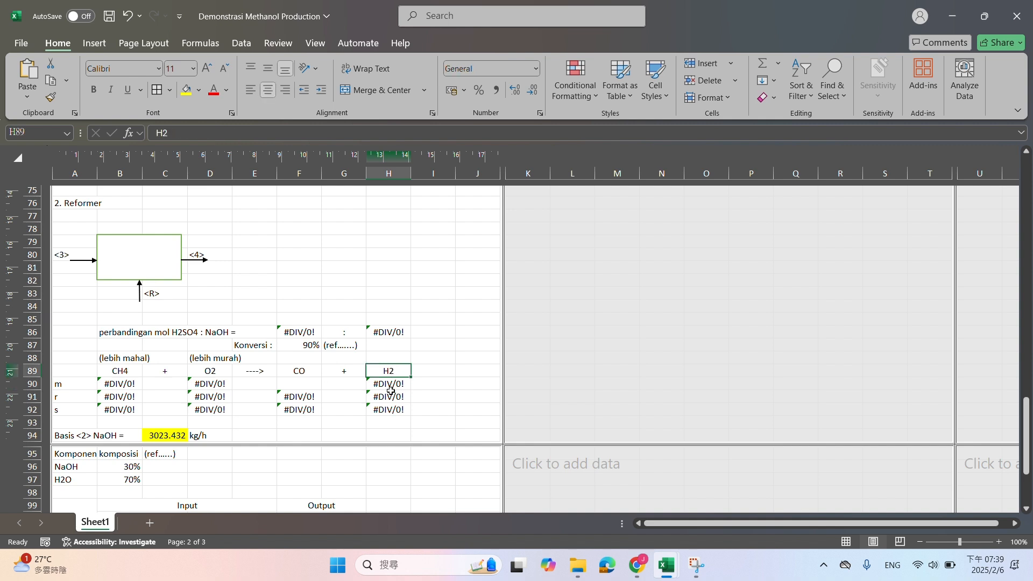
click(155, 133)
text(2)
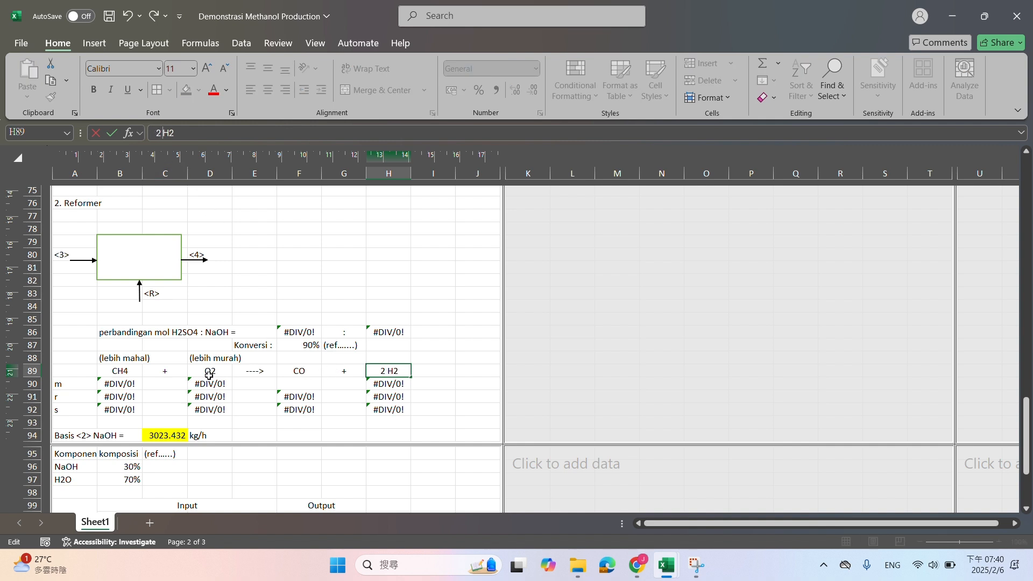
click(310, 374)
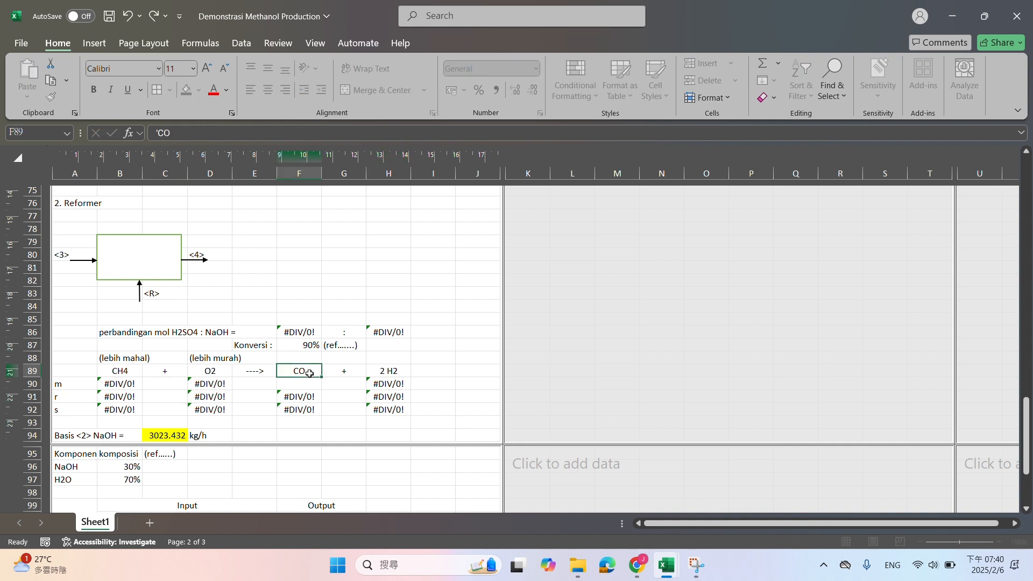
click(196, 371)
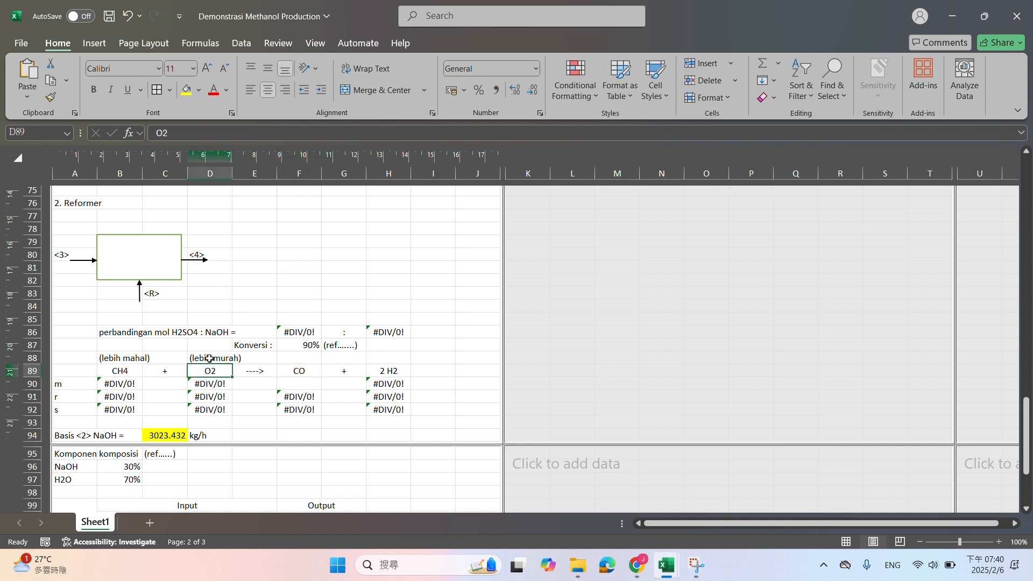
click(155, 133)
text(1/2)
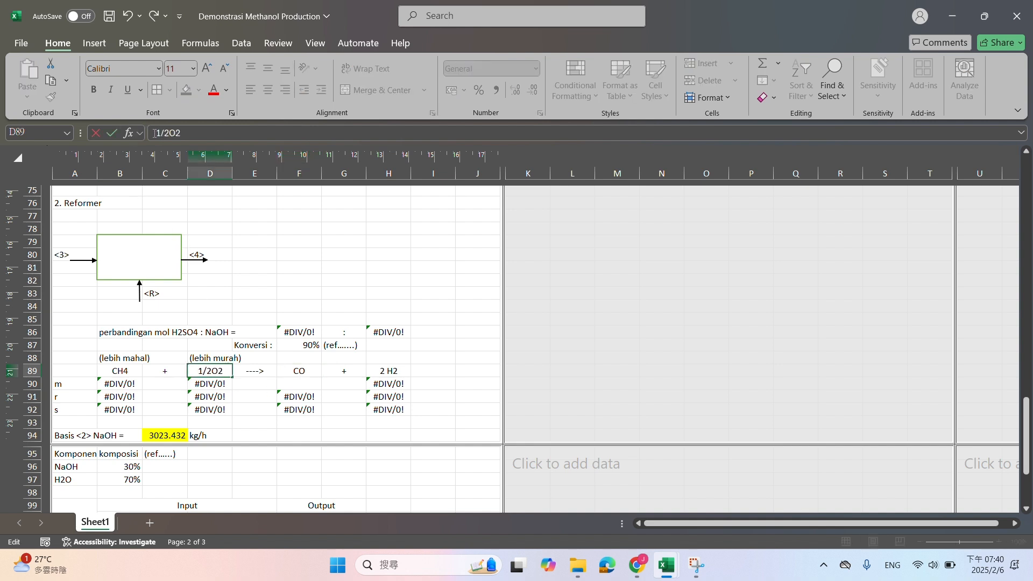
key(Return)
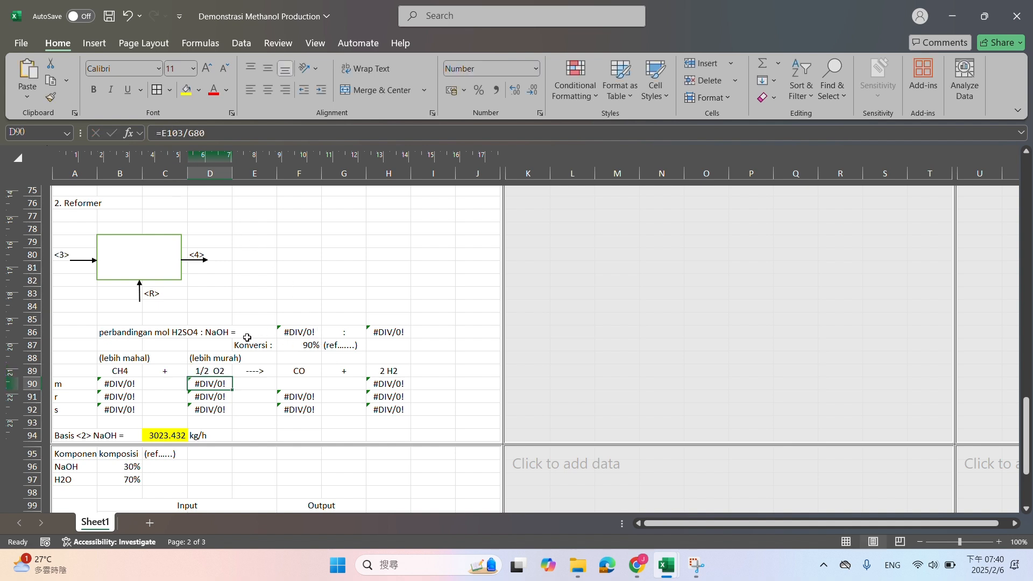
click(126, 332)
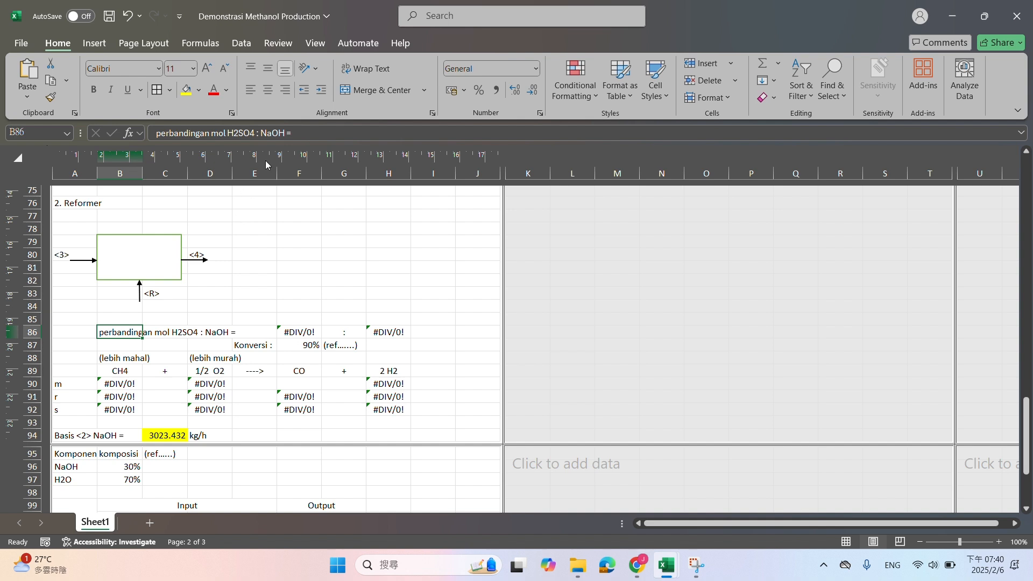
click(296, 133)
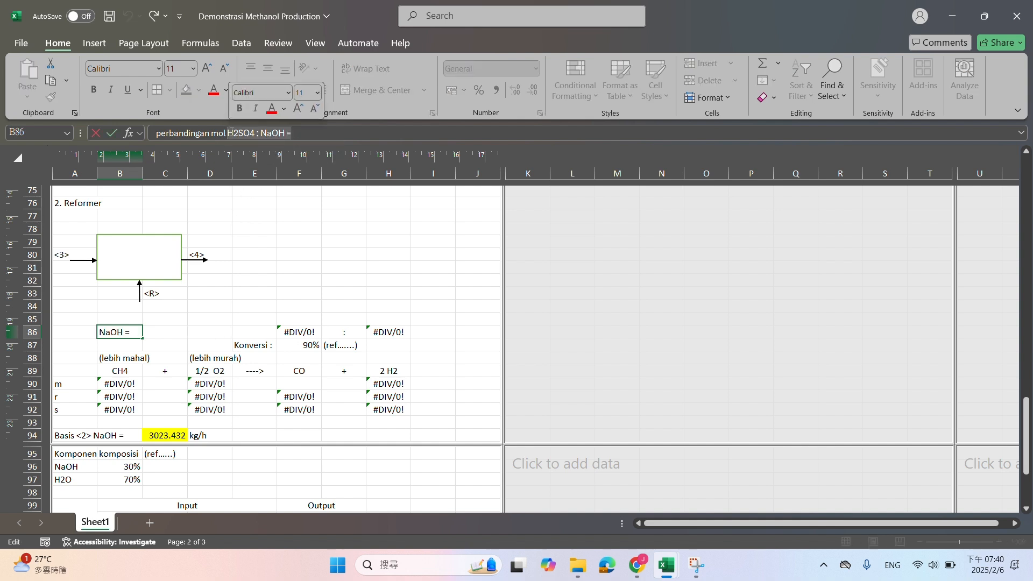
click(253, 323)
drag(103, 331, 454, 335)
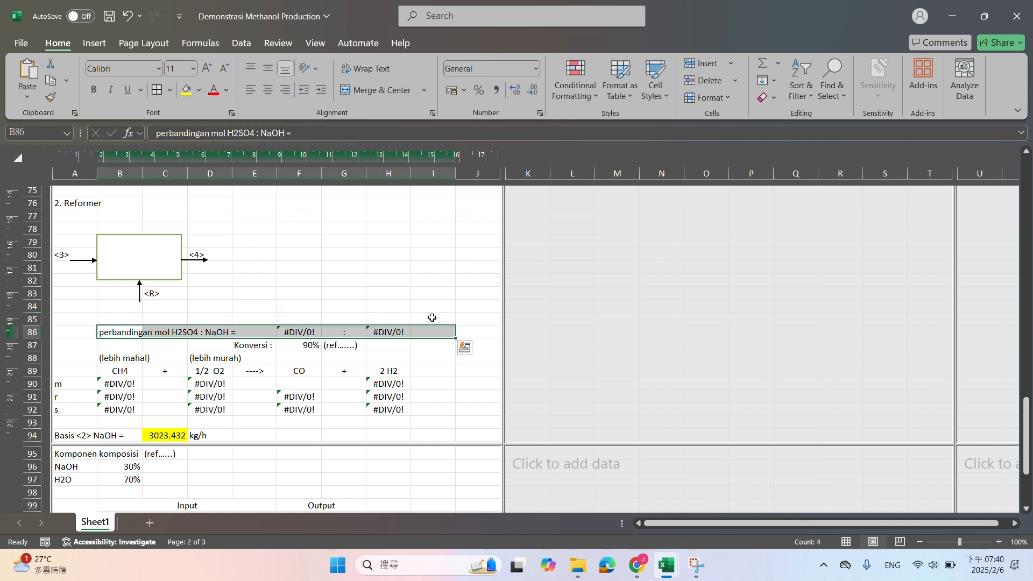
key(Delete)
click(409, 310)
key(ctrl+z)
scroll(288, 256, up, 3)
drag(70, 315, 57, 228)
scroll(477, 456, down, 6)
scroll(120, 253, up, 1)
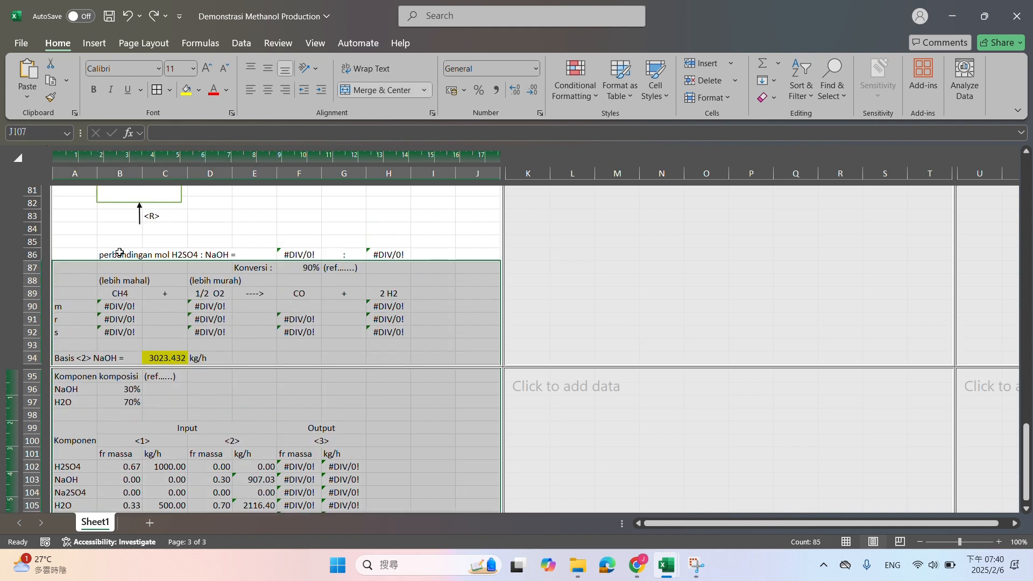
scroll(119, 253, up, 3)
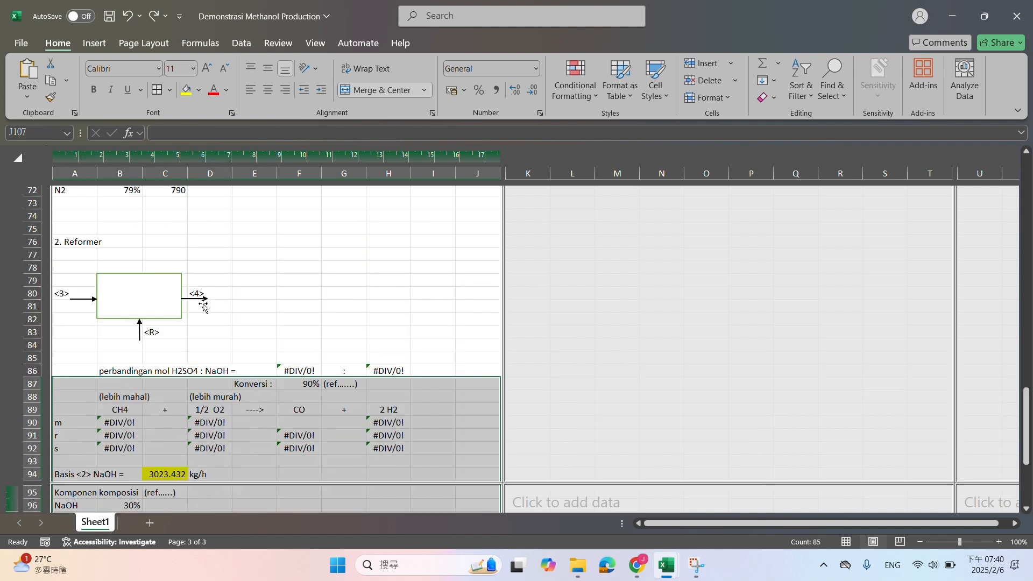
Change the mole ratio label in B86 to "perbandingan mol CH4 : O2 ="
click(122, 370)
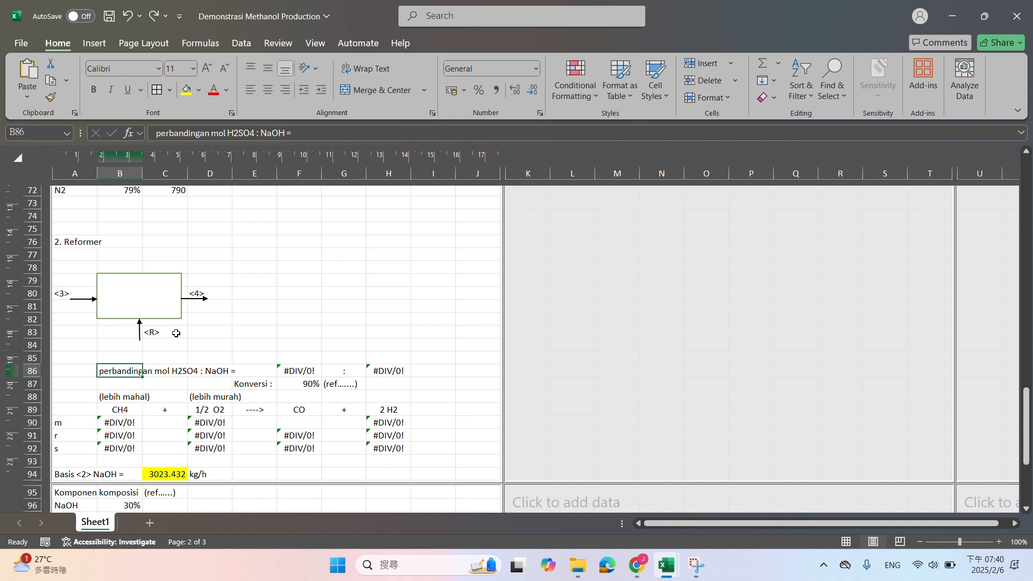
click(296, 133)
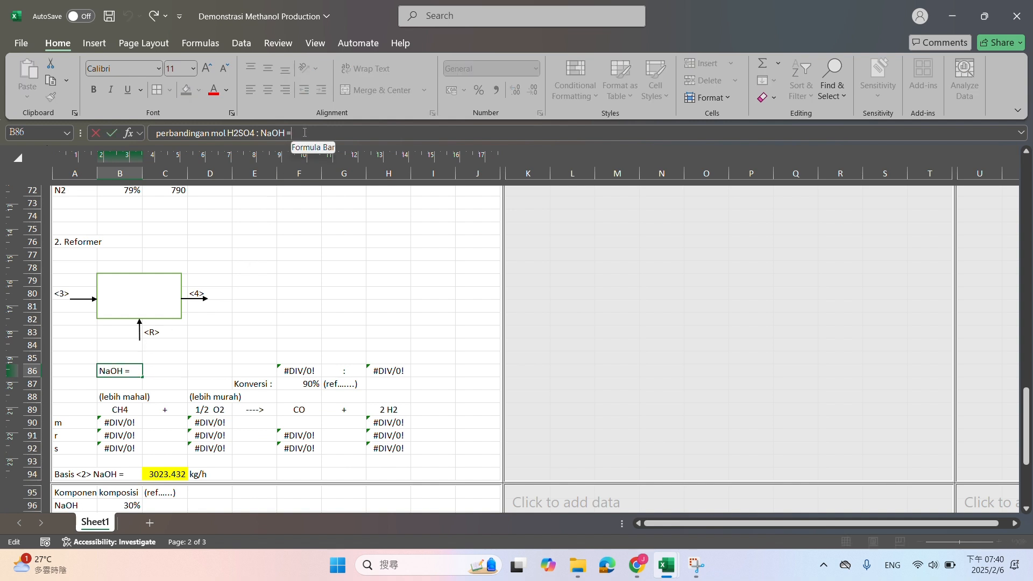
drag(250, 133, 229, 137)
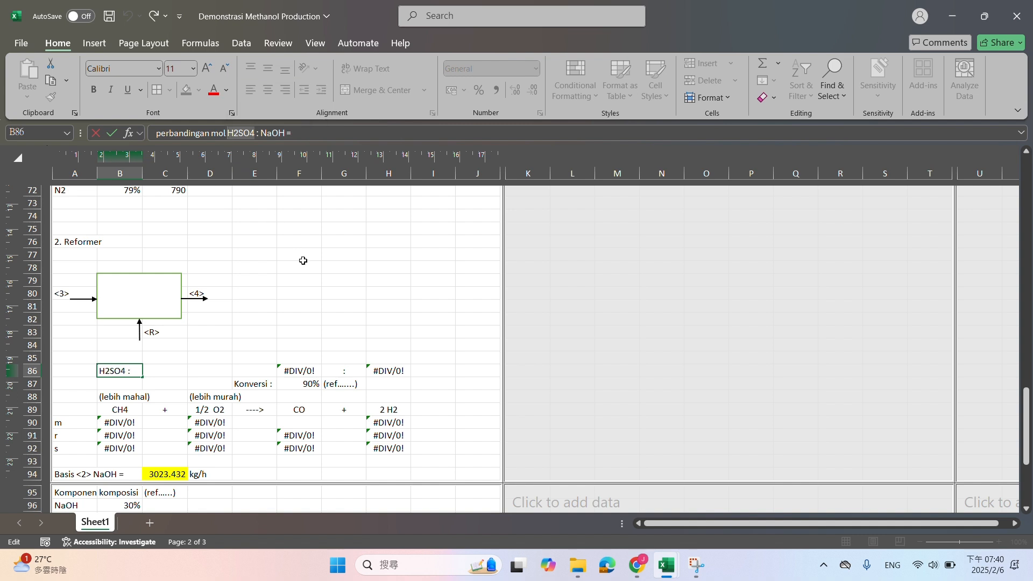
text(CH4)
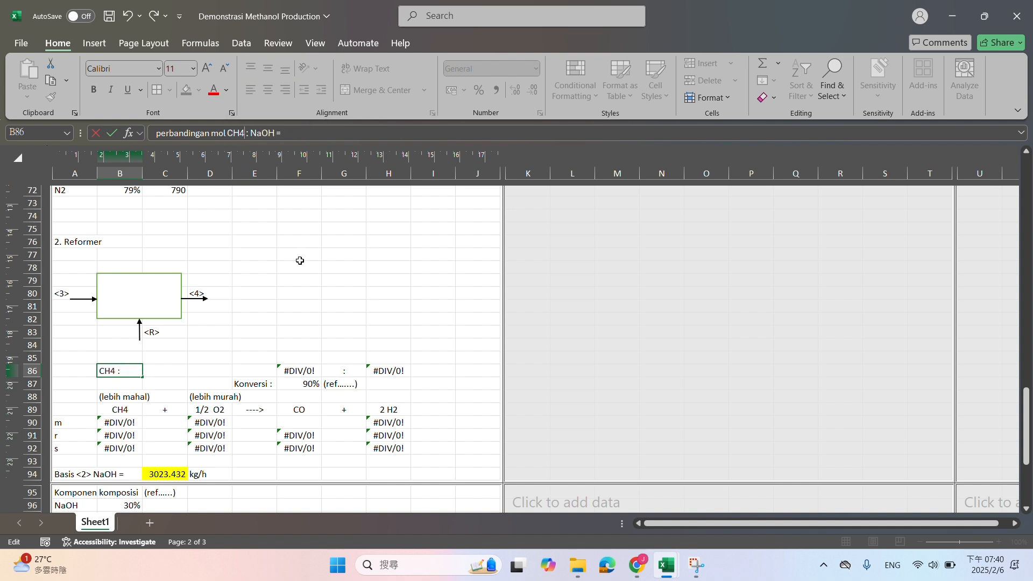
drag(252, 134, 274, 135)
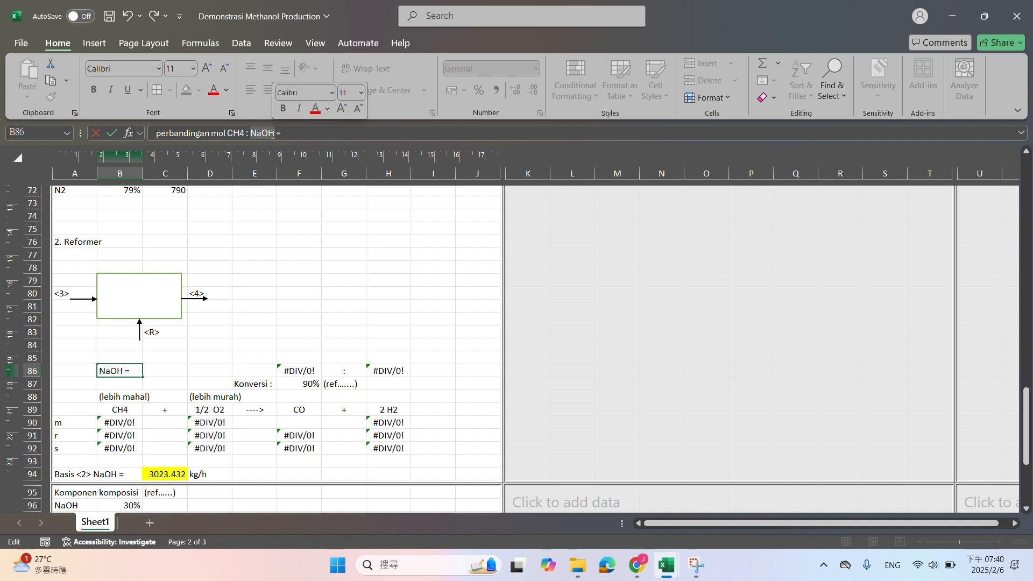
text(O2)
click(295, 240)
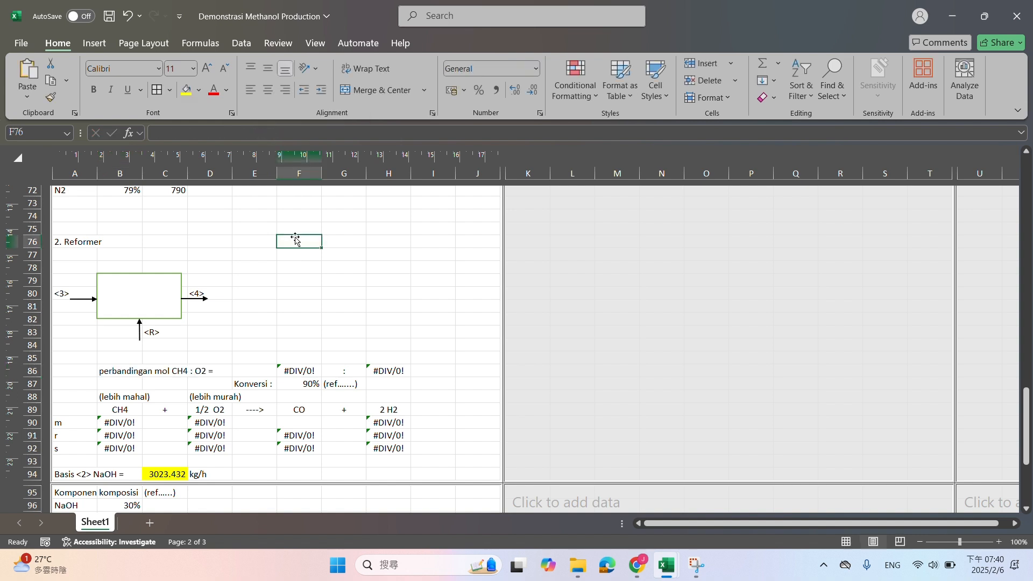
Examine the formulas behind the mole ratio in F86 and the initial CH4 moles in B90, including the table they reference
click(285, 371)
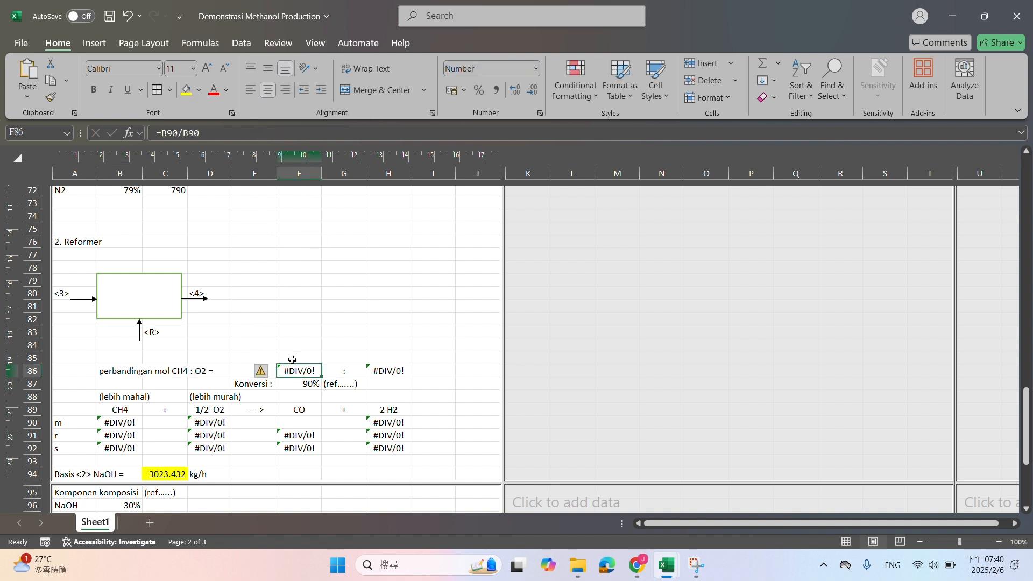
click(206, 132)
key(Escape)
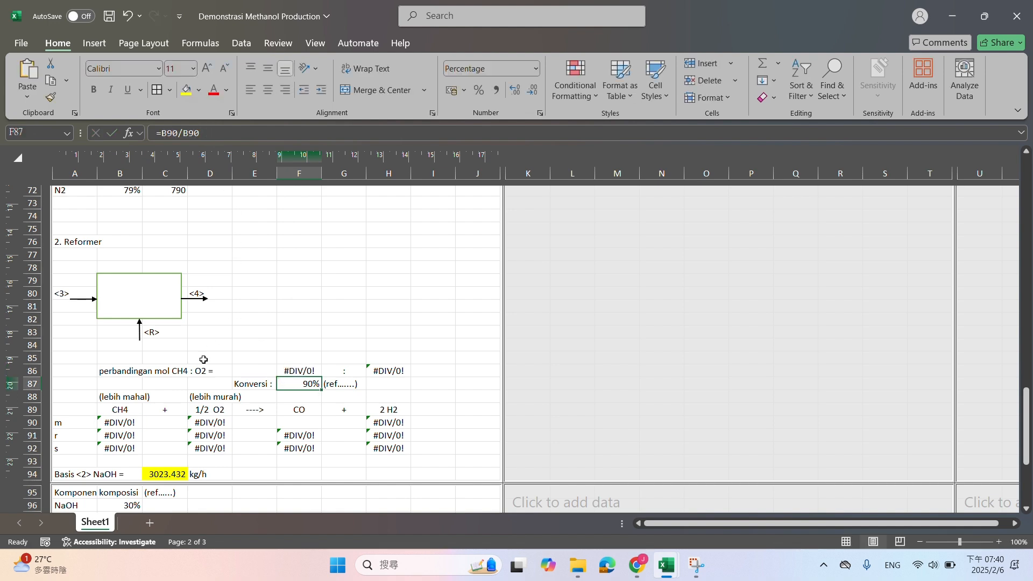
click(116, 423)
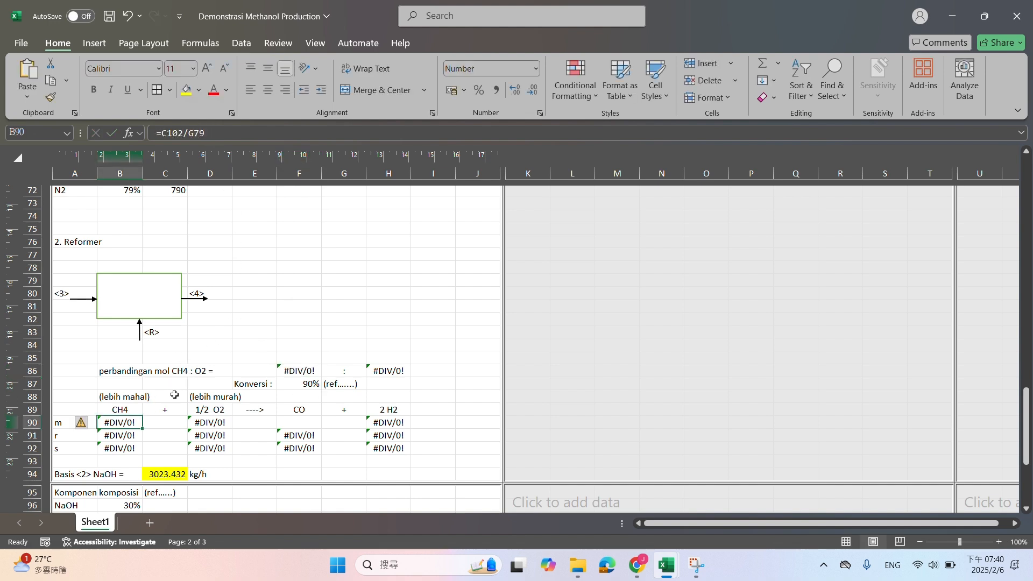
scroll(232, 370, up, 5)
scroll(232, 371, down, 8)
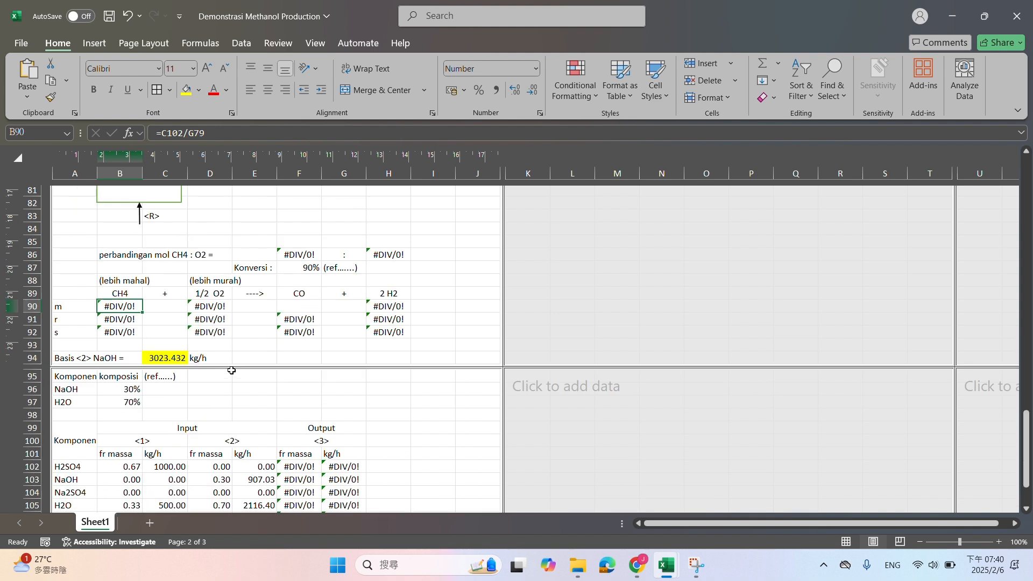
Change the first input stream header of the component table, in B100, to <3>
scroll(232, 370, down, 3)
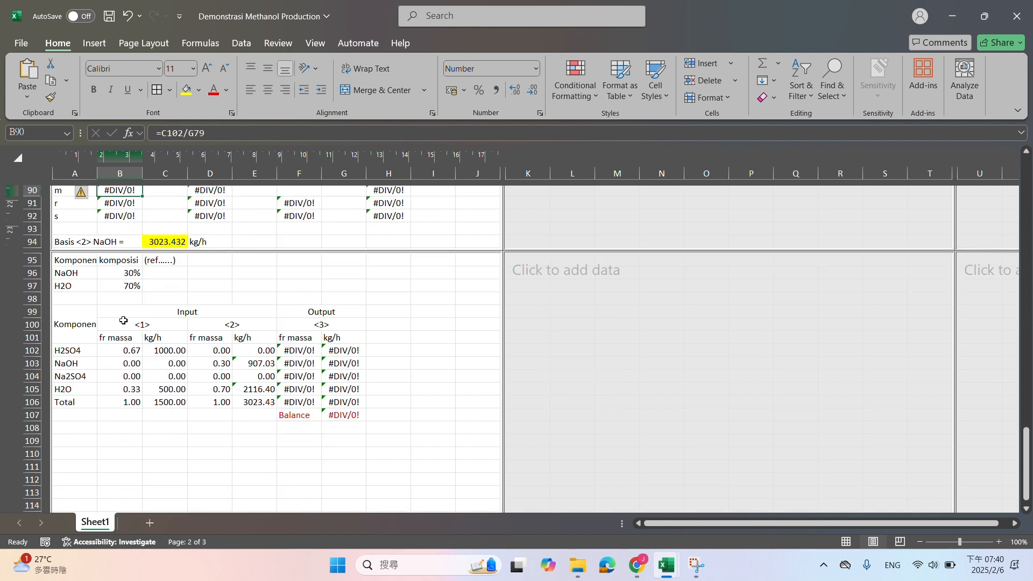
click(94, 323)
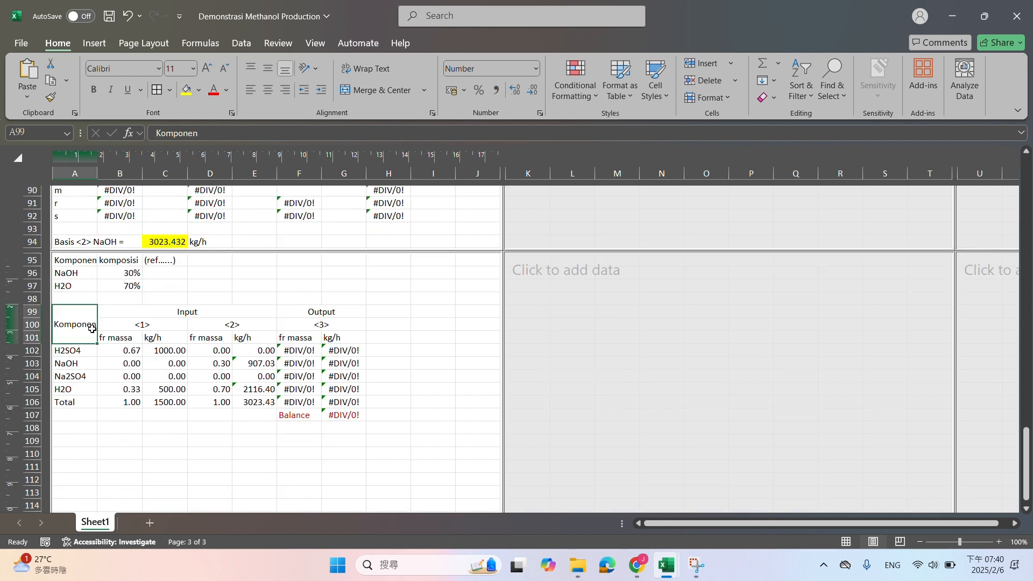
click(157, 328)
scroll(255, 326, up, 5)
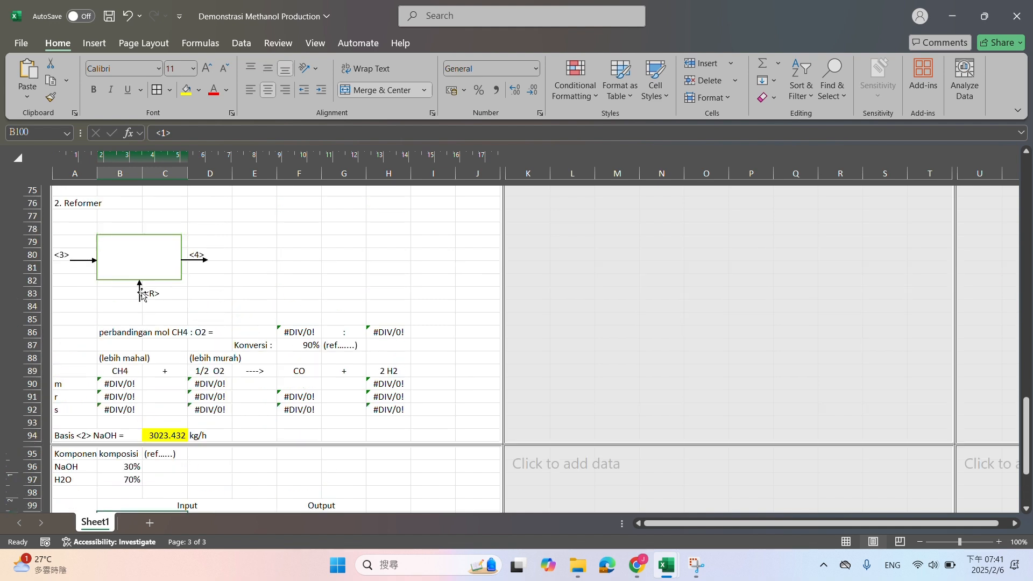
scroll(79, 253, down, 3)
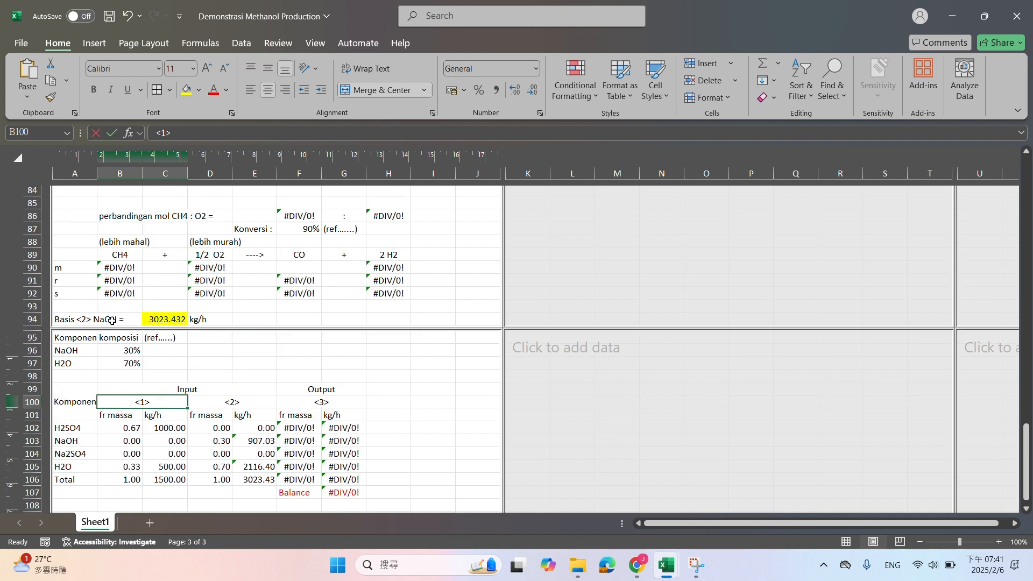
text(<3>)
key(Tab)
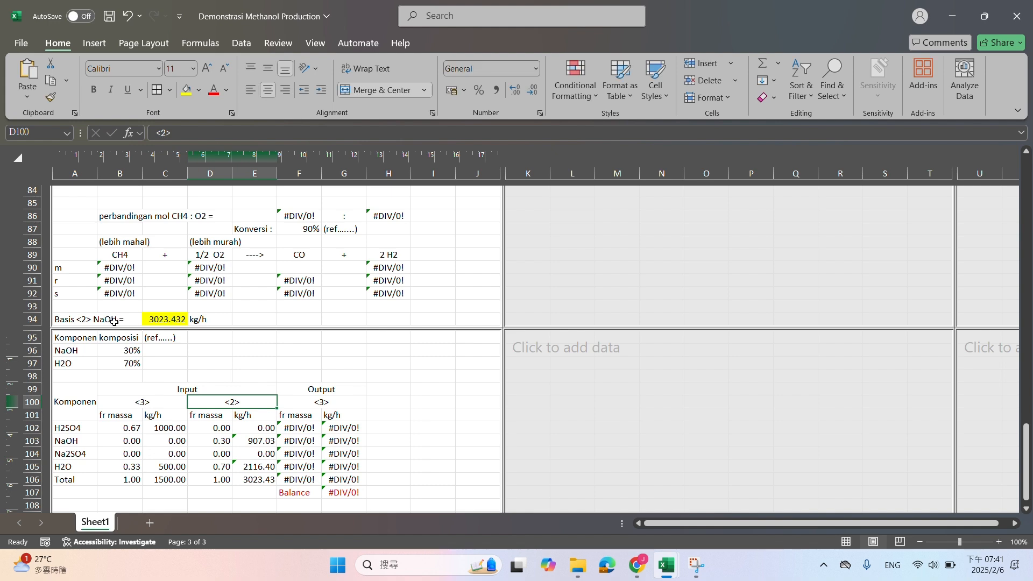
Rename the second input stream header in D100 to <R> and the output stream header in F100 to <4>
scroll(118, 323, up, 2)
text(<R)
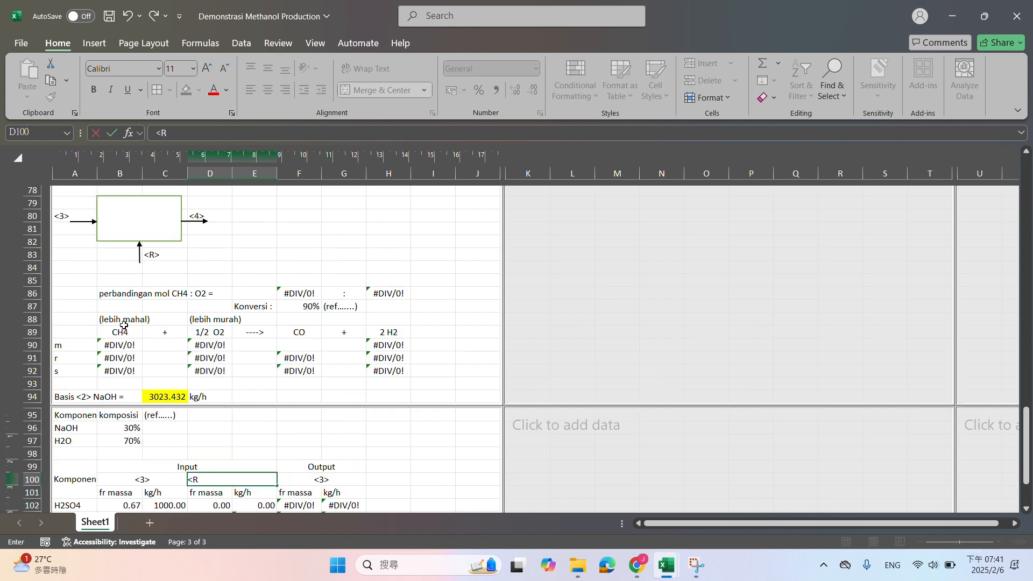
key(Tab)
text(<)
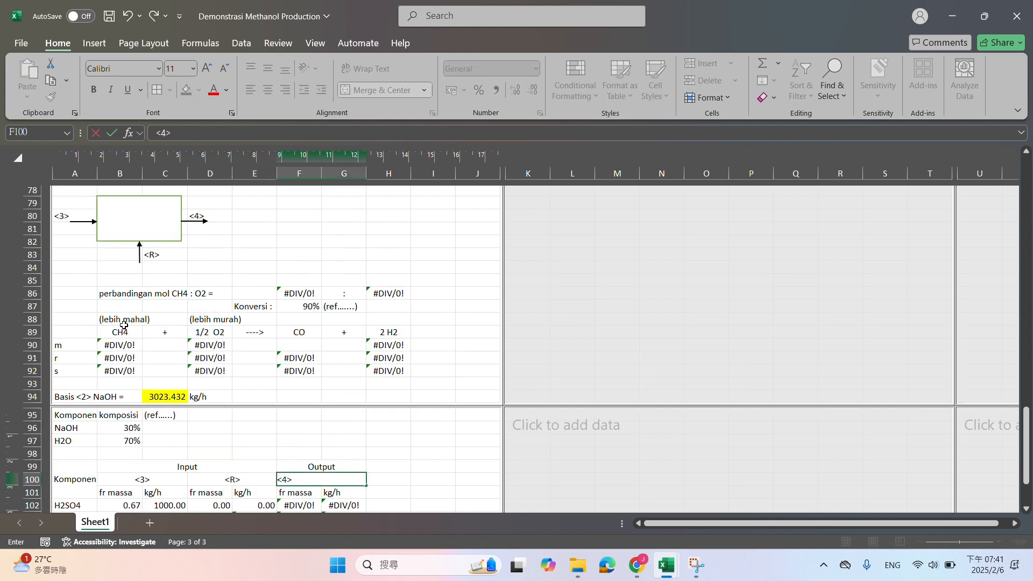
text(4>)
key(Return)
Insert four blank rows above the H2SO4 row of the Reformer component table, at rows 102 to 105
scroll(145, 357, down, 4)
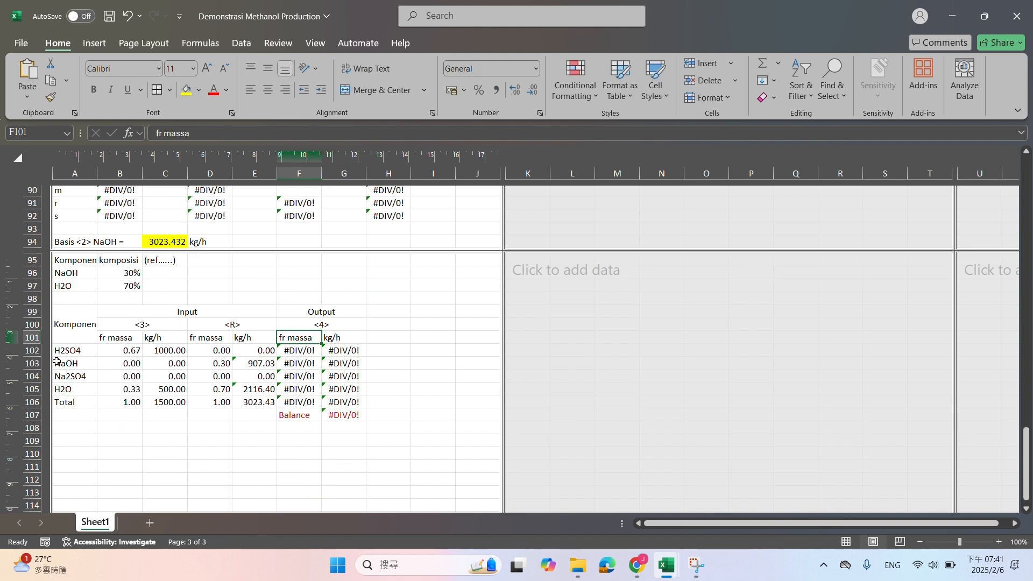
drag(37, 352, 38, 393)
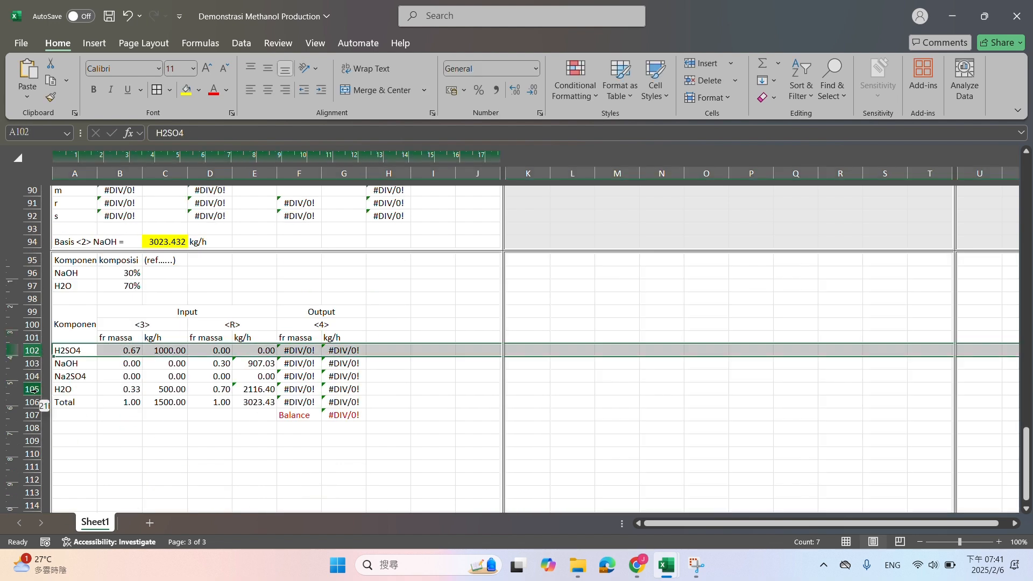
scroll(146, 378, up, 3)
scroll(146, 379, up, 10)
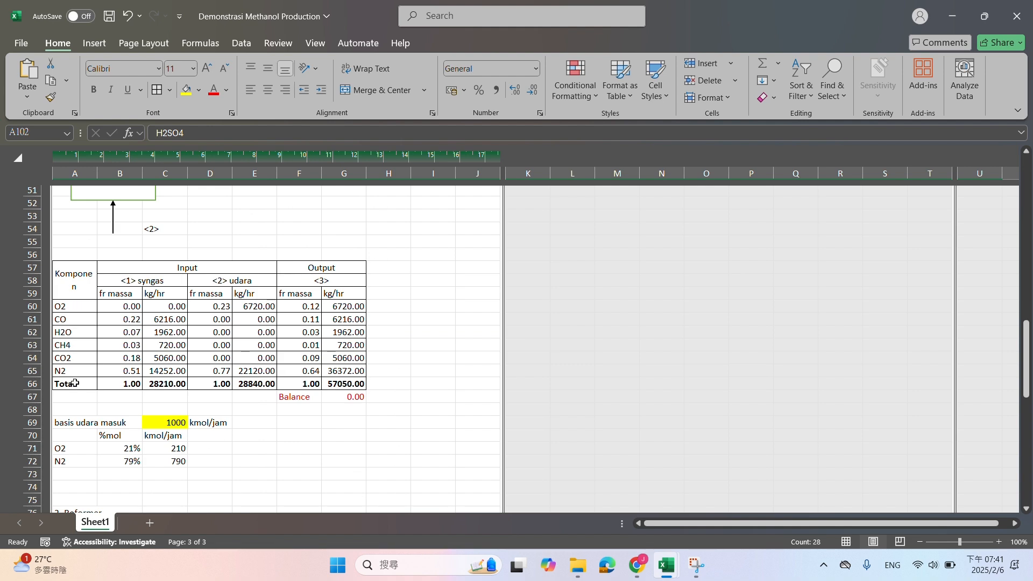
scroll(78, 394, down, 9)
scroll(78, 394, down, 3)
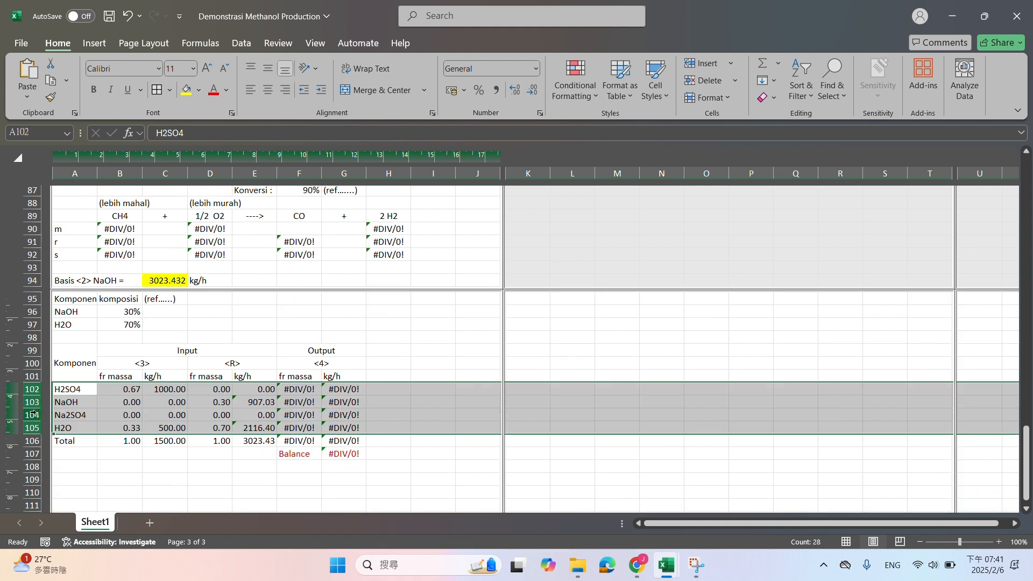
right_click(32, 415)
click(64, 286)
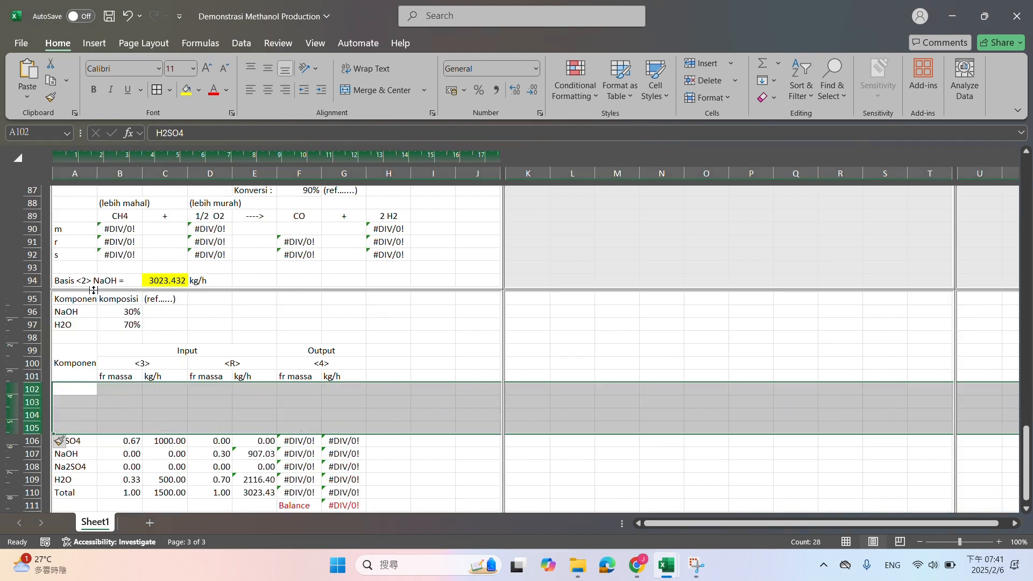
Copy the component names O2 to N2 from A60:A65 into the Reformer table starting at A102
scroll(209, 366, up, 6)
scroll(209, 366, up, 7)
drag(78, 347, 77, 415)
key(ctrl+c)
scroll(124, 381, down, 14)
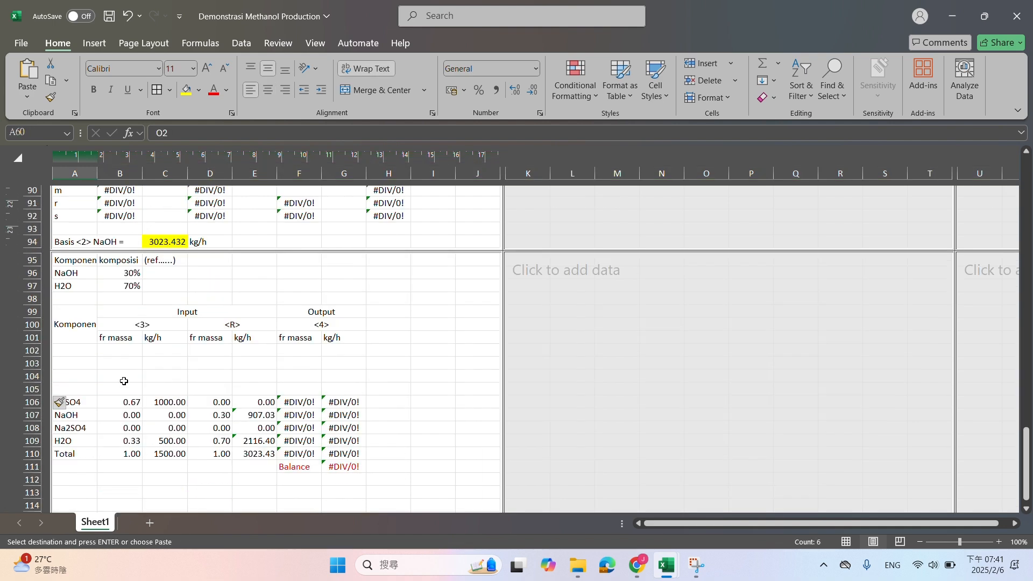
click(72, 356)
key(ctrl+v)
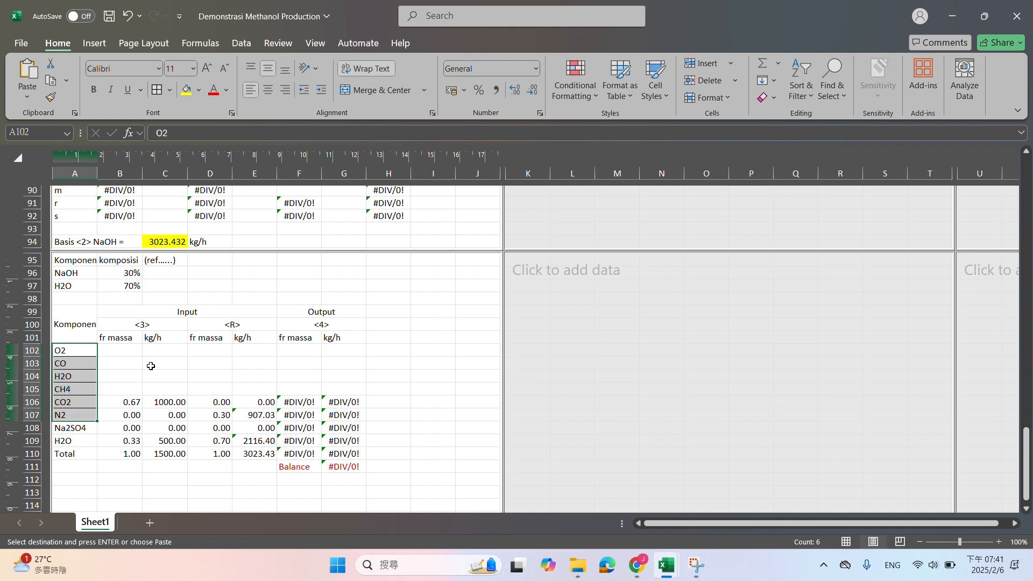
Replace the component name Na2SO4 in A108 with H2
scroll(151, 366, up, 3)
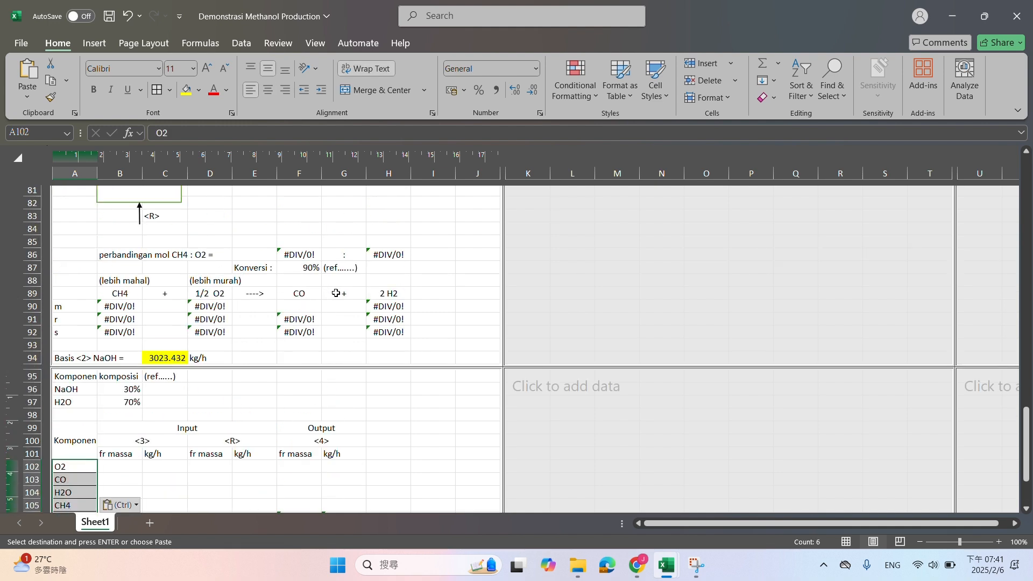
scroll(385, 293, down, 5)
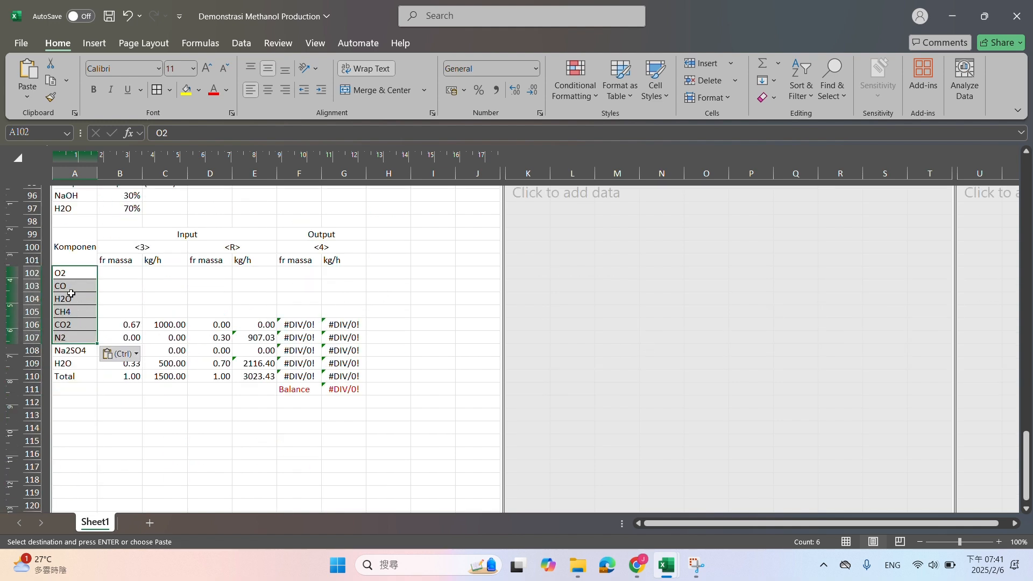
click(73, 351)
text(H2O)
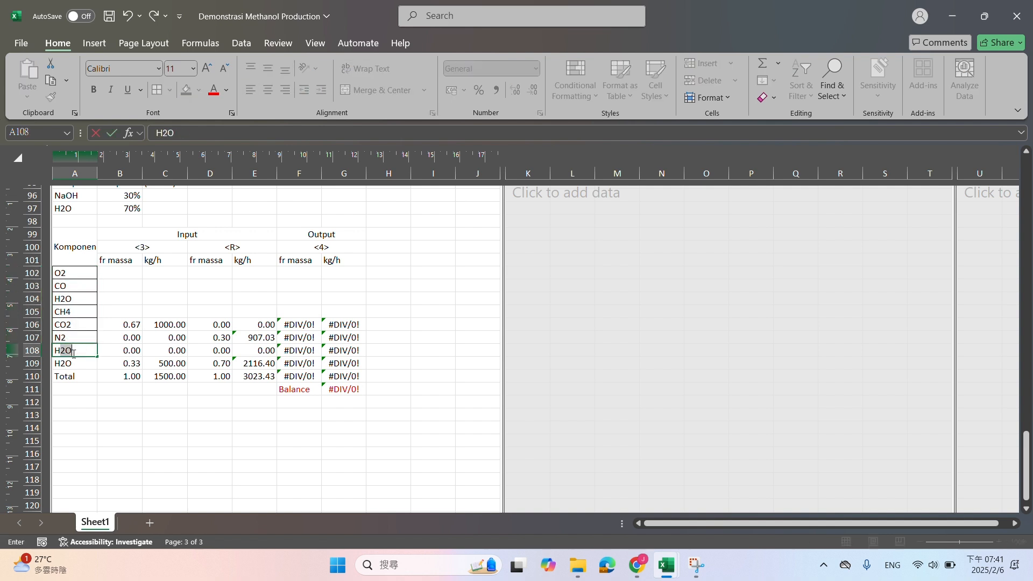
text(2)
key(BackSpace)
key(Return)
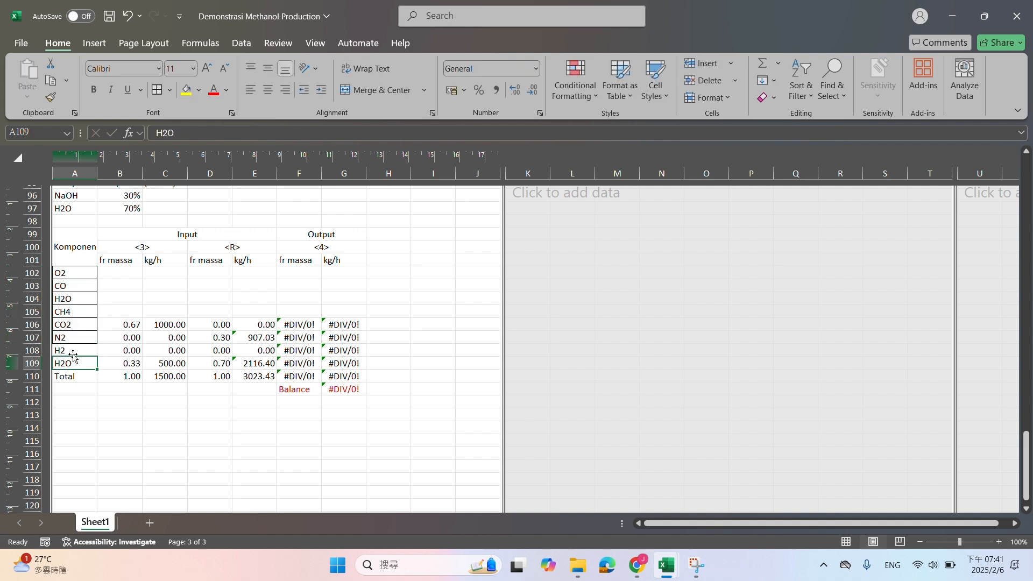
Delete the leftover H2O row 109 between H2 and Total
click(34, 364)
right_click(33, 364)
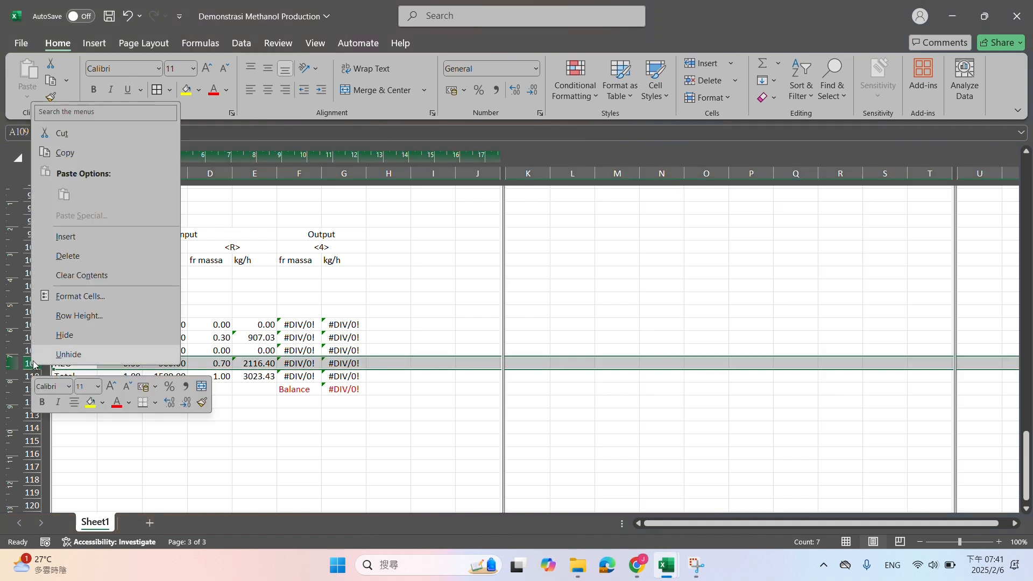
click(67, 256)
click(179, 304)
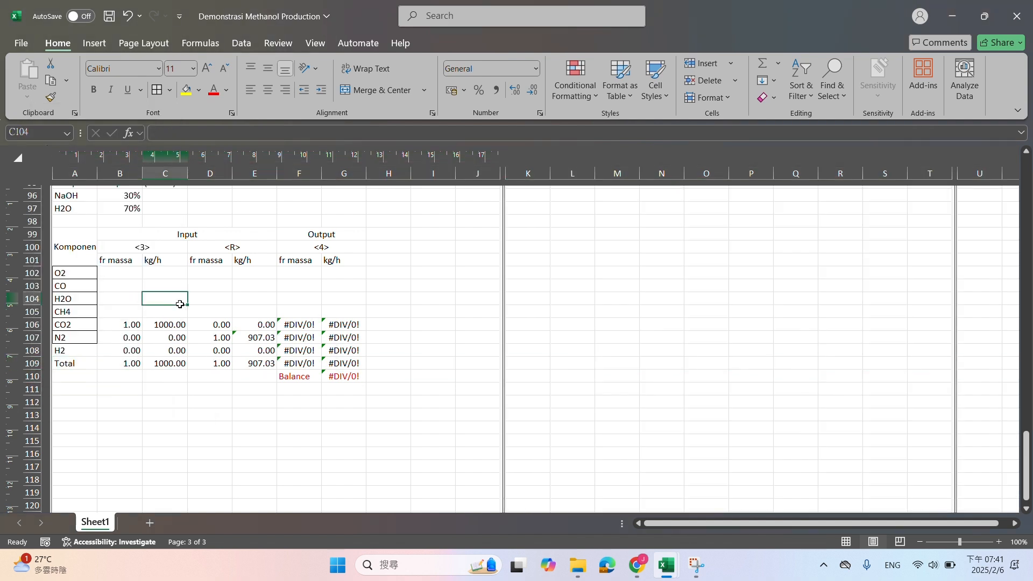
Apply all borders to the Reformer component table, A99:G109
click(177, 276)
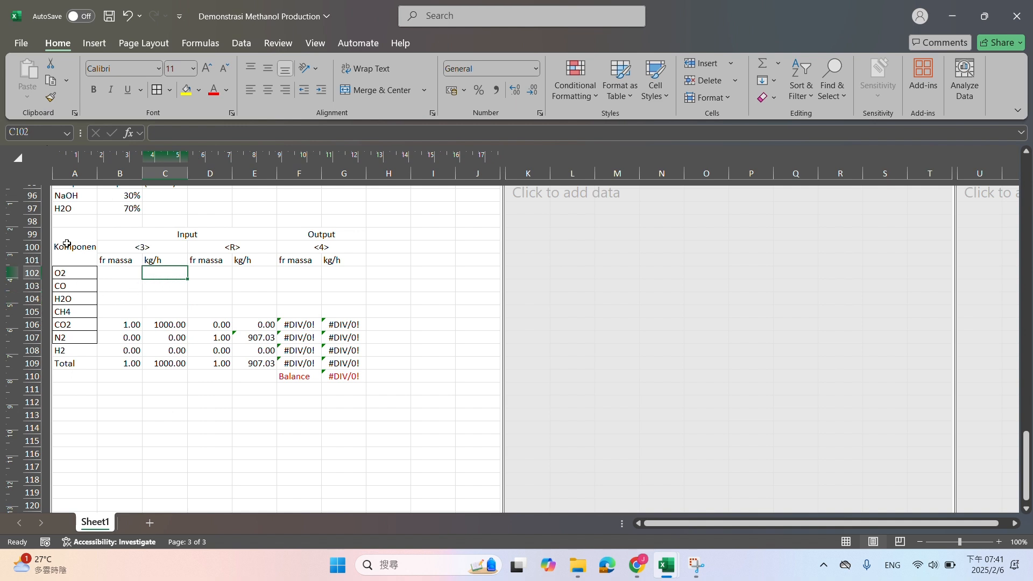
drag(67, 245, 333, 352)
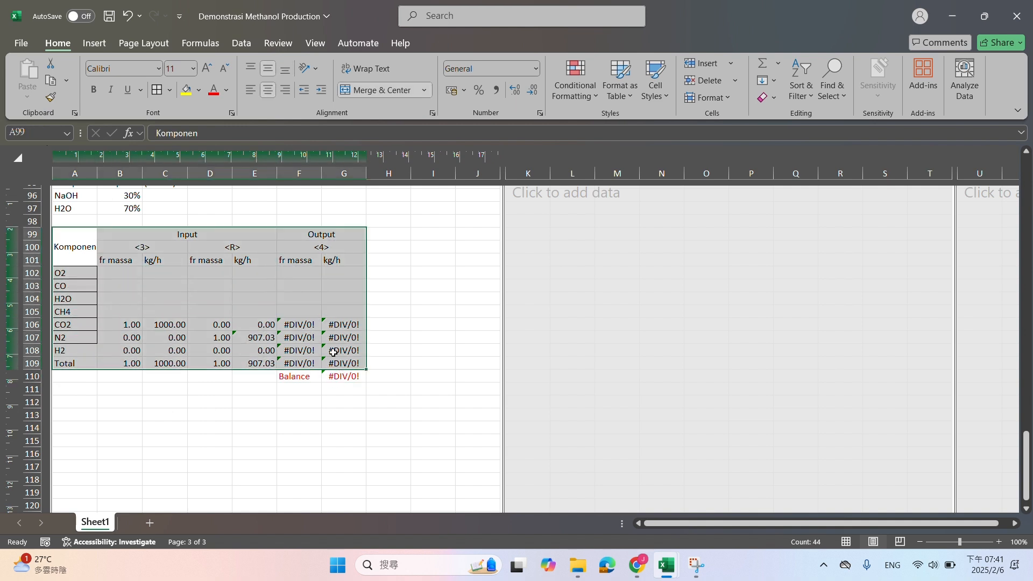
click(173, 97)
Link the stream <3> O2 flow in C102 to the previous unit's output with =G60, and fill the formula down to C108
click(174, 276)
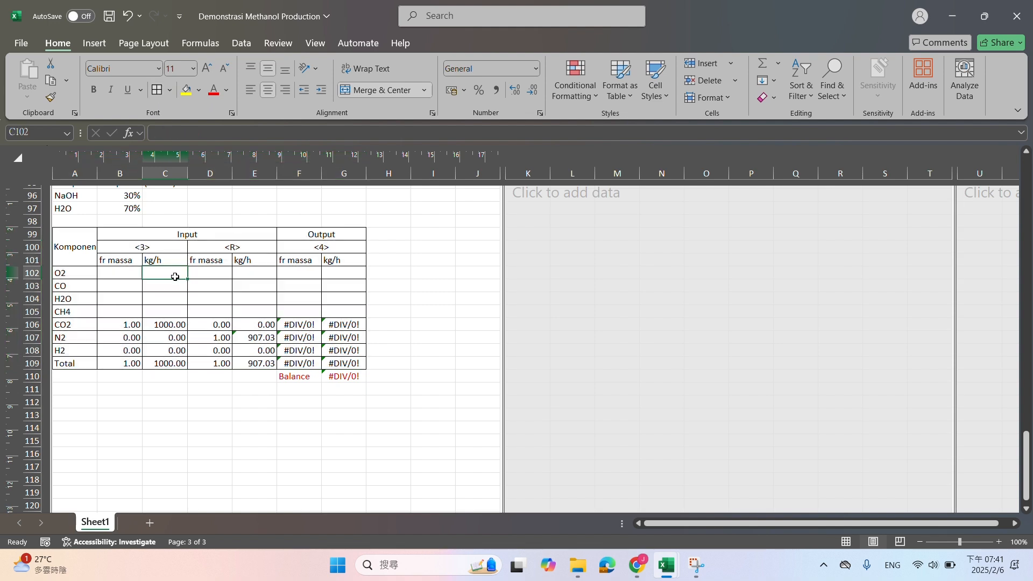
text(=)
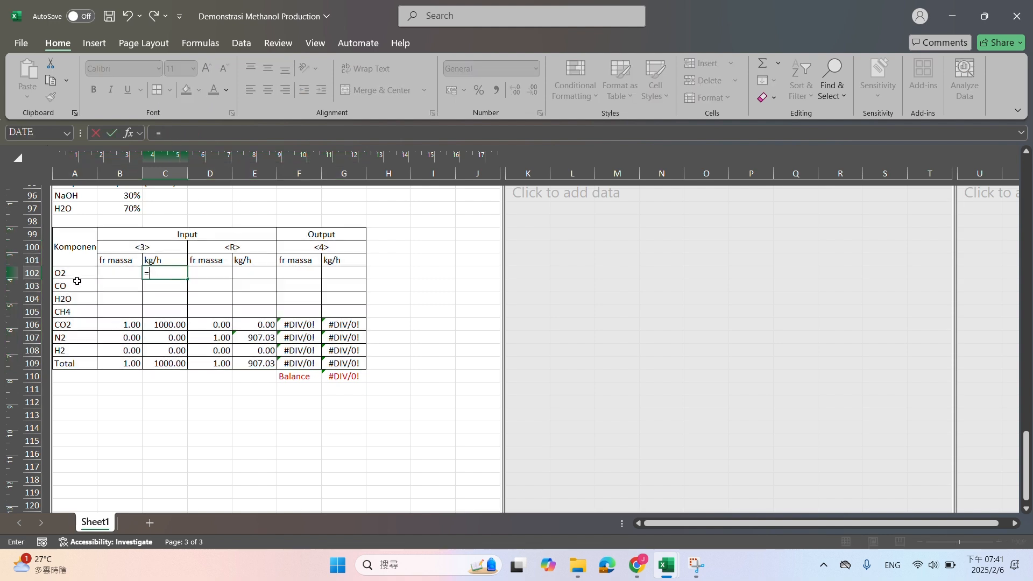
scroll(77, 281, up, 15)
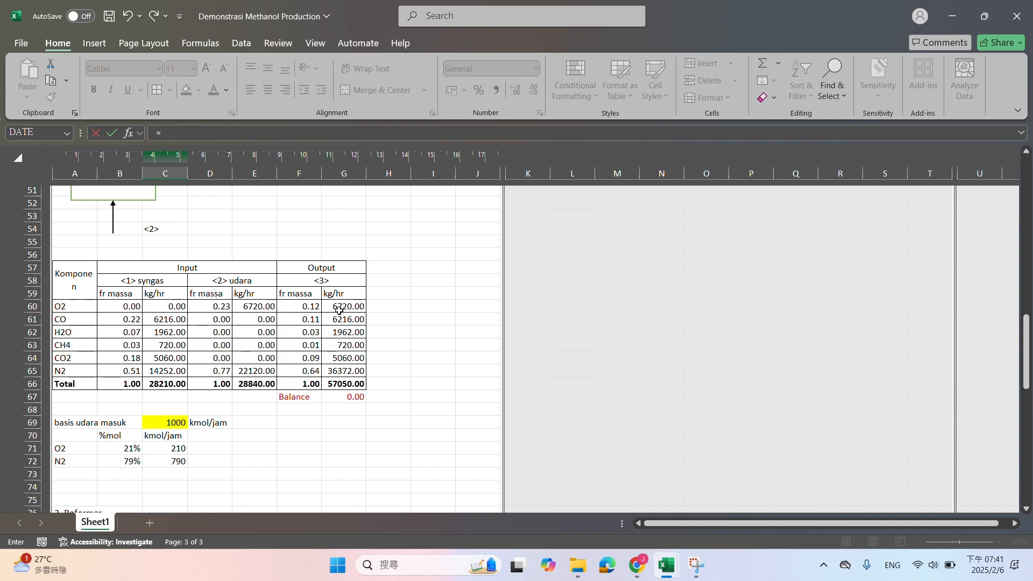
click(343, 305)
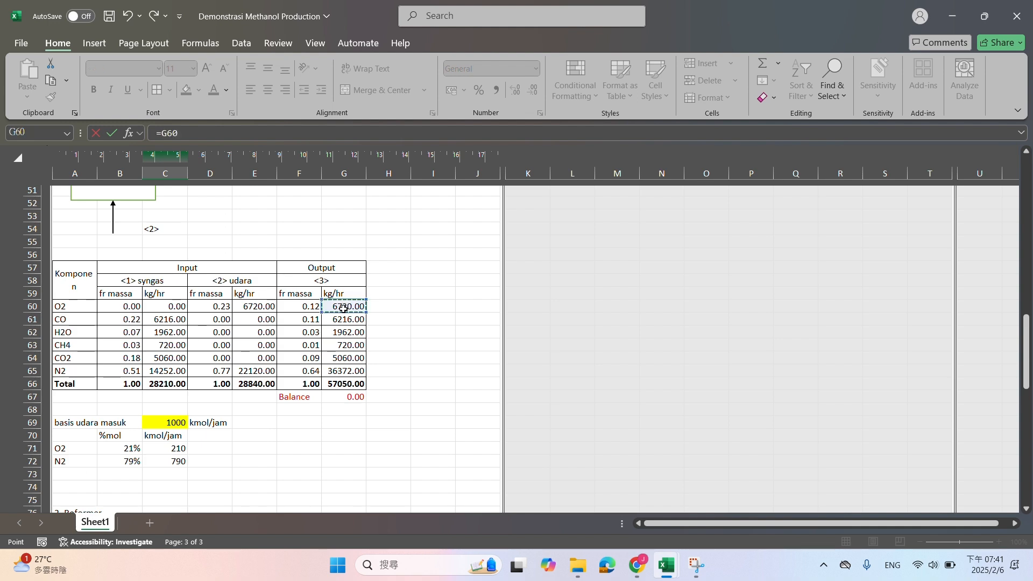
key(Return)
scroll(230, 322, down, 3)
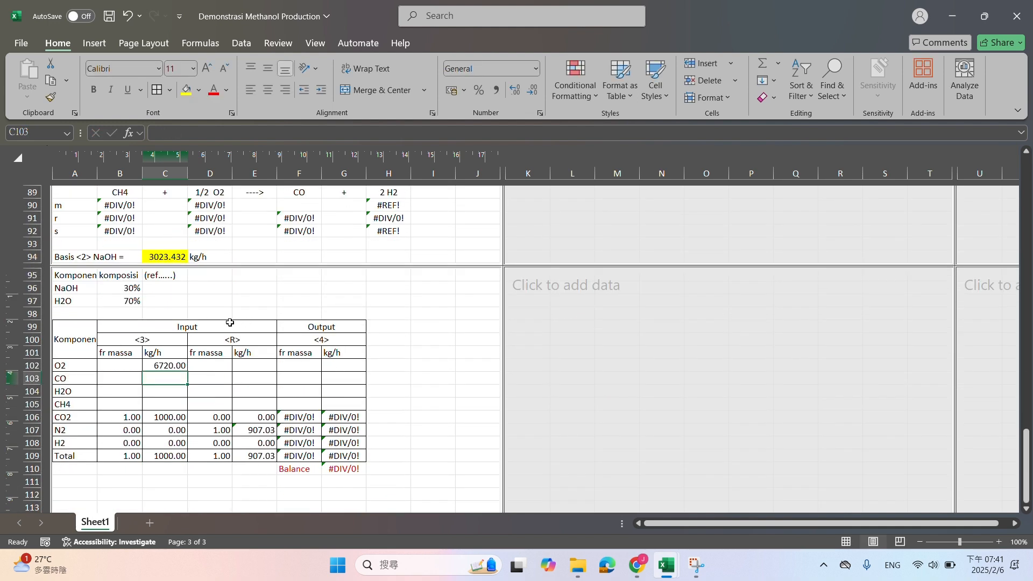
click(172, 365)
drag(187, 371, 175, 446)
click(129, 367)
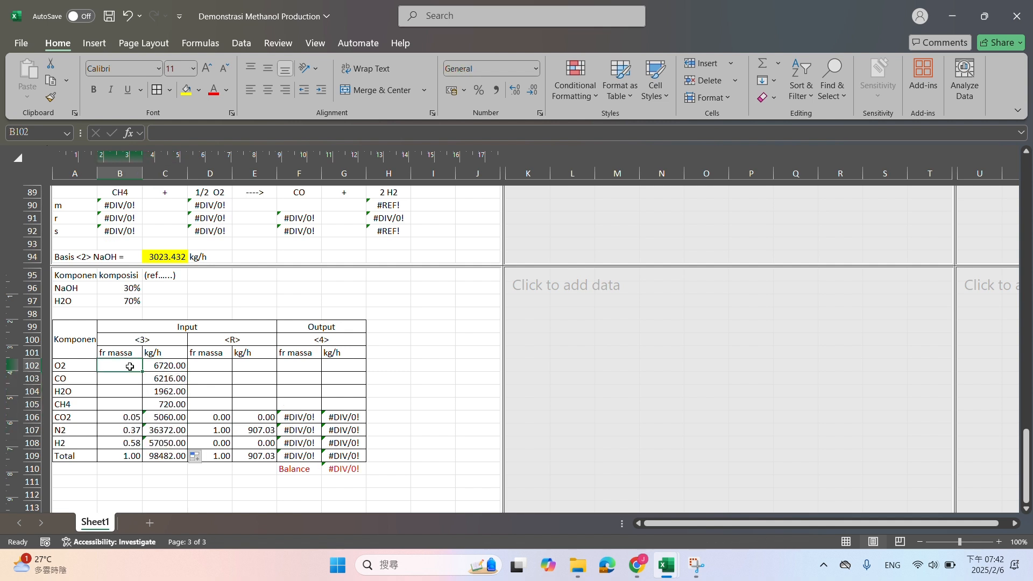
text(=)
key(BackSpace)
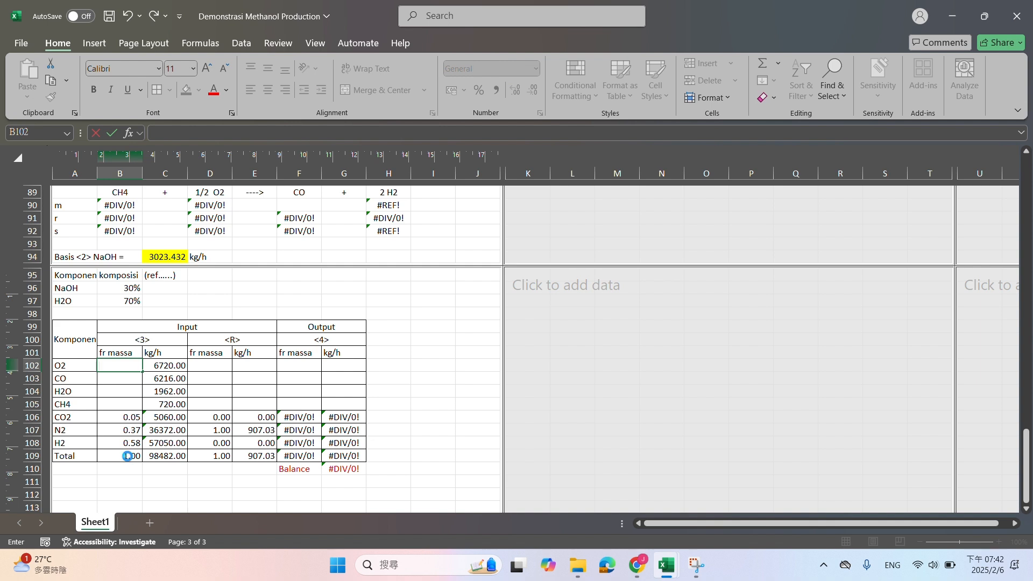
Extend the total in B109 to =SUM(B102:B108) and fill it across the Total row to G109
click(128, 457)
click(260, 133)
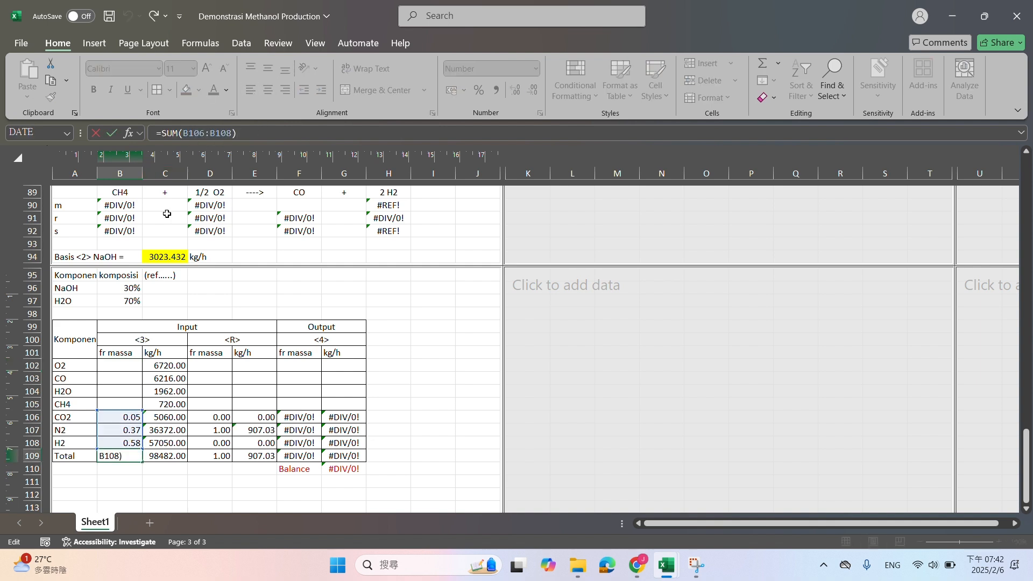
click(200, 132)
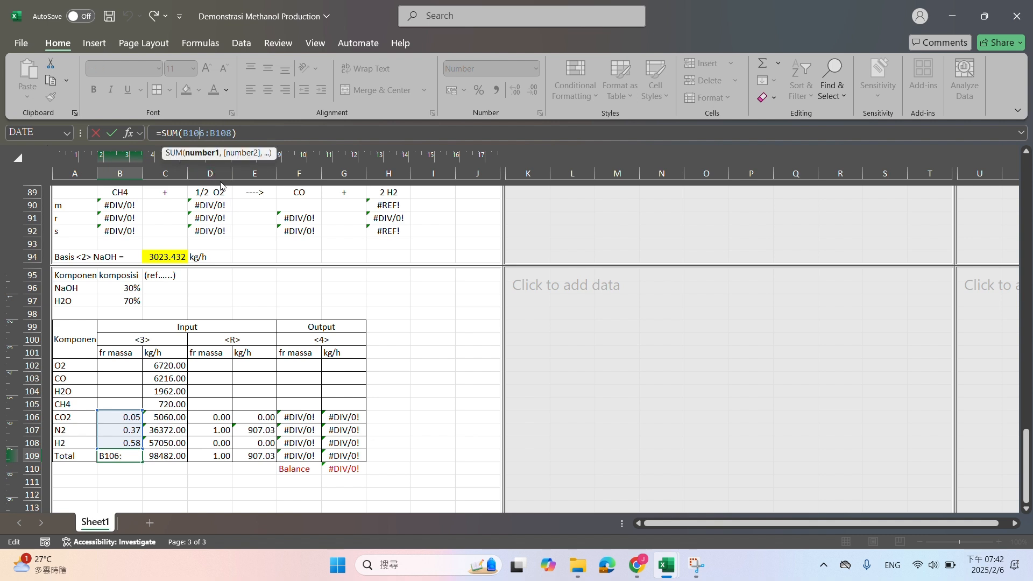
key(BackSpace)
text(2)
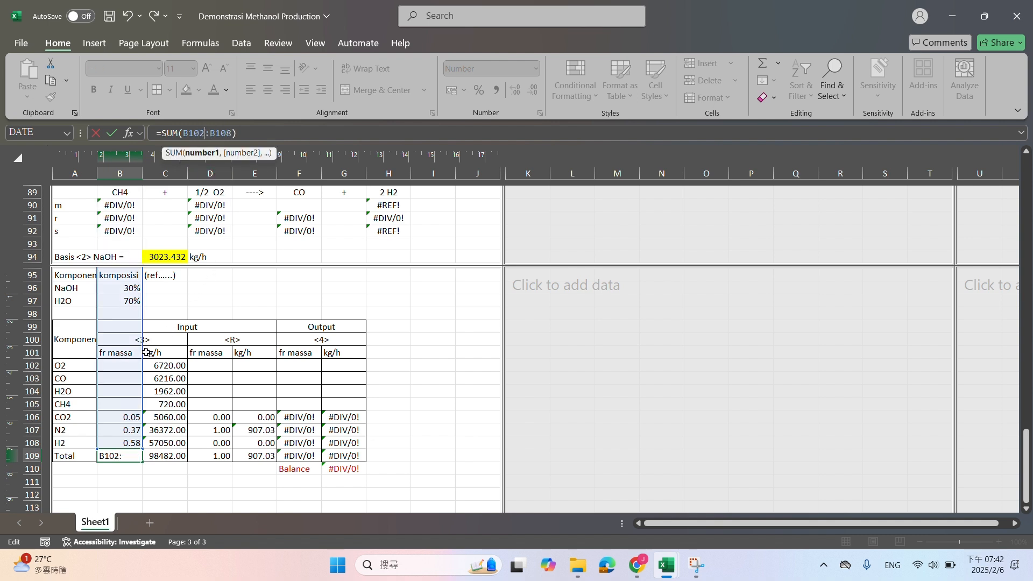
key(Return)
click(141, 456)
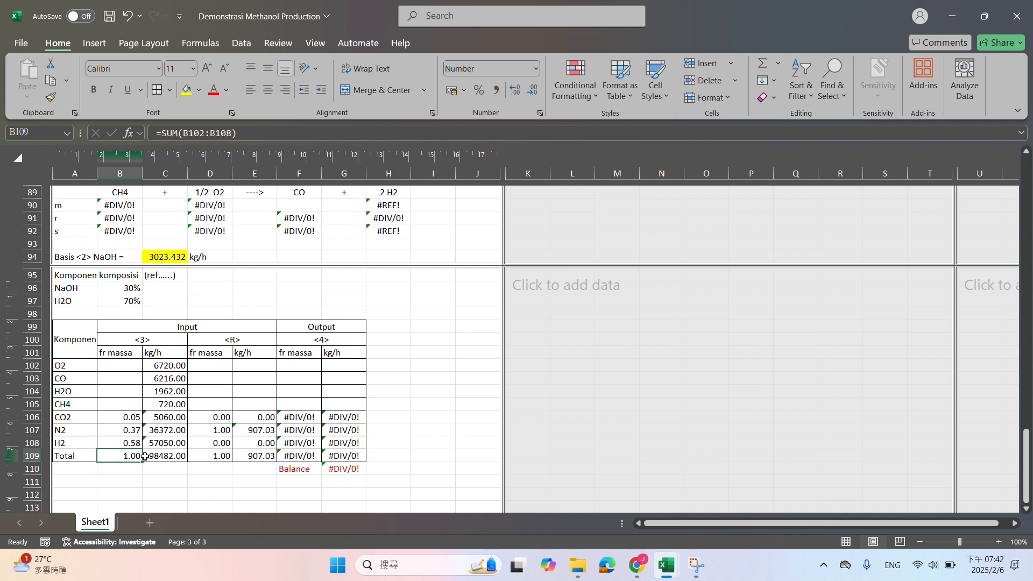
drag(142, 463, 360, 462)
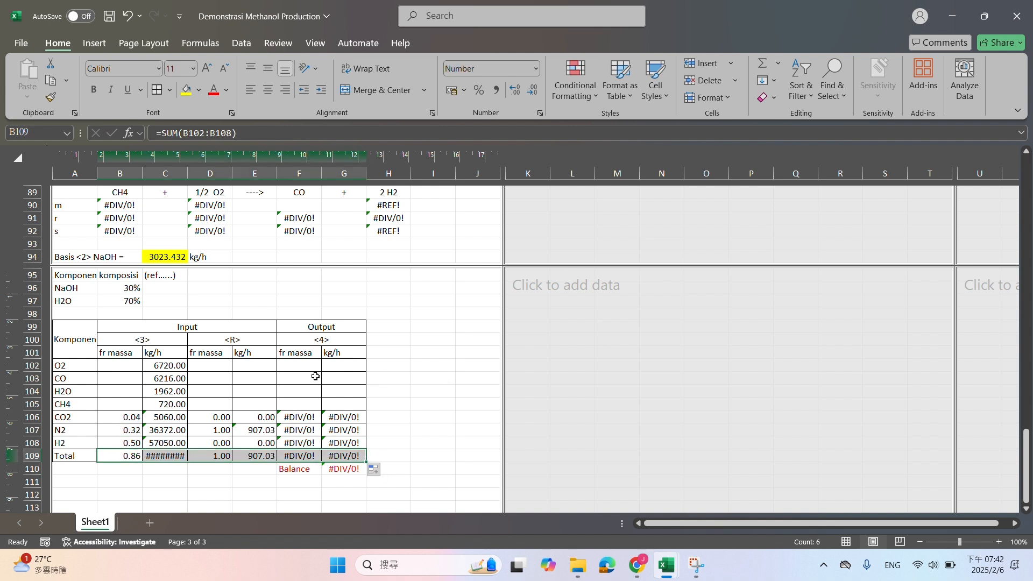
click(115, 365)
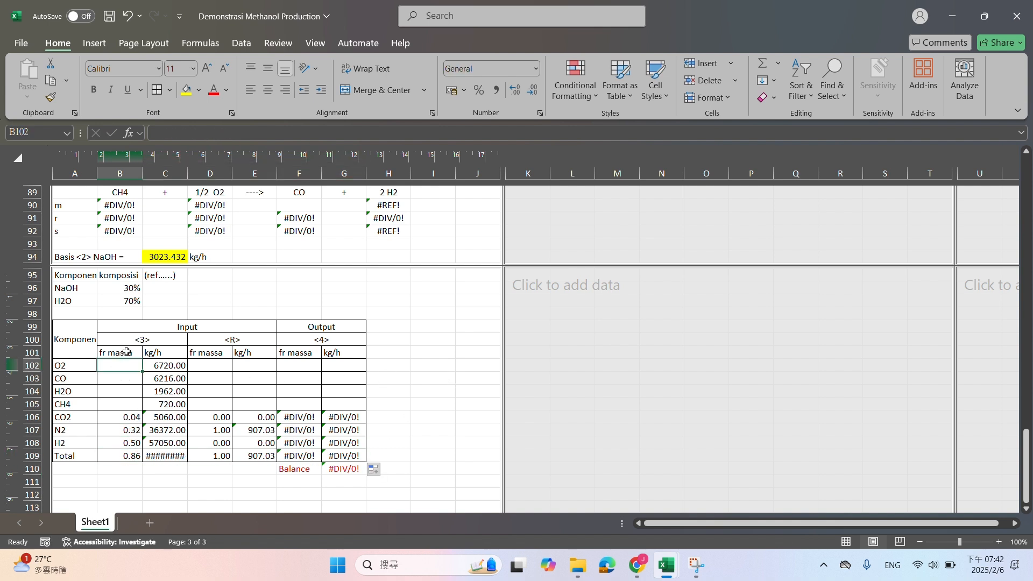
Calculate the stream <3> O2 mass fraction in B102 with =C102/$C$109 and fill the formula down to B108
text(=)
click(156, 366)
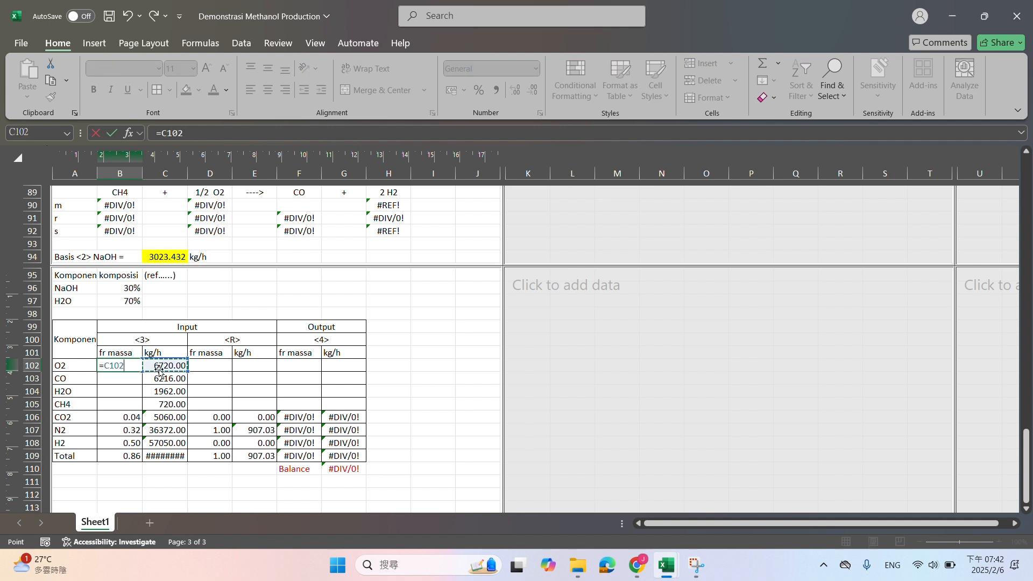
text(/)
click(177, 461)
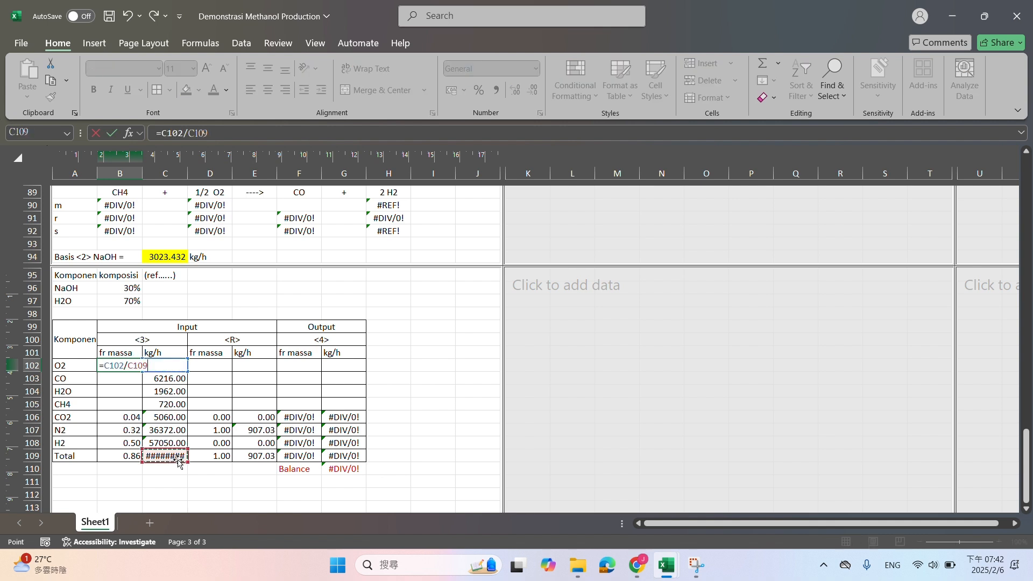
key(F4)
key(Return)
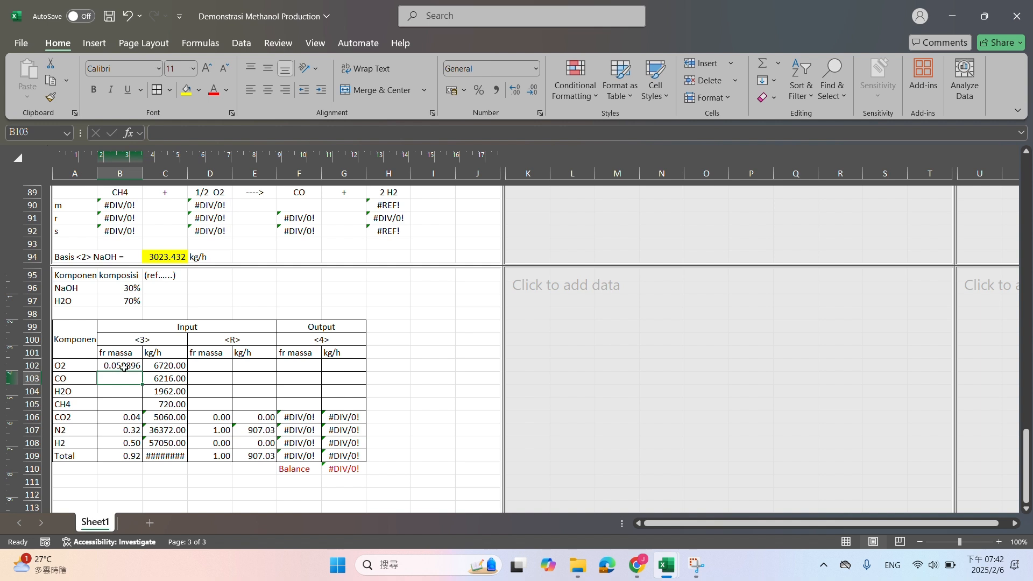
click(123, 367)
drag(142, 372, 140, 445)
Enter 100 kg/h for every stream <R> component in E102:E108 and fill those cells yellow
drag(241, 368, 242, 432)
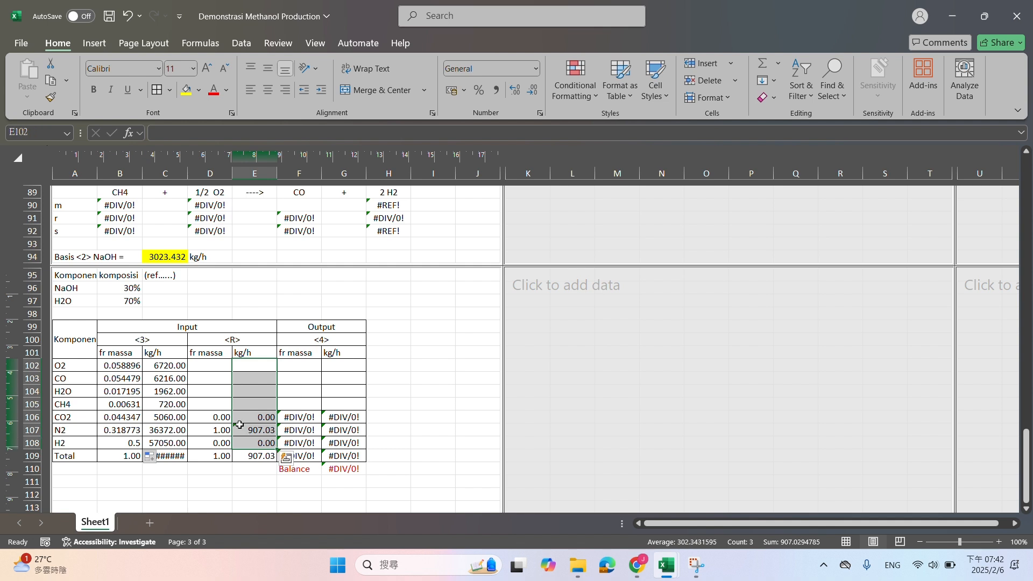
click(270, 370)
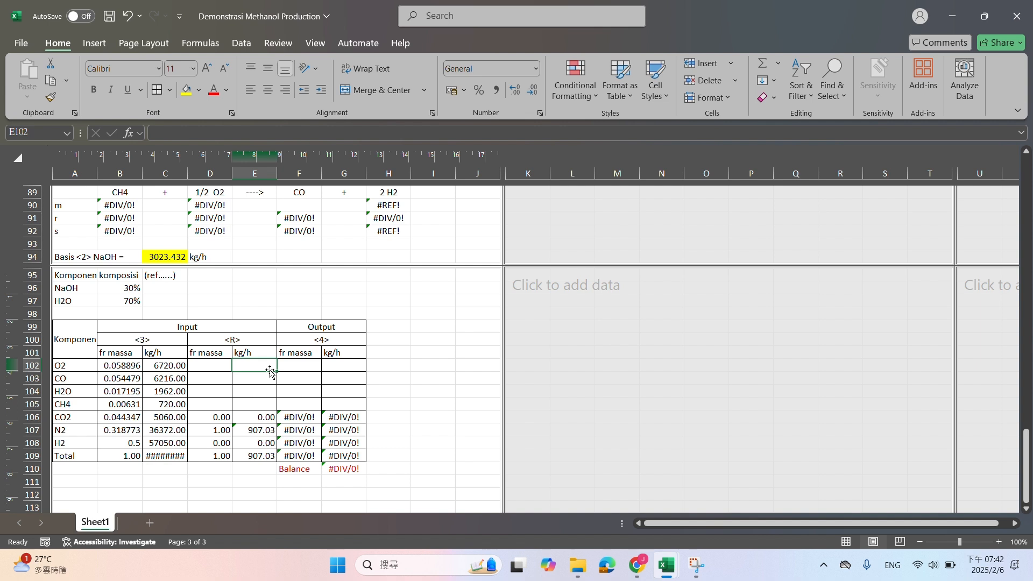
text(100)
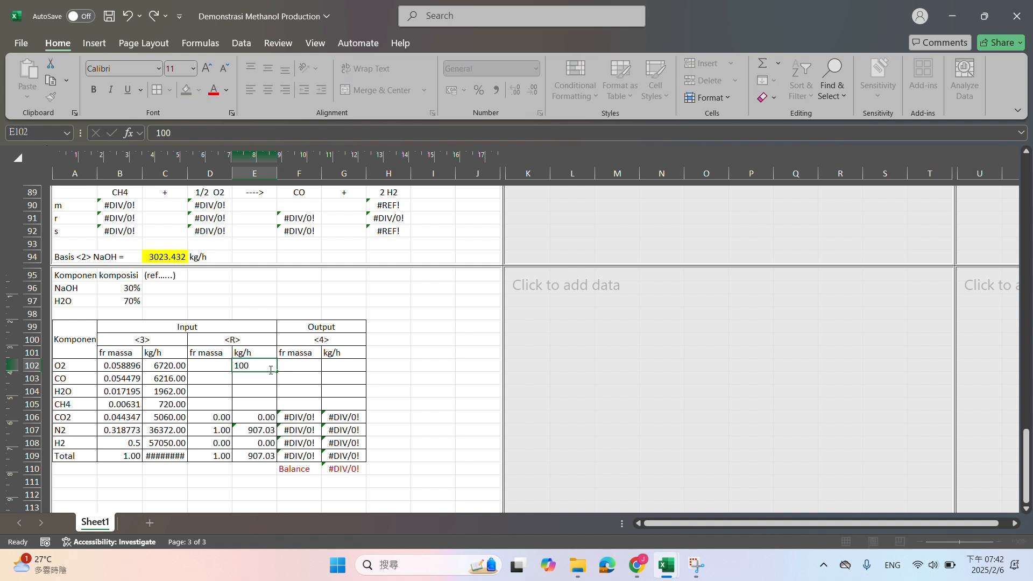
key(Return)
text(100)
key(Return)
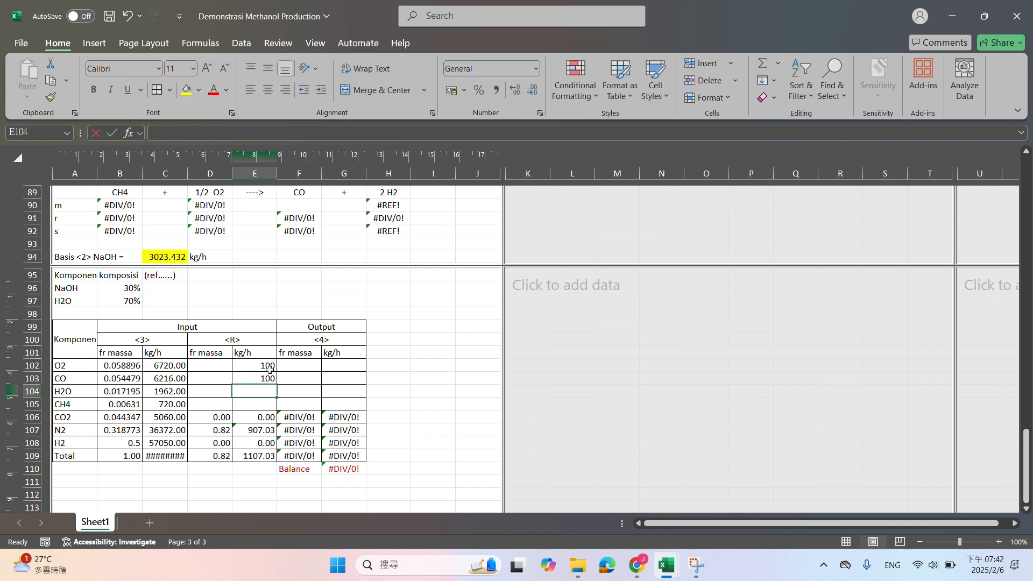
text(100)
key(Return)
text(100)
key(Return)
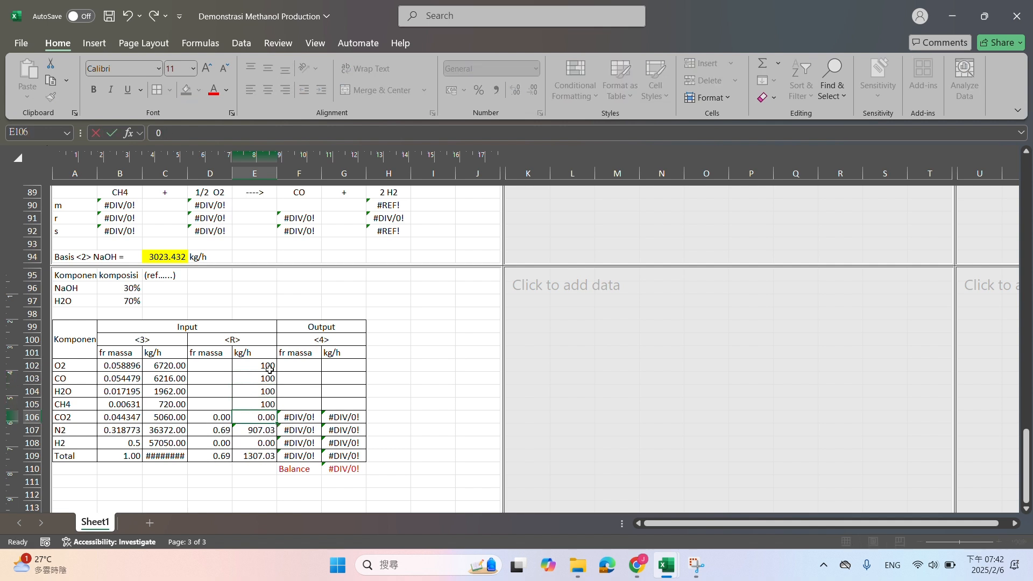
text(100)
key(Return)
text(100)
key(Return)
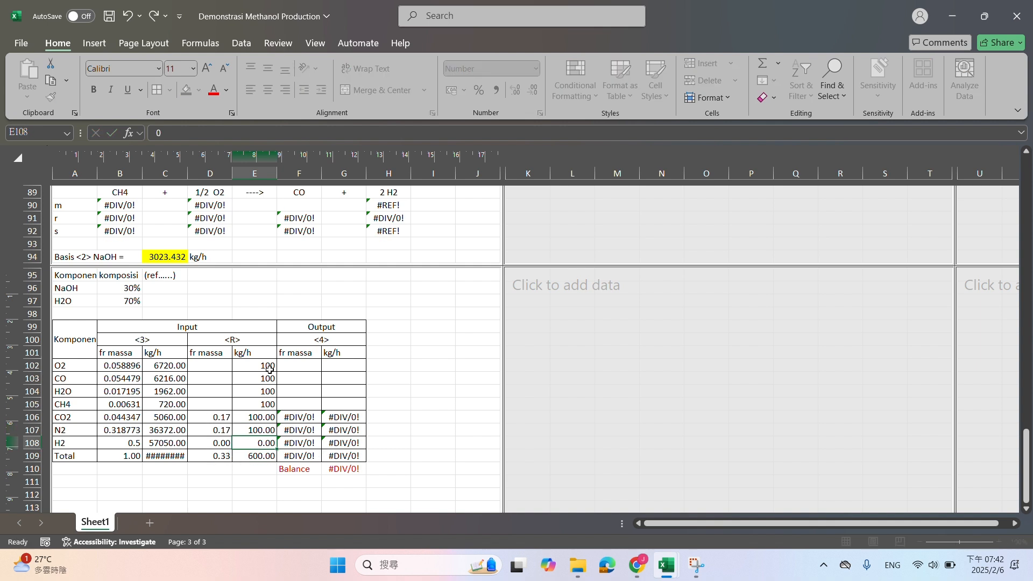
text(100)
key(Return)
drag(270, 370, 268, 444)
click(187, 90)
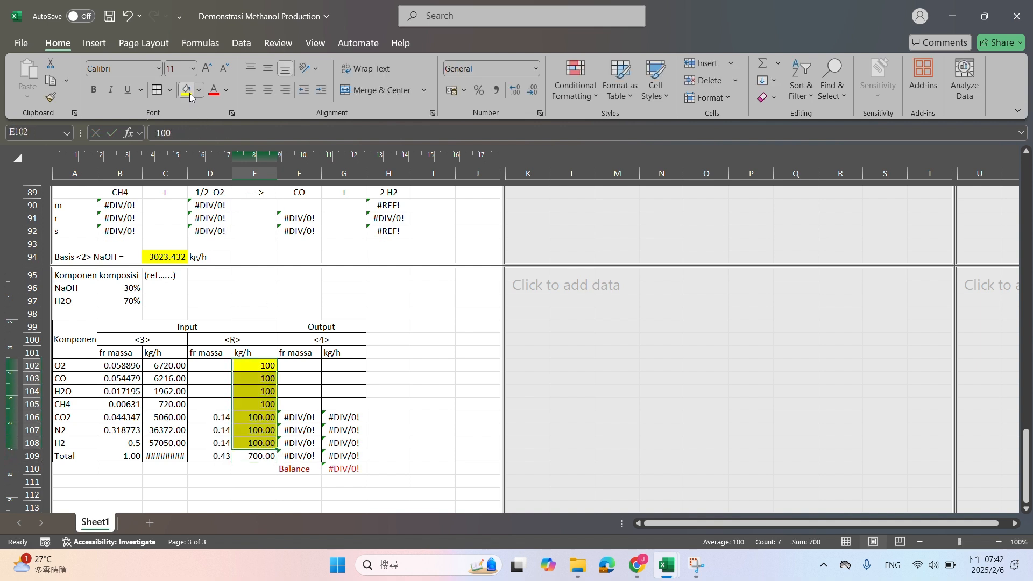
Calculate the stream <R> O2 mass fraction in D102 with =E102/$E$109 and fill the formula down to D108
click(223, 367)
text(=)
click(239, 367)
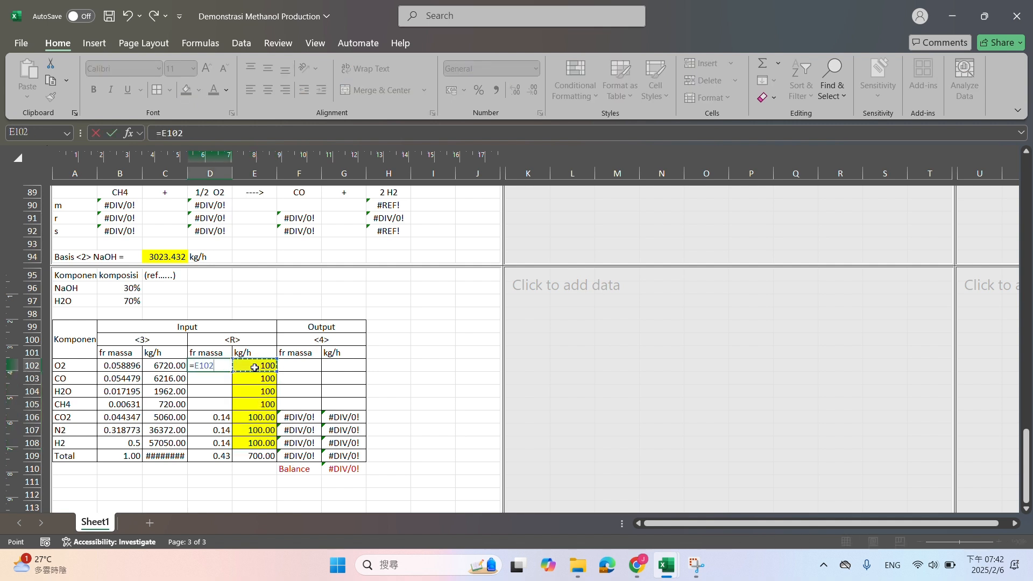
text(/)
click(268, 455)
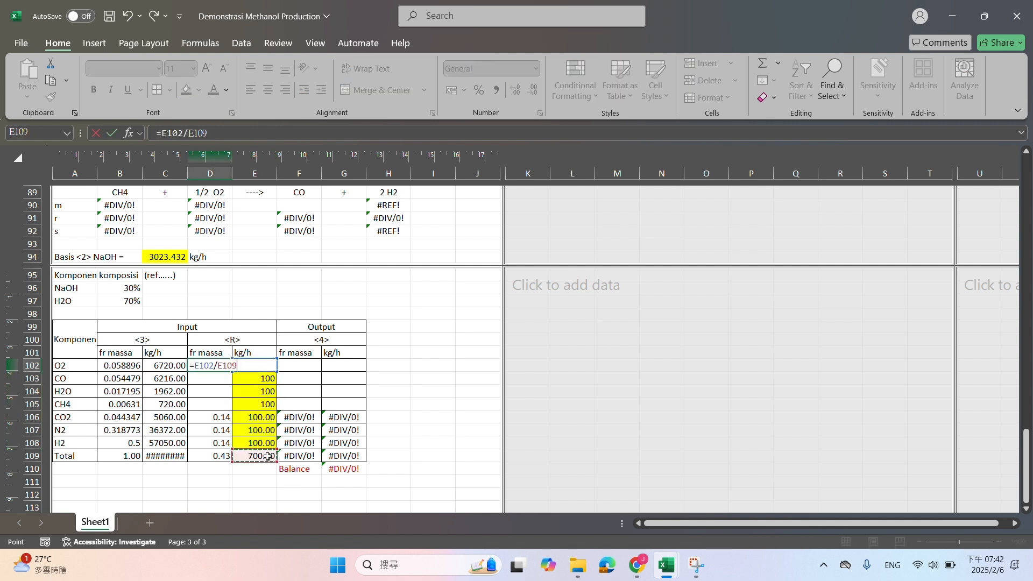
key(F4)
key(Return)
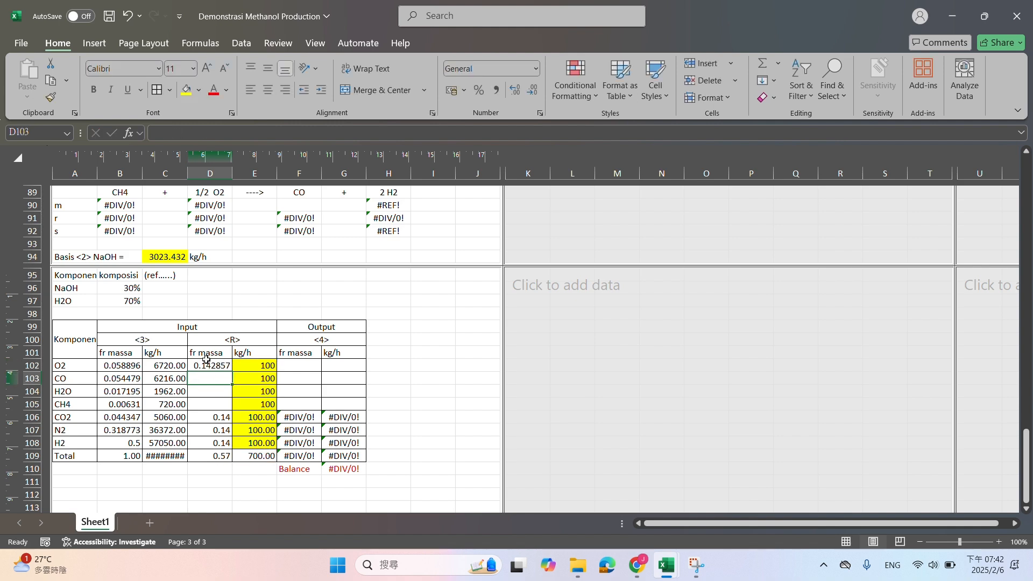
click(212, 367)
drag(231, 371, 229, 444)
Clear the "(lebih mahal)" and "(lebih murah)" labels above the Reformer reaction in row 88
click(338, 369)
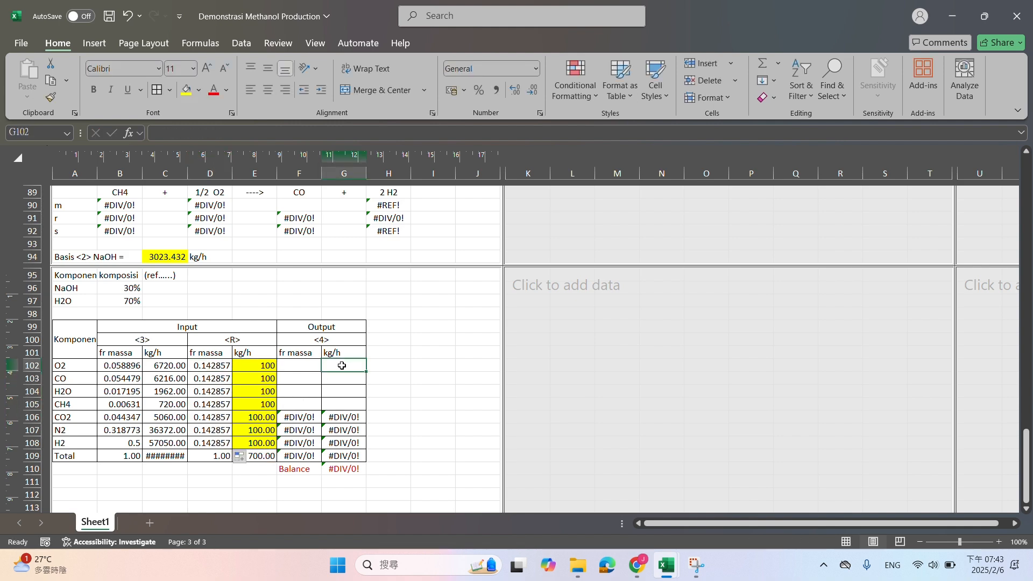
scroll(345, 366, up, 2)
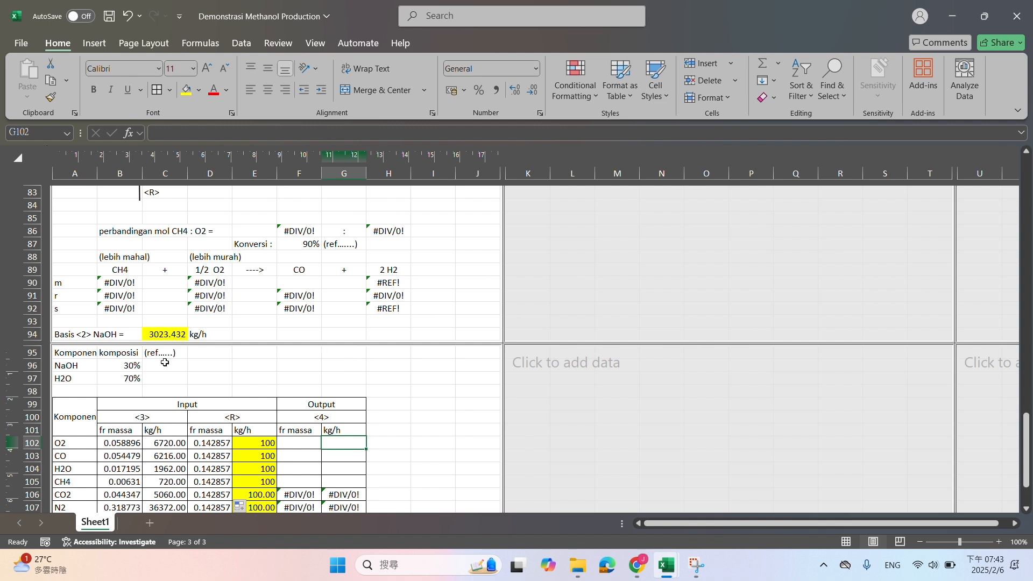
drag(116, 262, 317, 257)
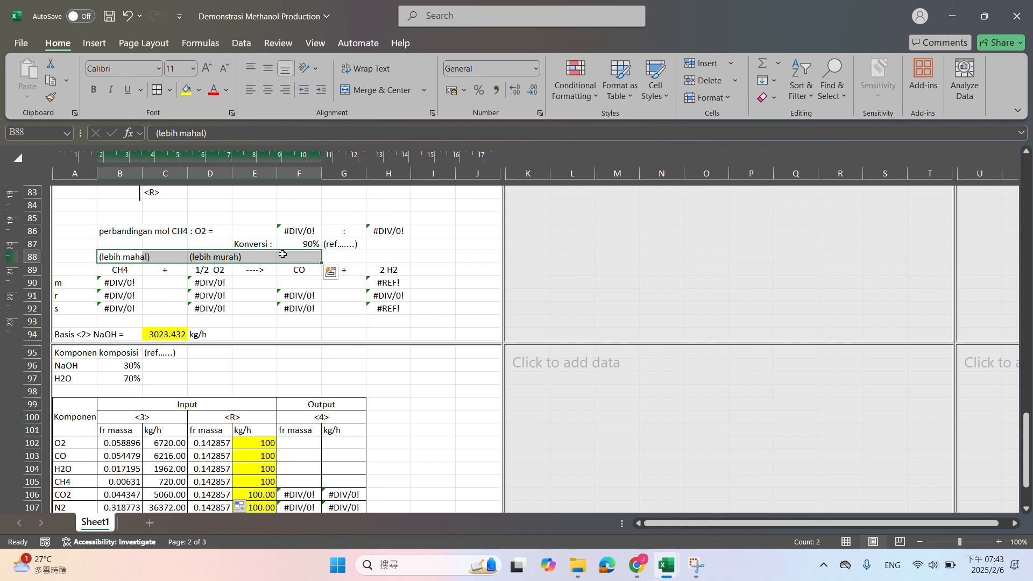
key(Delete)
Format the Reformer input values in B102:E109 to two decimal places
click(107, 280)
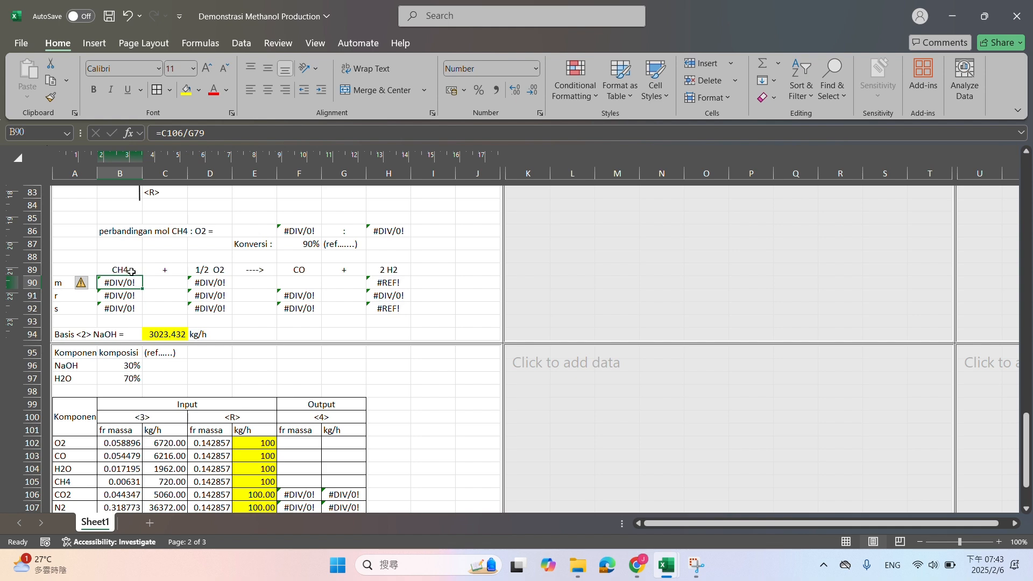
scroll(131, 271, down, 2)
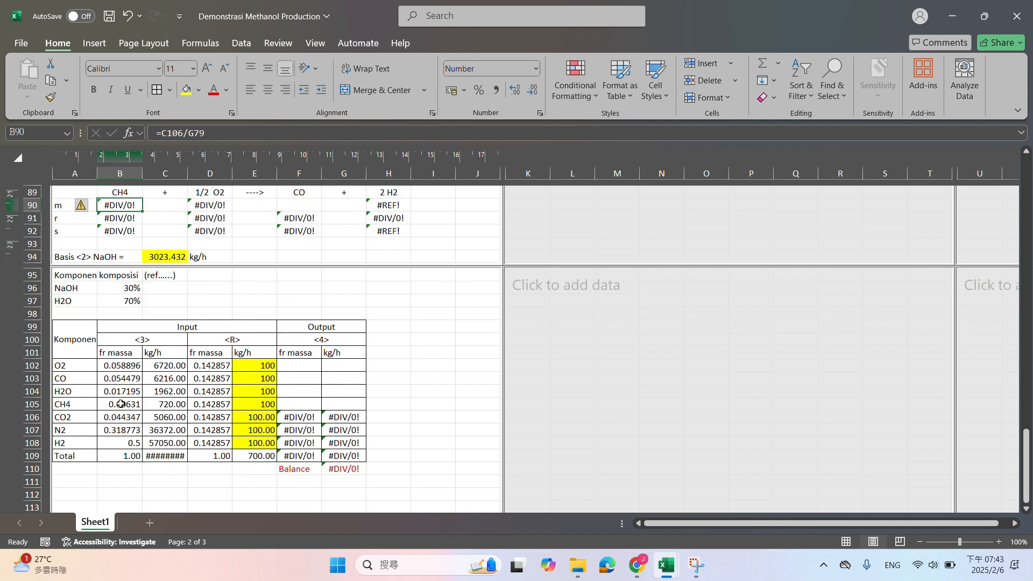
drag(136, 364, 263, 456)
click(528, 92)
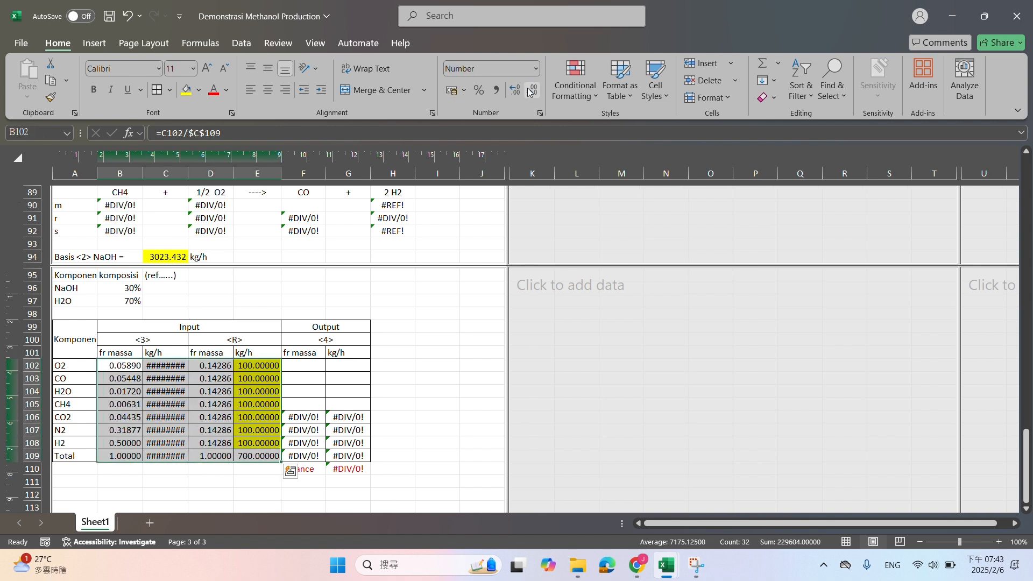
click(528, 93)
click(530, 93)
click(530, 94)
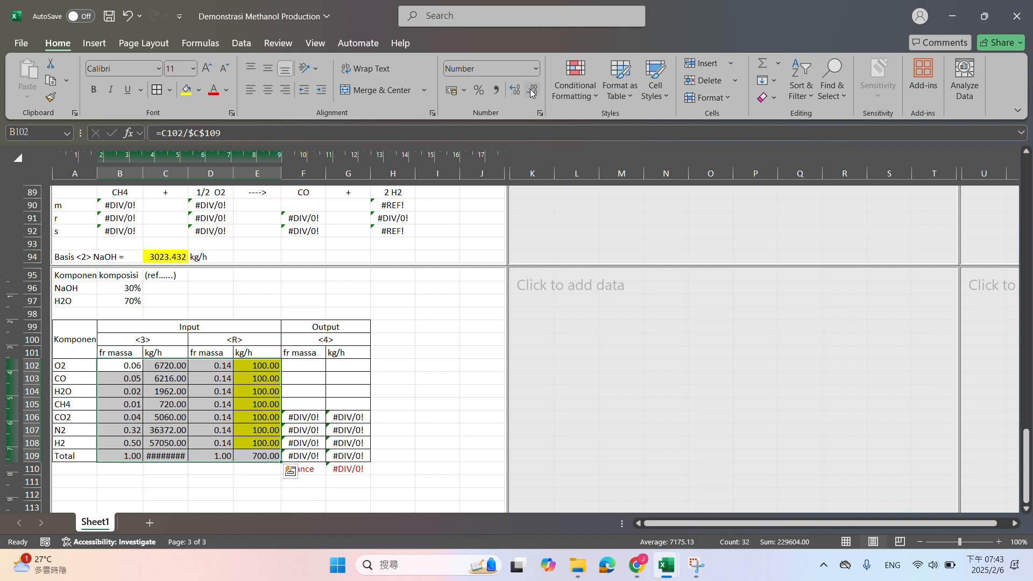
click(531, 95)
click(515, 90)
Replace the initial CH4 moles formula in B90 with =(C105+E105)/B27, using both input streams and the CH4 molecular weight
scroll(188, 241, up, 3)
click(139, 317)
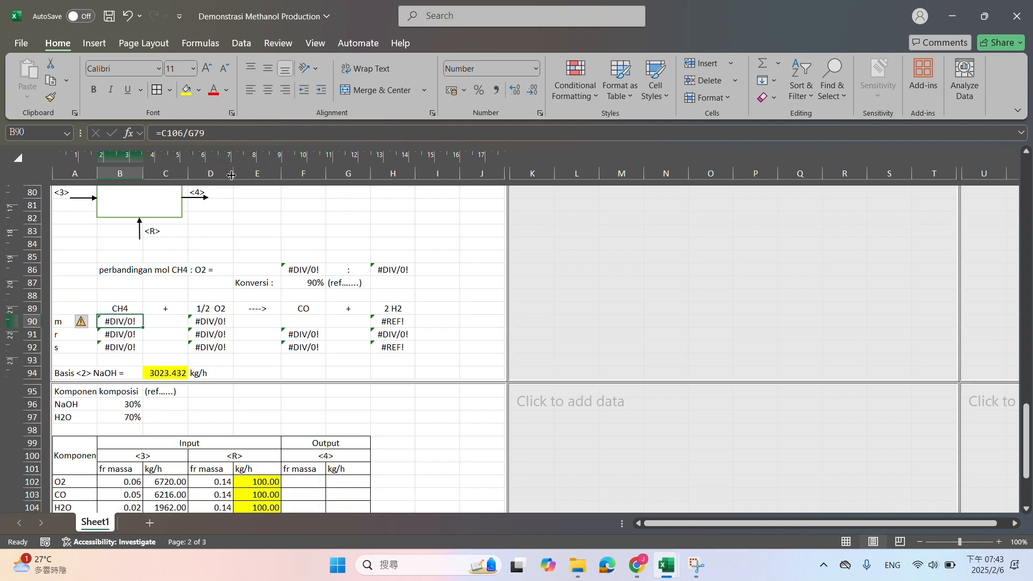
drag(248, 133, 141, 133)
text(=)
scroll(276, 241, down, 3)
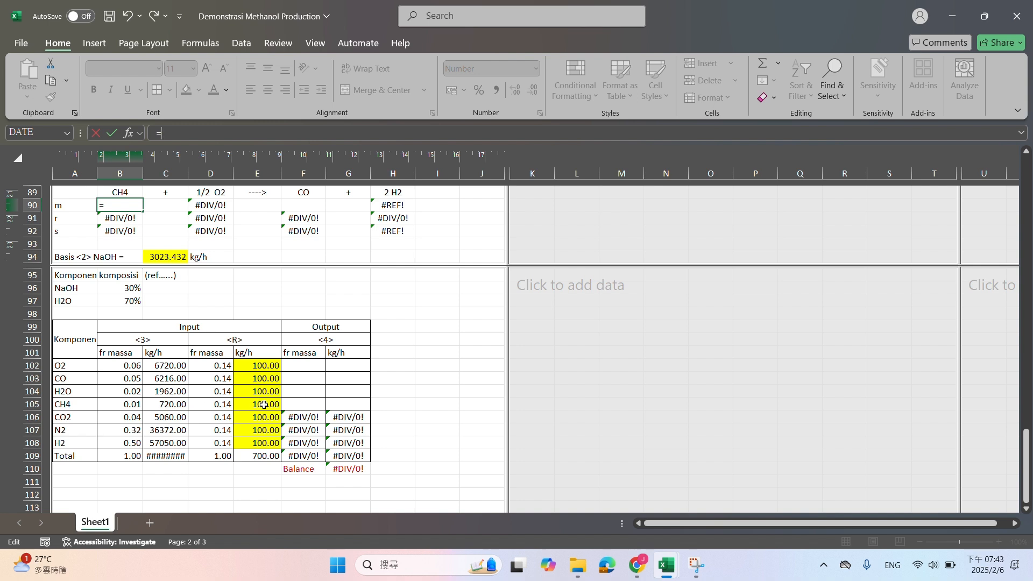
click(180, 405)
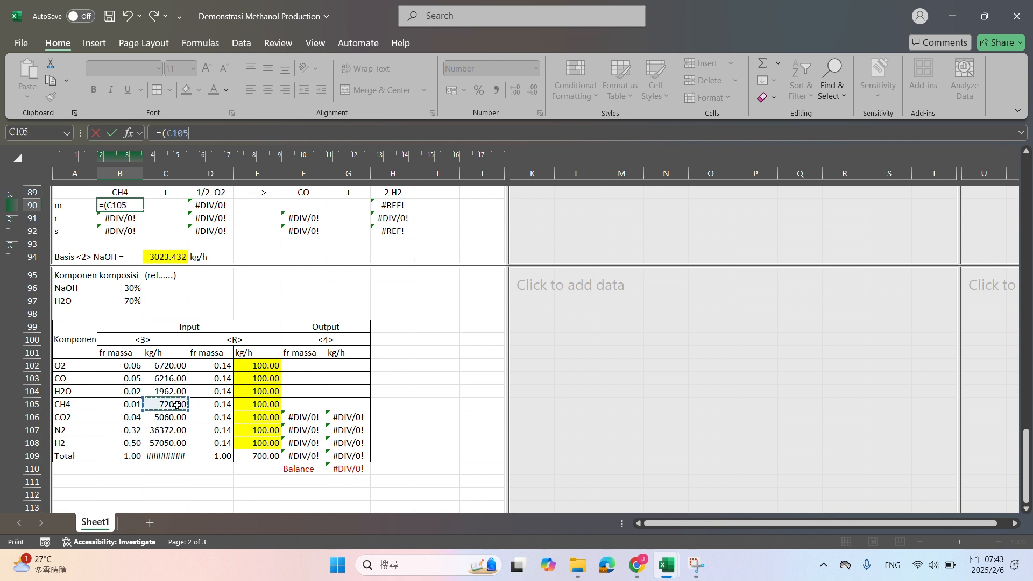
text(+)
click(253, 406)
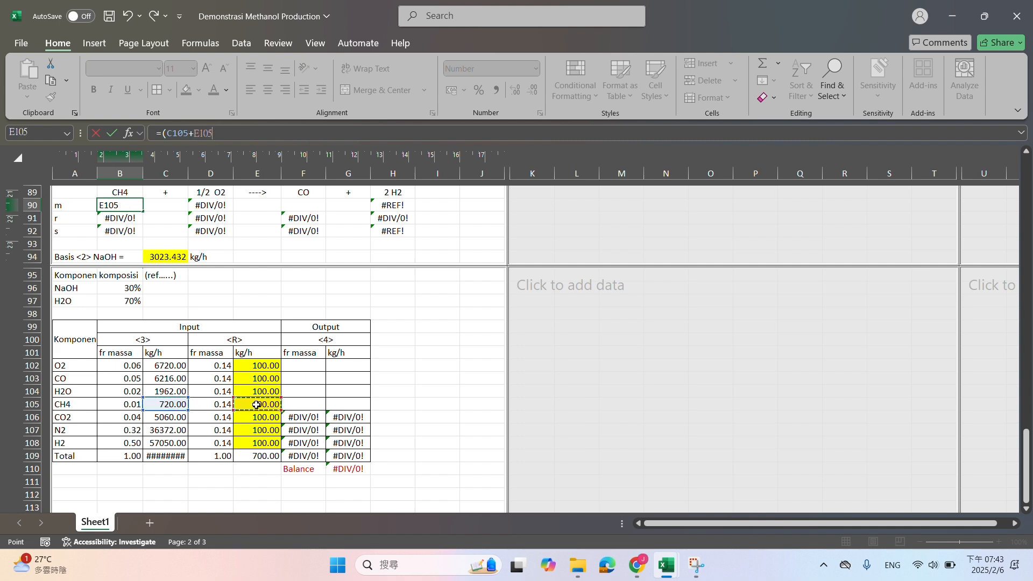
text()/)
scroll(257, 404, up, 20)
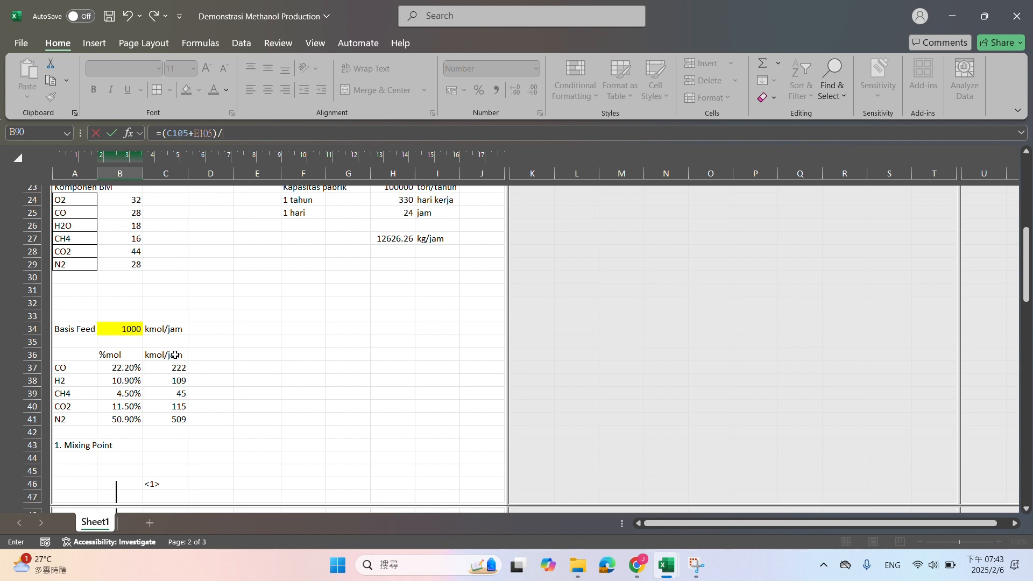
scroll(172, 356, up, 3)
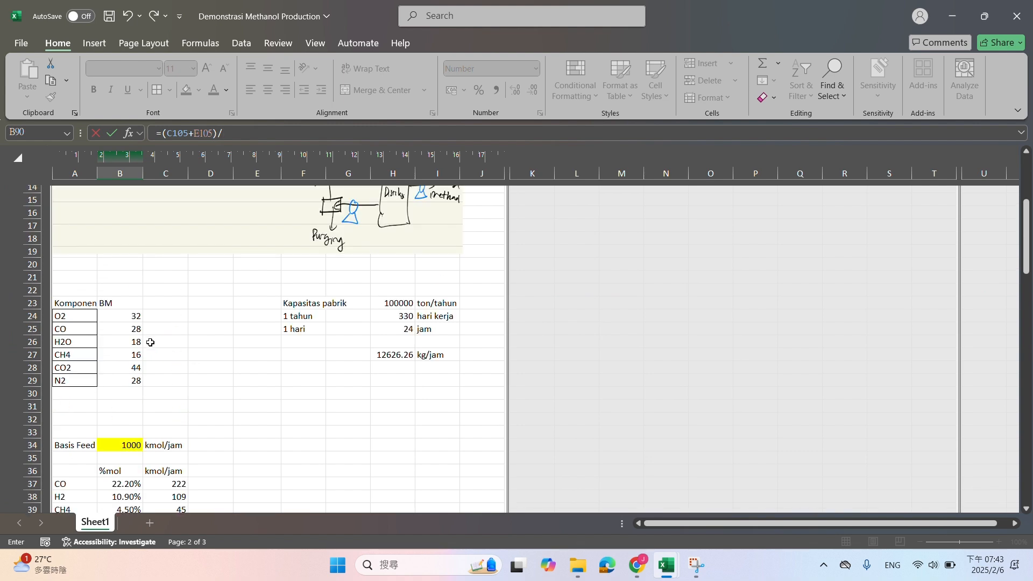
text(/)
click(122, 353)
key(Return)
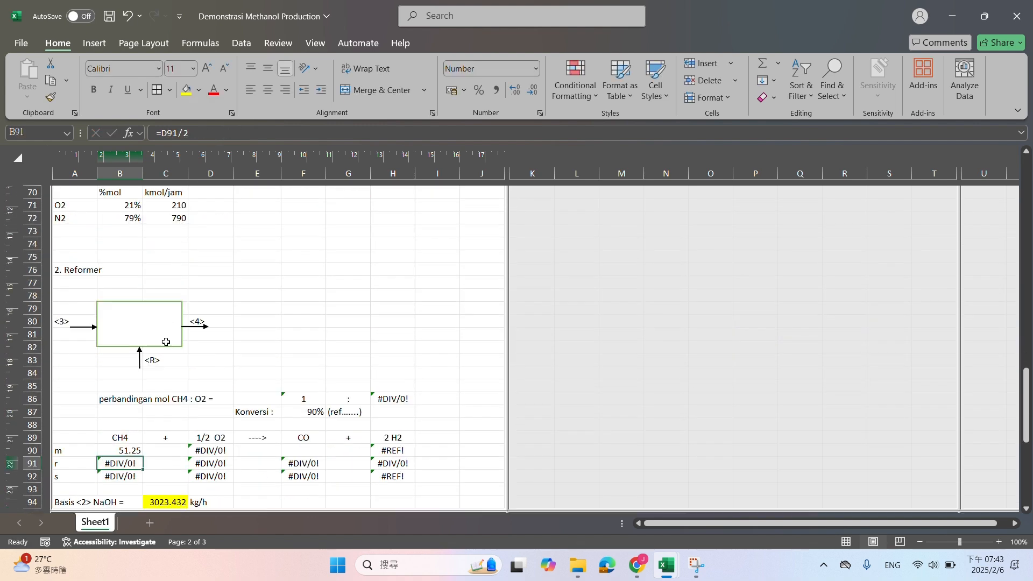
Replace the initial O2 moles formula in D90 with =(C102+E102)/B24, using both input streams and the O2 molecular weight
scroll(166, 342, down, 1)
click(123, 412)
scroll(217, 370, down, 2)
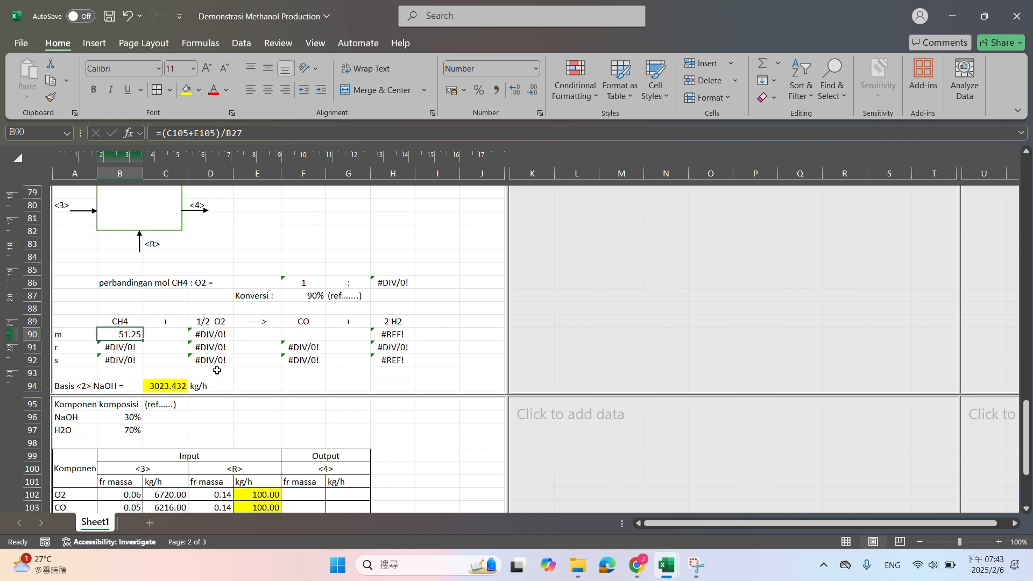
click(227, 334)
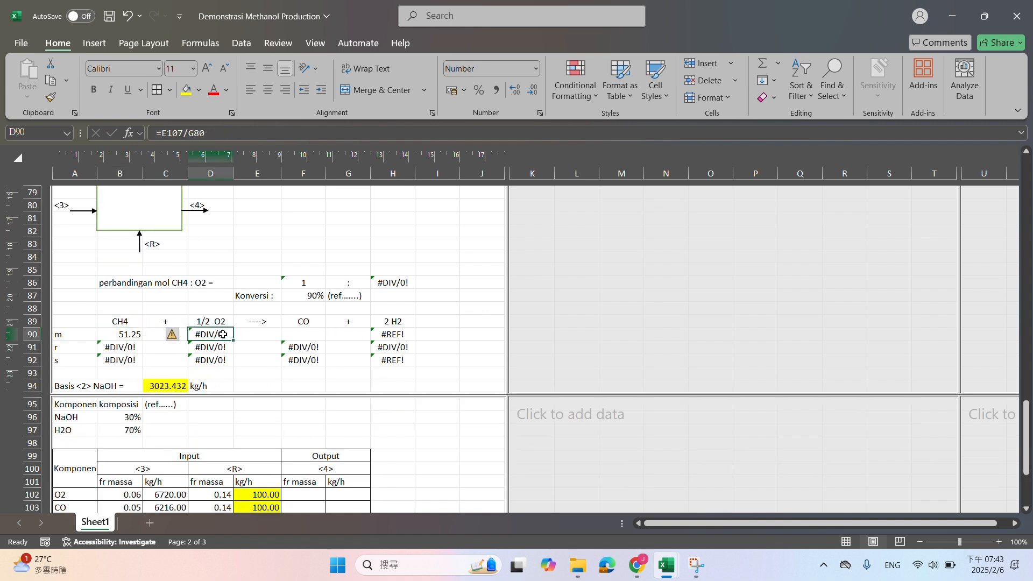
click(186, 132)
drag(231, 137, 93, 147)
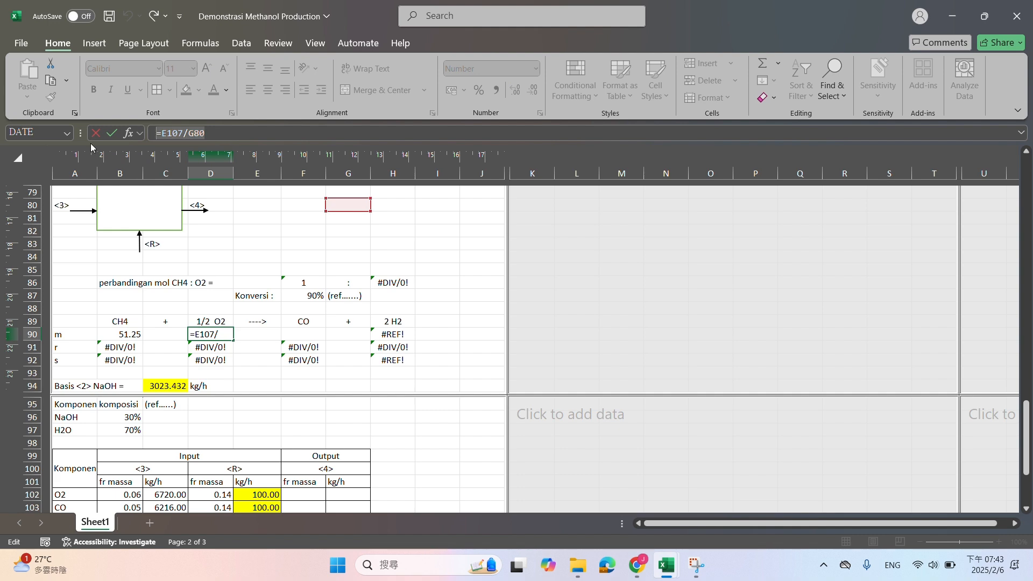
text(=)
scroll(253, 349, down, 3)
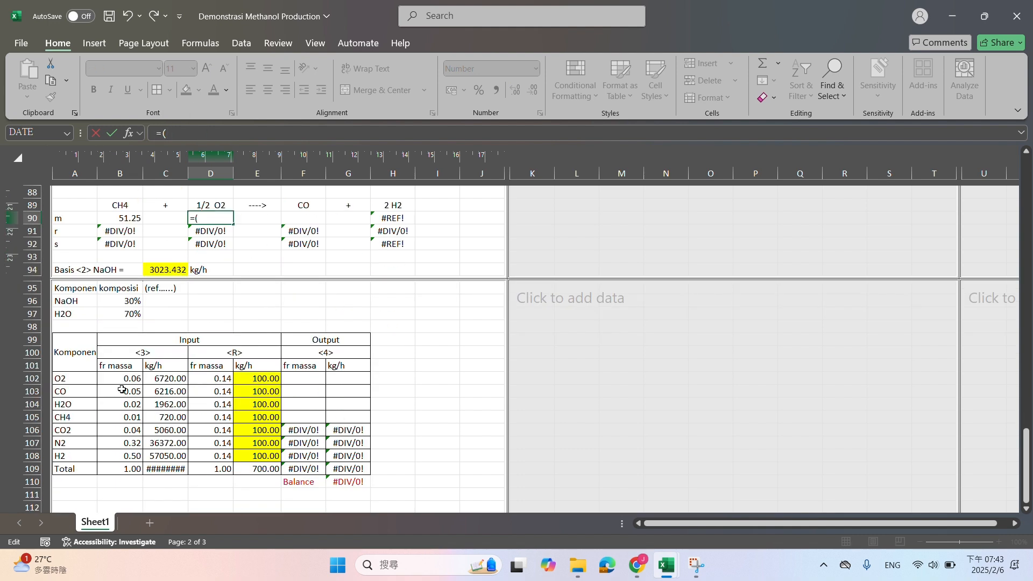
text(()
click(161, 380)
text(+)
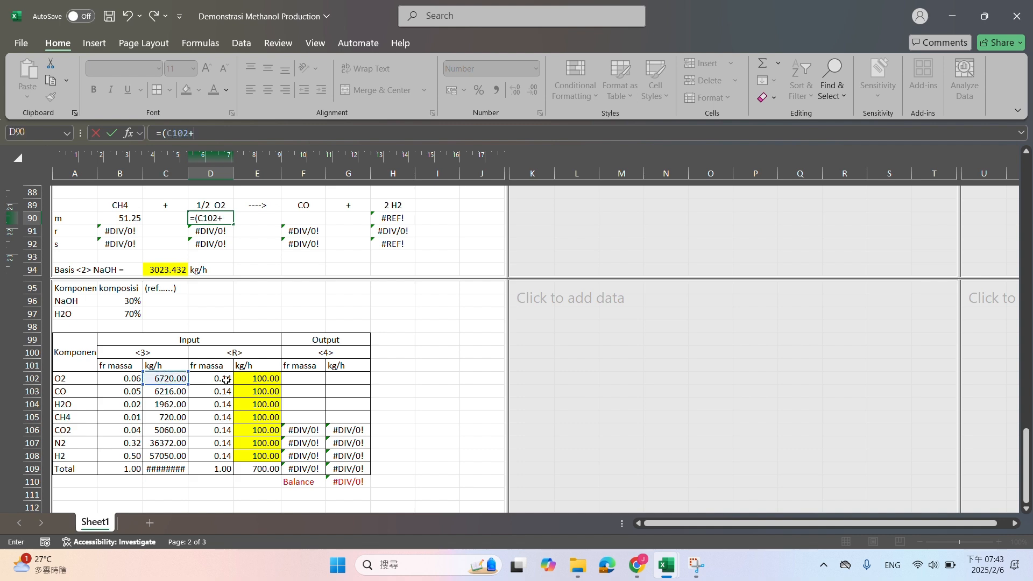
click(240, 379)
text()/)
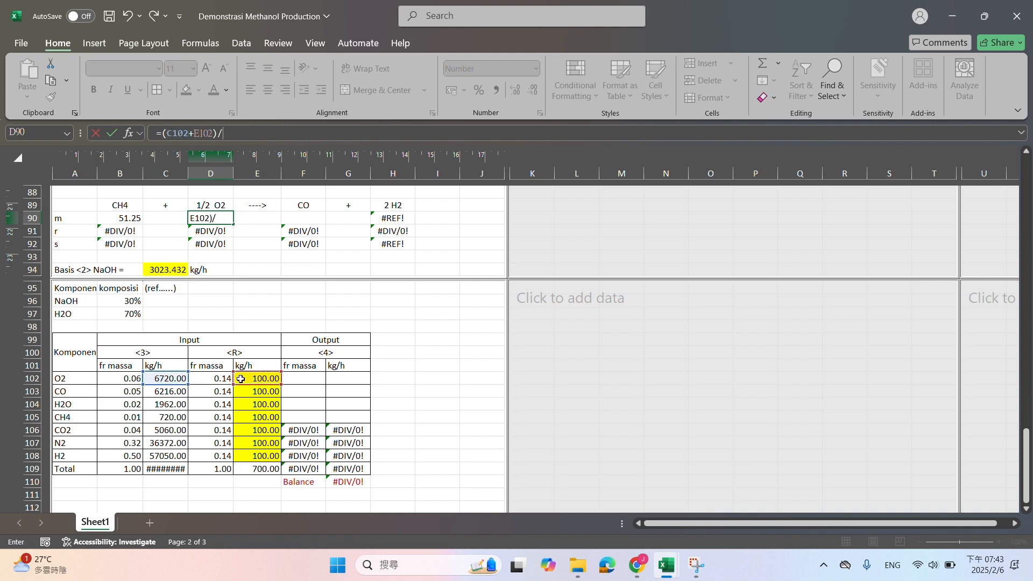
scroll(241, 379, up, 6)
scroll(241, 378, up, 19)
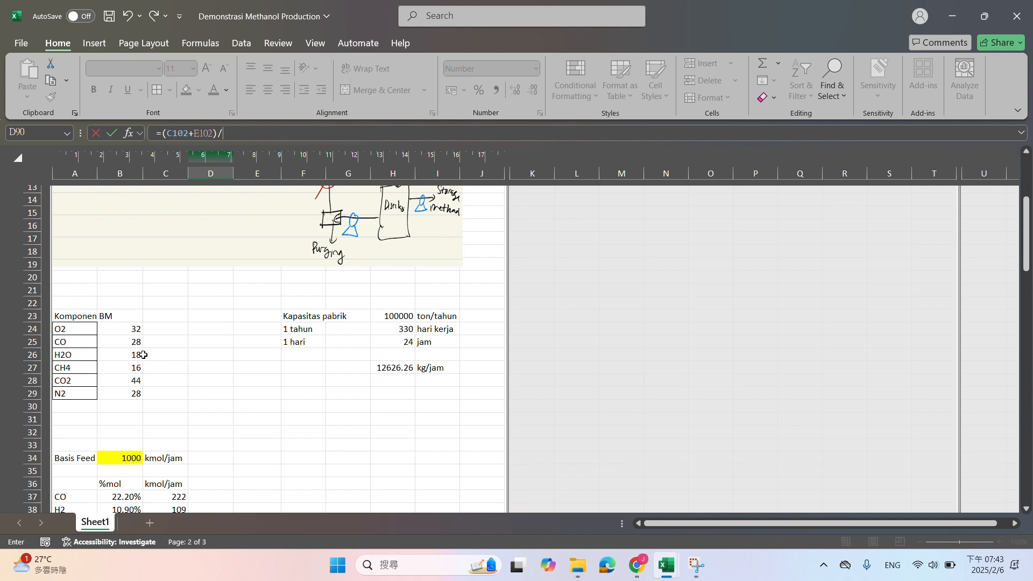
click(128, 331)
key(Return)
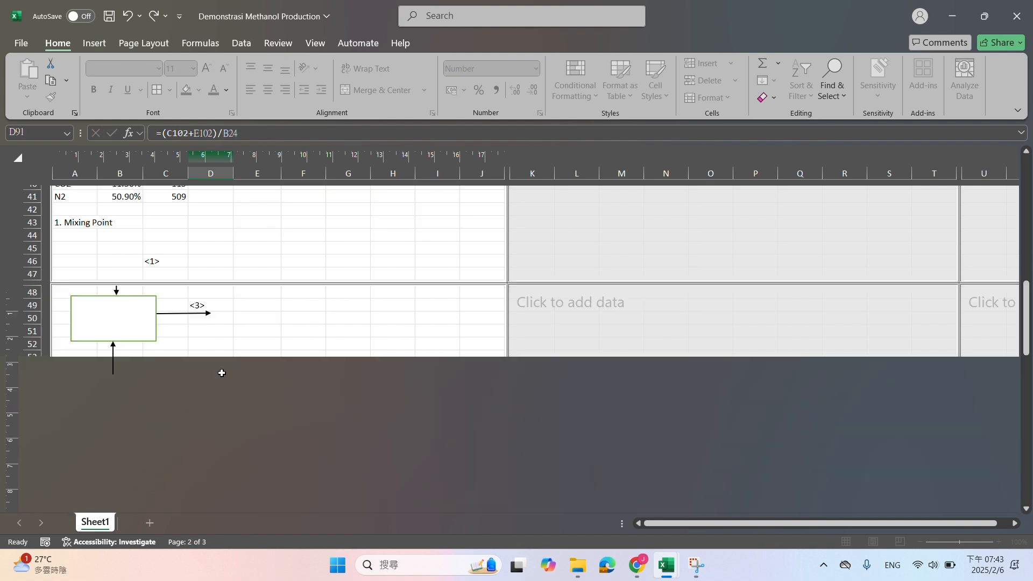
Re-enter the Reformer conversion in F87 as 90%
scroll(250, 392, down, 5)
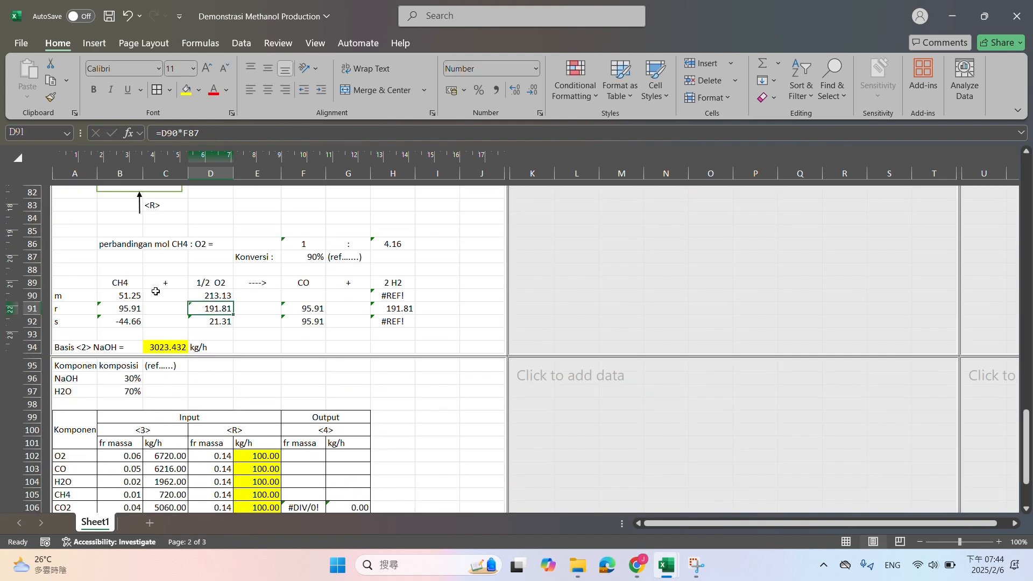
drag(131, 296, 380, 315)
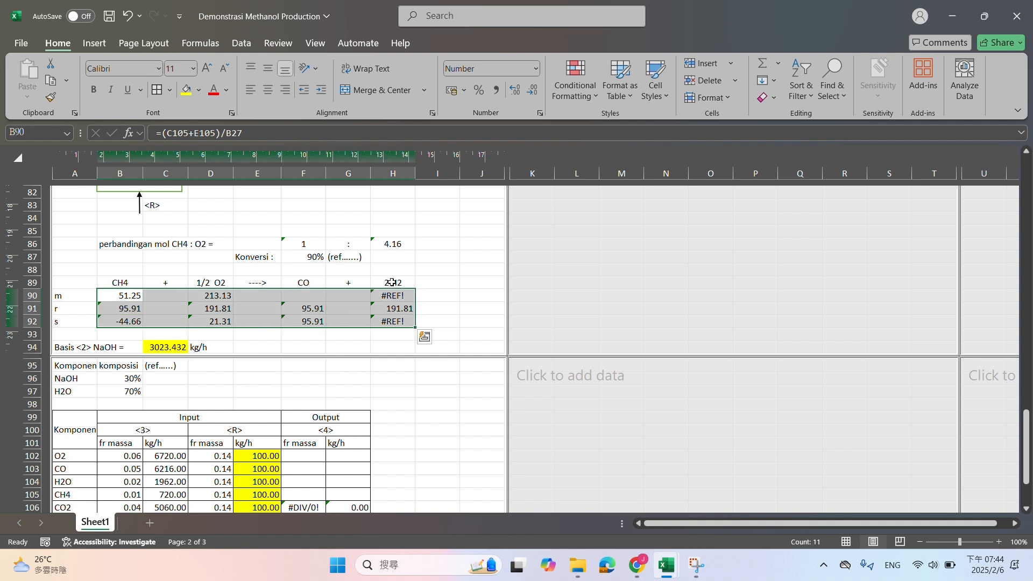
click(307, 259)
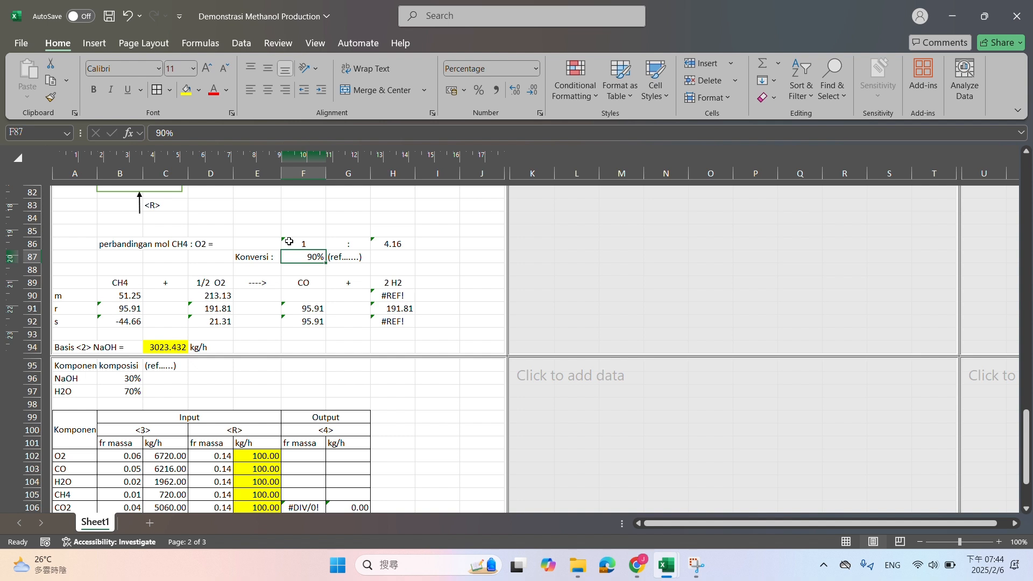
text(100)
key(BackSpace)
key(BackSpace)
key(BackSpace)
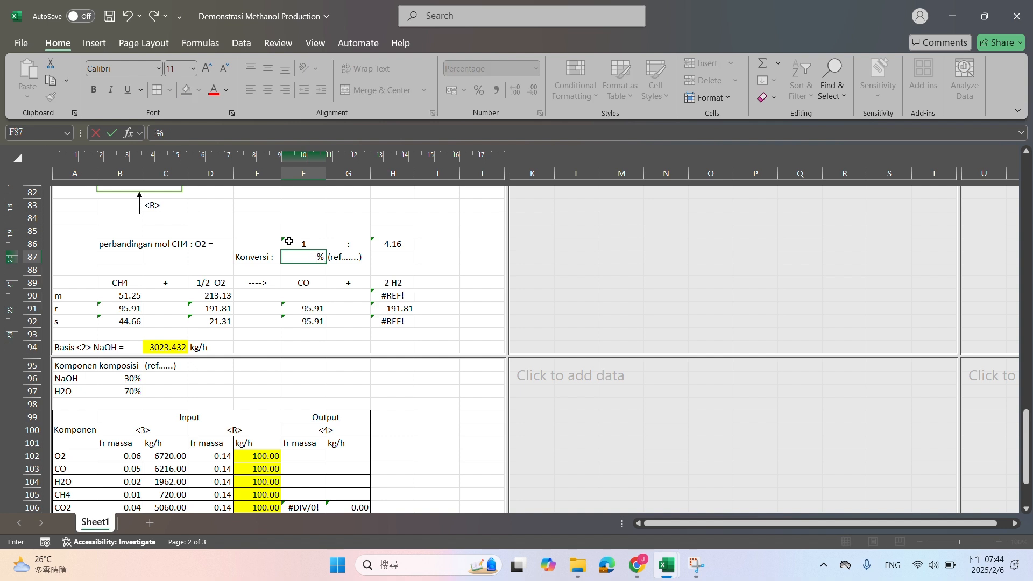
text(90)
key(Return)
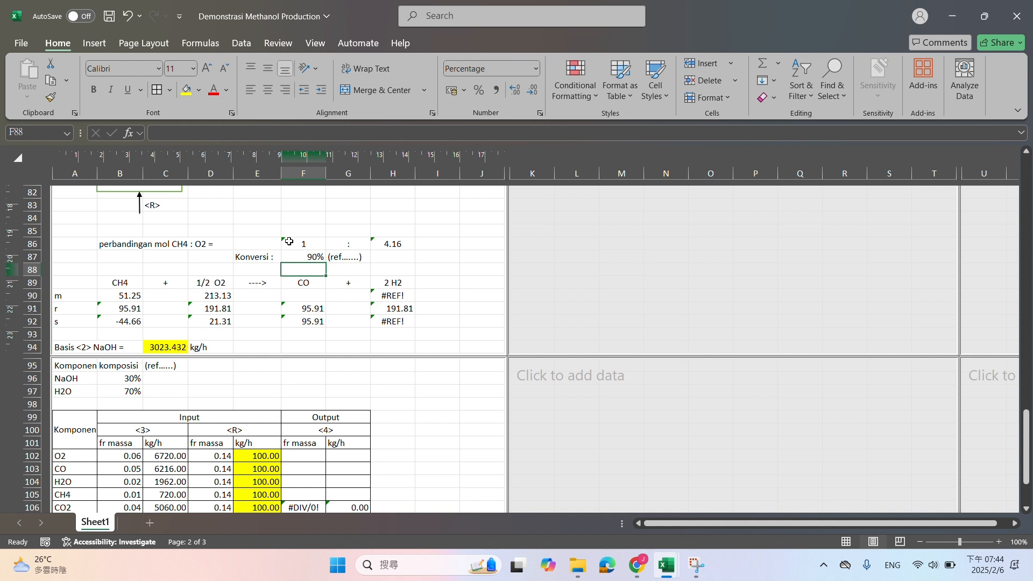
drag(151, 242, 405, 240)
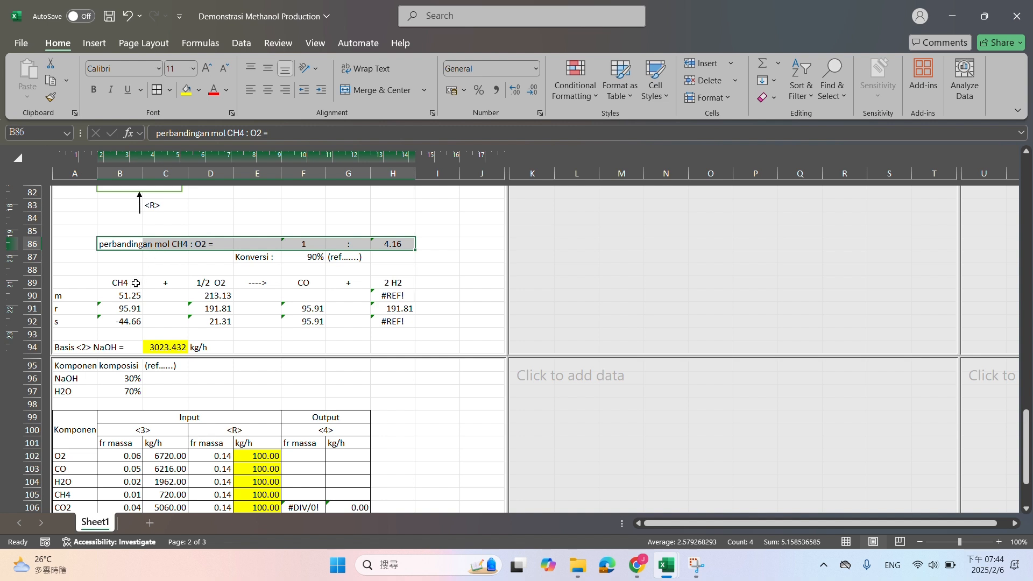
drag(135, 283, 233, 284)
click(313, 233)
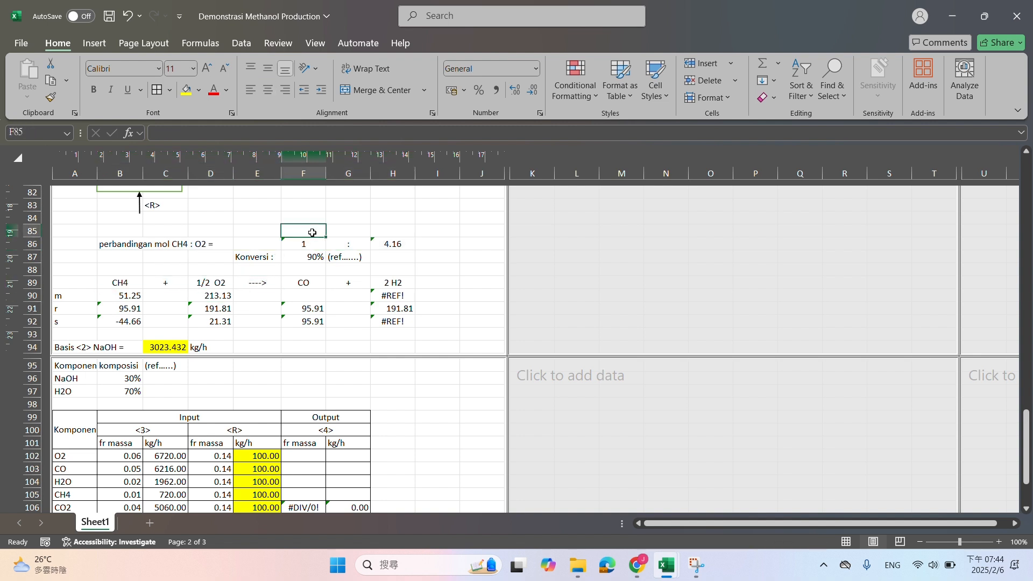
click(438, 256)
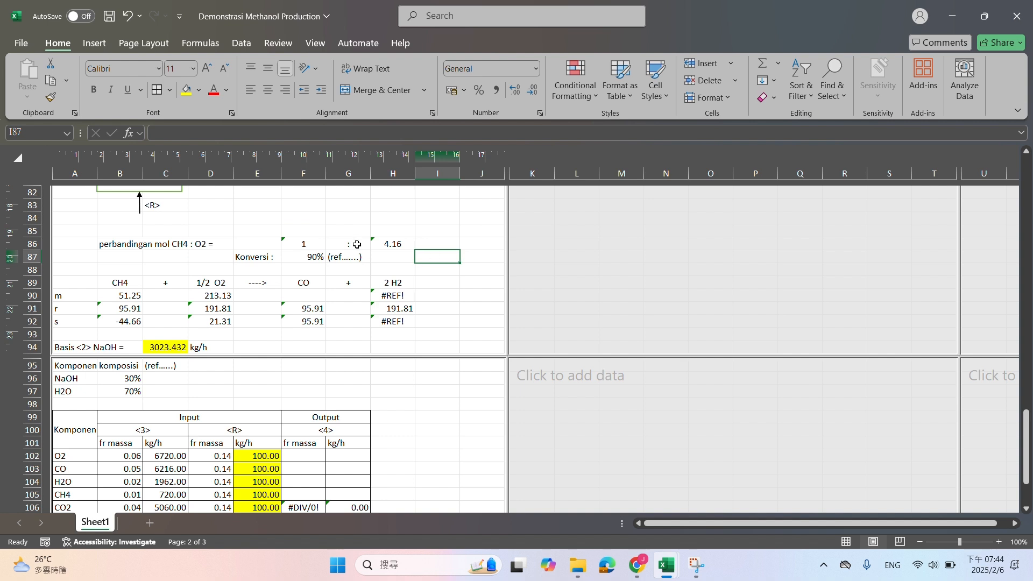
Clear the leftover NaOH basis and its NaOH/H2O composition block in A94:D97
click(63, 349)
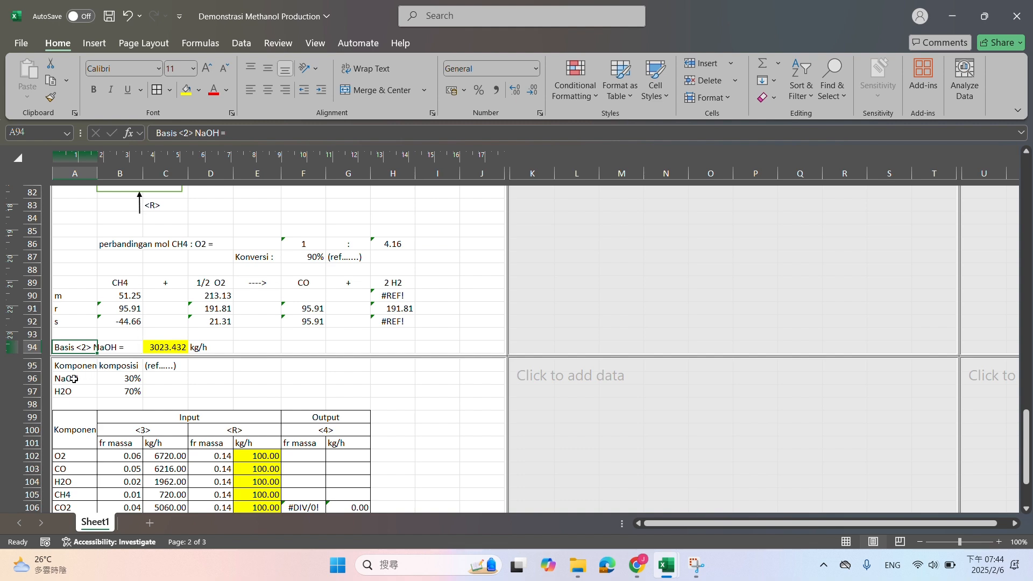
scroll(189, 369, down, 2)
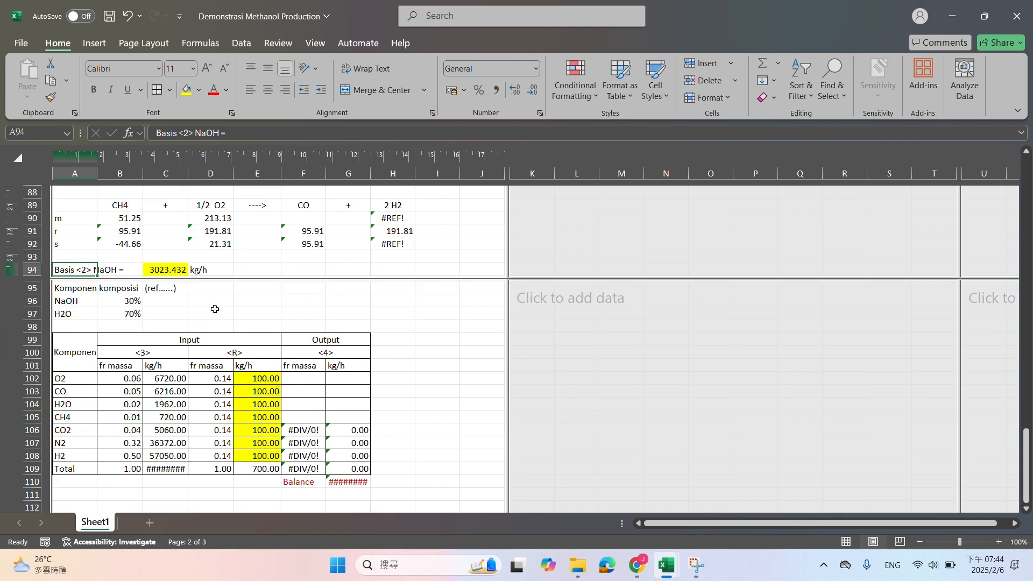
shift+click(215, 309)
key(Delete)
scroll(211, 311, up, 2)
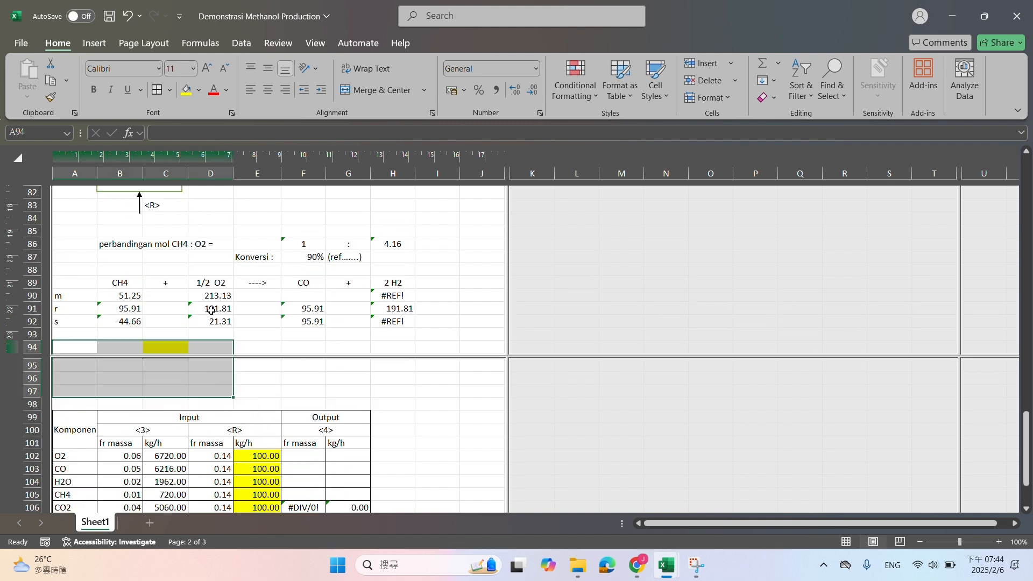
Delete the four emptied rows 94 to 97 between the Reformer reaction and the component table
click(36, 350)
right_click(37, 350)
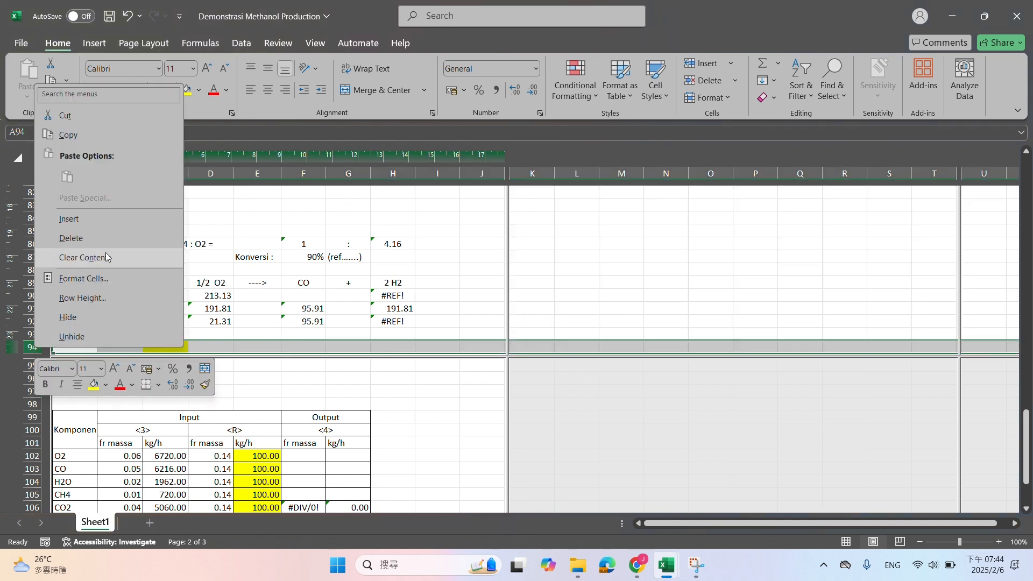
click(55, 240)
drag(32, 366, 32, 379)
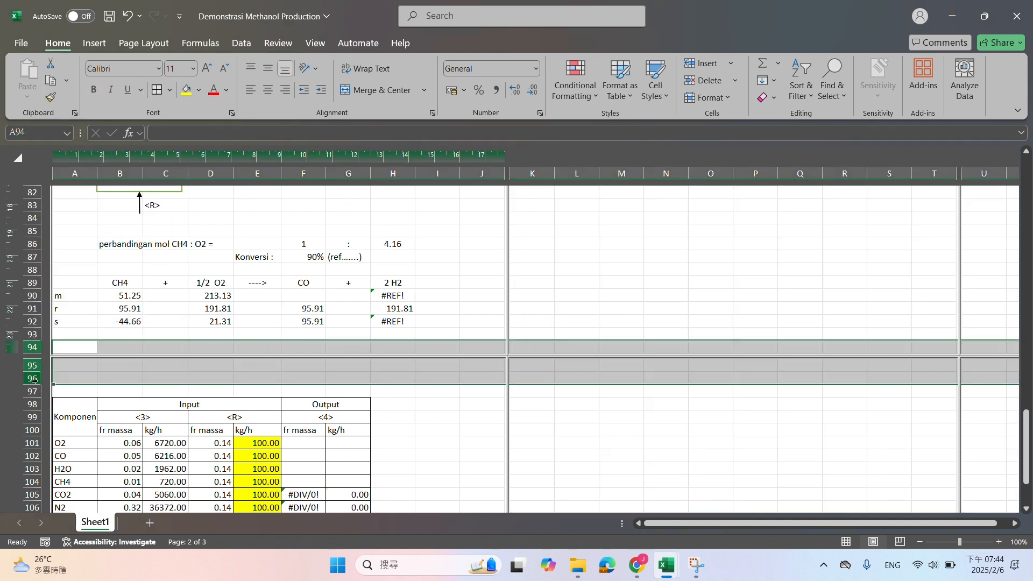
right_click(32, 378)
click(131, 276)
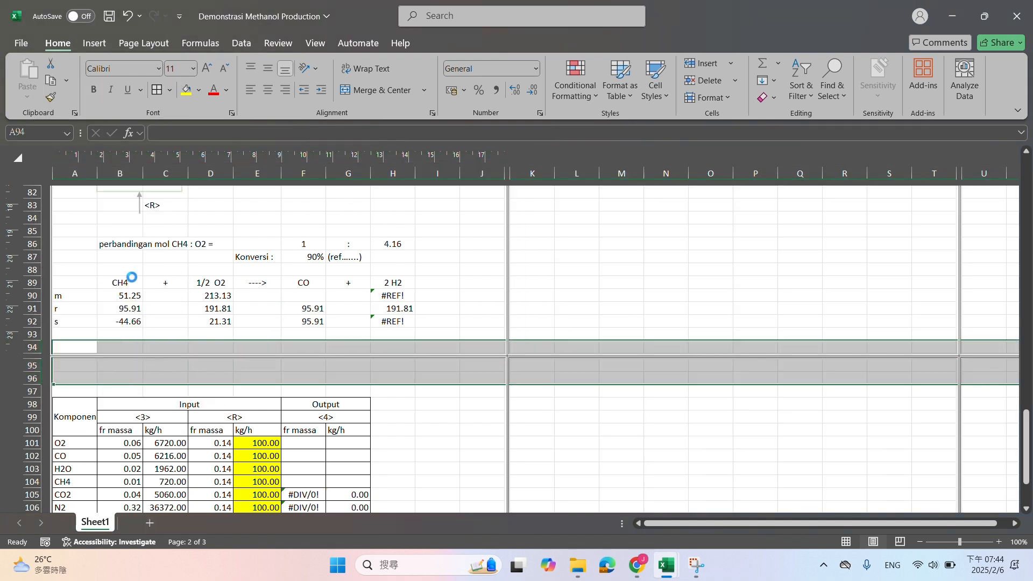
Clear the broken initial H2 moles formula in H90 of the Reformer reaction
click(120, 303)
drag(120, 320, 344, 321)
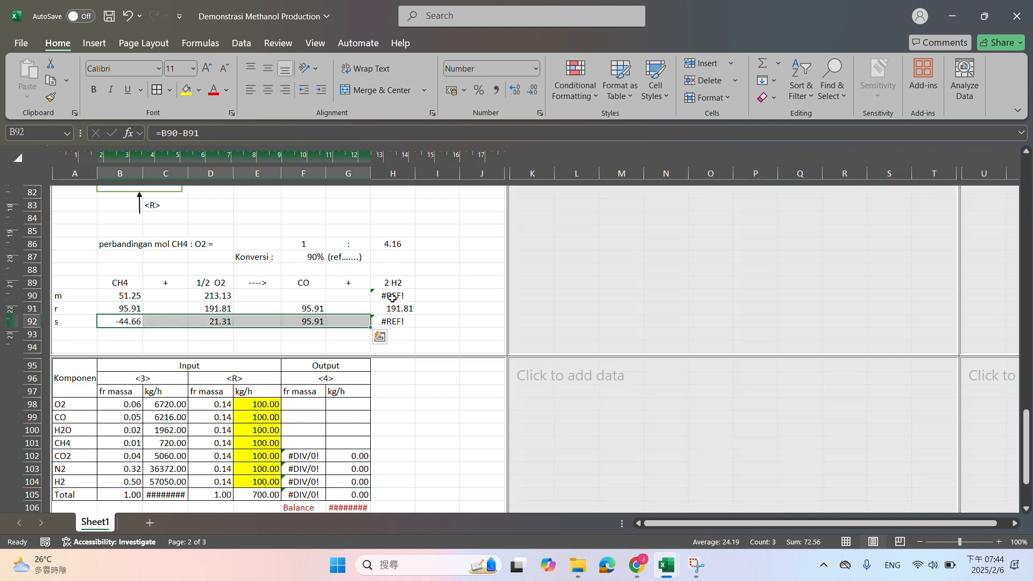
click(393, 297)
key(Delete)
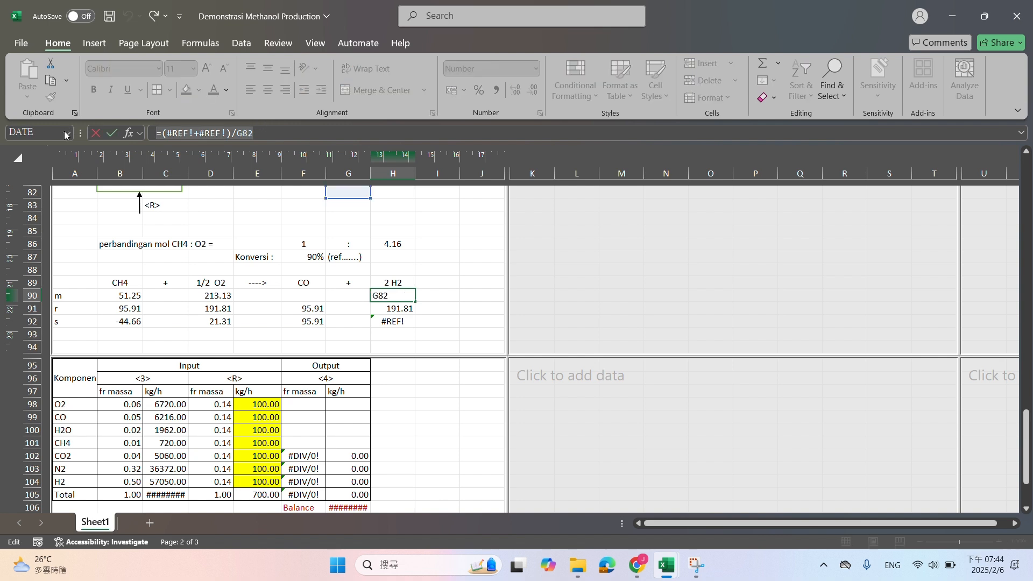
key(Down)
key(Down)
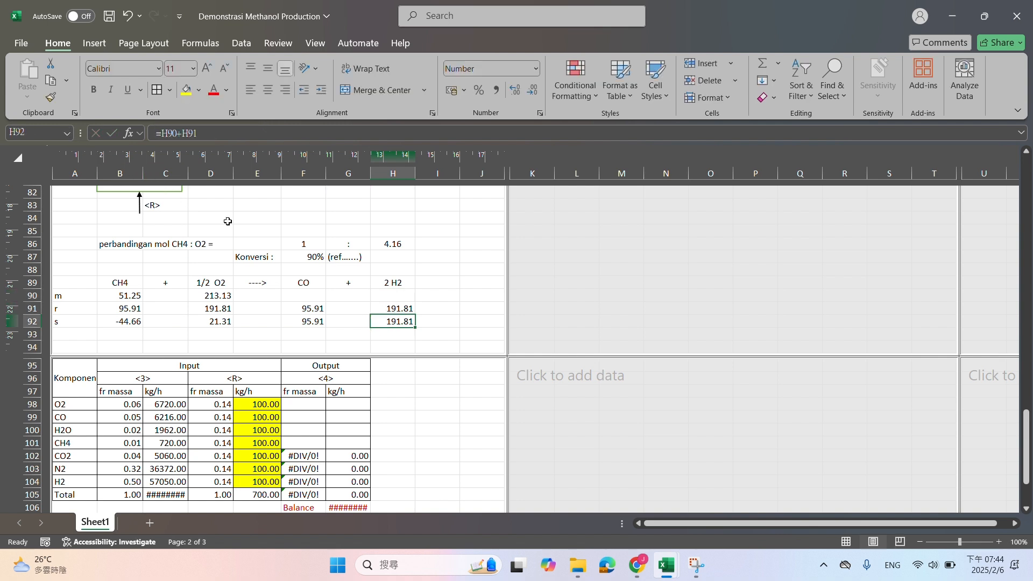
Inspect the formulas for the remaining CH4 moles in B92, reacted O2 in D91 and initial O2 in D90
click(130, 324)
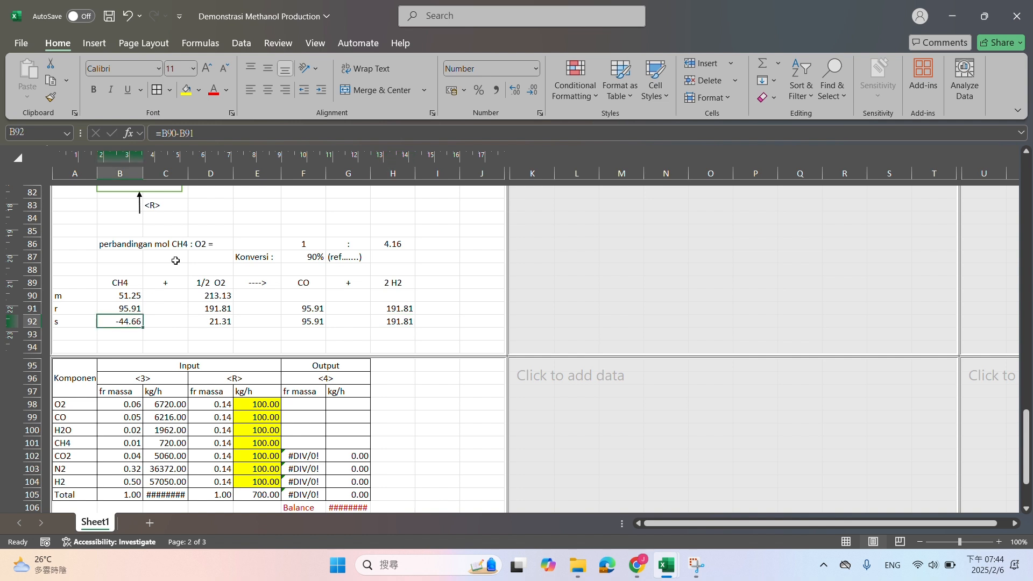
click(201, 310)
click(230, 132)
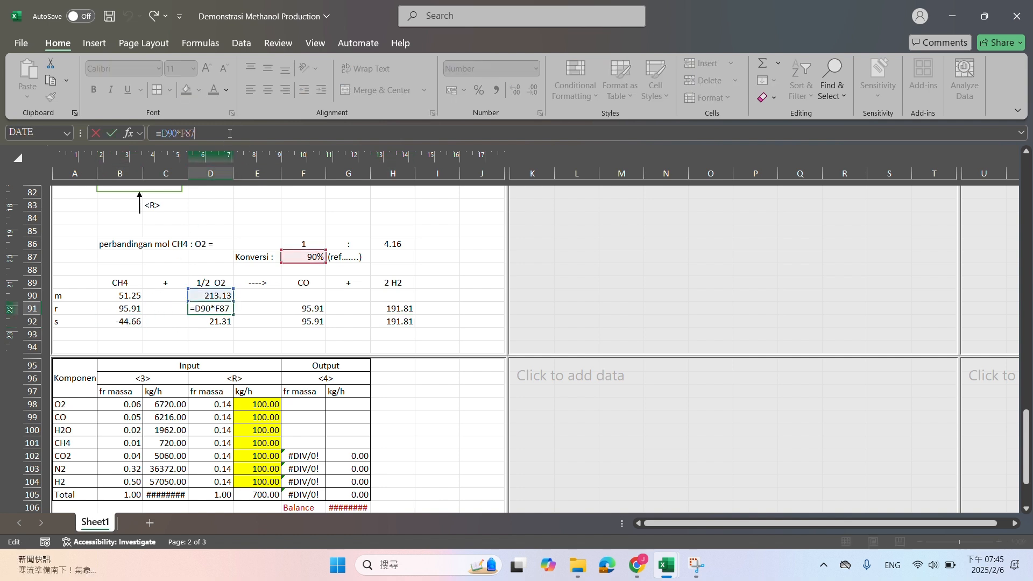
key(Return)
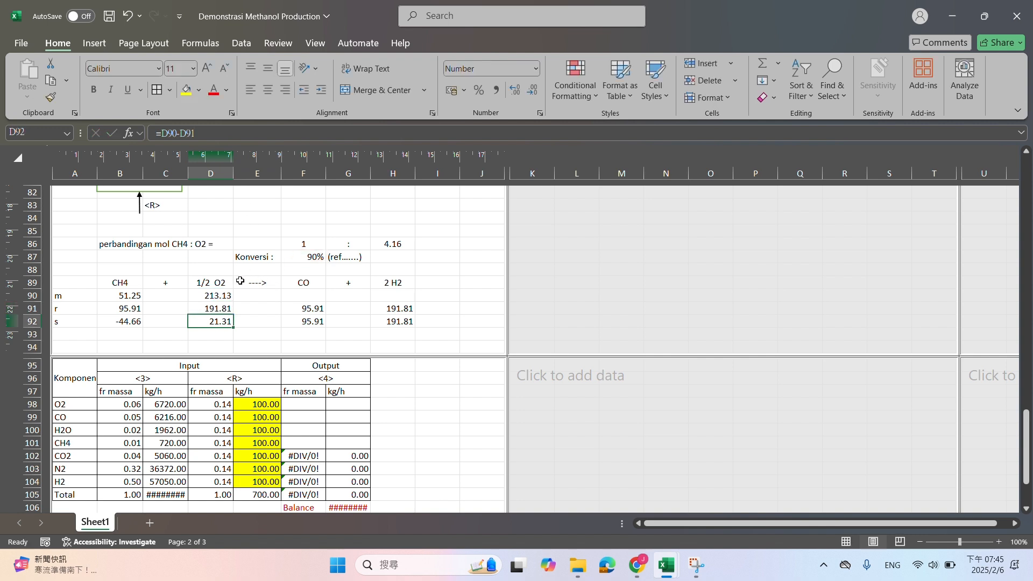
click(227, 309)
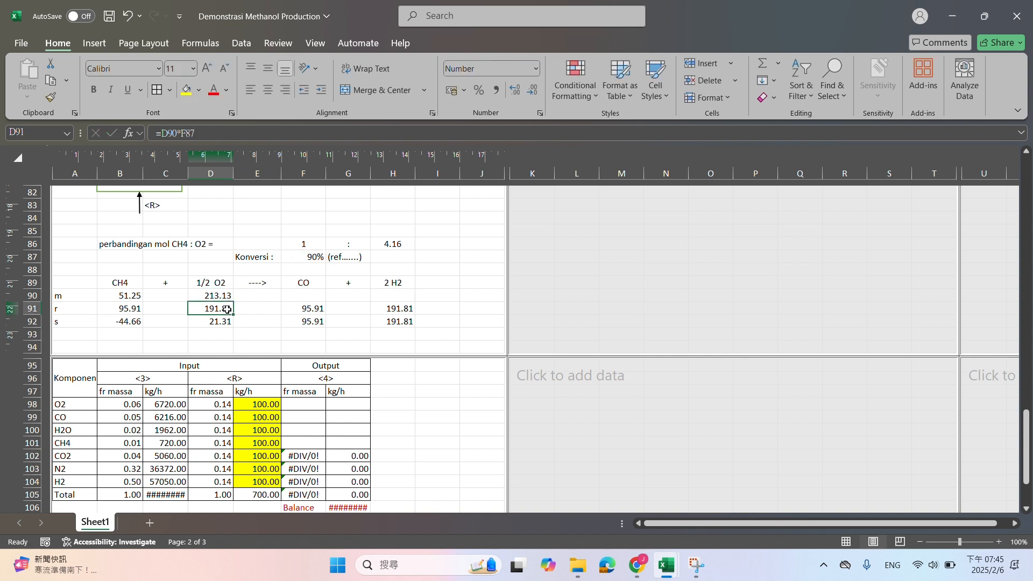
click(224, 295)
Set the incoming air basis in C69 to 10 kmol/jam
scroll(226, 296, up, 5)
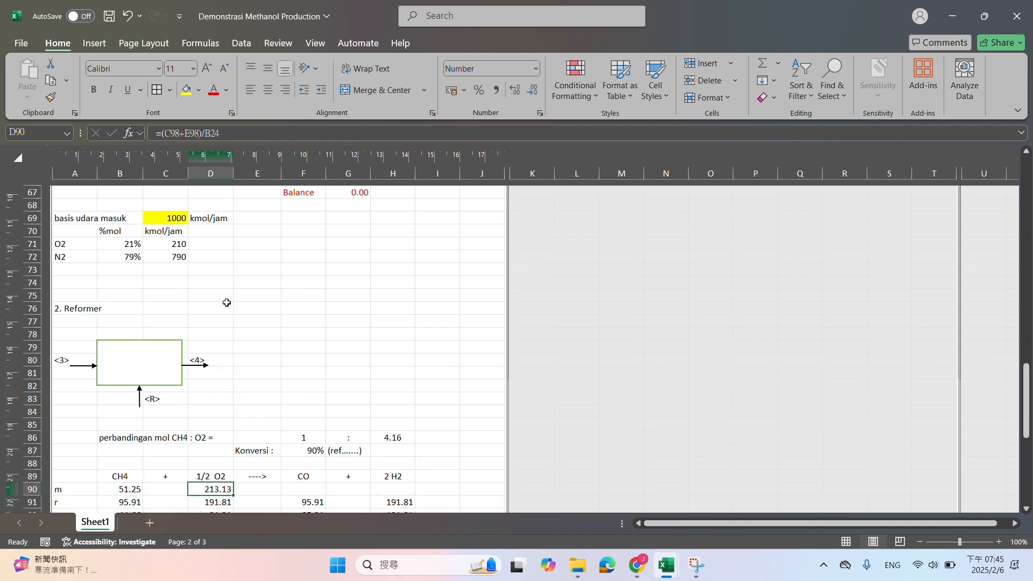
click(176, 221)
scroll(230, 276, down, 3)
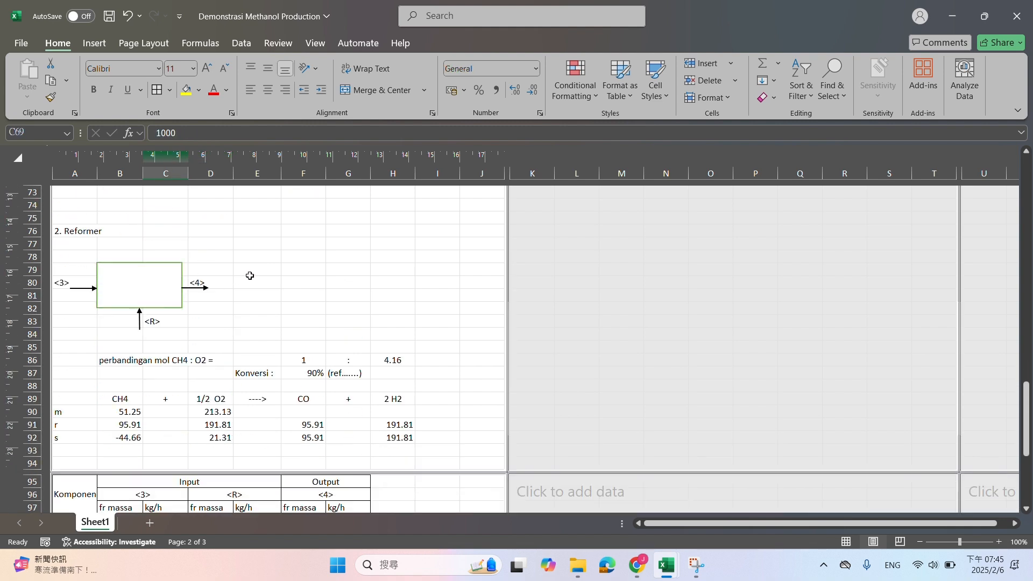
text(10)
key(Return)
scroll(270, 300, up, 2)
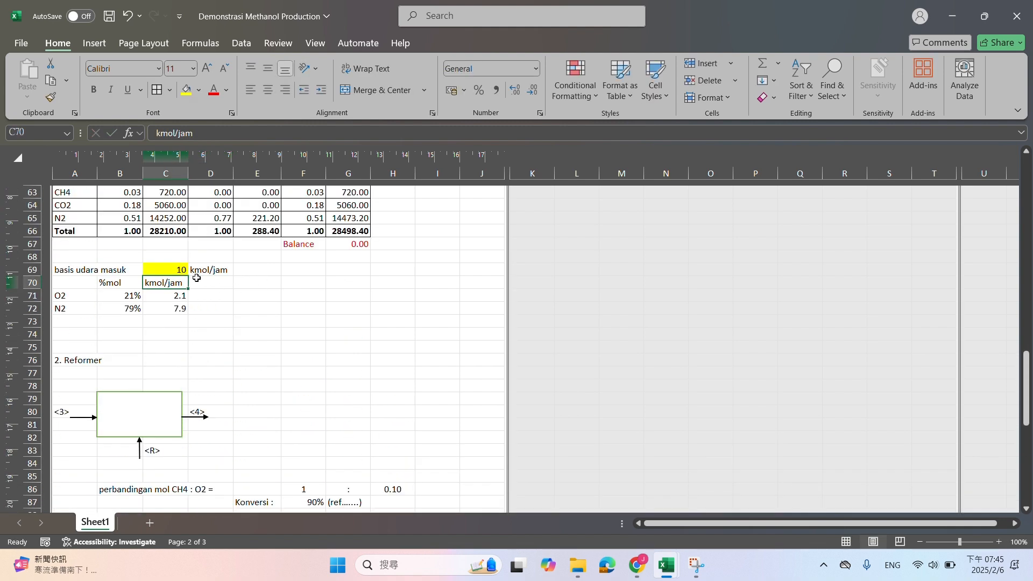
Set the incoming air basis in C69 to 100 kmol/jam
click(176, 266)
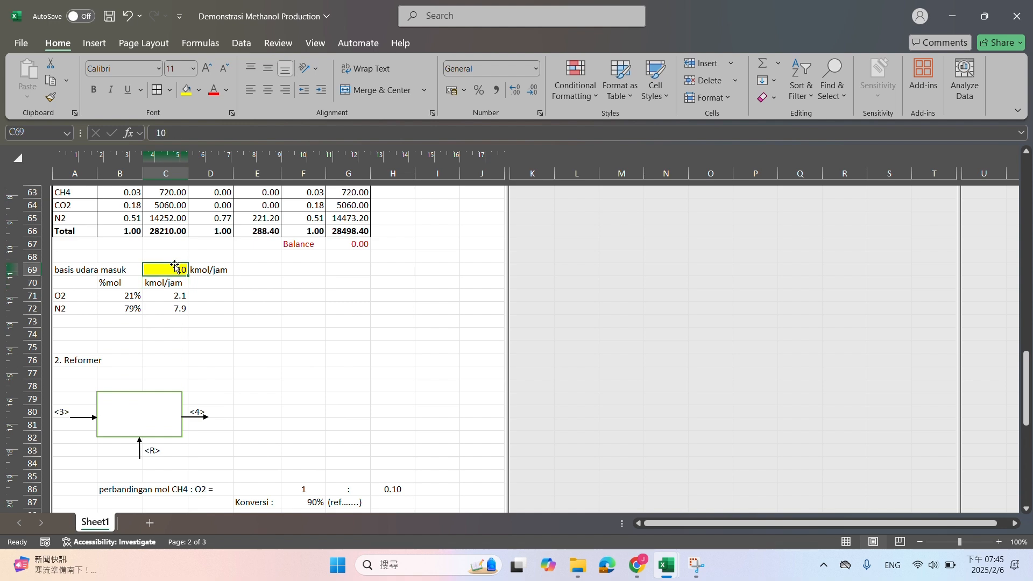
scroll(178, 266, up, 5)
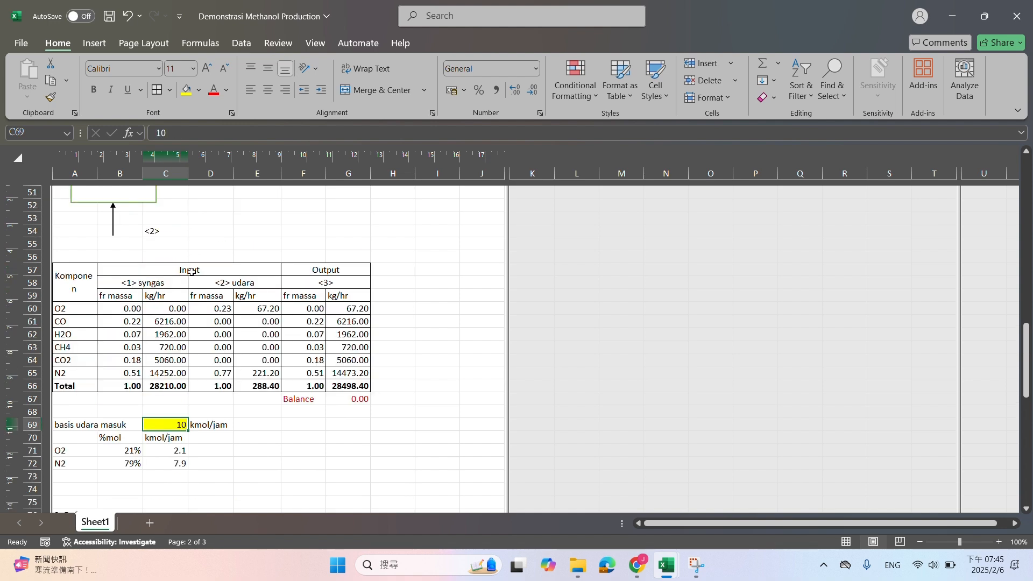
scroll(192, 269, down, 12)
scroll(231, 279, up, 5)
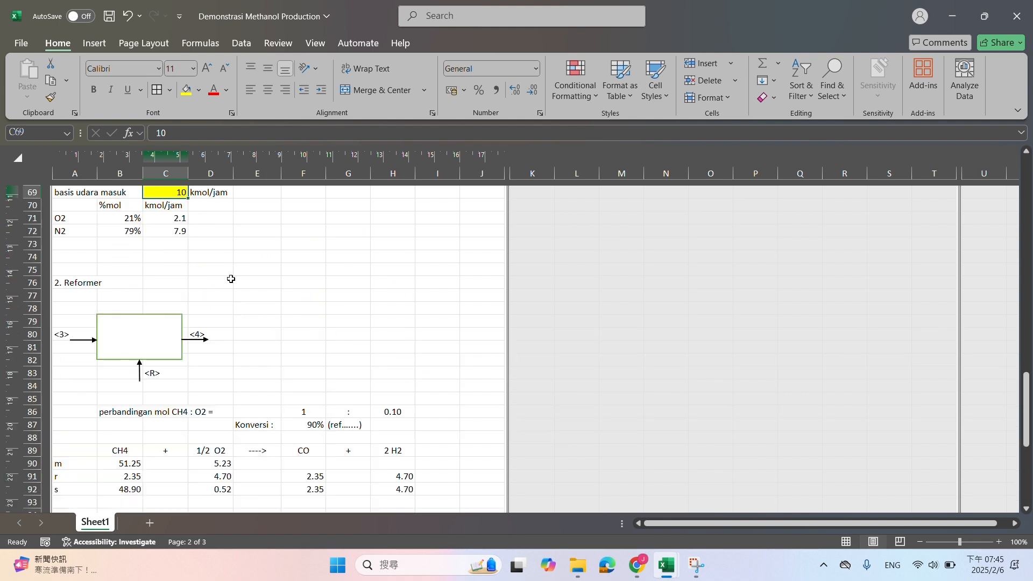
text(100)
key(Return)
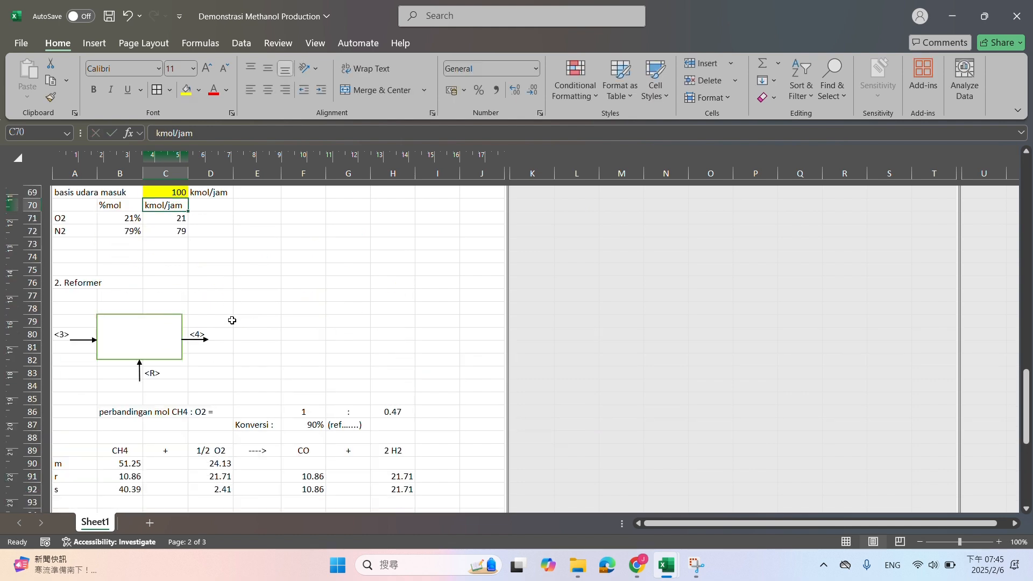
Run Goal Seek to bring the remaining CH4 moles in B92 to 0 by changing the air basis in C69
scroll(204, 320, down, 2)
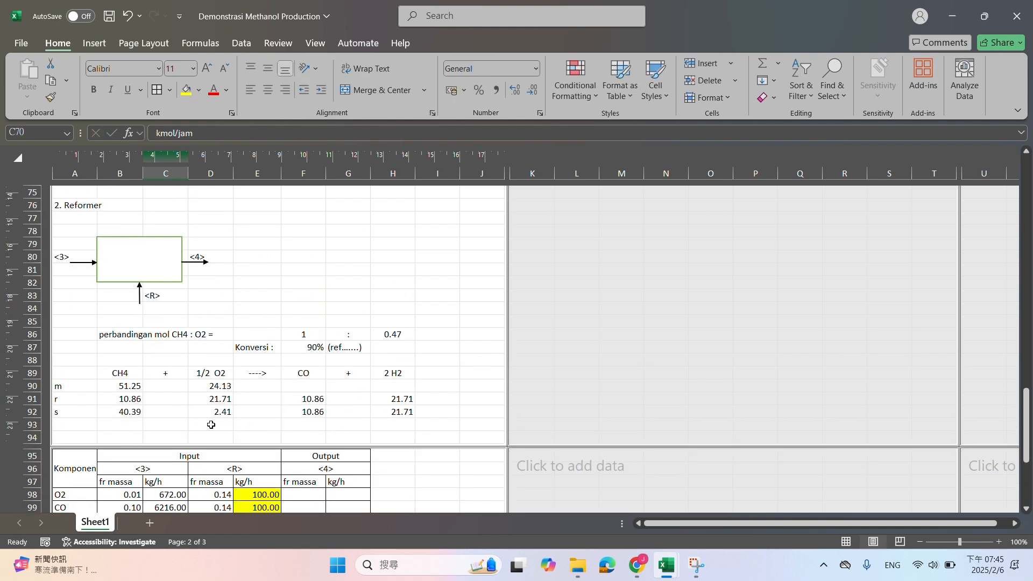
click(124, 413)
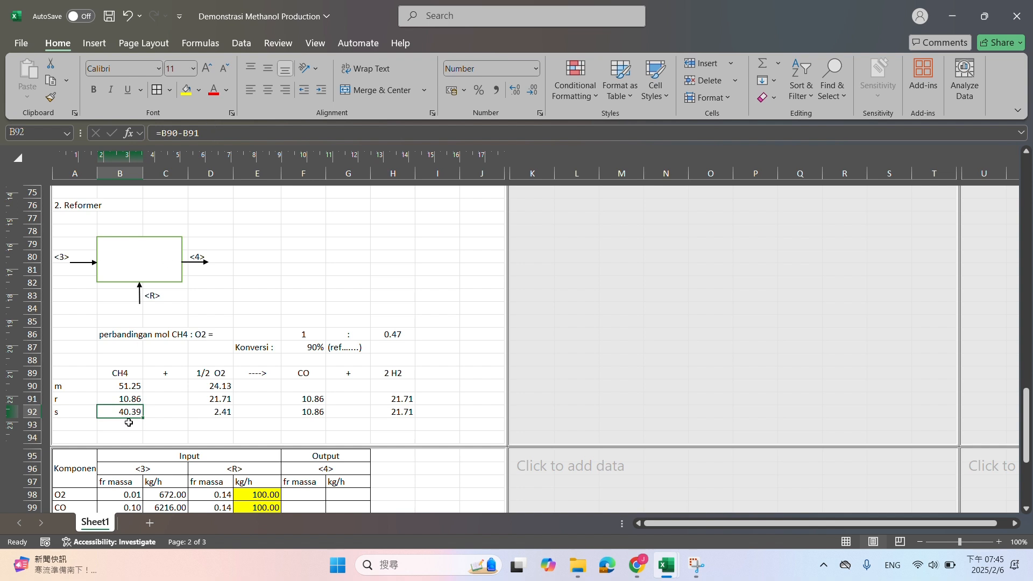
click(240, 43)
click(794, 80)
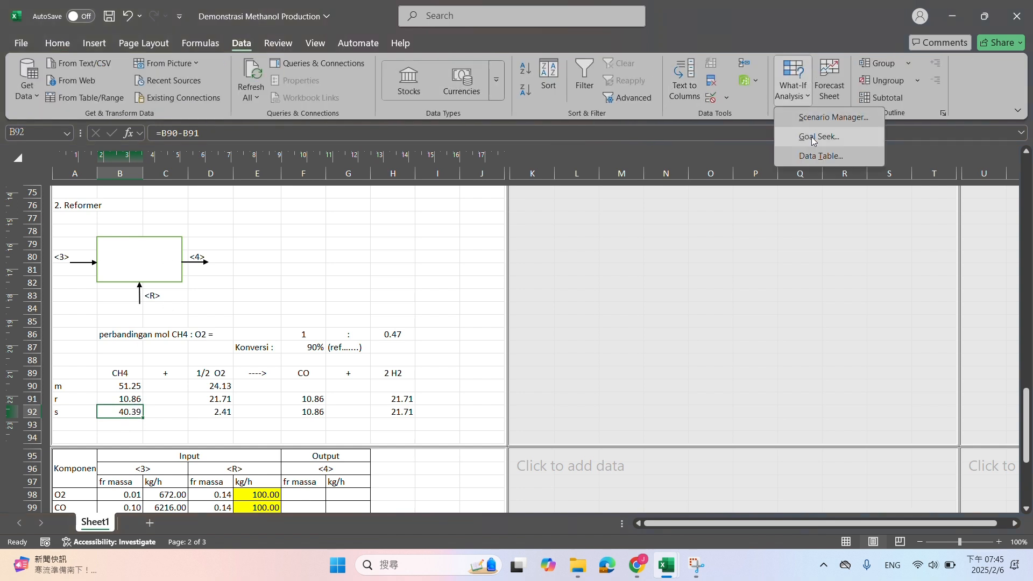
click(819, 137)
click(792, 148)
text(0)
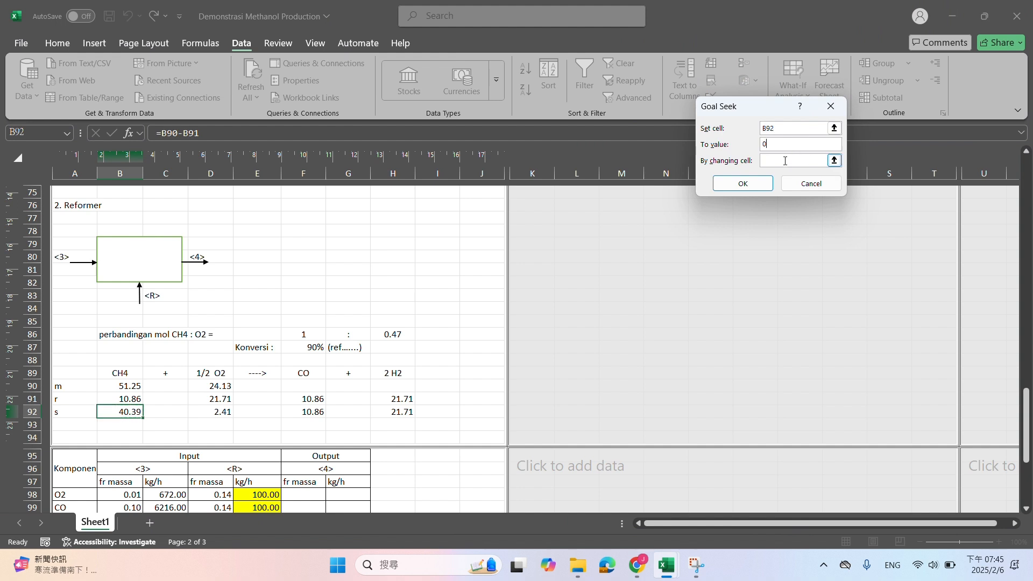
click(777, 161)
scroll(288, 362, up, 3)
click(163, 238)
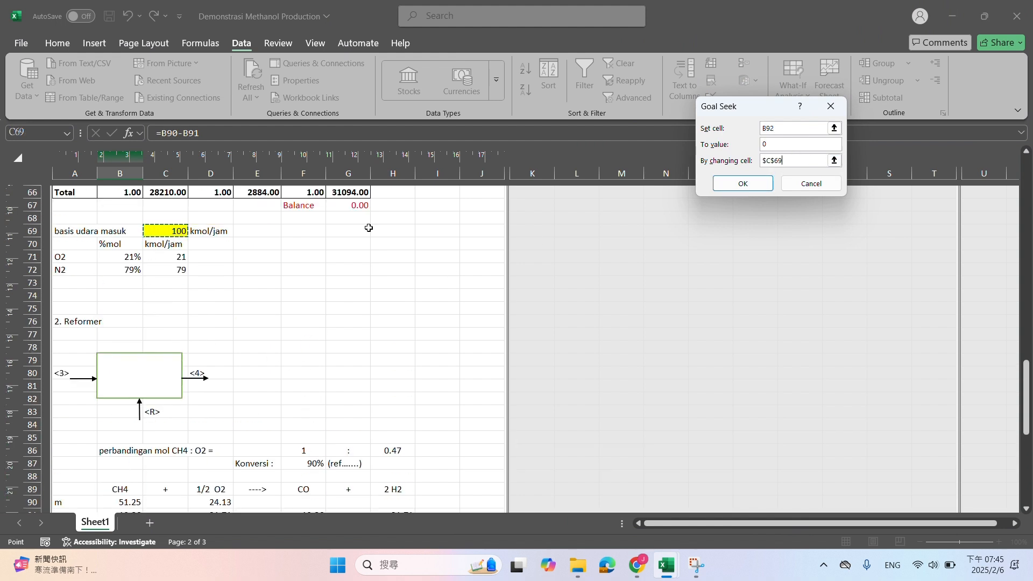
click(745, 185)
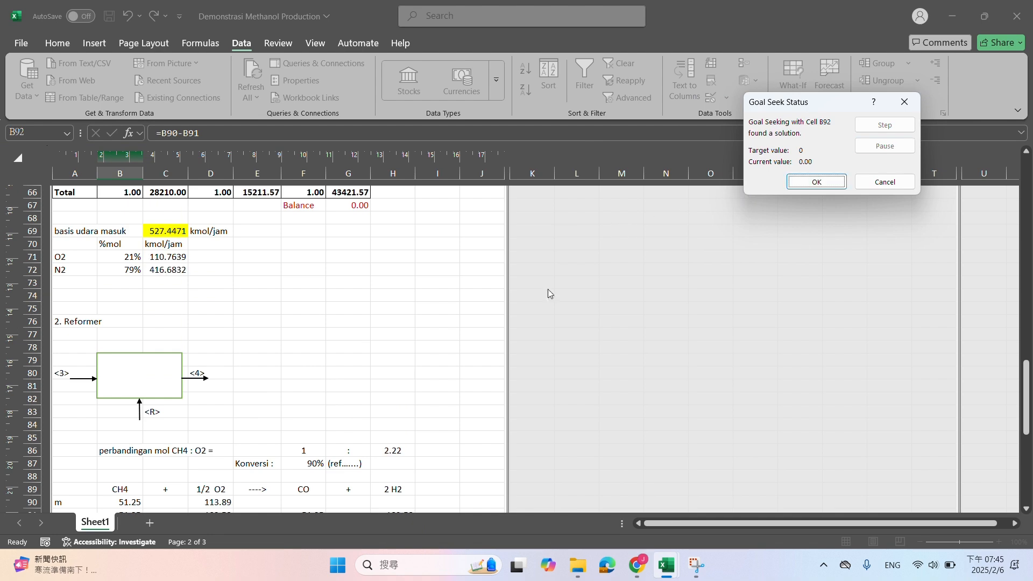
click(814, 183)
scroll(243, 354, down, 4)
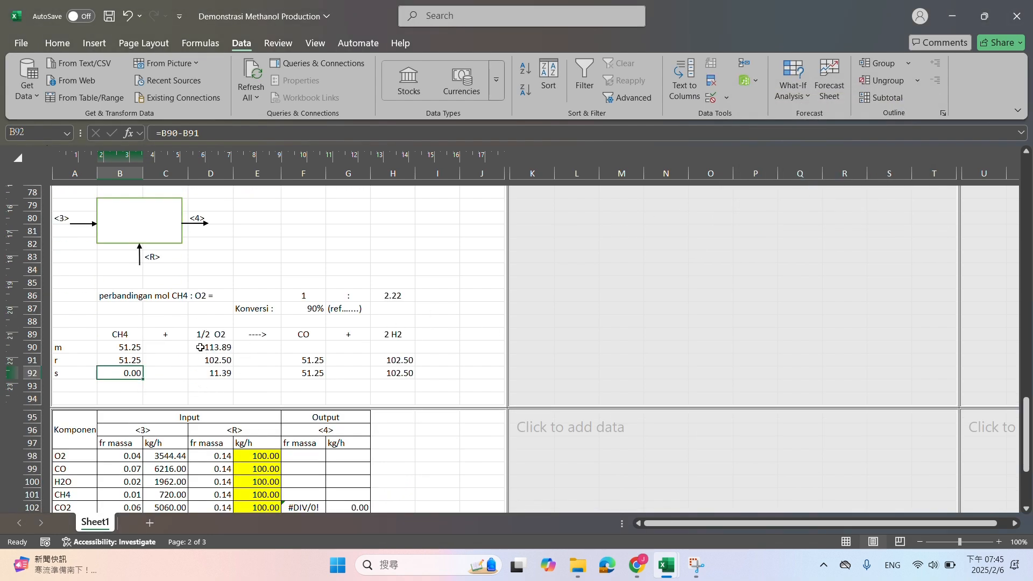
Clear the kg/h cells of output stream <4> in G98:G104 of the Reformer table
scroll(197, 346, down, 2)
drag(345, 380, 349, 451)
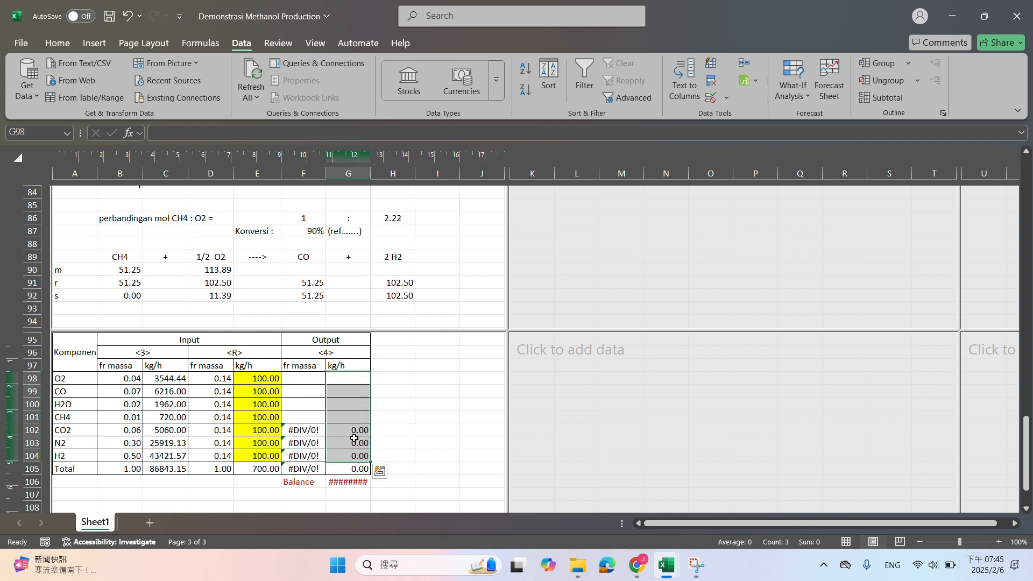
key(Delete)
Calculate the O2 output of stream <4> in G98 with the formula =D92*B24
click(357, 379)
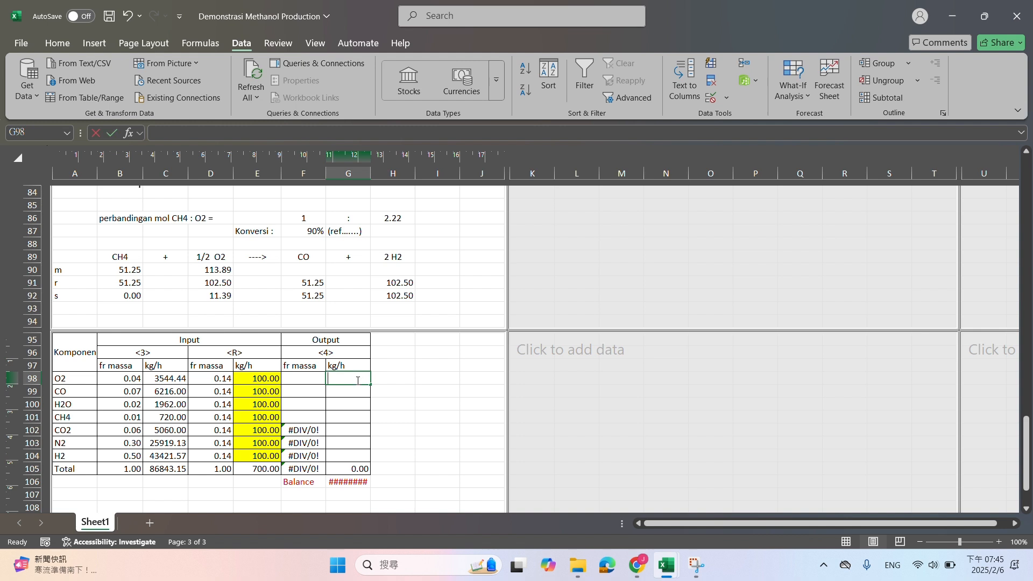
text(=)
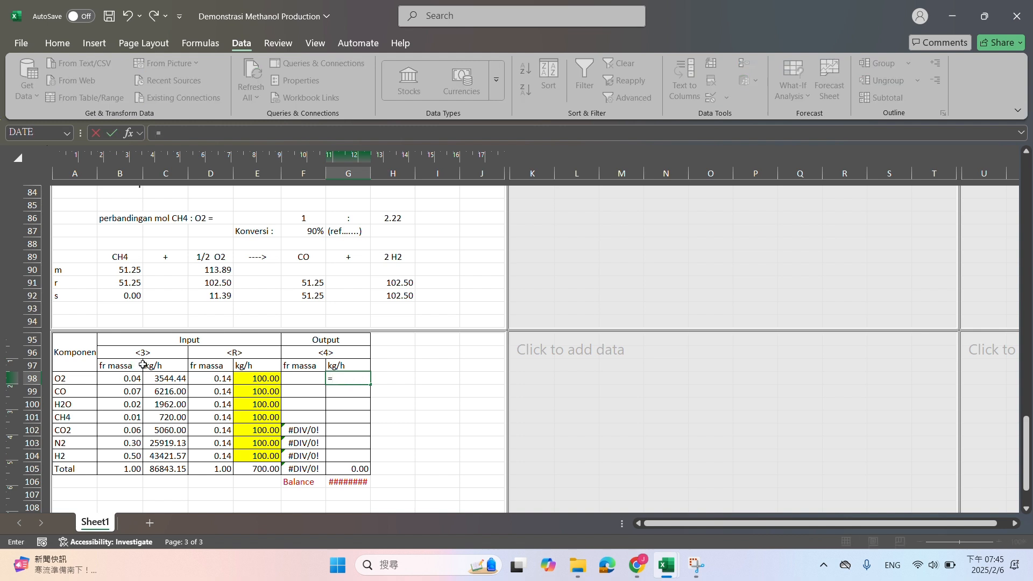
click(217, 297)
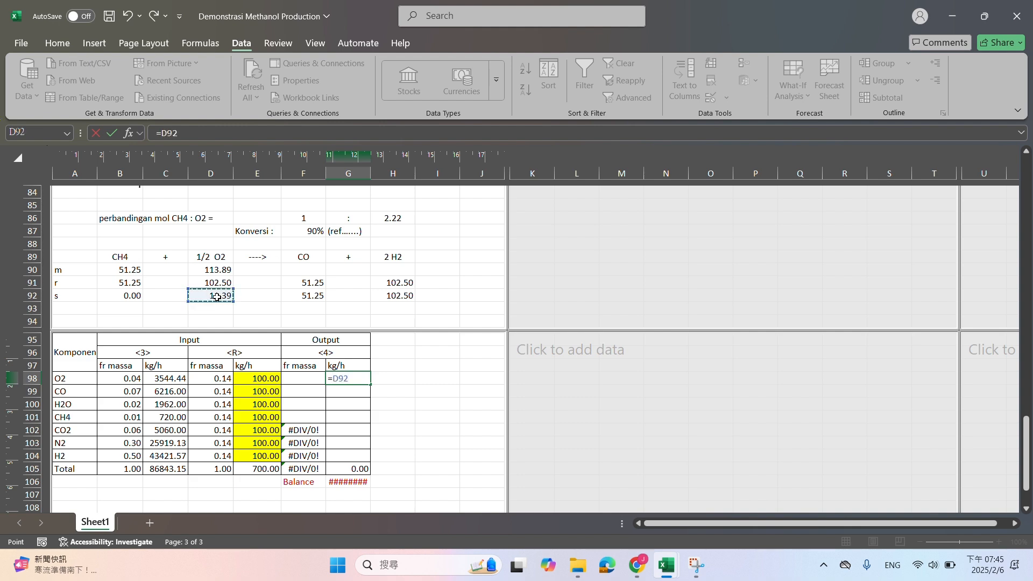
text(*)
scroll(198, 363, up, 15)
scroll(198, 363, up, 7)
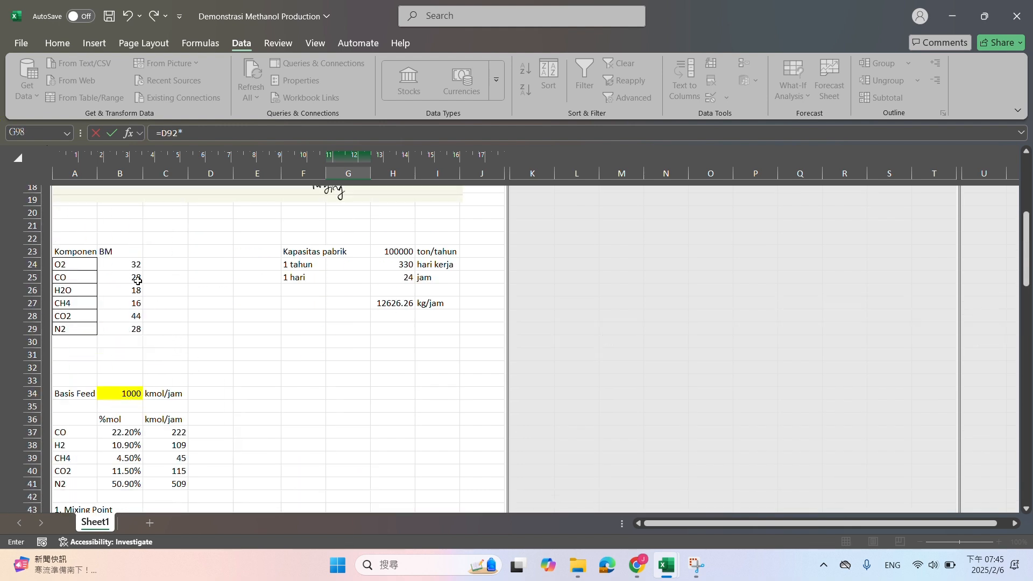
click(122, 261)
key(Return)
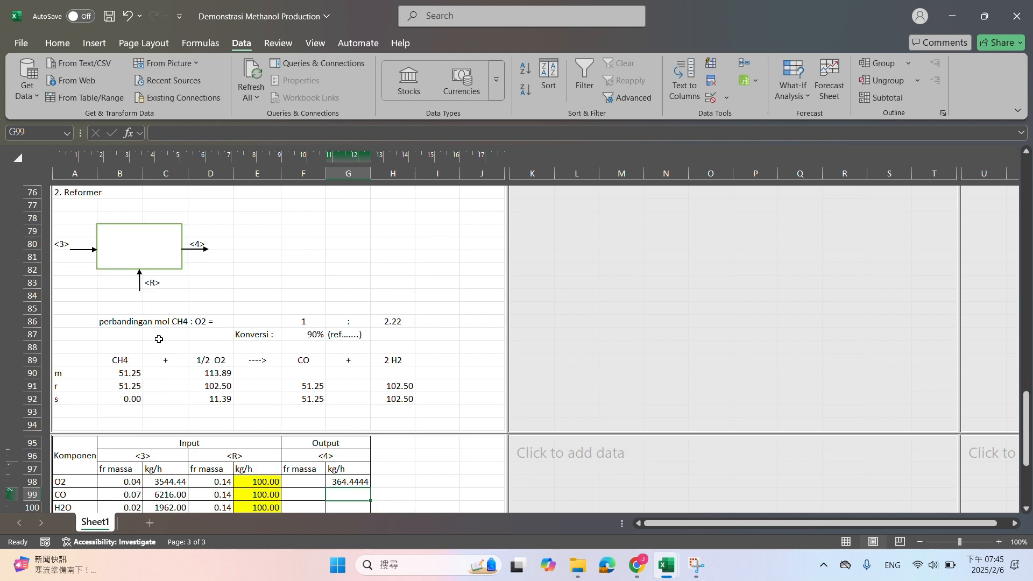
text(=)
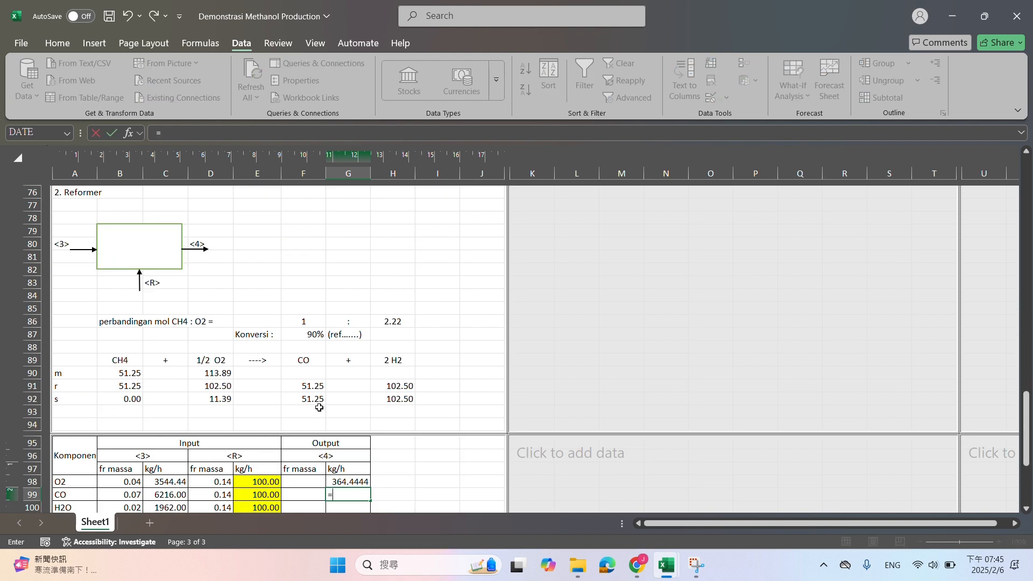
scroll(317, 401, down, 1)
key(BackSpace)
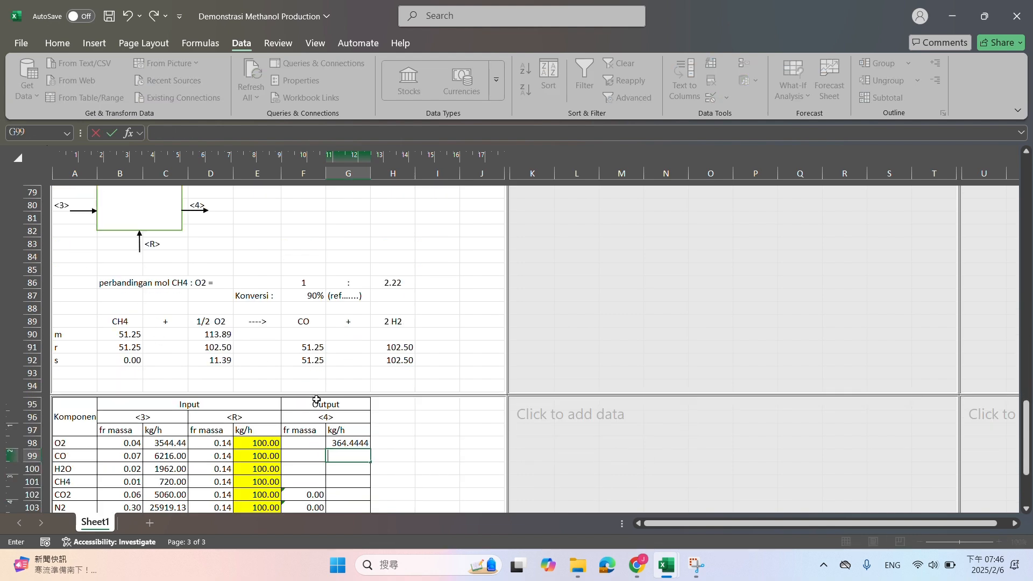
key(Return)
Calculate the initial CO moles in F90 with the formula =(C99+E99)/B25
click(303, 335)
scroll(303, 335, down, 1)
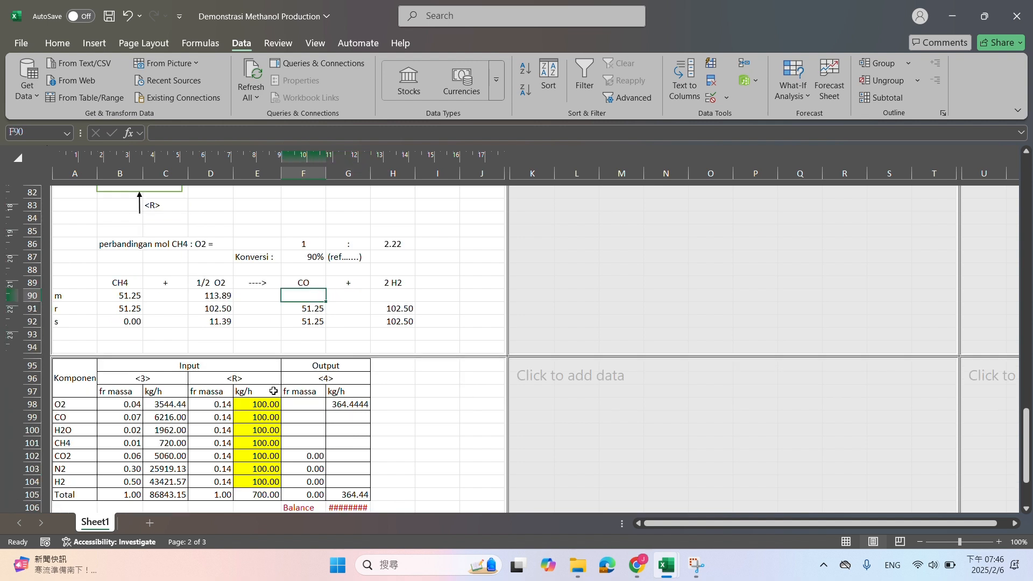
text(=()
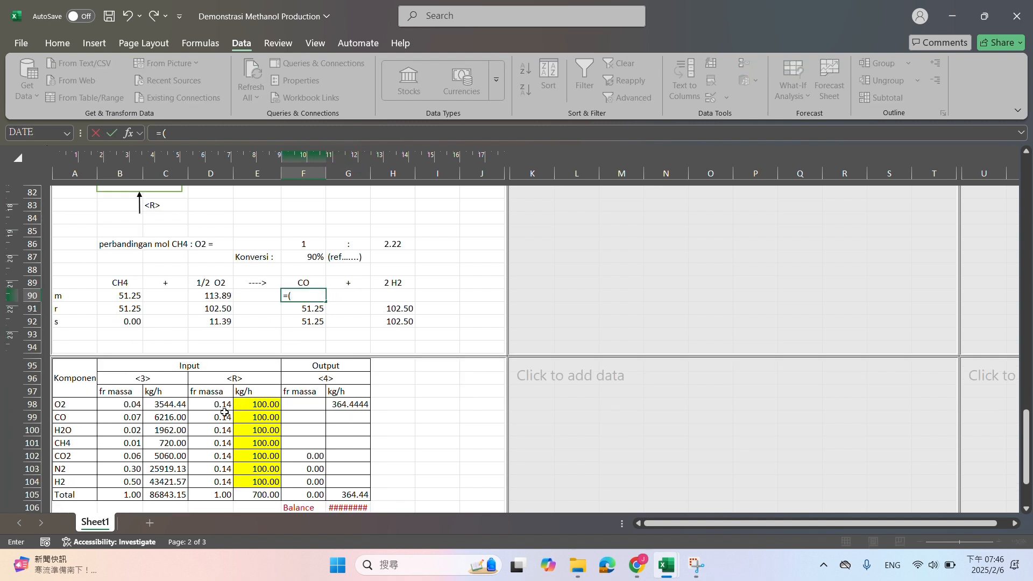
click(169, 418)
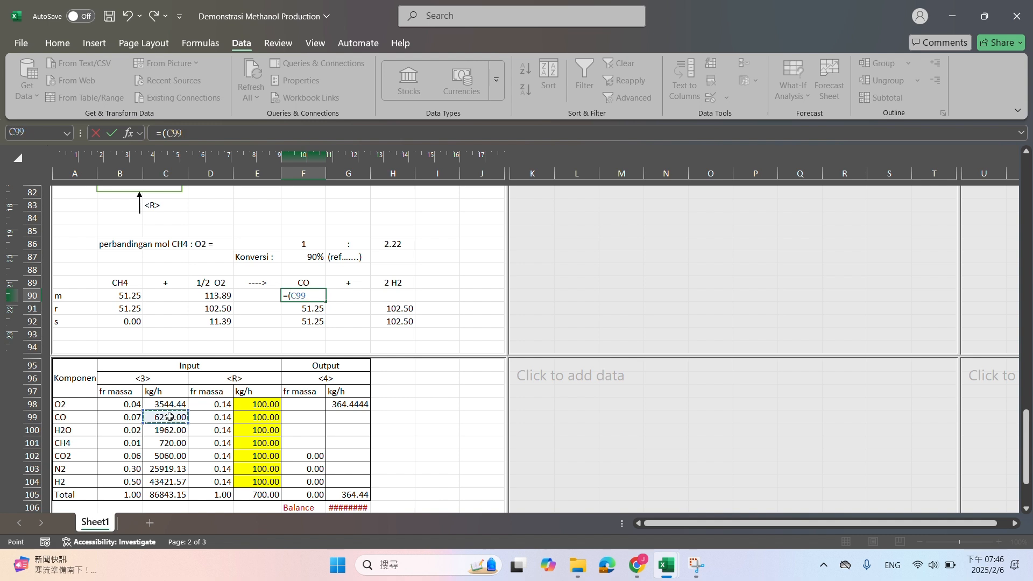
text(+)
click(254, 418)
text()/)
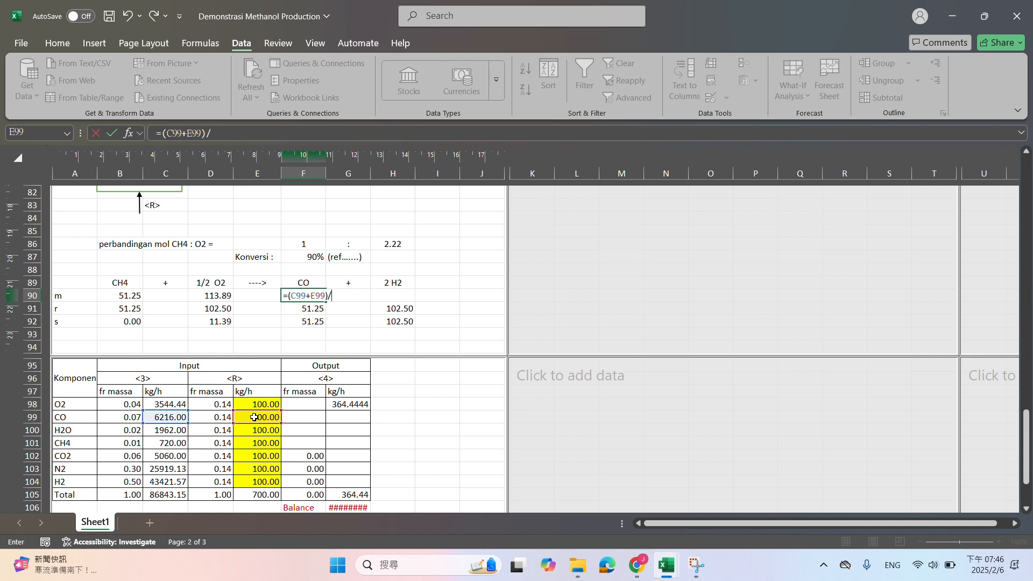
scroll(242, 415, up, 20)
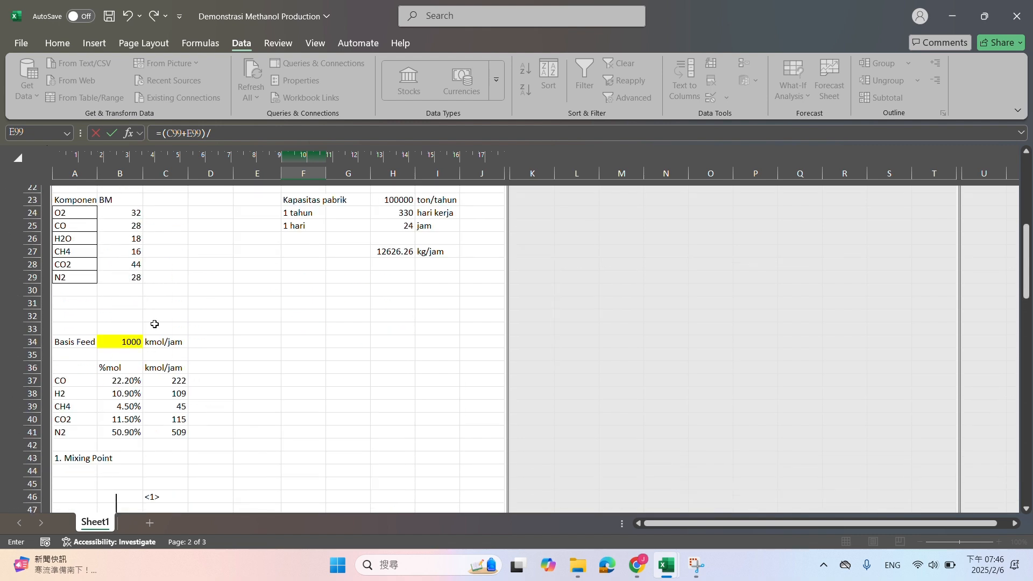
click(120, 227)
key(Return)
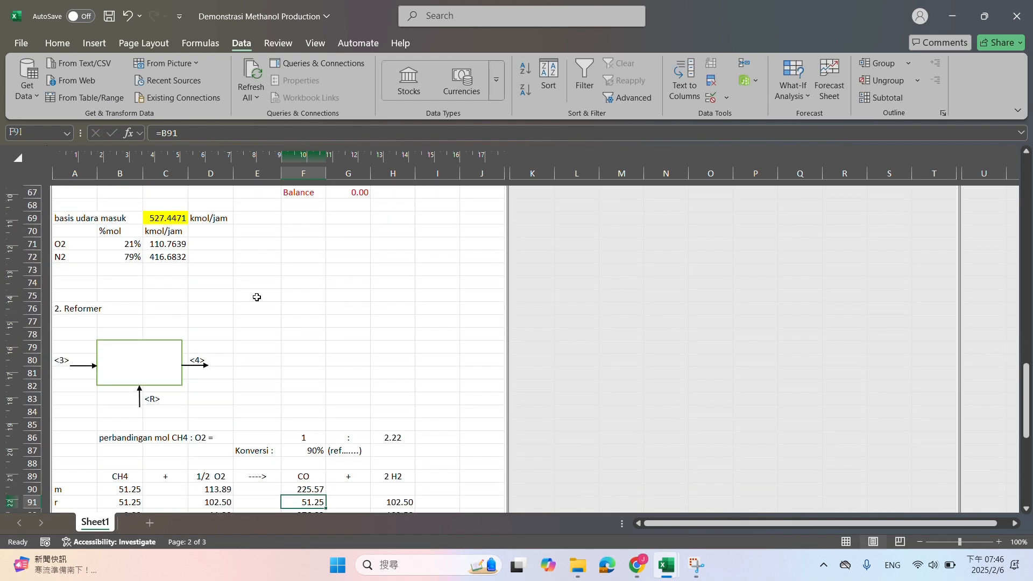
key(Down)
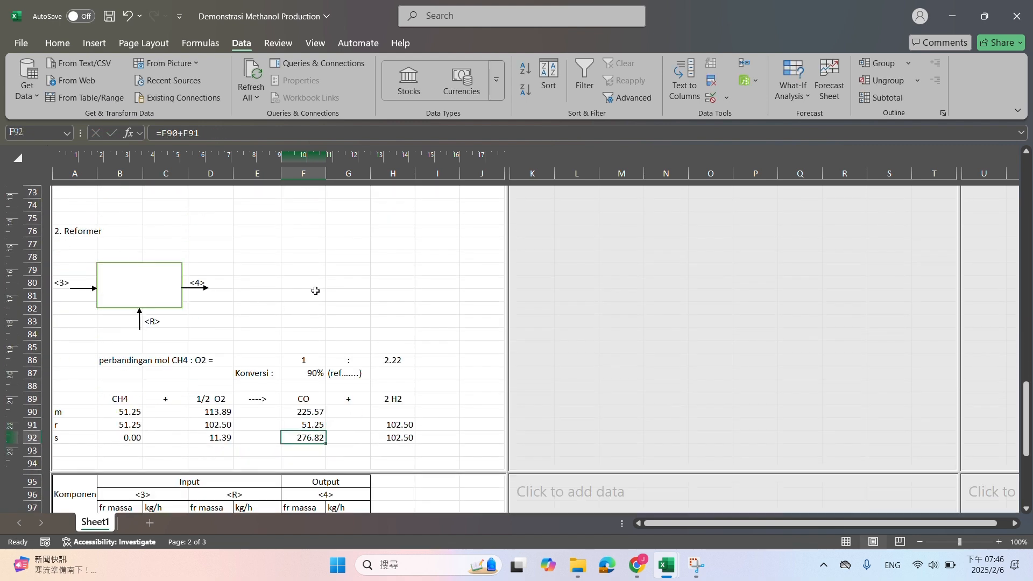
Set the H2 flow of input stream <3> in C104 to 0 and check it against the Mixing Point output table
click(401, 412)
scroll(401, 412, down, 4)
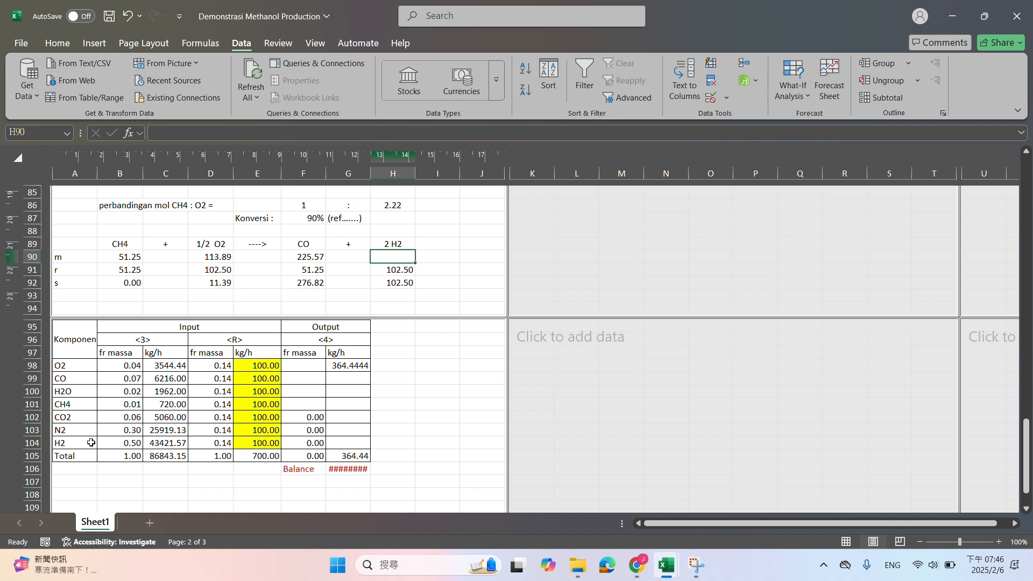
click(158, 446)
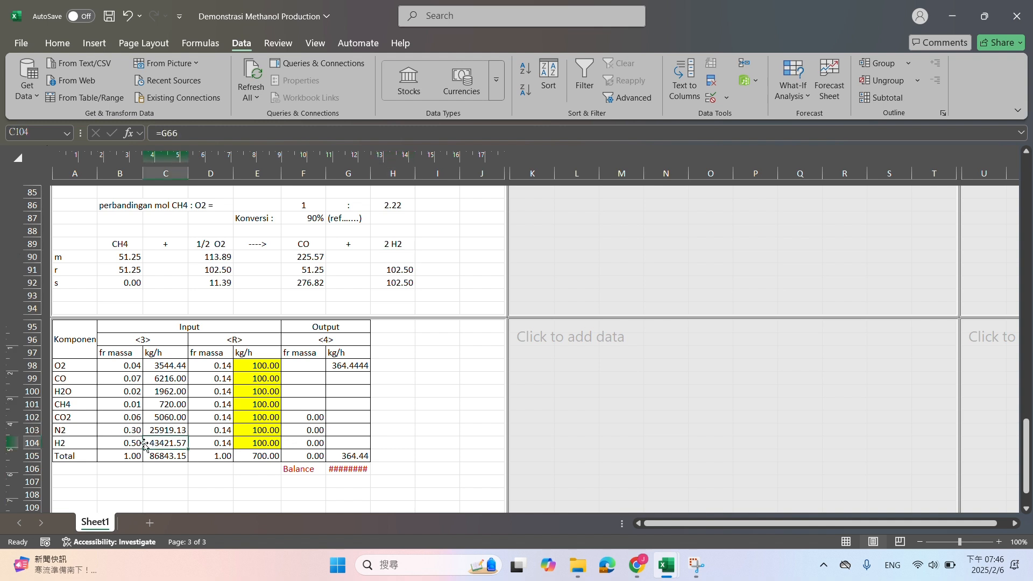
text(0)
key(Return)
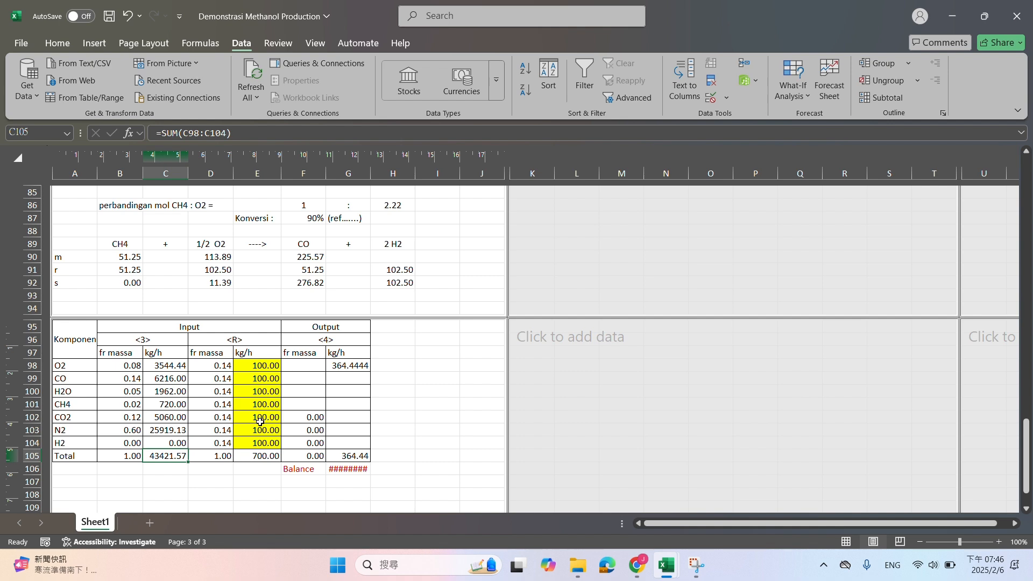
scroll(269, 415, up, 15)
scroll(323, 403, down, 7)
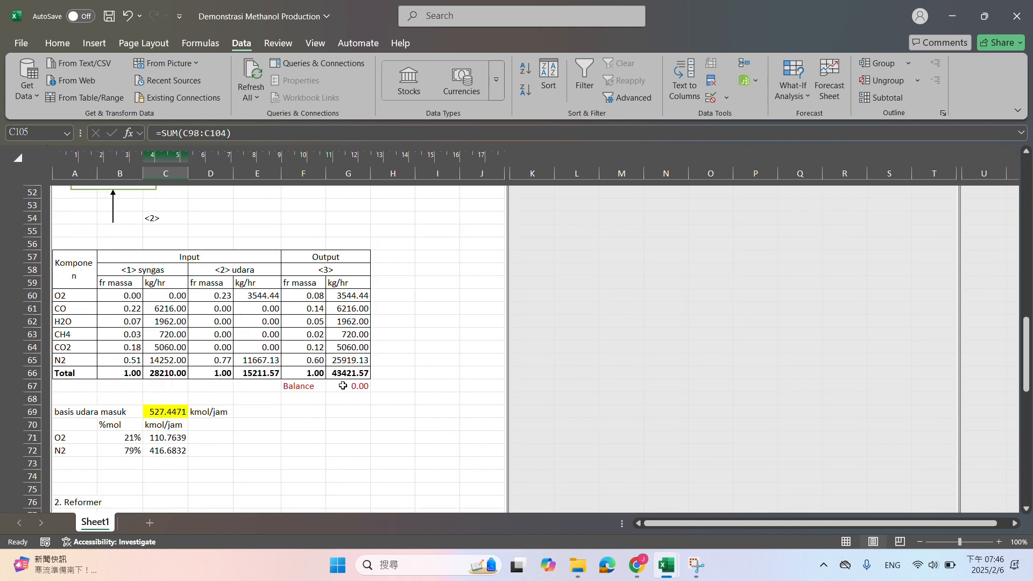
click(346, 356)
scroll(295, 364, down, 5)
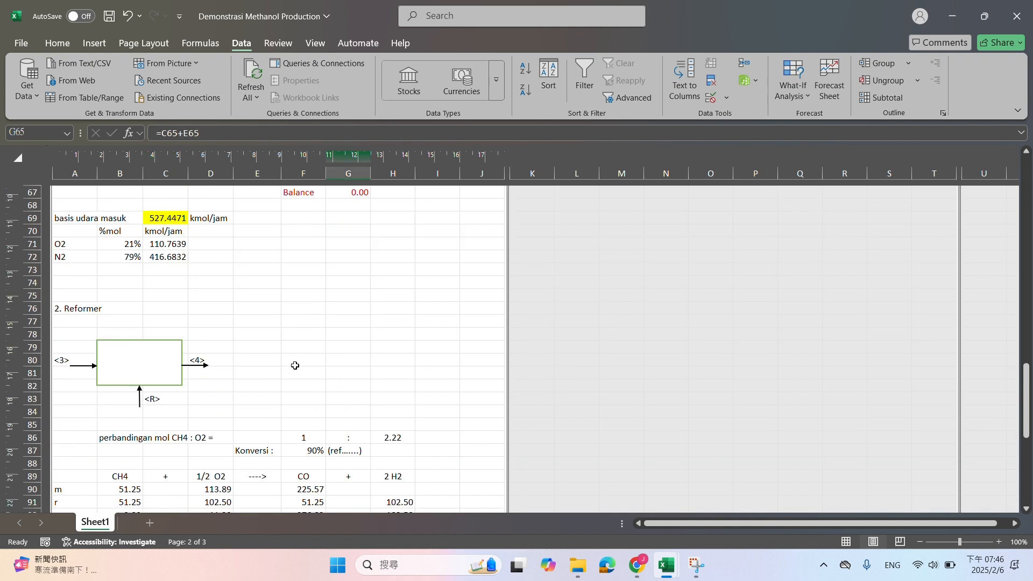
scroll(295, 365, down, 7)
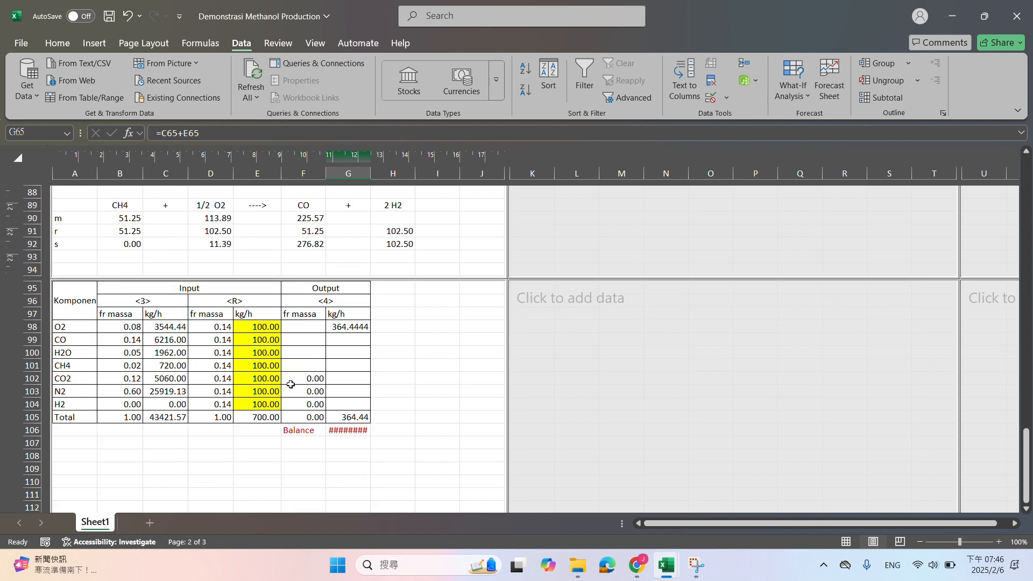
Calculate the initial H2 moles in H90 with the formula =(C104+E104)/B30
scroll(290, 384, up, 2)
click(376, 296)
text(=()
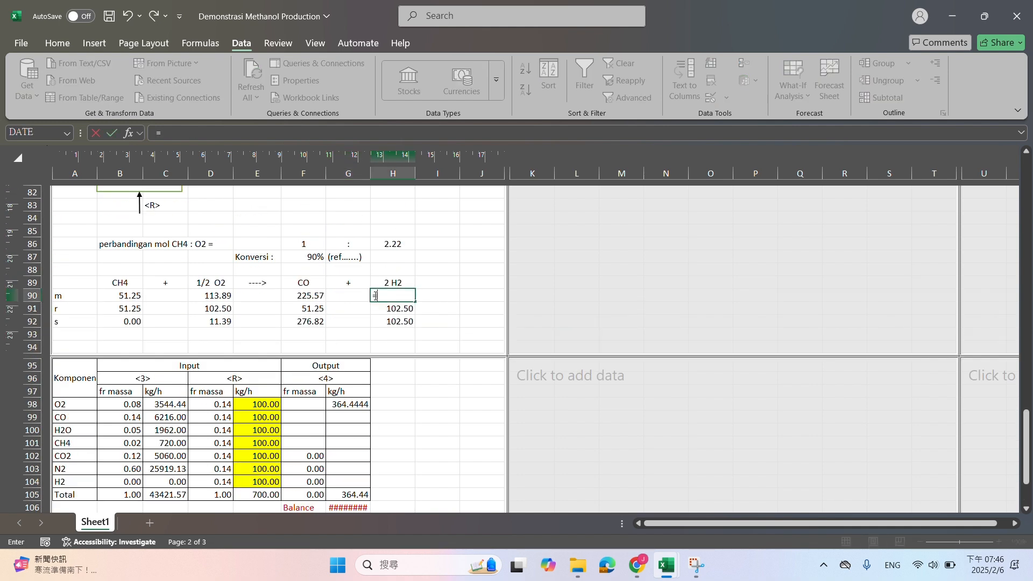
click(163, 486)
text(+)
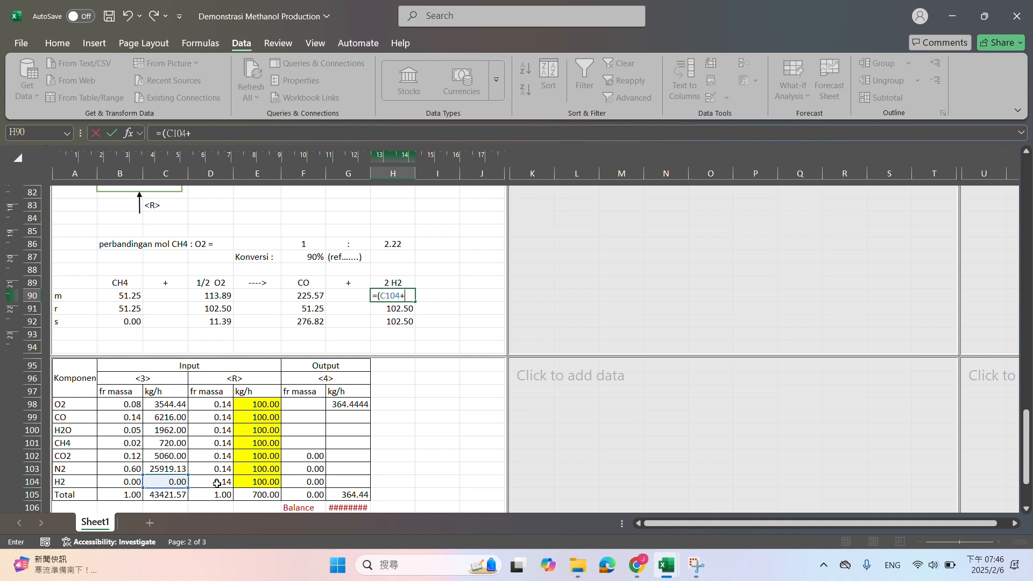
click(279, 484)
text()/)
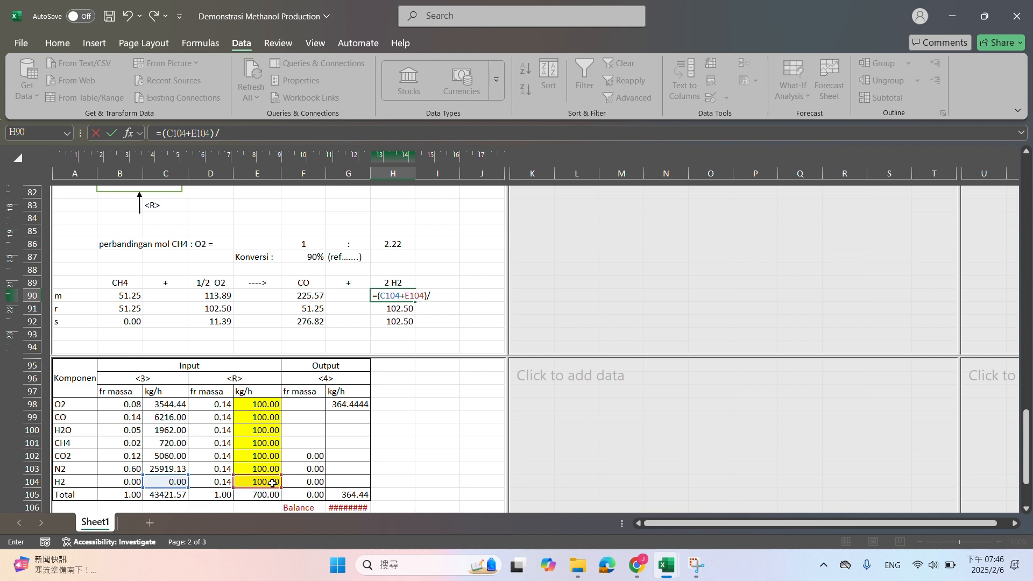
scroll(273, 483, up, 20)
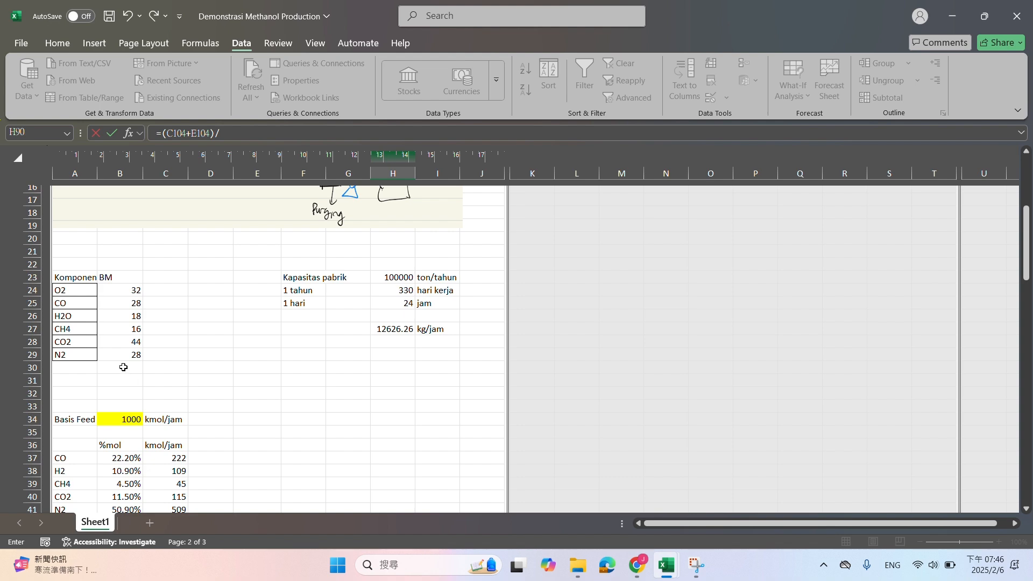
click(120, 366)
key(Return)
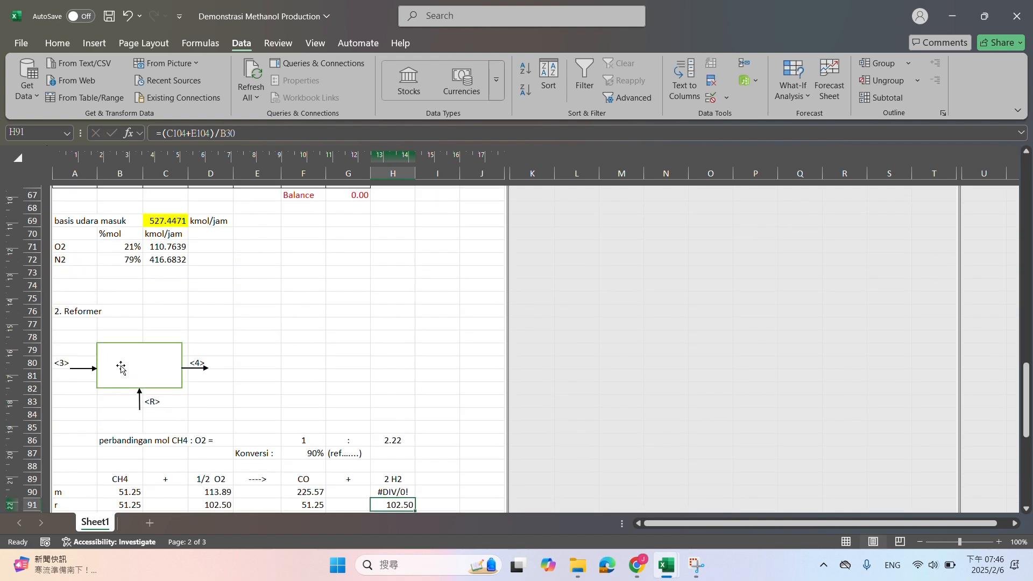
Add H2 with a molecular weight (BM) of 2 to the component list in A30:B30
scroll(120, 365, up, 15)
scroll(121, 365, up, 5)
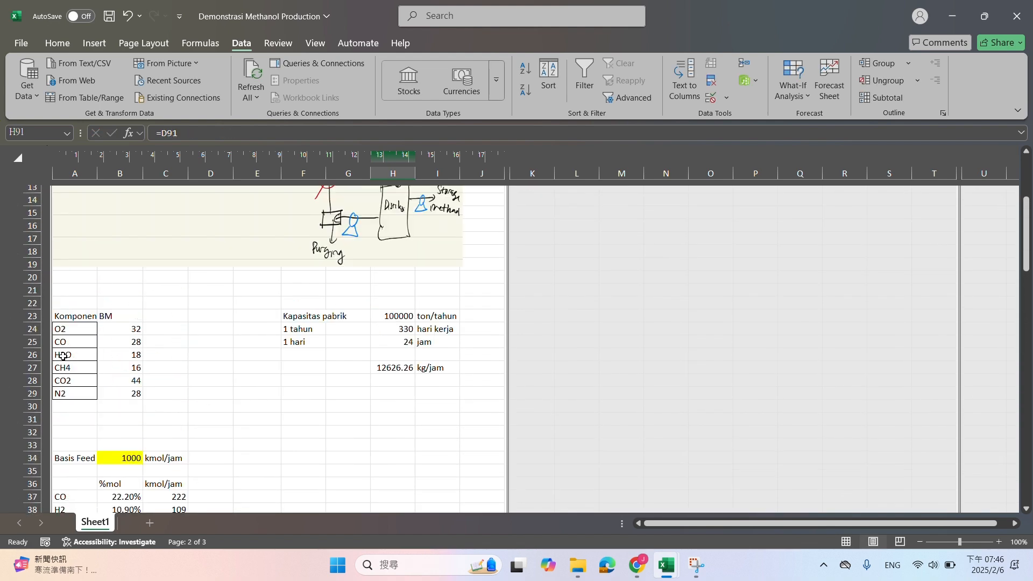
click(55, 407)
text(H2O)
key(Tab)
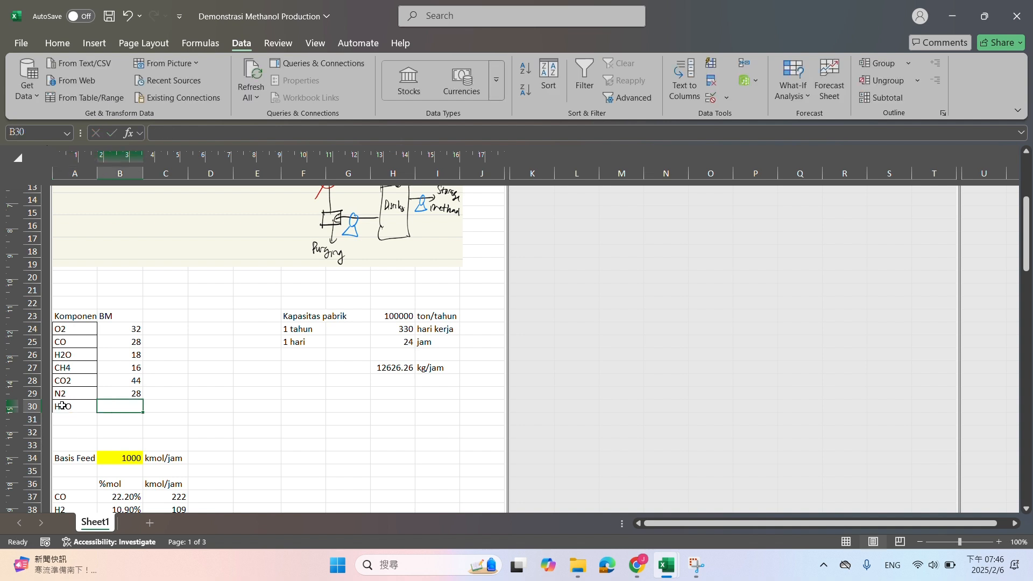
key(ctrl+z)
text(H2)
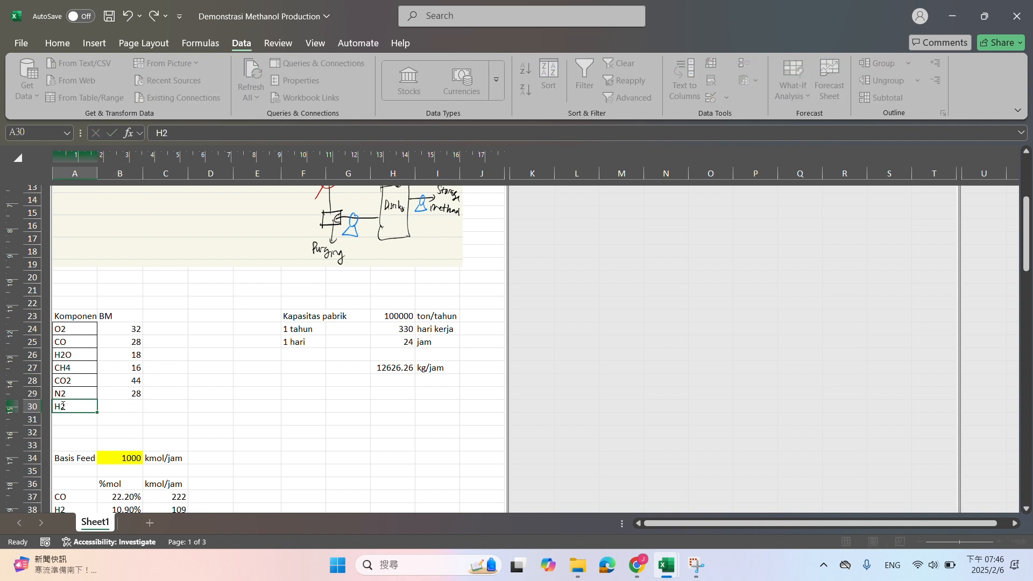
key(Tab)
text(2)
key(Return)
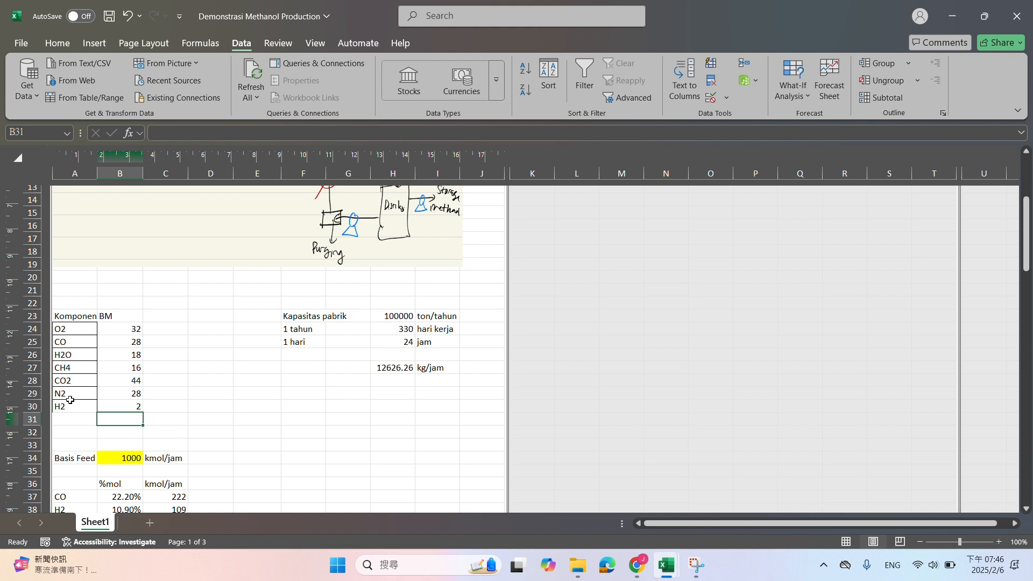
Calculate the CO mass flow of output stream <4> in G99 with the formula =F92*B25
scroll(208, 401, down, 20)
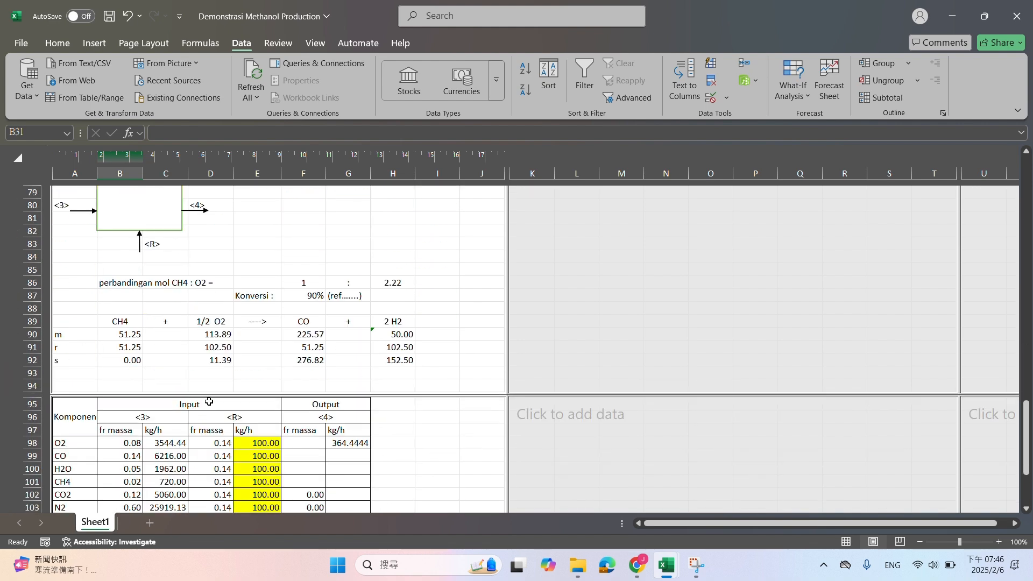
scroll(209, 401, down, 2)
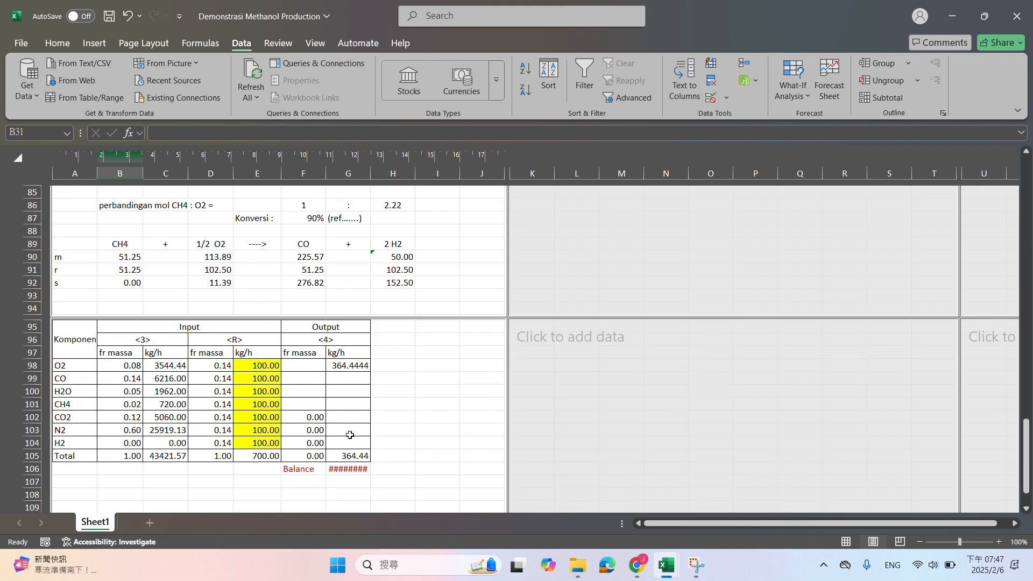
click(341, 375)
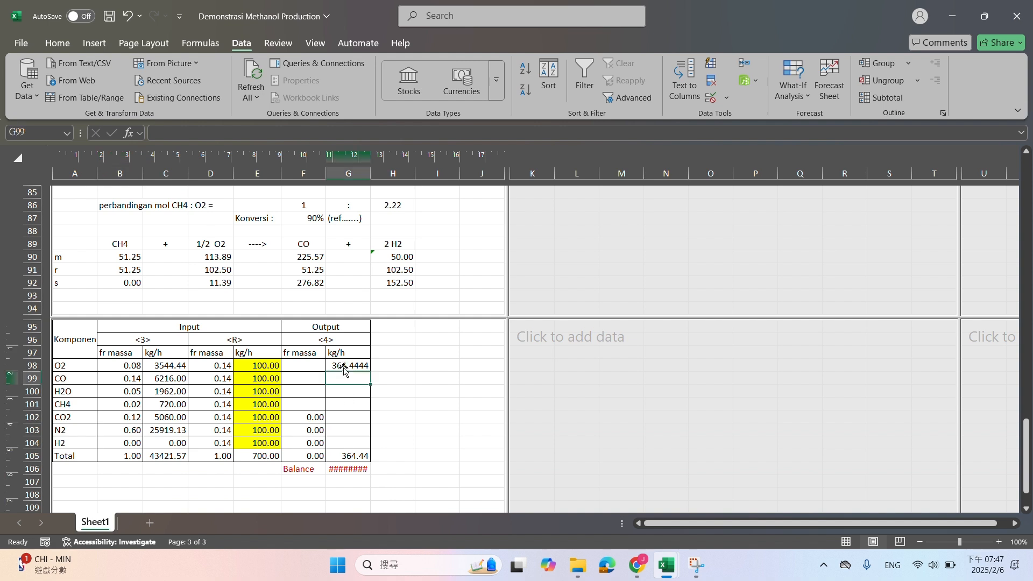
text(=)
click(304, 283)
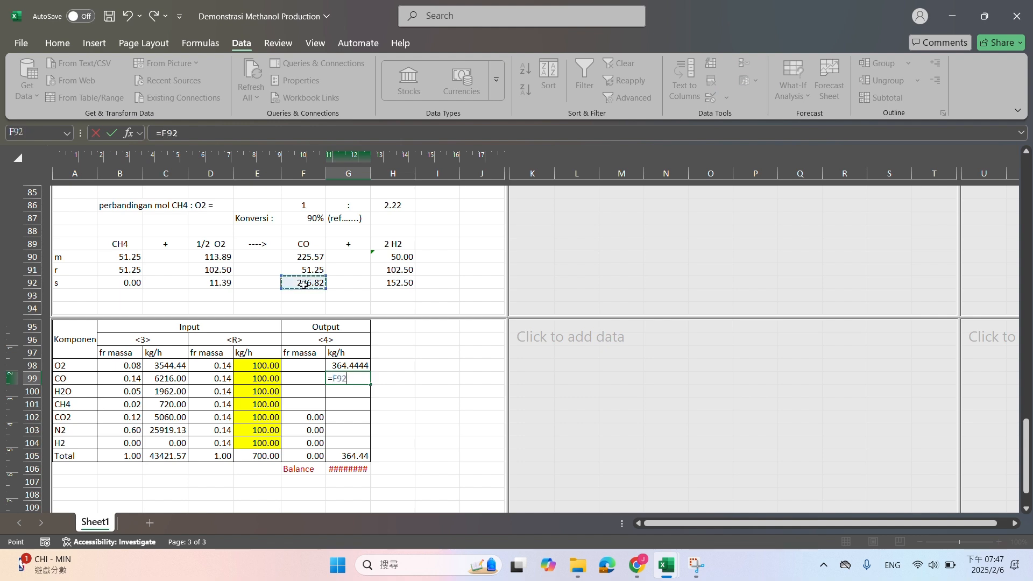
text(*)
scroll(248, 362, up, 20)
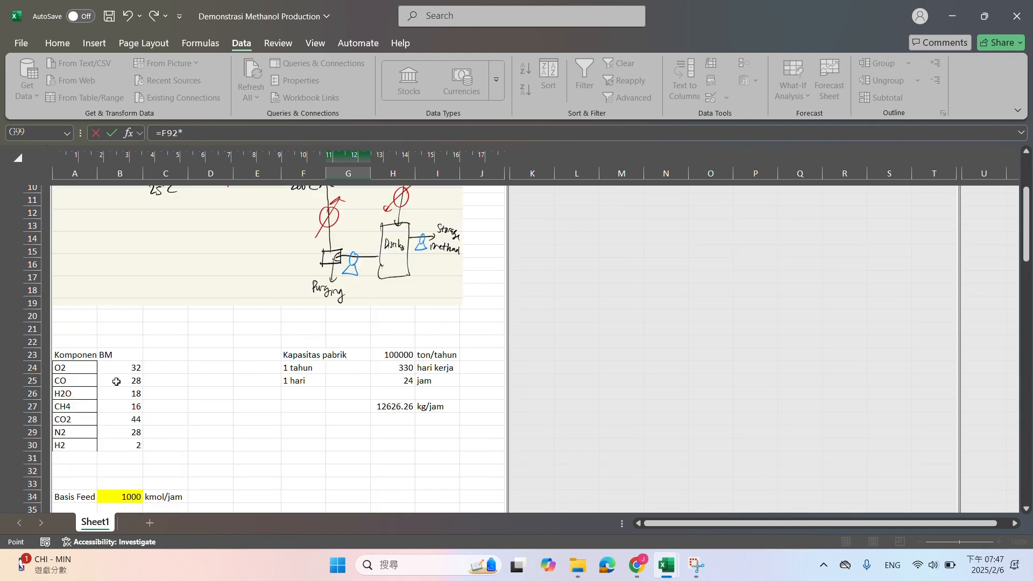
click(115, 381)
key(Return)
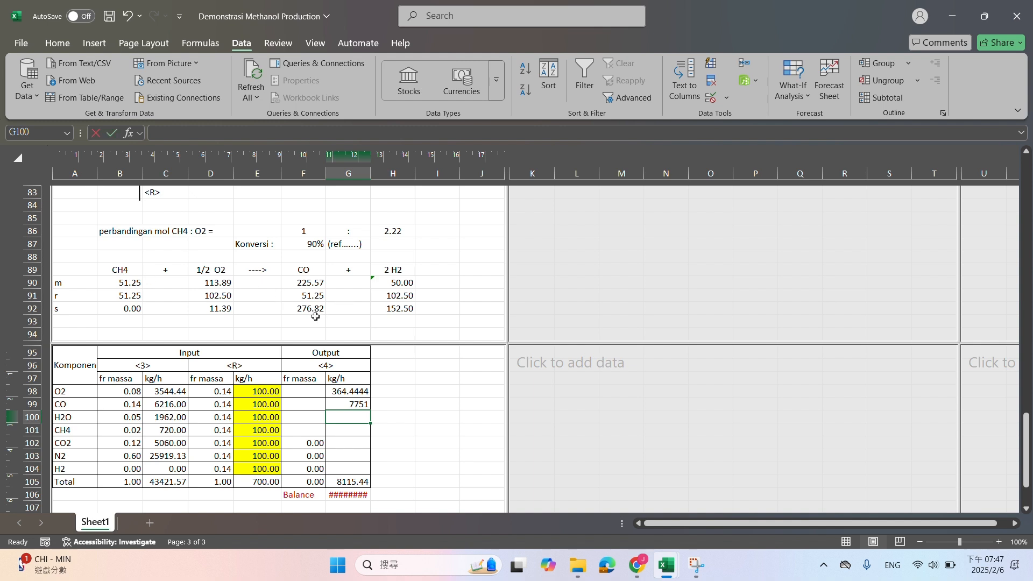
Calculate the H2O mass flow of output stream <4> in G100 with the formula =C100+E100
text(=)
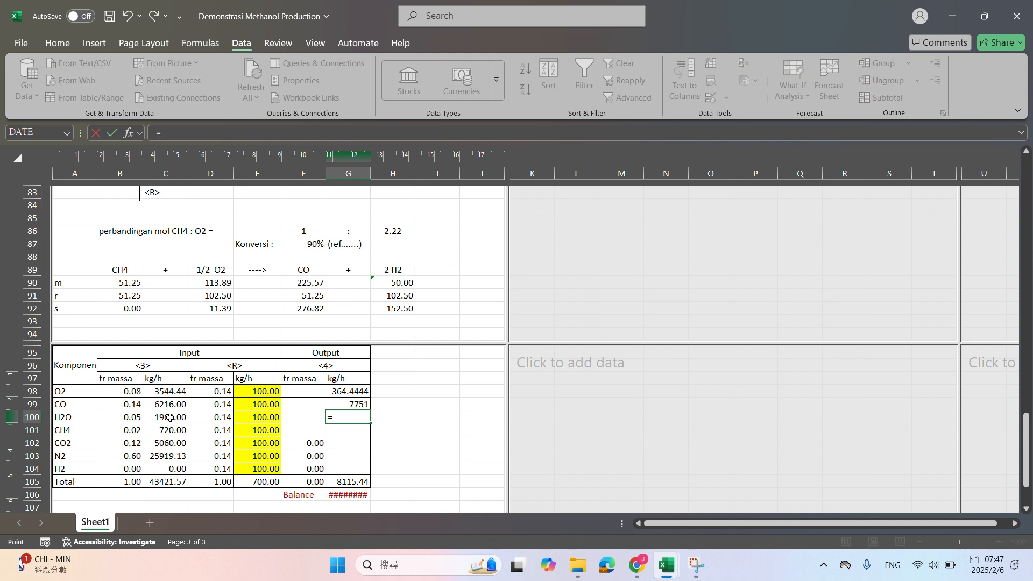
click(170, 418)
text(+)
click(248, 416)
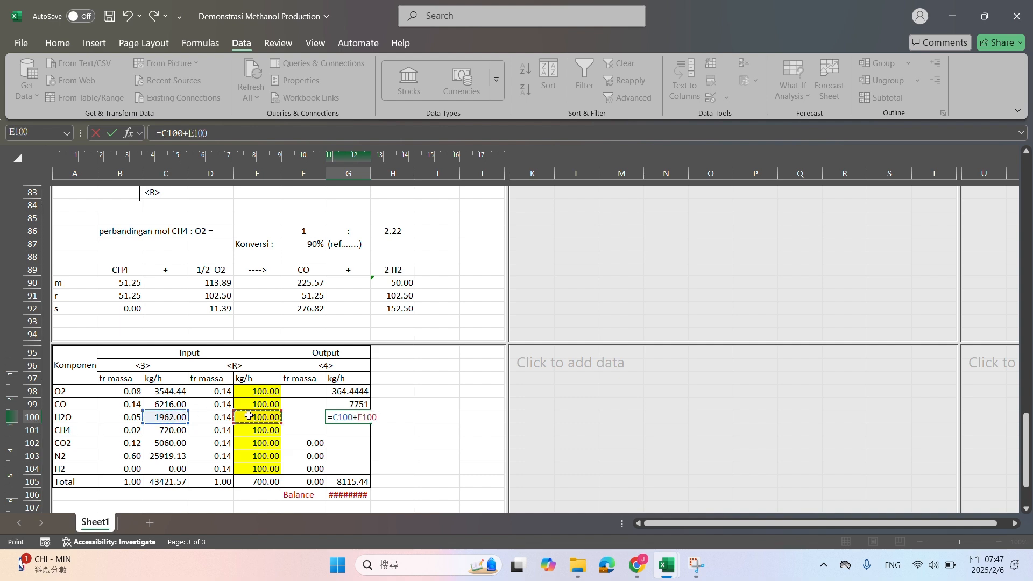
key(Return)
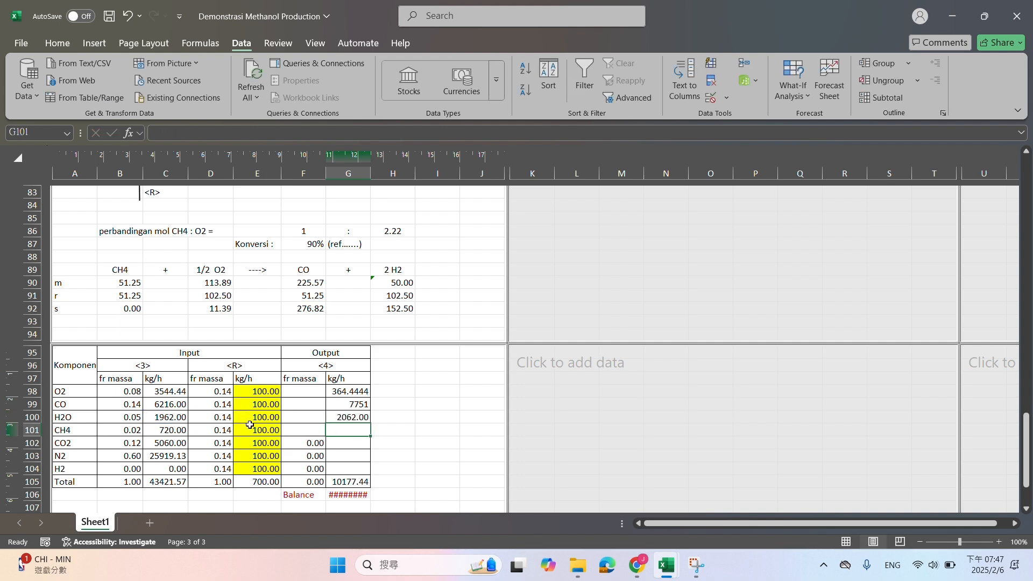
Calculate the CH4 mass flow of output stream <4> in G101 with the formula =B92*B27
text(=)
click(128, 311)
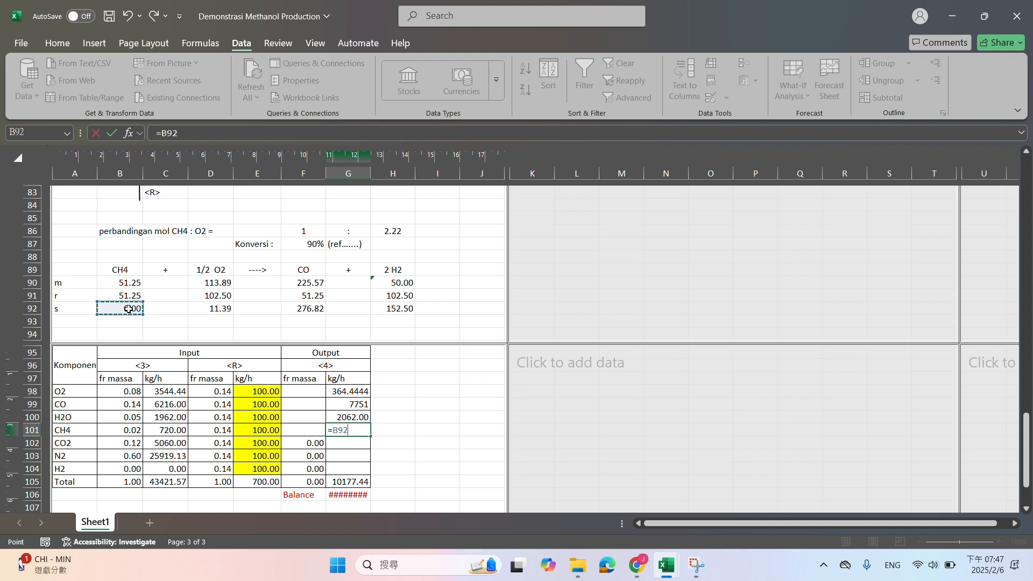
text(*)
scroll(226, 372, up, 12)
scroll(232, 387, up, 11)
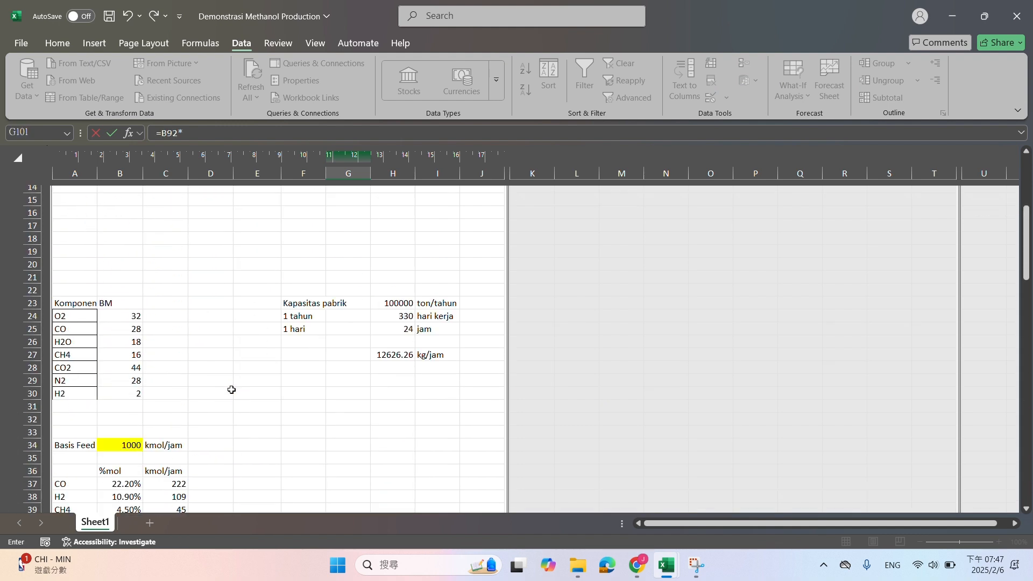
click(122, 356)
key(Return)
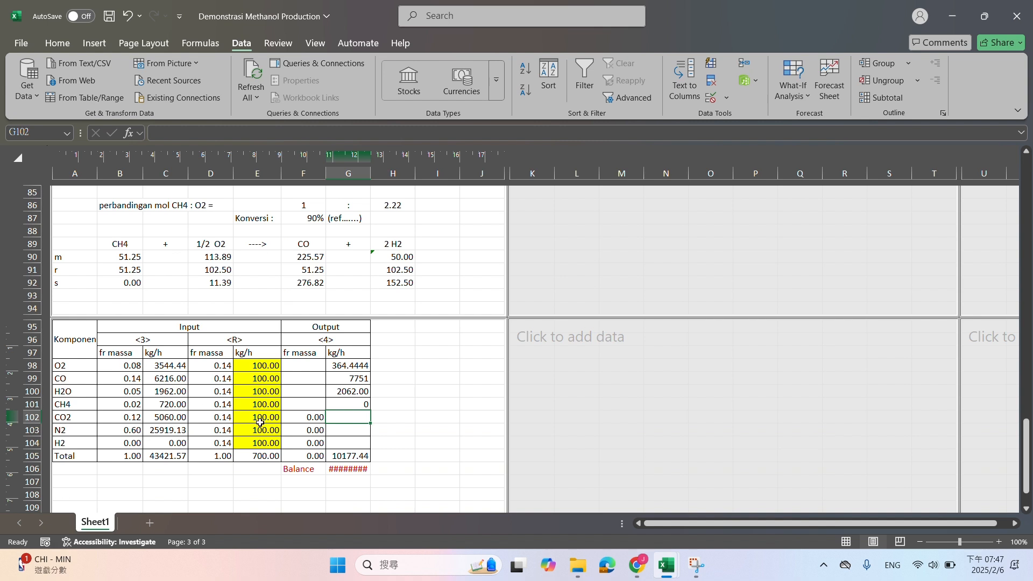
Calculate the CO2 mass flow of output stream <4> in G102 with the formula =C102+E102
text(=)
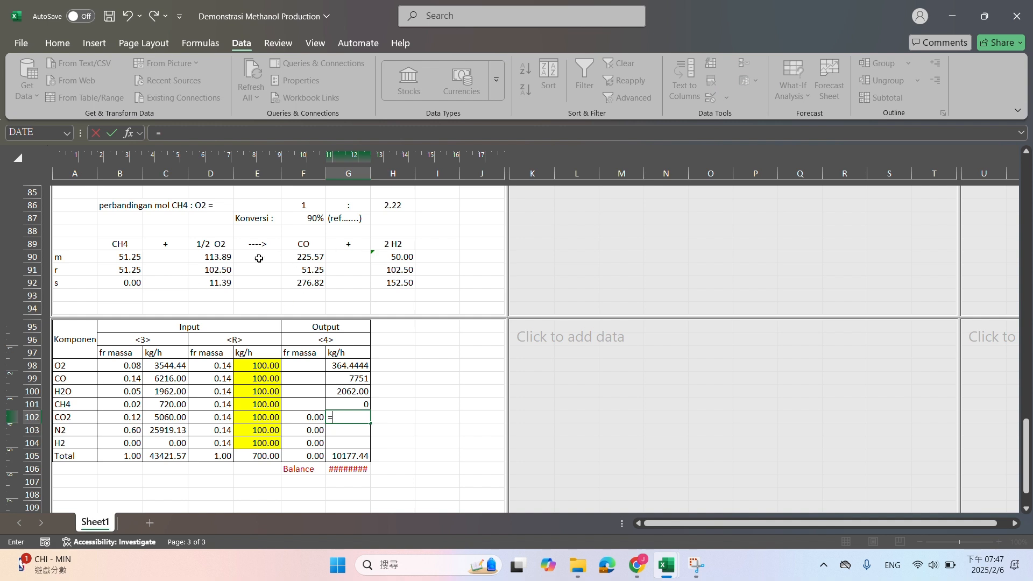
click(169, 418)
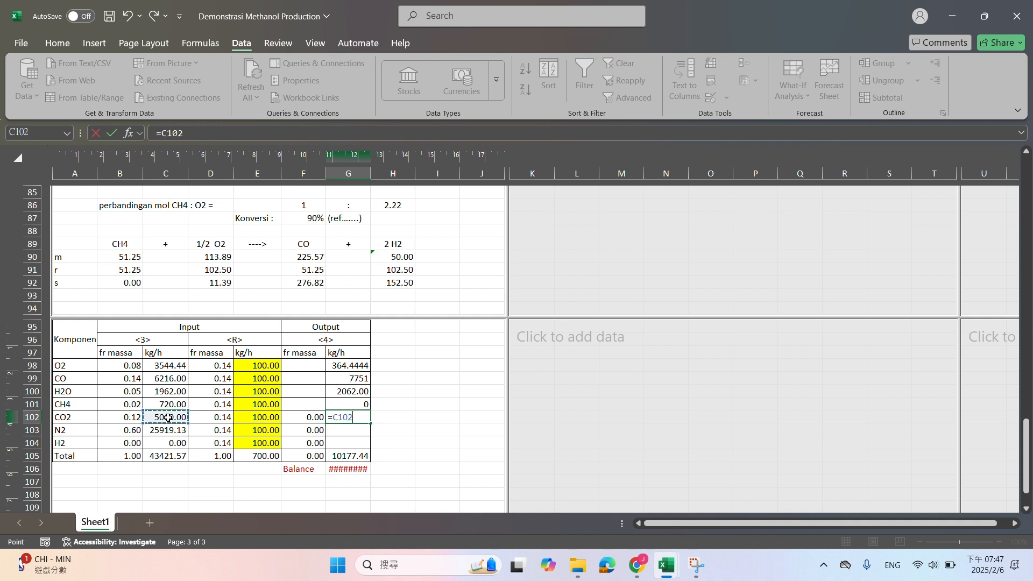
text(+)
click(250, 420)
key(Return)
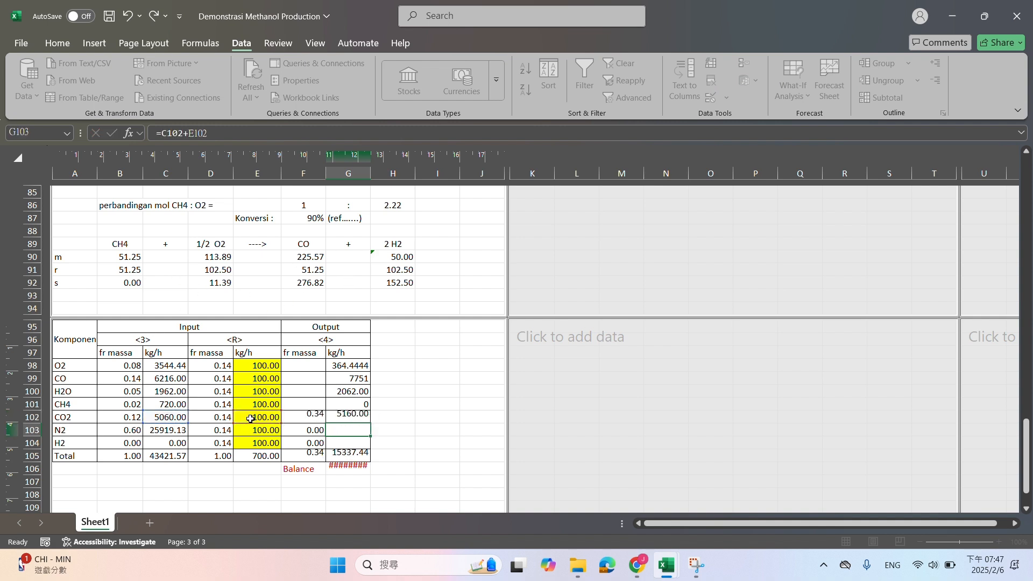
Calculate the N2 mass flow of output stream <4> in G103 with the formula =C103+E103
text(=)
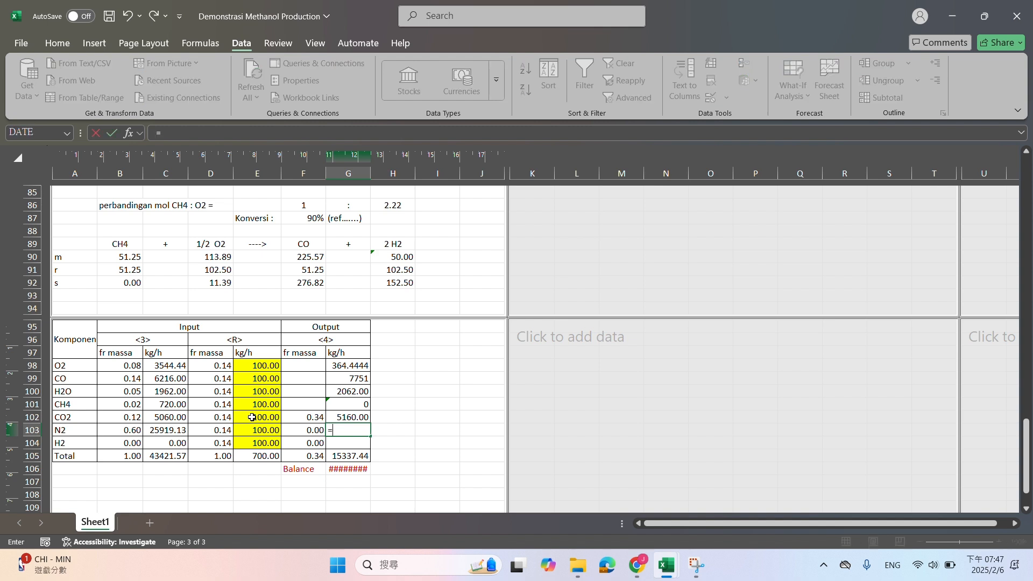
click(174, 430)
text(+)
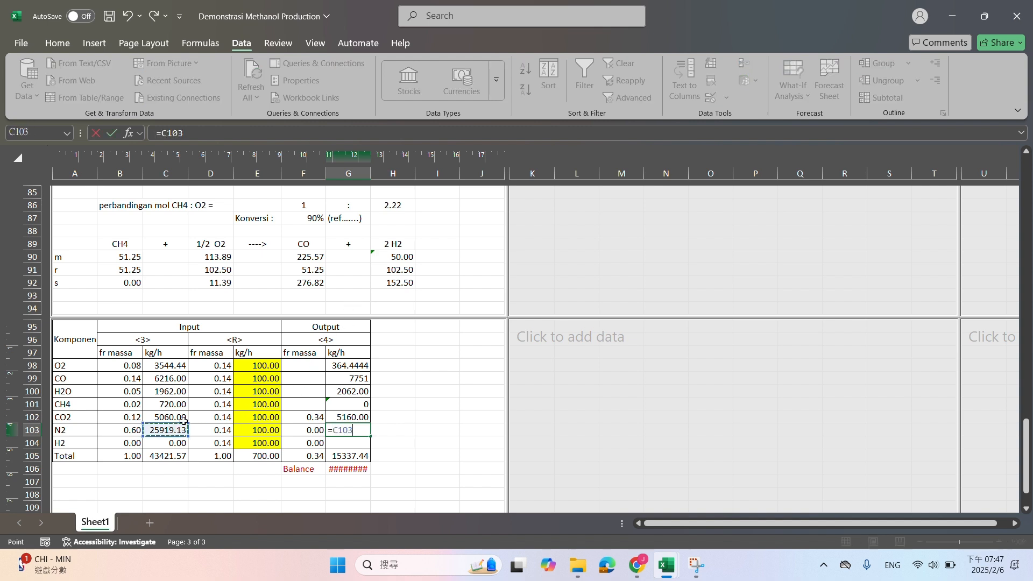
click(248, 427)
key(Return)
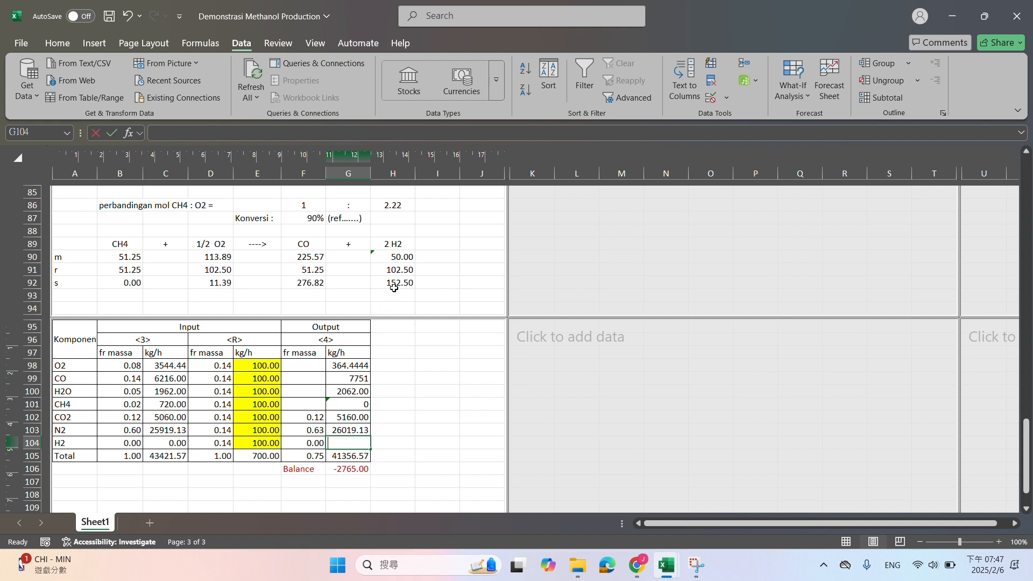
Calculate the H2 mass flow of output stream <4> in G104 with the formula =H92*B30
text(=)
click(394, 287)
text(*)
scroll(326, 378, up, 12)
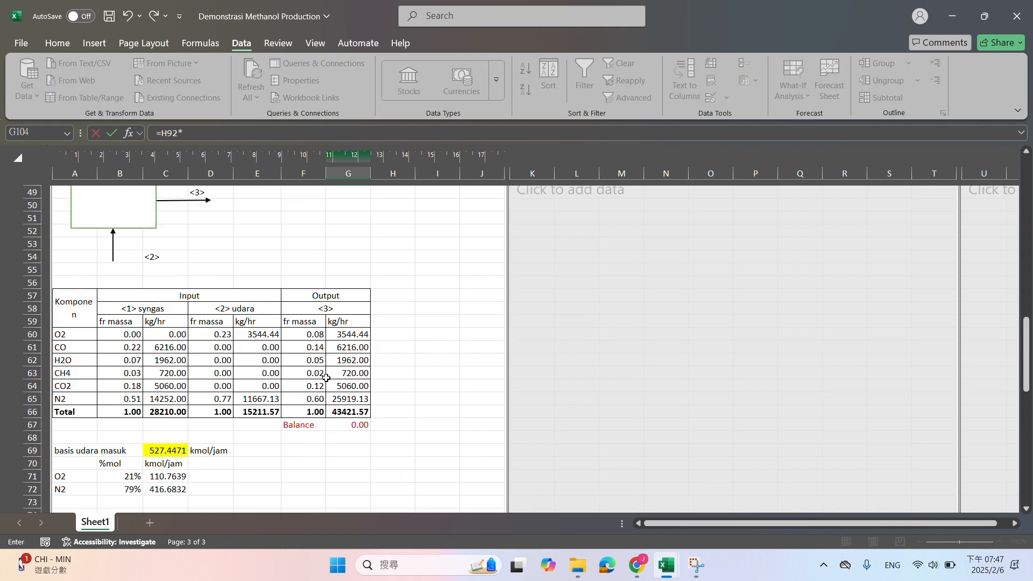
scroll(326, 378, up, 12)
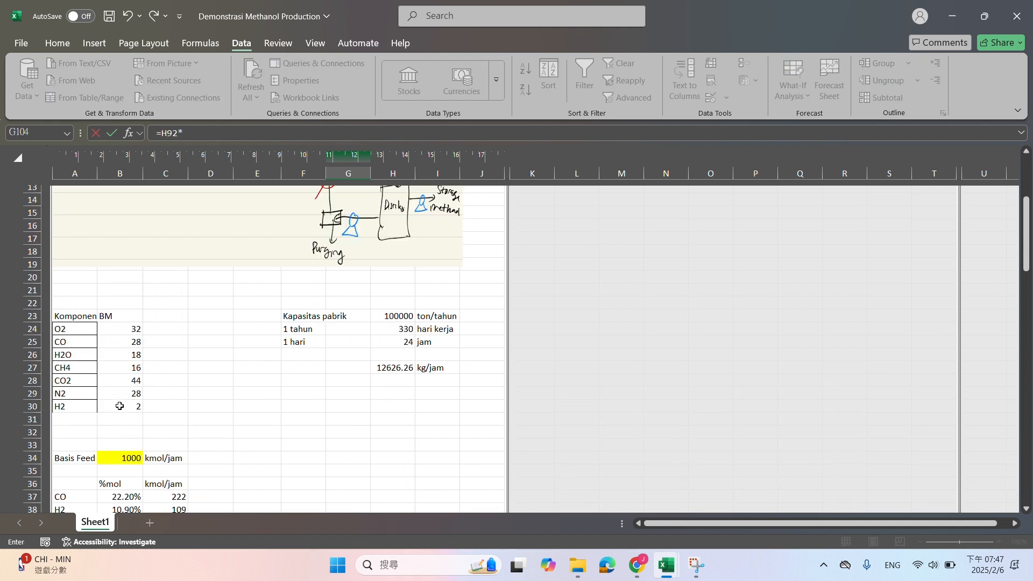
click(120, 406)
key(Return)
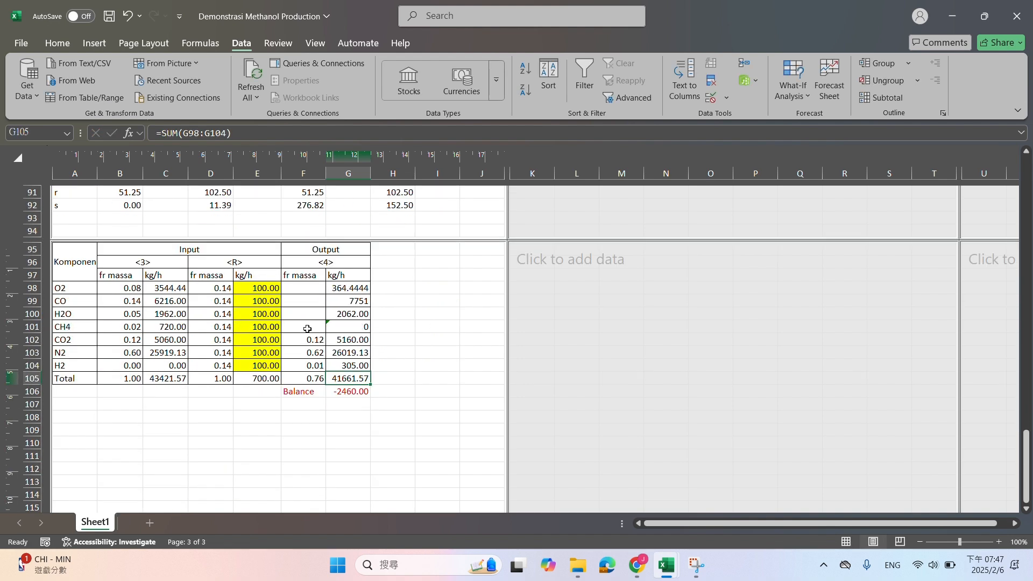
Re-enter the Balance formula in G106 as =G105-E105-C105
click(351, 392)
key(F2)
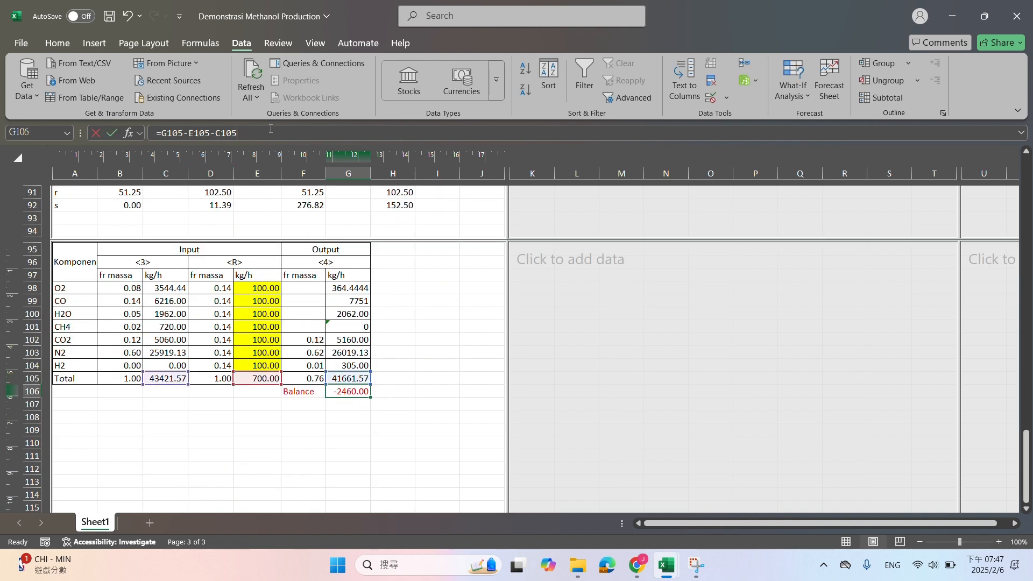
text(=)
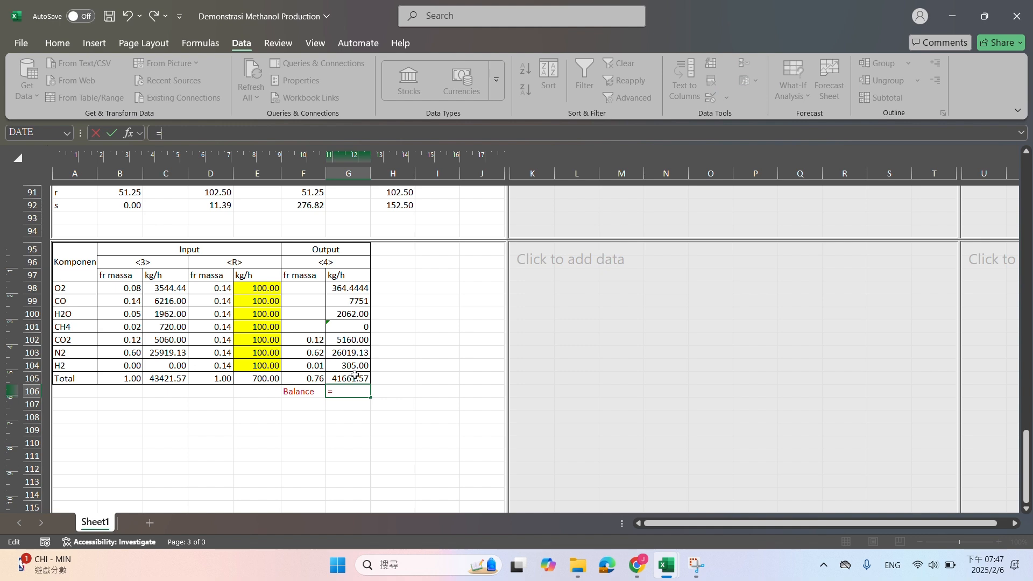
click(355, 375)
text(-)
click(257, 377)
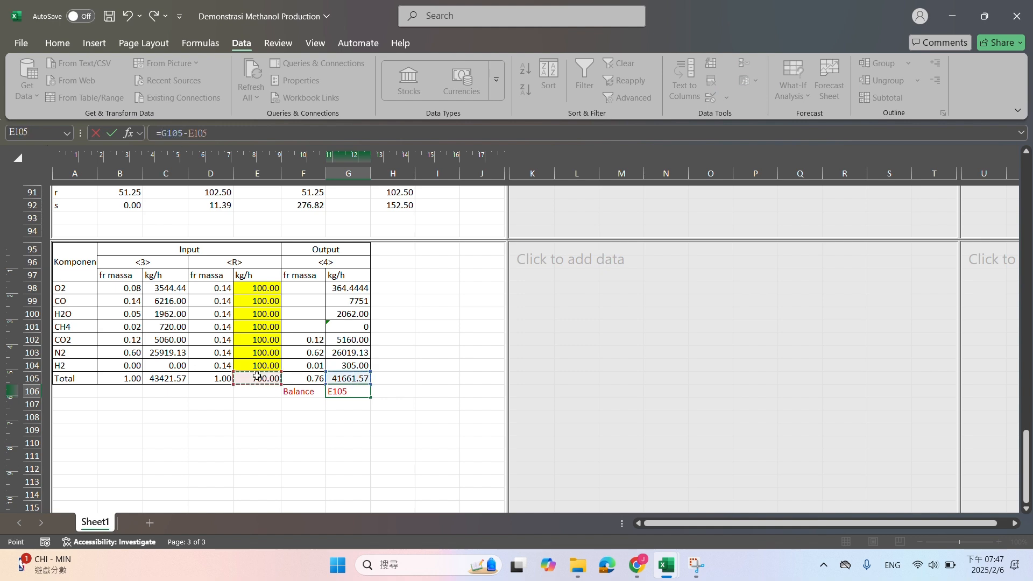
text(-)
click(156, 377)
key(Return)
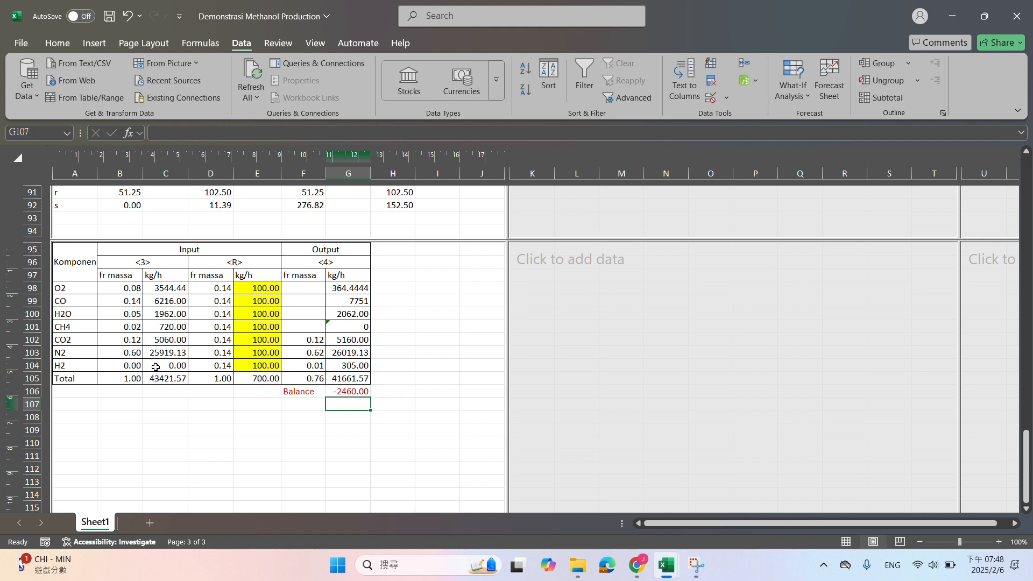
click(353, 389)
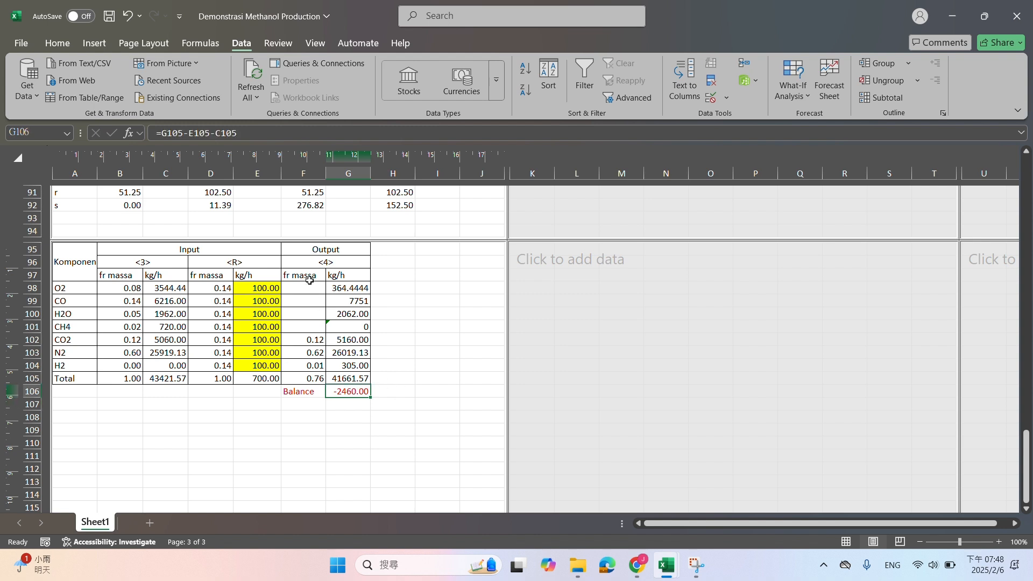
Check the =SUM(G98:G104) formula in G105 and copy it across the Total row back to B105
click(343, 377)
key(alt+equal)
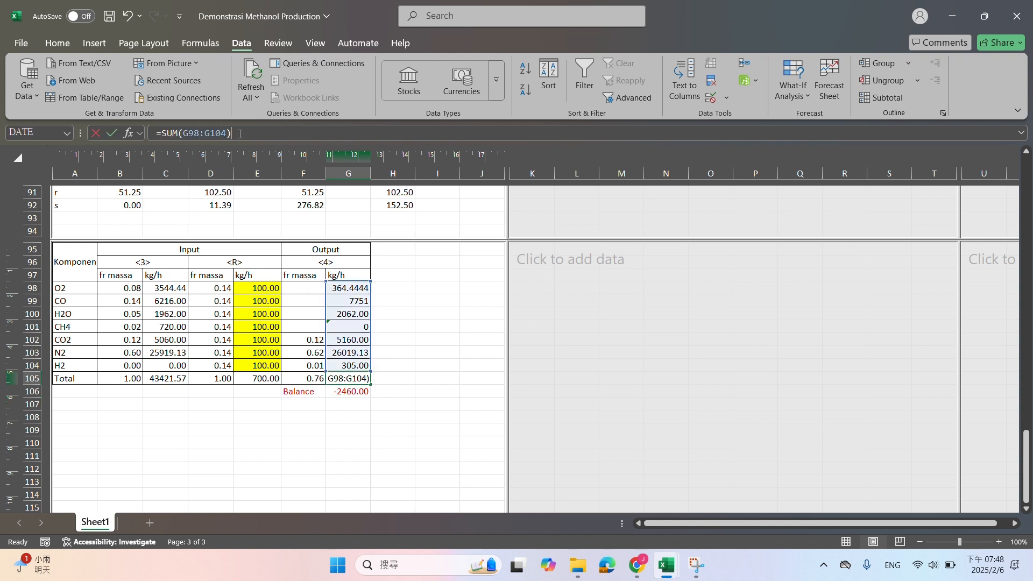
key(Return)
click(343, 378)
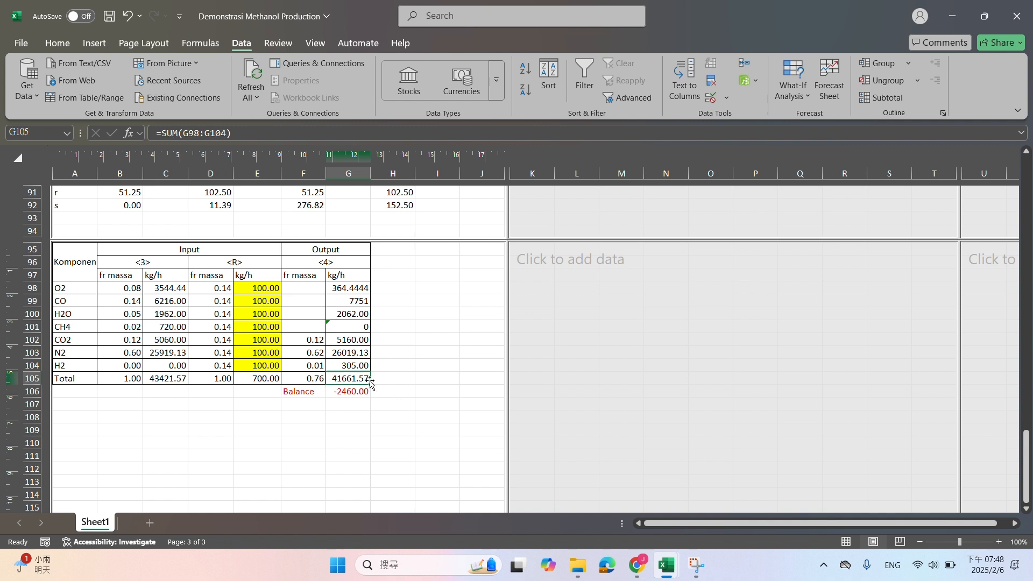
drag(370, 385, 121, 377)
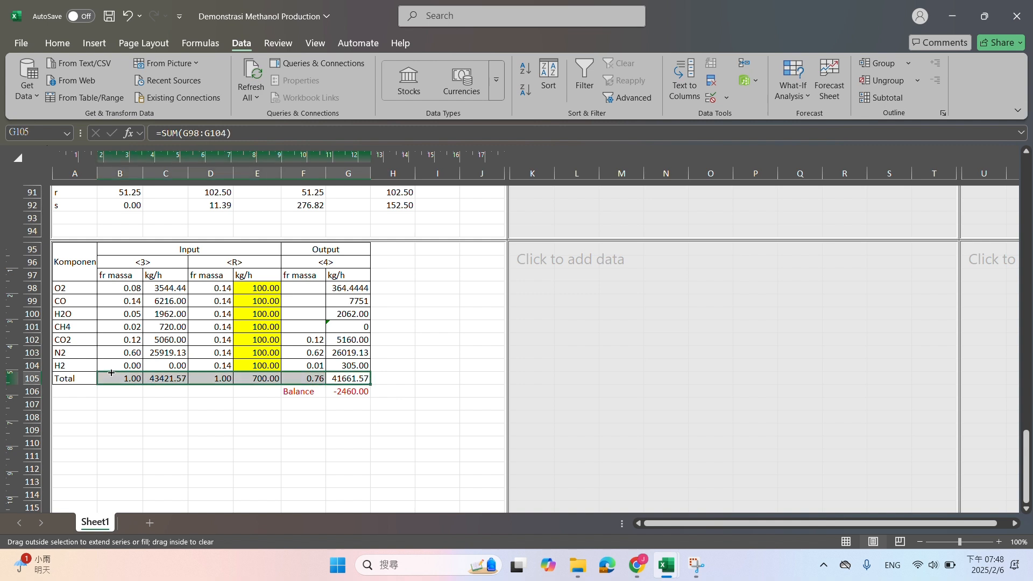
Calculate the O2 mass fraction of stream <4> in F98 as =G98/$G$105 and fill the formula down to F104
click(315, 289)
text(=)
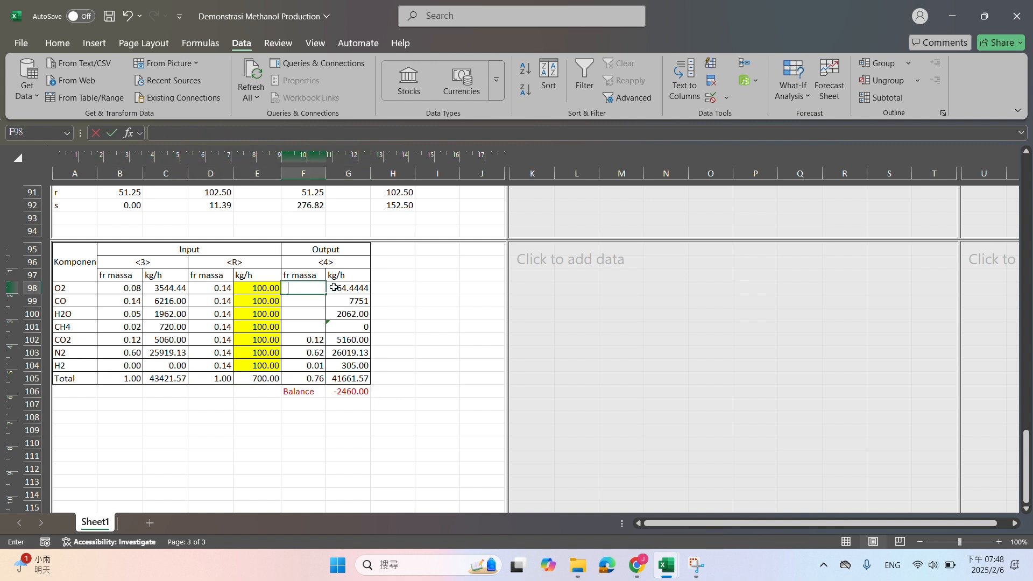
click(356, 290)
text(/)
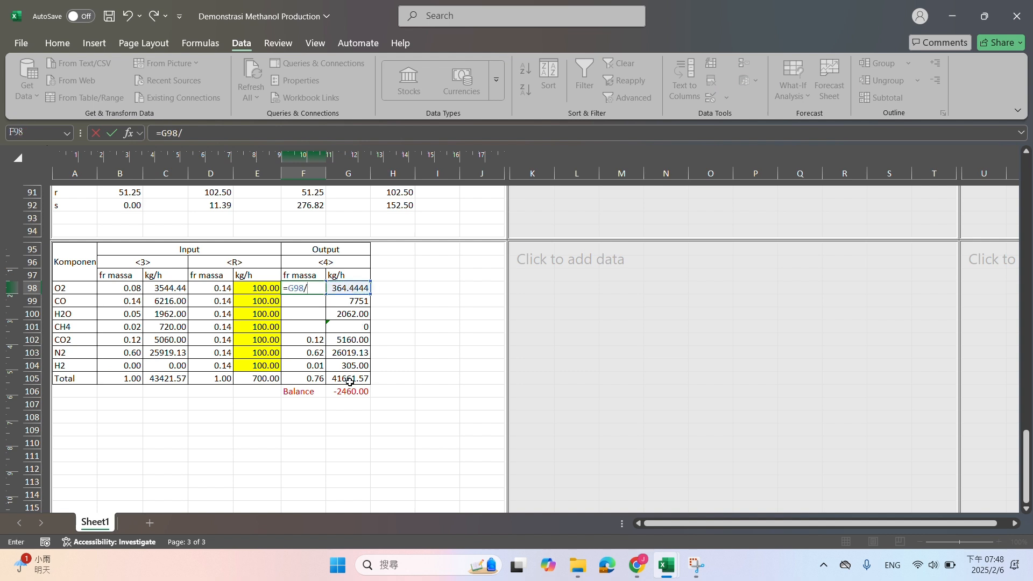
click(349, 381)
key(F4)
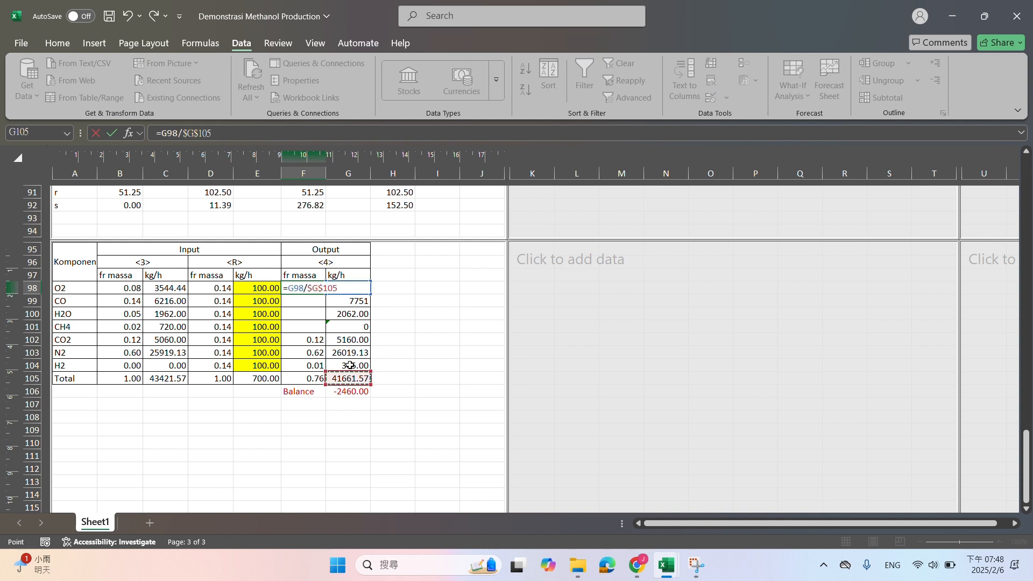
key(Return)
click(312, 289)
drag(324, 297, 320, 368)
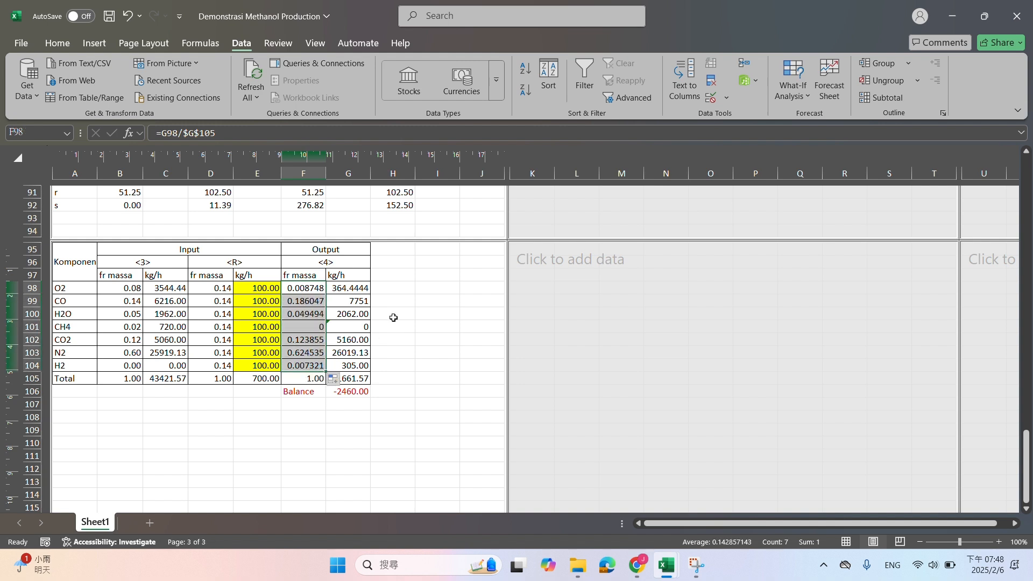
click(376, 306)
Format the stream <4> mass fractions and flows in F98:G105 to show two decimal places
drag(306, 288, 350, 379)
click(58, 43)
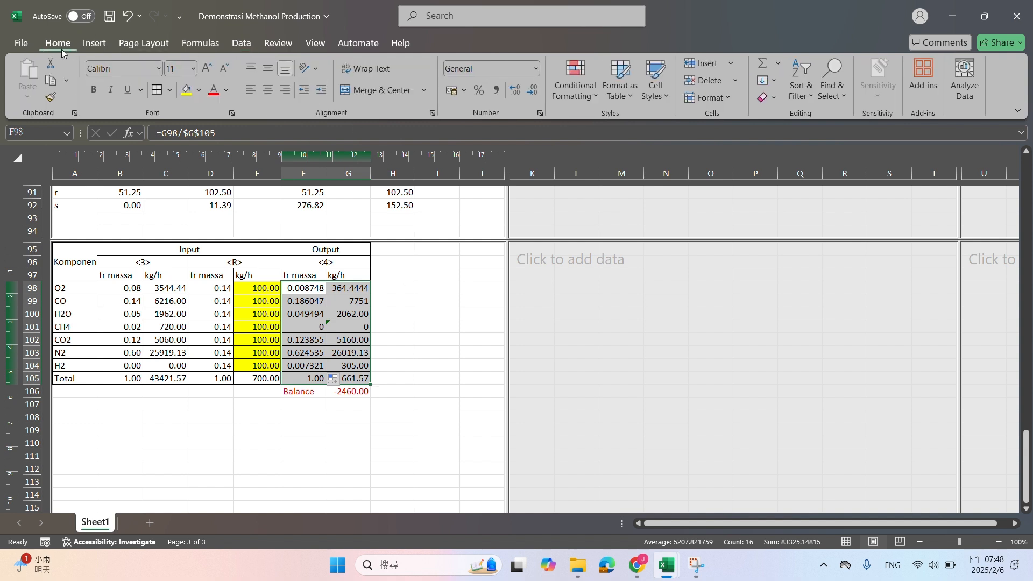
click(532, 96)
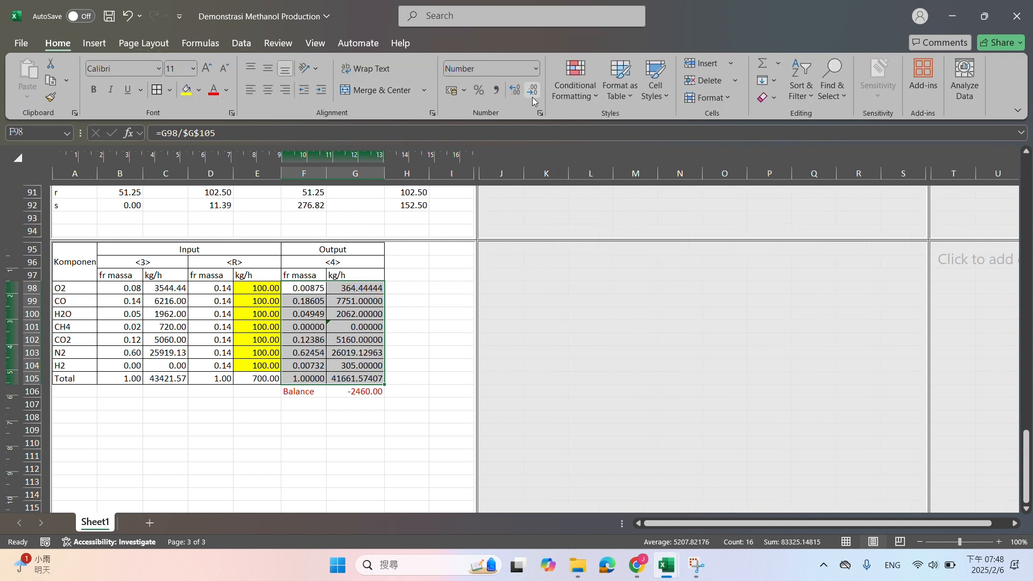
click(534, 96)
click(534, 95)
click(534, 96)
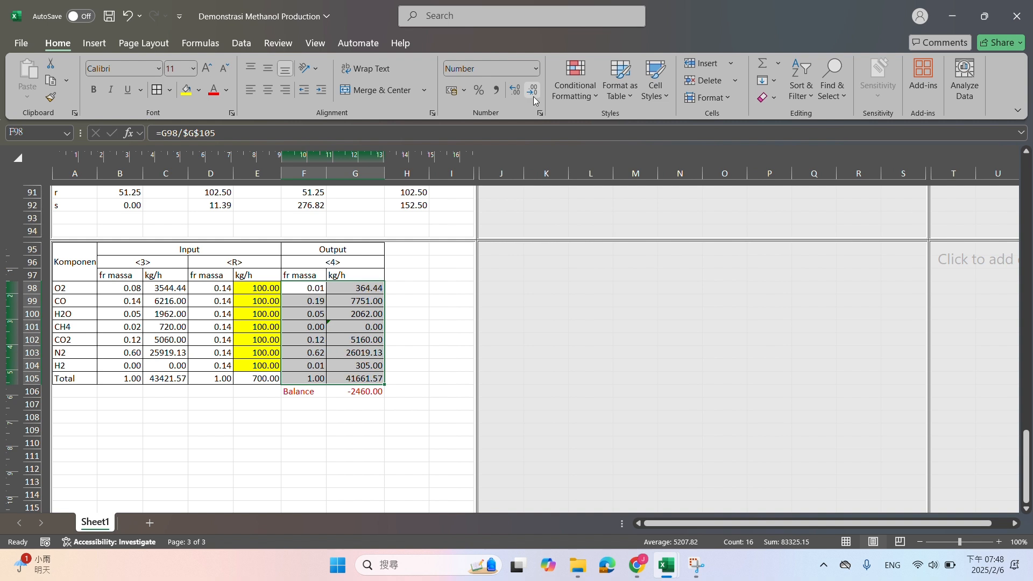
click(416, 325)
Check the formulas behind the Balance in G106, the O2 output flow in G98 and the CH4 moles in B90 and B91
click(369, 392)
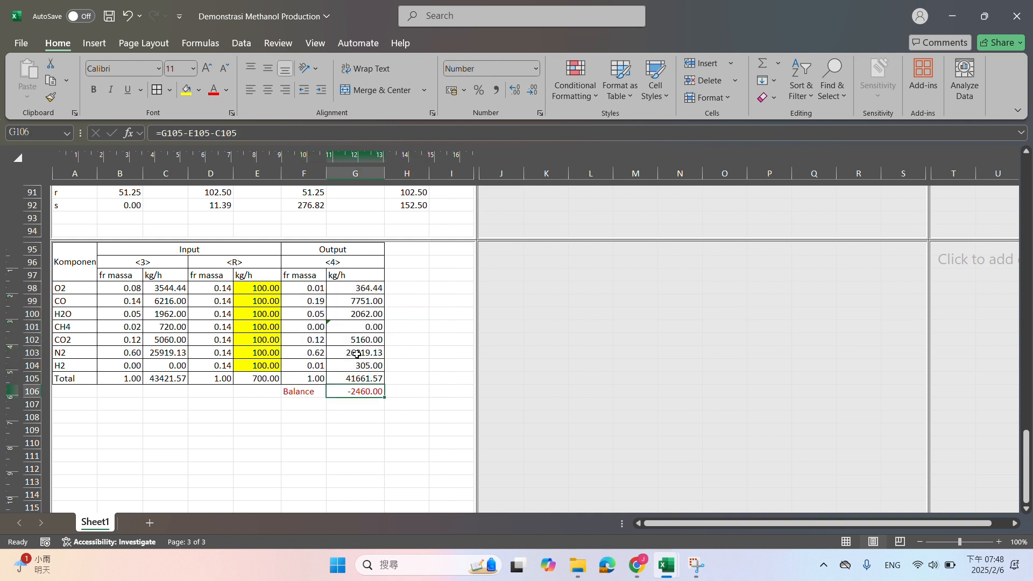
click(370, 288)
scroll(371, 288, up, 2)
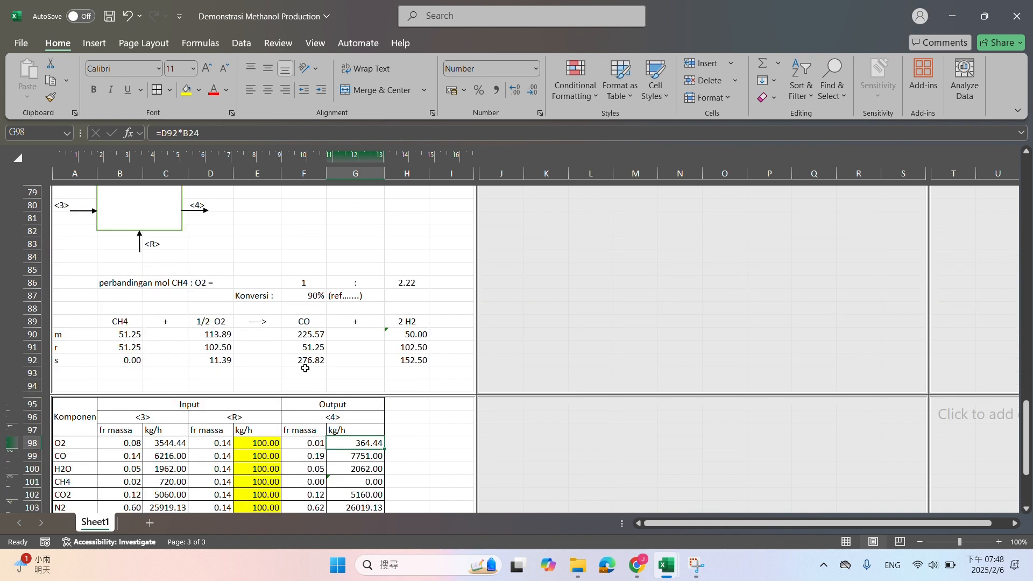
scroll(275, 392, down, 3)
scroll(276, 393, up, 3)
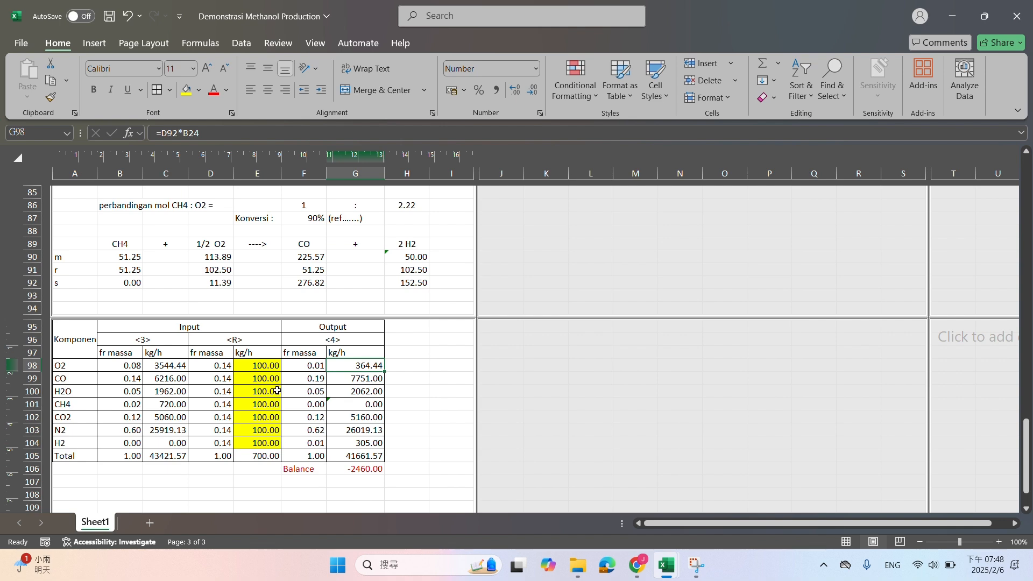
scroll(293, 373, up, 3)
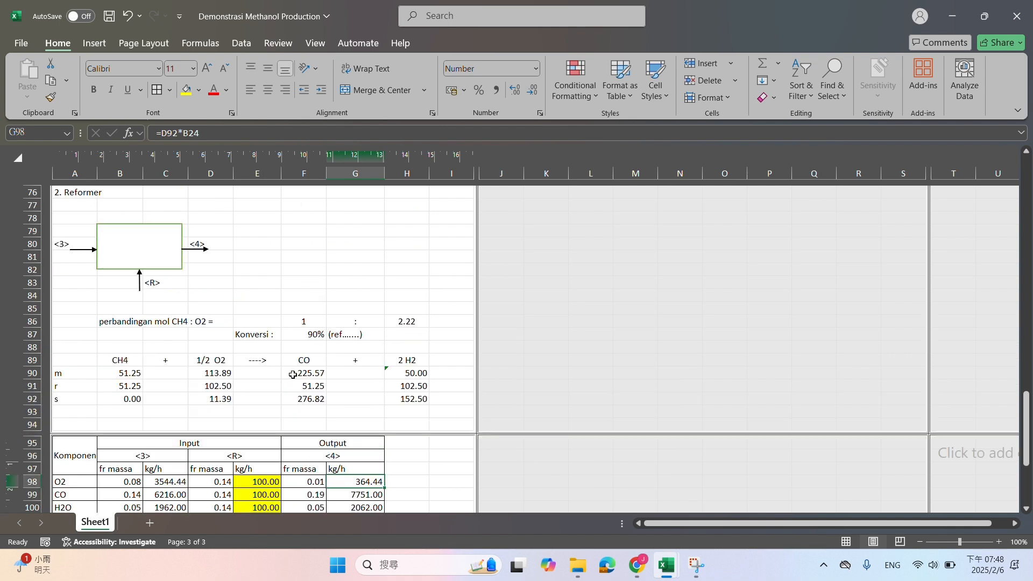
scroll(292, 375, down, 3)
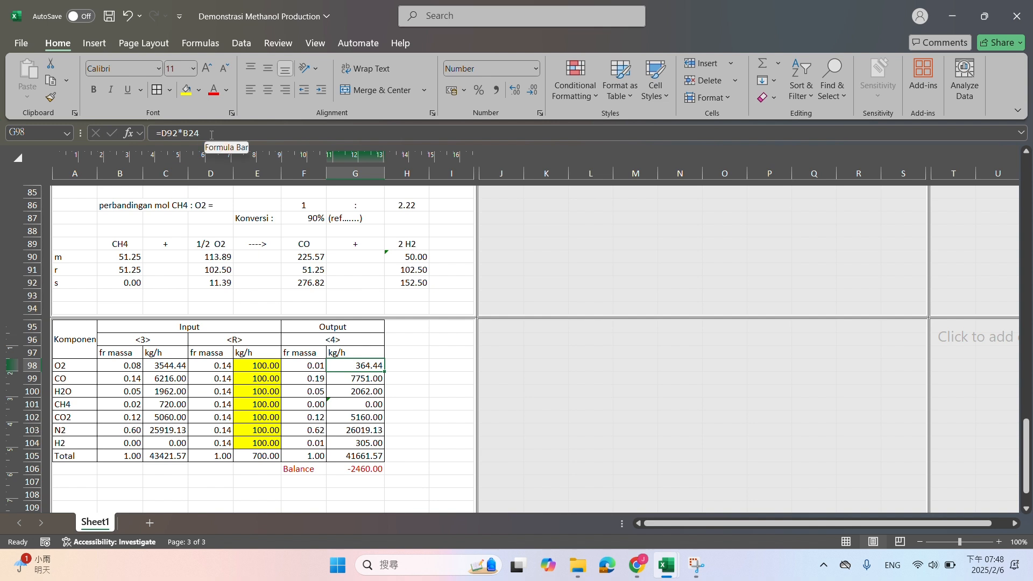
click(134, 258)
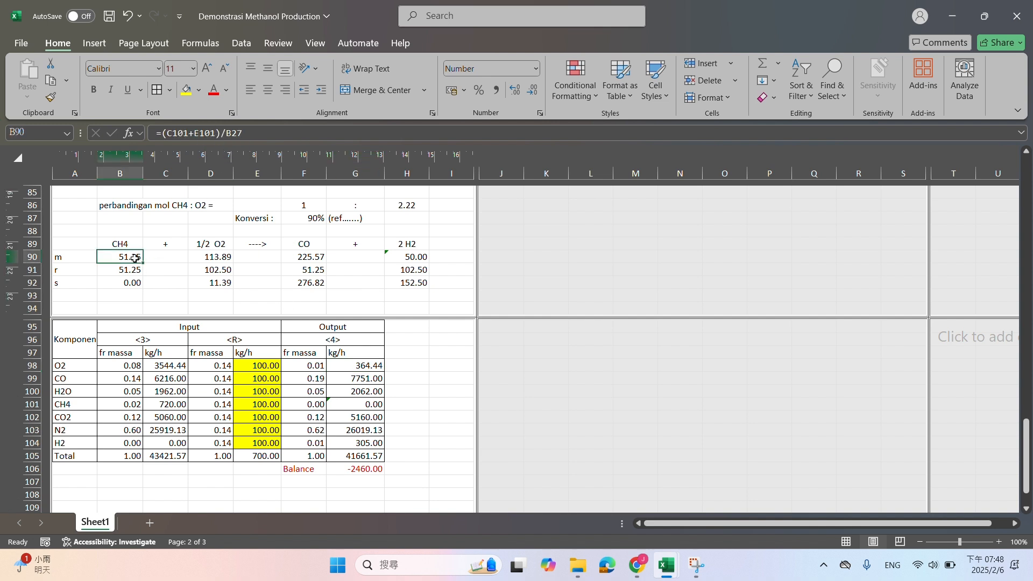
click(239, 135)
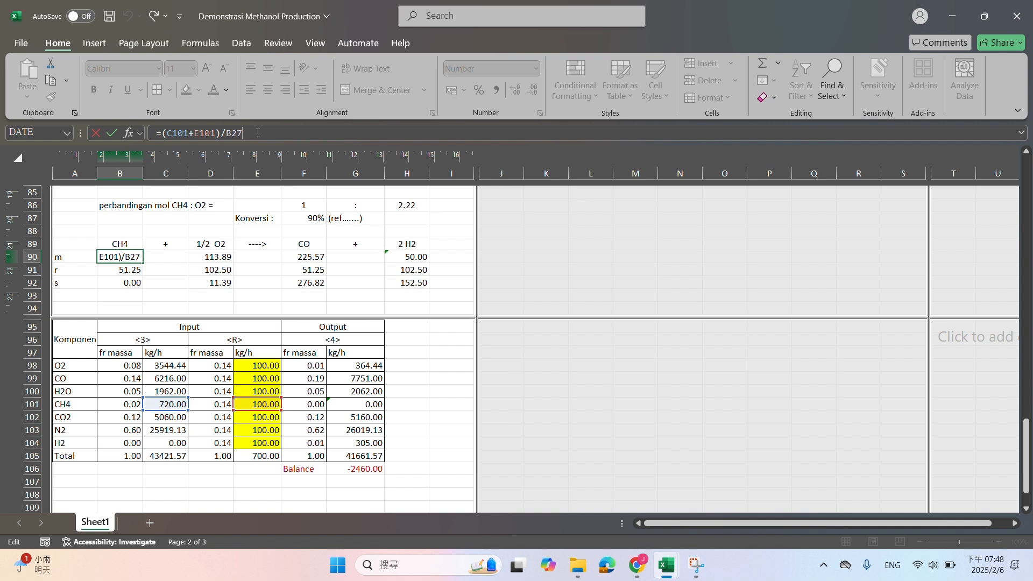
key(Return)
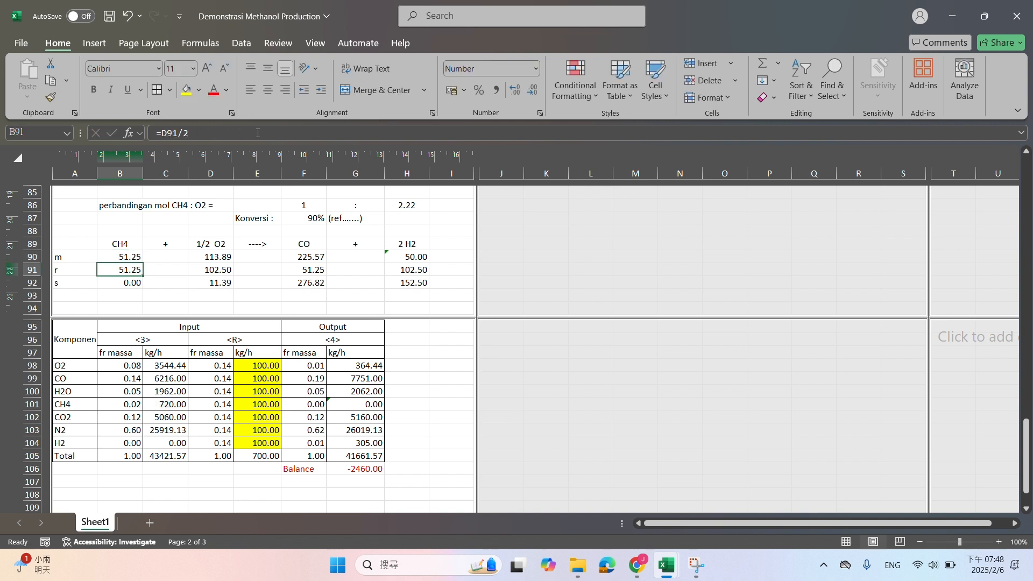
click(258, 132)
key(Return)
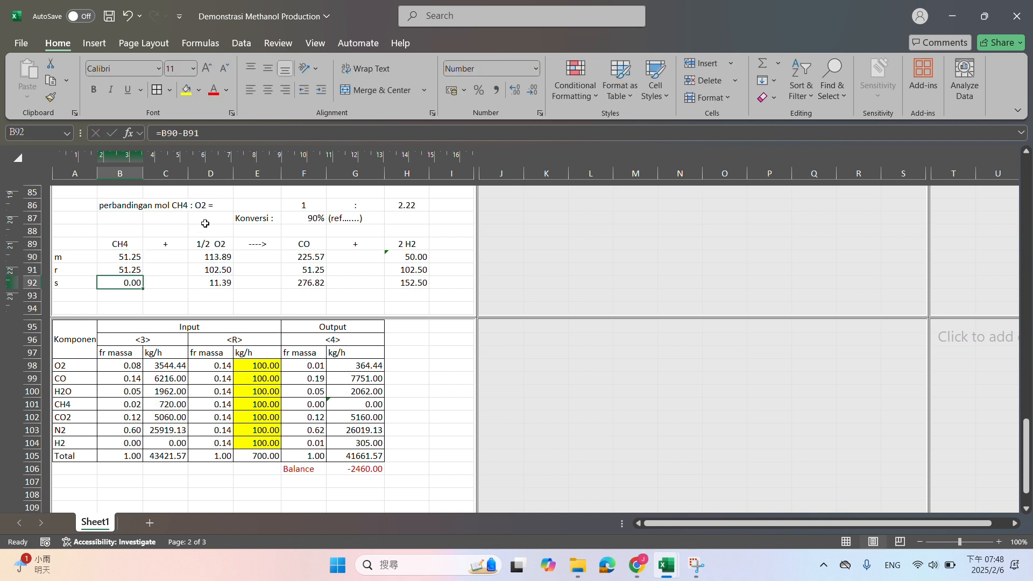
Change the reacted CH4 formula in B91 to =D91*2
click(137, 267)
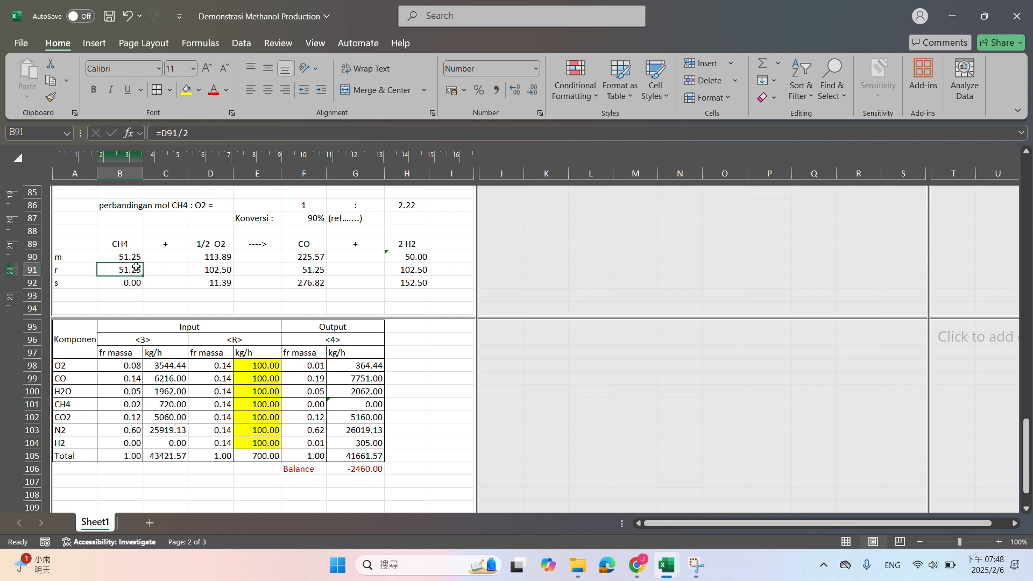
click(192, 134)
key(BackSpace)
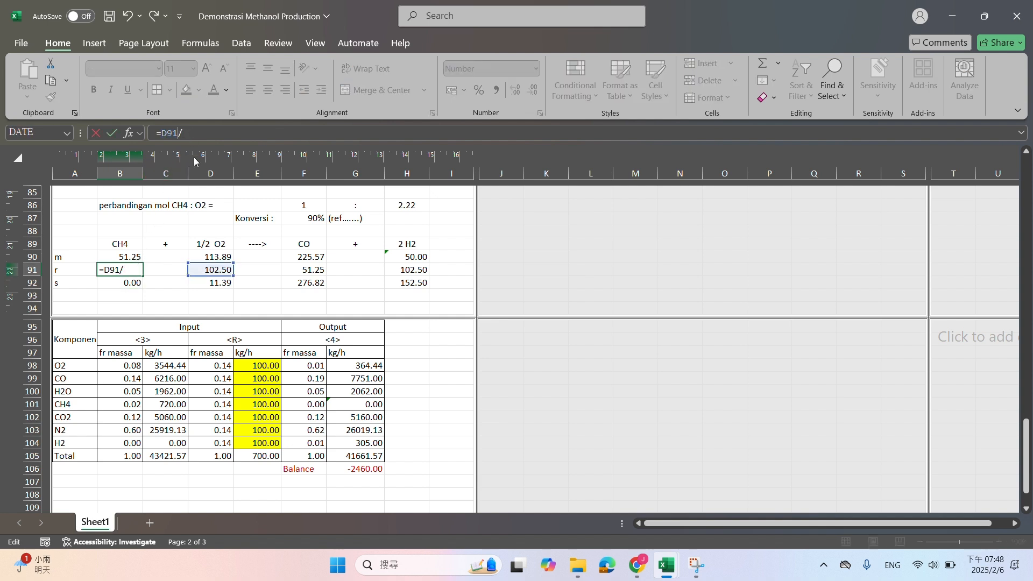
text(*2)
key(Return)
Check the reacted O2 and CO cells in row 91 and change the reacted H2 formula in H91 to =D91*2
click(223, 269)
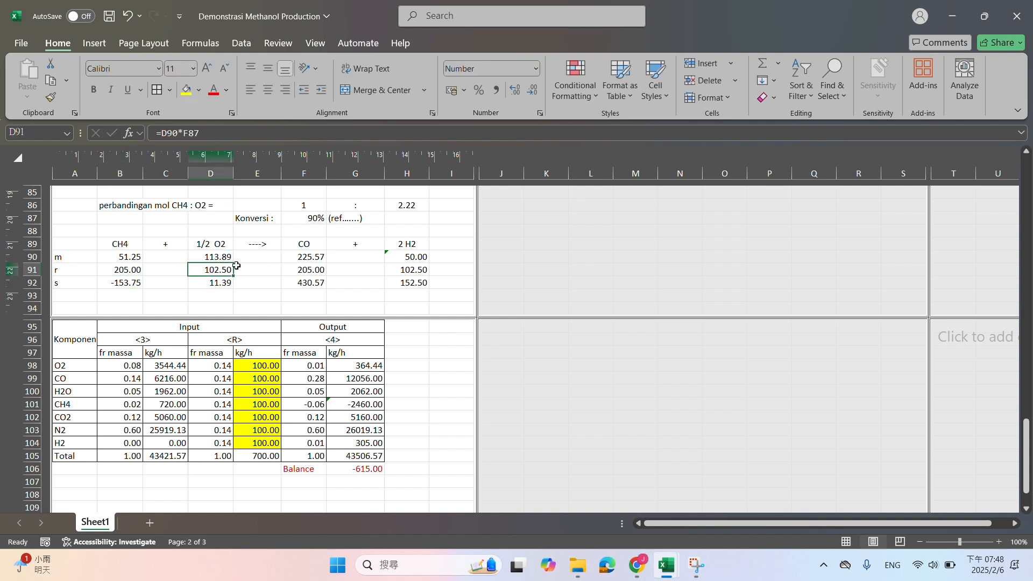
click(299, 268)
click(420, 266)
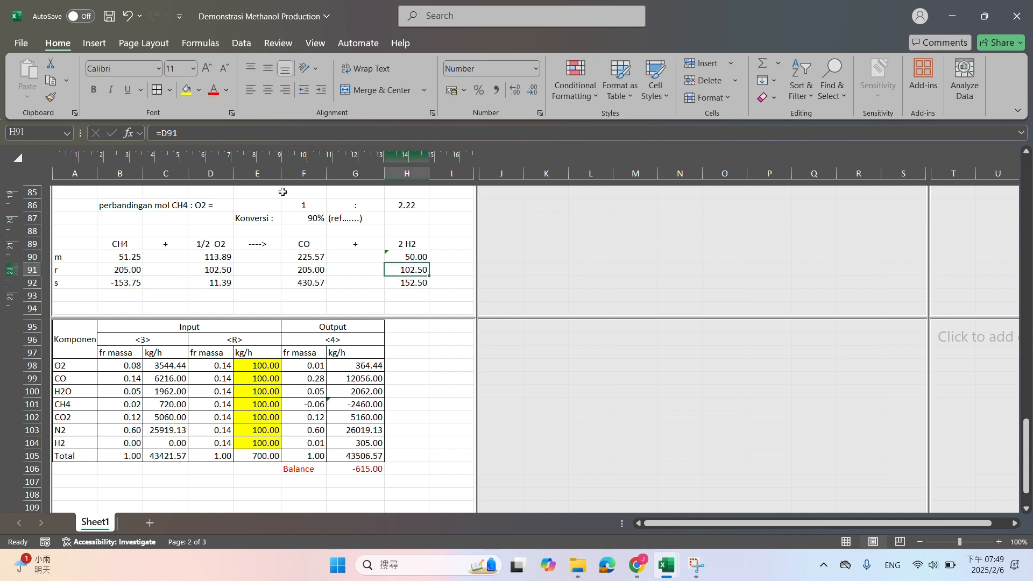
click(193, 133)
text(*)
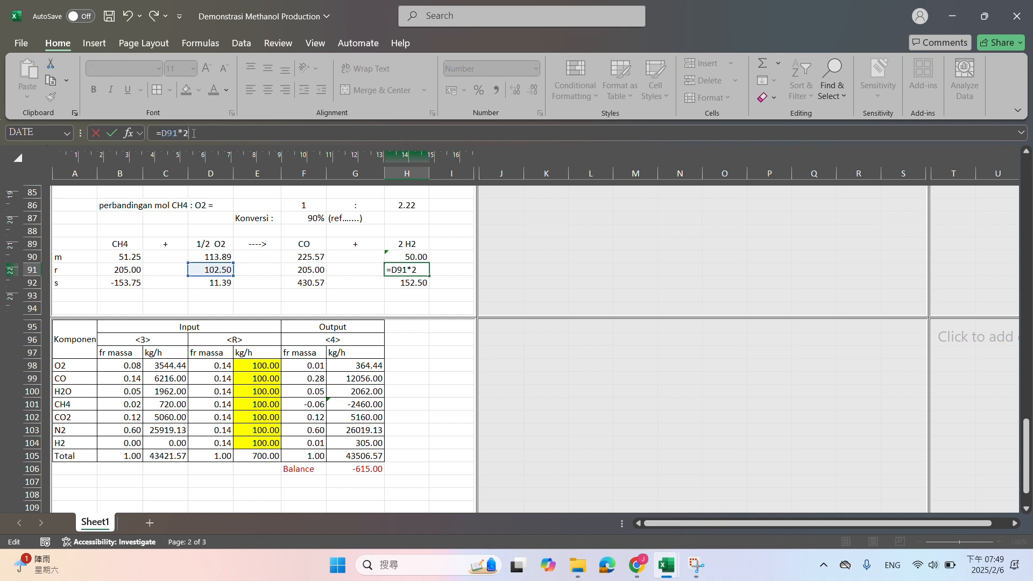
key(Return)
Review the Reformer reaction equation in row 89, the Balance in G106 and the CH4 formulas in B90 and B92
drag(119, 245, 390, 249)
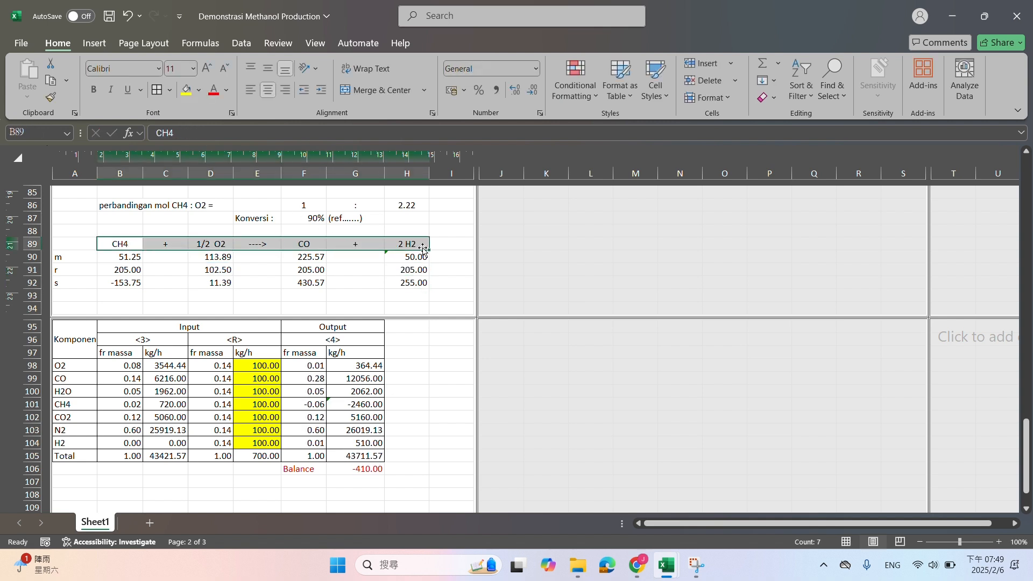
click(372, 468)
click(135, 256)
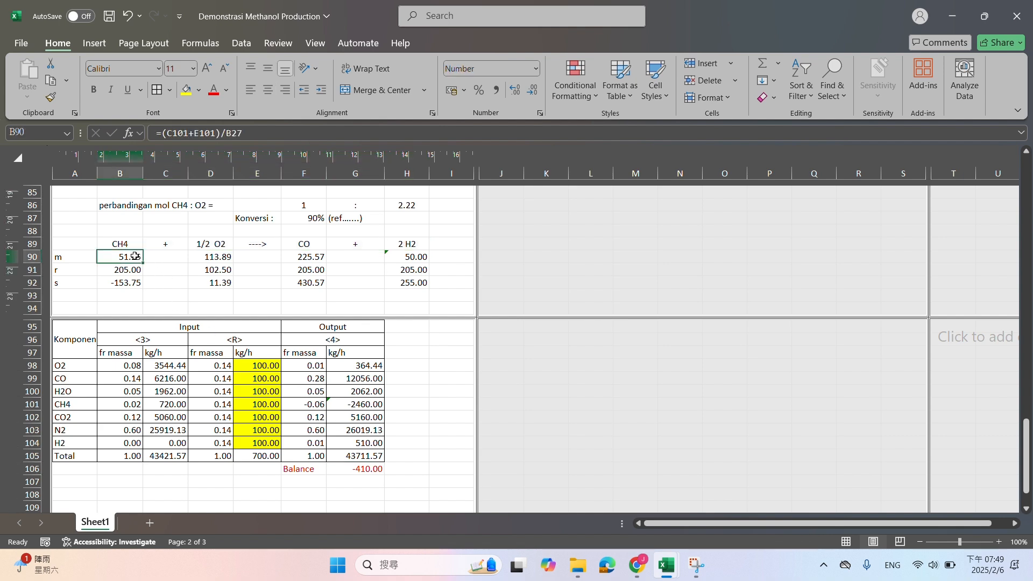
click(132, 282)
scroll(97, 331, up, 8)
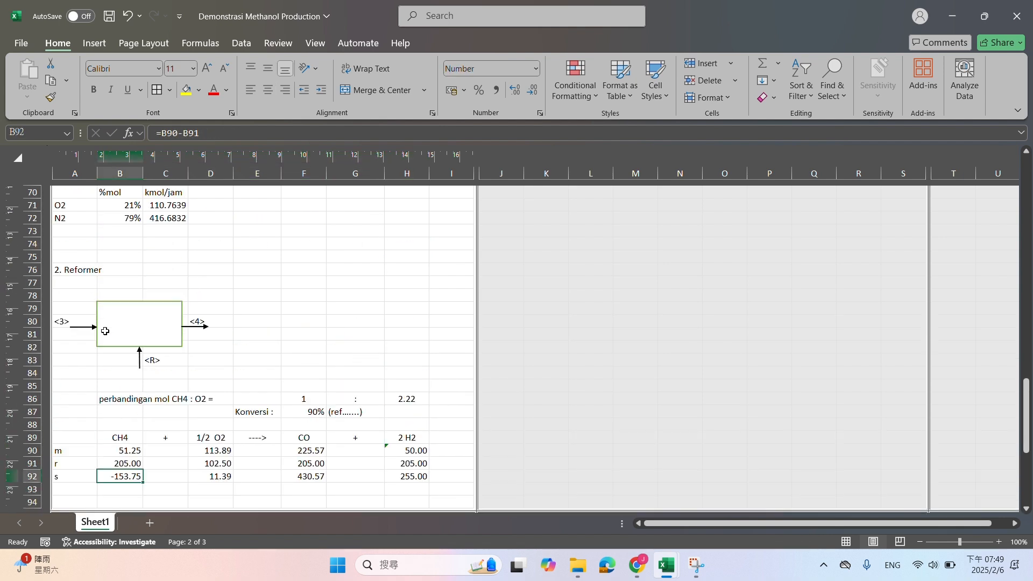
scroll(181, 329, down, 5)
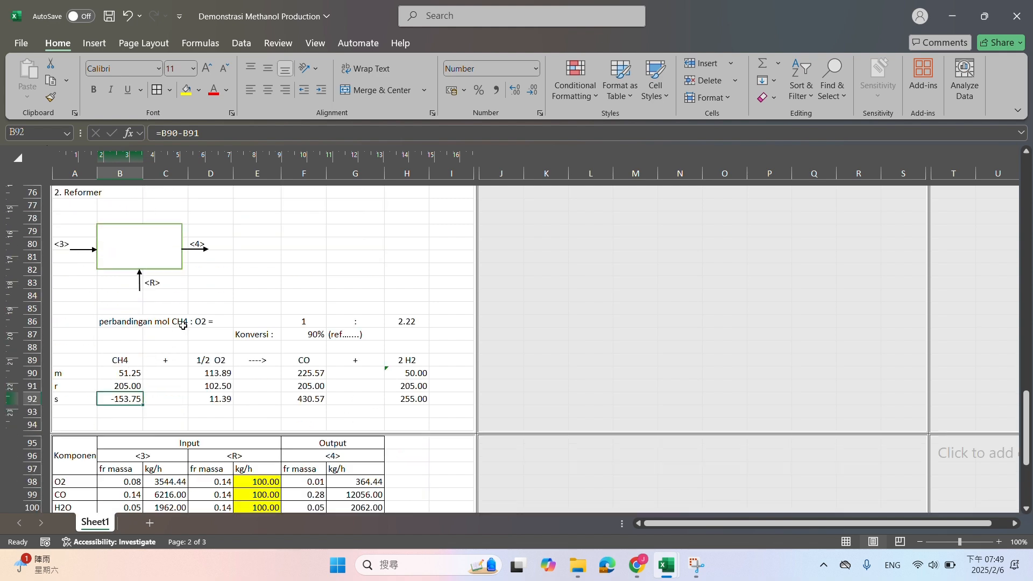
Set the incoming air basis (basis udara masuk) in C69 to 300 kmol/jam and review the Reformer reaction table
scroll(181, 329, up, 3)
click(171, 217)
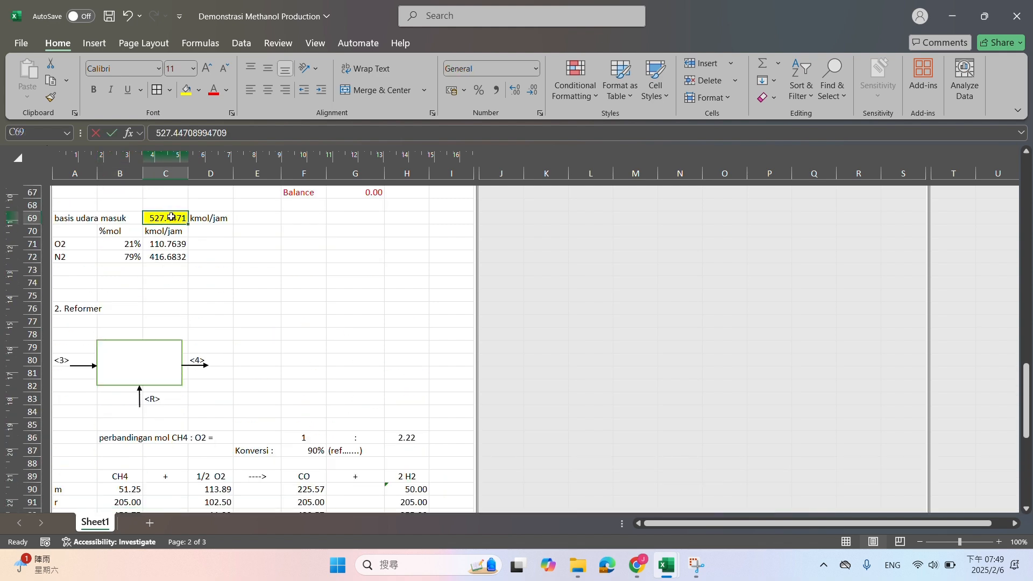
text(300)
key(Return)
scroll(198, 266, down, 3)
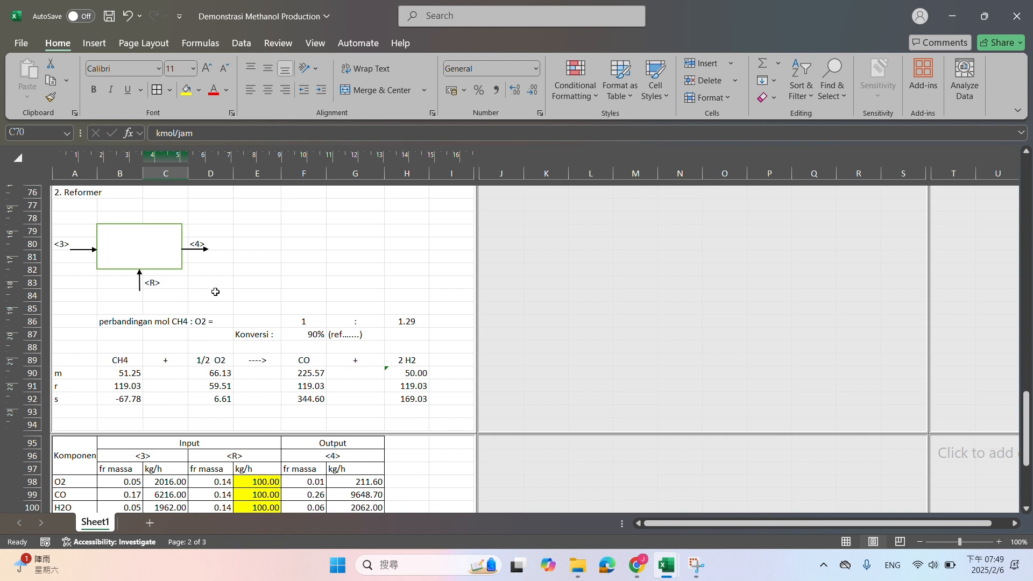
Set the incoming air basis in C69 to 100 kmol/jam and review the Reformer reaction and stream tables
scroll(207, 253, up, 4)
double_click(169, 257)
key(BackSpace)
text(100)
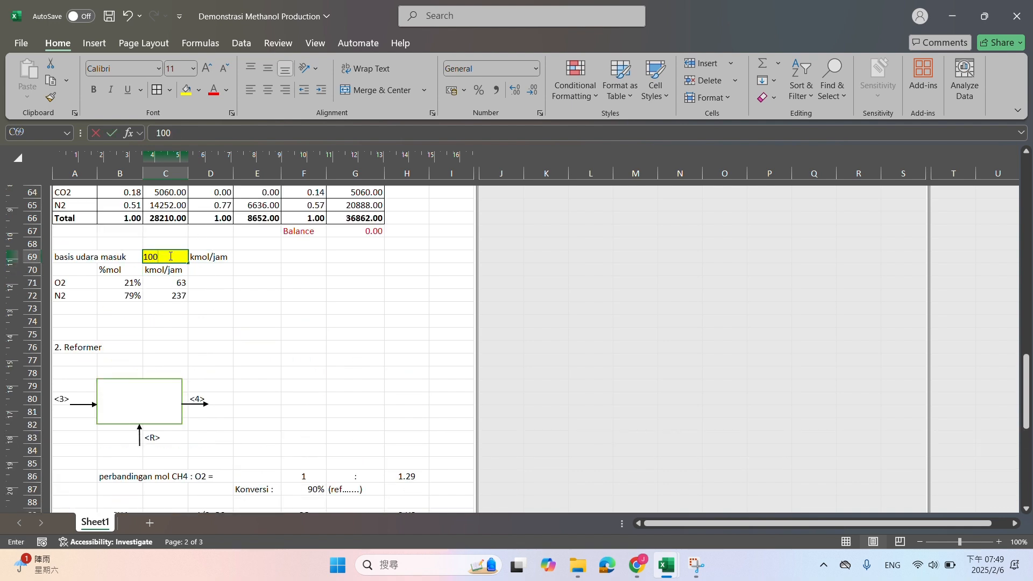
key(Return)
scroll(170, 257, down, 2)
scroll(188, 325, down, 6)
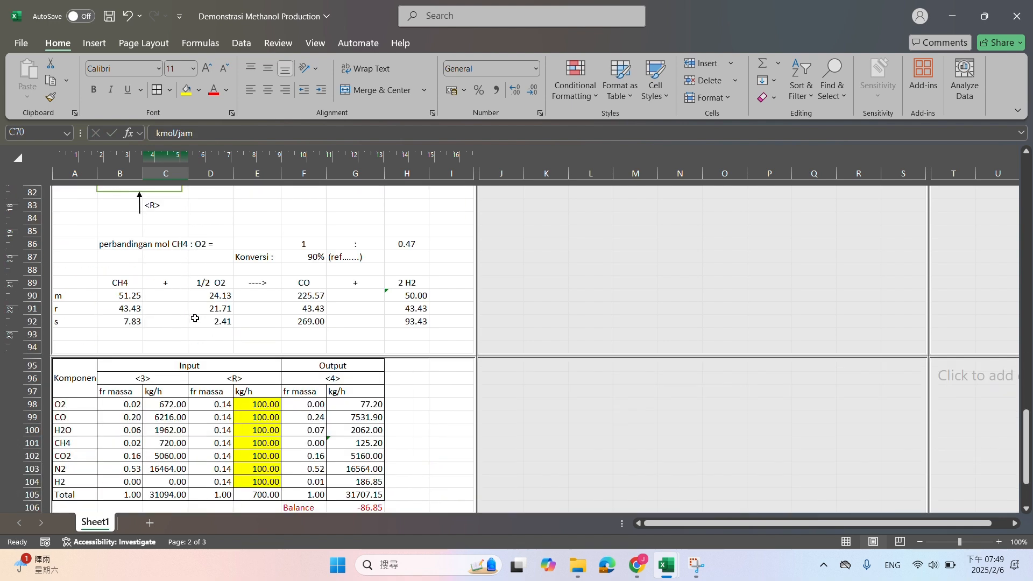
scroll(253, 322, up, 3)
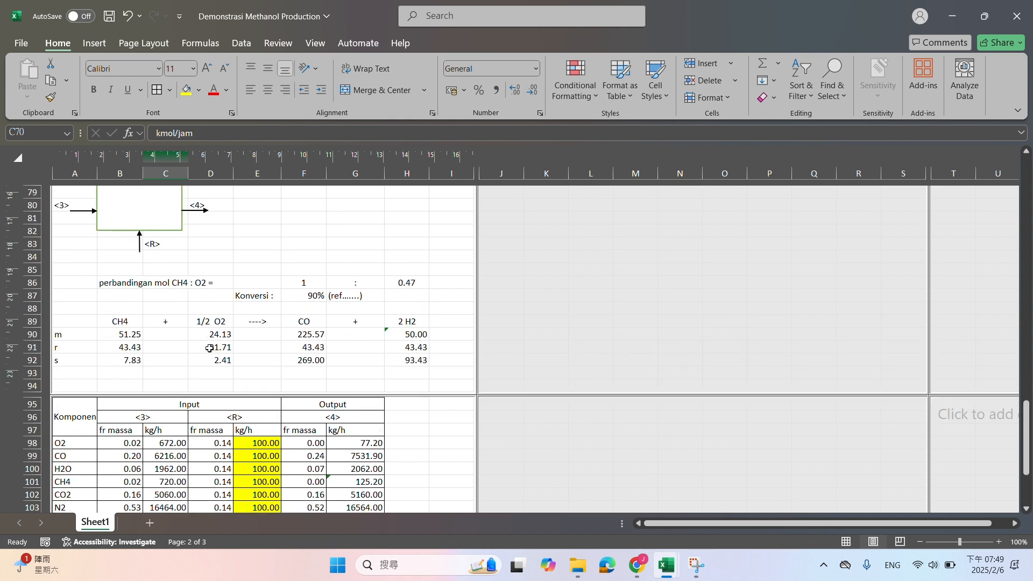
Check the reacted O2 formula in D91 and change the reacted CO formula in F91 to =B91*2
click(209, 348)
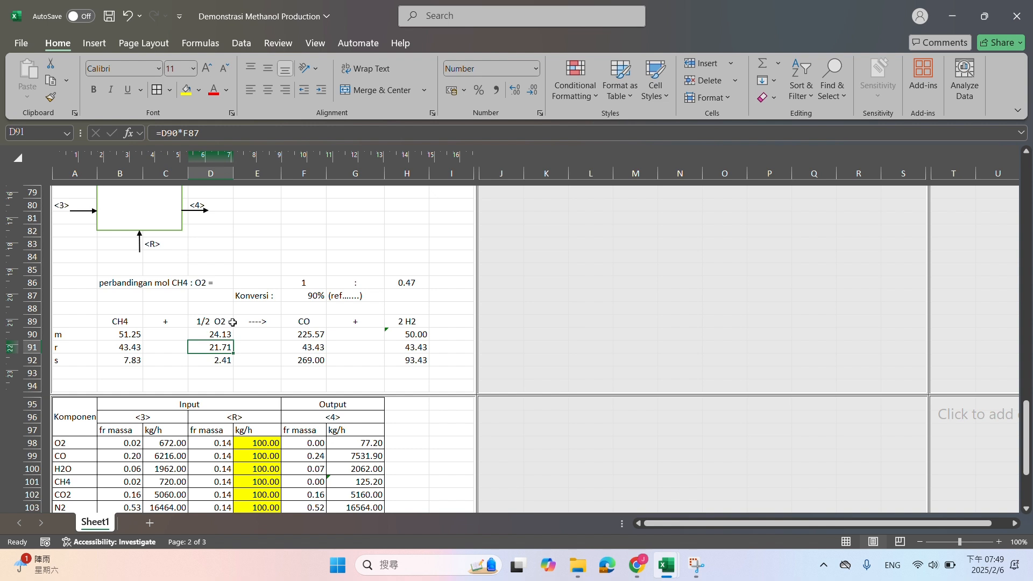
click(319, 348)
click(198, 131)
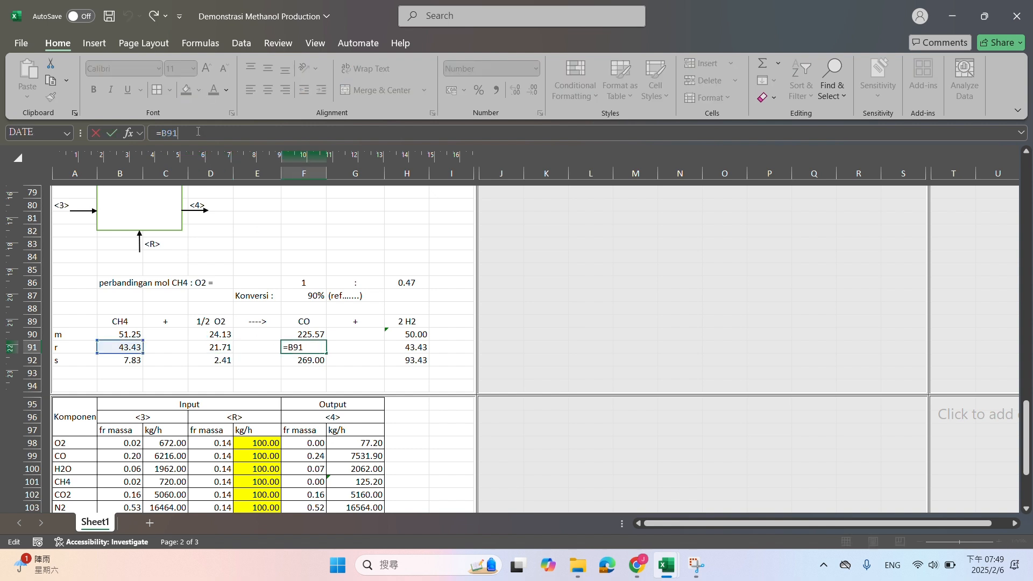
text(*2)
key(Return)
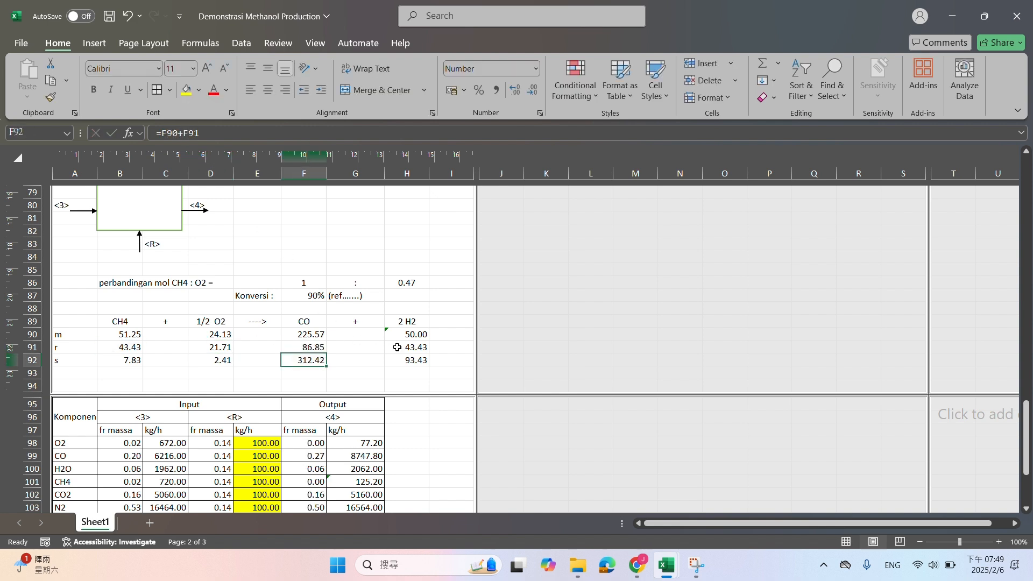
Change the reacted H2 formula in H91 to =D91*4 and check the stream <4> Balance
click(398, 347)
click(208, 133)
key(BackSpace)
text(4)
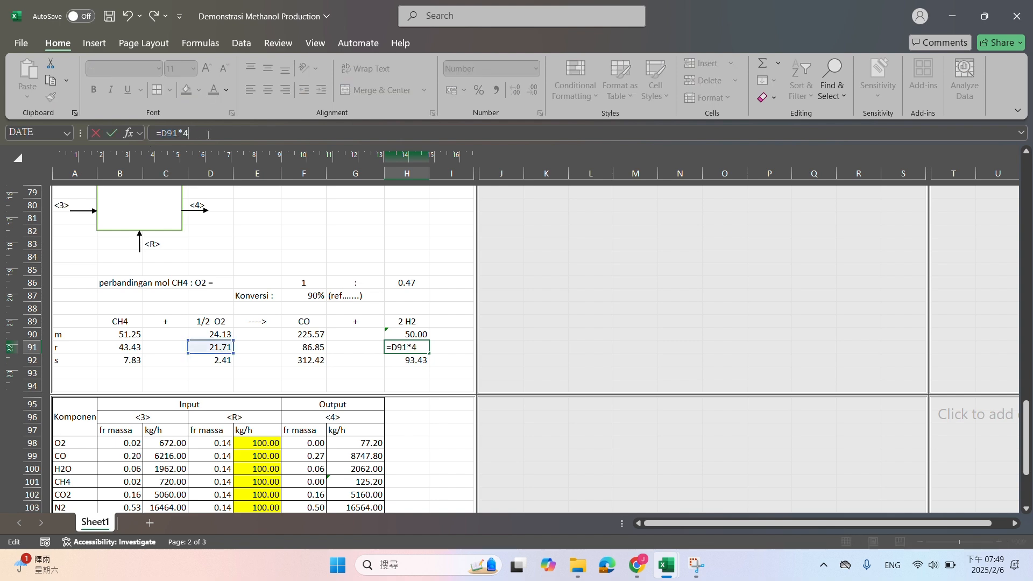
key(Return)
scroll(267, 231, down, 2)
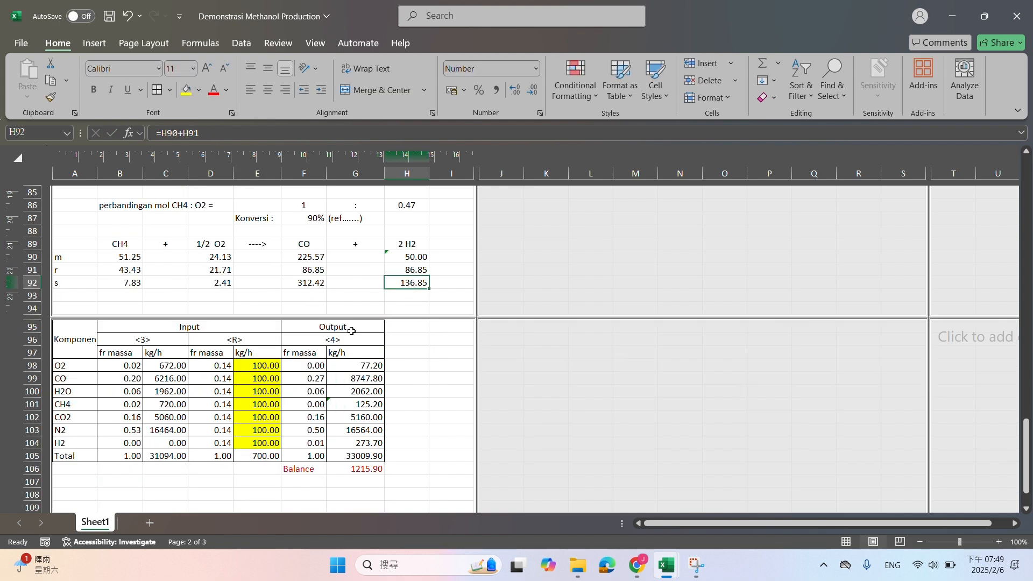
Check the initial CH4 and O2 mole formulas in B90 and D90, including the molecular weight cell that B90 refers to
click(128, 258)
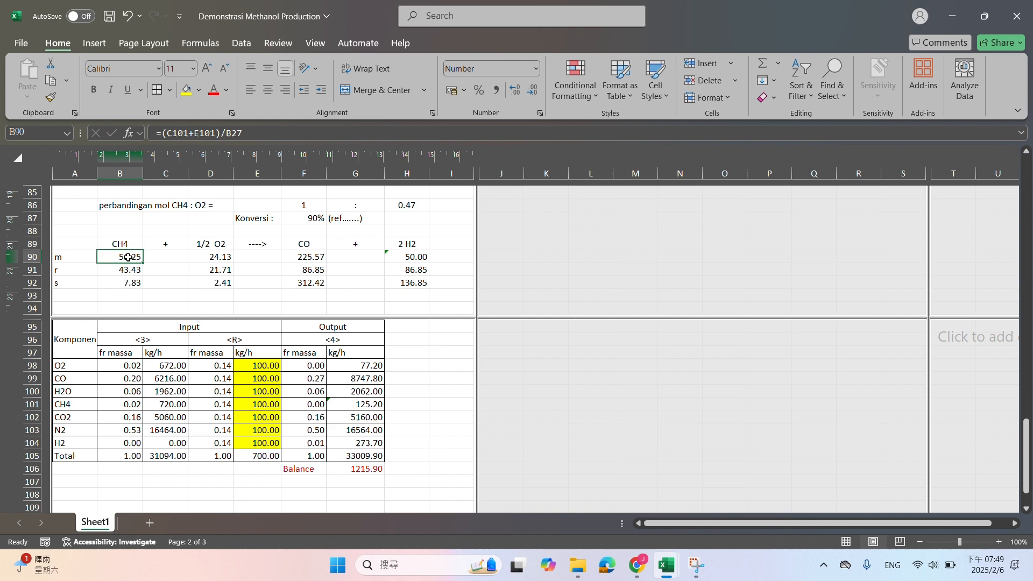
click(258, 135)
scroll(238, 332, up, 11)
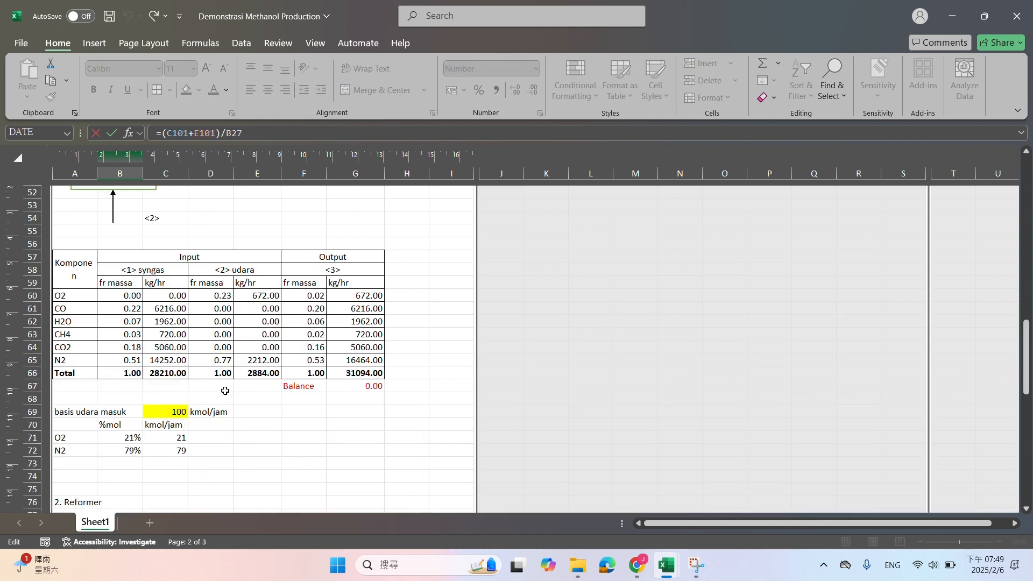
scroll(225, 391, up, 14)
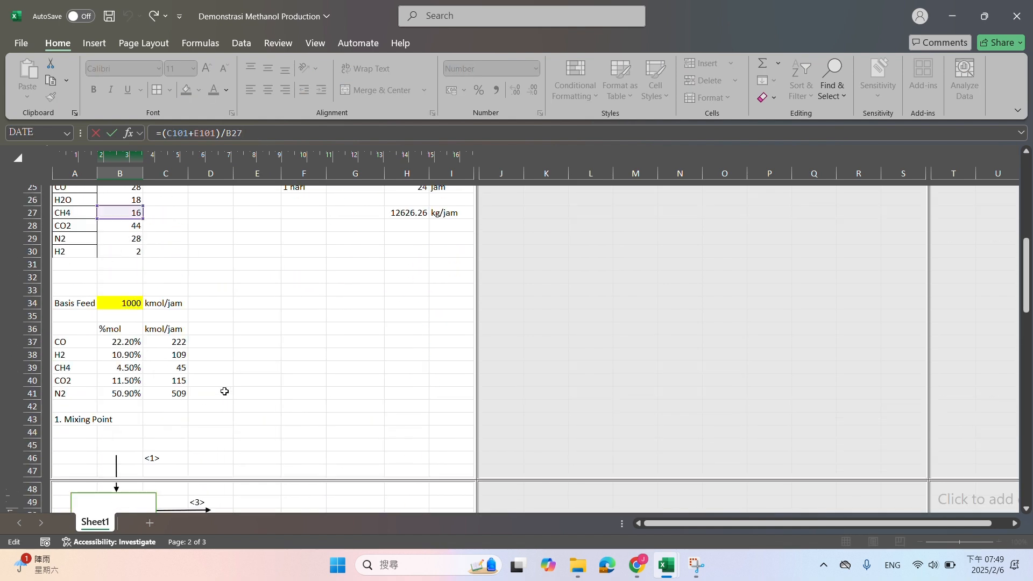
scroll(225, 391, down, 20)
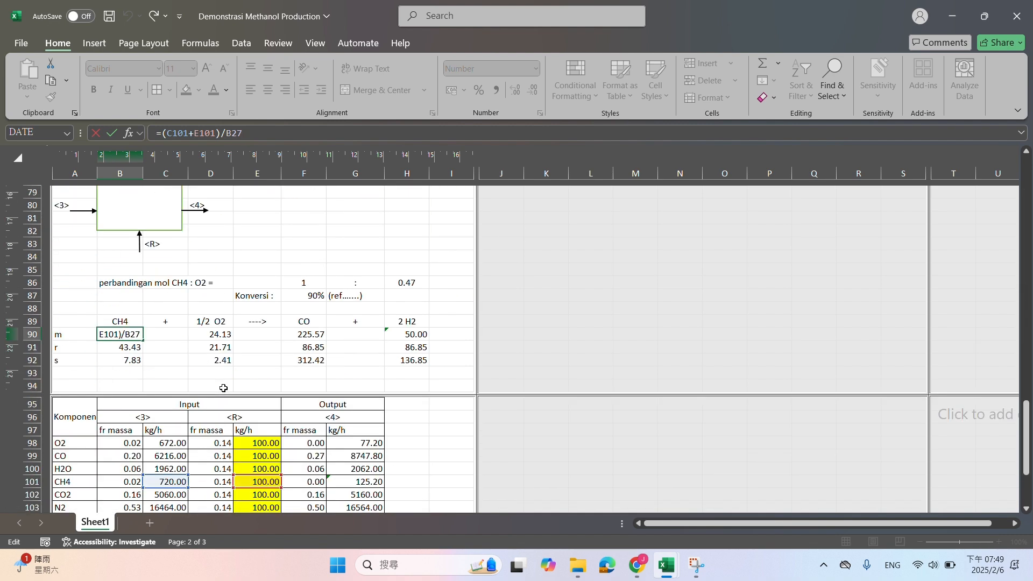
key(Return)
click(214, 257)
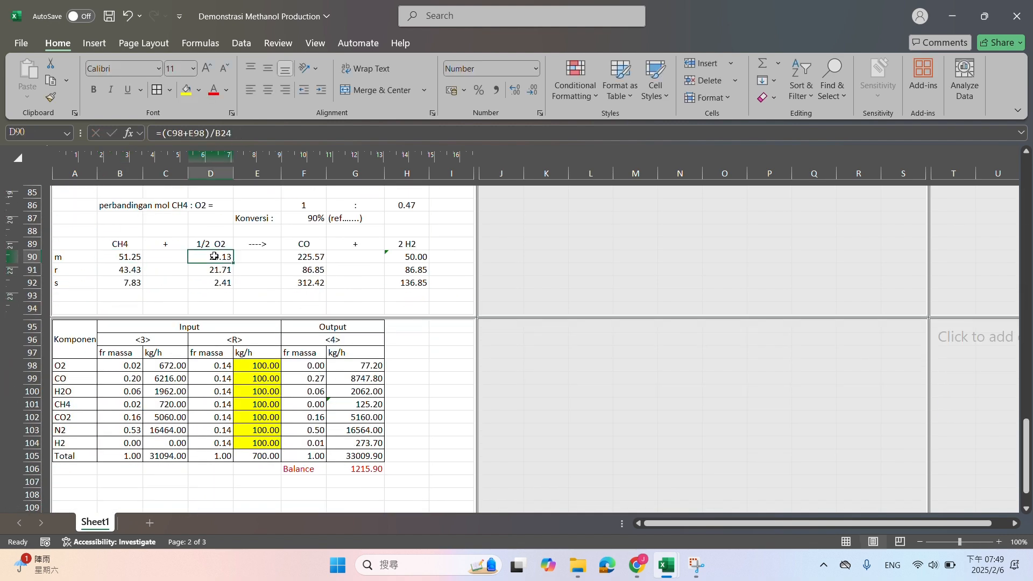
click(220, 138)
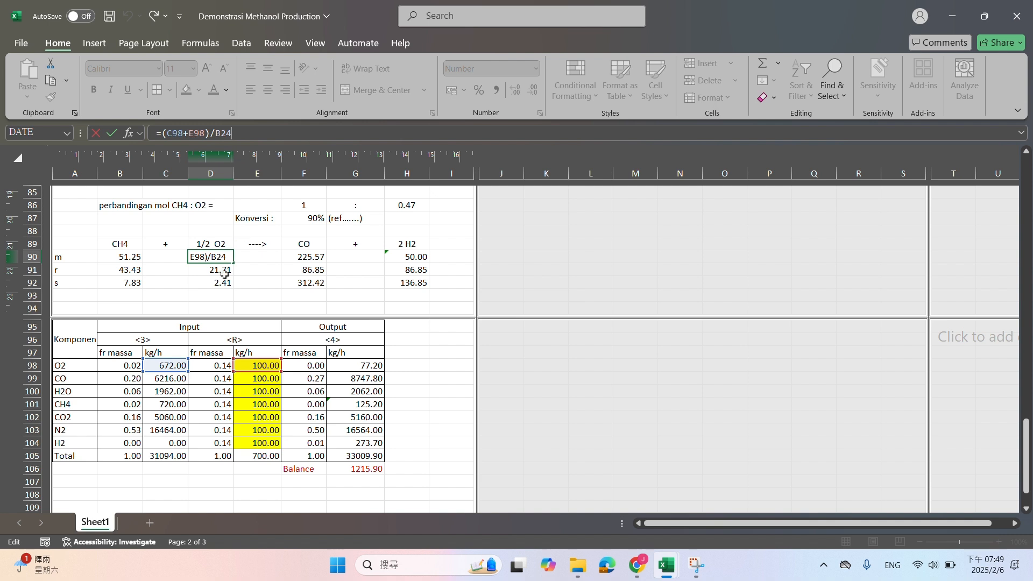
key(Return)
click(137, 256)
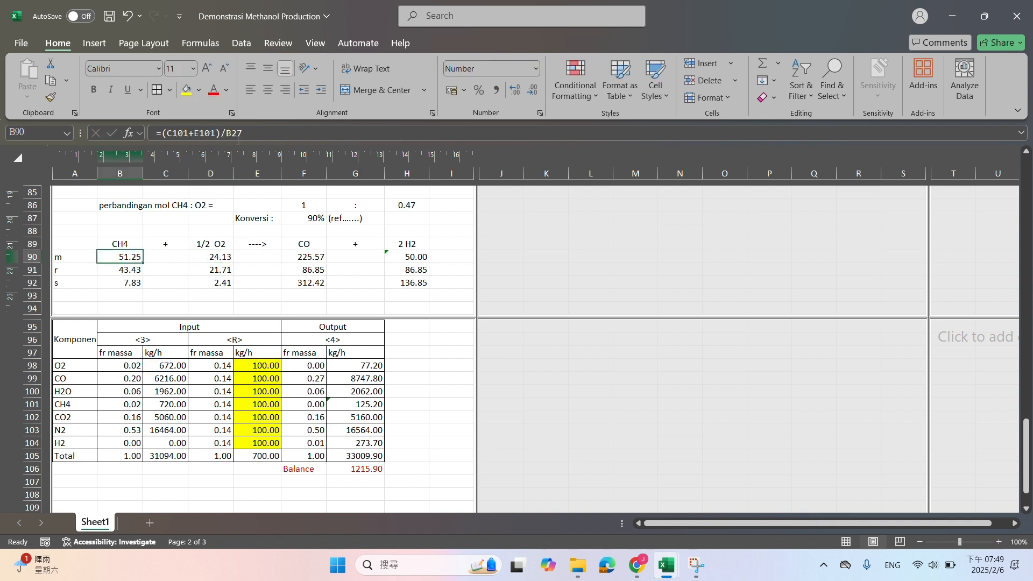
click(246, 132)
key(Return)
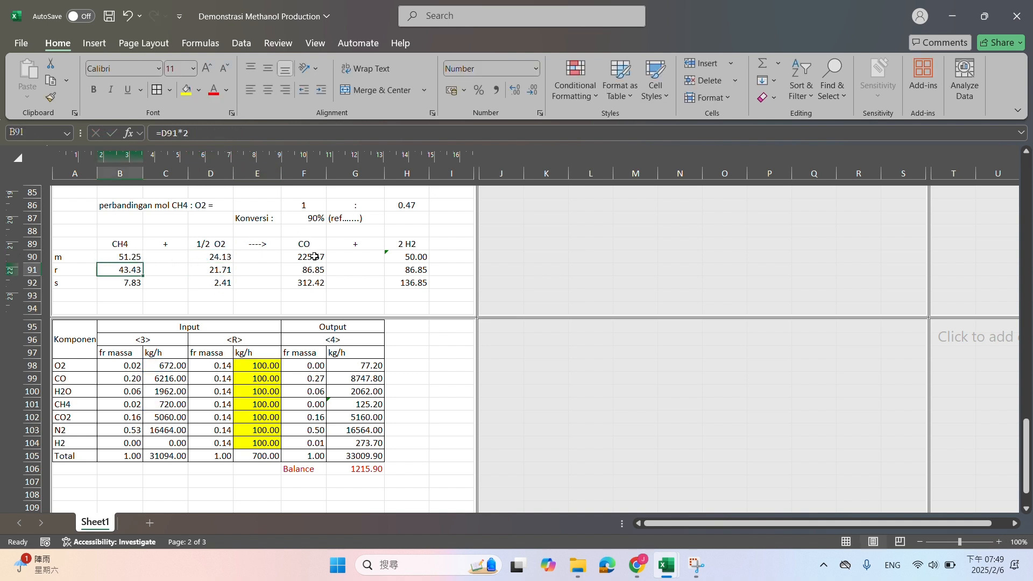
Check the initial CO and H2 mole formulas in F90 and H90 of the Reformer reaction table
click(315, 256)
click(255, 134)
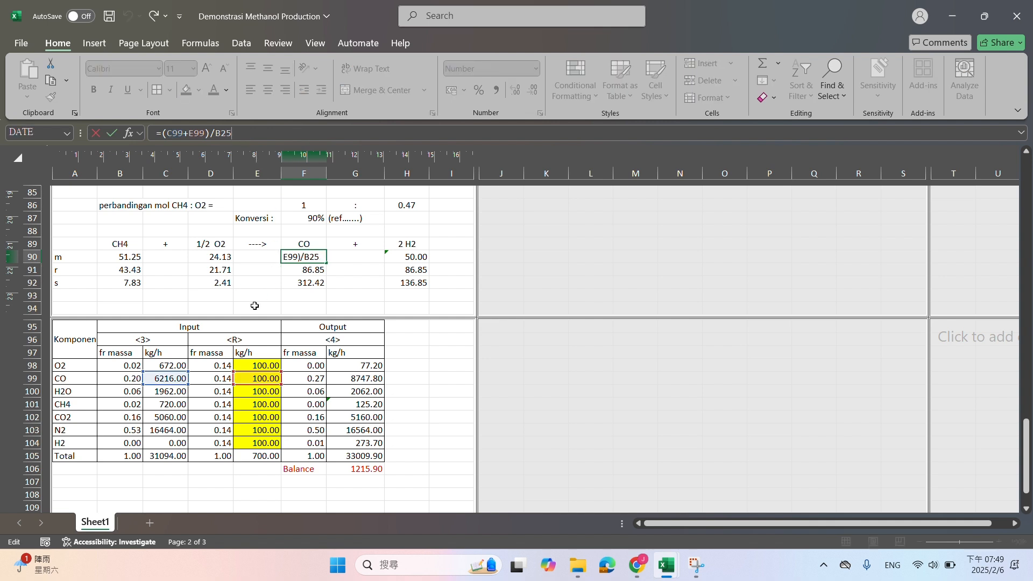
key(Return)
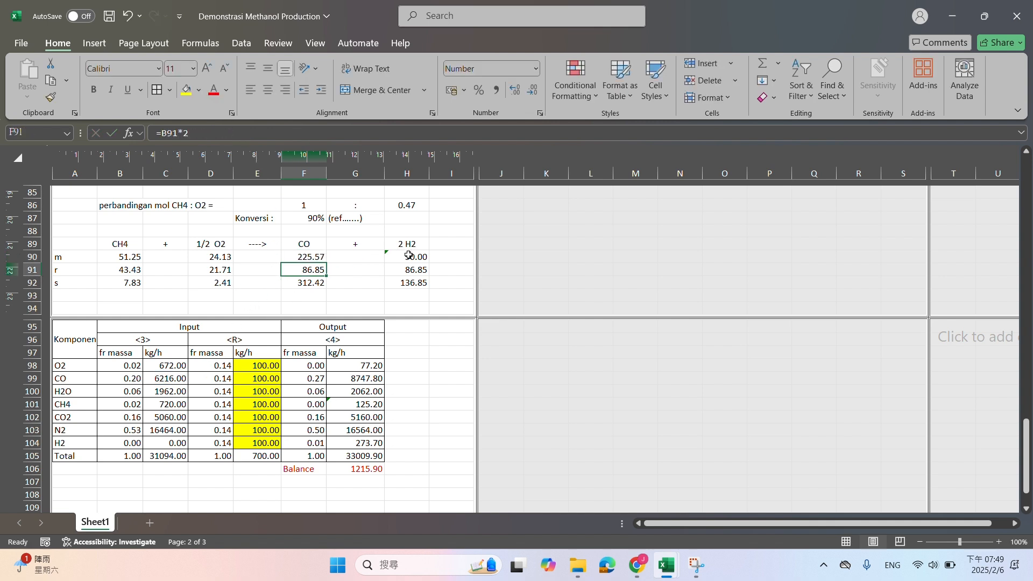
click(408, 255)
click(247, 129)
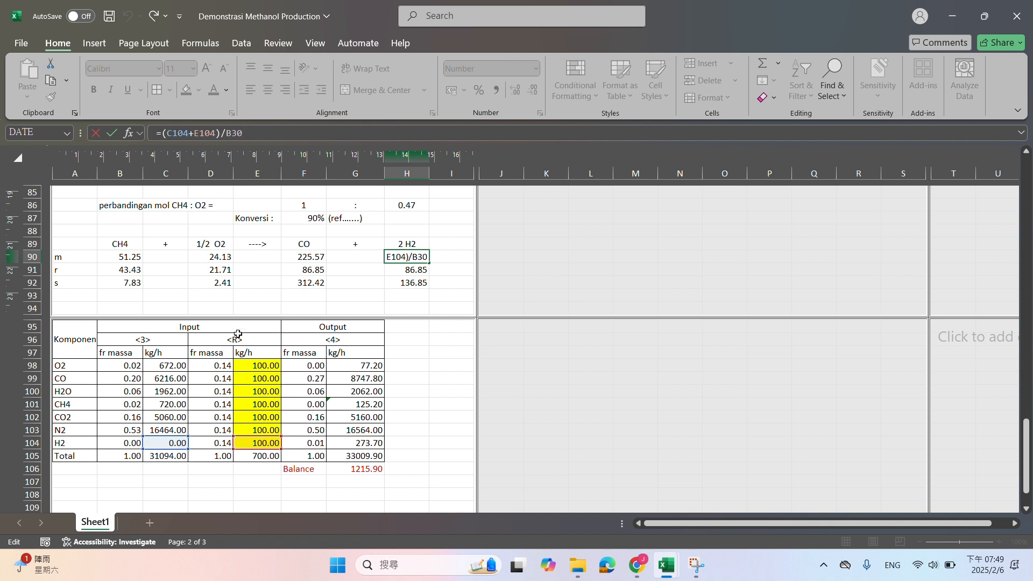
key(Return)
Check the remaining-mole formulas for H2, CO, O2 and CH4 in row 92 of the Reformer reaction table
click(408, 281)
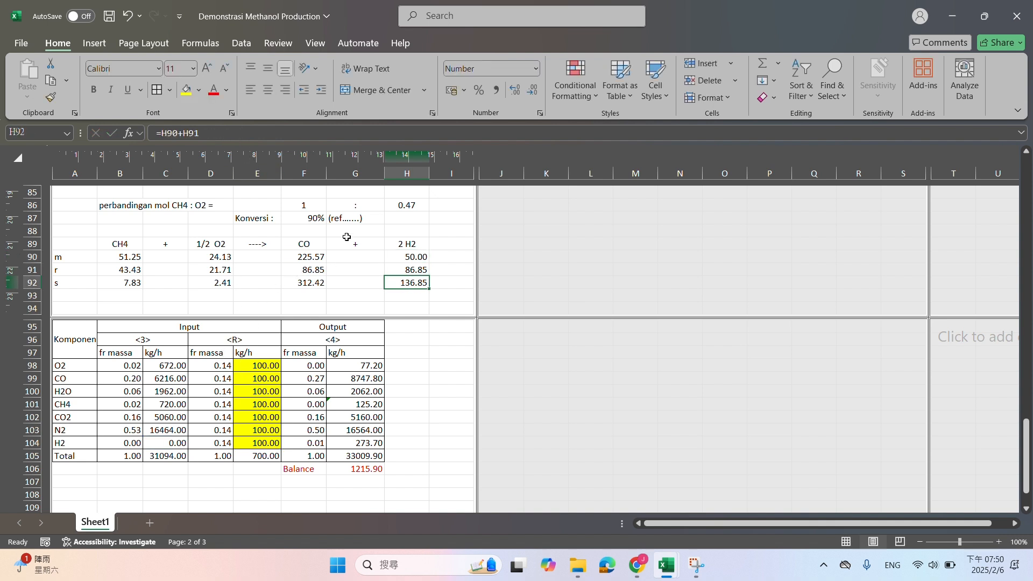
click(271, 131)
key(Return)
click(322, 284)
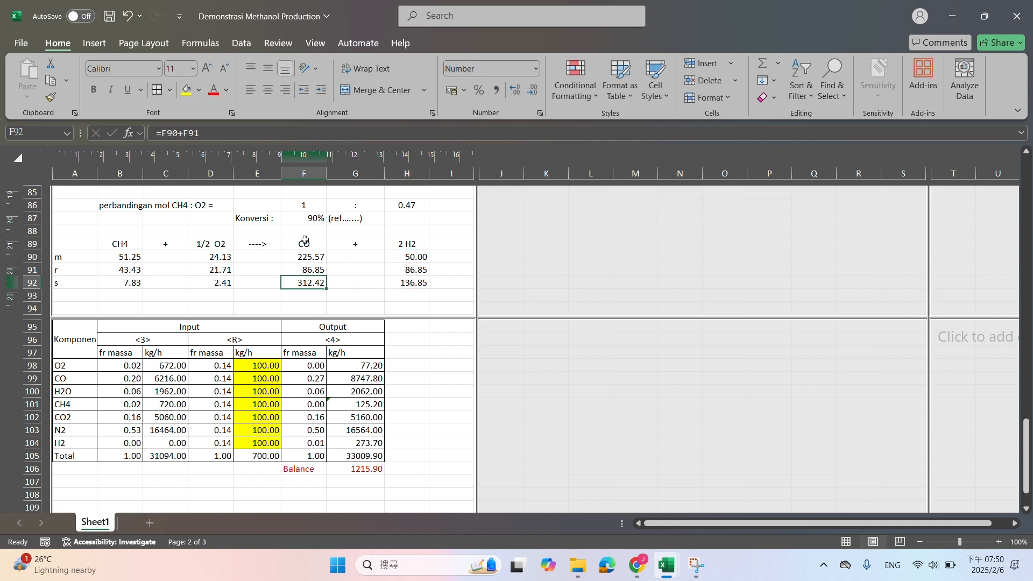
click(293, 132)
key(Return)
click(222, 285)
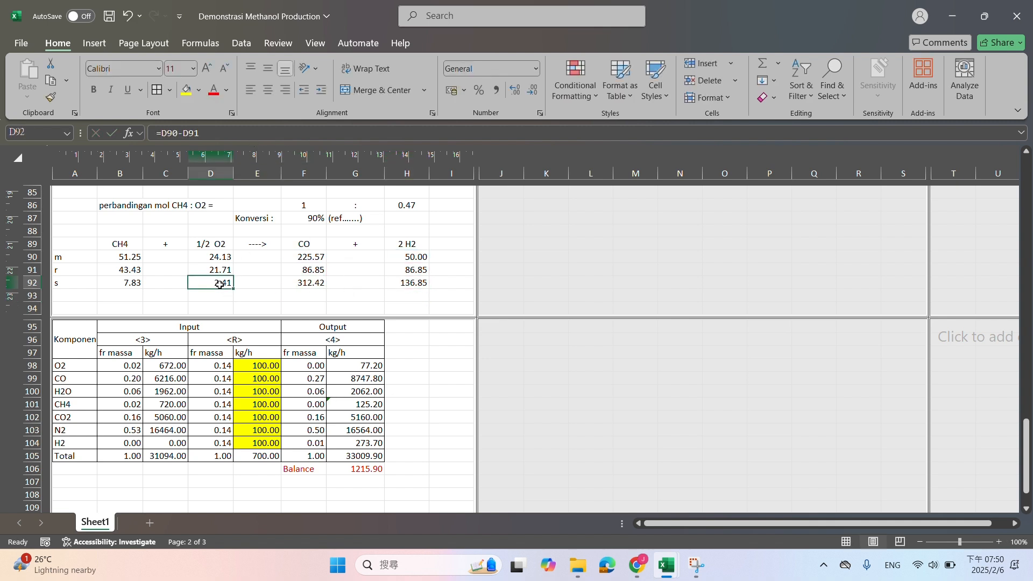
click(216, 132)
key(Return)
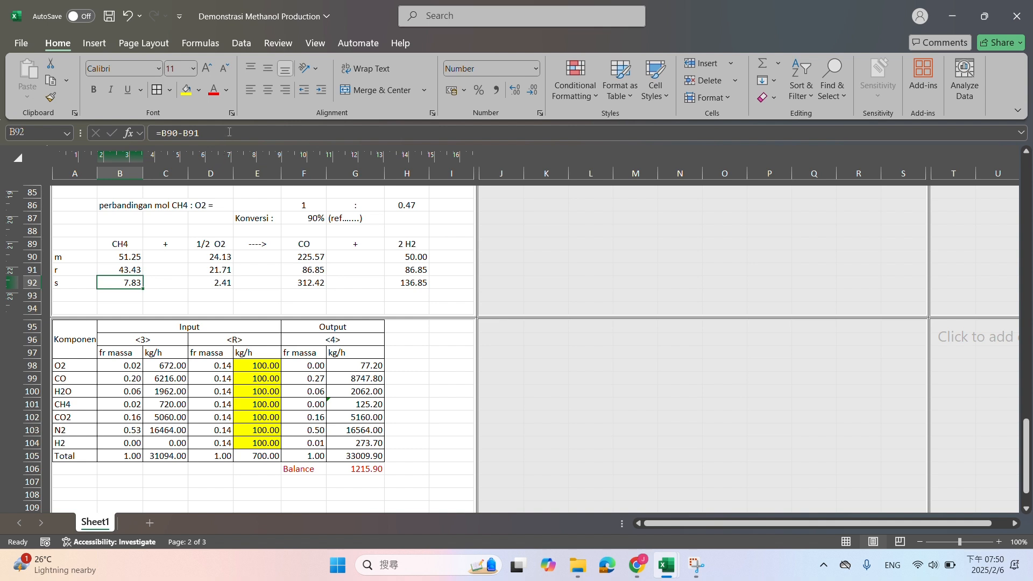
key(Return)
Check the stream <4> kg/h formulas in the Reformer output column, from O2 in G98 down to H2 in G104
click(346, 362)
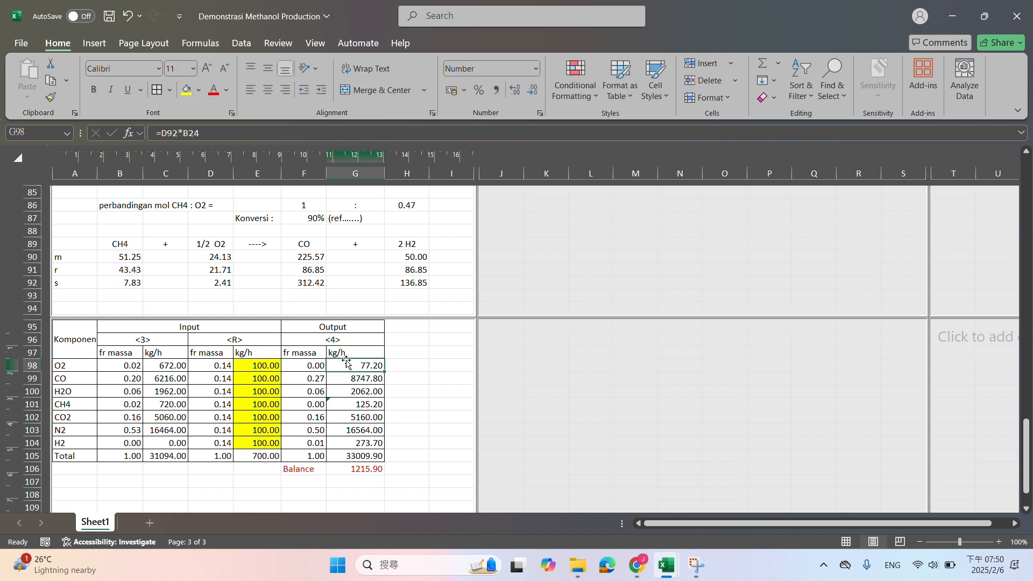
click(245, 132)
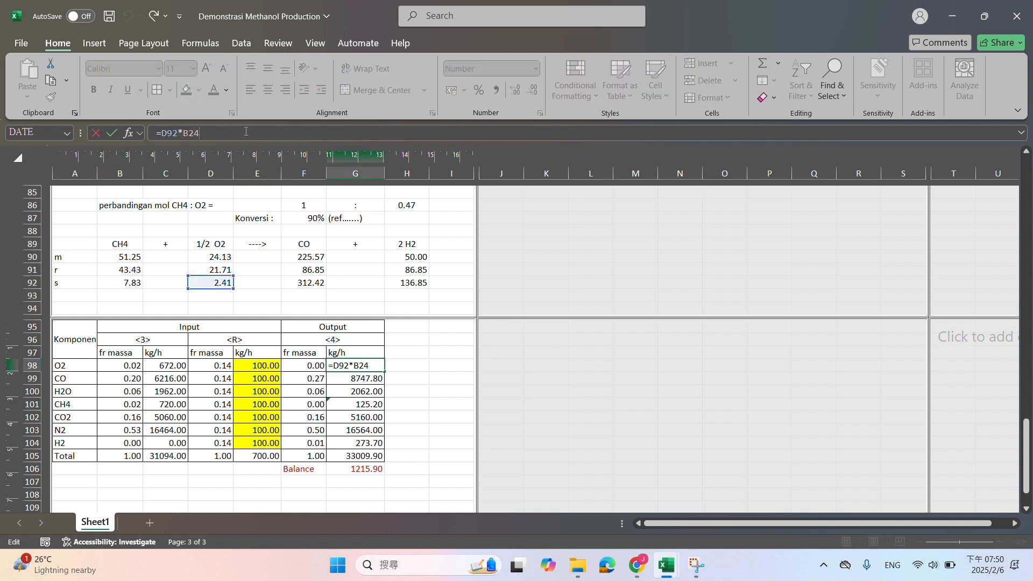
key(Return)
click(246, 132)
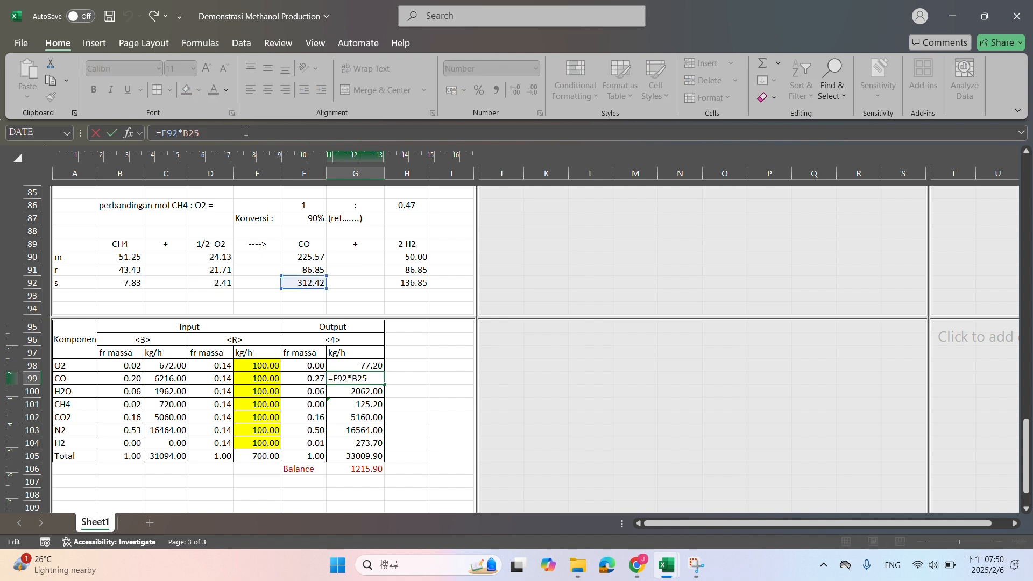
key(Return)
click(246, 132)
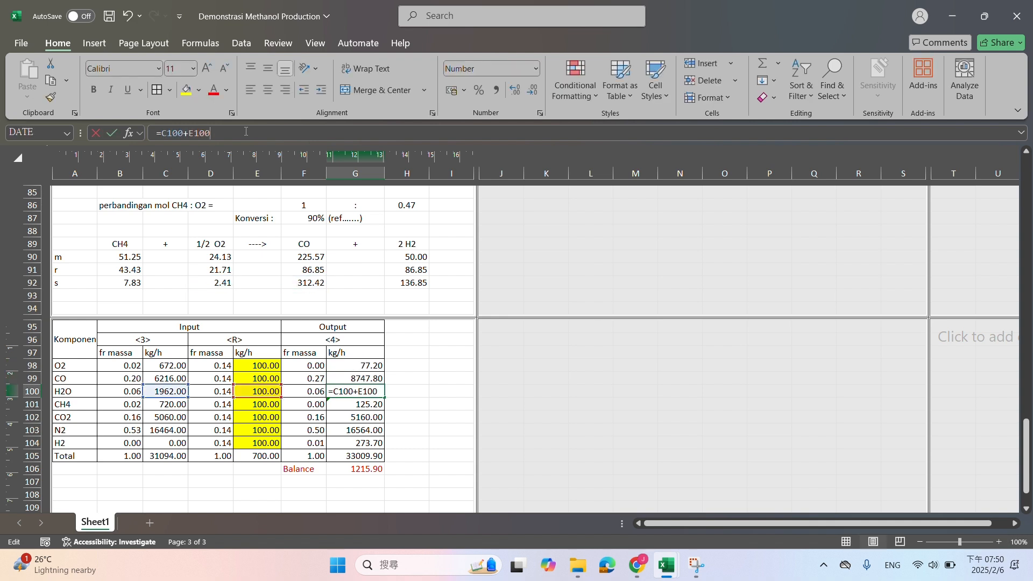
key(Return)
click(245, 132)
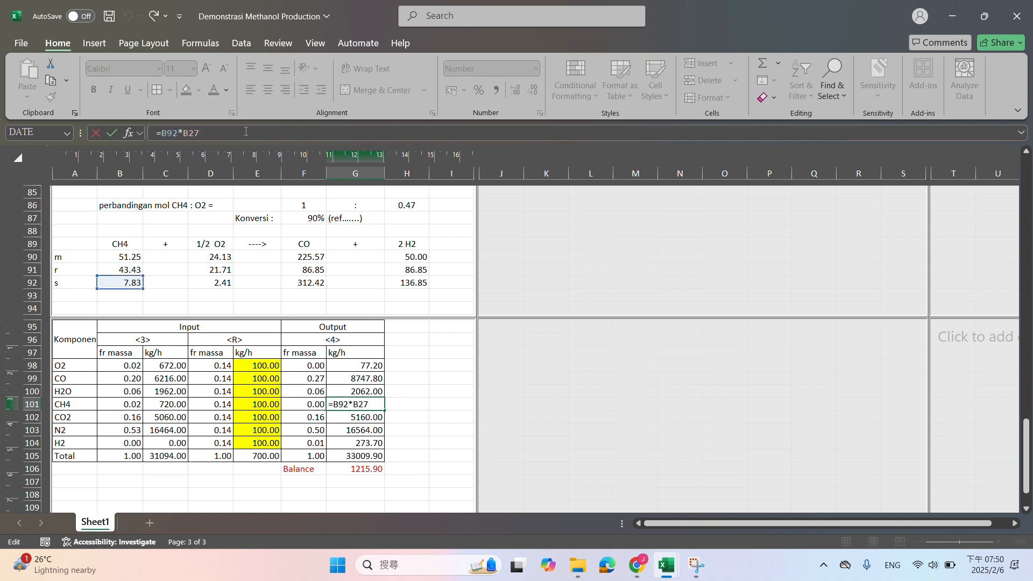
key(Return)
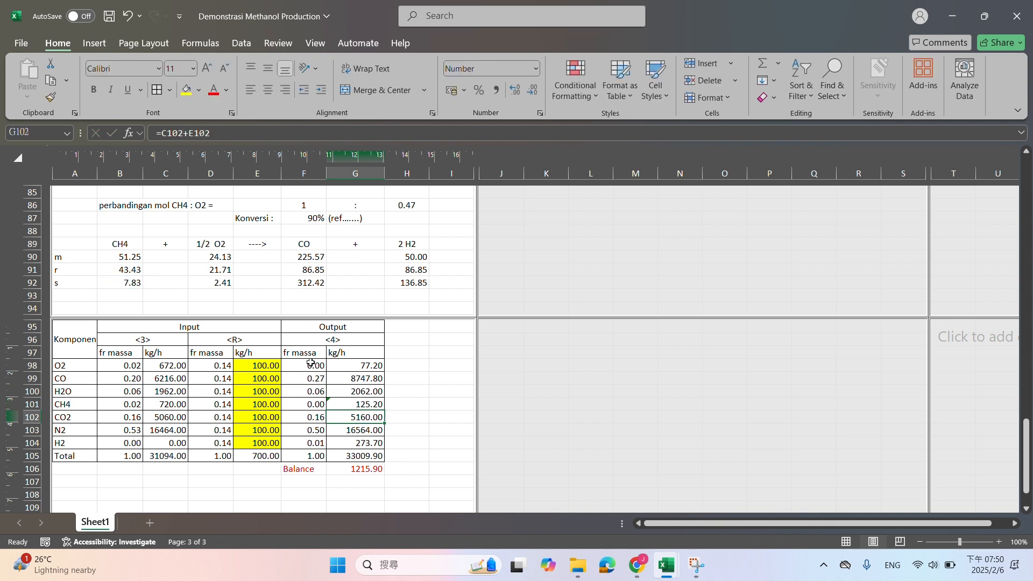
click(332, 394)
key(Down)
key(Down)
key(Down)
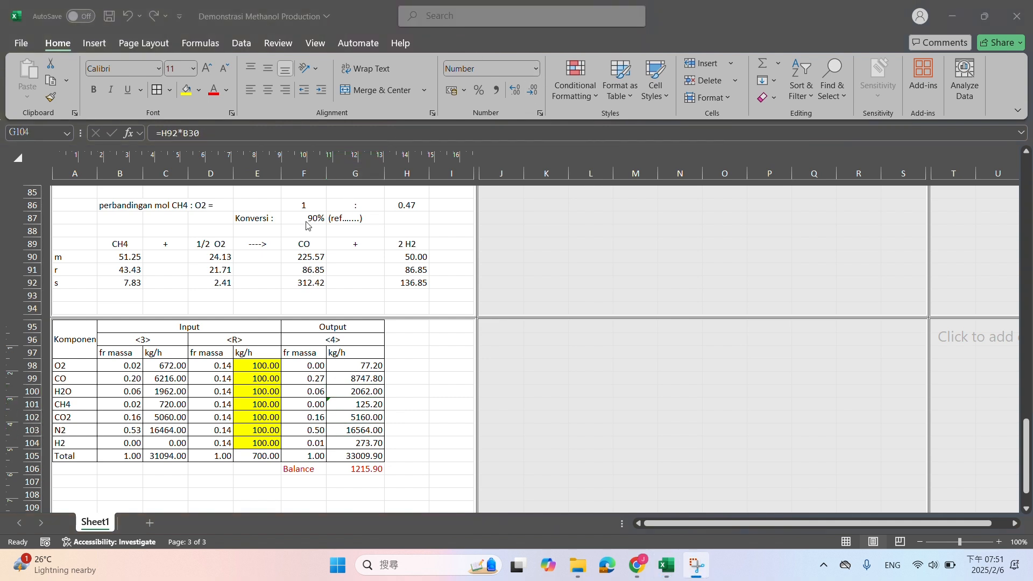
Check the reacted CH4 and O2 formulas in B91 and D91
click(132, 271)
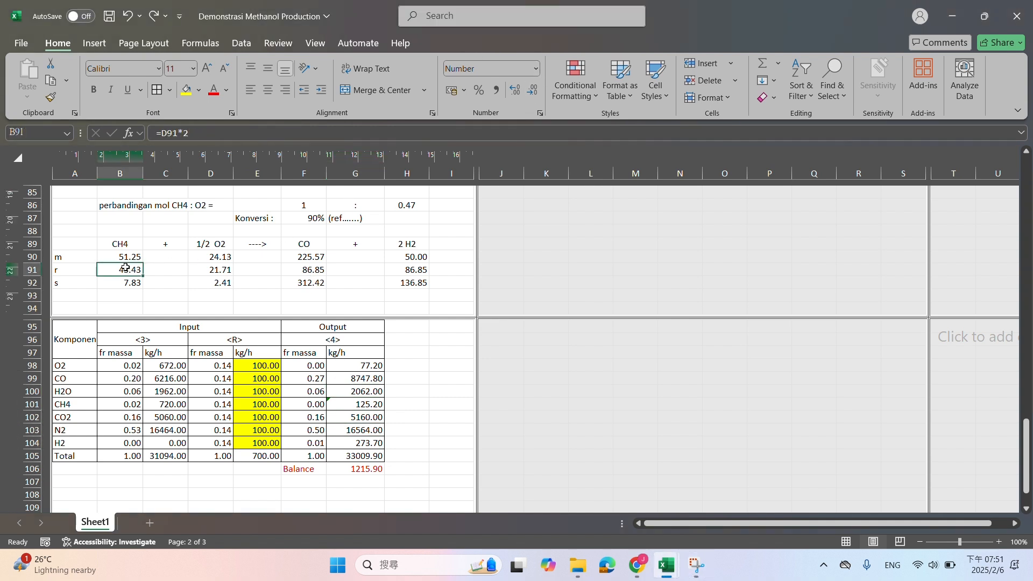
click(189, 130)
key(Return)
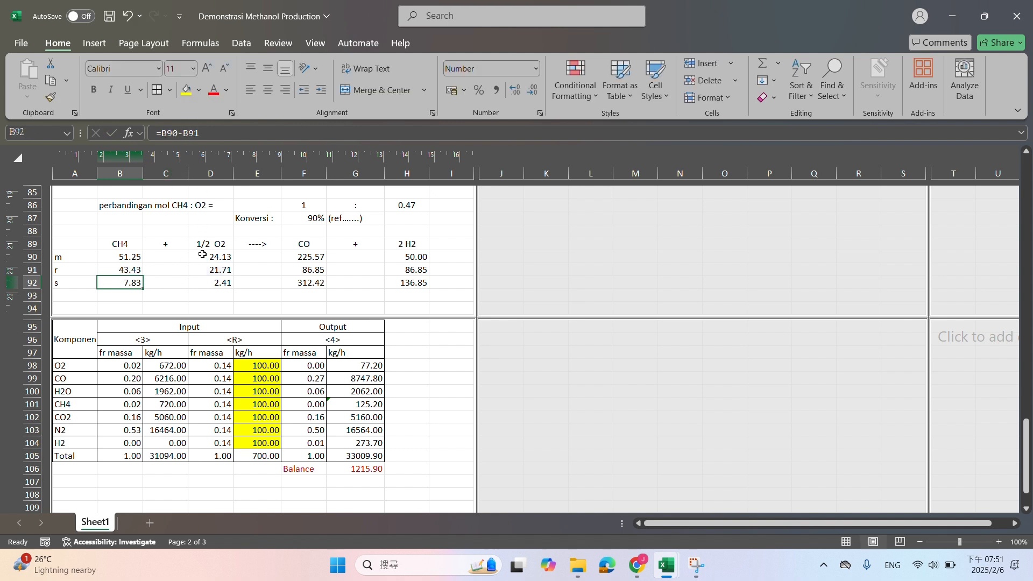
click(207, 265)
click(227, 133)
key(Return)
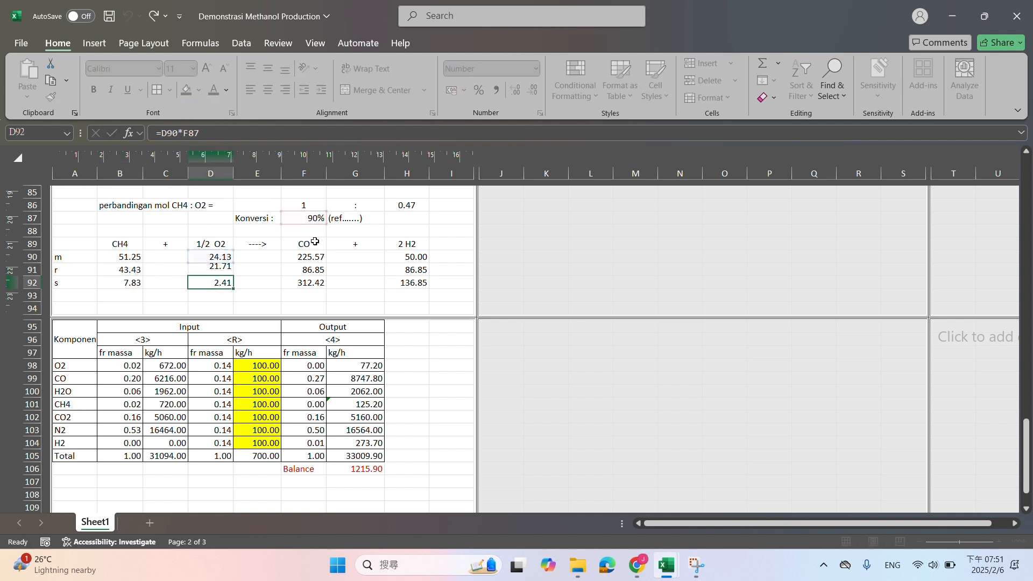
Change the reacted CO formula in F91 to =D91*2 and check the stream <4> Balance
click(321, 268)
click(260, 135)
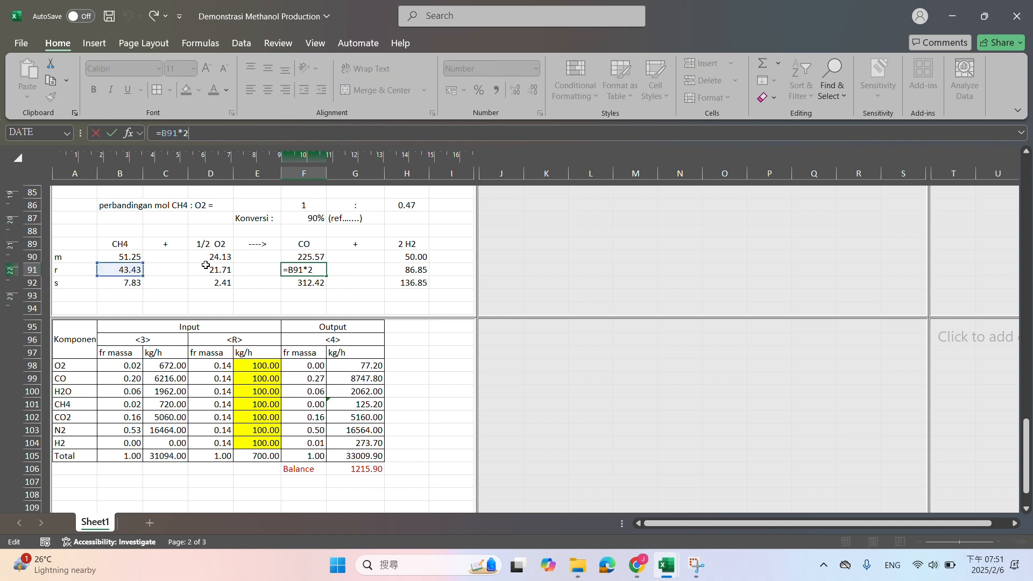
drag(197, 133, 161, 133)
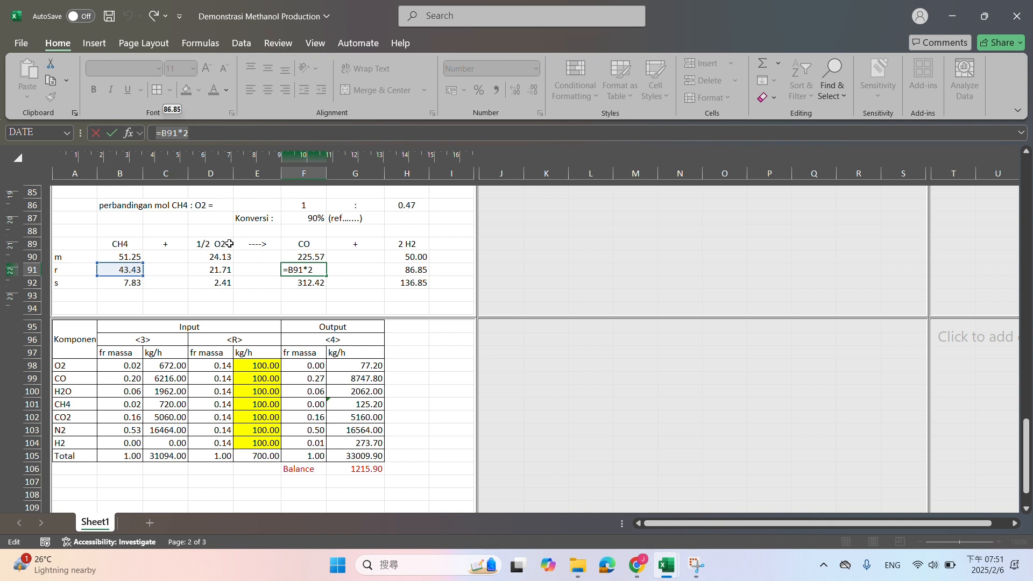
key(BackSpace)
click(226, 273)
text(*2)
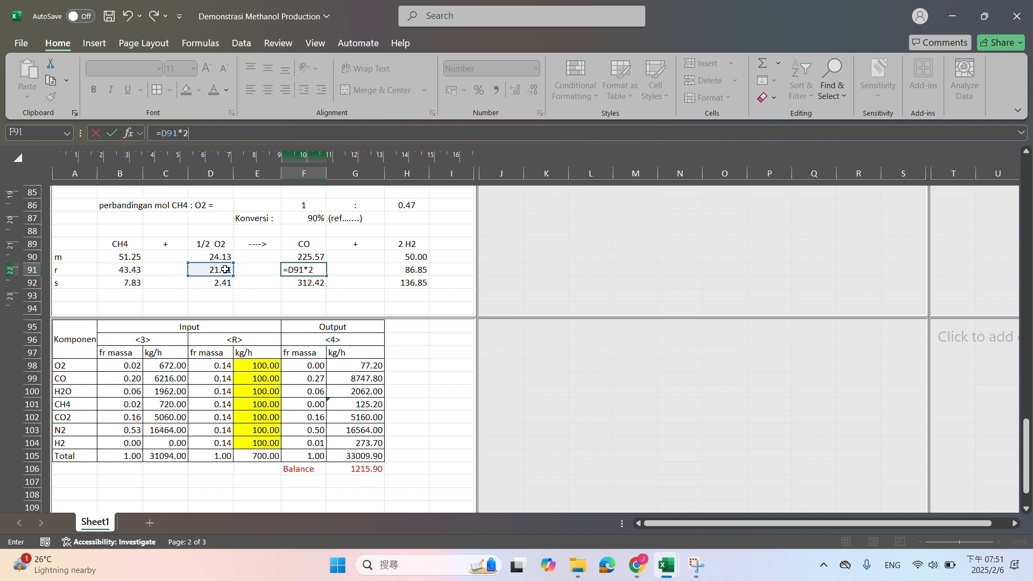
key(Return)
drag(305, 466, 372, 468)
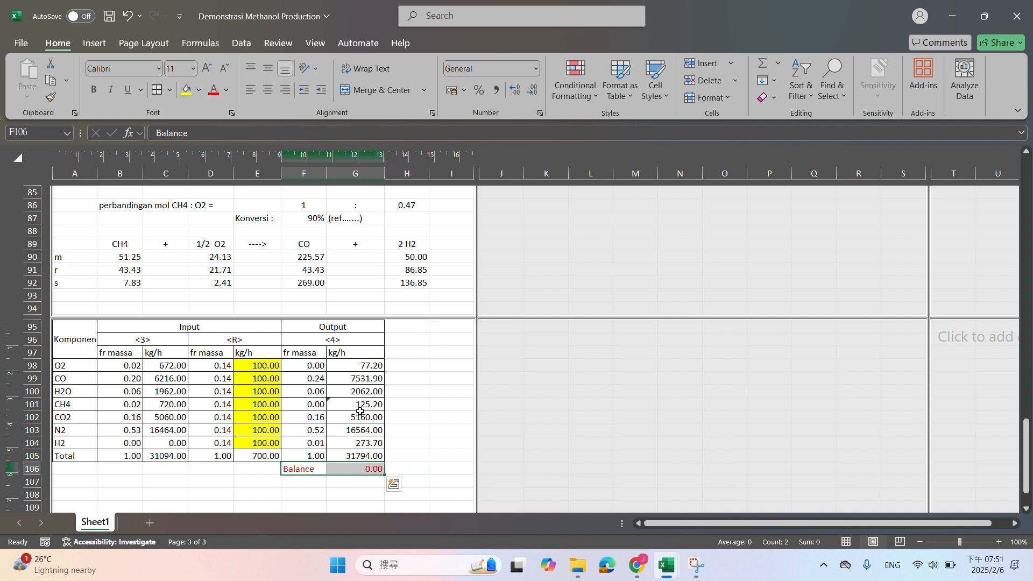
Review the Mixing Point balance and the Reformer section of the worksheet
scroll(360, 345, up, 10)
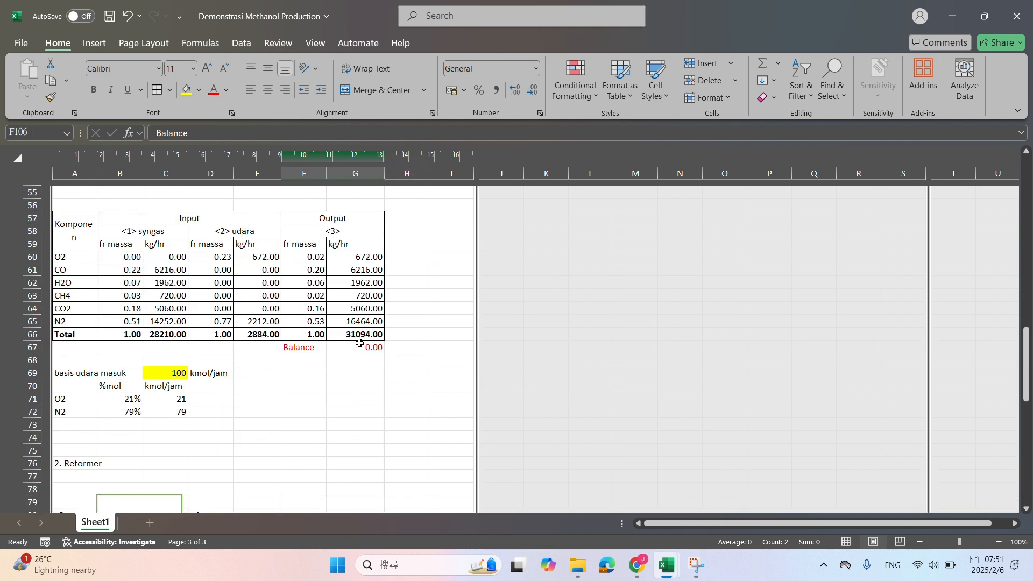
scroll(359, 343, down, 6)
drag(64, 236, 438, 454)
scroll(418, 462, up, 20)
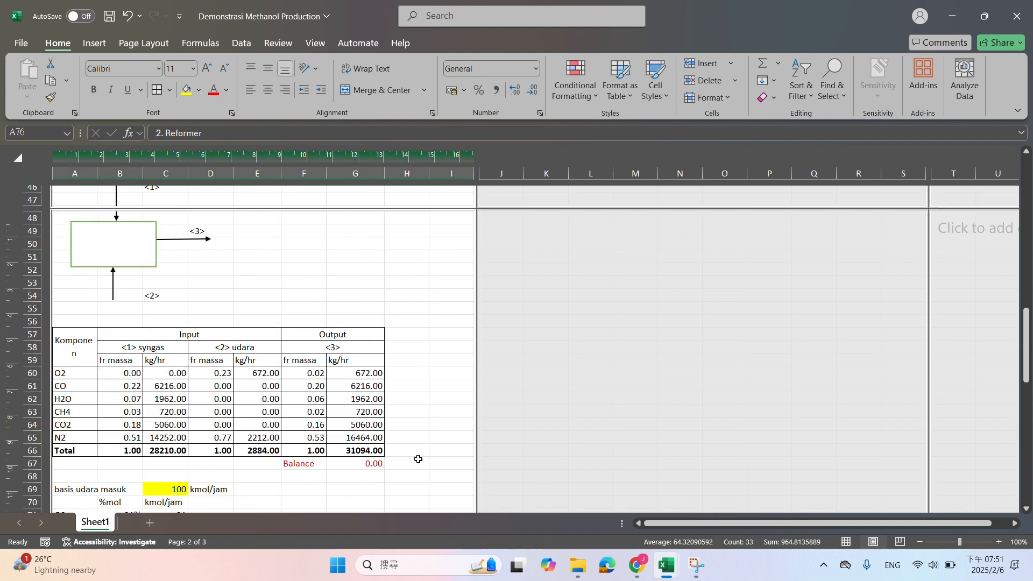
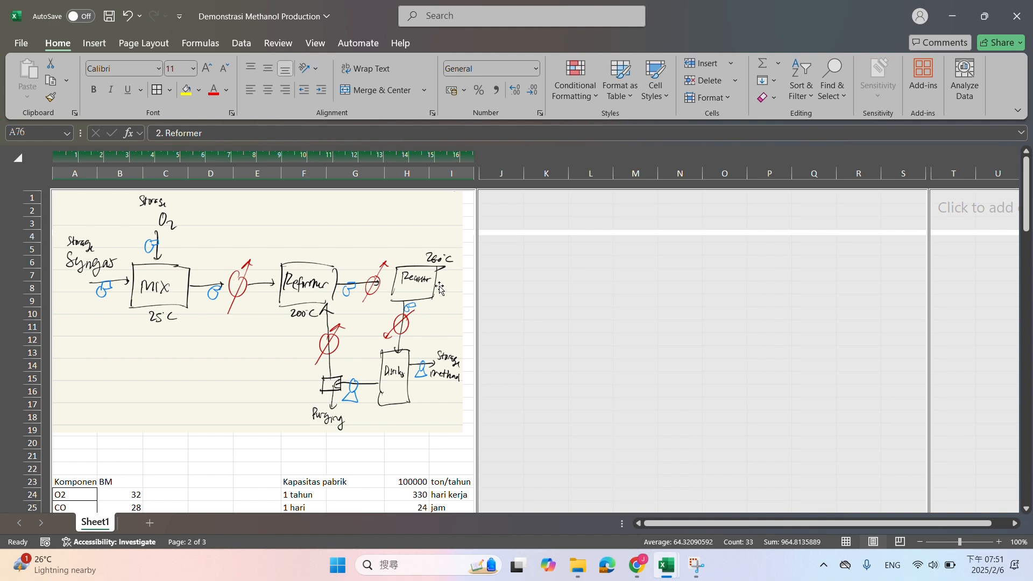
Copy the whole Reformer section, from its title in A76 through its Balance row, to A108 below it
scroll(387, 285, down, 20)
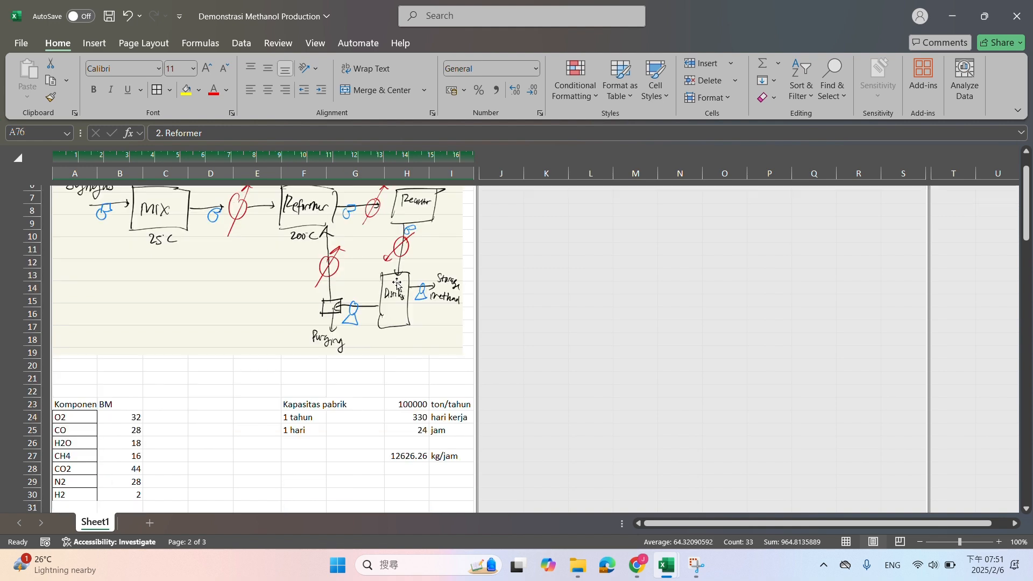
scroll(383, 306, down, 6)
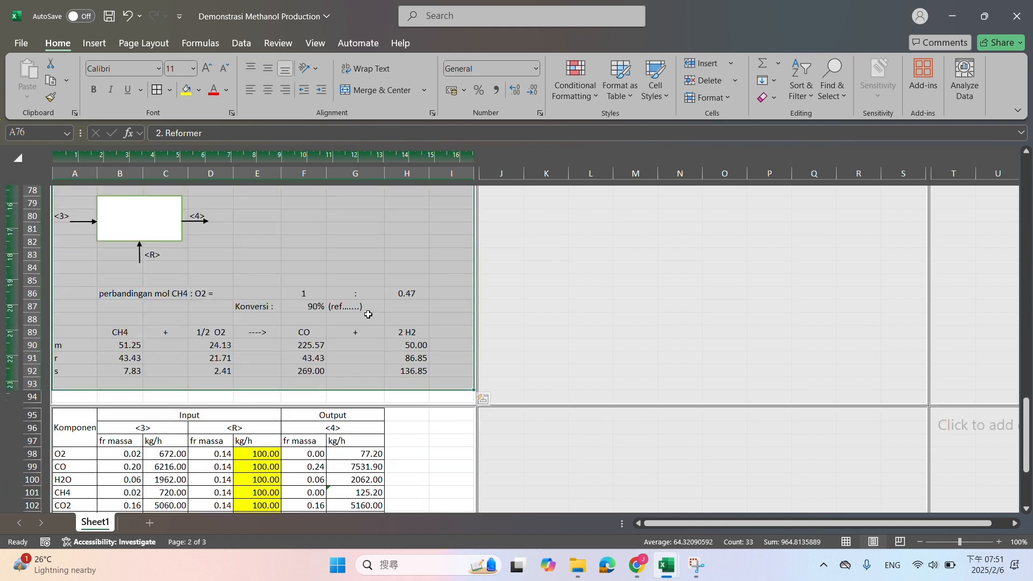
scroll(331, 323, up, 3)
click(68, 281)
drag(69, 281, 439, 443)
key(ctrl+c)
click(88, 469)
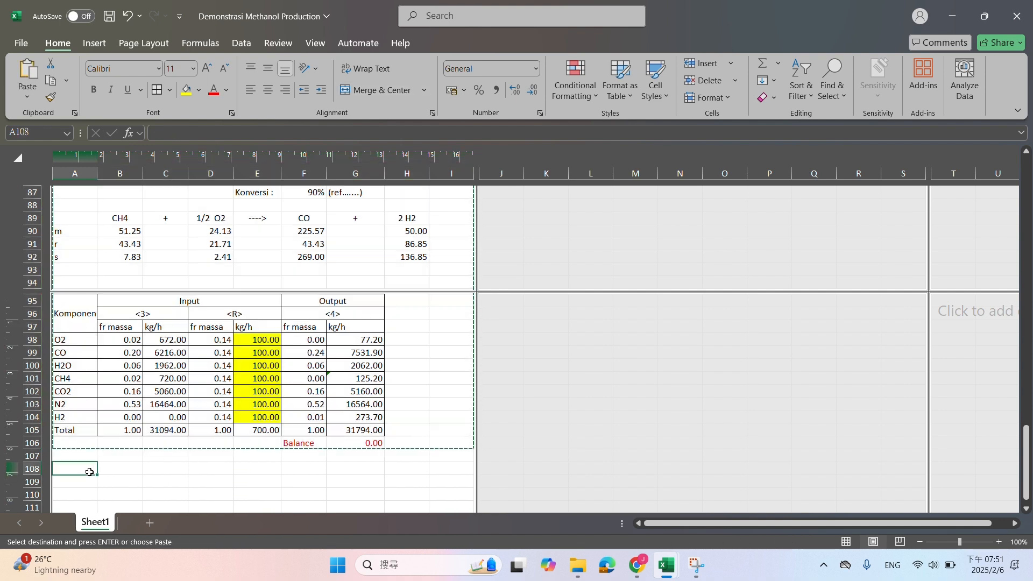
key(ctrl+v)
Retitle the copied section in A108 as "3. Methanol Reactor"
scroll(256, 403, down, 3)
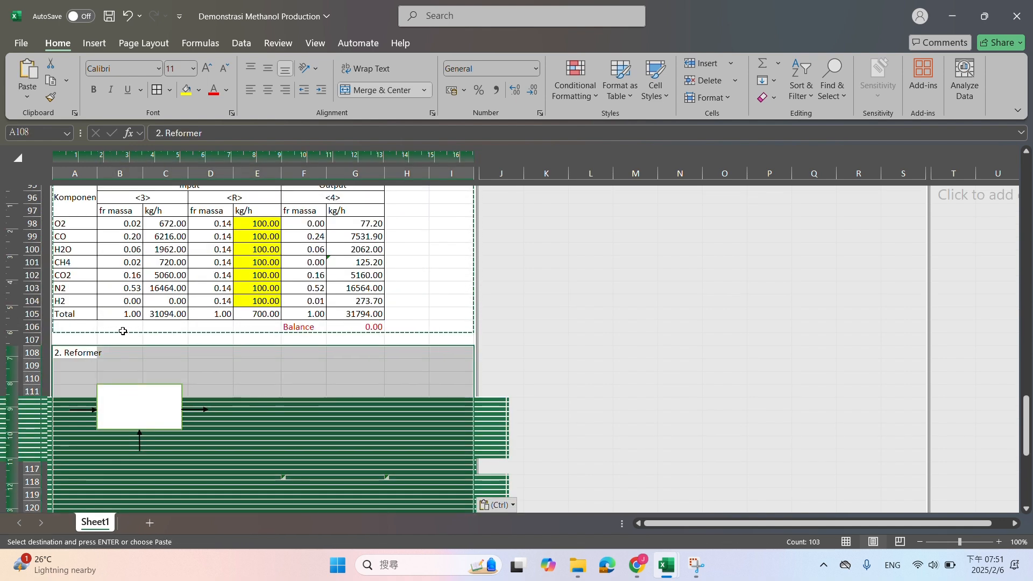
click(73, 353)
text(3. Met)
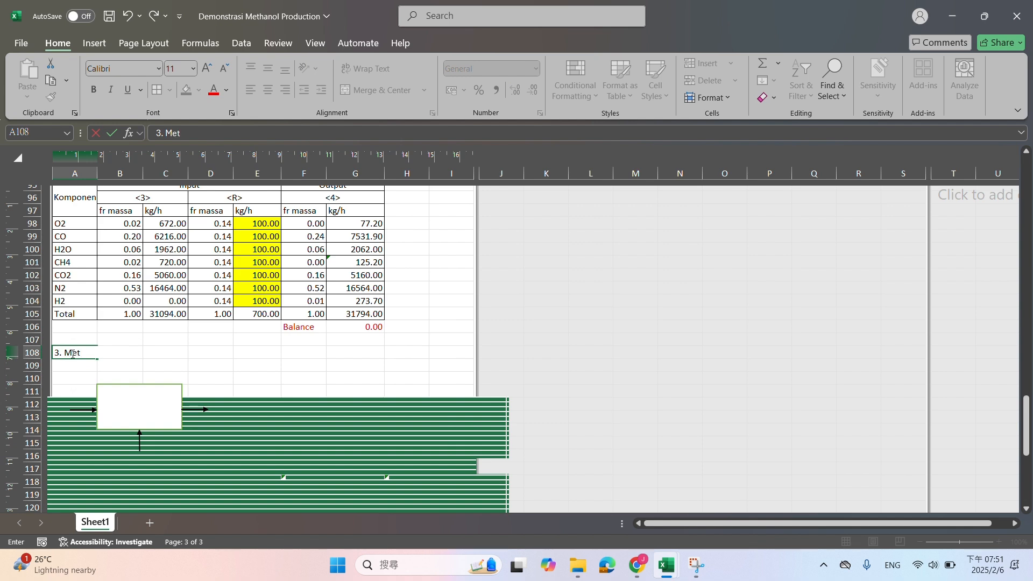
text(hanol Reactor)
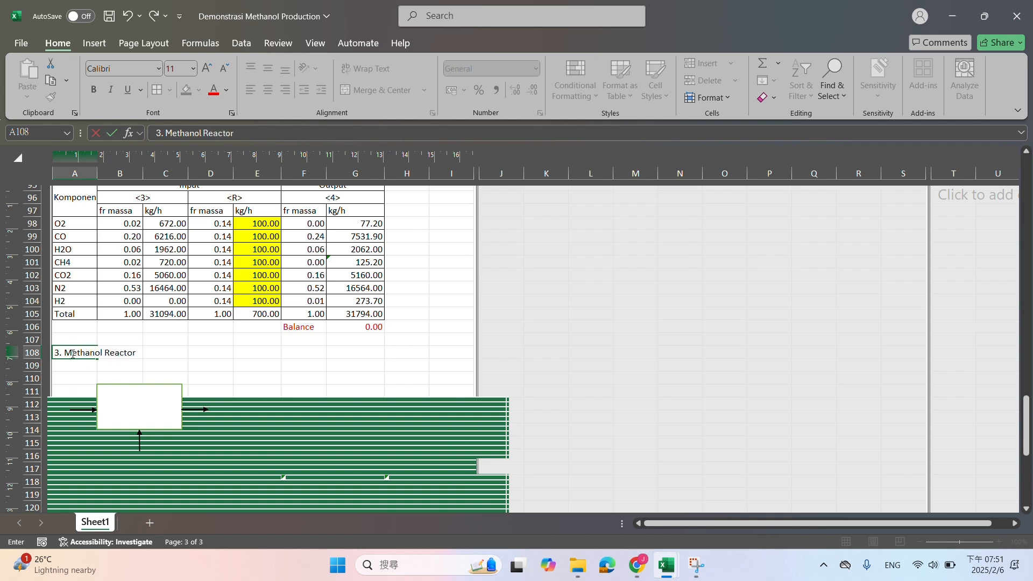
key(Return)
Relabel the Methanol Reactor diagram's inlet stream as <4> in A112 and its outlet stream as <5> in D112
key(Down)
key(Down)
key(Down)
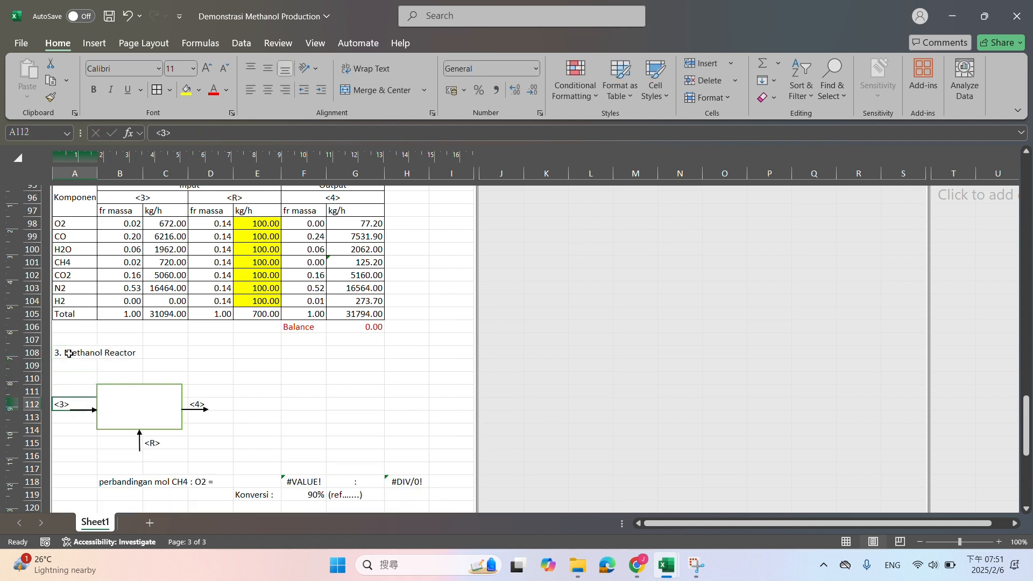
text(<)
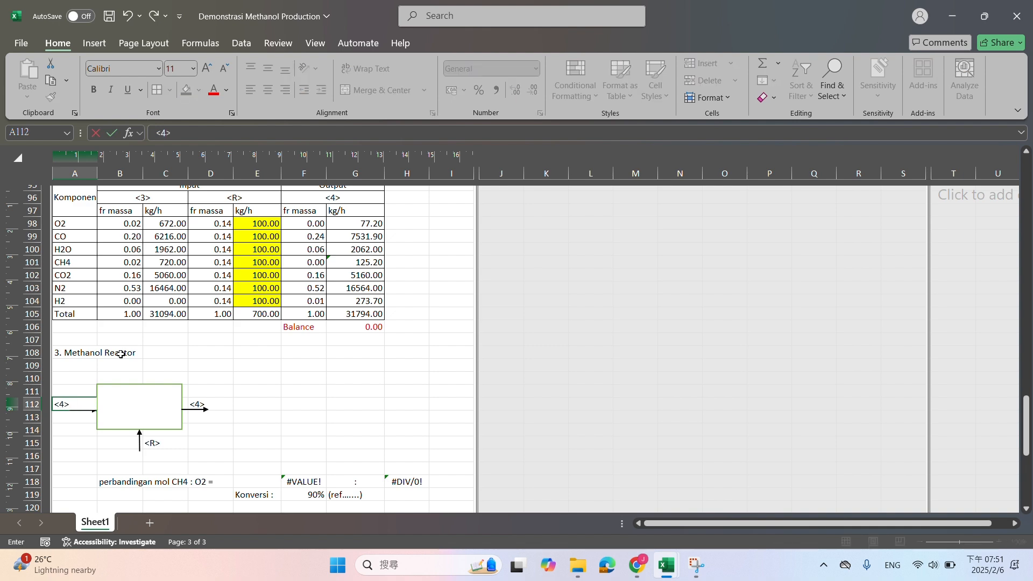
scroll(122, 362, up, 20)
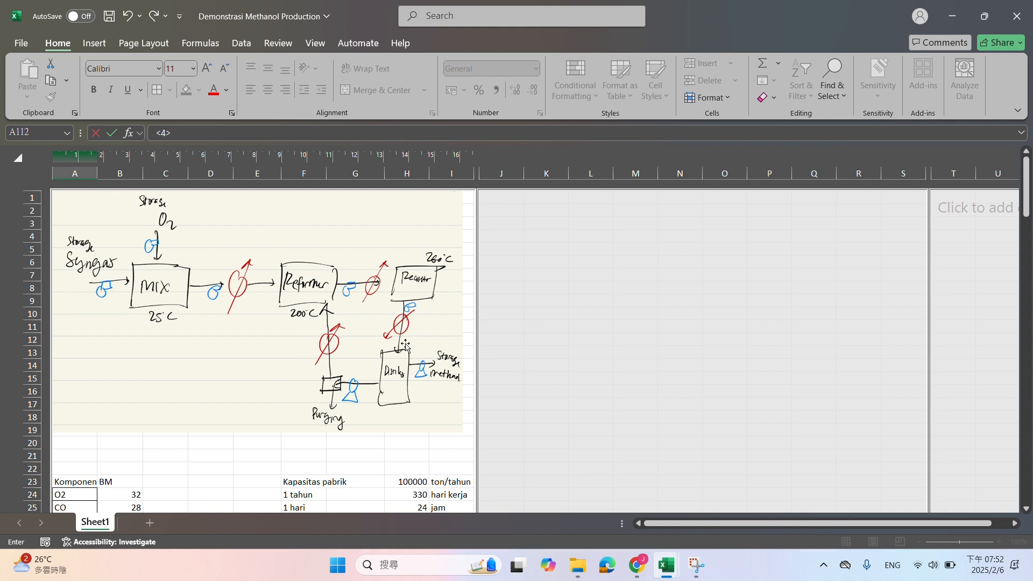
scroll(426, 301, down, 20)
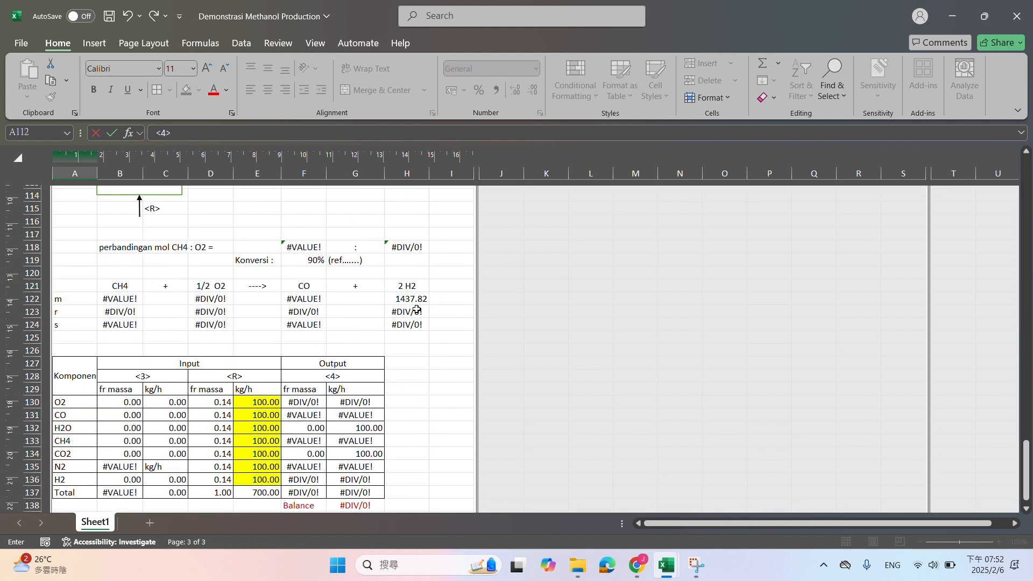
scroll(242, 324, up, 3)
click(215, 244)
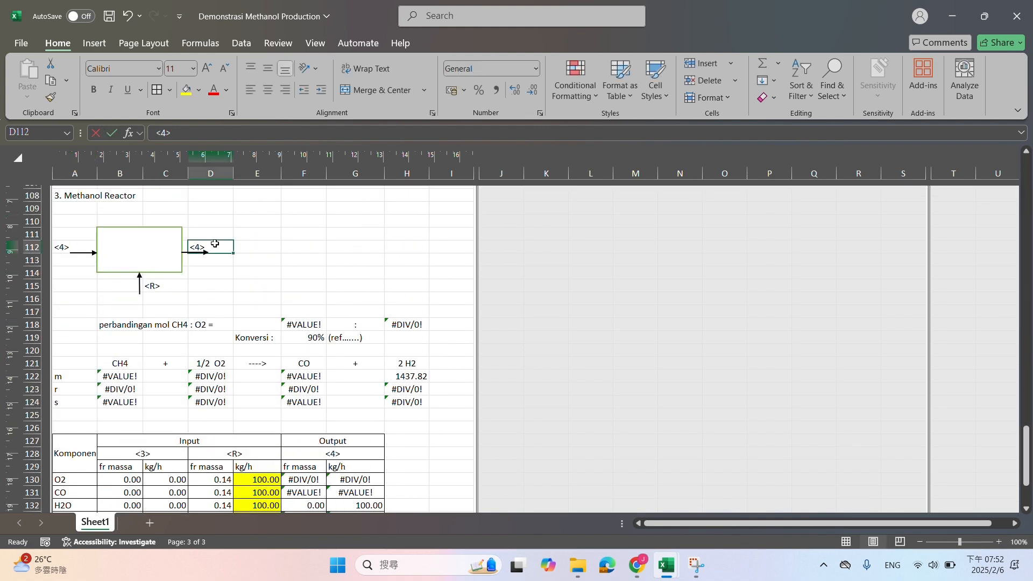
text(<)
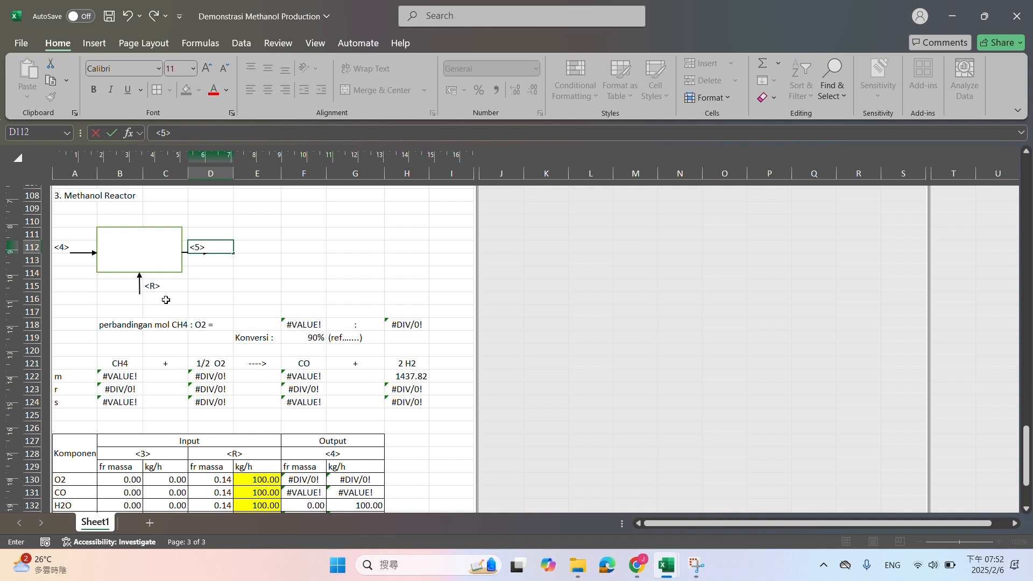
Delete the <R> recycle label and its arrow from the Methanol Reactor diagram
click(148, 287)
key(Delete)
click(142, 288)
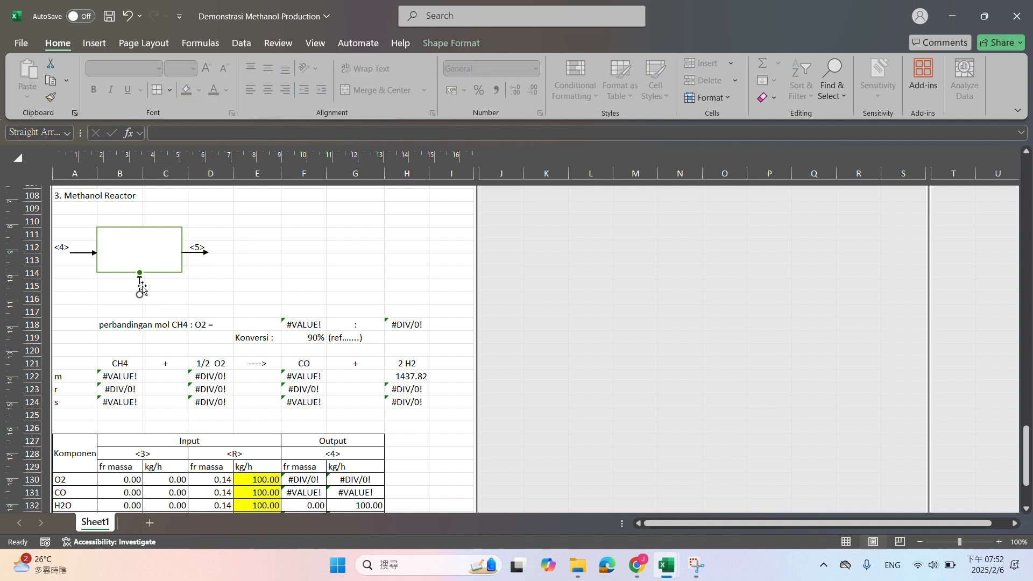
key(Delete)
Replace the reaction species in row 121 with CO in B121, H2 in D121 and CH3OH in F121
click(119, 367)
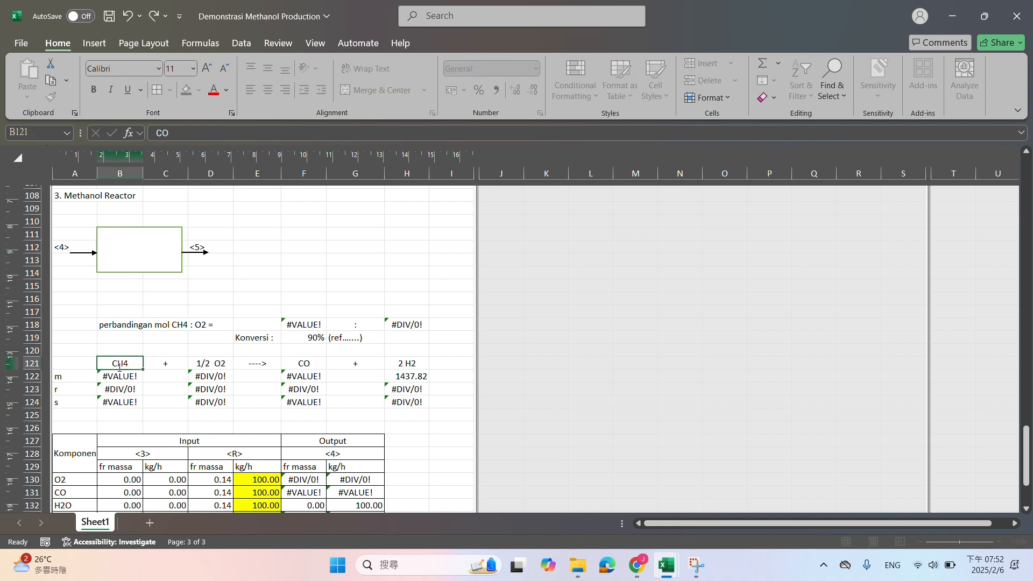
key(Right)
key(Right)
text(H)
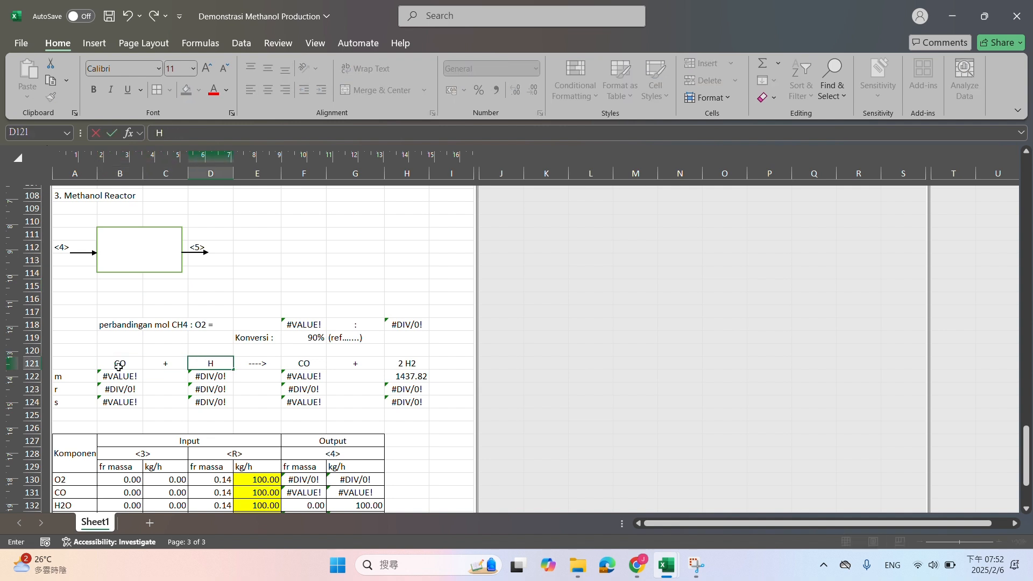
text(2)
key(Right)
key(Right)
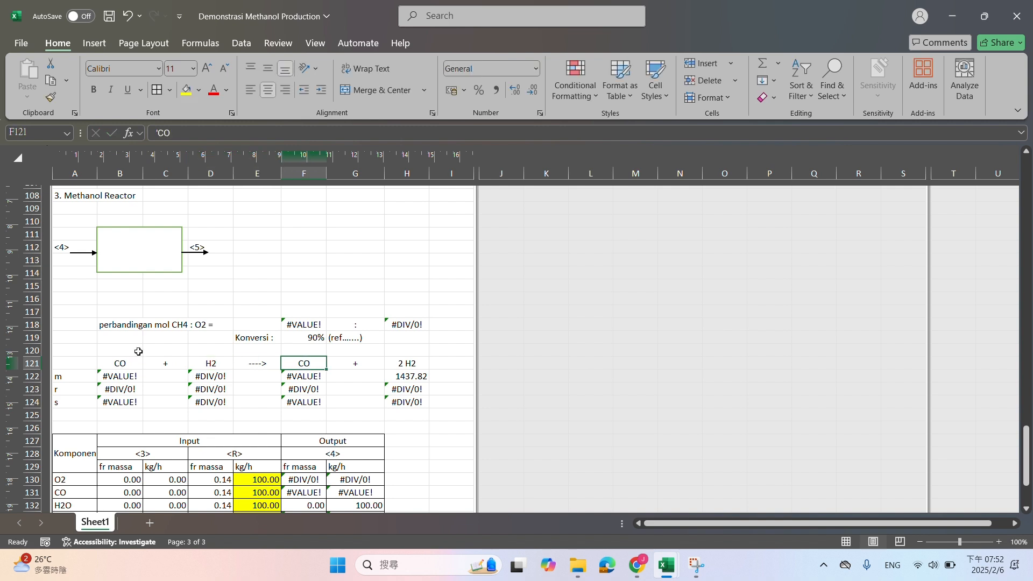
text(C)
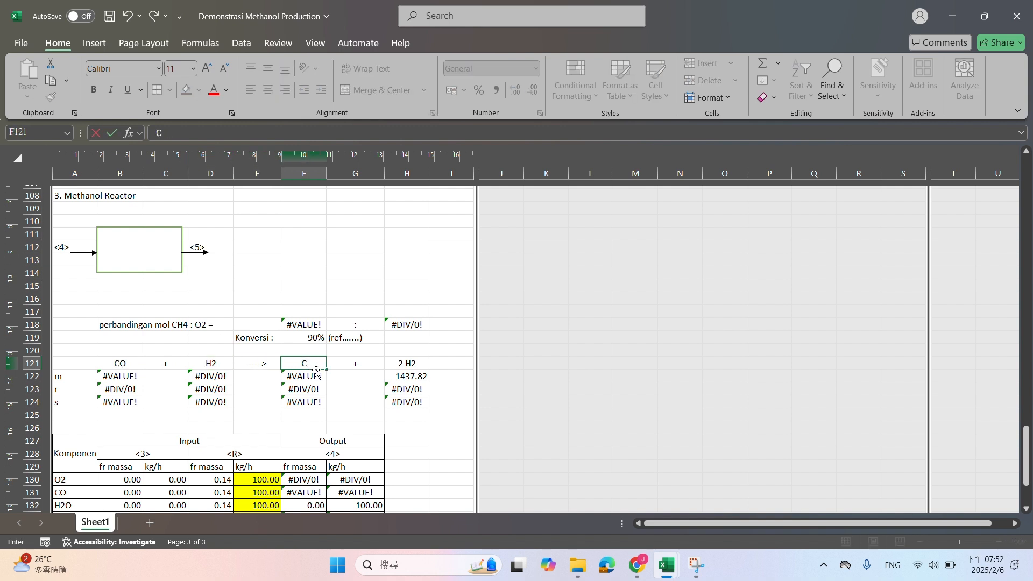
text(H3OH)
Clear the leftover second product, its plus sign and its m, r and s values from the Methanol Reactor reaction
drag(334, 367, 409, 401)
key(Delete)
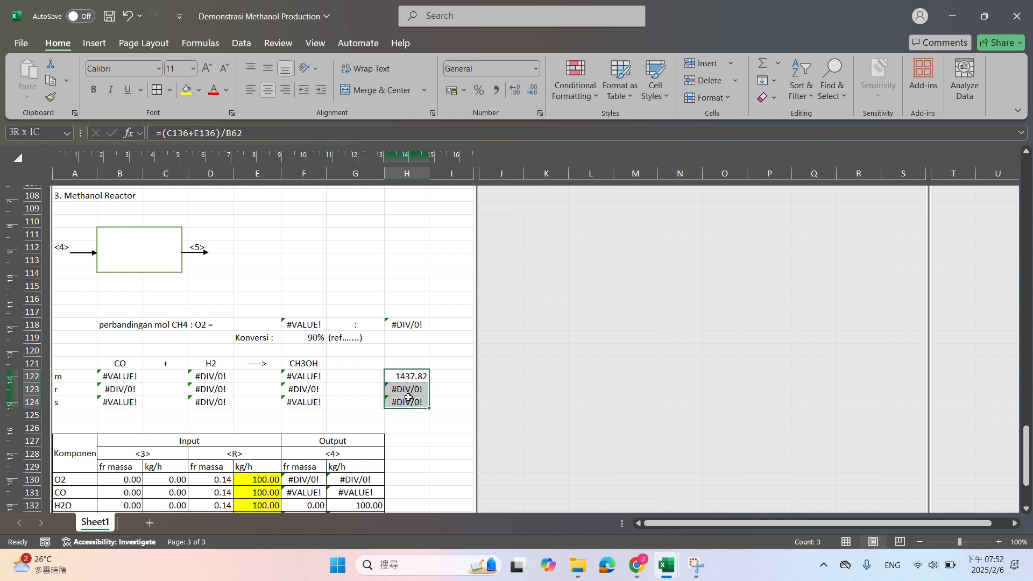
key(Delete)
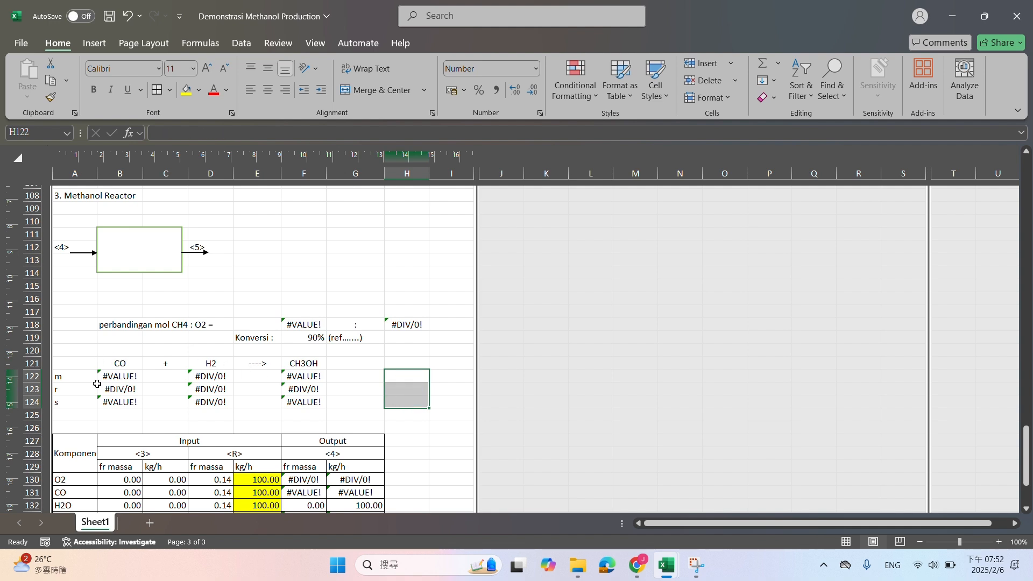
Insert 13 blank rows at row 125, between the reaction and the component table of the Methanol Reactor
click(33, 415)
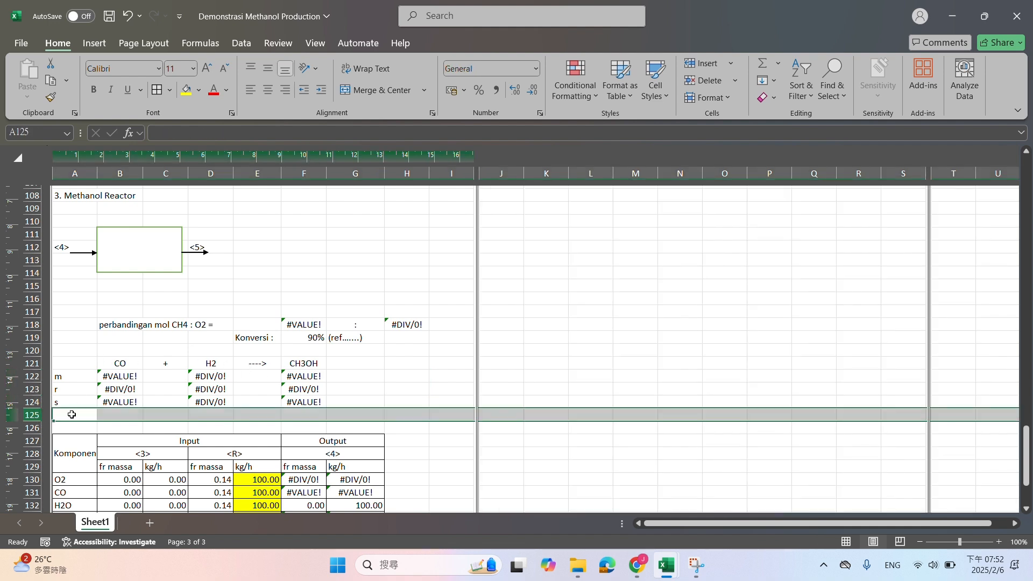
scroll(133, 402, down, 3)
shift+click(24, 457)
right_click(24, 457)
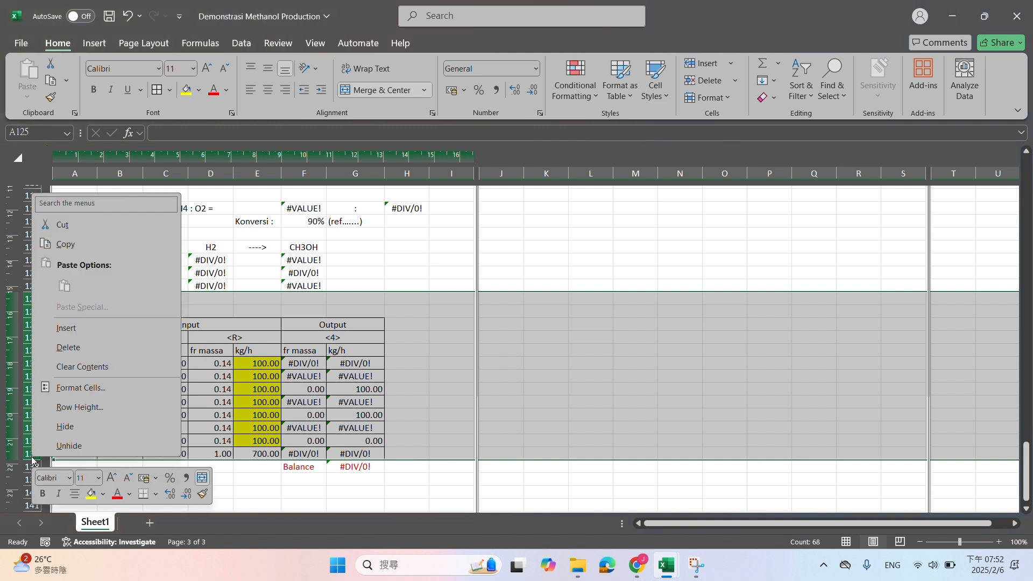
click(70, 331)
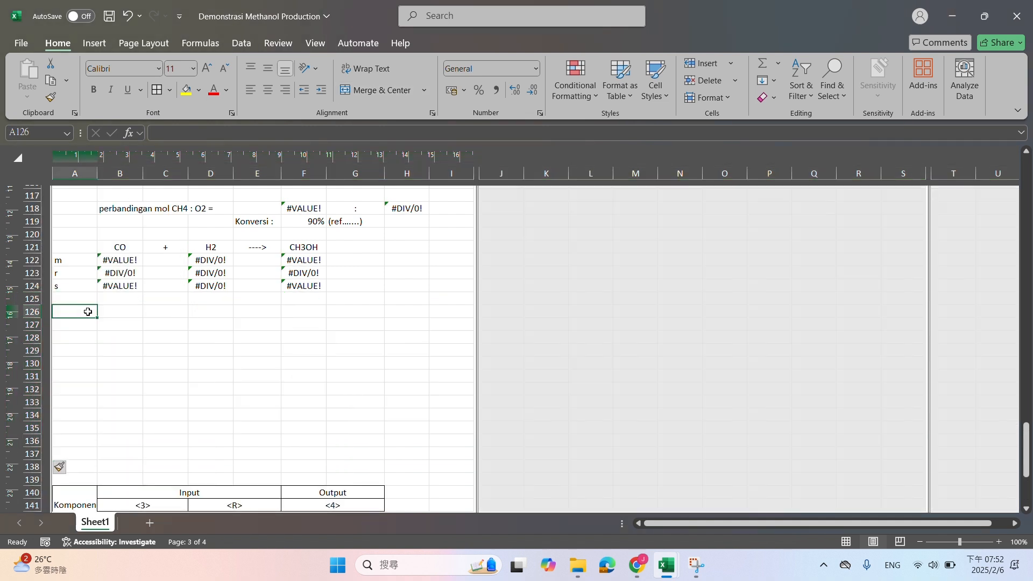
drag(76, 247, 343, 287)
key(ctrl+c)
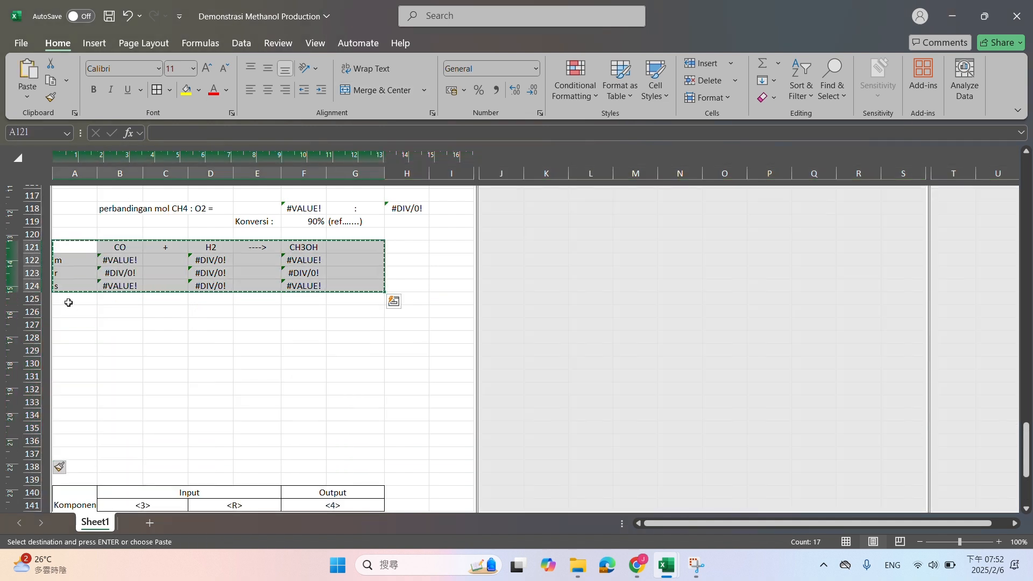
click(73, 312)
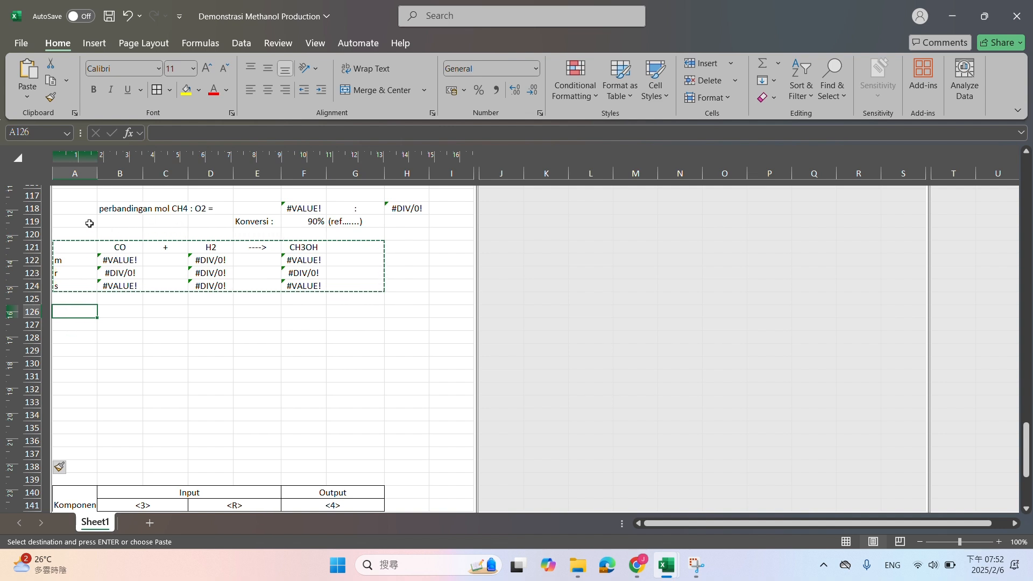
Copy the conversion and reaction block A119:G124 to A126 for a second reaction
drag(86, 222, 367, 284)
key(ctrl+c)
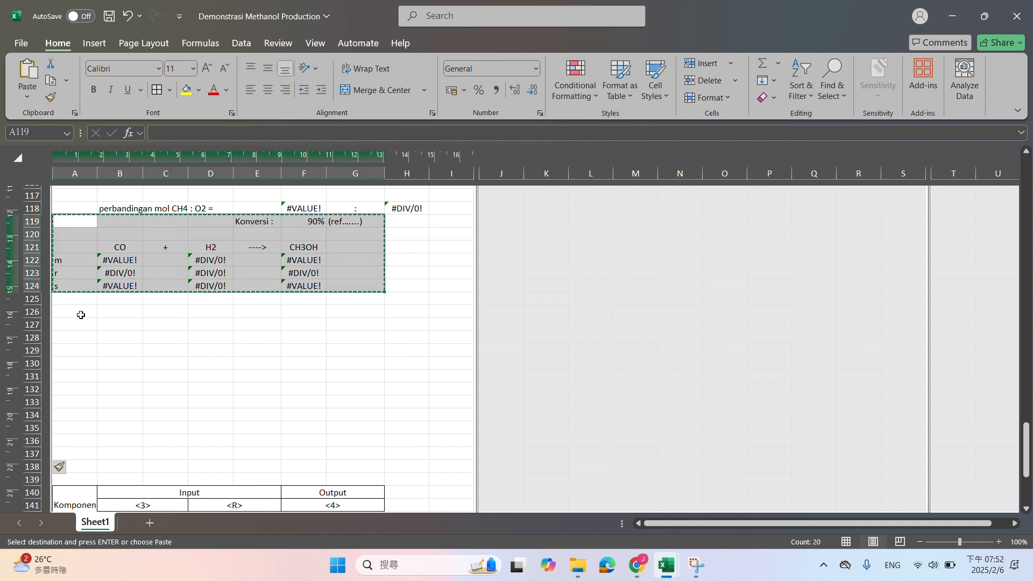
click(79, 313)
key(ctrl+v)
Change the first reactant of the second reaction to CO2 in B128
click(126, 336)
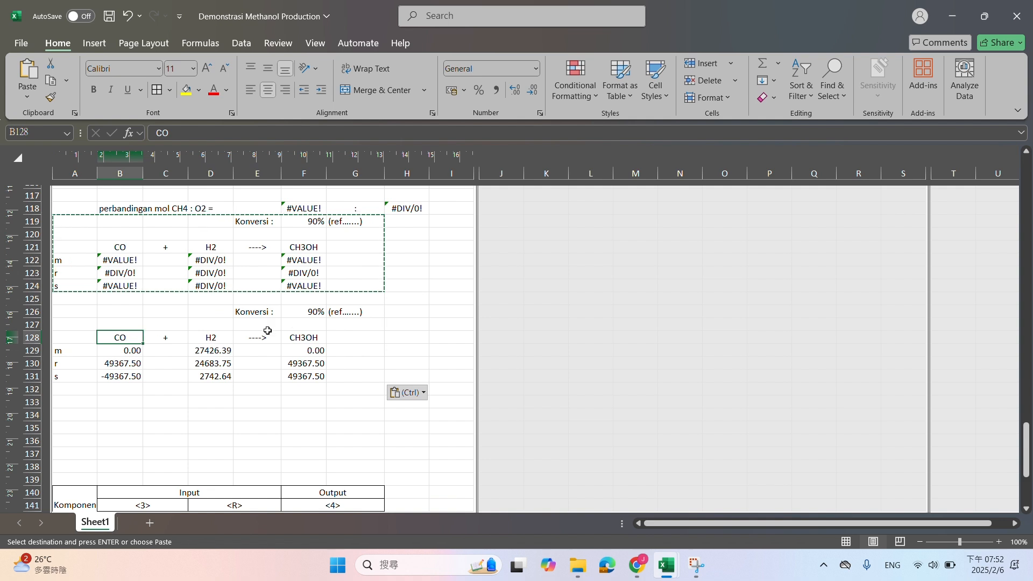
text(CO2)
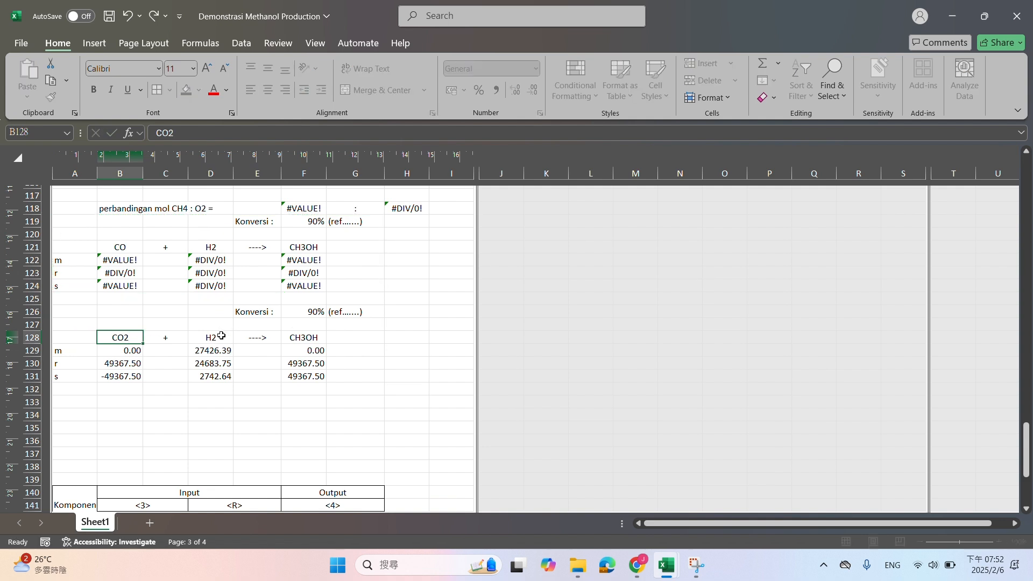
key(Tab)
key(Tab)
key(Tab)
key(Tab)
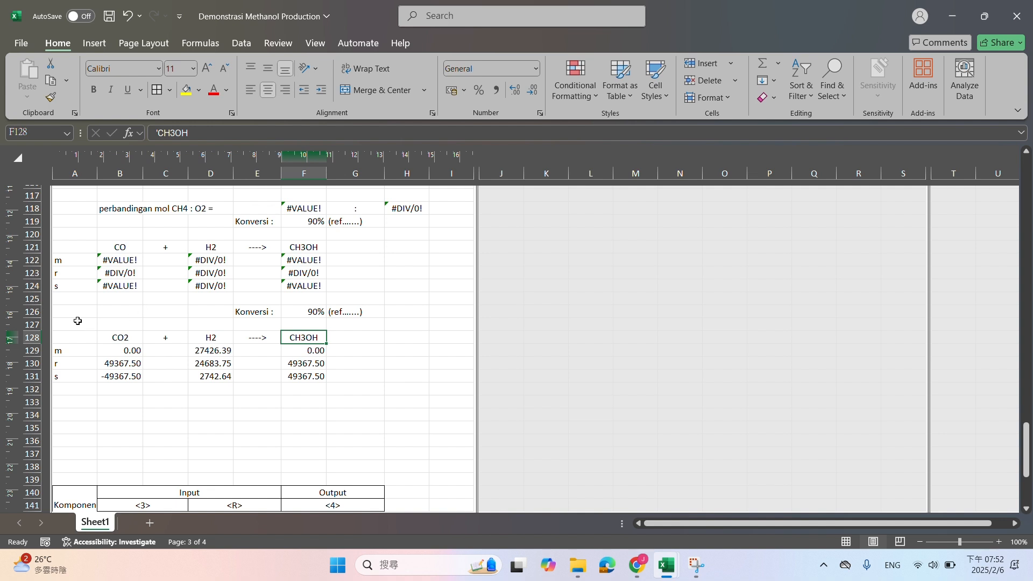
drag(75, 318, 396, 377)
scroll(131, 330, up, 1)
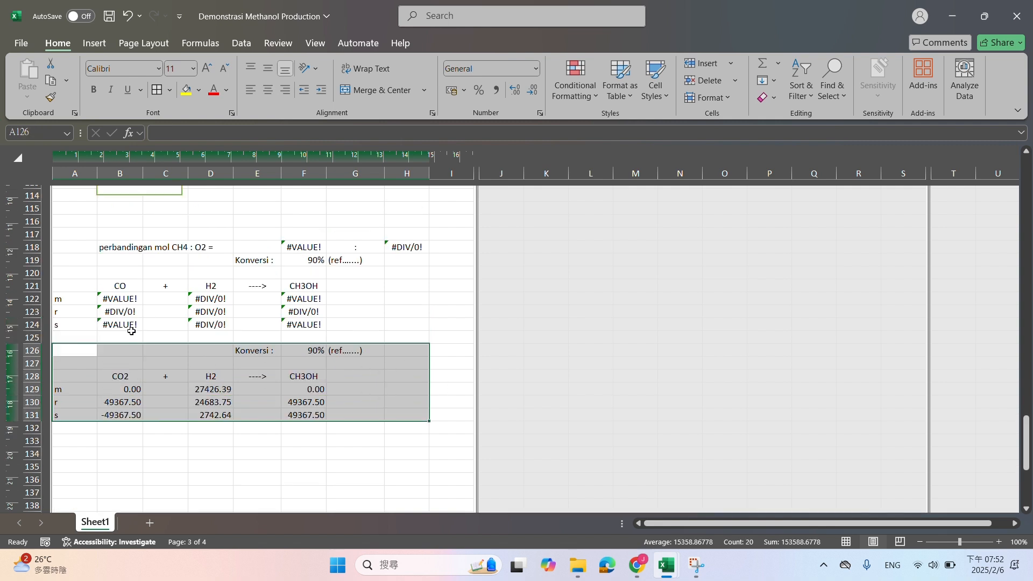
click(133, 285)
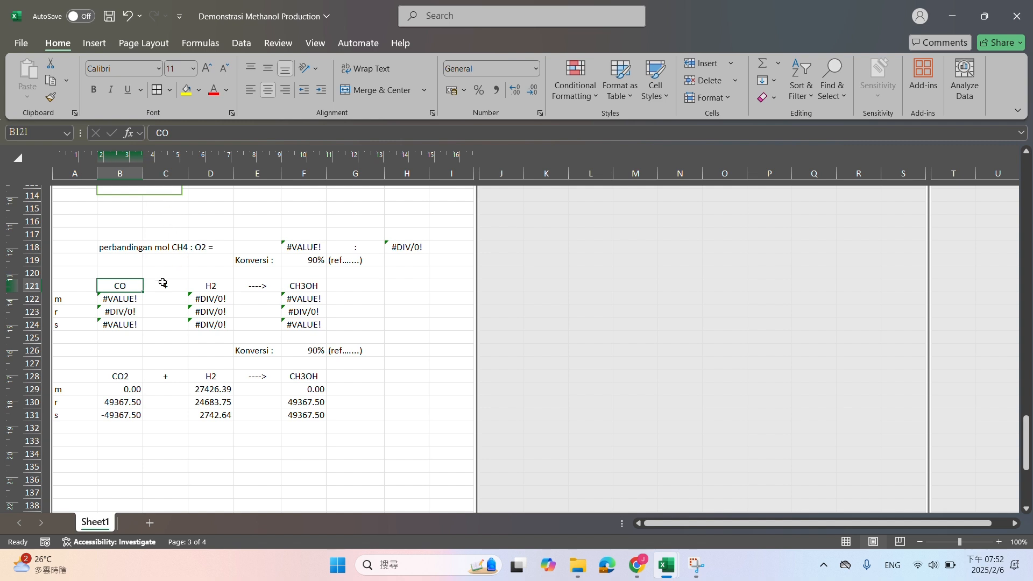
click(289, 287)
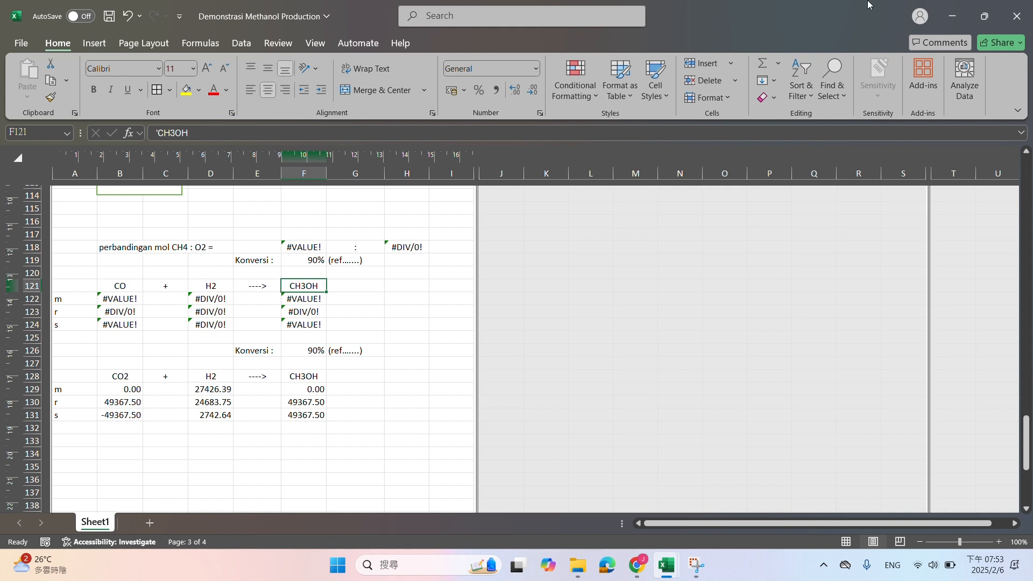
Arrange the workbook side by side with the Chrome window
drag(868, 5, 1, 278)
click(907, 100)
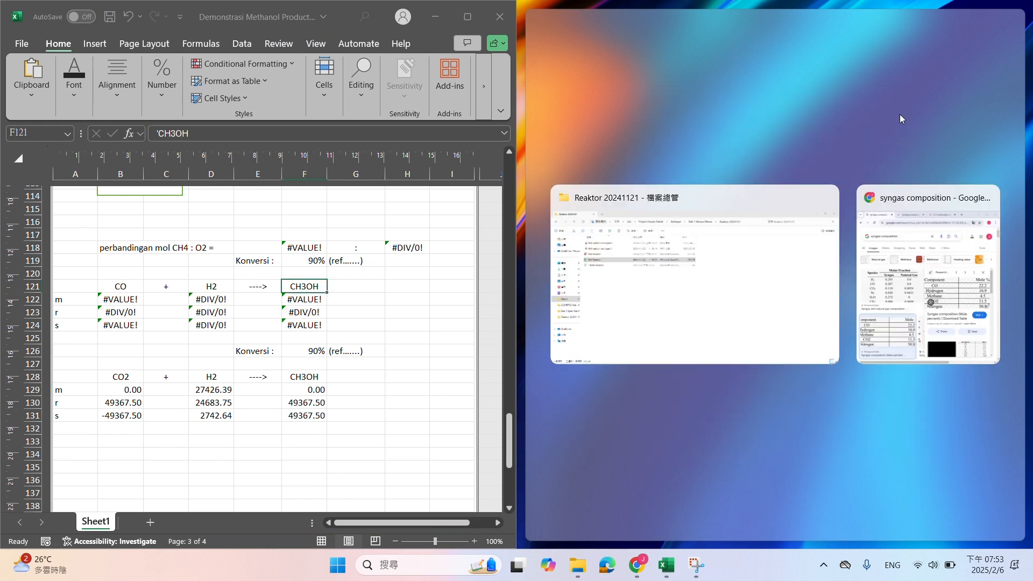
click(939, 242)
Open DeepSeek in a new Chrome tab and ask for the stoichiometry of CO + H2 ---> CH3OH and CO2 + H2 ---> CH3OH
click(895, 15)
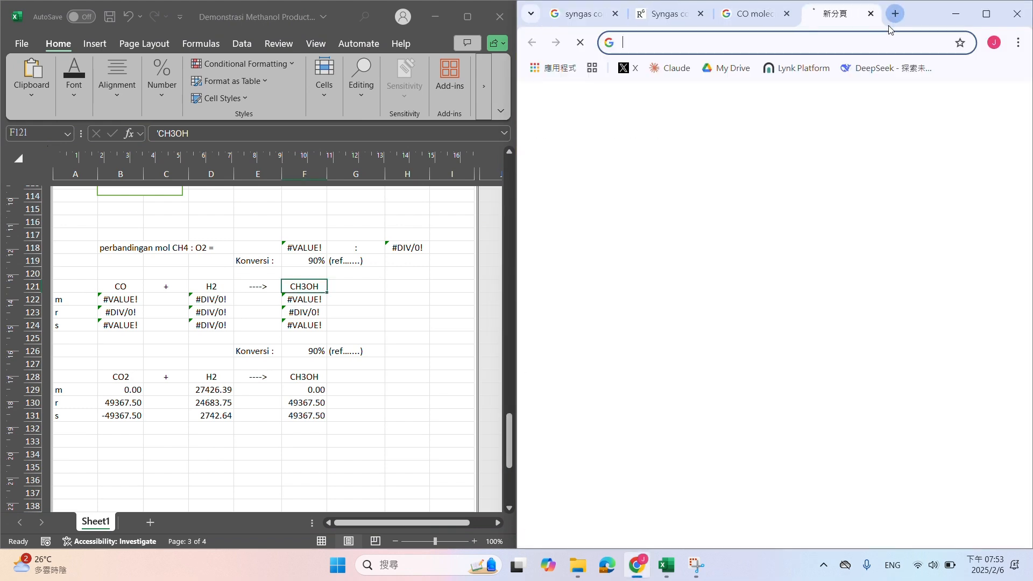
click(863, 69)
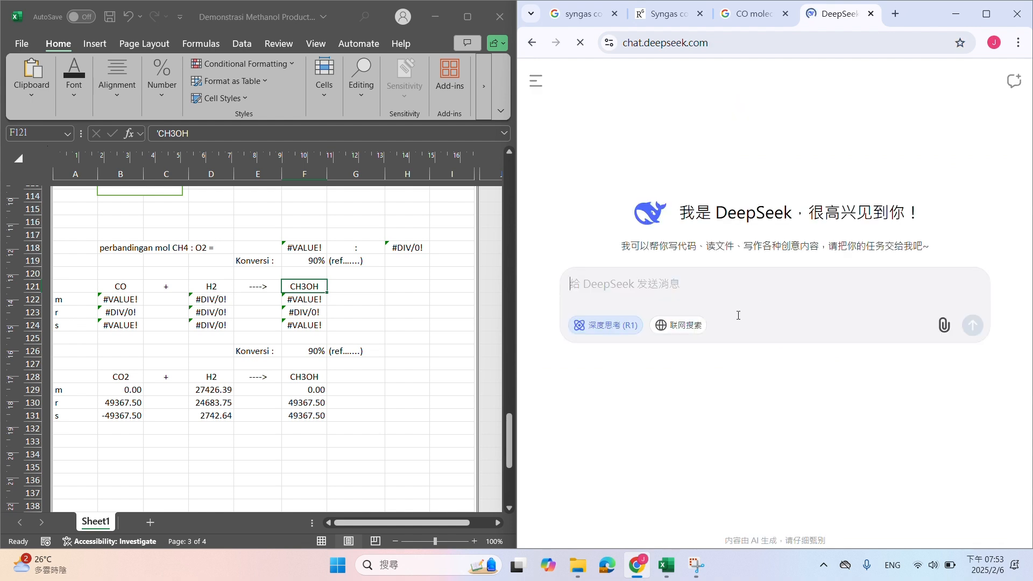
text(give me t)
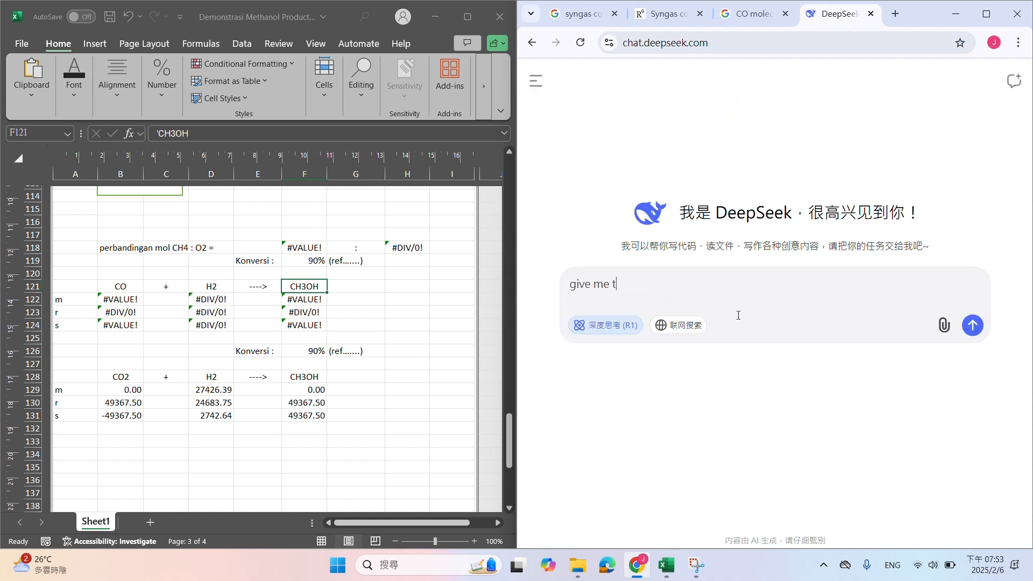
text(he stoichometry of CO + H2 ---> CH)
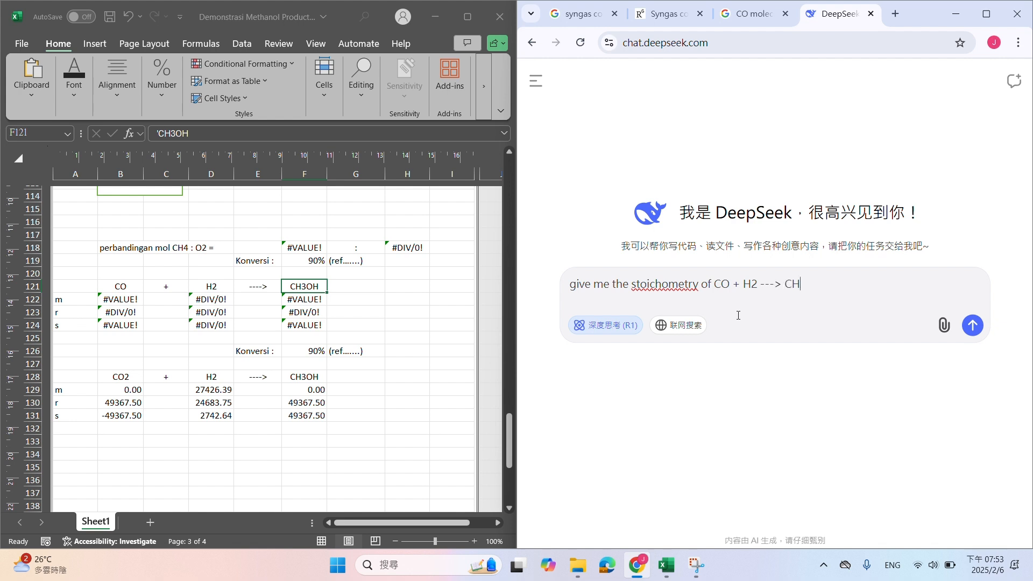
text(and CO2 + H2 ---> Ch3OH)
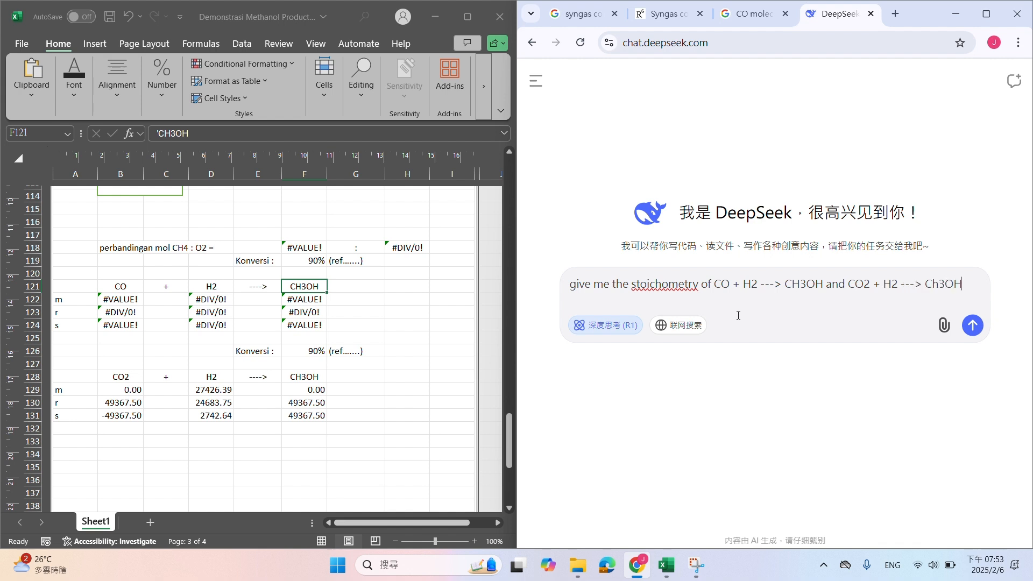
key(Return)
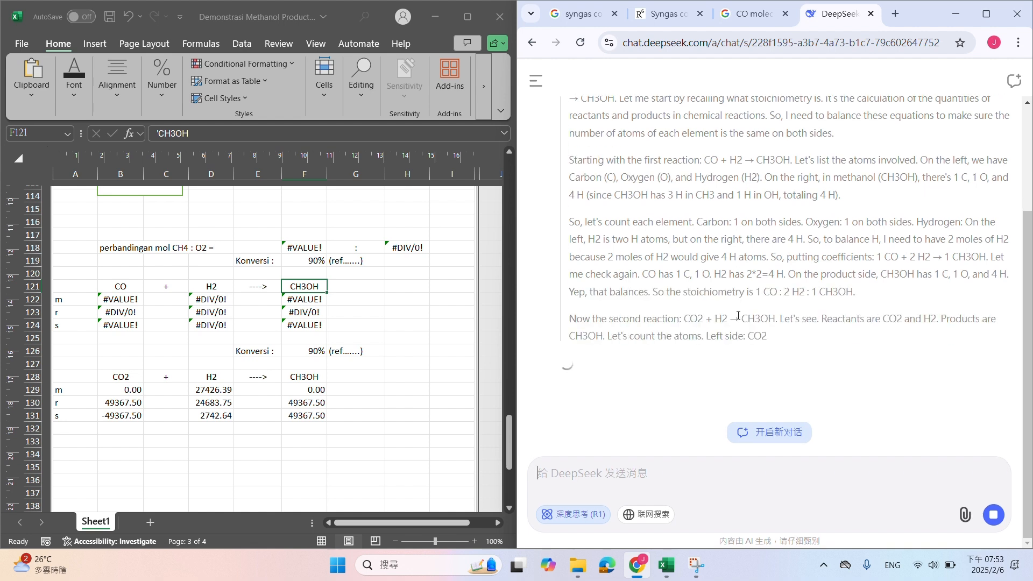
Compare the species in the two methanol reactions with the components listed in the Methanol Reactor table in Excel
click(401, 377)
scroll(377, 372, down, 9)
drag(288, 330, 355, 331)
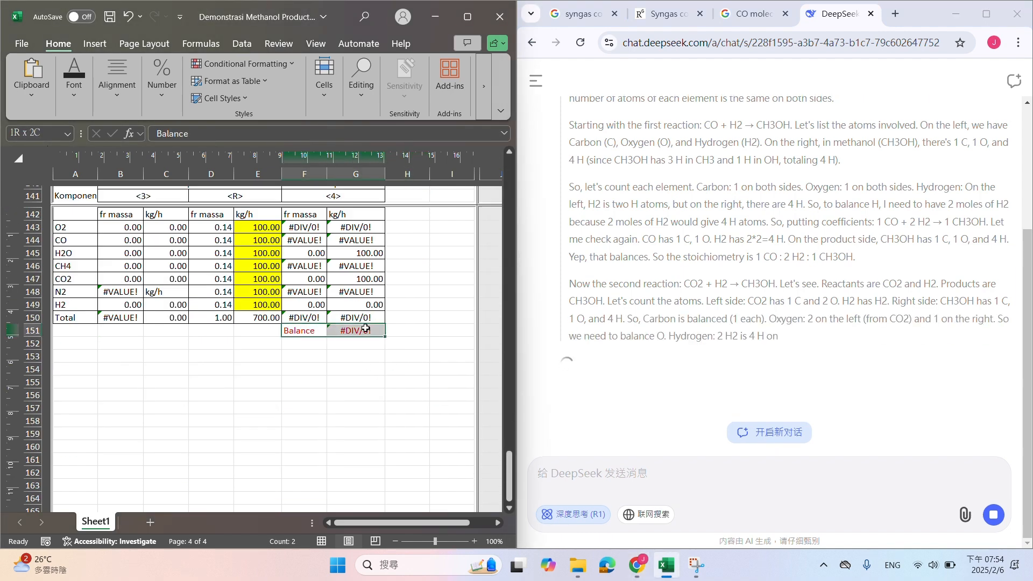
scroll(412, 321, up, 9)
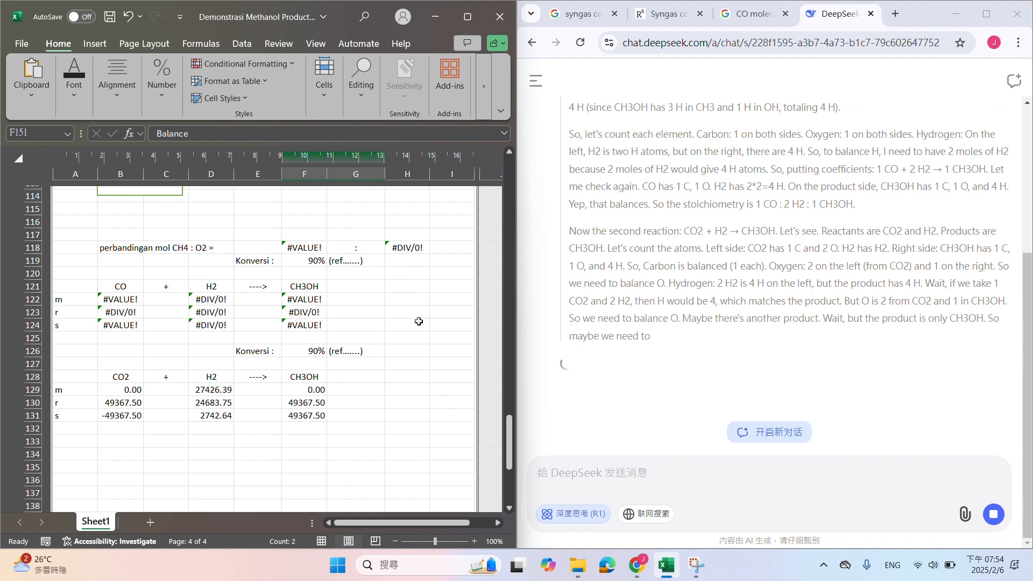
scroll(333, 302, down, 6)
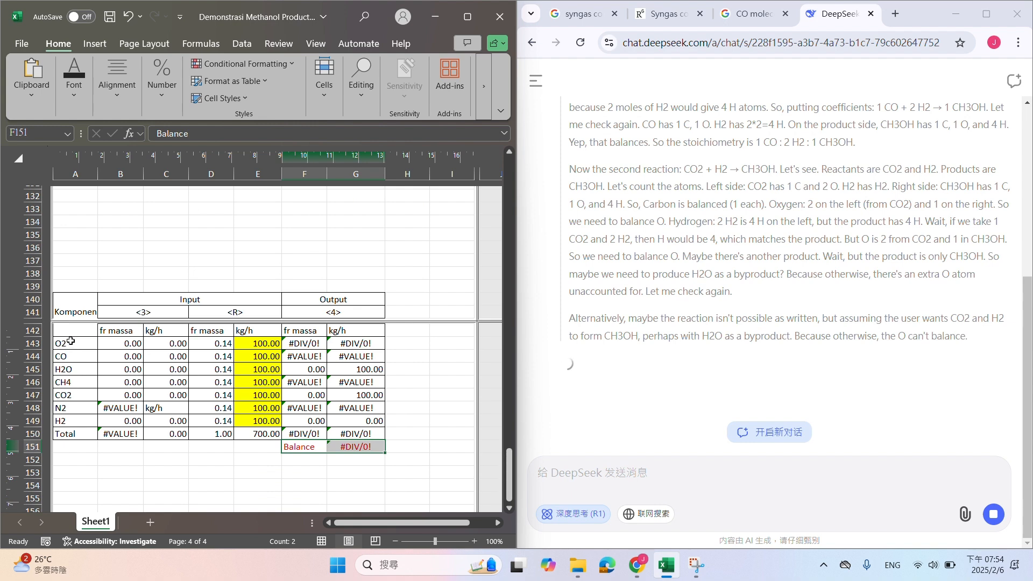
drag(63, 343, 71, 411)
scroll(73, 413, up, 4)
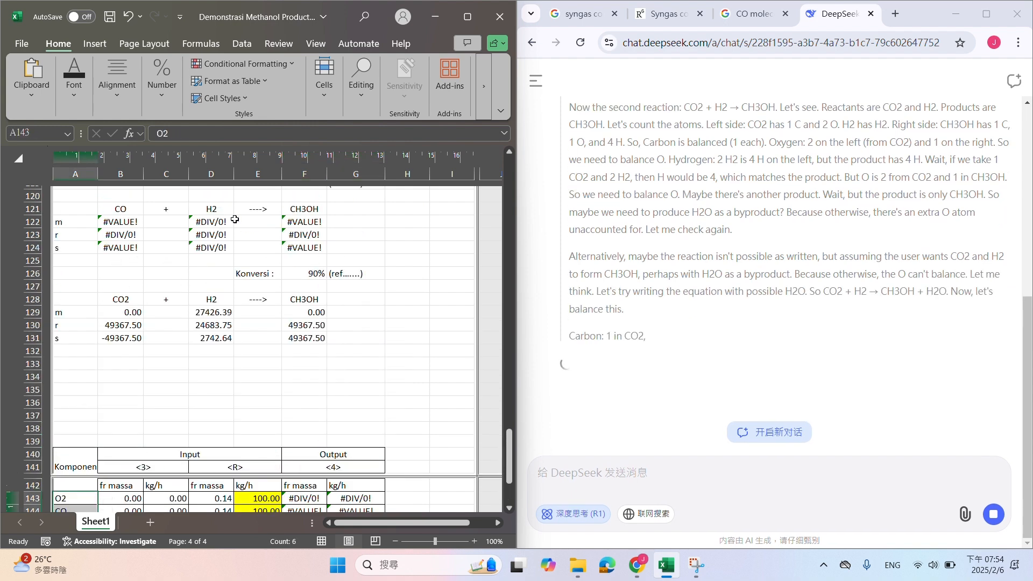
click(304, 209)
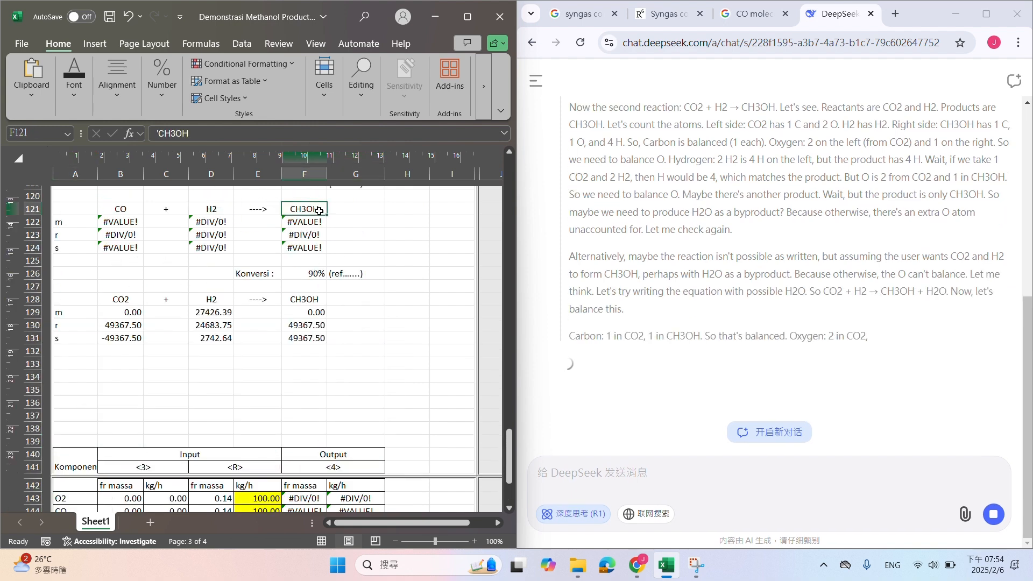
click(121, 209)
click(211, 221)
scroll(108, 357, down, 4)
Insert a row above the Total row of the Methanol Reactor table and enter CH3OH as its component
drag(70, 344, 55, 427)
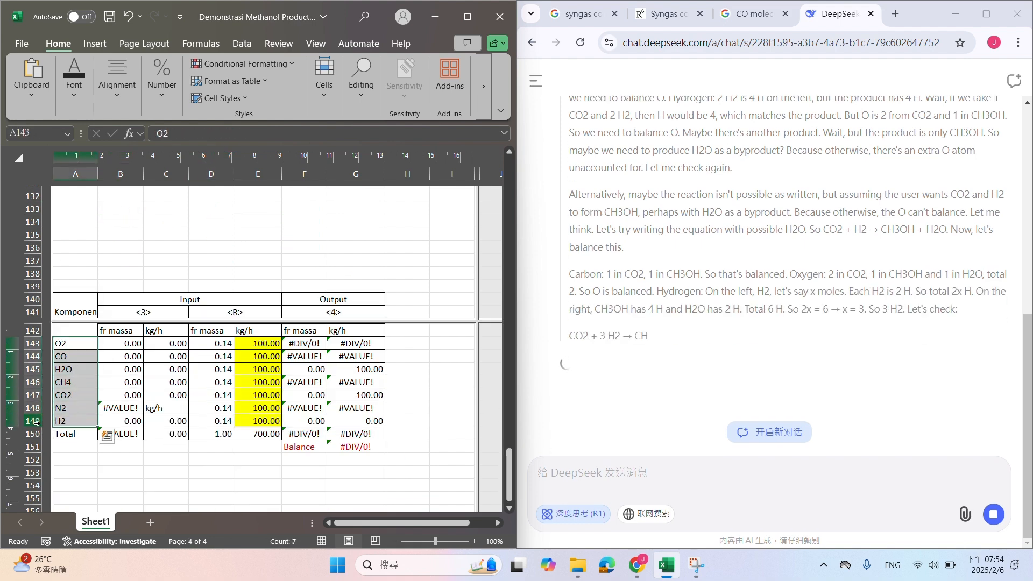
right_click(32, 434)
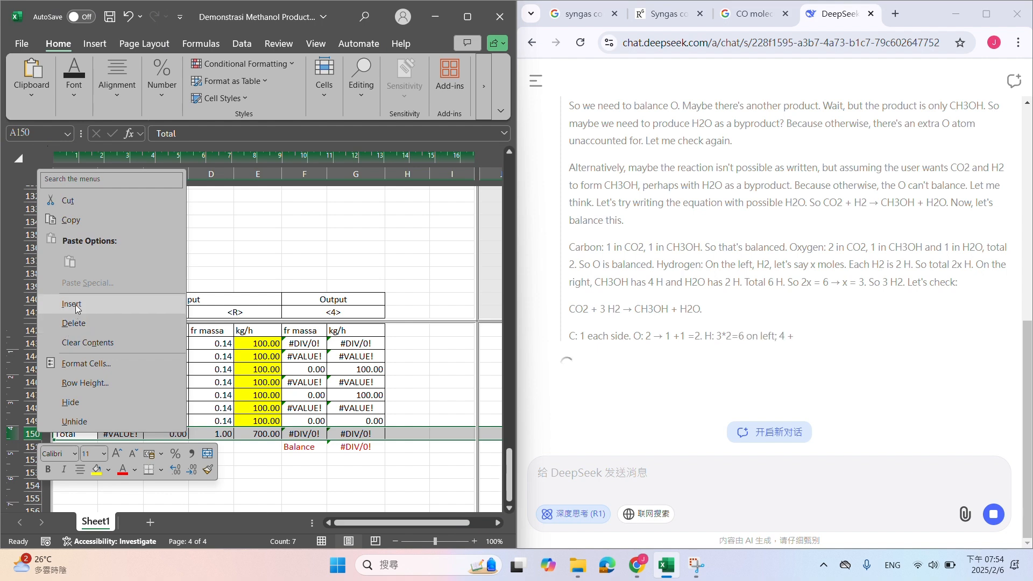
click(72, 304)
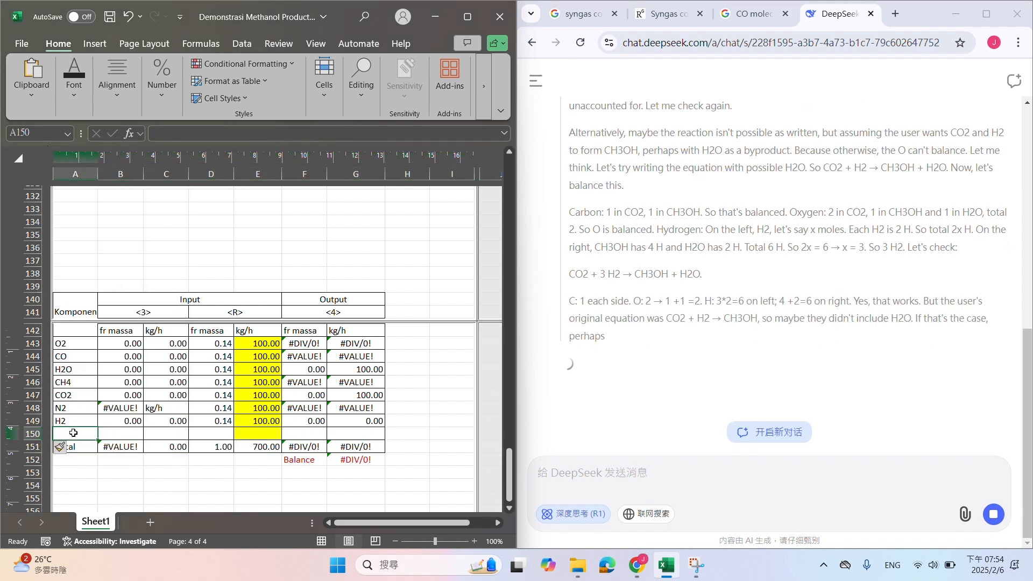
text(CH3OH)
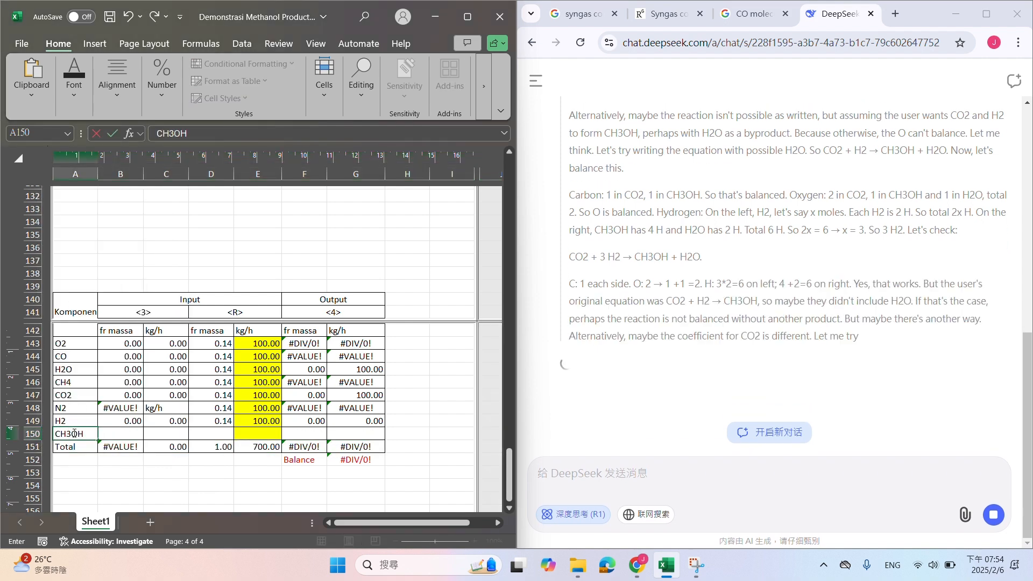
key(Return)
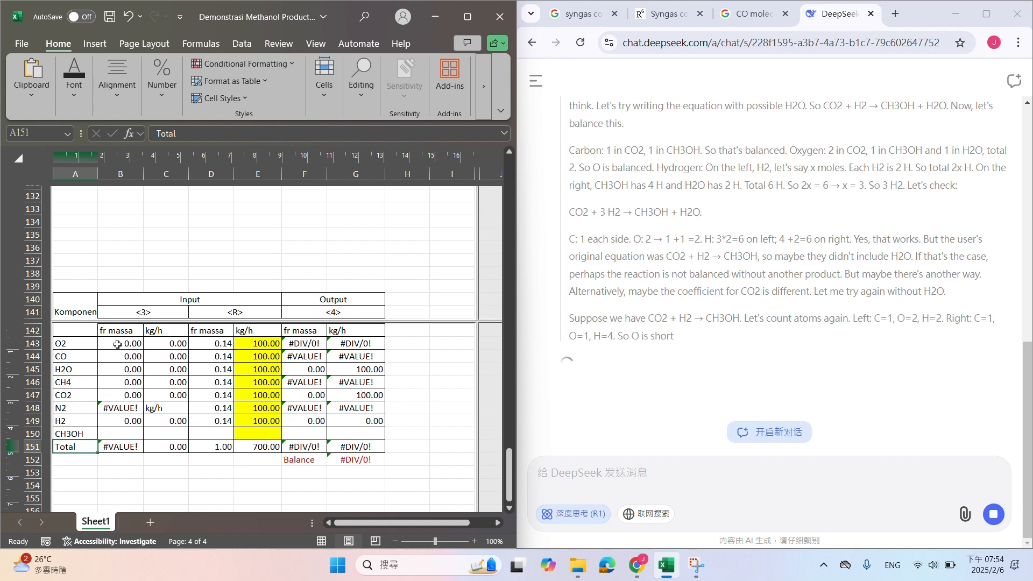
Relabel the table's first two stream headers in row 141 as <4> and <5>
click(129, 315)
scroll(170, 376, up, 8)
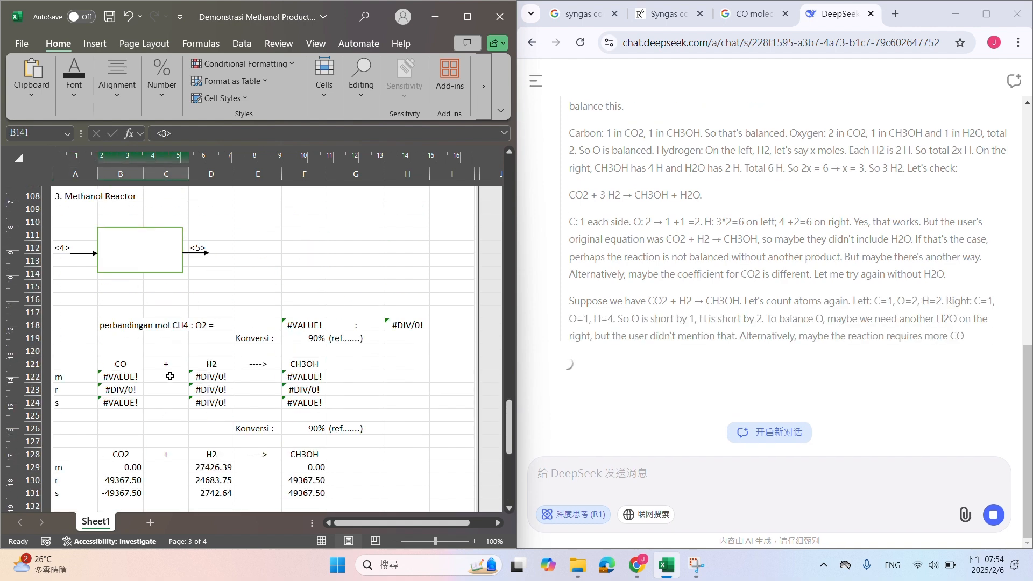
text(<4>)
key(Tab)
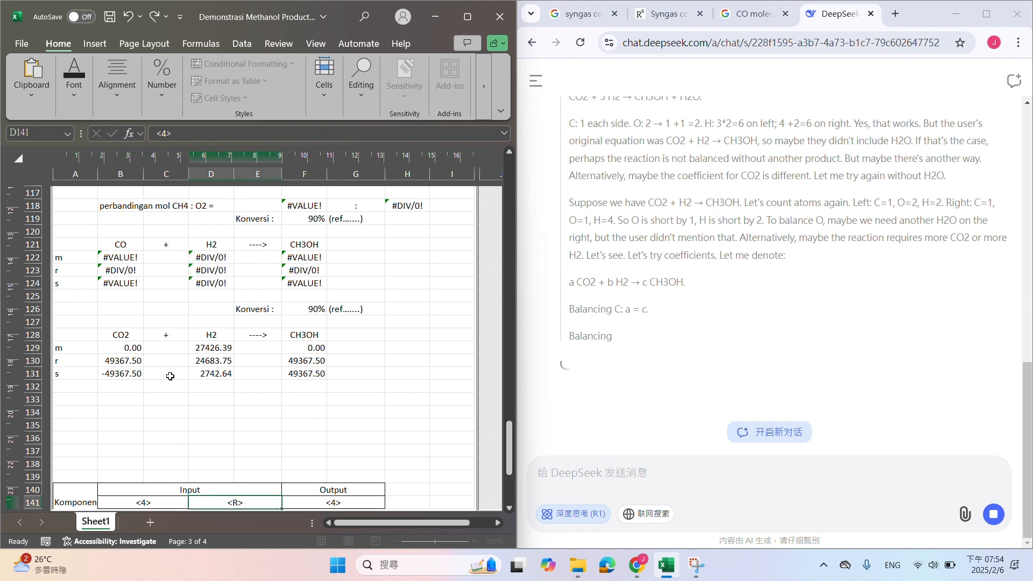
text(<)
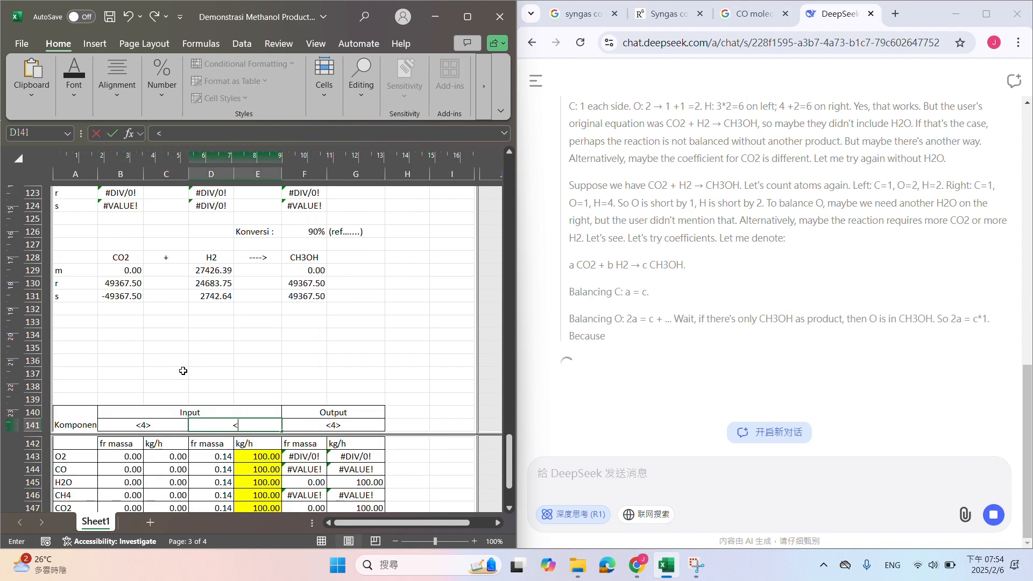
text(5>)
key(Return)
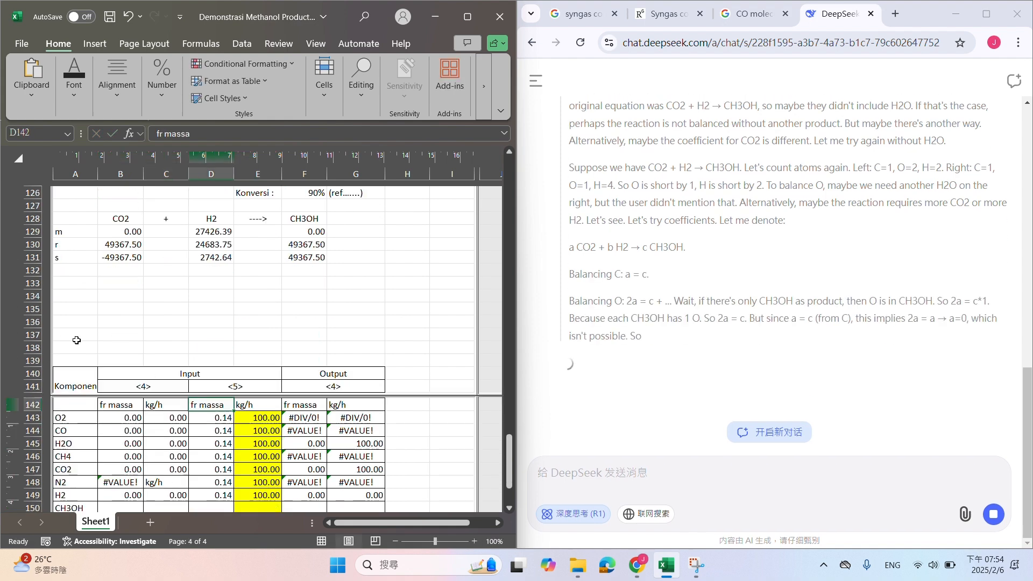
Undock the workbook window, re-merge the Input header over B140:C140 only, and move the Output header to D140:E140
scroll(76, 340, down, 3)
click(256, 255)
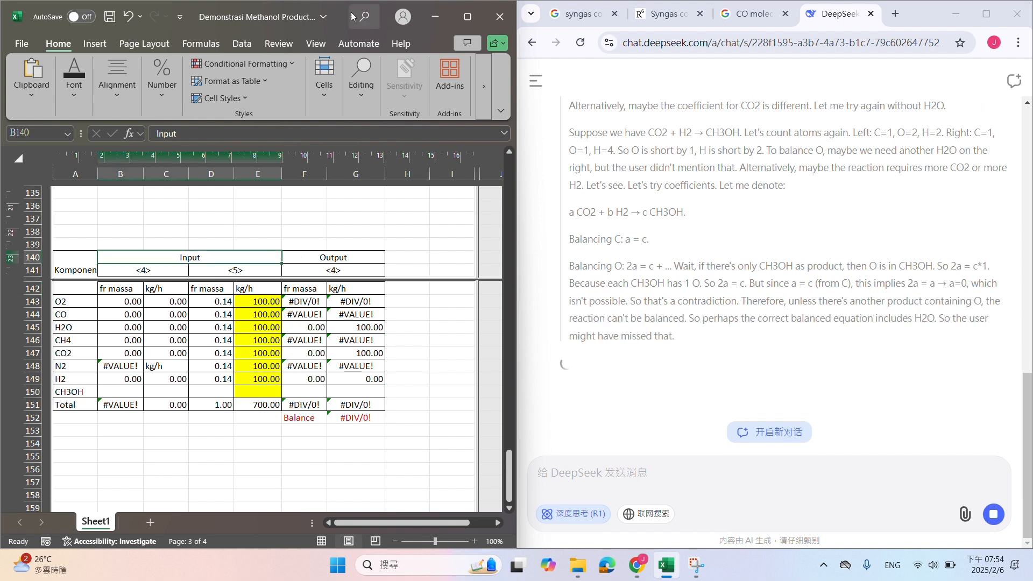
drag(336, 14, 610, 131)
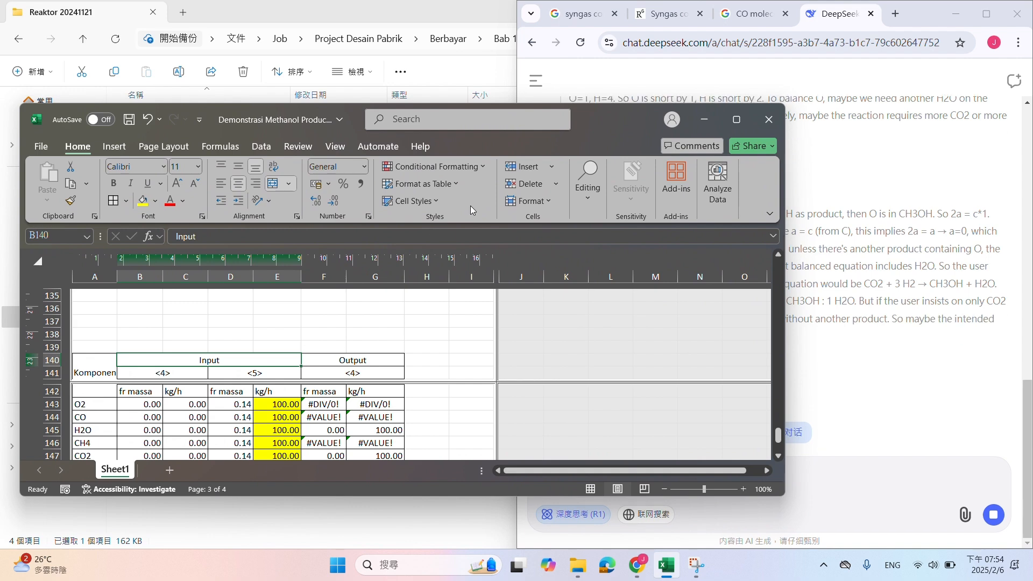
click(272, 186)
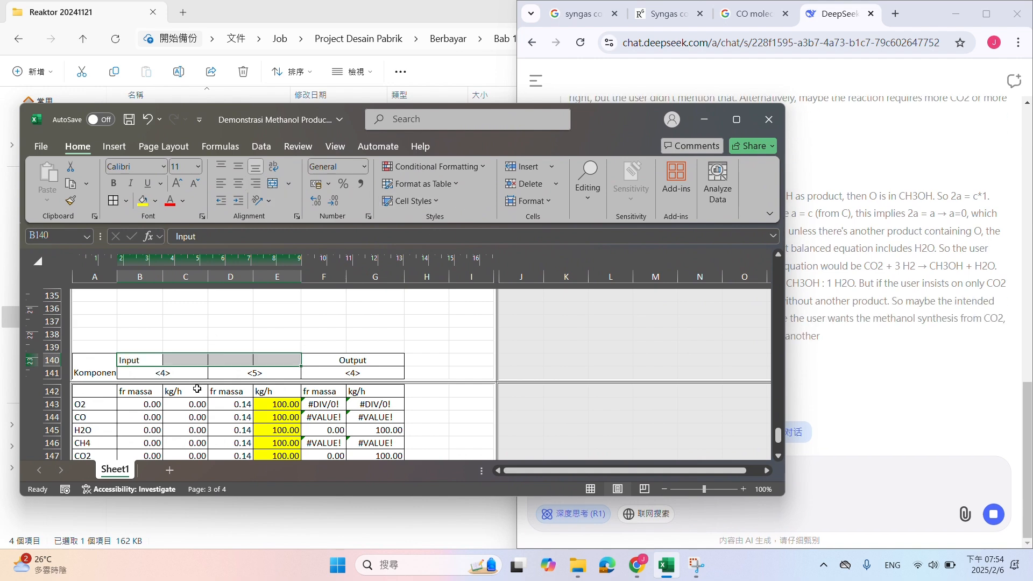
shift+click(198, 361)
click(273, 183)
scroll(353, 320, down, 1)
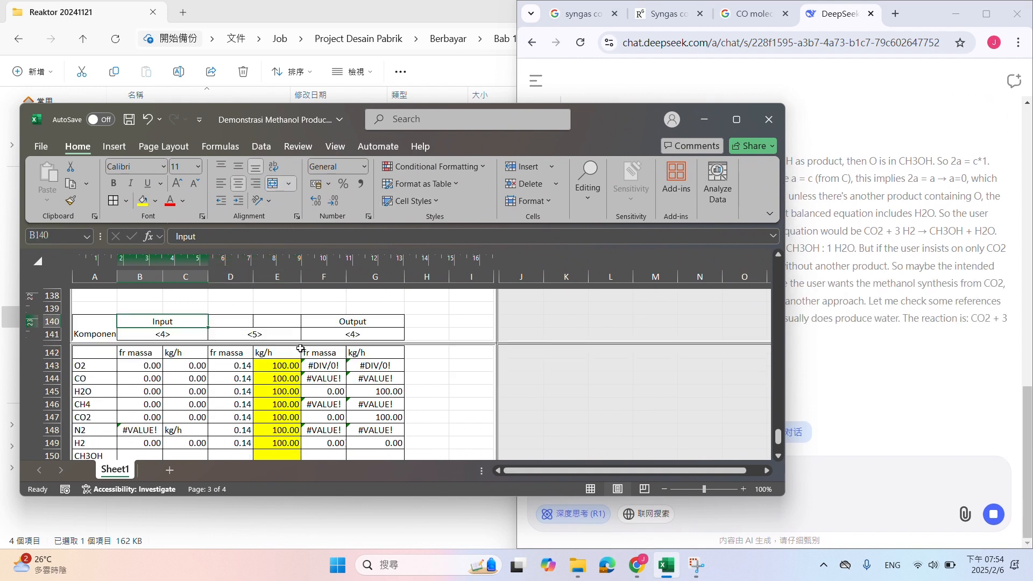
drag(353, 320, 254, 321)
Clear the contents and borders of the surplus third stream columns F141:G151
click(376, 331)
scroll(376, 332, down, 2)
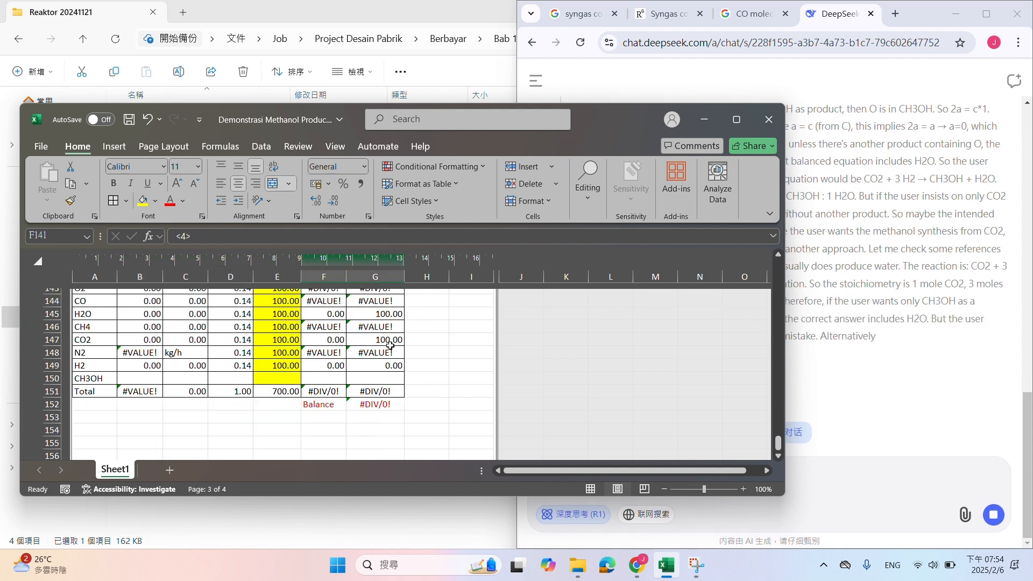
shift+click(383, 392)
key(Delete)
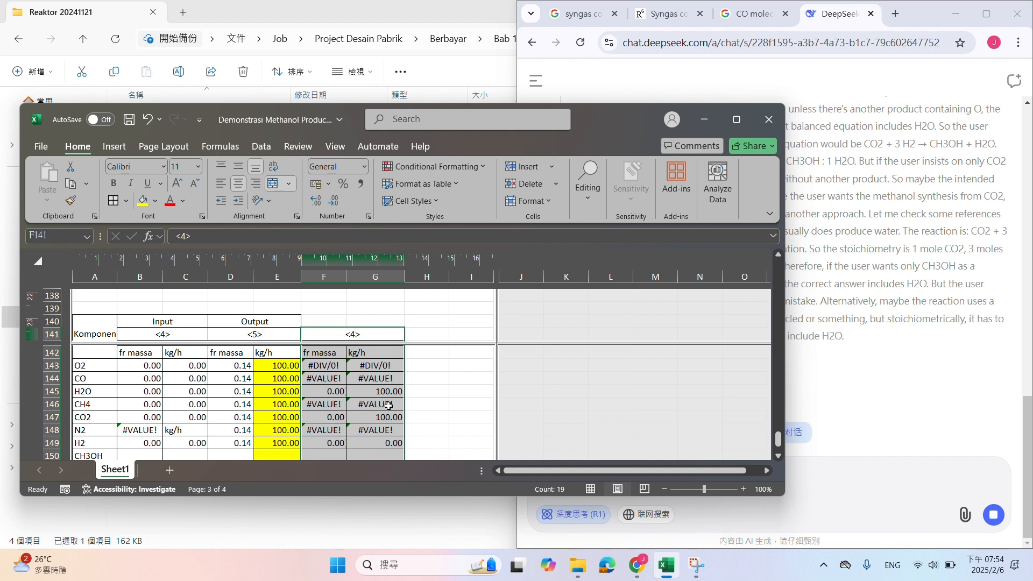
click(126, 201)
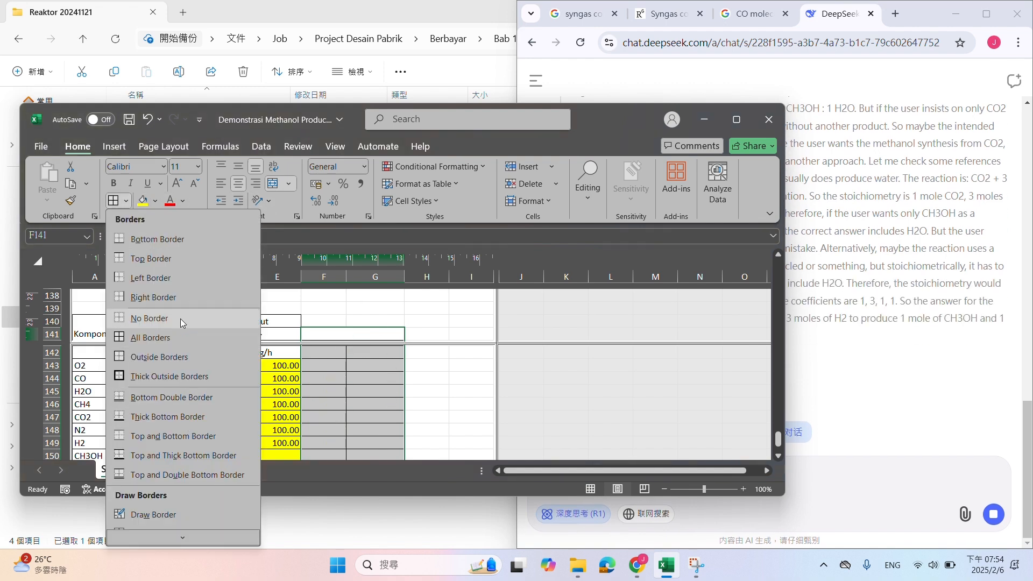
click(162, 318)
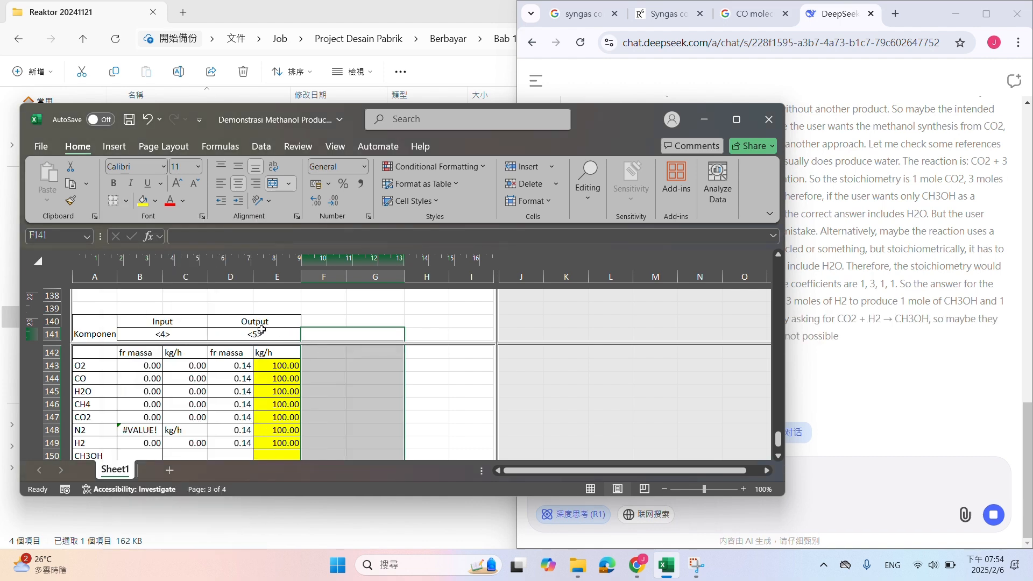
Apply all borders to the output stream columns D141:E151
drag(253, 333, 266, 443)
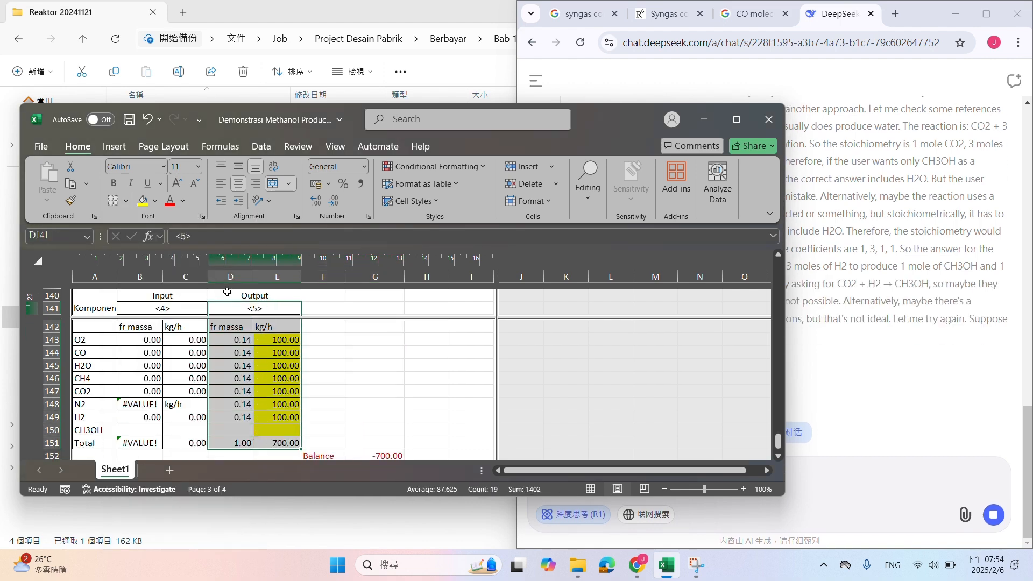
click(126, 201)
click(150, 338)
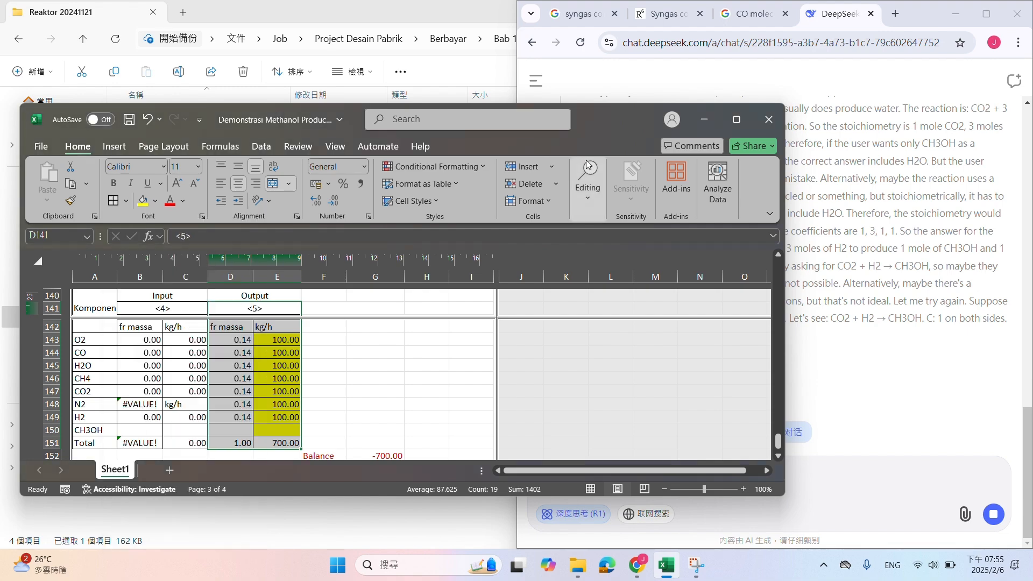
Move the workbook window aside to read DeepSeek's reasoning on the reaction stoichiometry, and bring it back
drag(619, 123, 401, 197)
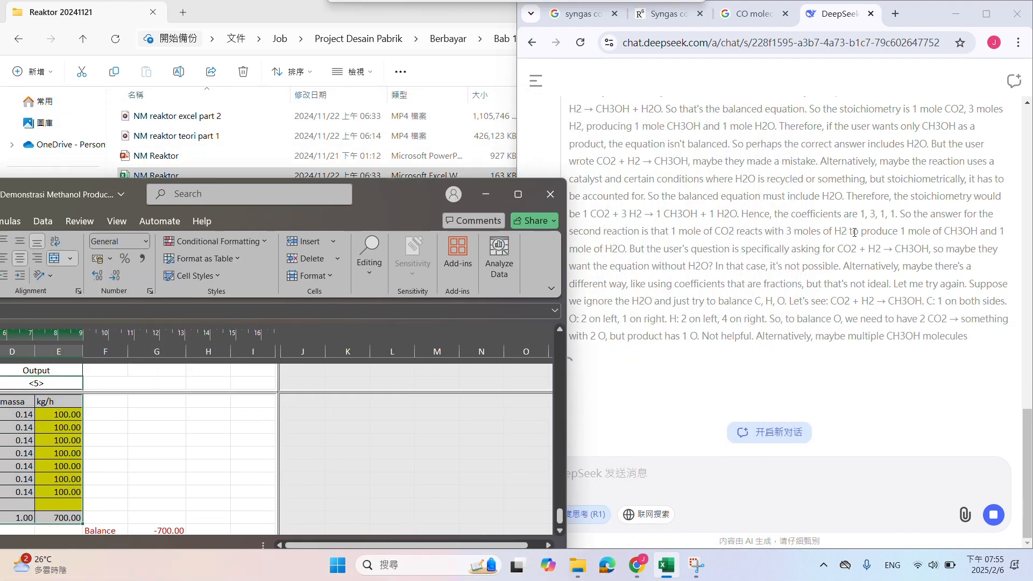
scroll(861, 277, up, 10)
scroll(861, 277, down, 10)
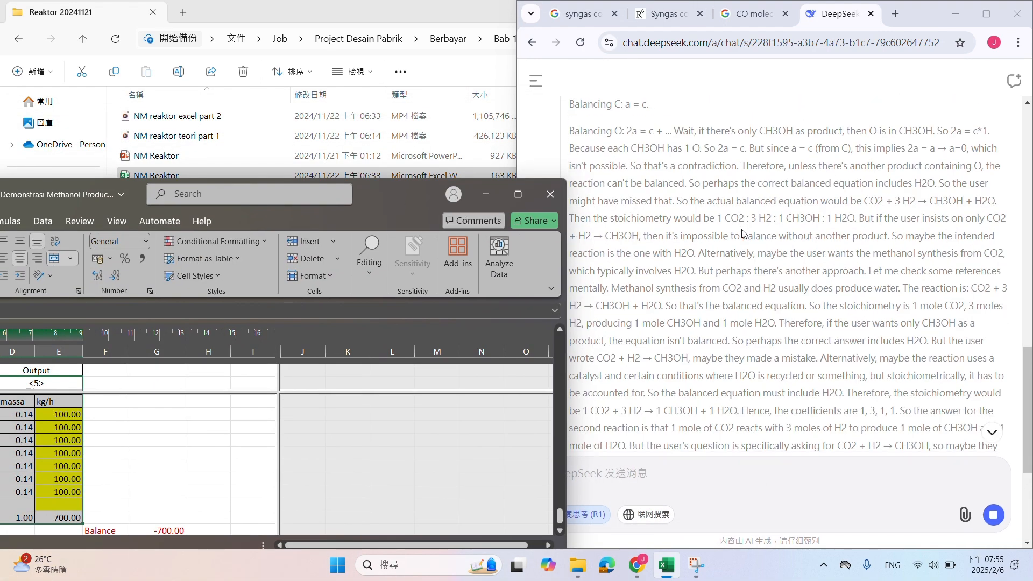
drag(422, 200, 655, 106)
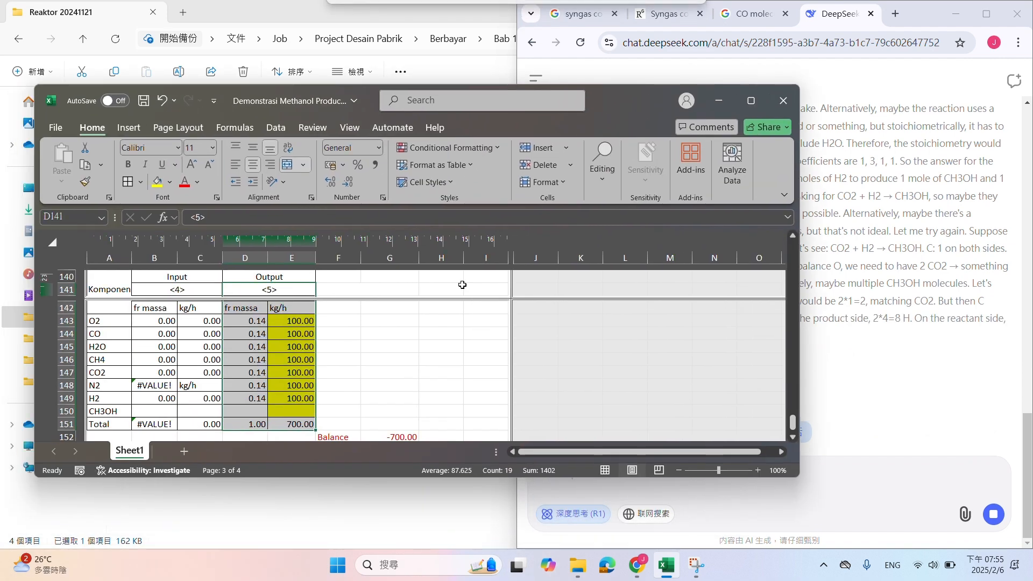
Move the Balance label and its formula to D152:E152 below the output columns, and maximize the workbook window
scroll(355, 350, down, 2)
drag(345, 359, 304, 364)
click(389, 334)
scroll(415, 339, up, 3)
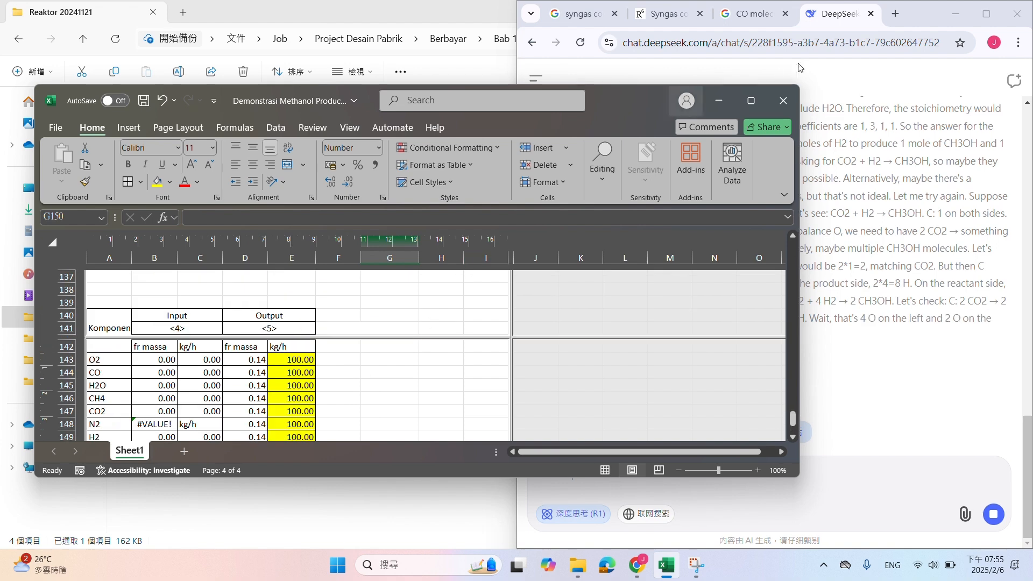
click(751, 101)
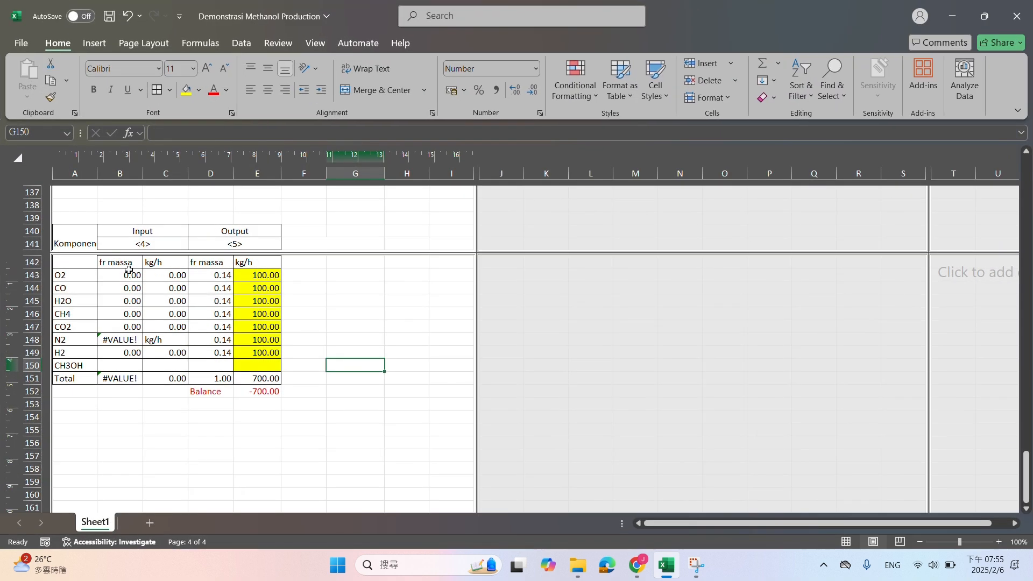
Compute the stream <4> mass fractions in B143:B150 with =C143/$C$151, filled down from O2 to CH3OH
click(126, 275)
text(=)
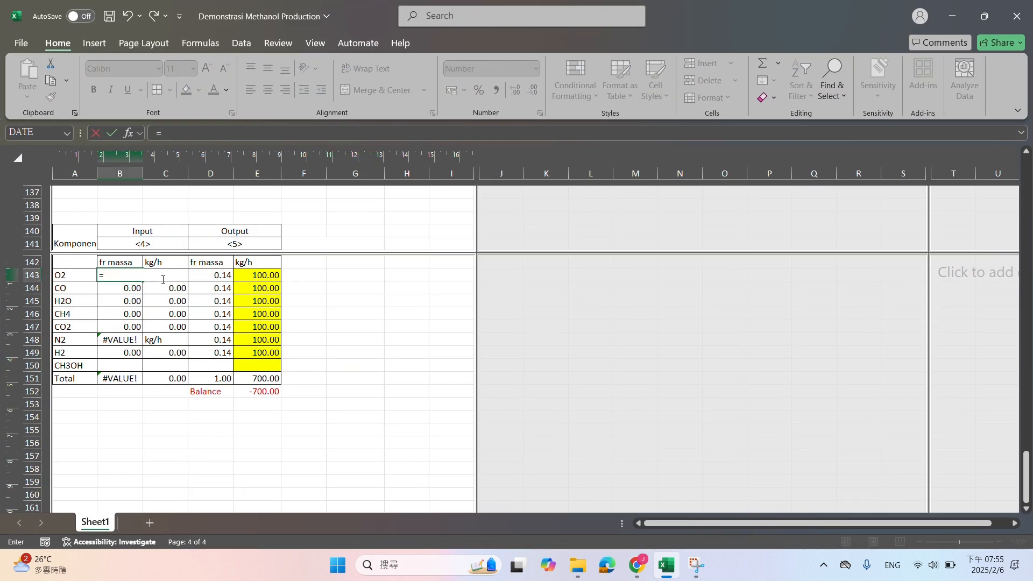
click(164, 280)
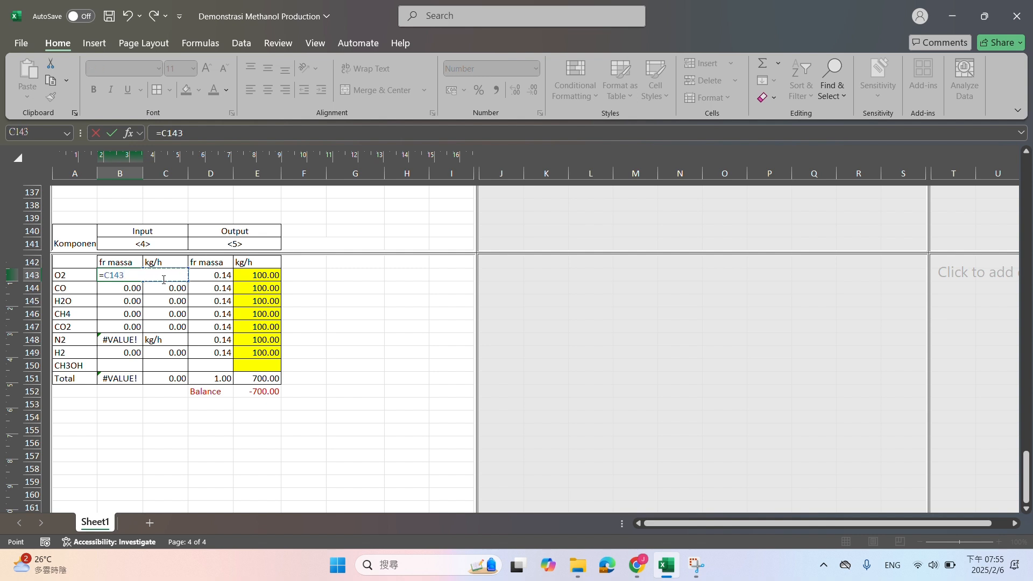
text(/)
click(169, 378)
key(F4)
key(Return)
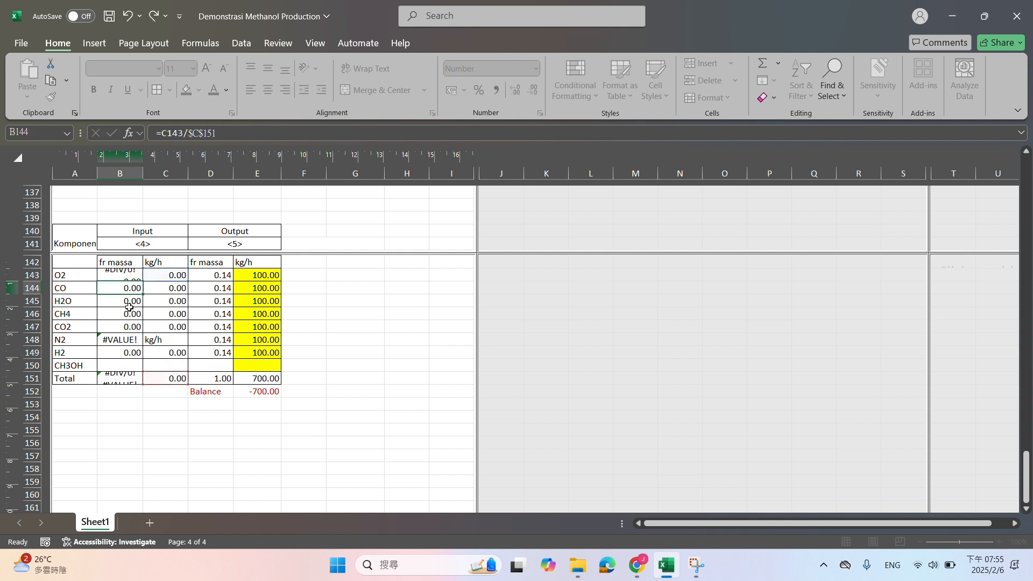
click(126, 273)
drag(143, 281, 133, 369)
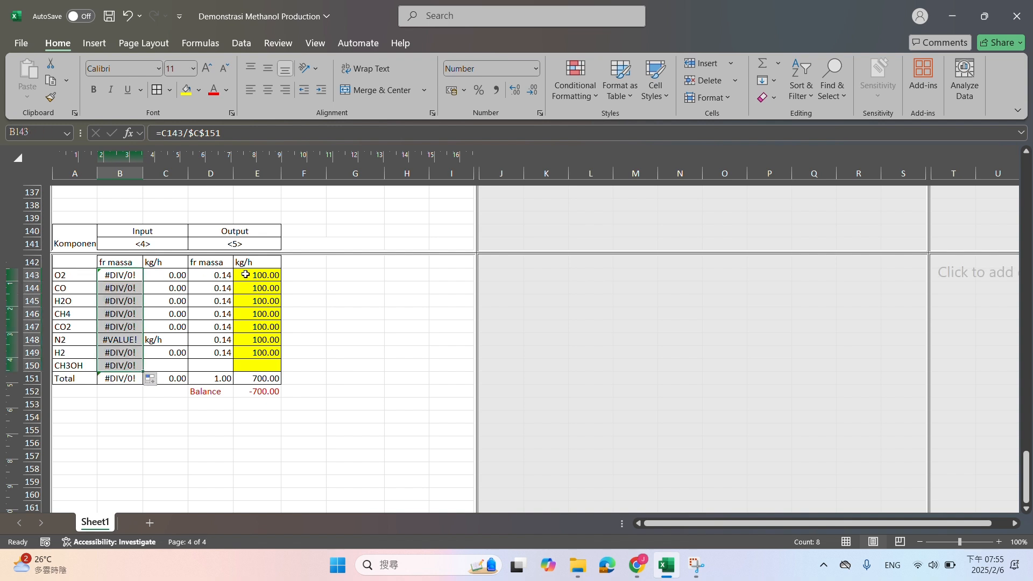
Compute the stream <5> mass fractions in D143:D150 with =E143/$E$151, filled down through CH3OH
click(213, 276)
text(=)
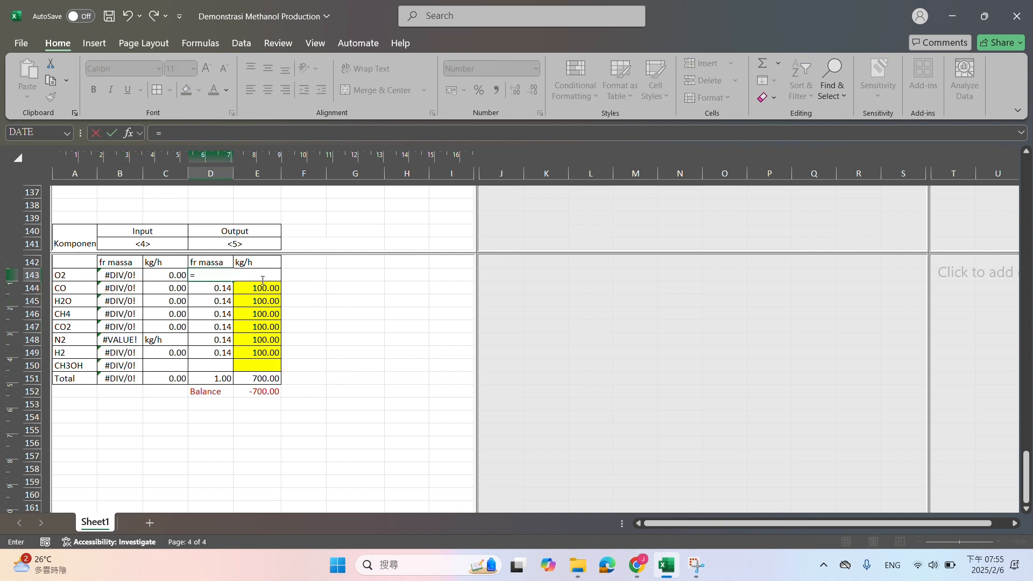
click(263, 281)
text(/)
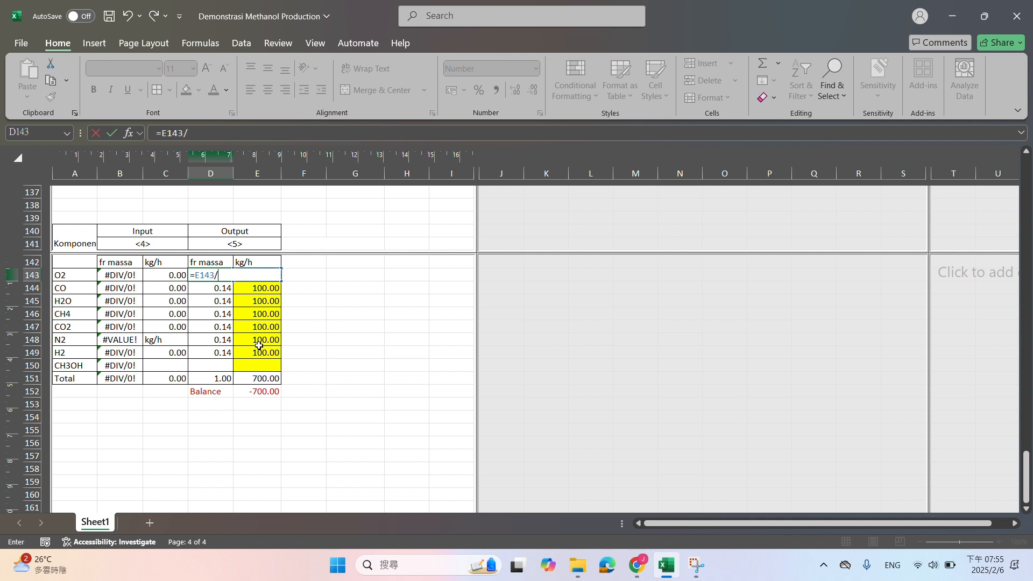
click(246, 380)
key(F4)
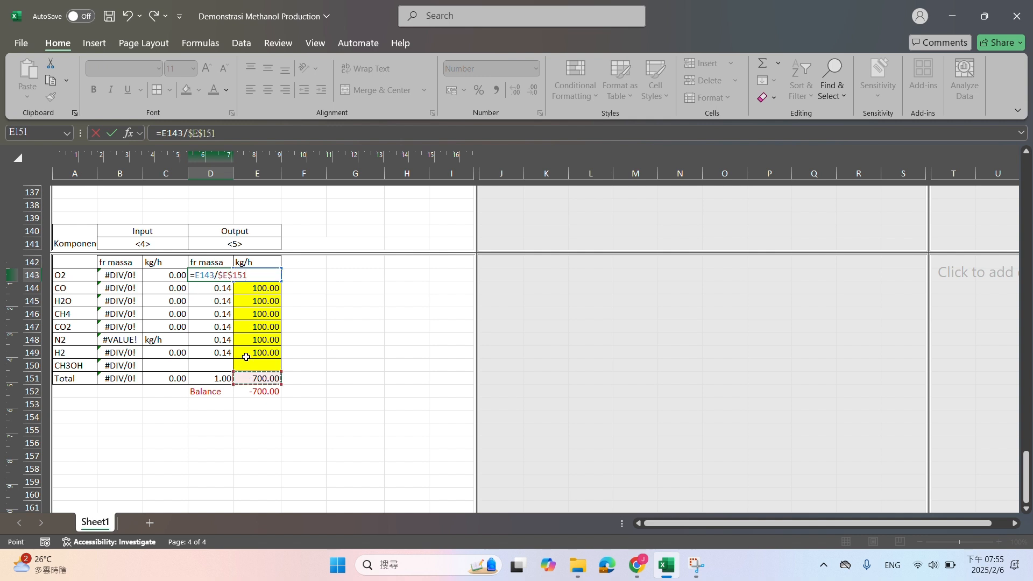
key(Return)
click(220, 276)
drag(233, 281, 210, 377)
Extend the Total formula in B151 to =SUM(B143:B150) and copy it across to E151
click(121, 378)
click(273, 133)
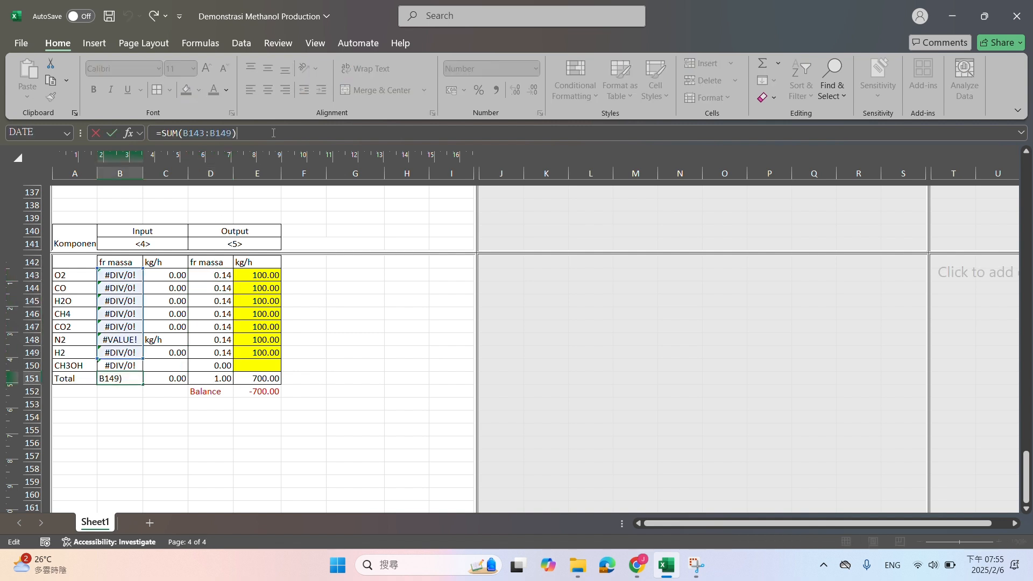
click(231, 136)
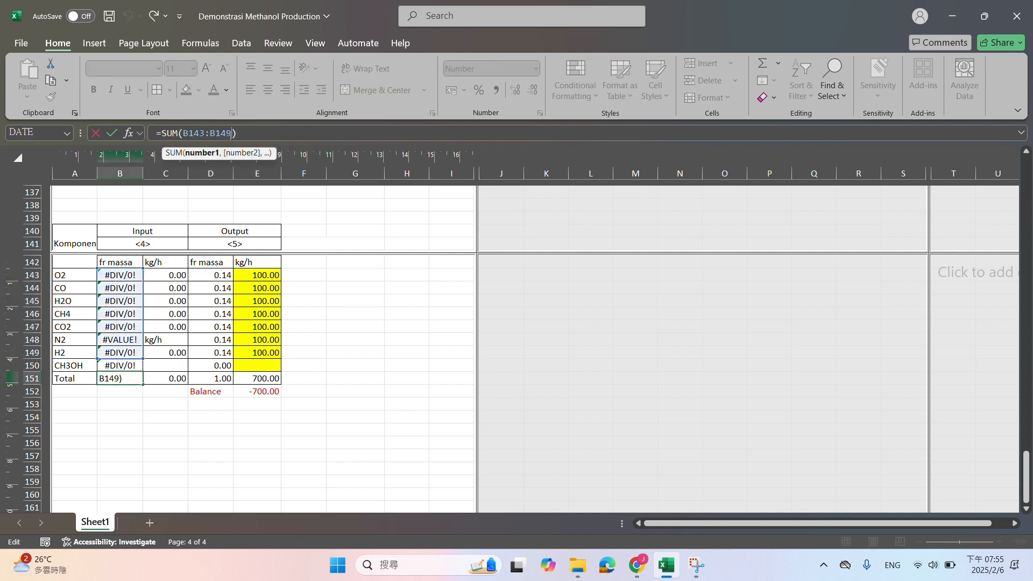
key(BackSpace)
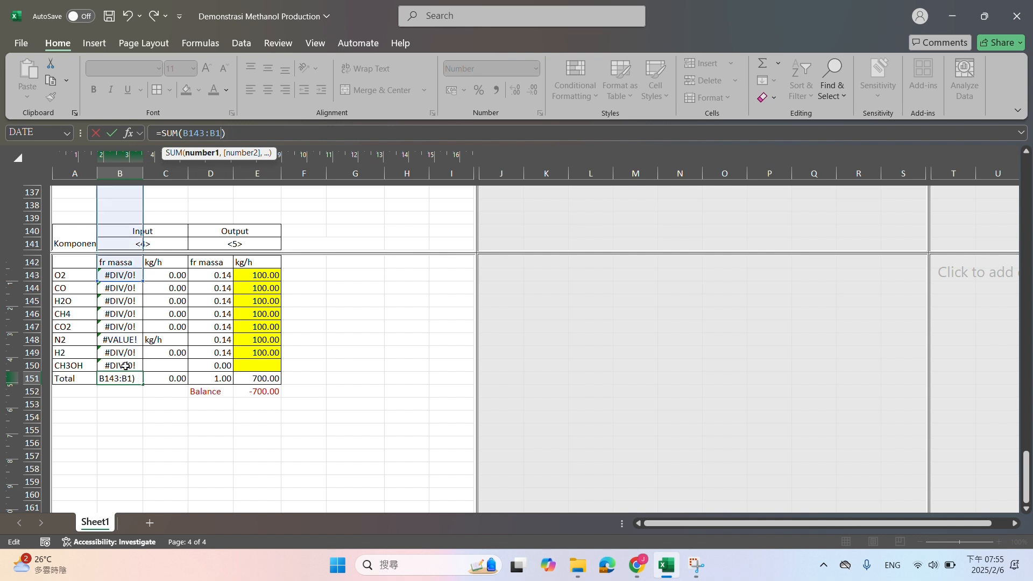
text(50)
key(Return)
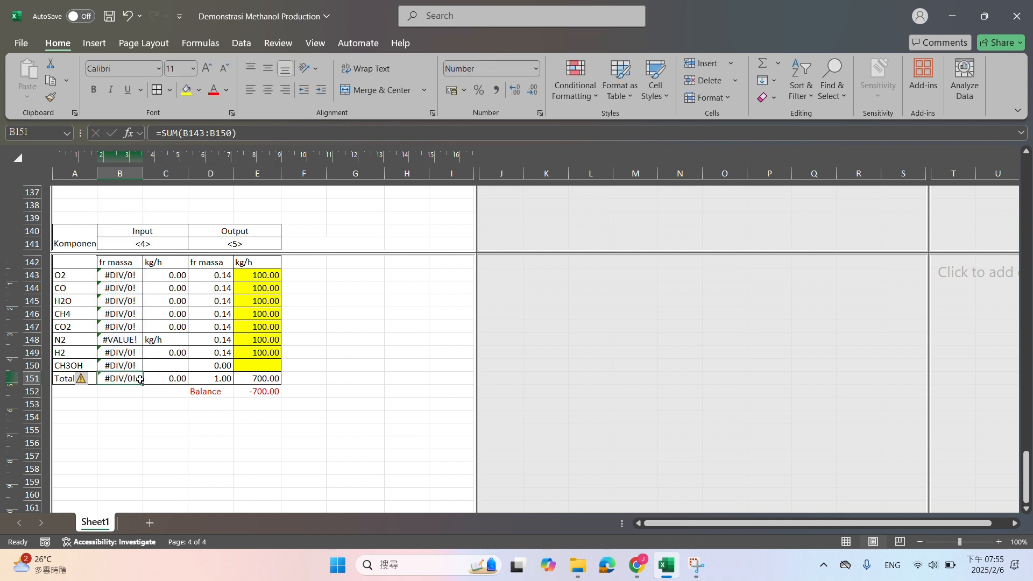
drag(141, 382, 259, 383)
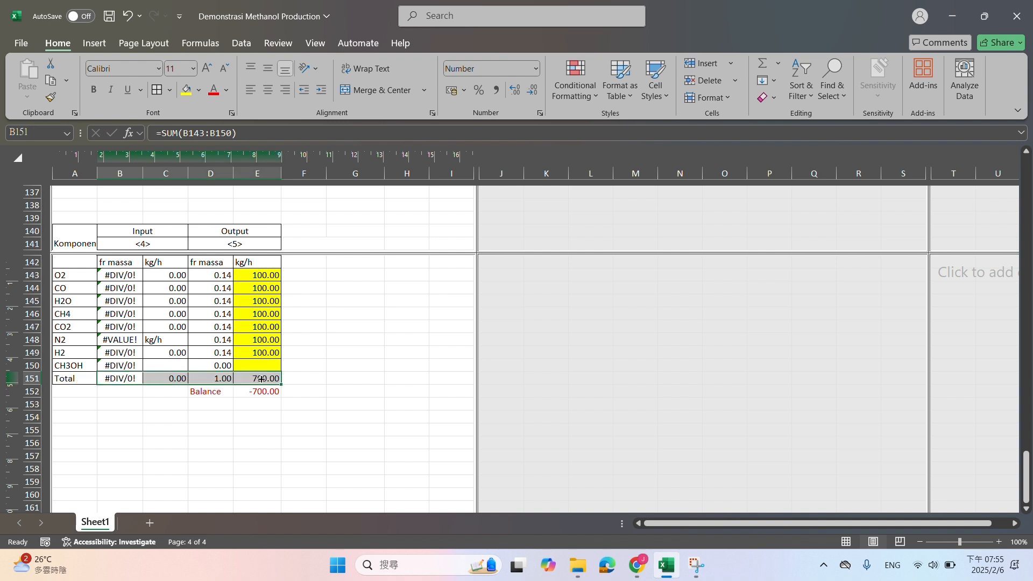
Set the Balance formula in E152 to =E151-C151, output total minus input total
click(260, 392)
text(=)
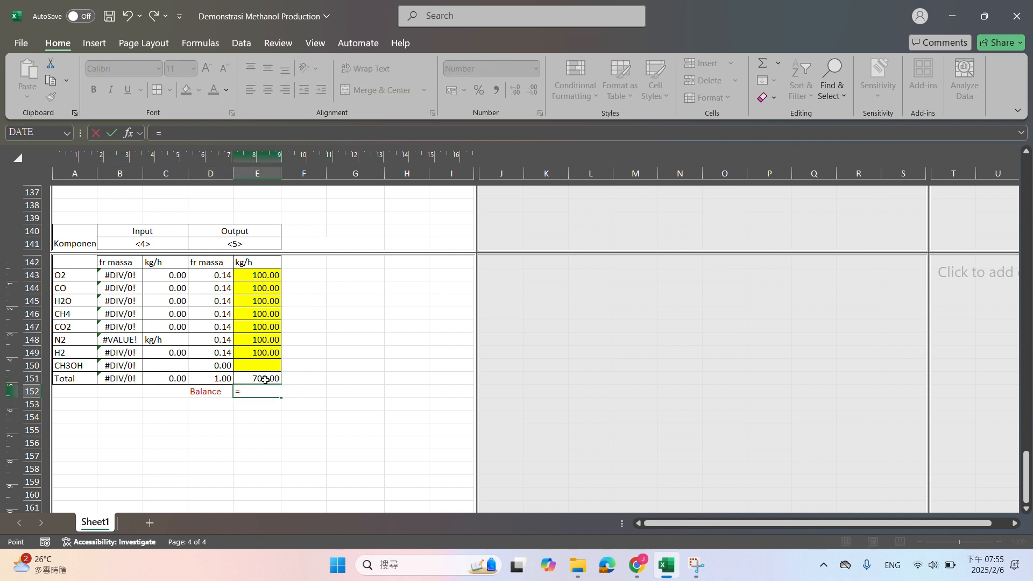
click(266, 380)
text(-)
click(175, 380)
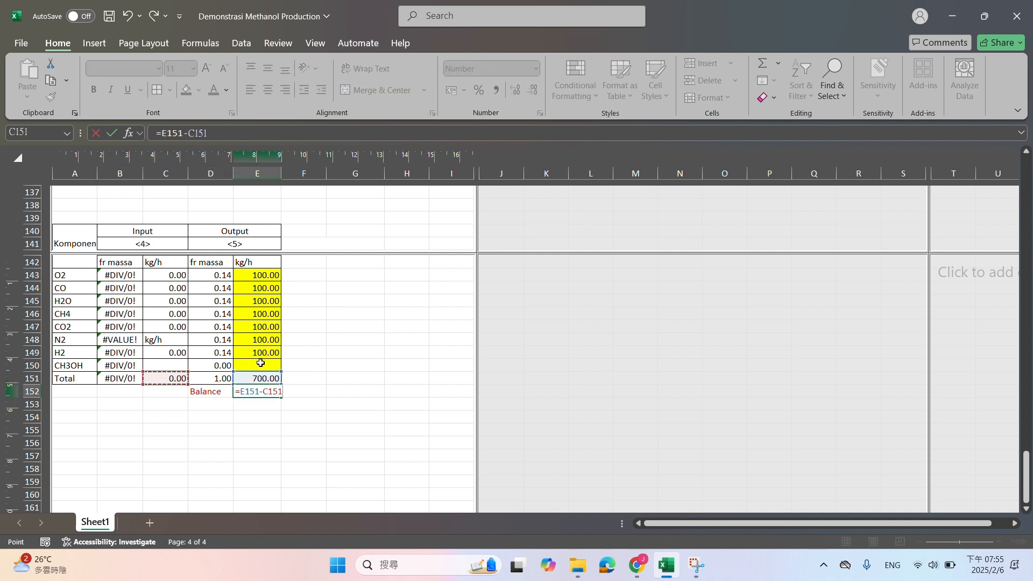
key(Return)
Link the stream <4> O2 flow in C143 to G98 and fill the link down to H2 in C149
scroll(269, 302, up, 8)
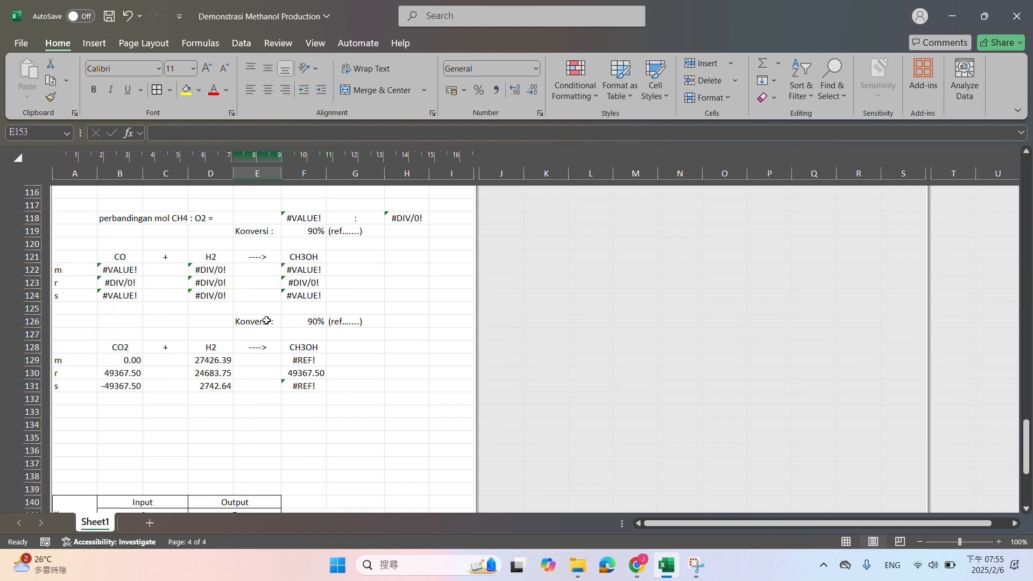
scroll(210, 354, down, 5)
click(166, 387)
text(=)
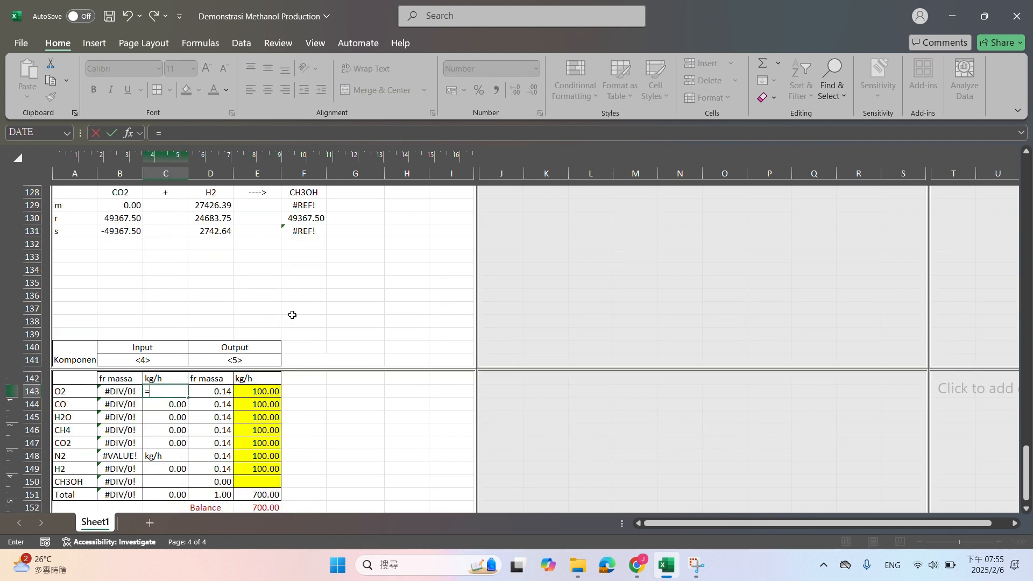
scroll(166, 387, up, 14)
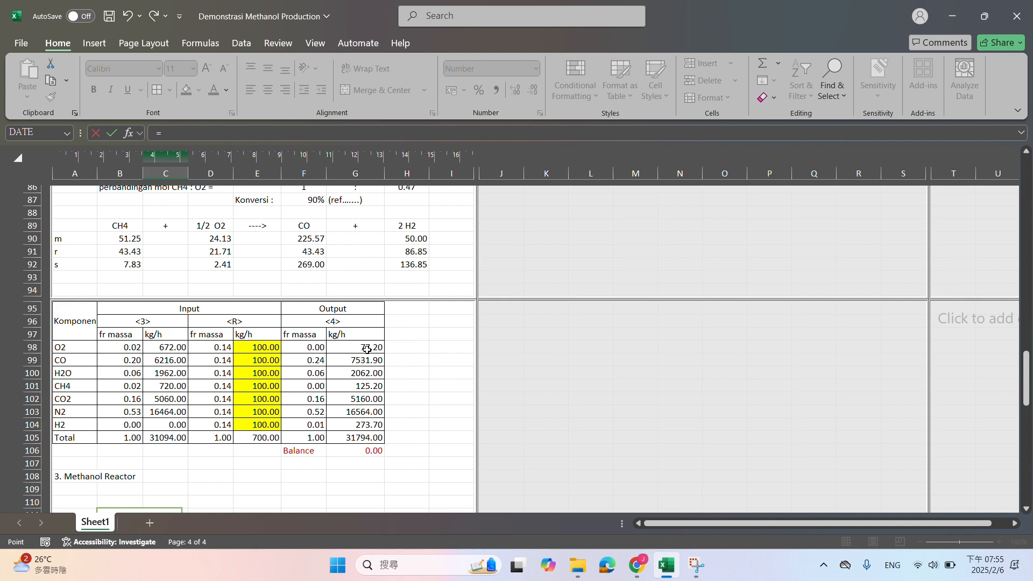
click(367, 350)
scroll(355, 350, down, 15)
key(Return)
click(179, 324)
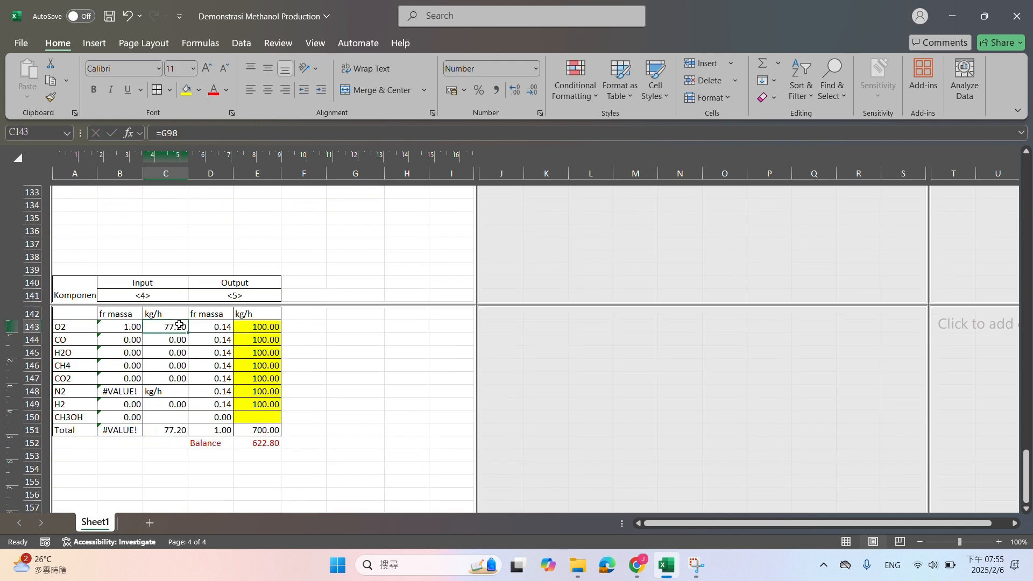
drag(186, 334, 179, 405)
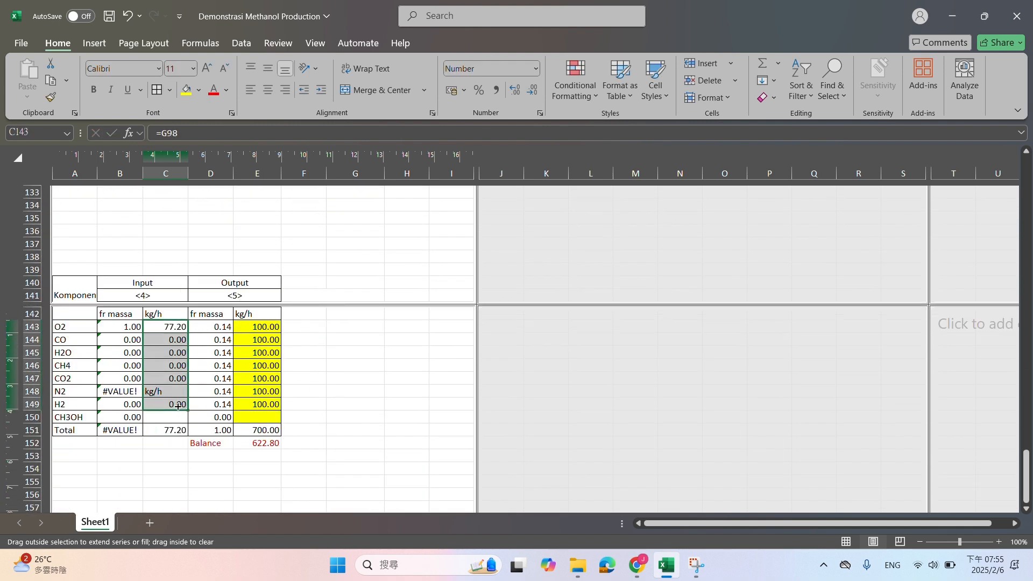
scroll(152, 403, up, 12)
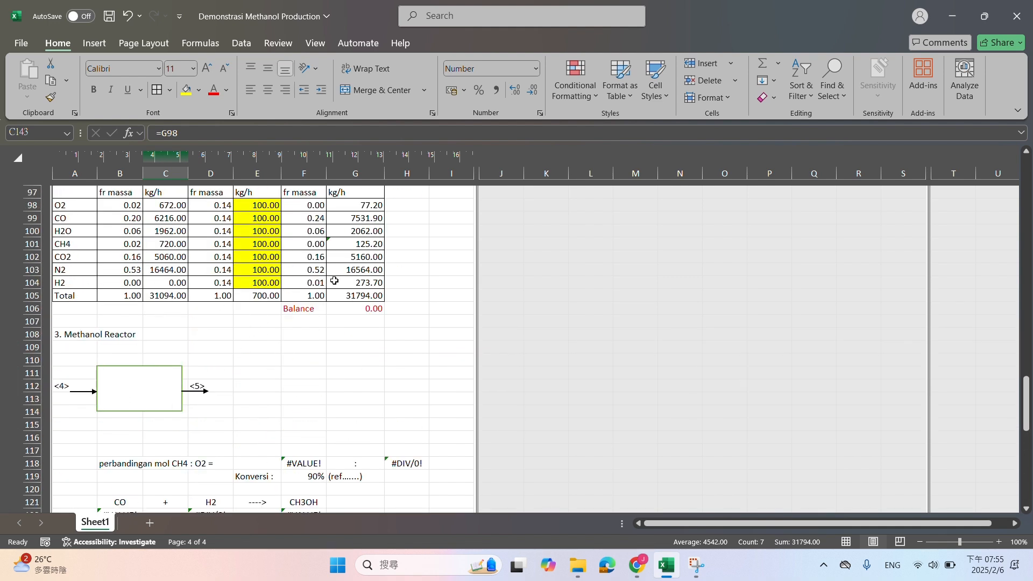
scroll(334, 281, down, 12)
Enter 0 as the CH3OH mass flow of input stream <4> in C150
click(161, 415)
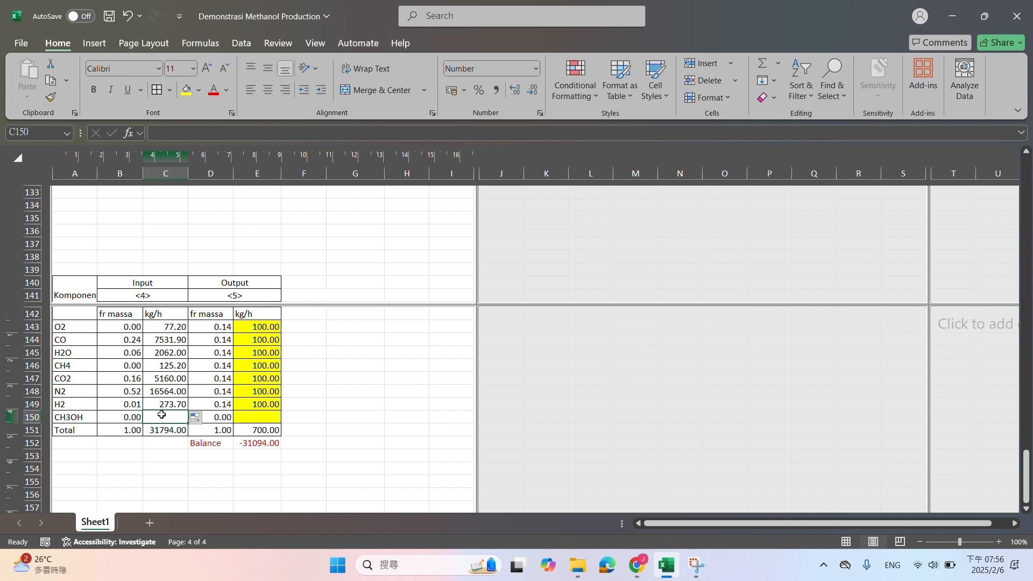
text(0)
key(Return)
Clear the stream <5> mass flows in E143:E150 and remove their yellow fill
drag(263, 331, 260, 413)
key(Delete)
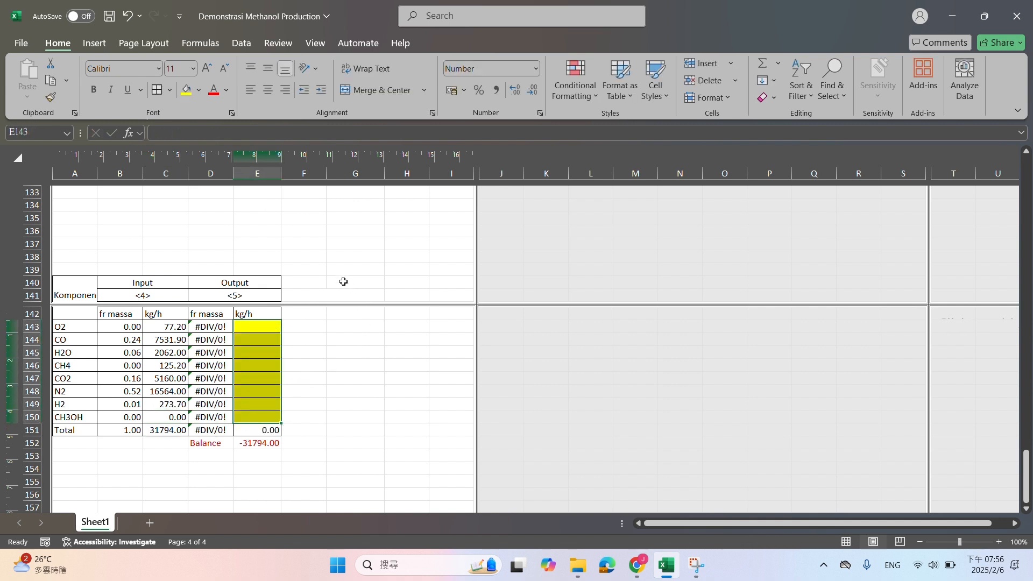
click(199, 90)
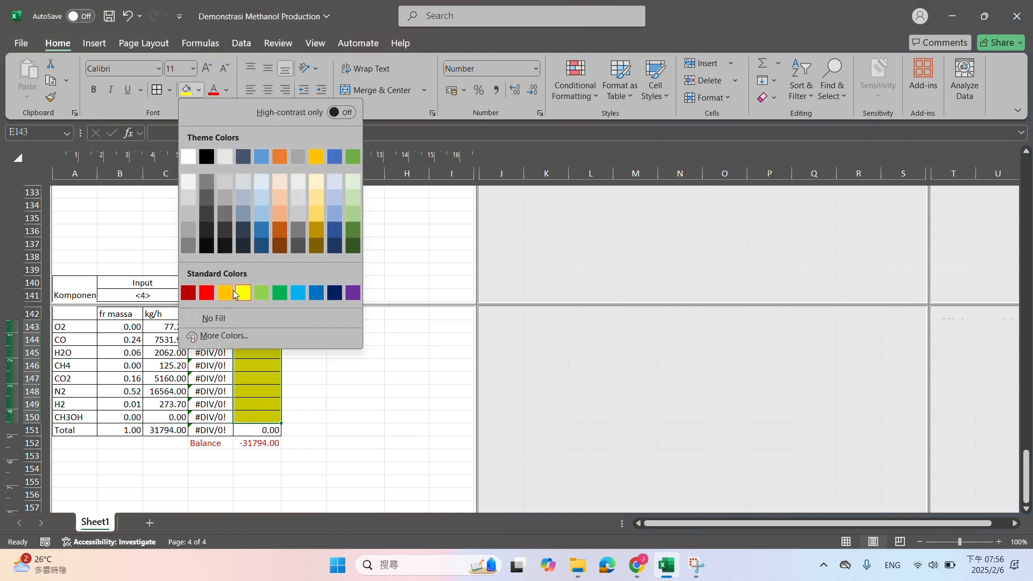
click(205, 316)
Delete the surplus empty rows 133 to 139 between the CO2 reaction and the component table
scroll(85, 282, up, 2)
click(33, 270)
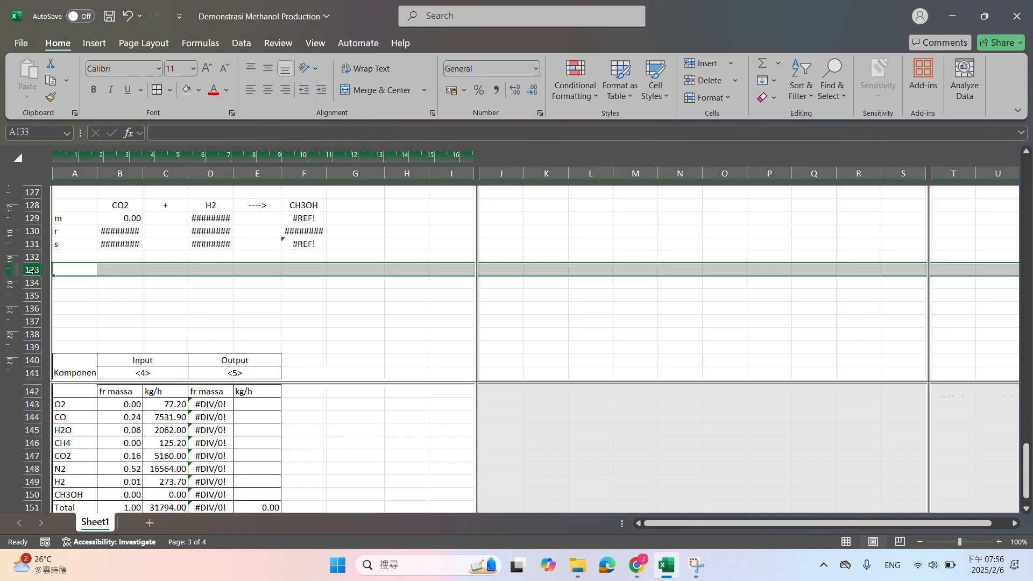
right_click(33, 348)
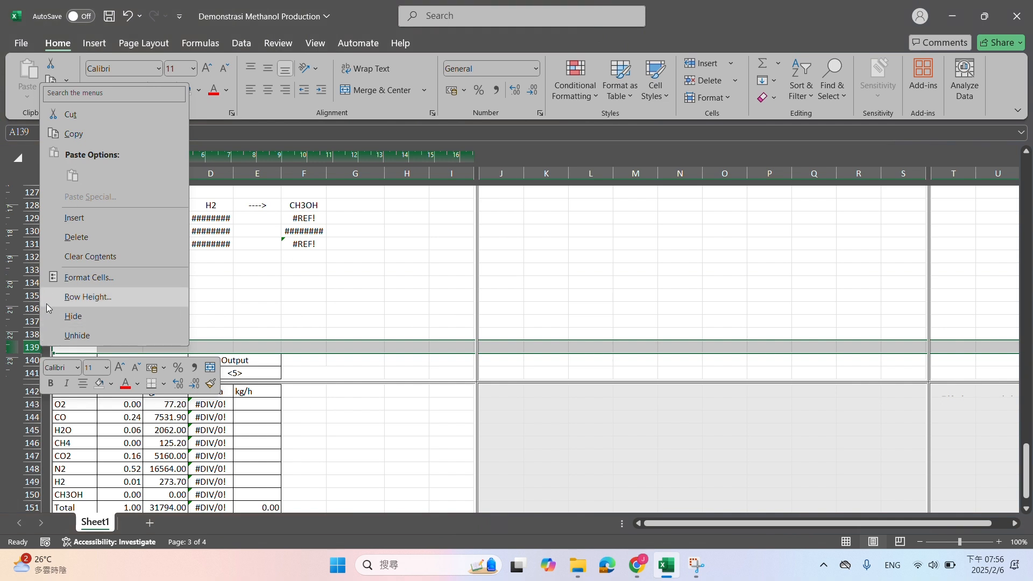
click(311, 263)
shift+click(33, 270)
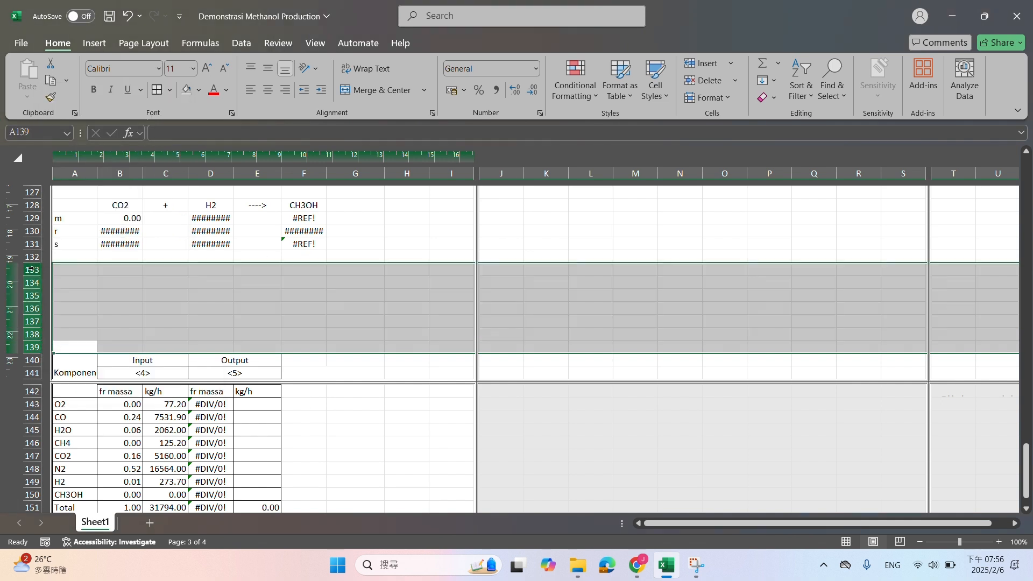
right_click(37, 270)
click(76, 423)
click(334, 280)
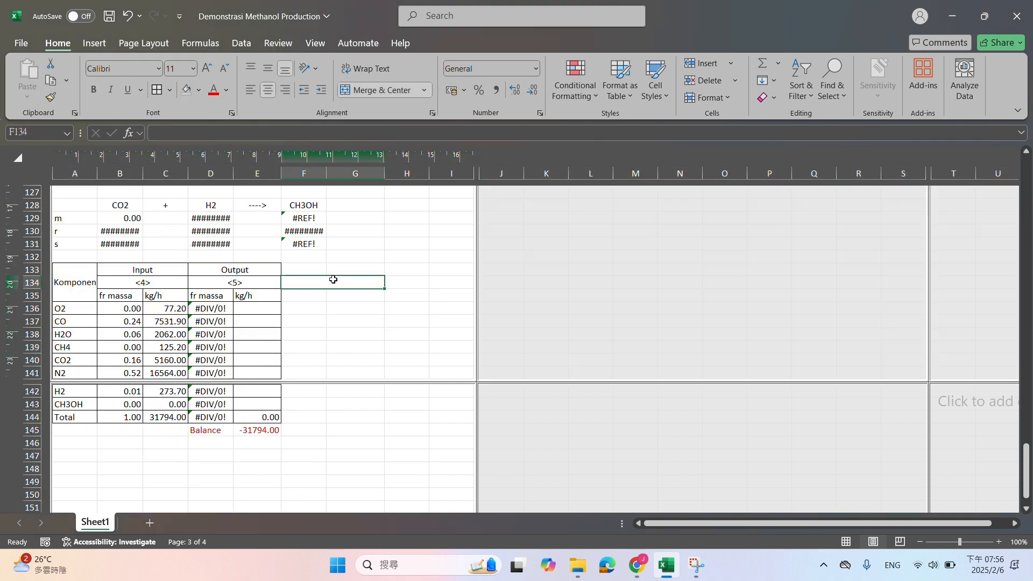
Place the workbook beside the DeepSeek chat and examine the balanced equation CO + 2 H₂ → CH₃OH
drag(678, 29, 2, 301)
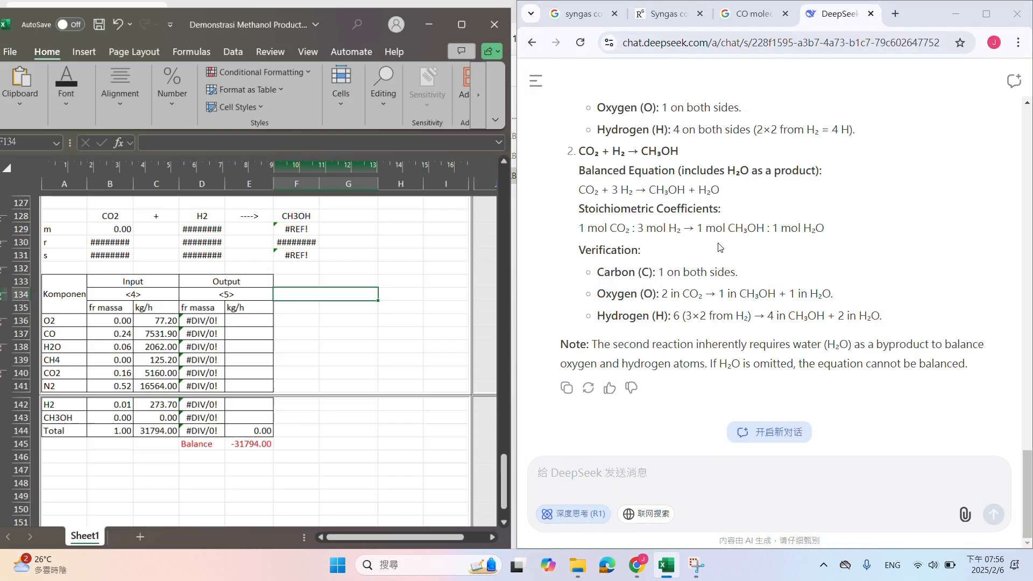
scroll(830, 273, up, 4)
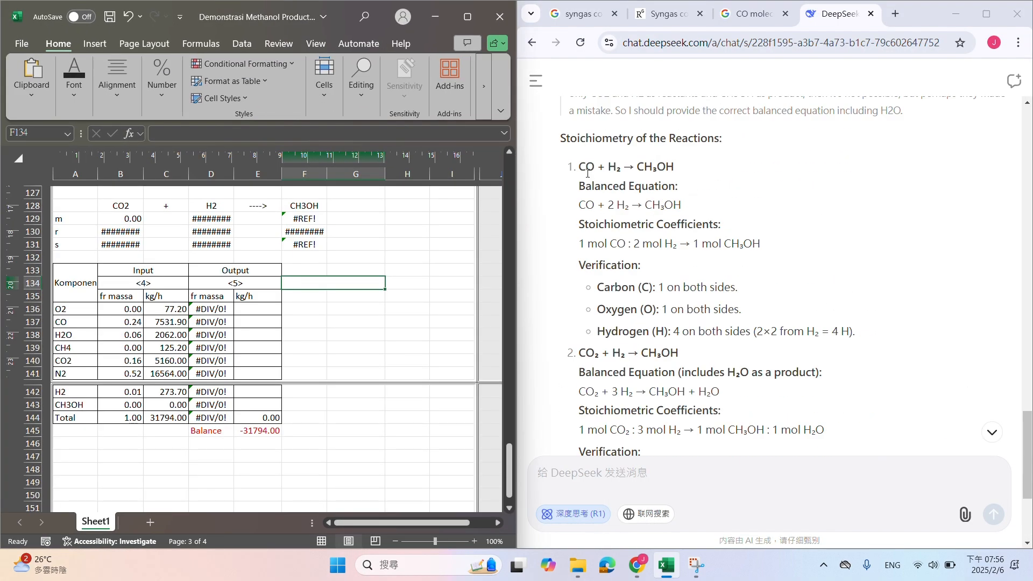
drag(588, 170, 659, 171)
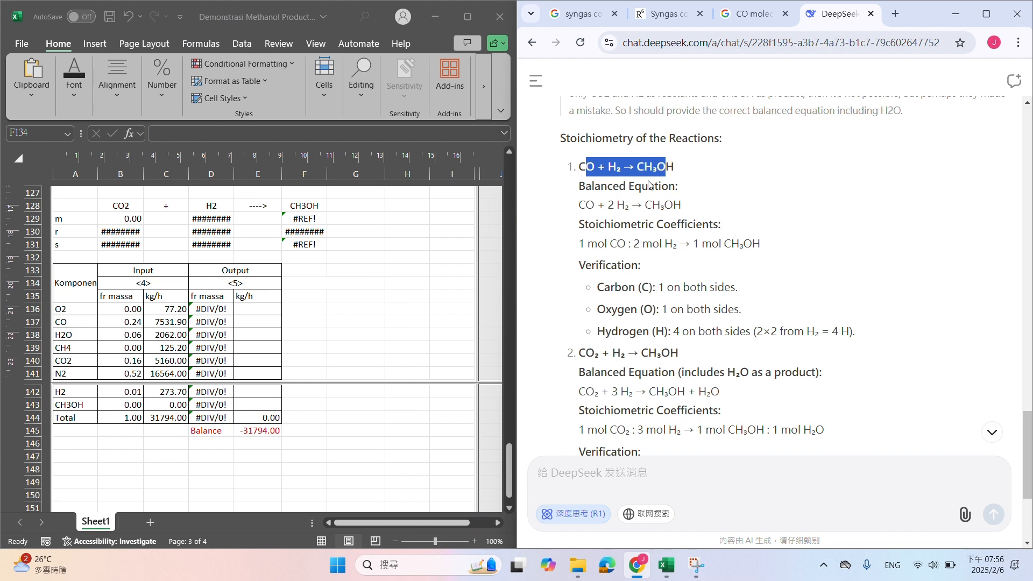
drag(595, 211, 679, 204)
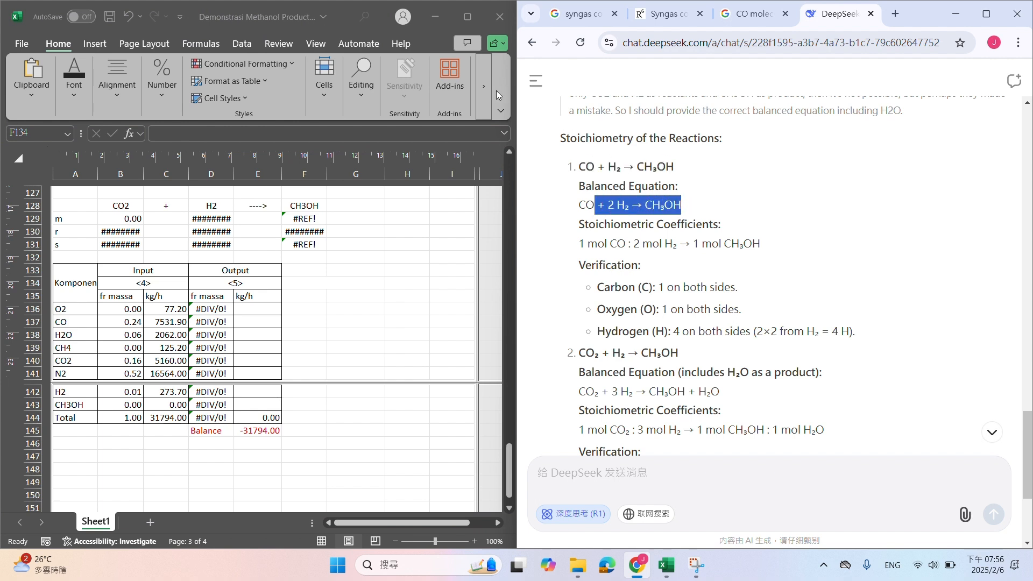
key(super+shift+s)
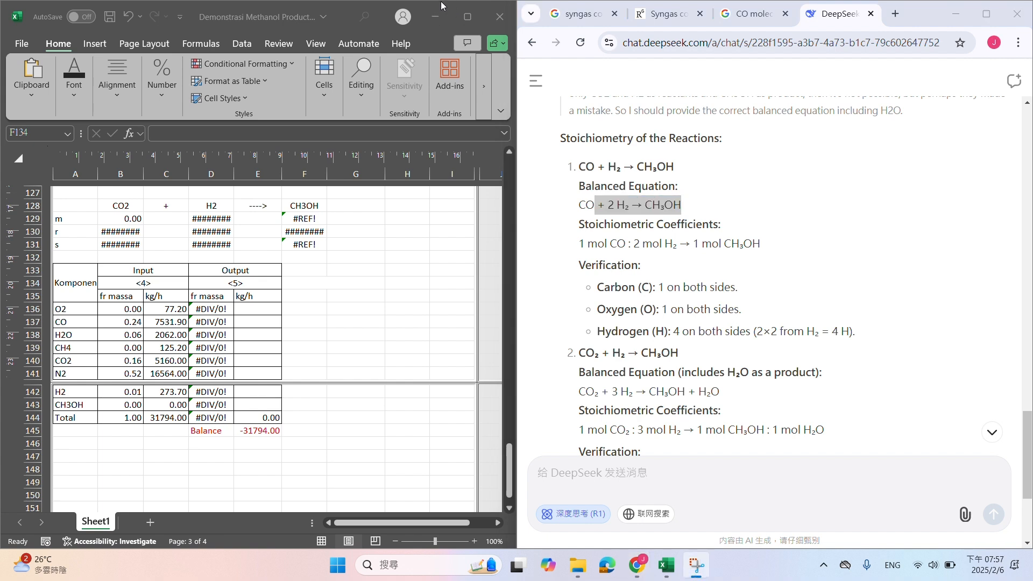
key(Escape)
drag(585, 208, 680, 208)
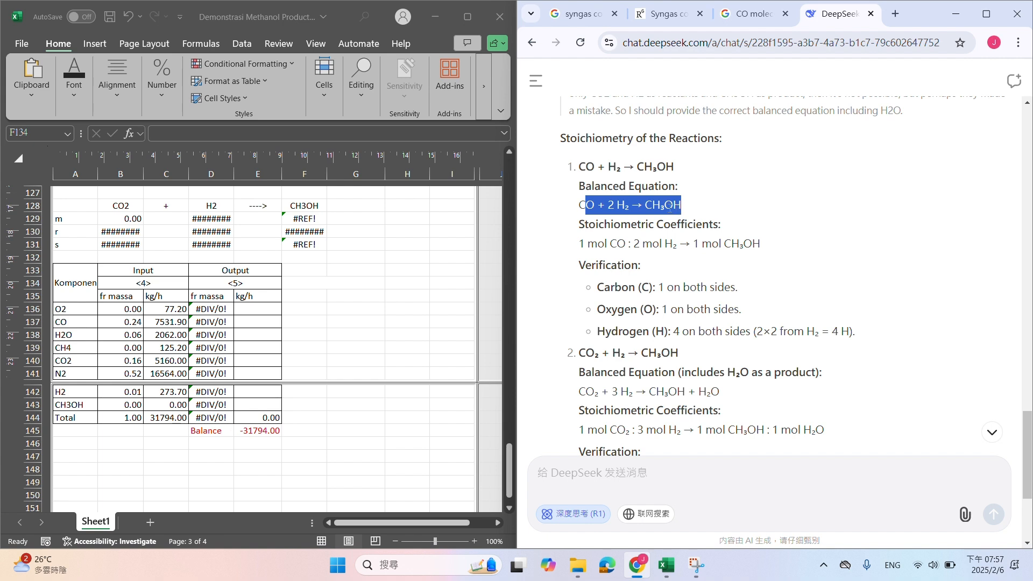
click(636, 210)
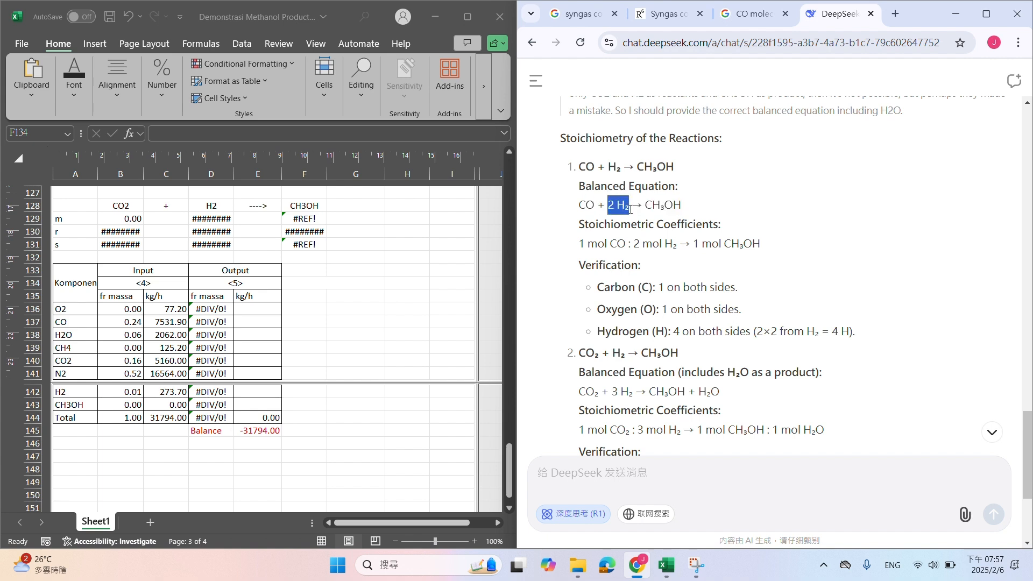
drag(646, 206, 660, 207)
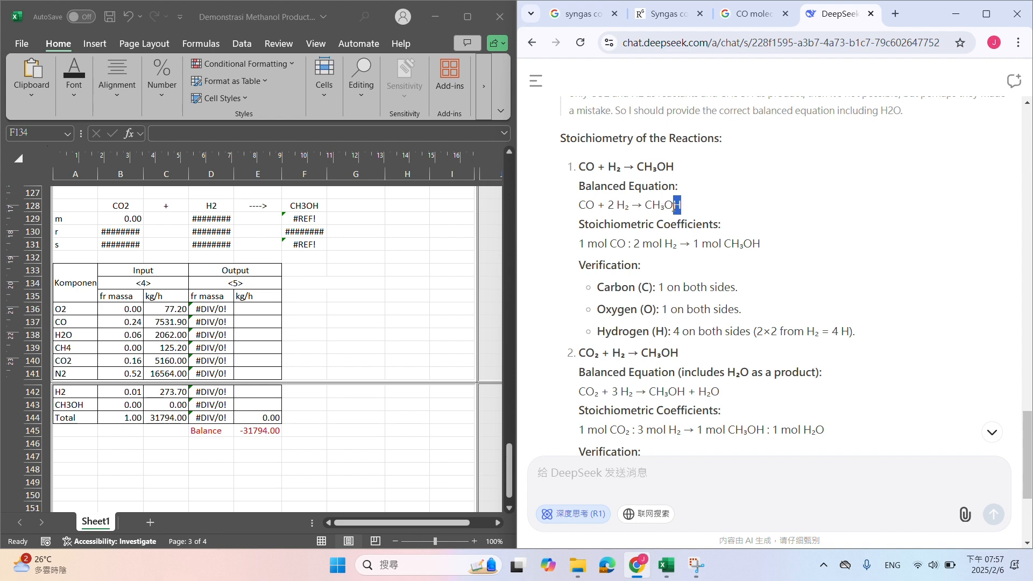
Add the coefficient 2 to H2 in D121 so the CO reaction reads CO + 2 H2 → CH3OH
double_click(590, 210)
click(309, 281)
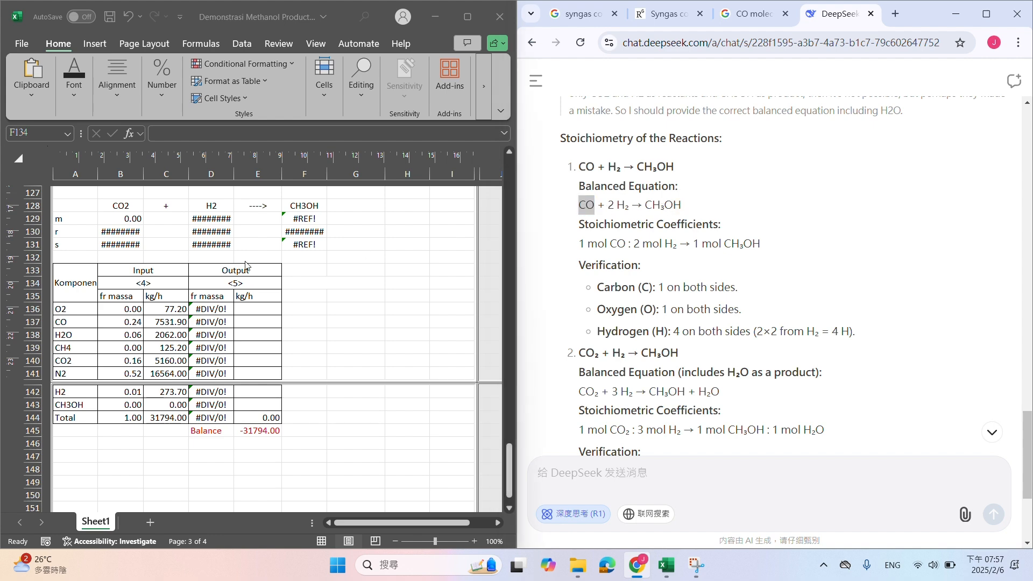
scroll(330, 284, up, 4)
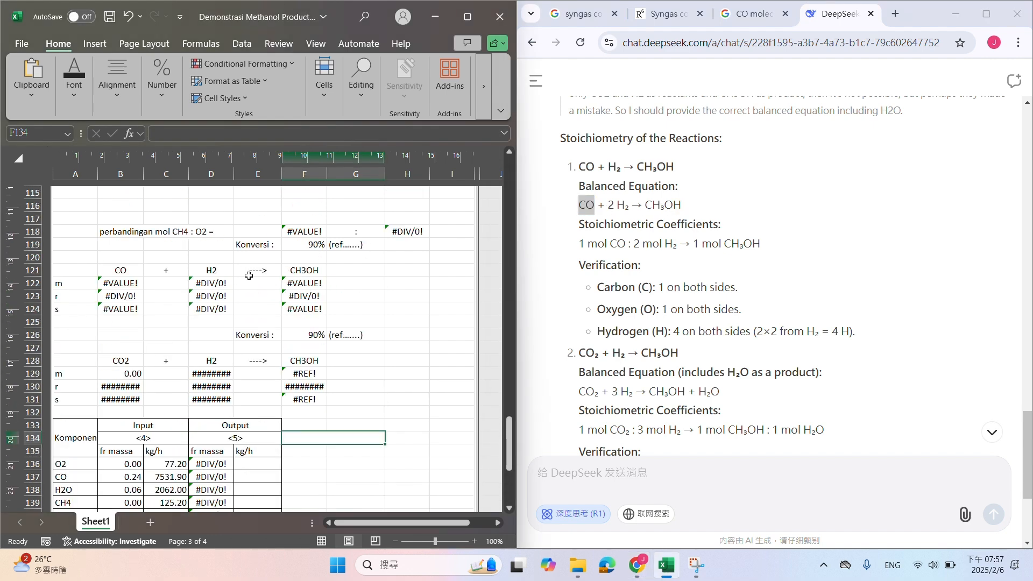
click(224, 270)
click(153, 138)
text(2  )
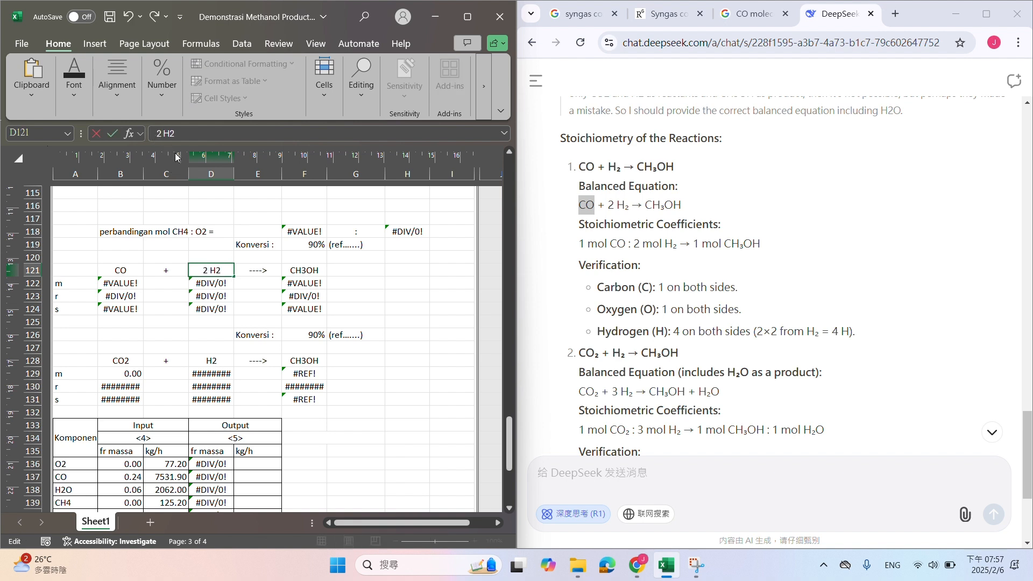
text(\)
key(Return)
Check the balanced CO₂ equation in the DeepSeek chat and add the coefficient 3 to H2 in D128
scroll(637, 298, down, 3)
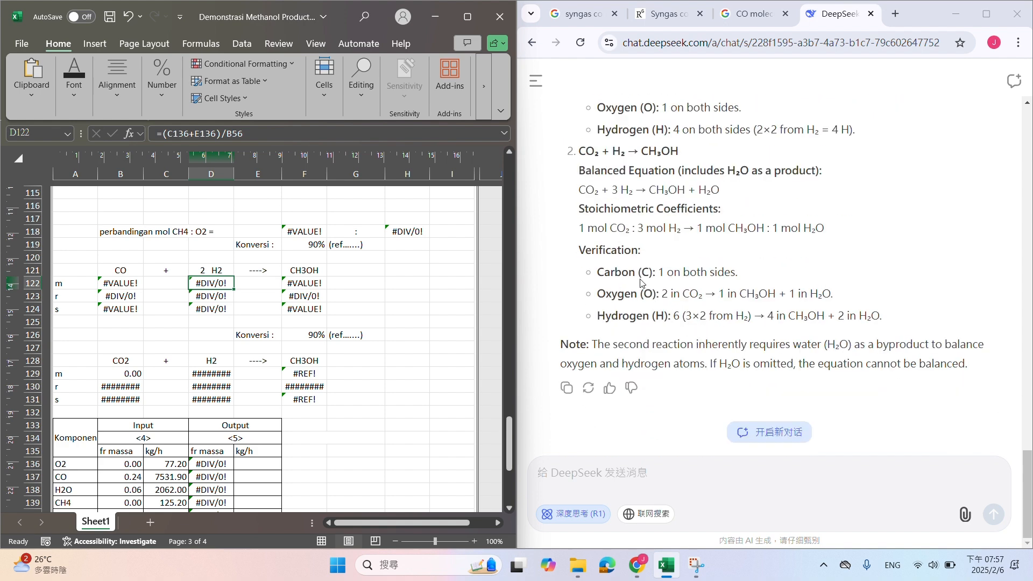
drag(579, 191, 716, 193)
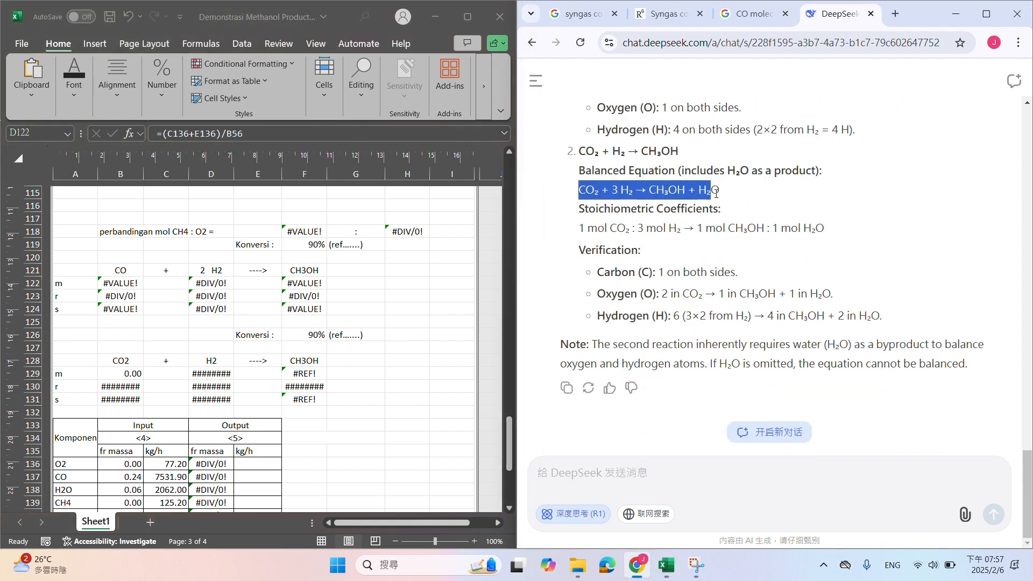
click(614, 189)
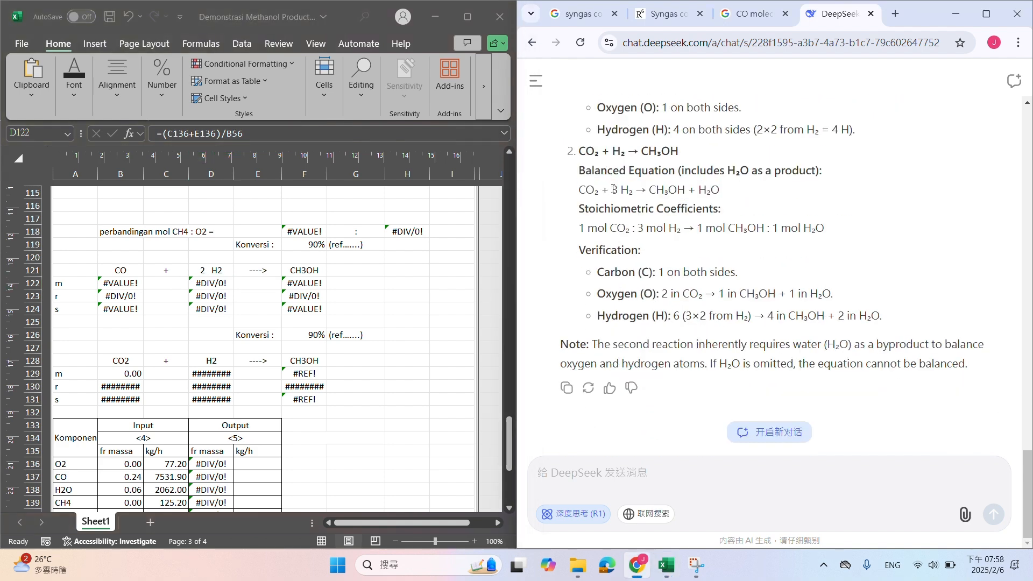
click(211, 360)
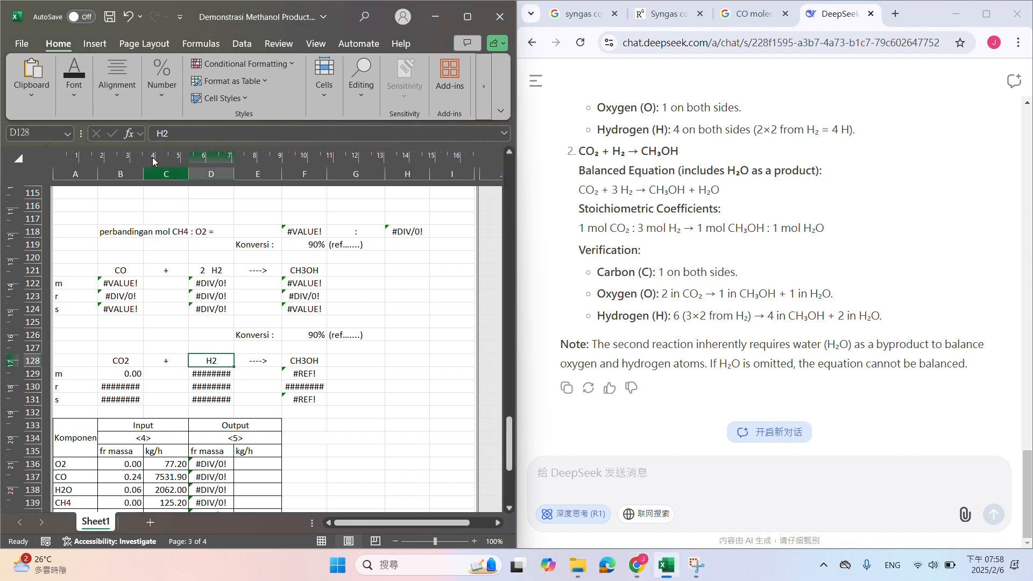
click(151, 133)
text(3)
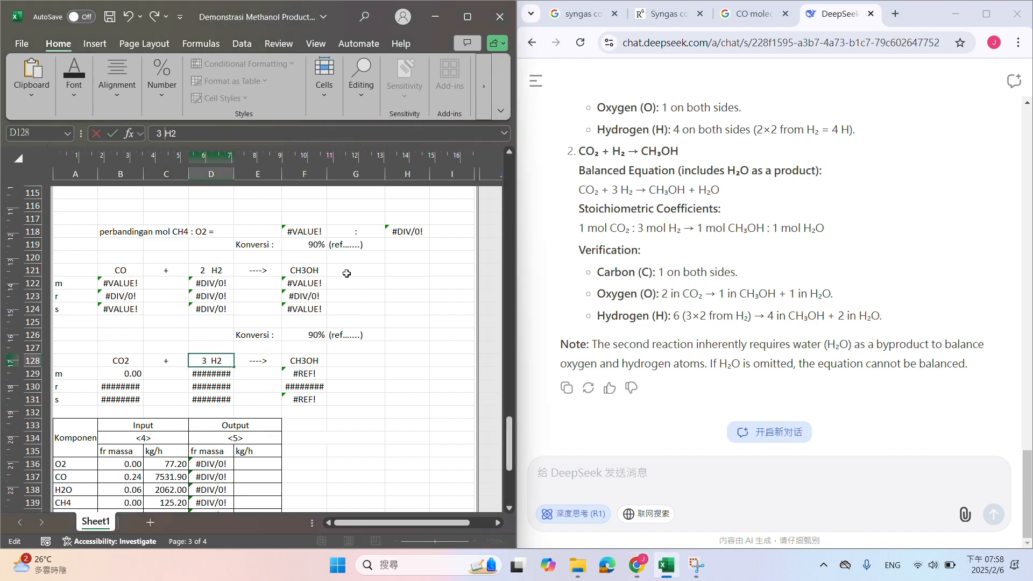
Add the water by-product to the CO2 reaction with + in G128 and H2O in H128
click(383, 360)
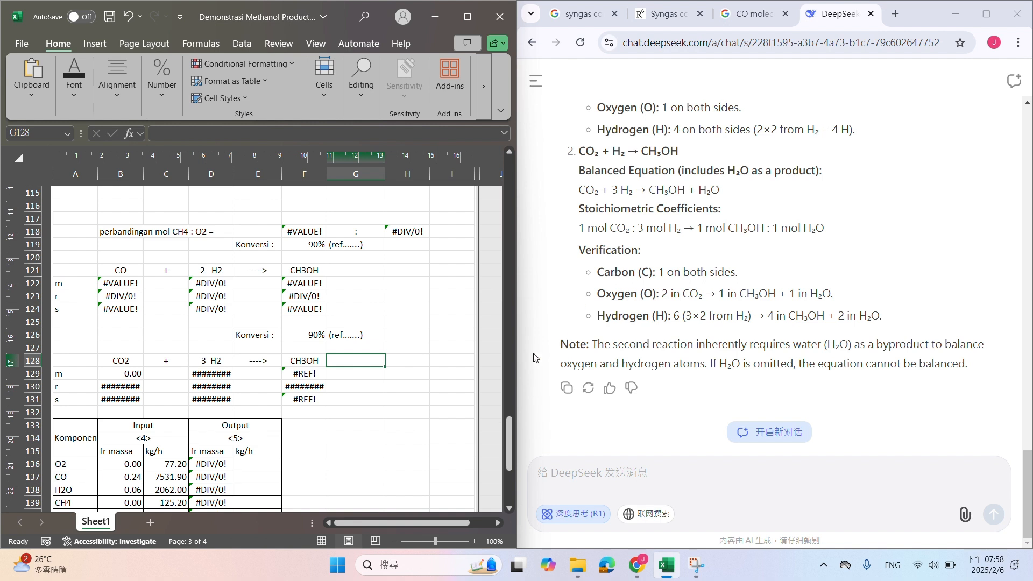
text(+)
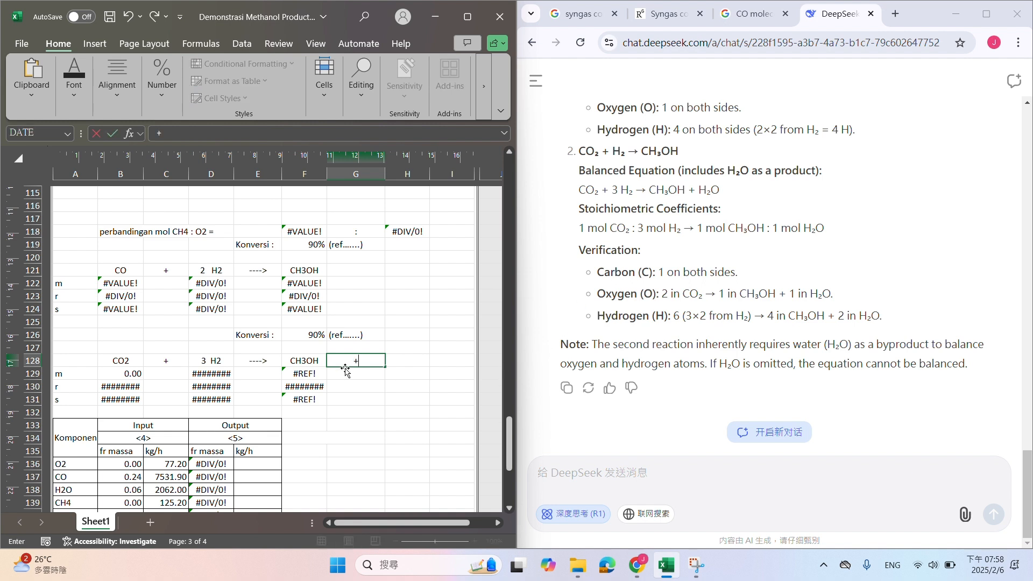
key(Tab)
text(H2)
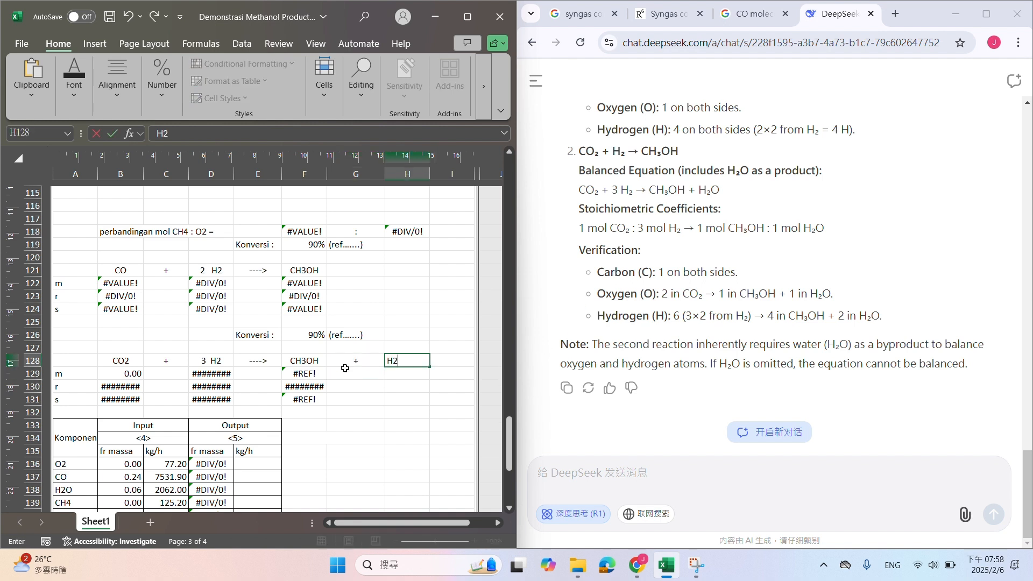
key(Return)
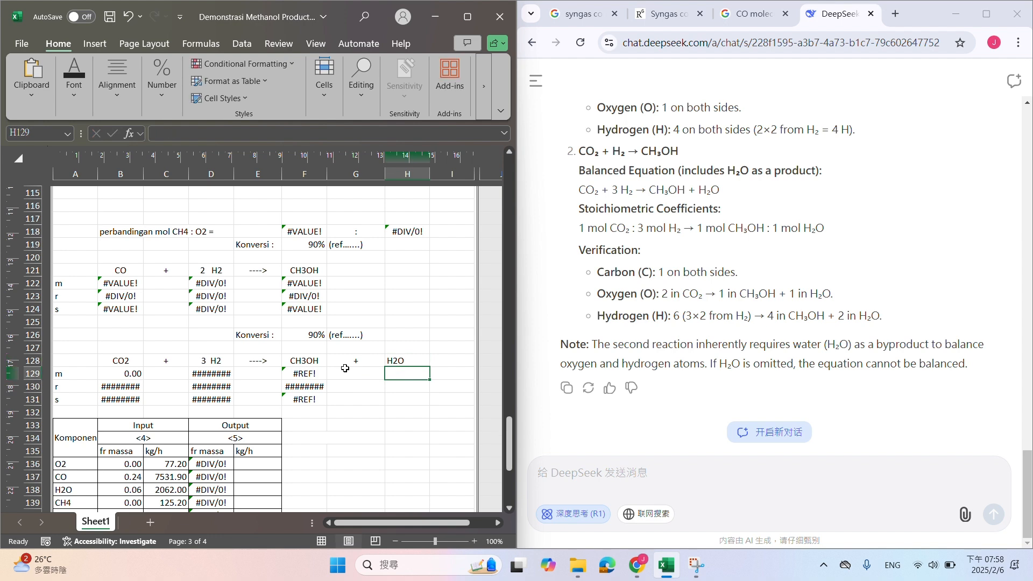
Delete rows 116 to 118, including the CH4 : O2 mole ratio line, from the Methanol Reactor section
click(305, 247)
scroll(302, 259, up, 3)
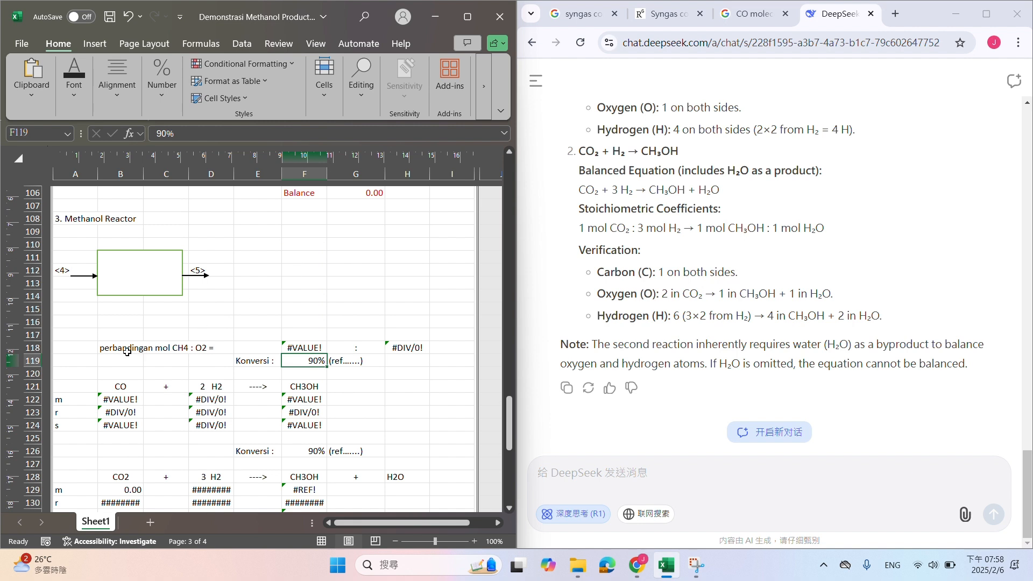
drag(127, 351, 406, 346)
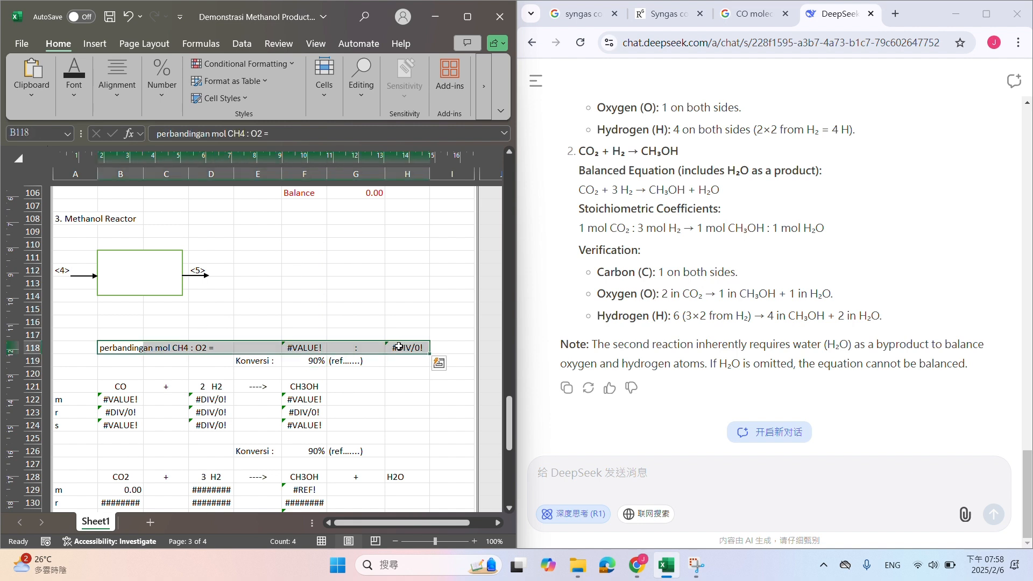
drag(34, 321, 35, 347)
right_click(34, 329)
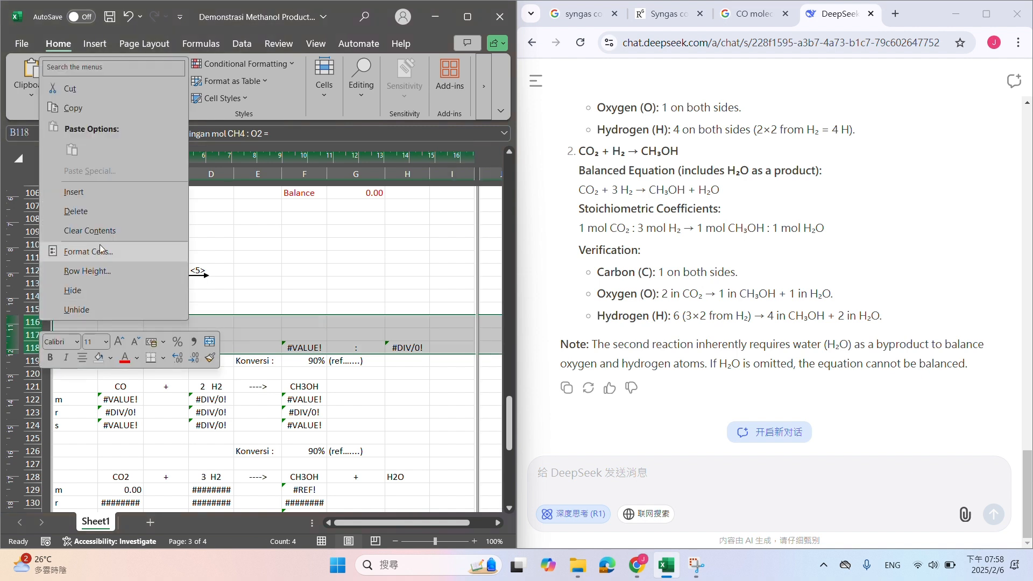
click(97, 215)
click(271, 241)
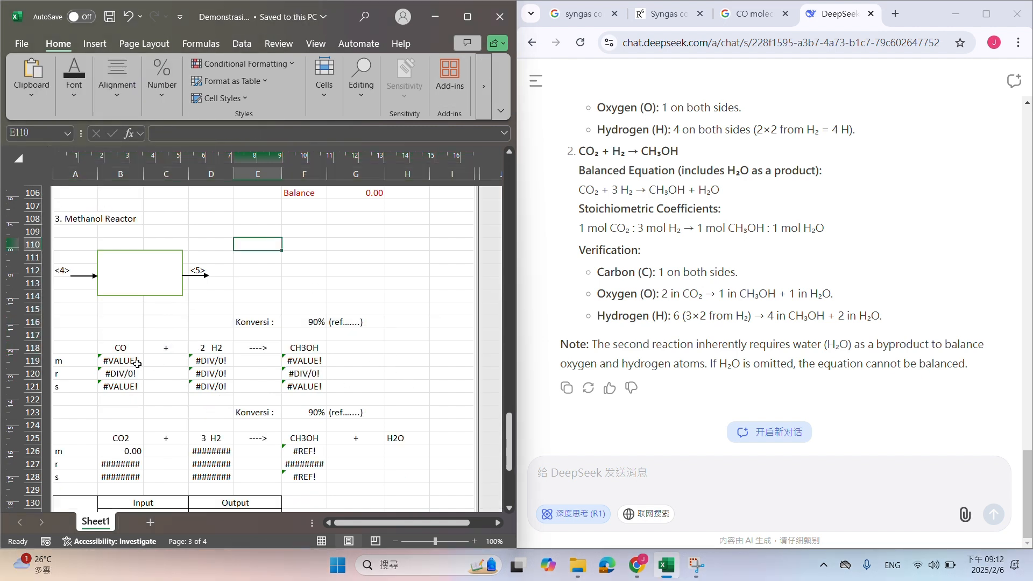
Replace the initial CO moles formula in B119 with =C134/B25, the stream <4> CO mass flow over its molecular weight
click(128, 362)
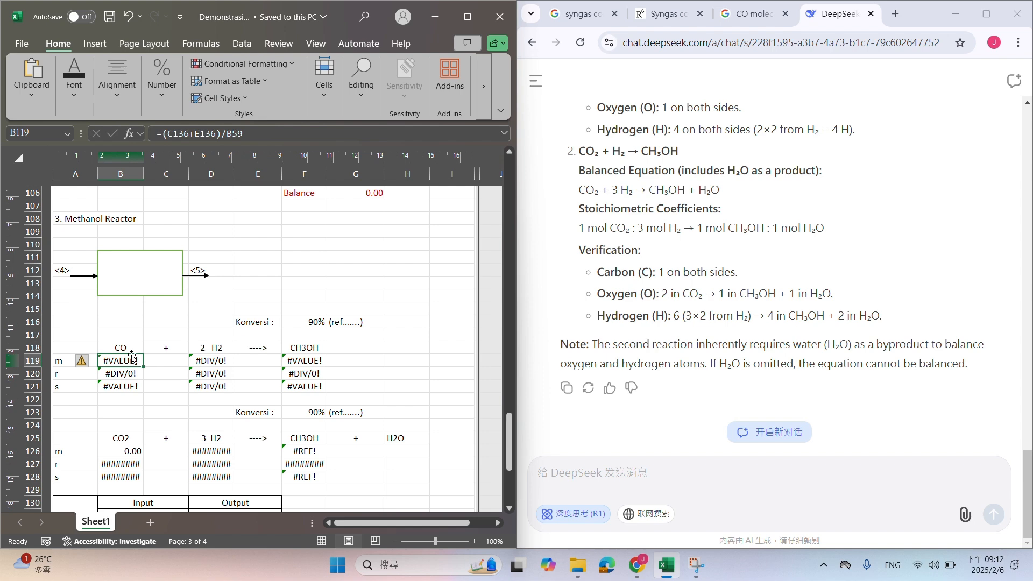
scroll(151, 333, down, 9)
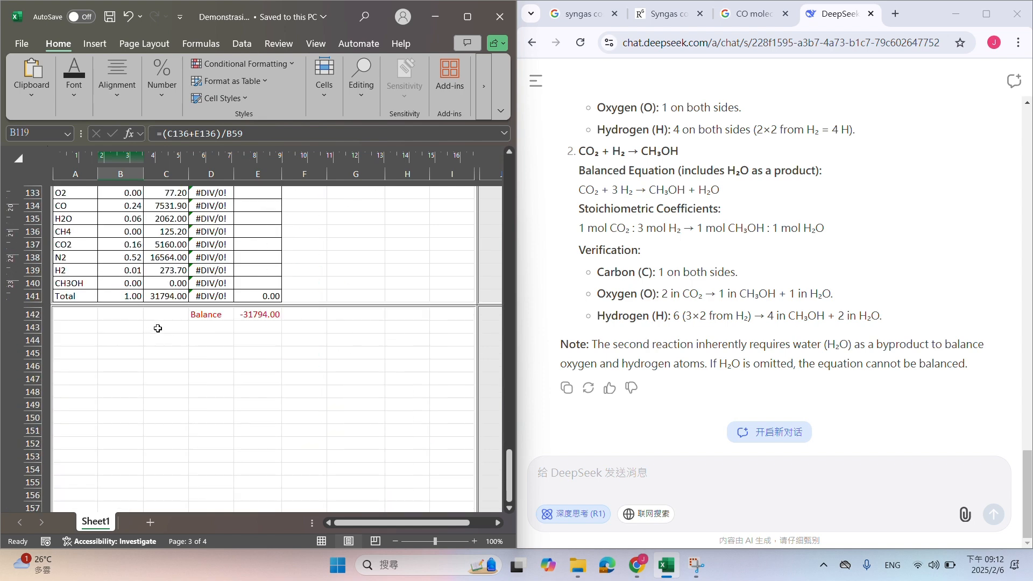
scroll(159, 328, up, 5)
scroll(188, 315, up, 15)
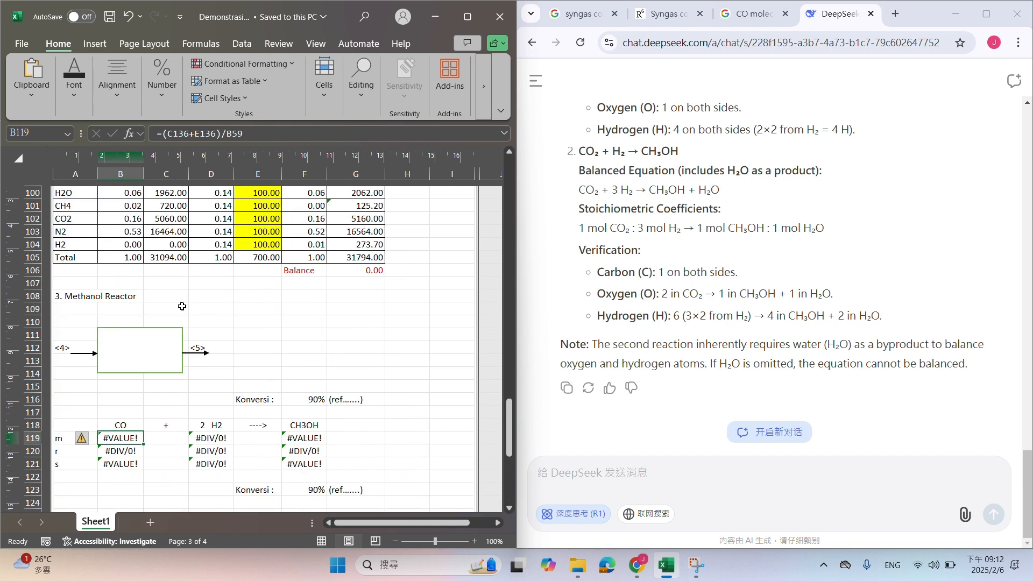
scroll(127, 263, down, 4)
scroll(127, 263, down, 6)
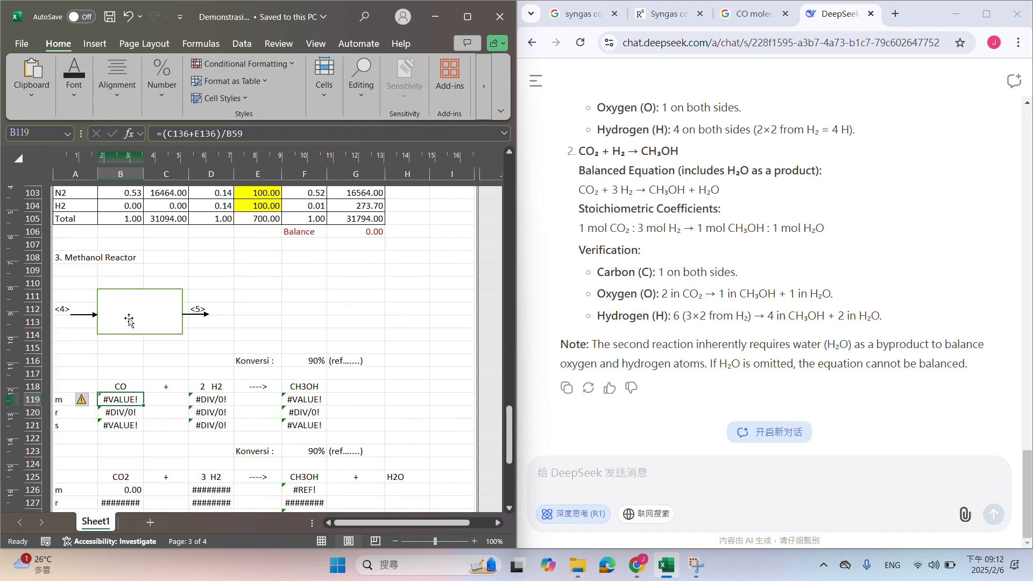
scroll(248, 168, down, 5)
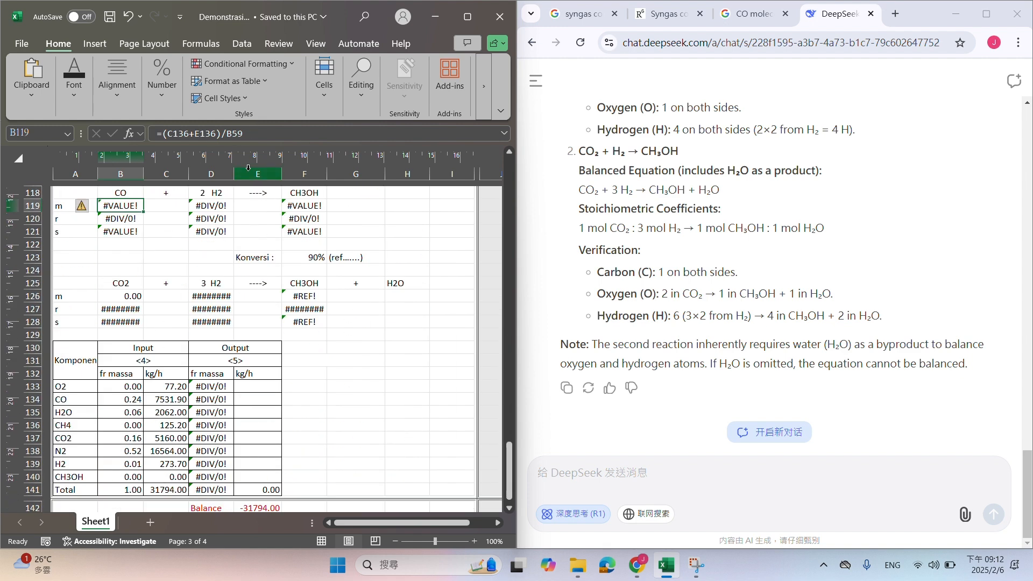
click(269, 132)
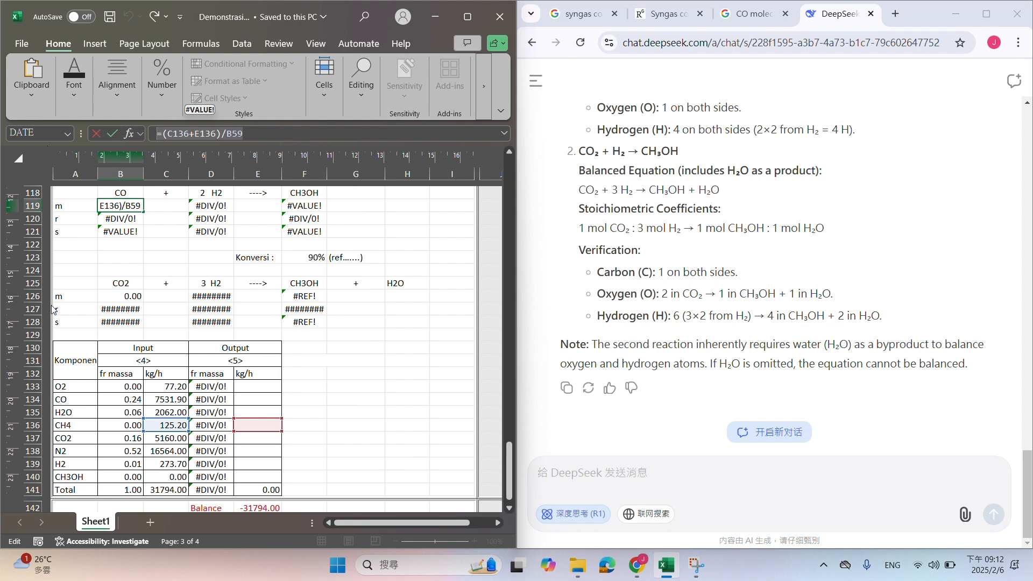
key(BackSpace)
click(164, 400)
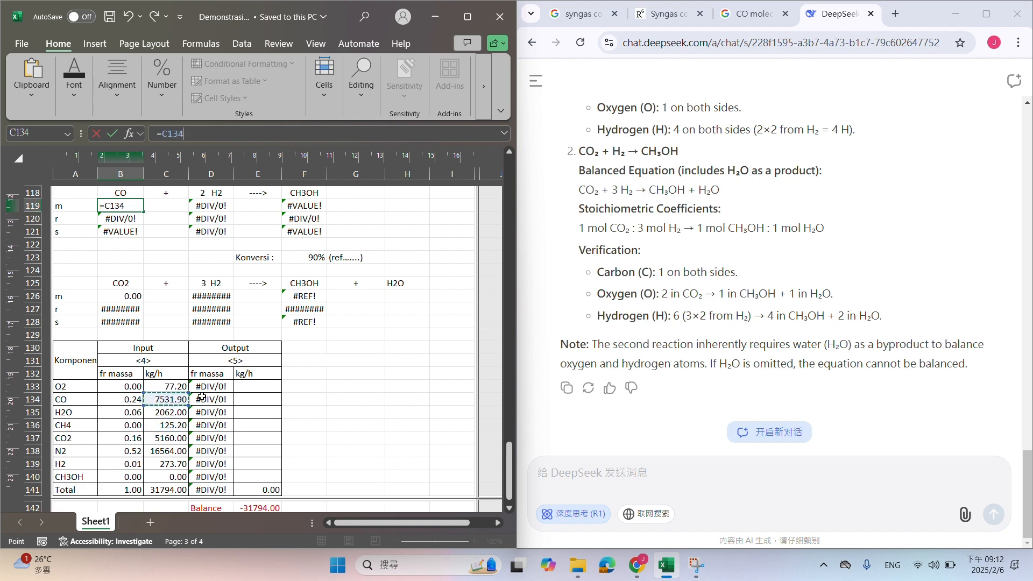
text(/)
scroll(155, 305, up, 20)
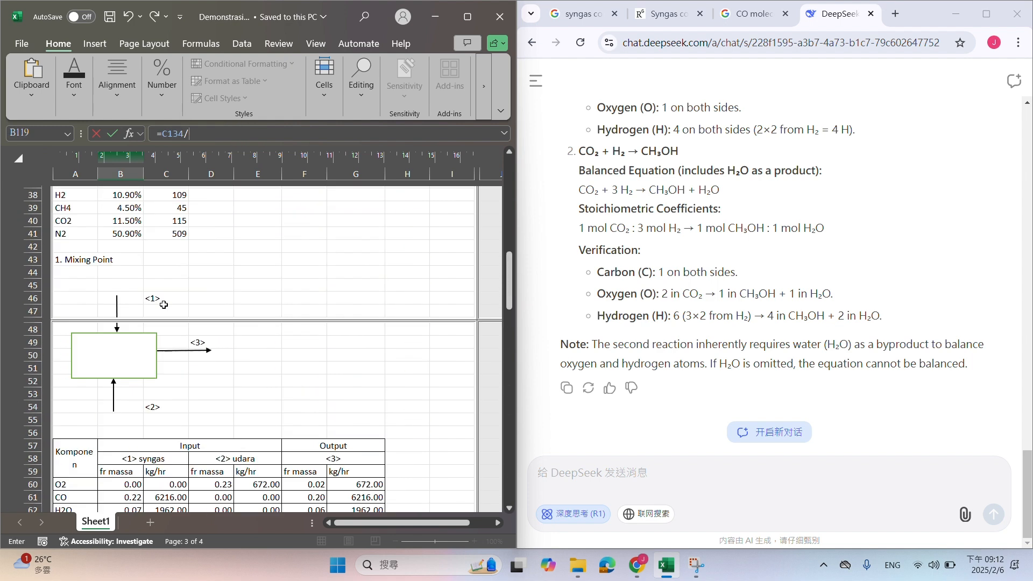
scroll(156, 305, up, 1)
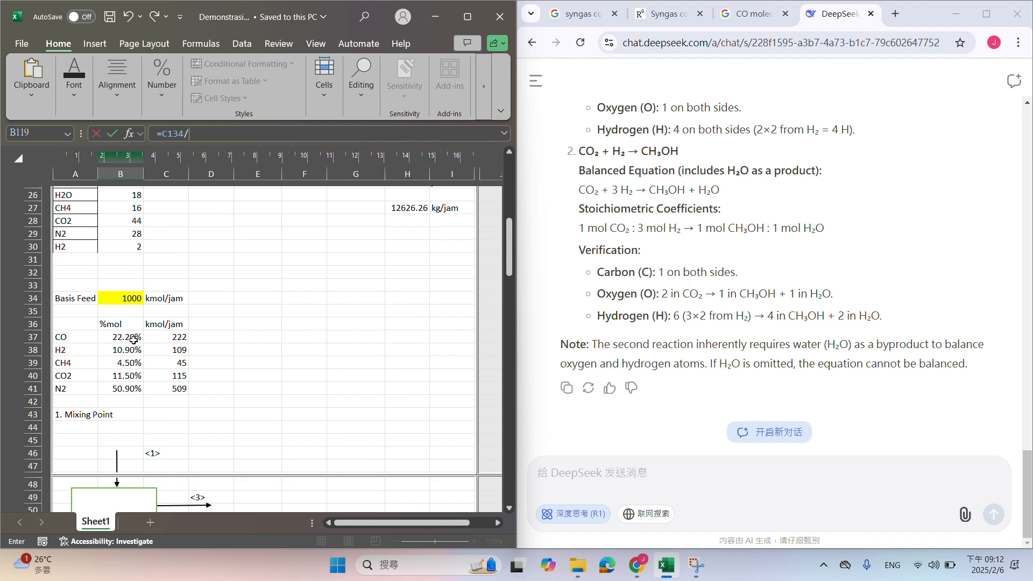
scroll(134, 337, up, 3)
click(109, 298)
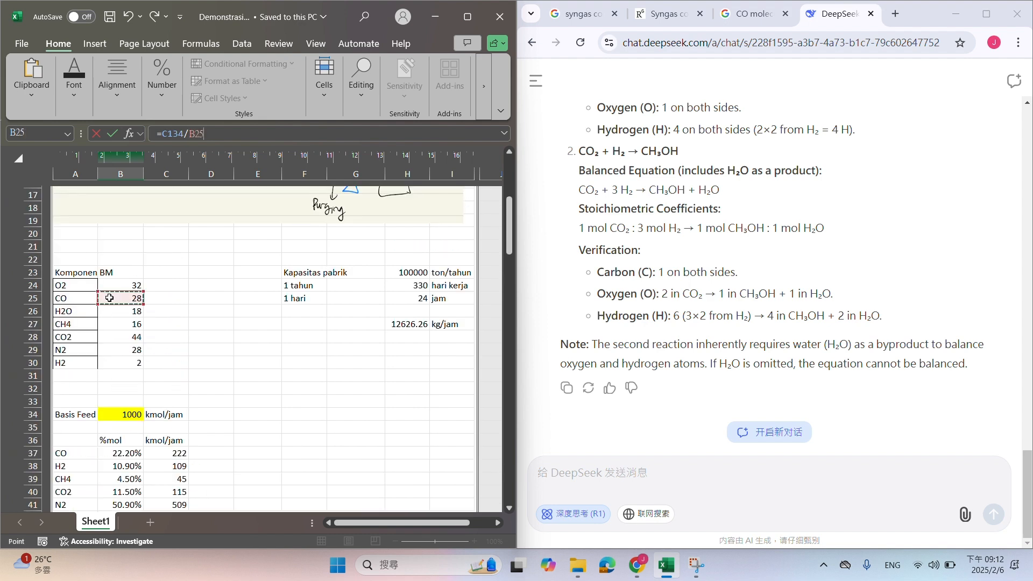
key(Return)
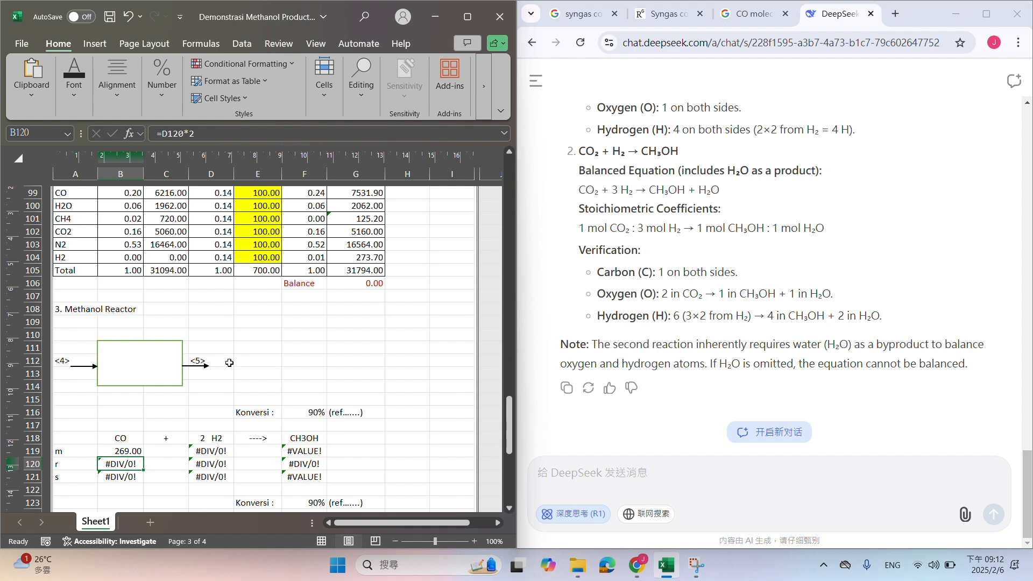
Replace the initial H2 moles formula in D119 with =C139/B30, the stream <4> H2 mass flow over its molecular weight
click(224, 452)
scroll(244, 435, down, 3)
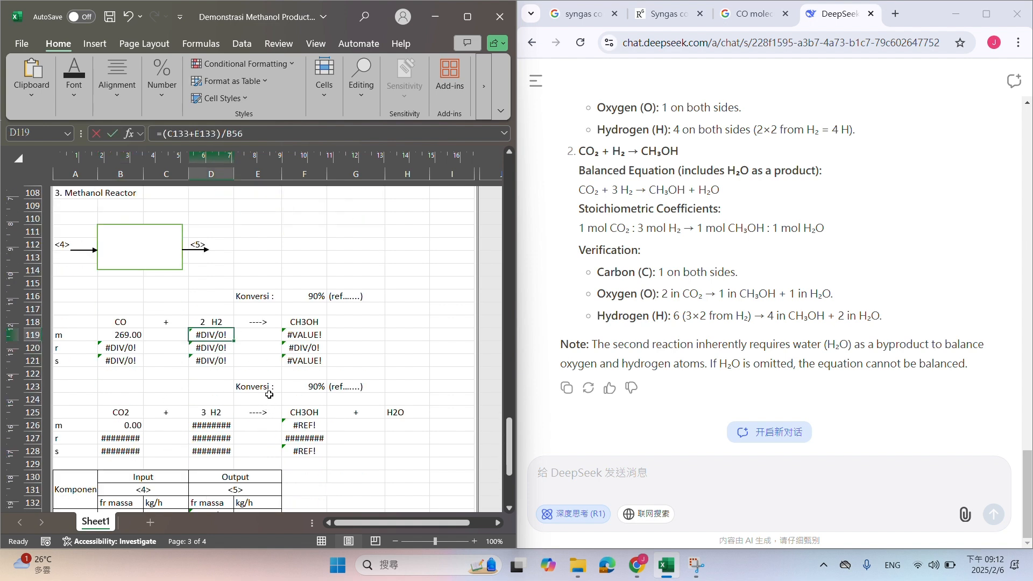
text(=)
scroll(269, 388, down, 2)
scroll(185, 455, down, 1)
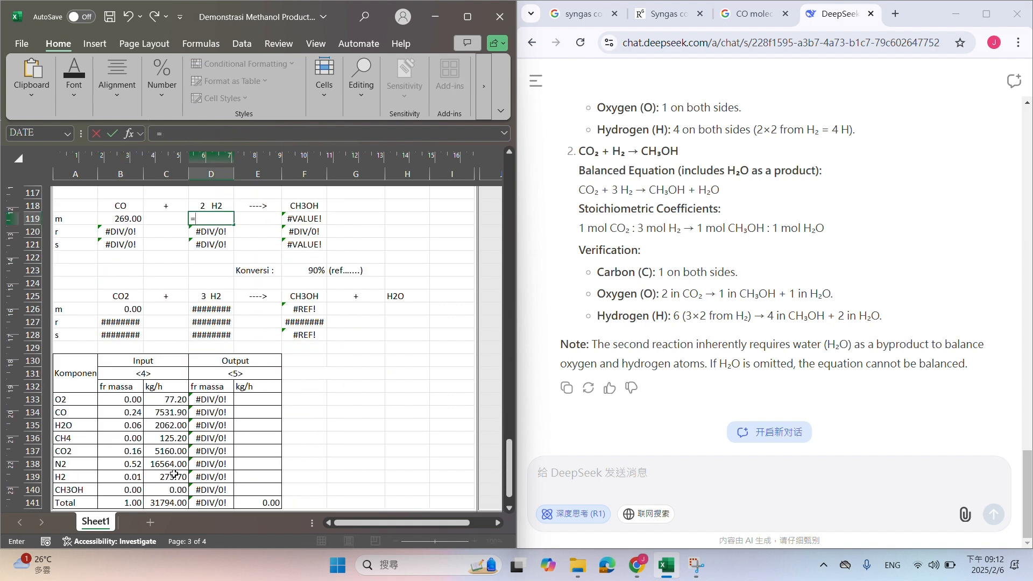
click(173, 474)
text(/)
scroll(210, 351, up, 20)
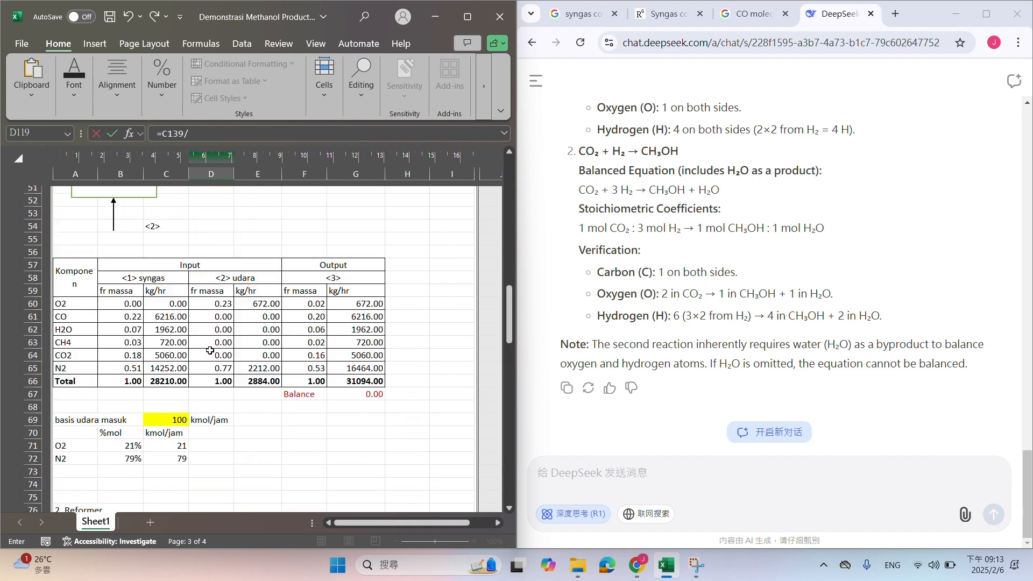
scroll(210, 350, up, 13)
click(121, 418)
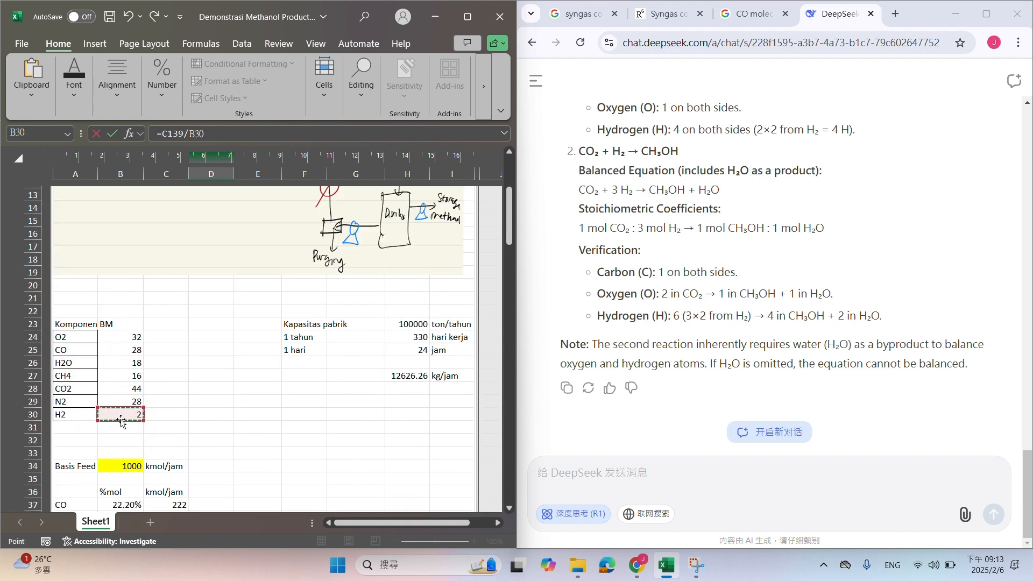
key(Return)
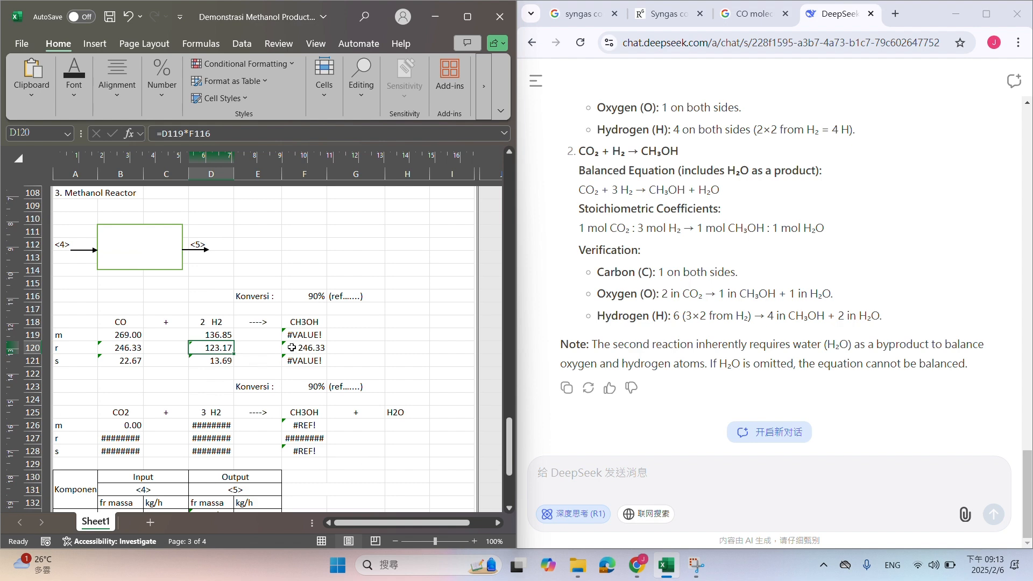
Replace the initial CH3OH moles formula in F119 with =C140/B31, the stream <4> CH3OH mass flow over its molecular weight cell
click(300, 337)
scroll(291, 339, down, 4)
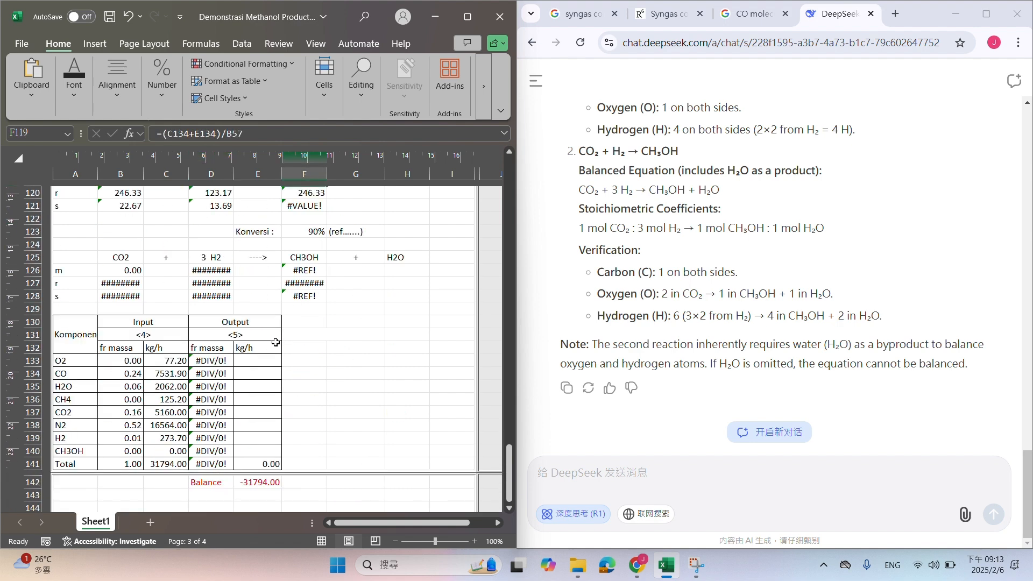
text(=)
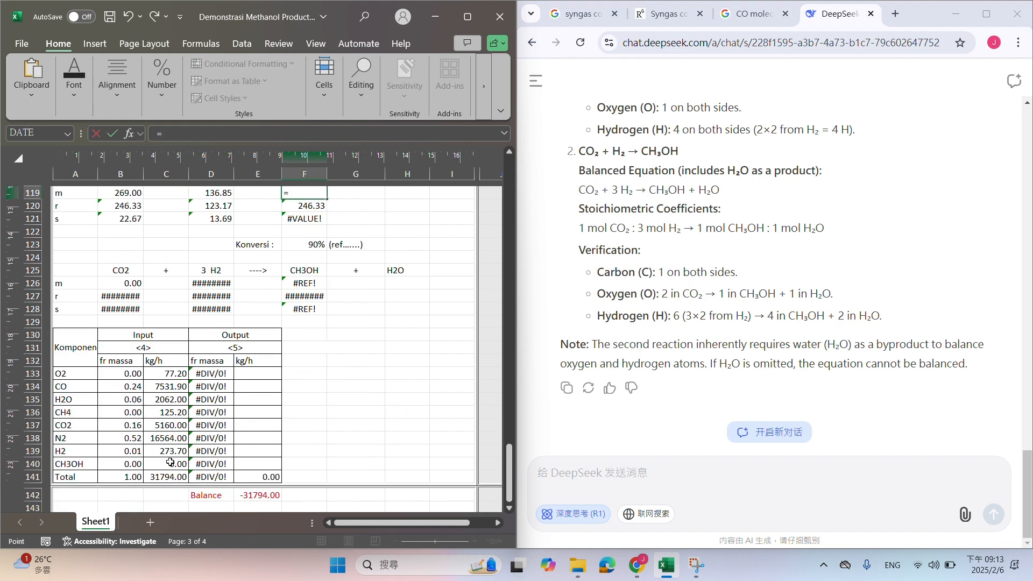
click(168, 461)
text(/)
scroll(194, 357, up, 2)
scroll(194, 358, up, 20)
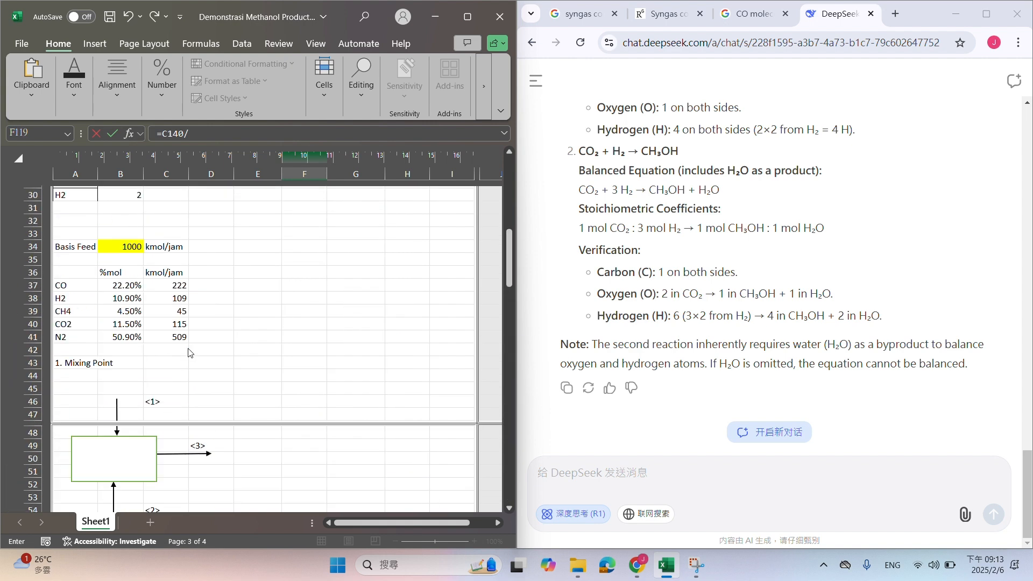
scroll(181, 364, down, 5)
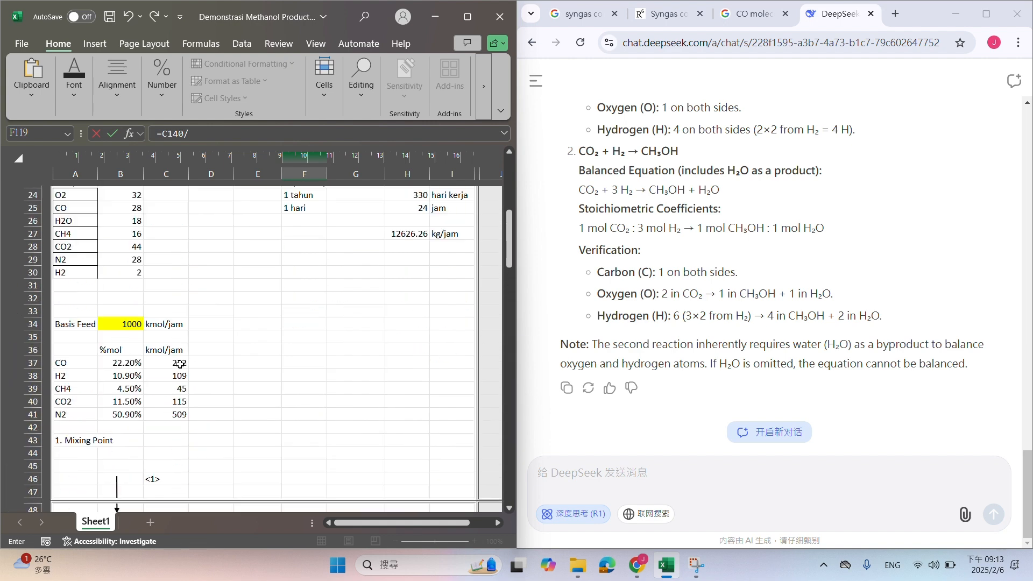
click(130, 284)
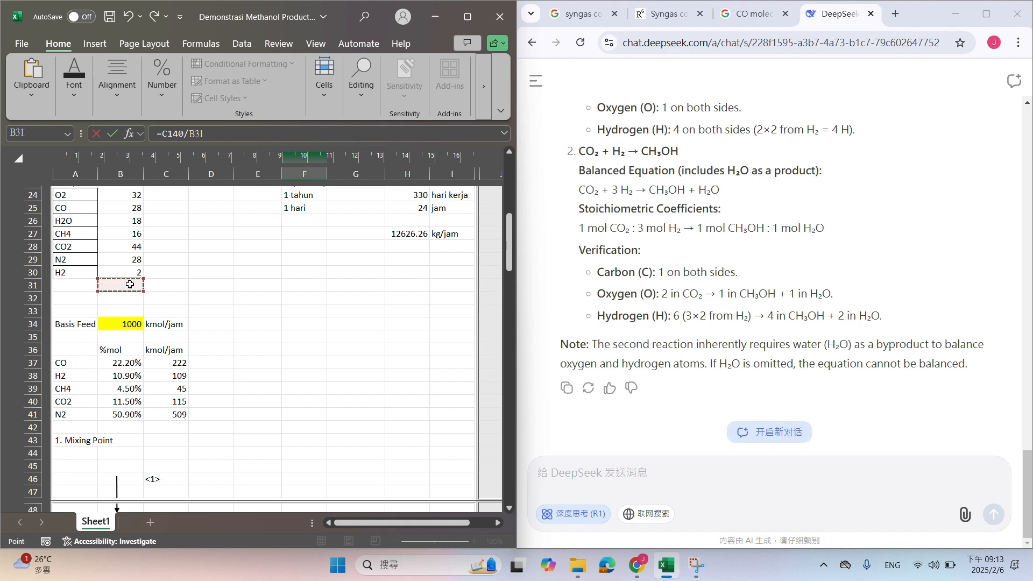
key(Return)
Add ch3oh as a new component label in A31, below H2 in the molecular weight list
scroll(130, 284, up, 20)
scroll(130, 284, up, 6)
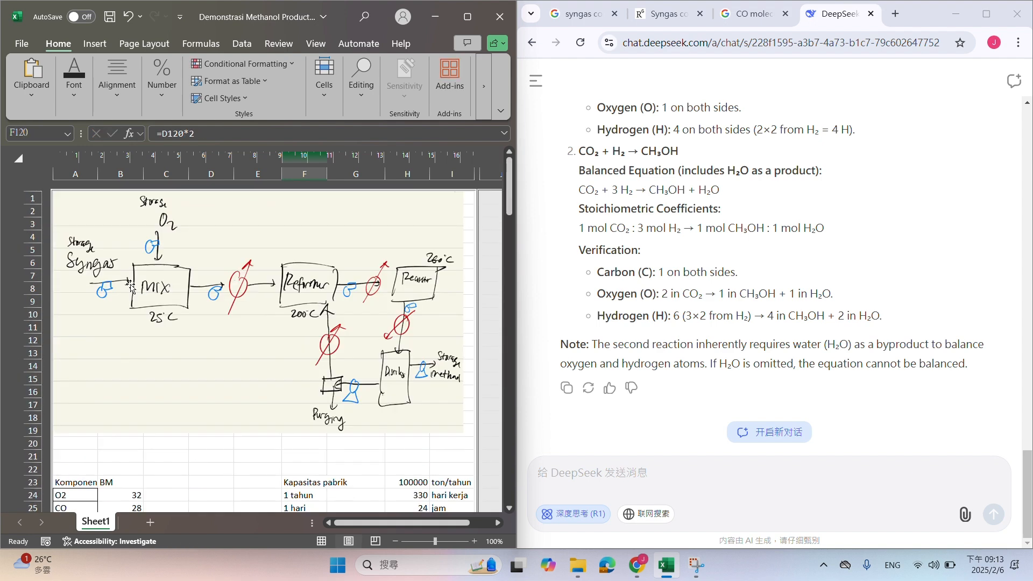
scroll(103, 365, down, 6)
click(77, 357)
text(ch3oh)
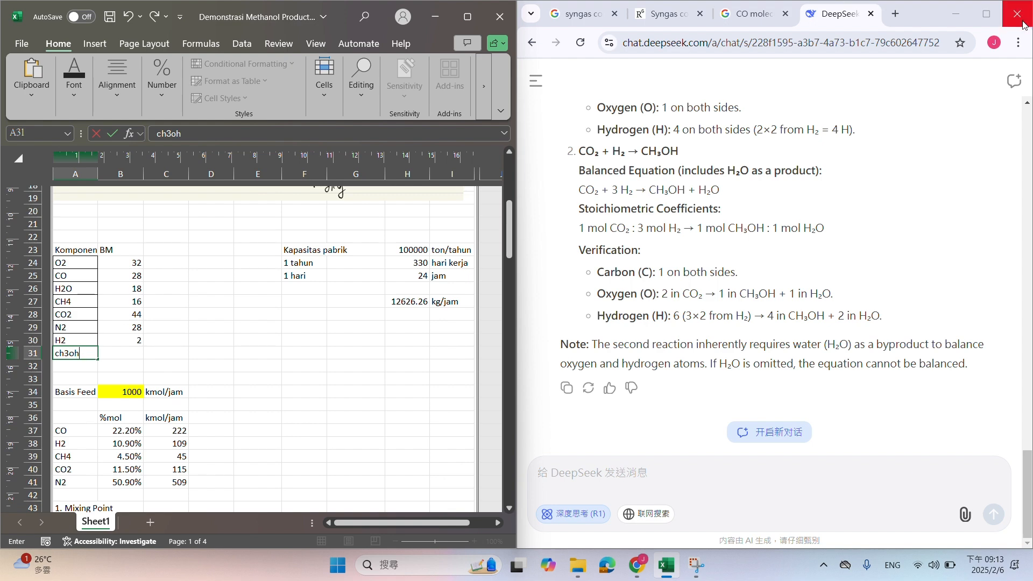
Search Google in a new Chrome tab for ch3oh molecular weight and enter 32 in B31 of the Excel sheet
click(897, 16)
text(ch3oh mole)
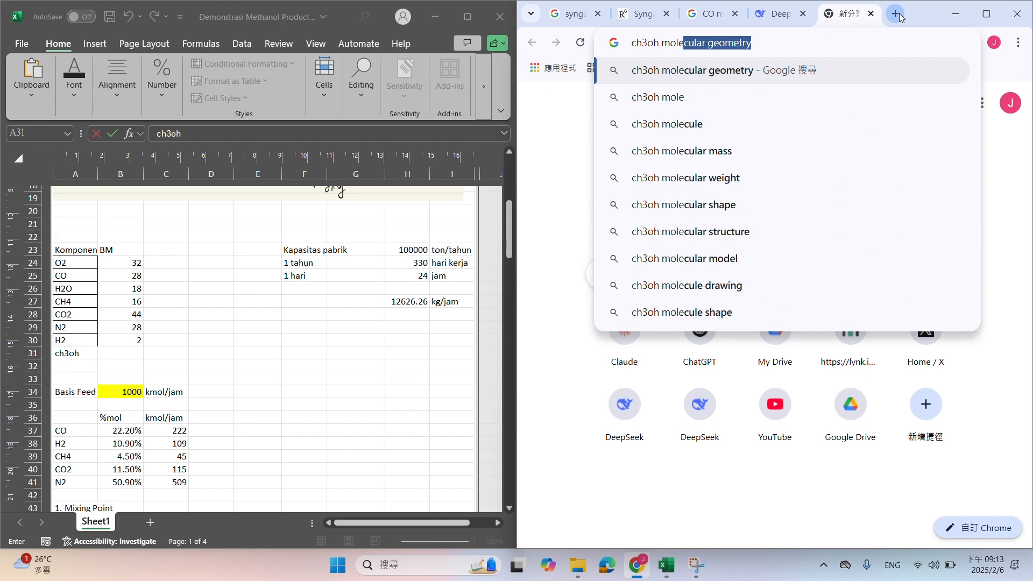
click(893, 172)
click(109, 350)
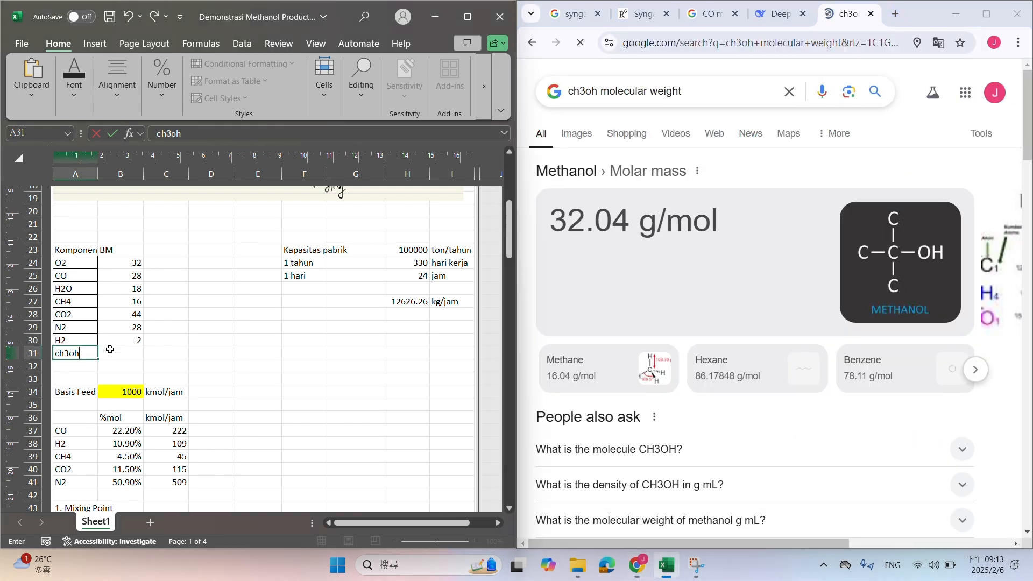
text(32)
key(Return)
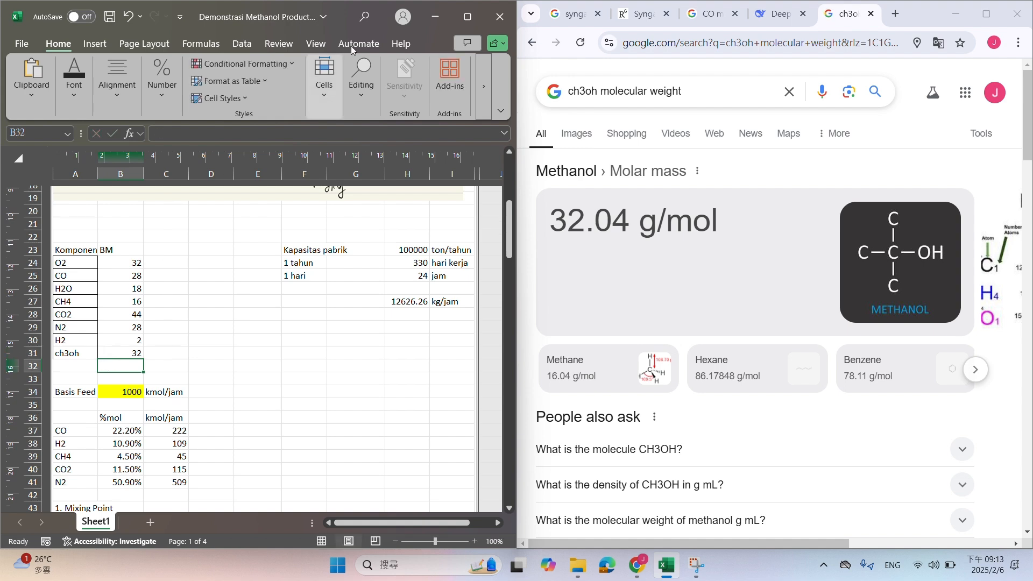
Maximize the Excel window and replace the initial CO2 moles formula in B126 with =C137/B28
drag(336, 20, 453, 224)
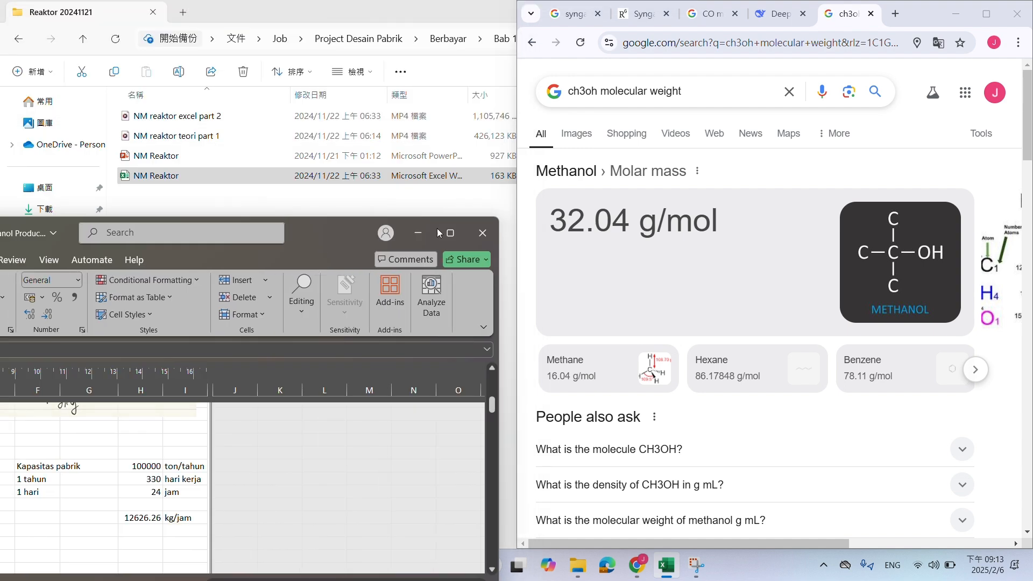
double_click(453, 224)
scroll(328, 353, down, 20)
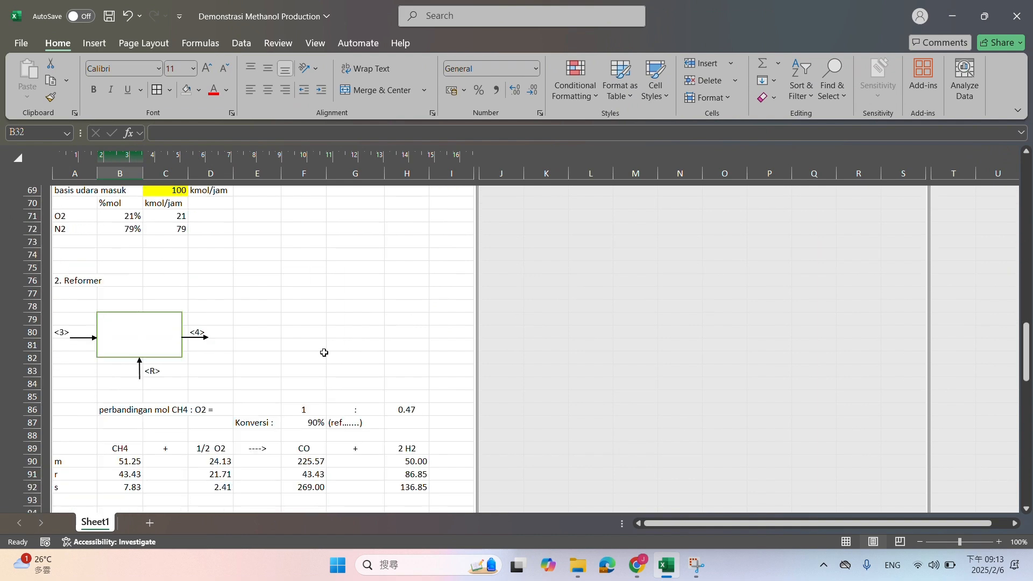
scroll(311, 356, up, 8)
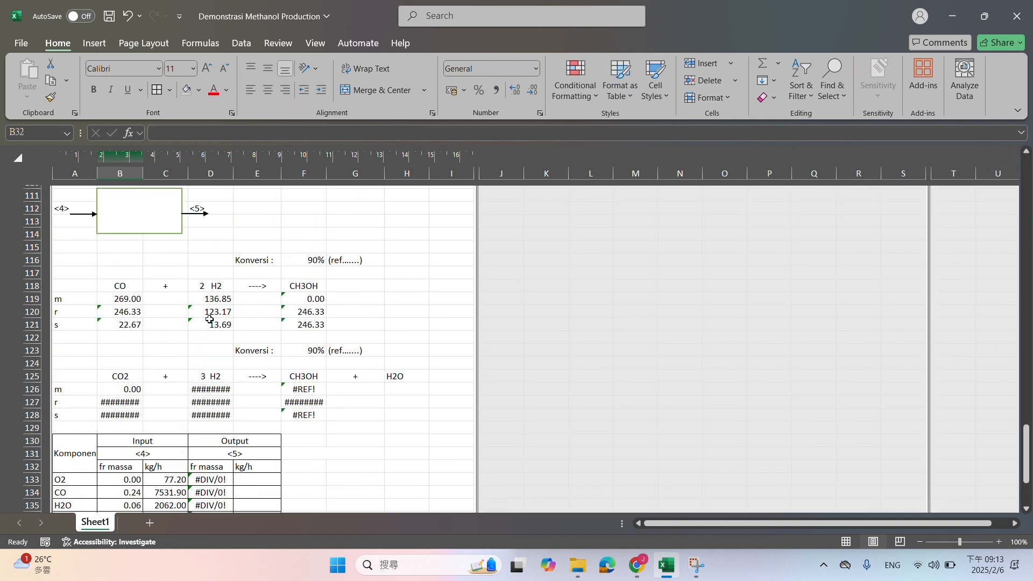
click(114, 387)
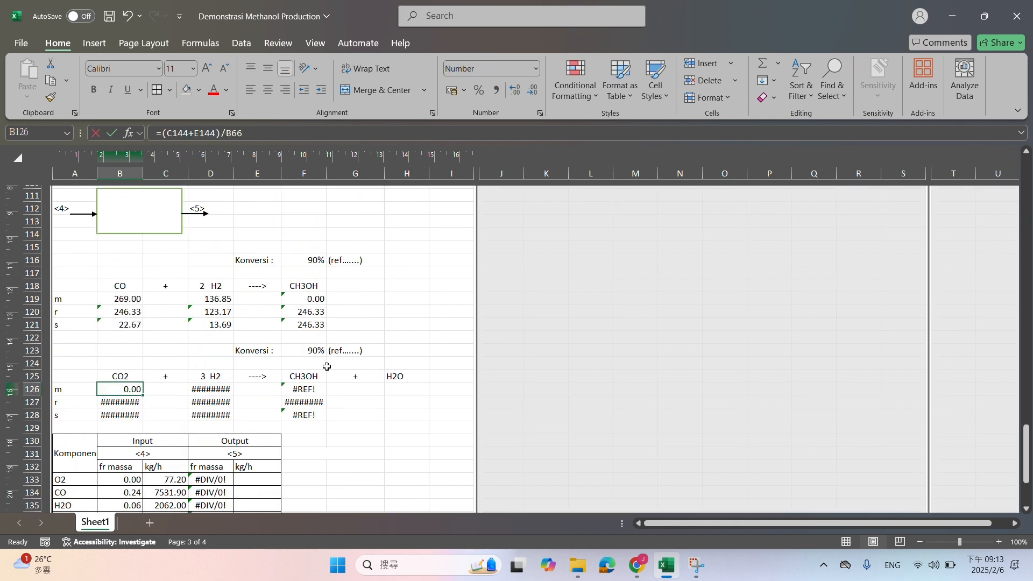
text(=)
scroll(325, 366, down, 5)
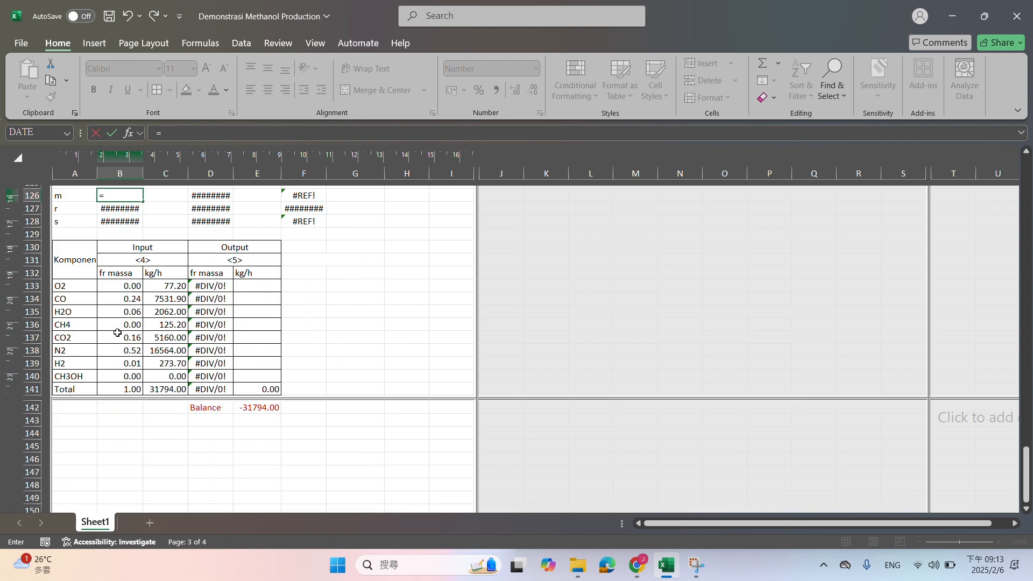
click(160, 340)
text(/)
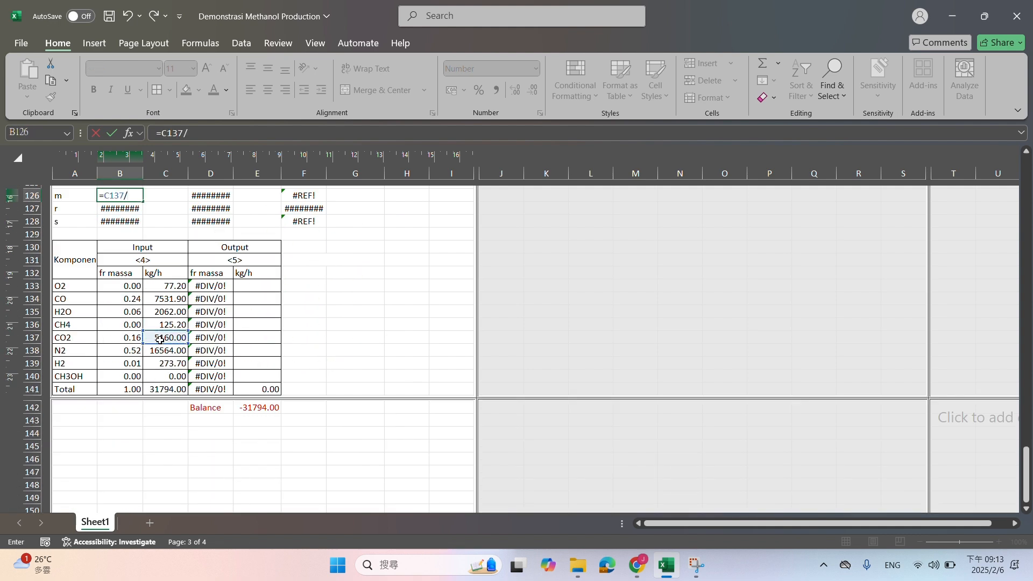
scroll(159, 339, up, 20)
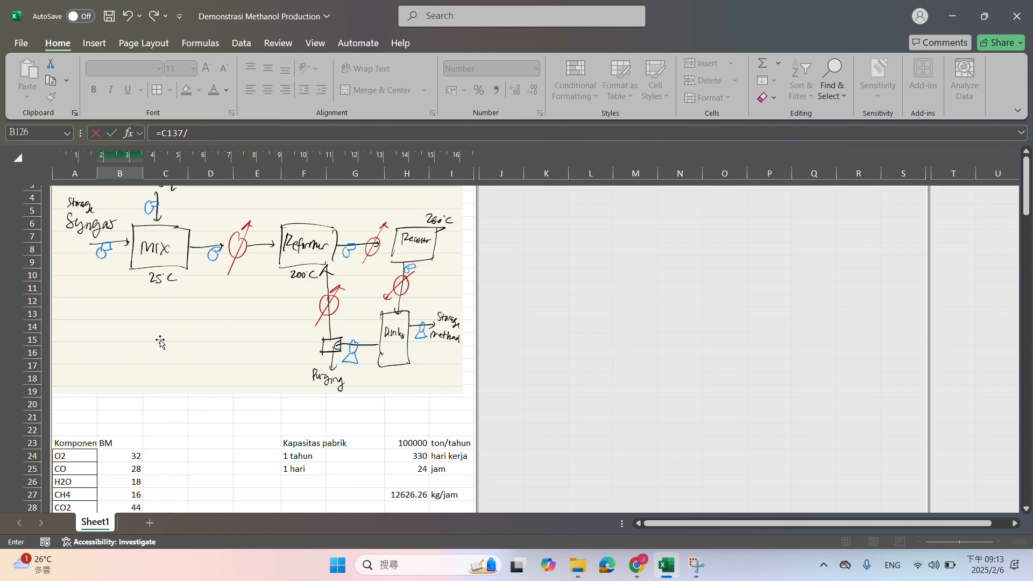
scroll(133, 327, down, 4)
click(128, 313)
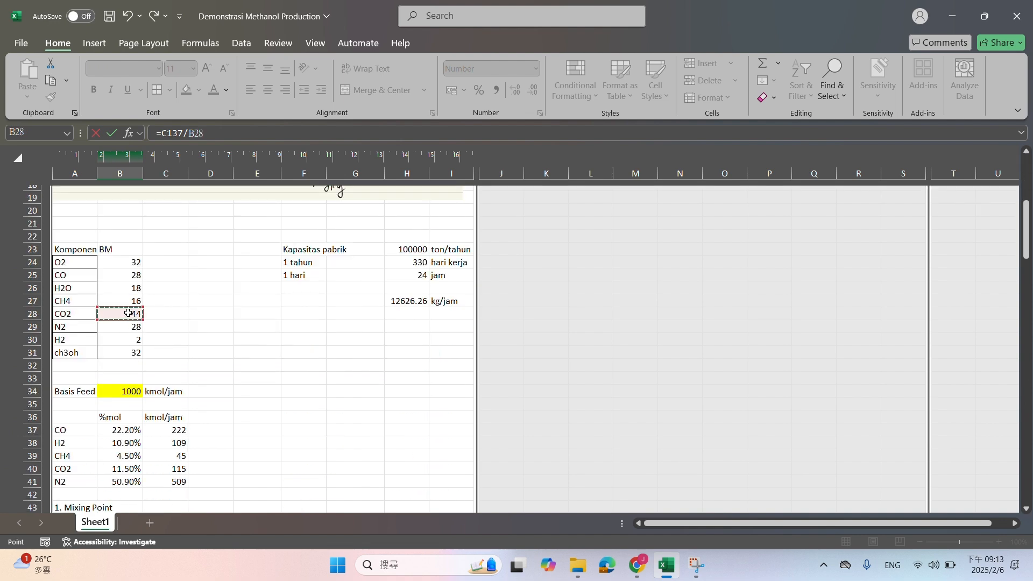
key(Return)
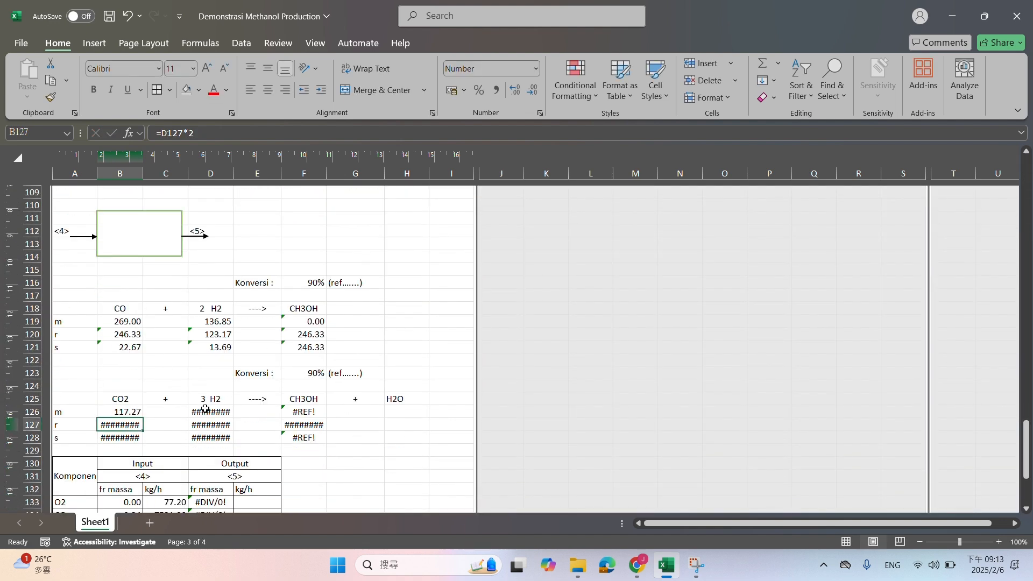
Replace the initial H2 moles formula of the CO2 reaction in D126 with =D121, the H2 left from the first reaction
click(207, 412)
scroll(233, 385, down, 2)
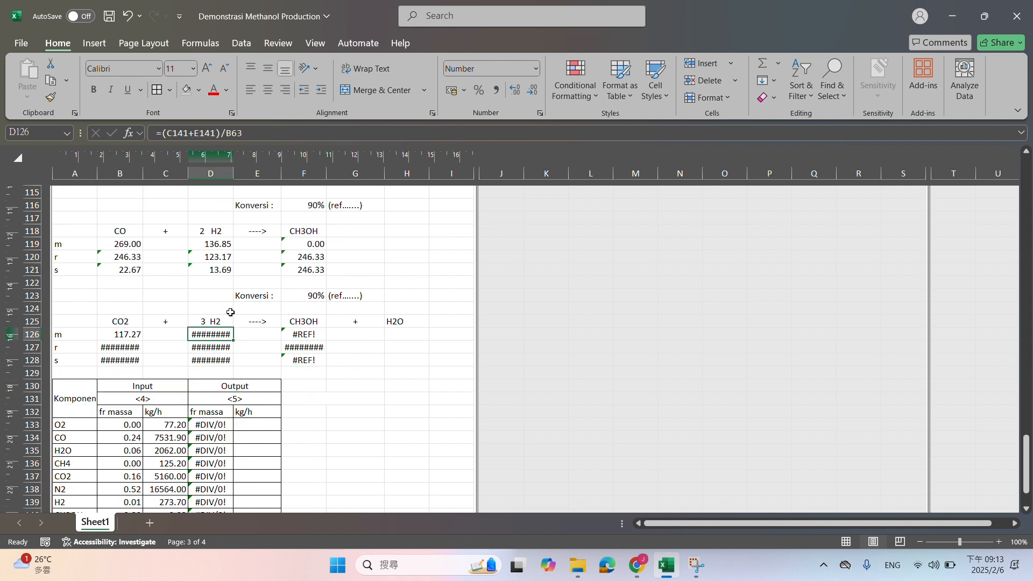
drag(218, 232, 219, 269)
click(205, 334)
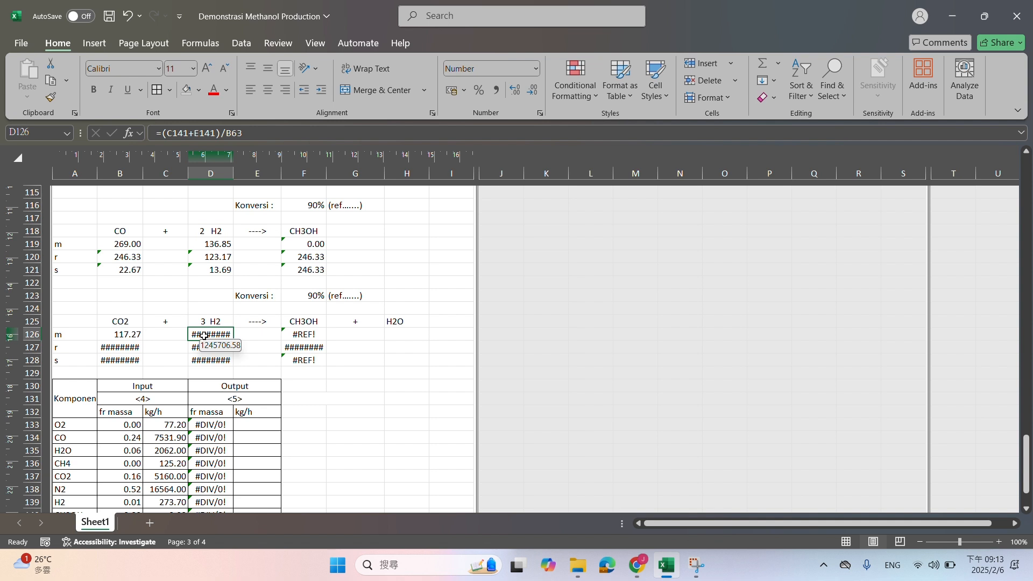
text(=)
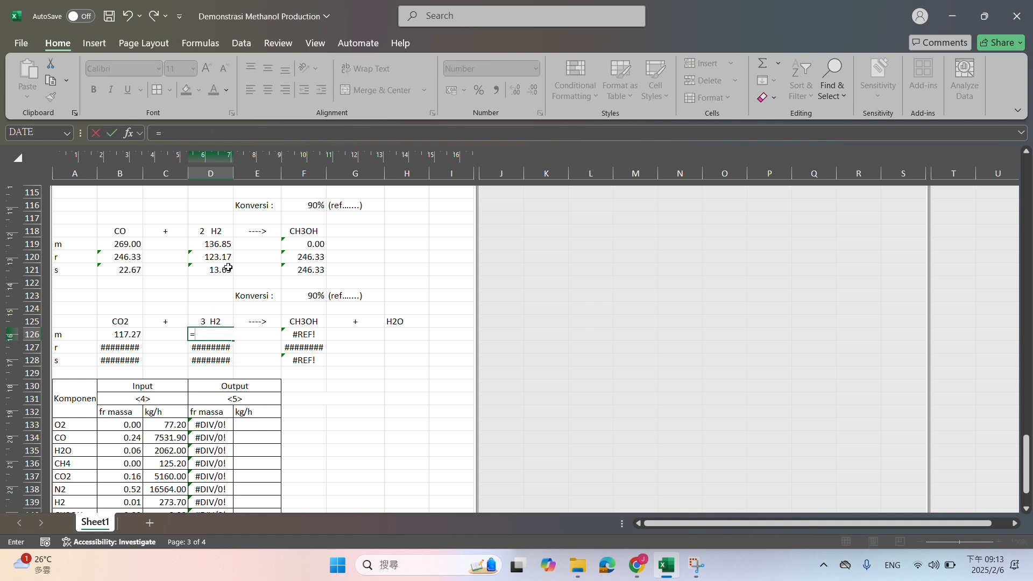
click(227, 269)
key(Return)
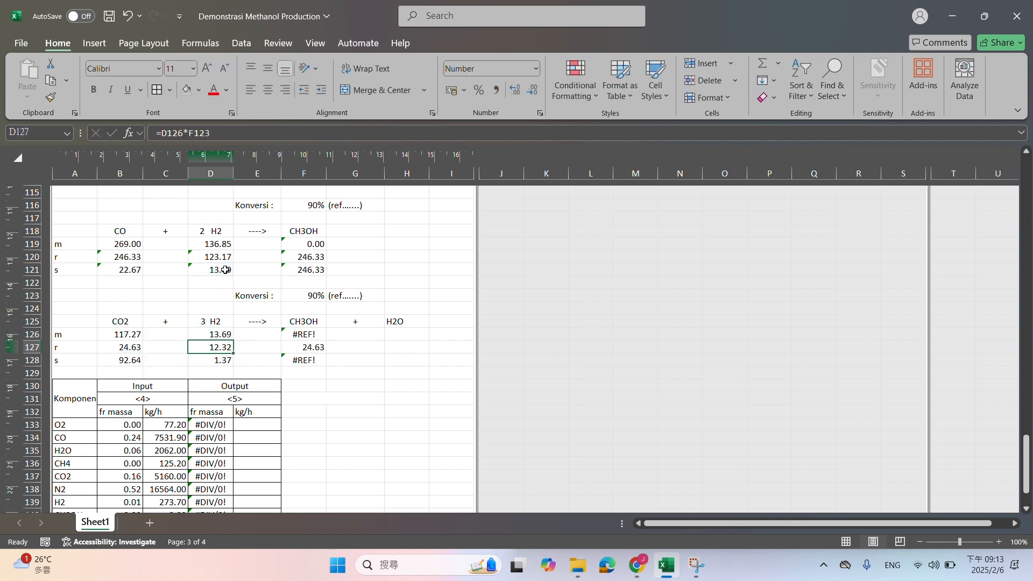
Replace the initial CH3OH moles formula of the CO2 reaction in F126 with =F121
click(310, 335)
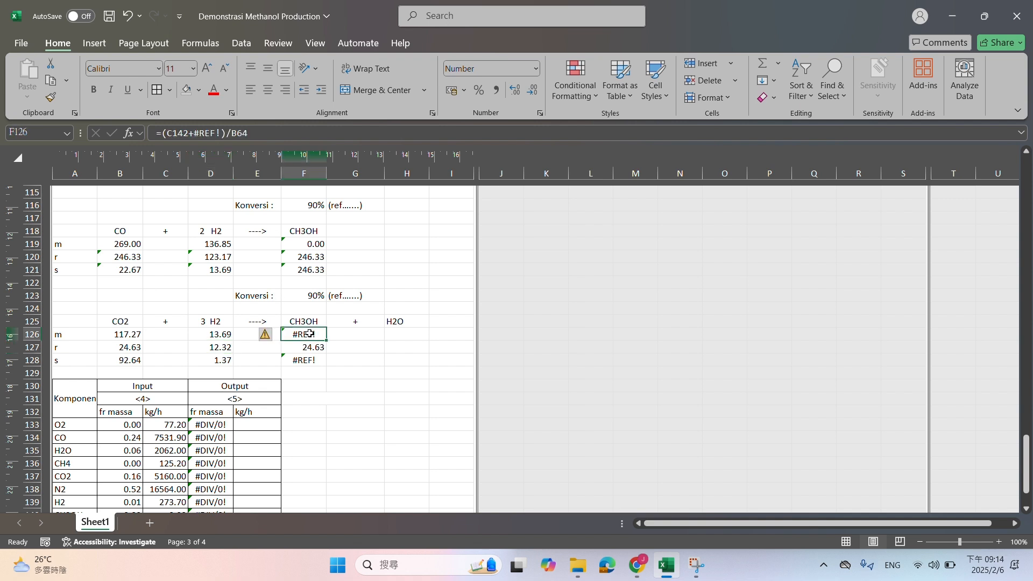
text(=)
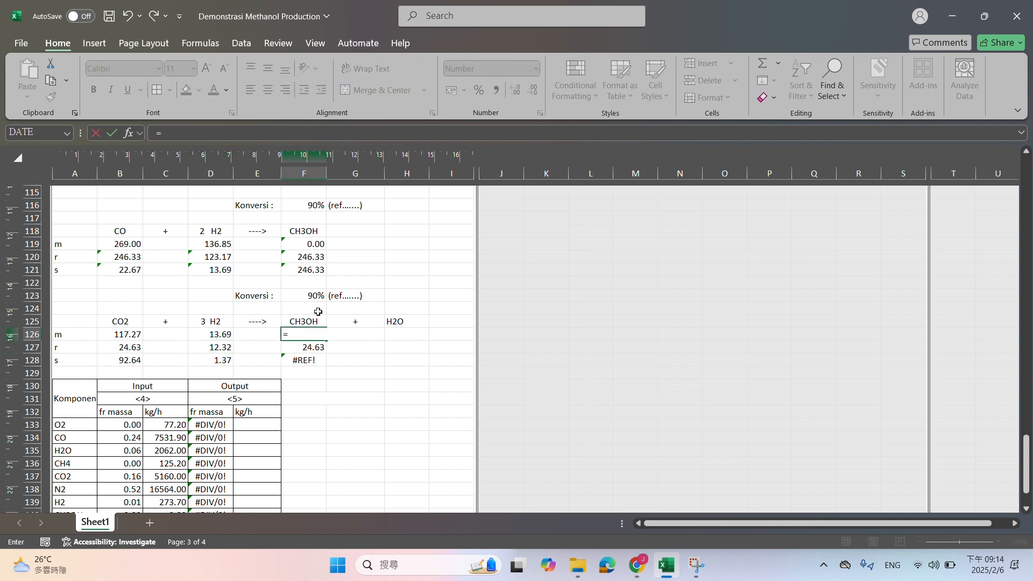
click(321, 270)
key(Return)
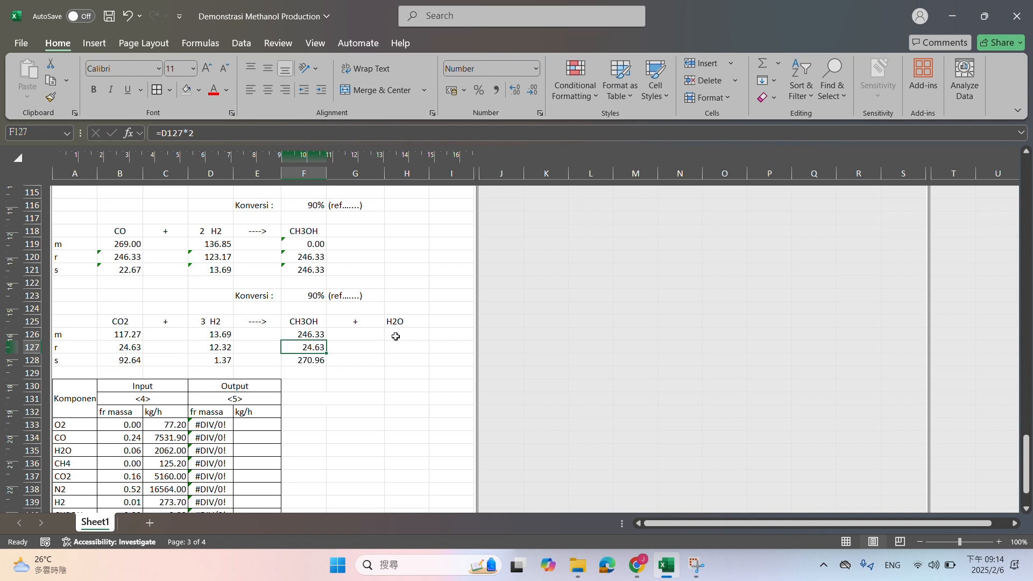
Enter the initial H2O moles in H126 as =C135/B26, the stream <4> H2O mass flow over its molecular weight
click(403, 336)
text(=)
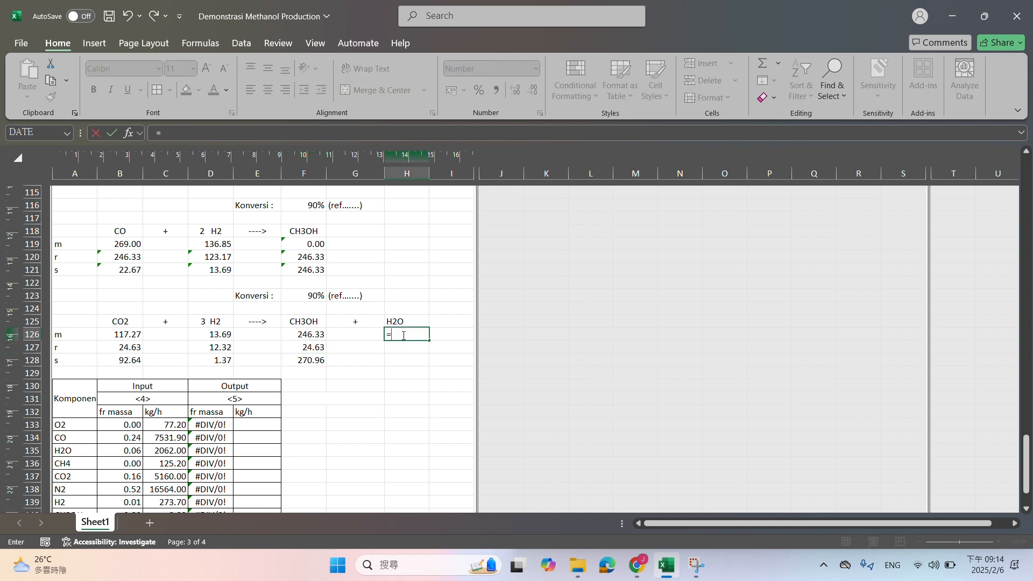
scroll(182, 332, down, 3)
click(167, 333)
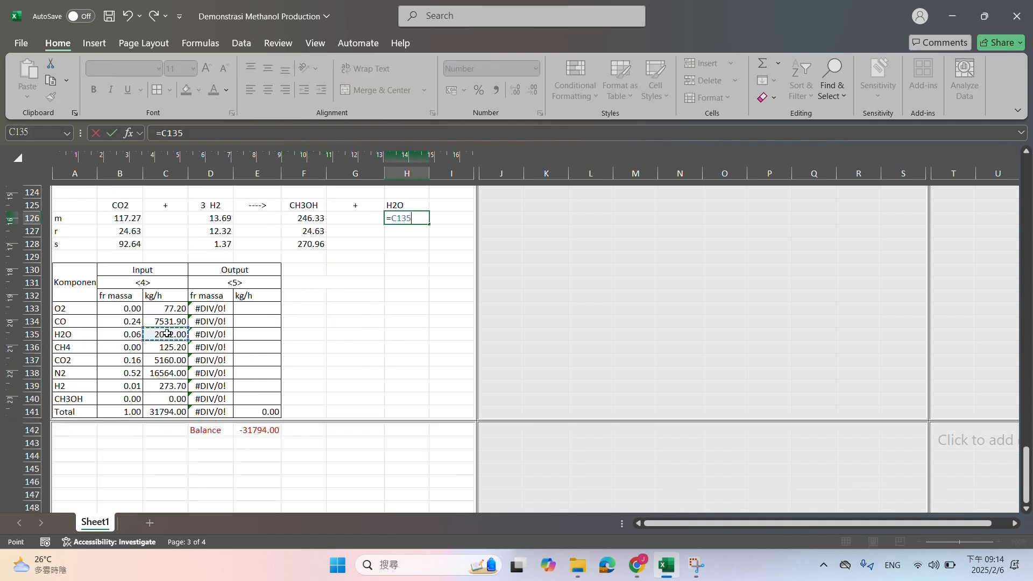
text(/)
scroll(167, 334, up, 16)
scroll(166, 335, up, 20)
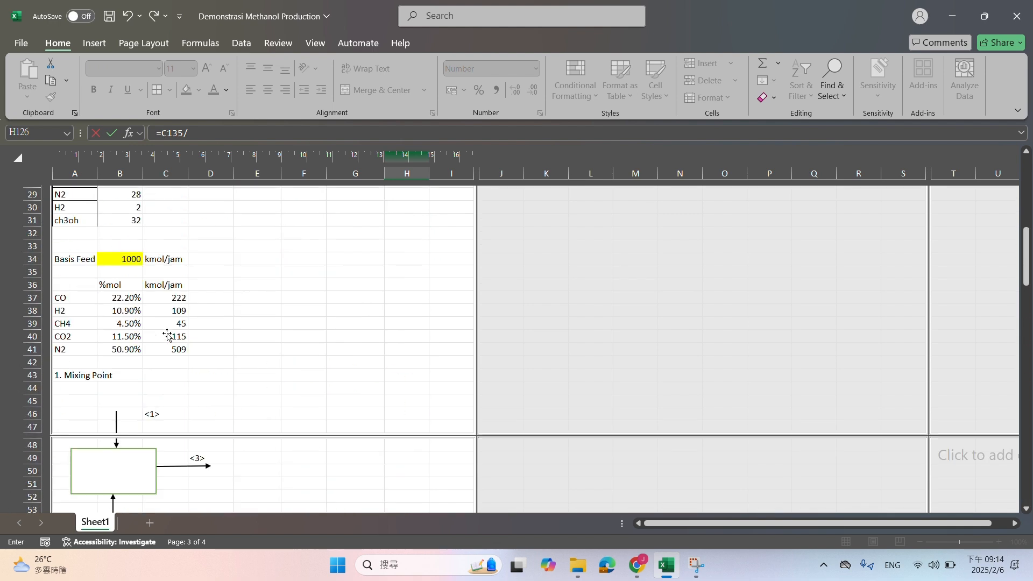
click(136, 350)
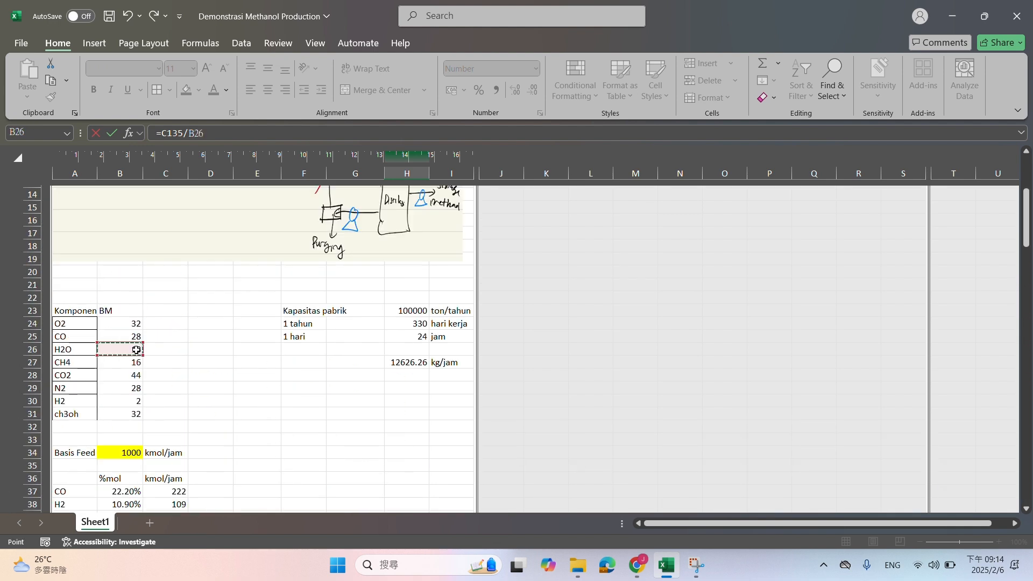
key(Return)
scroll(363, 415, down, 3)
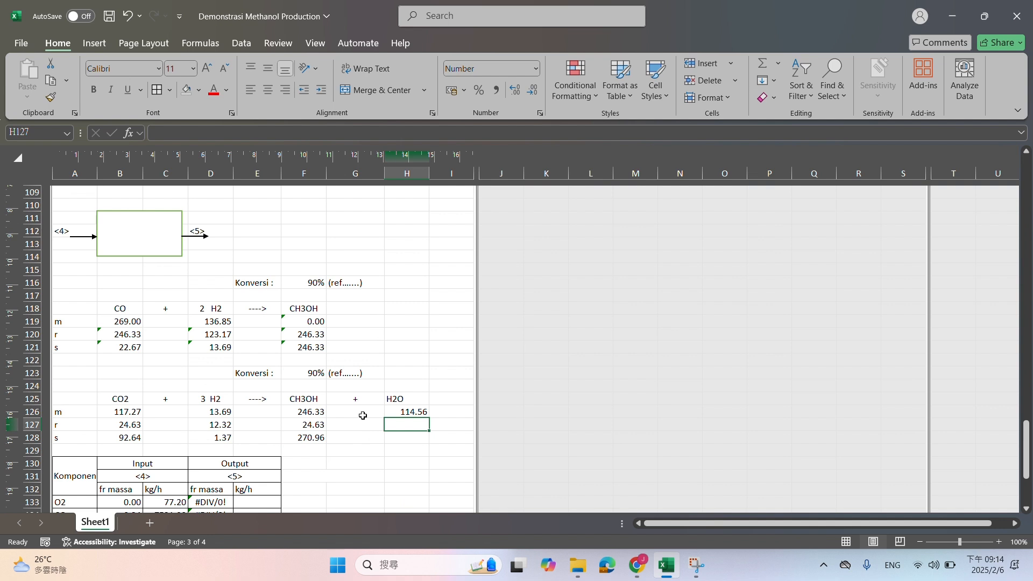
Change the reacted CO moles formula in B120 to =D120/2, half of the reacted H2
click(133, 335)
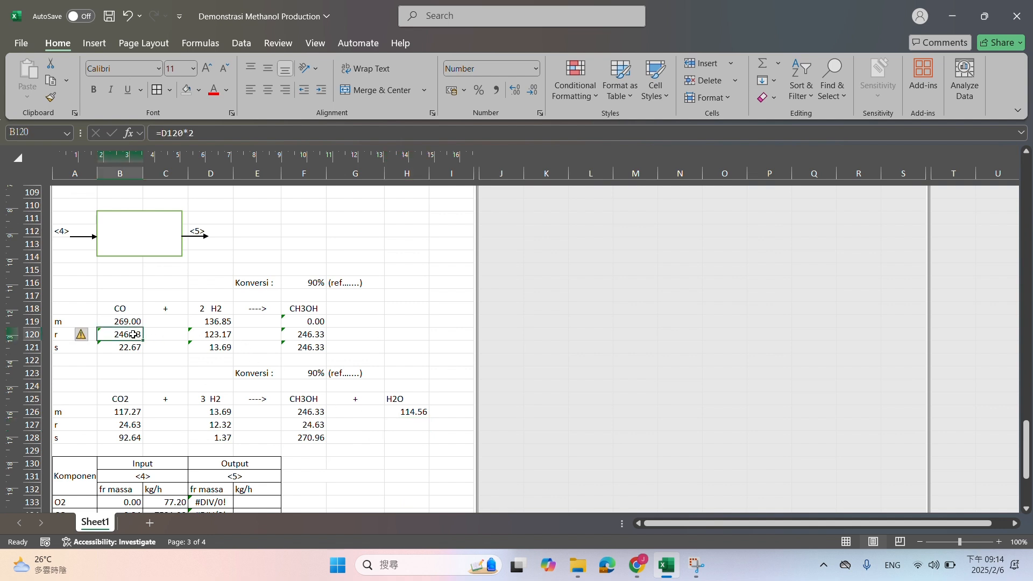
click(211, 134)
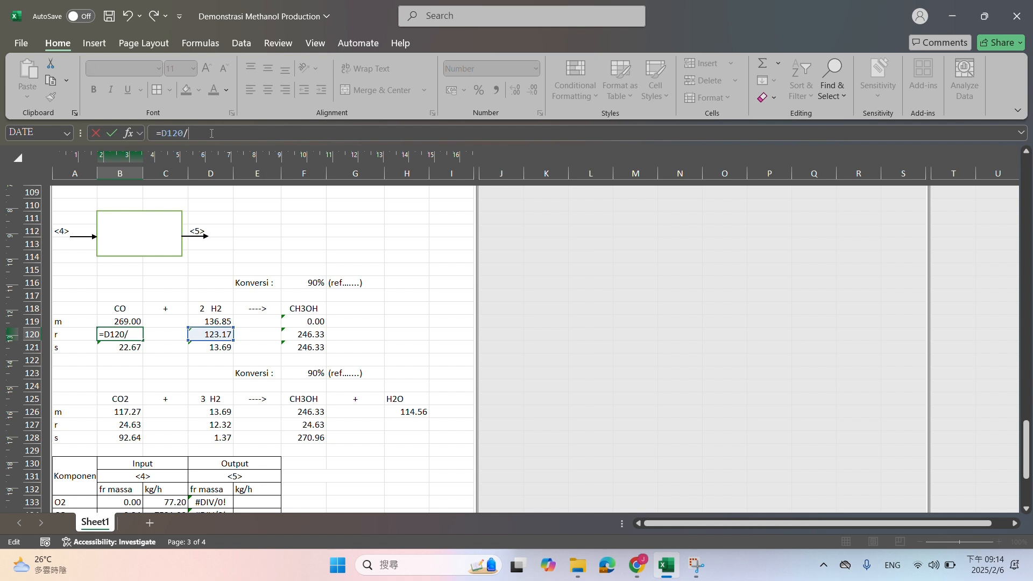
key(Return)
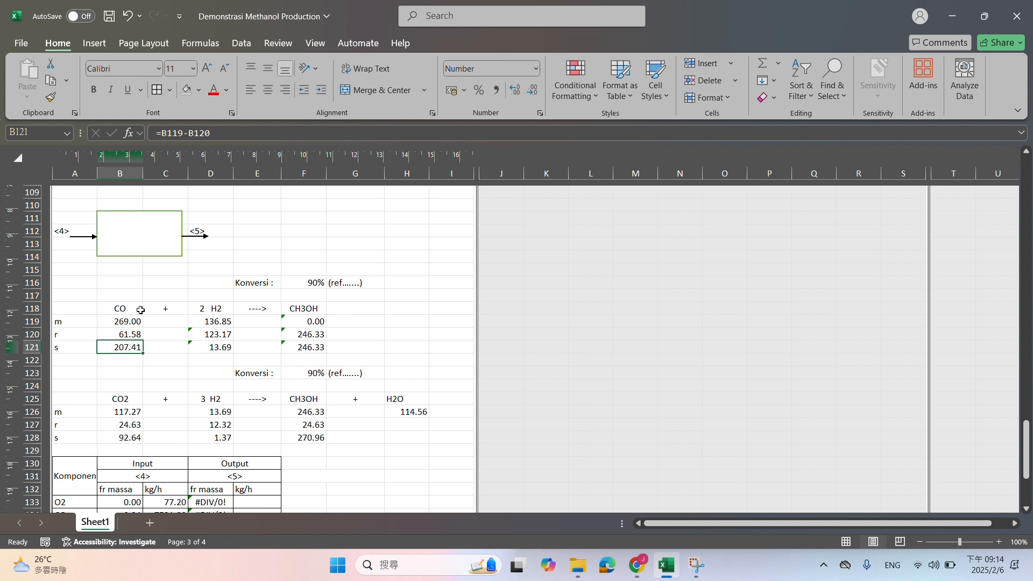
Change the formed CH3OH moles formula of the CO reaction in F120 to =D120/2
click(292, 336)
click(207, 132)
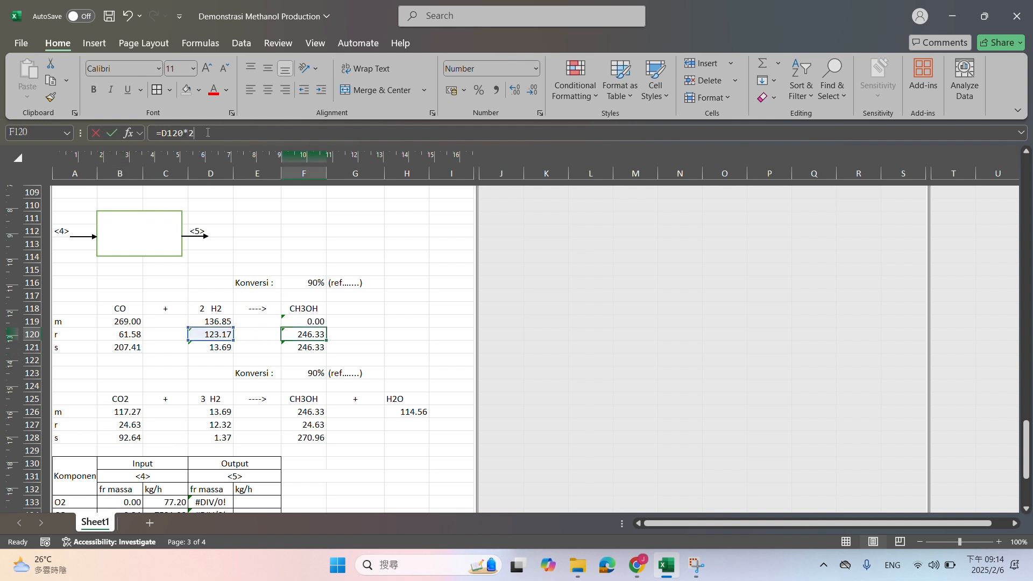
text(]])
key(BackSpace)
key(BackSpace)
key(BackSpace)
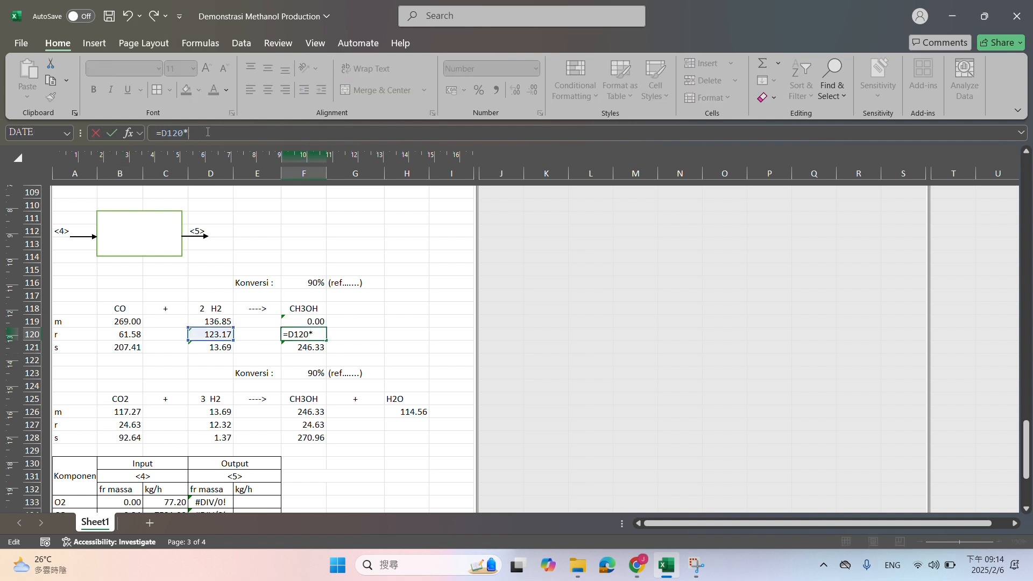
text(/2)
key(Return)
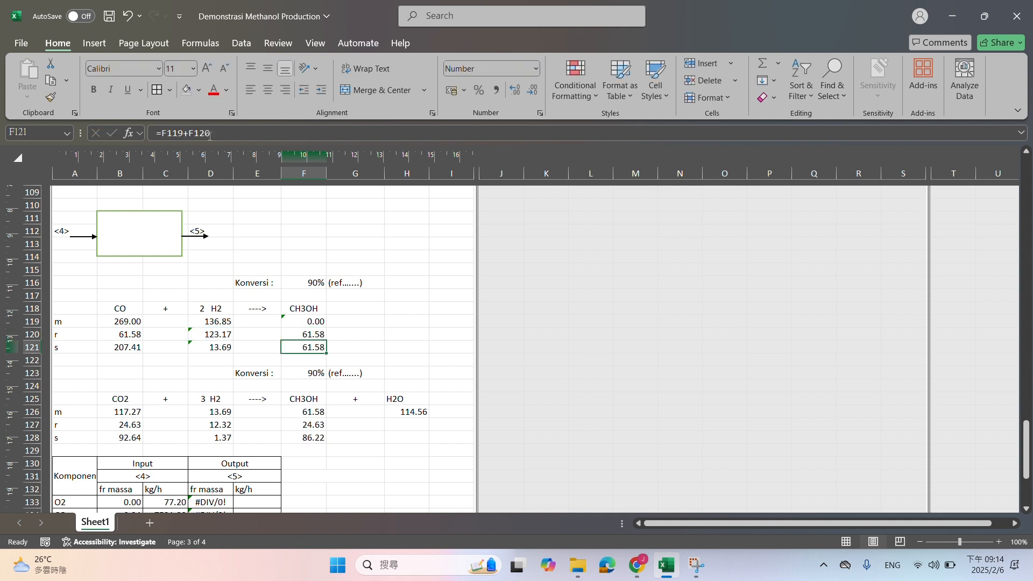
Change the reacted CO2 moles formula in B127 to =D127/3, one third of the reacted H2
click(134, 424)
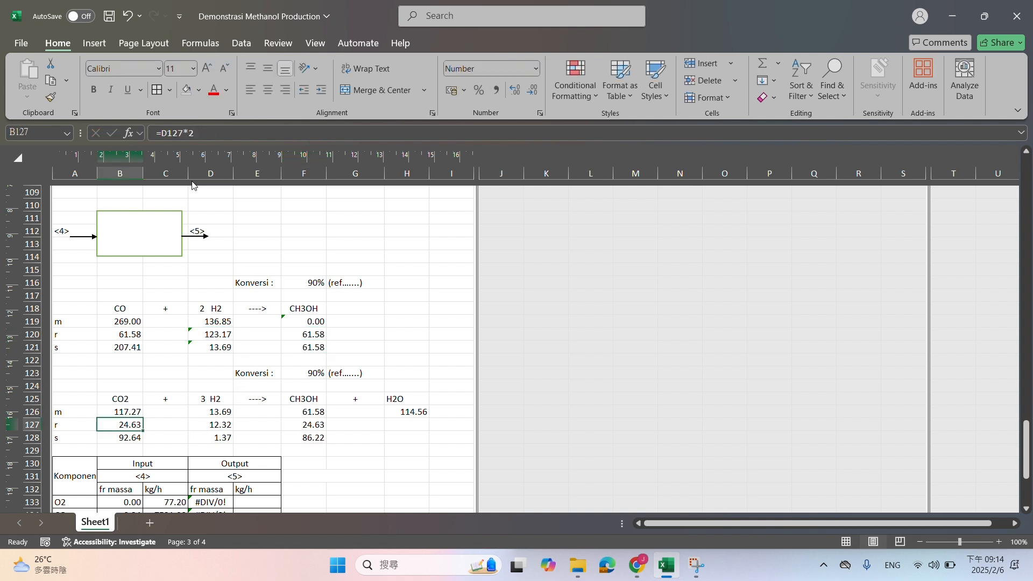
click(210, 131)
text(=D127)
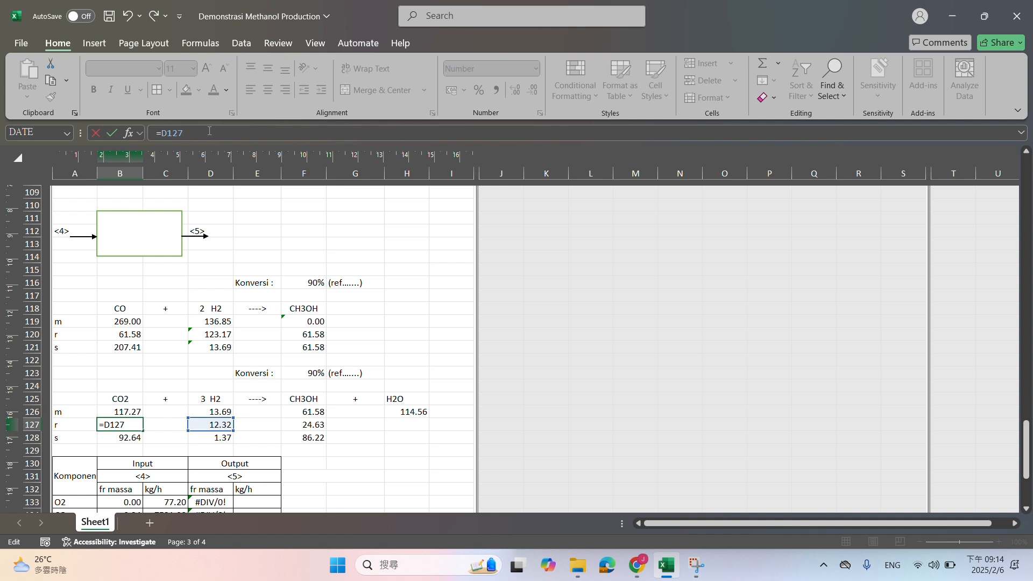
key(Return)
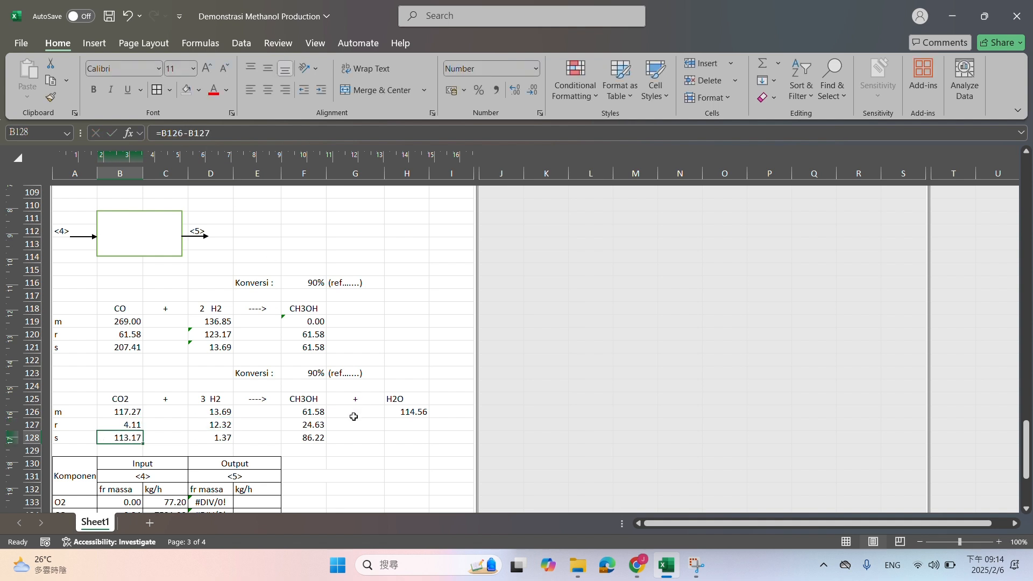
Change the formed CH3OH moles formula of the CO2 reaction in F127 to =D127/3
click(320, 425)
click(214, 133)
key(BackSpace)
key(BackSpace)
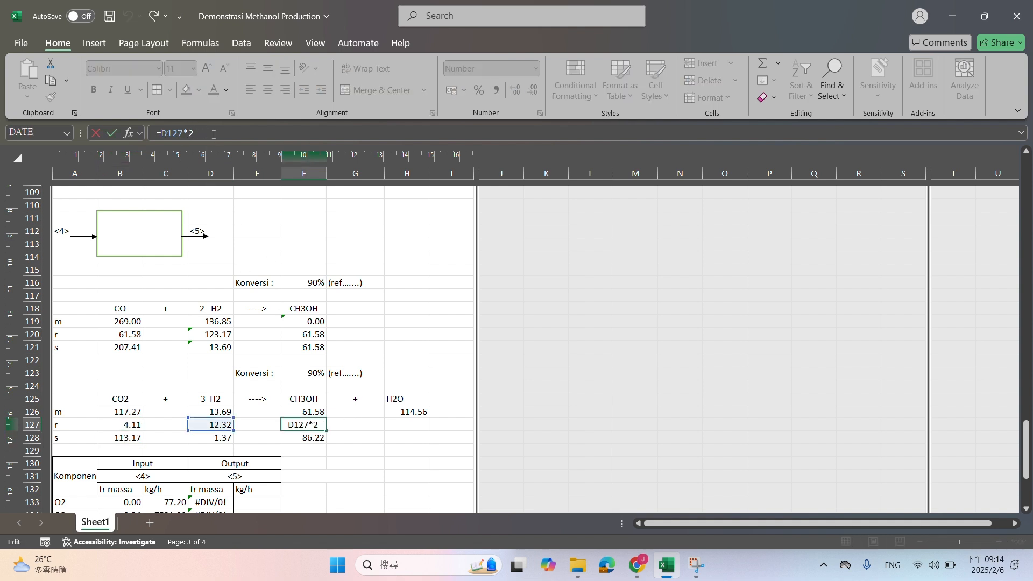
text(/3)
key(Return)
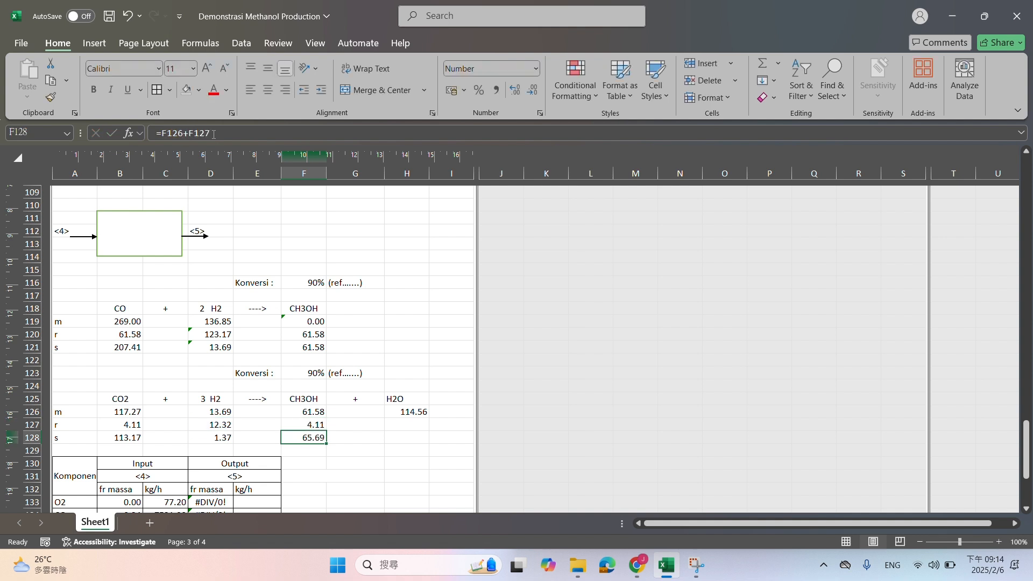
Complete the H2O column of the CO2 reaction with =F127 for formed moles in H127 and =H126+H127 for final moles in H128
click(413, 424)
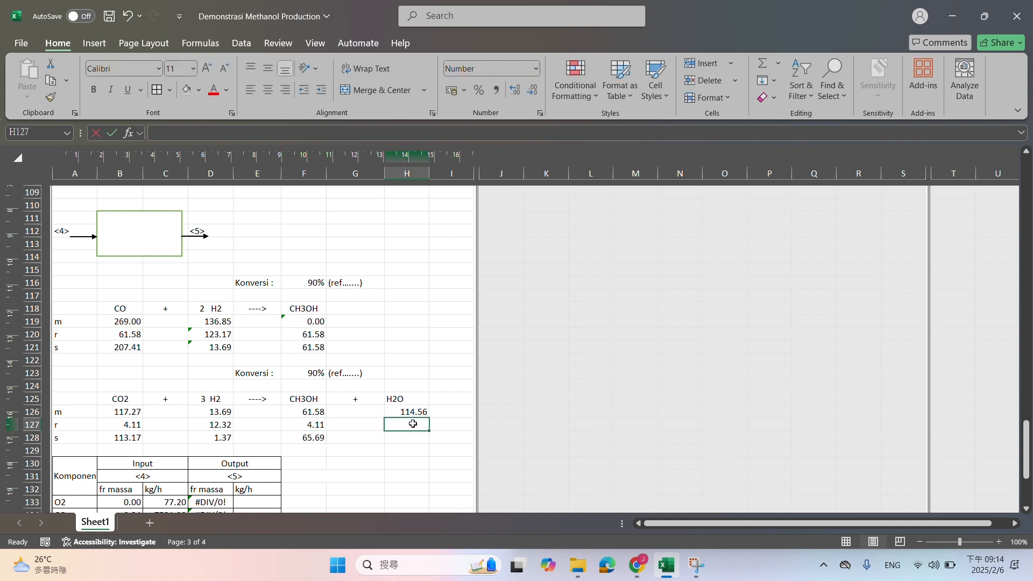
text(=)
click(327, 425)
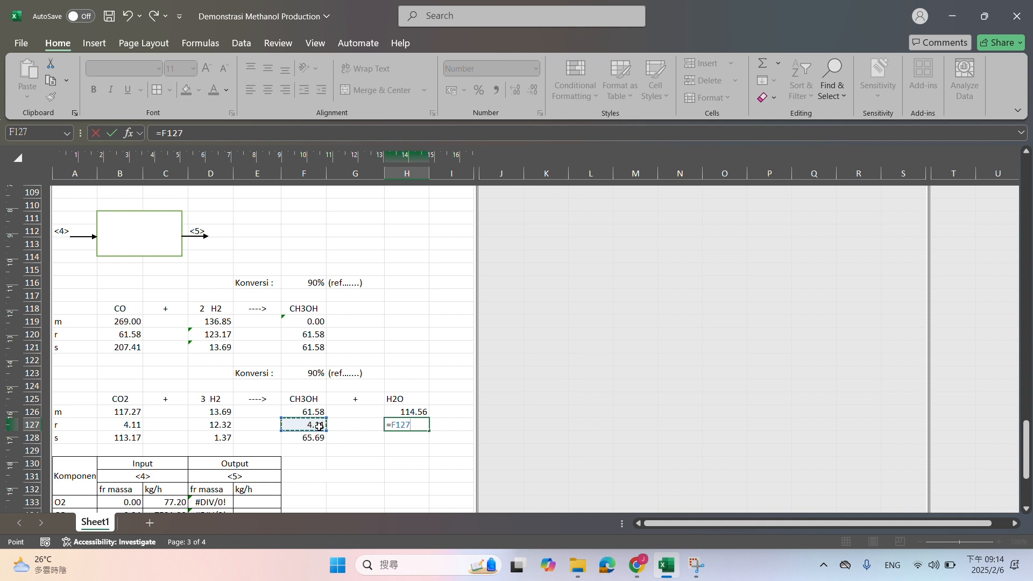
key(Return)
text(=)
click(407, 410)
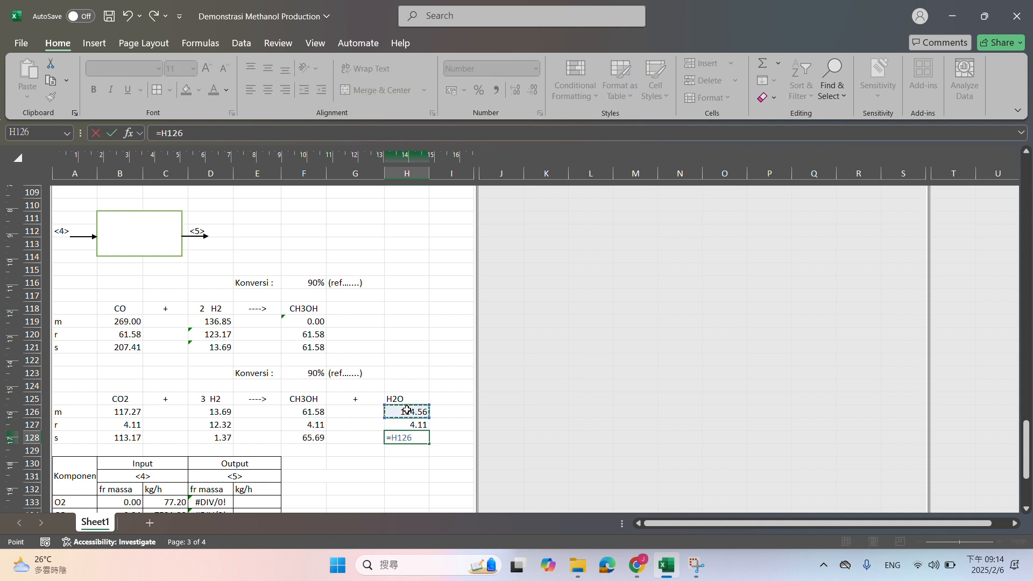
text(+)
click(417, 425)
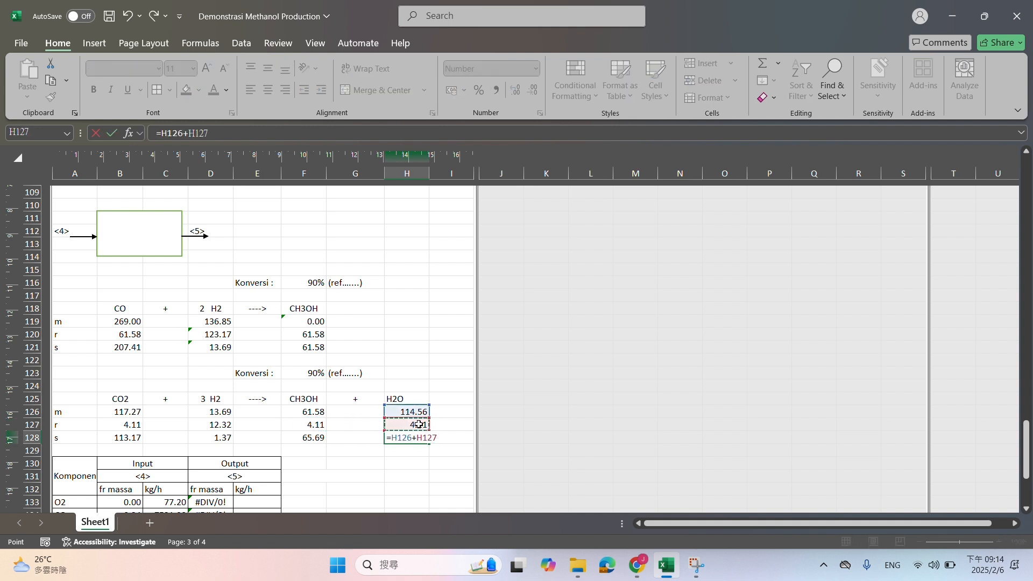
key(Return)
Enter the stream <5> O2 mass flow in E133 as =C133, carried over from stream <4>
scroll(329, 415, down, 3)
click(247, 389)
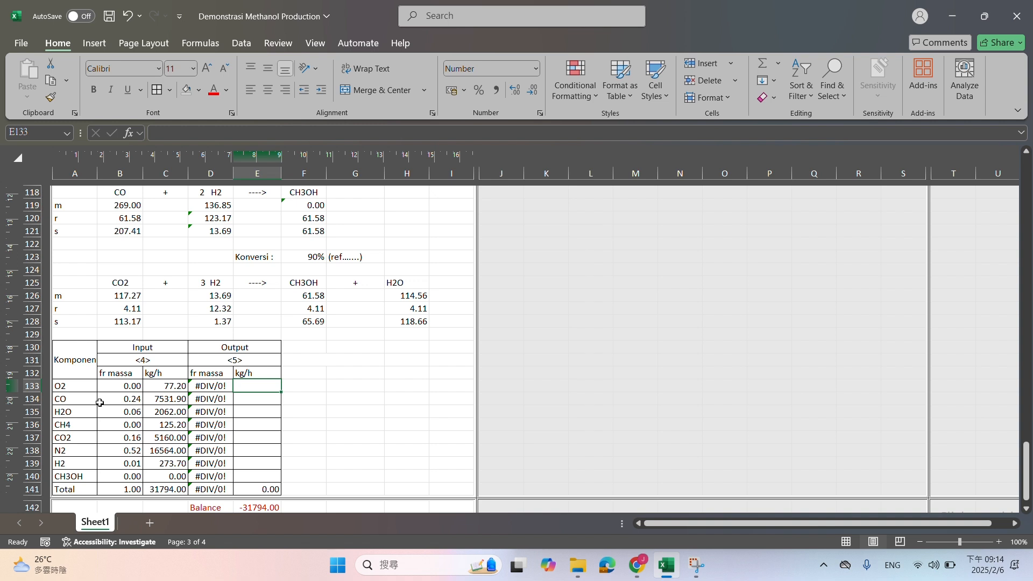
scroll(228, 359, up, 1)
scroll(280, 390, down, 1)
text(=)
click(162, 387)
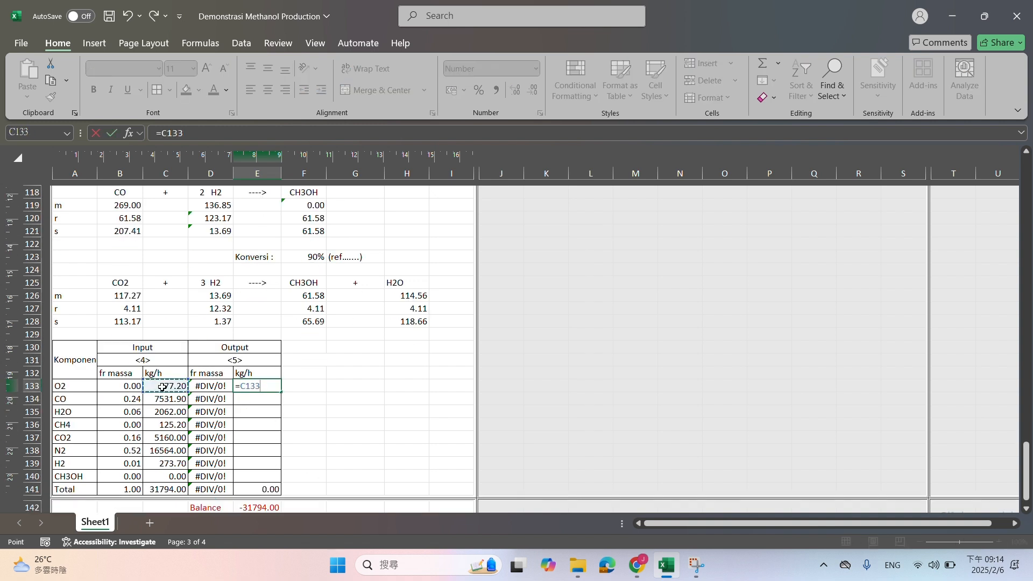
key(Return)
Carry the stream <4> mass flows of CH4 and N2 over to stream <5> with =C136 in E136 and =C138 in E138
key(Down)
key(Down)
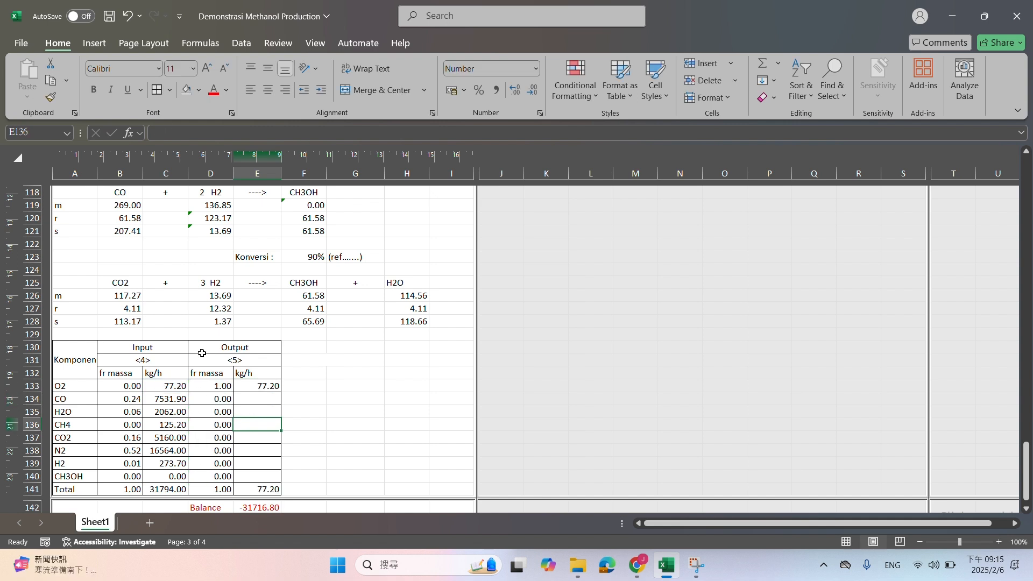
text(=)
click(176, 423)
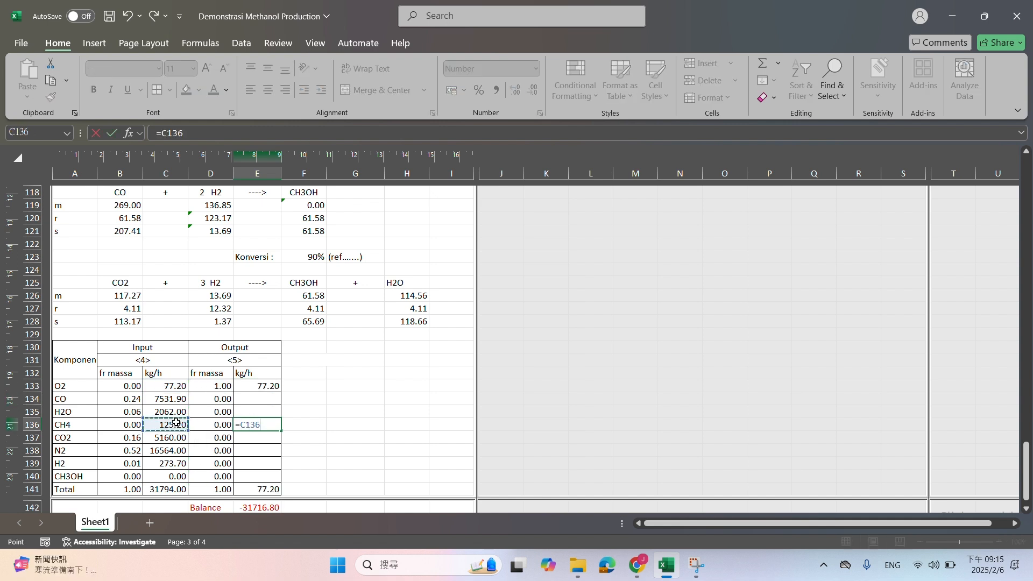
key(Return)
key(Down)
text(=)
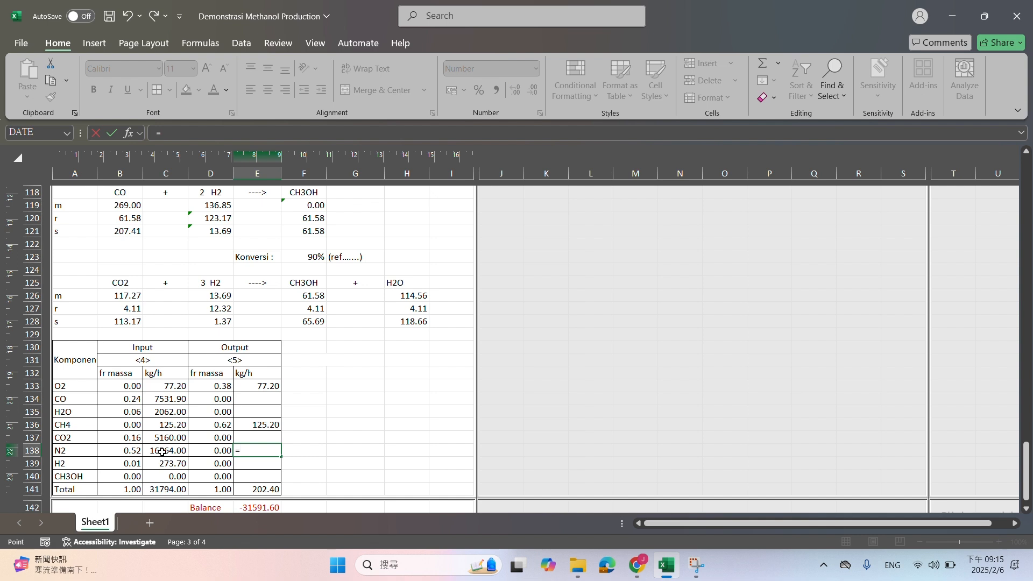
click(162, 452)
key(Return)
Enter the stream <5> CO mass flow in E134 as =B121*B25, the remaining CO moles times its molecular weight
click(250, 400)
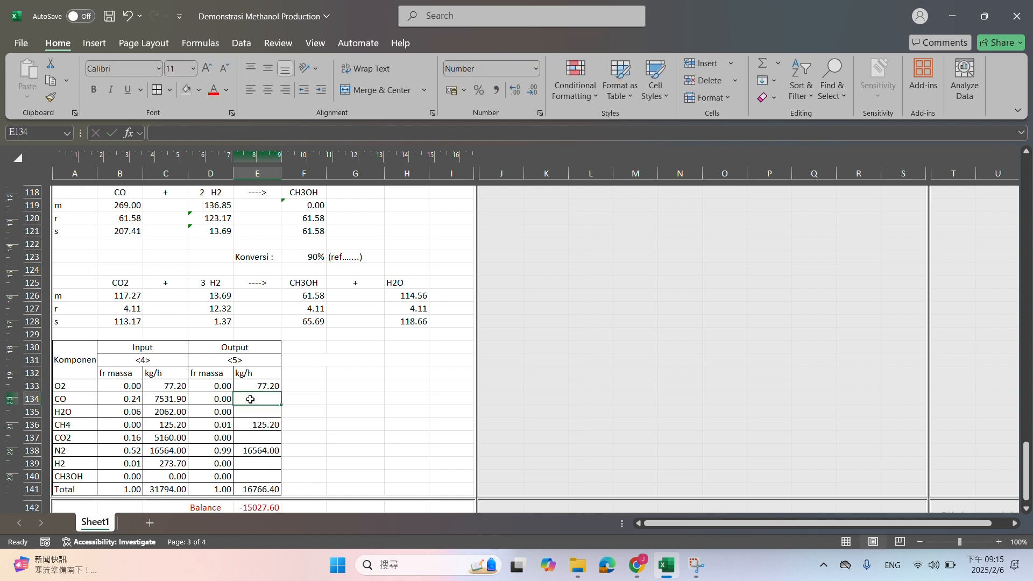
text(=)
click(125, 232)
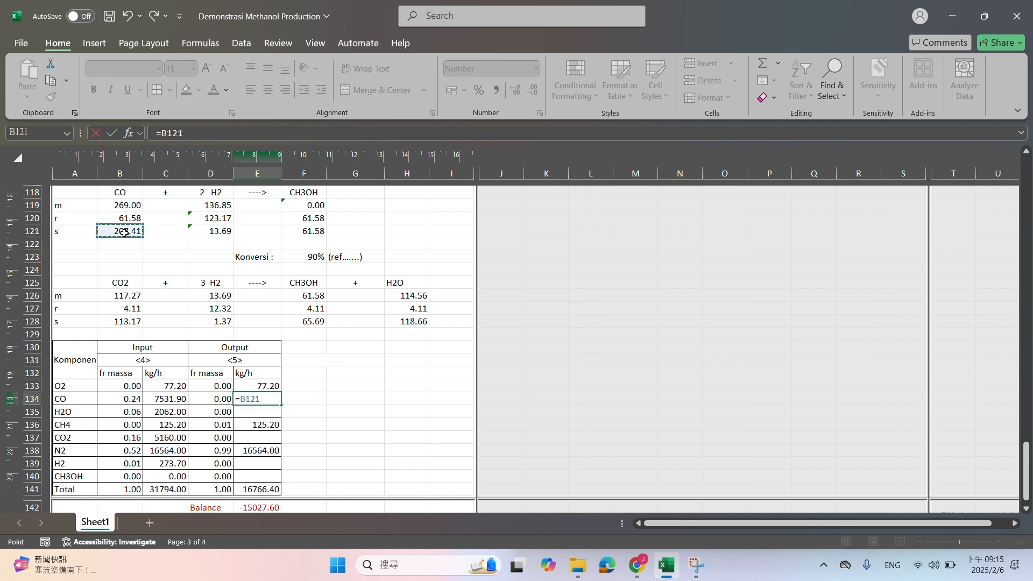
text(*)
scroll(124, 232, up, 20)
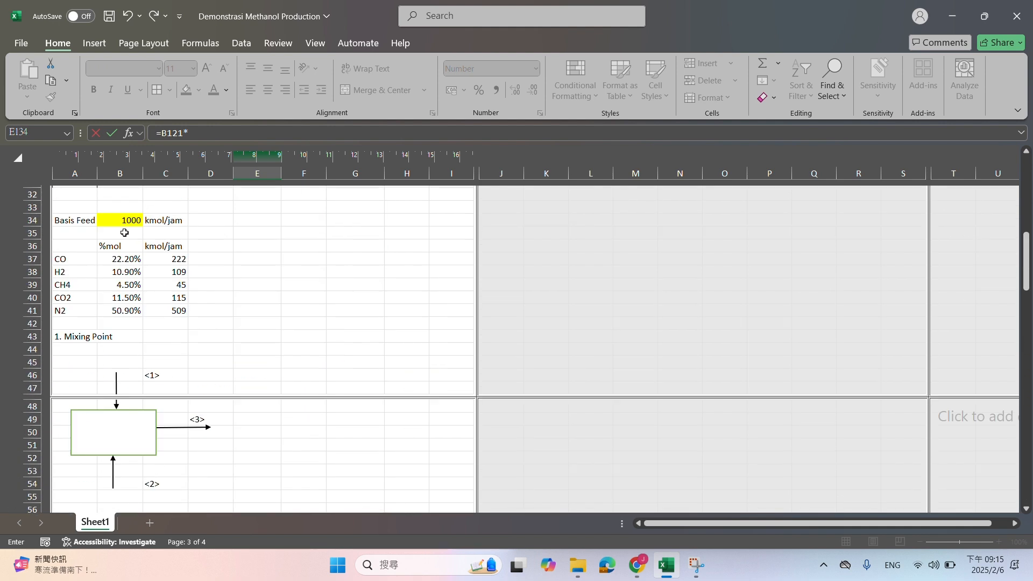
scroll(124, 233, up, 6)
click(119, 336)
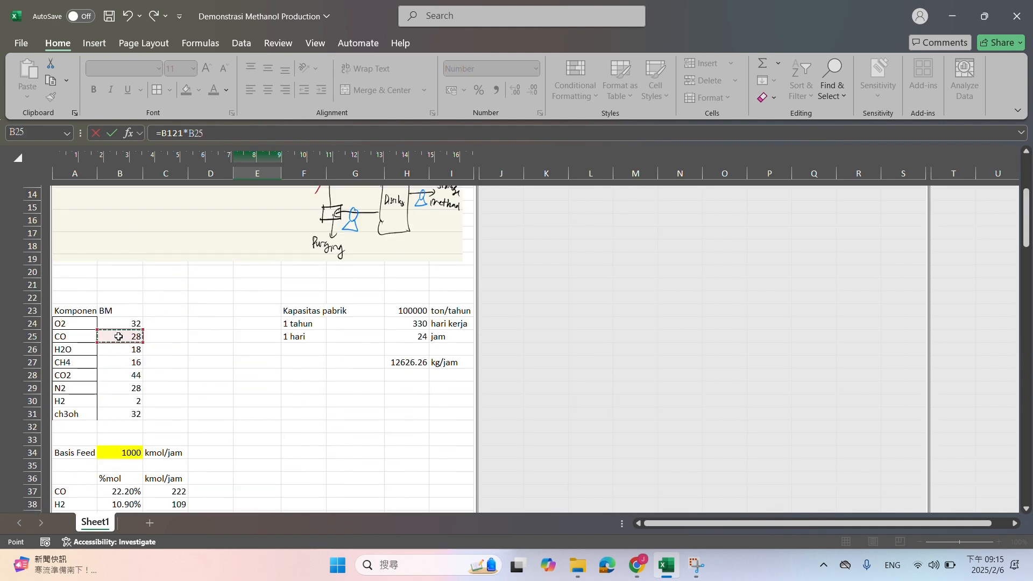
key(Return)
Enter the stream <5> H2O mass flow in E135 as =H128*B26, the final H2O moles times its molecular weight
scroll(219, 323, down, 2)
text(=)
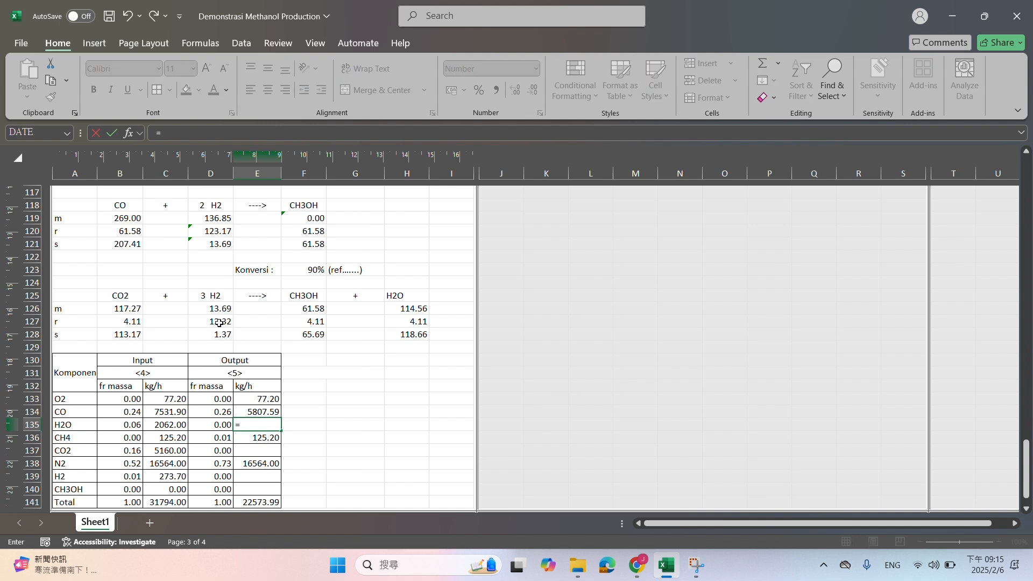
click(393, 334)
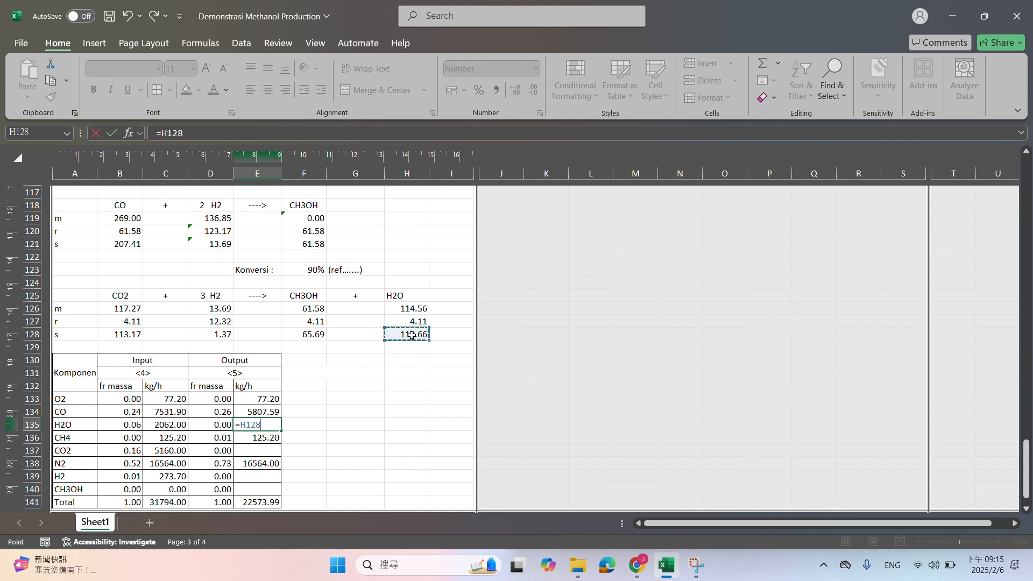
text(*)
scroll(409, 335, up, 20)
scroll(197, 327, up, 6)
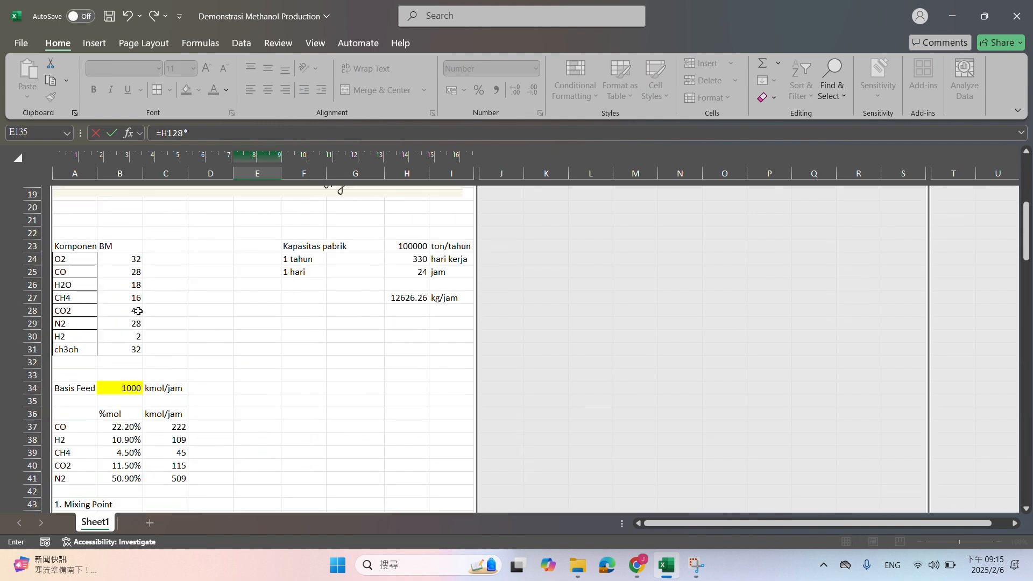
click(125, 287)
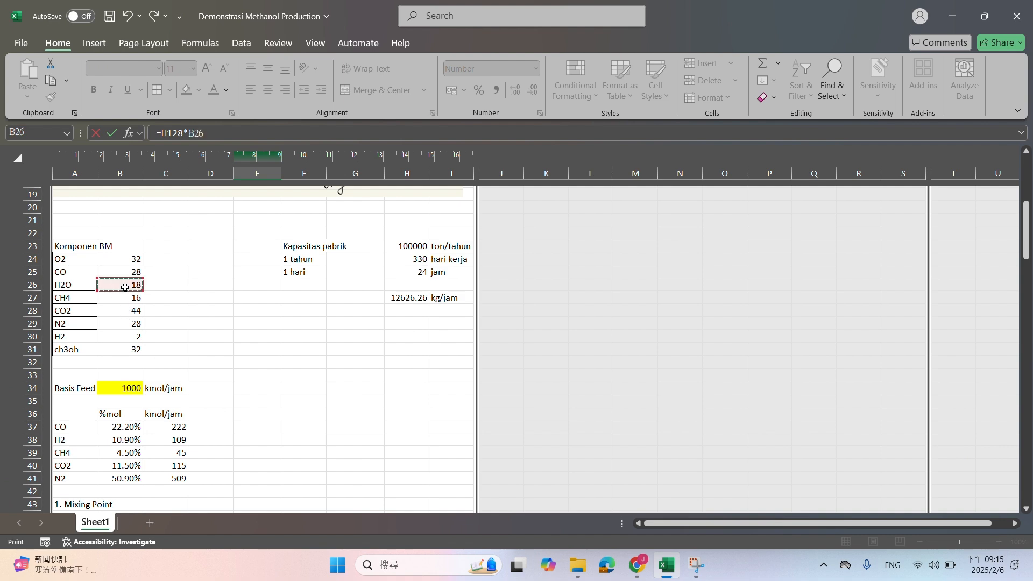
key(Return)
Enter the stream <5> CO2 mass flow in E137 as =B128*B28, the remaining CO2 moles times its molecular weight
scroll(145, 328, down, 2)
key(Return)
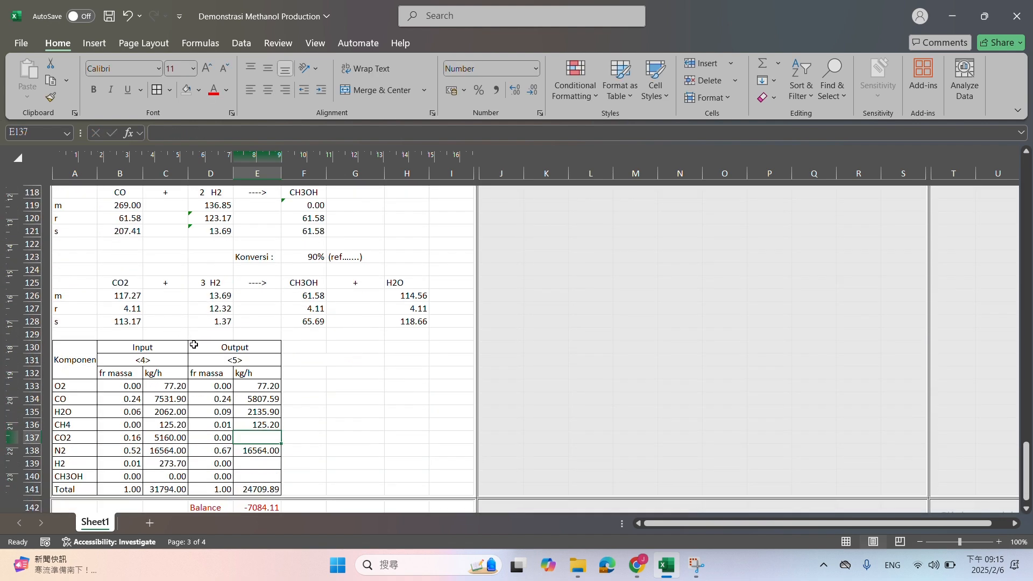
text(=)
click(143, 321)
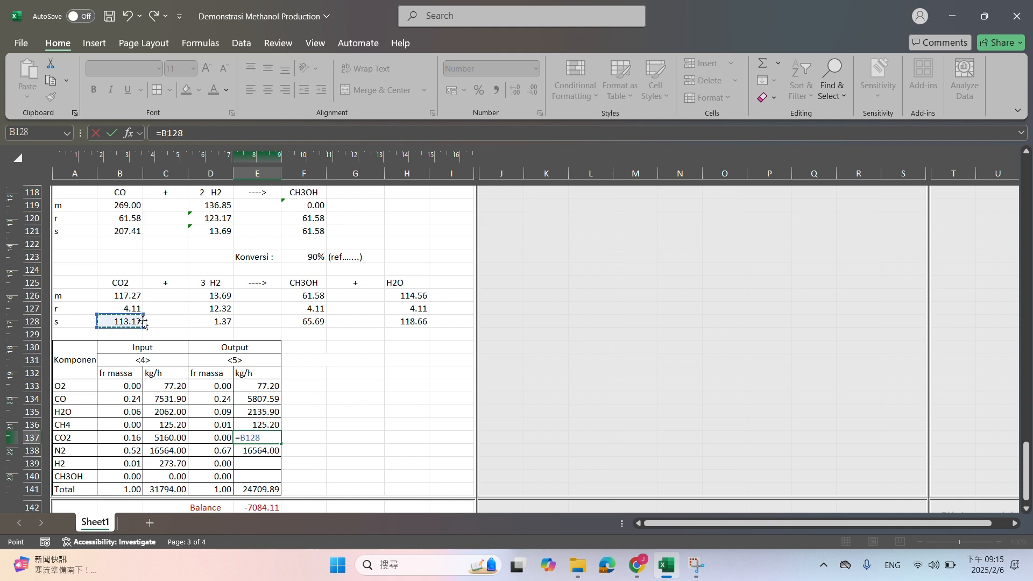
text(*)
scroll(143, 320, up, 20)
scroll(143, 320, down, 3)
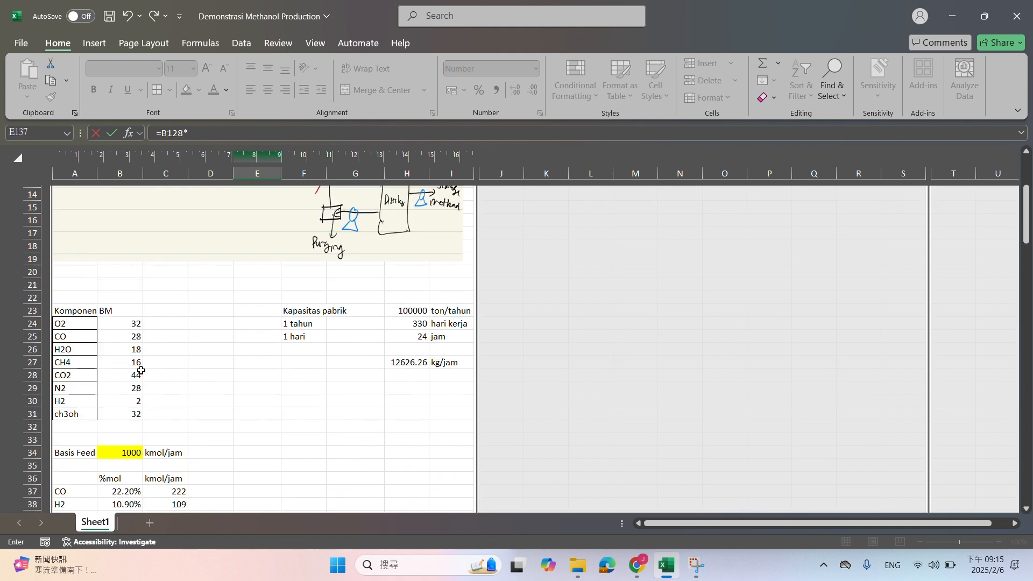
click(124, 376)
key(Return)
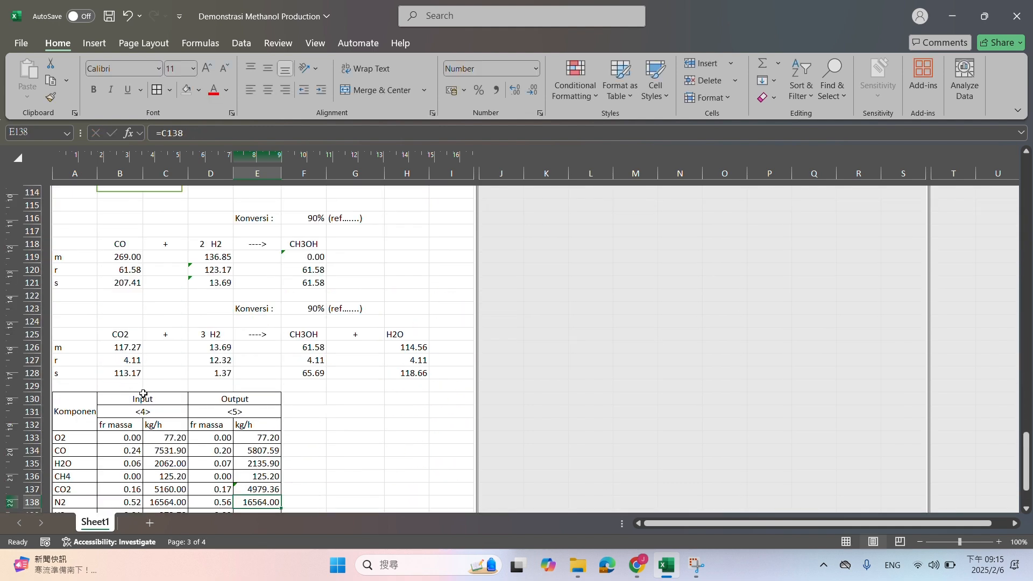
Enter the stream <5> H2 mass flow in E139 as =D128*B30, the remaining H2 moles times its molecular weight
scroll(255, 430, down, 2)
click(255, 437)
text(=)
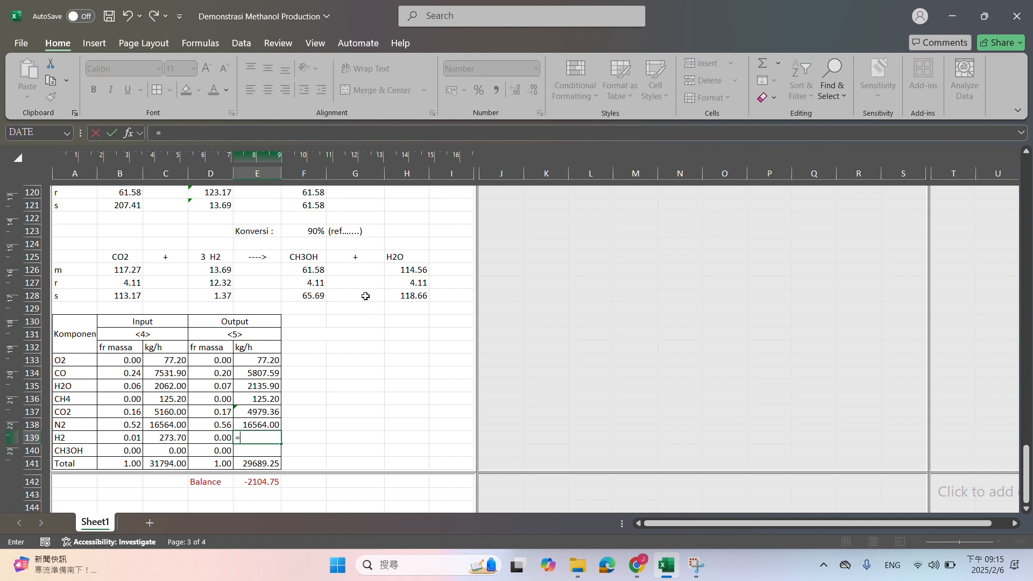
click(217, 294)
text(*)
scroll(217, 295, up, 20)
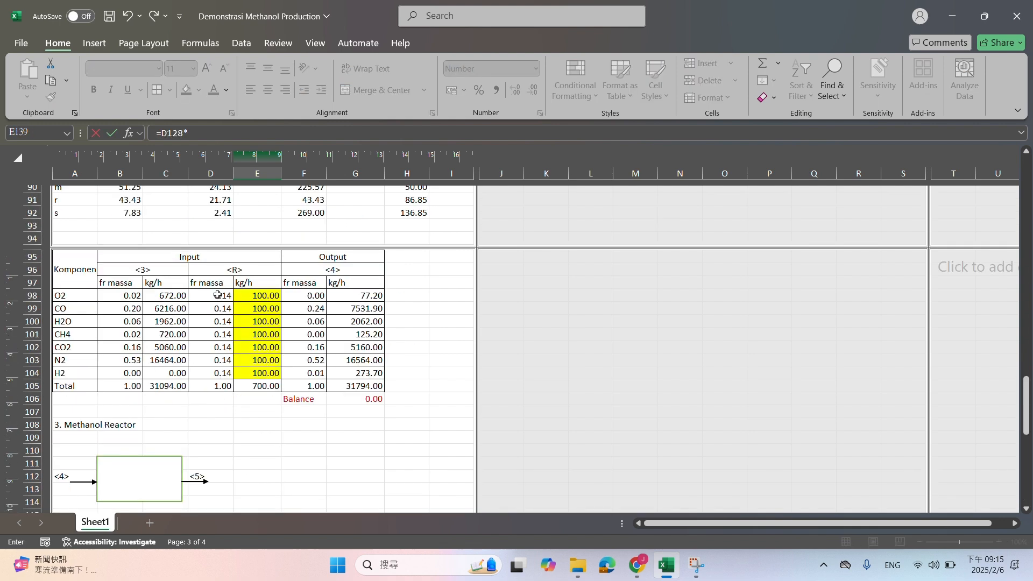
scroll(218, 295, up, 4)
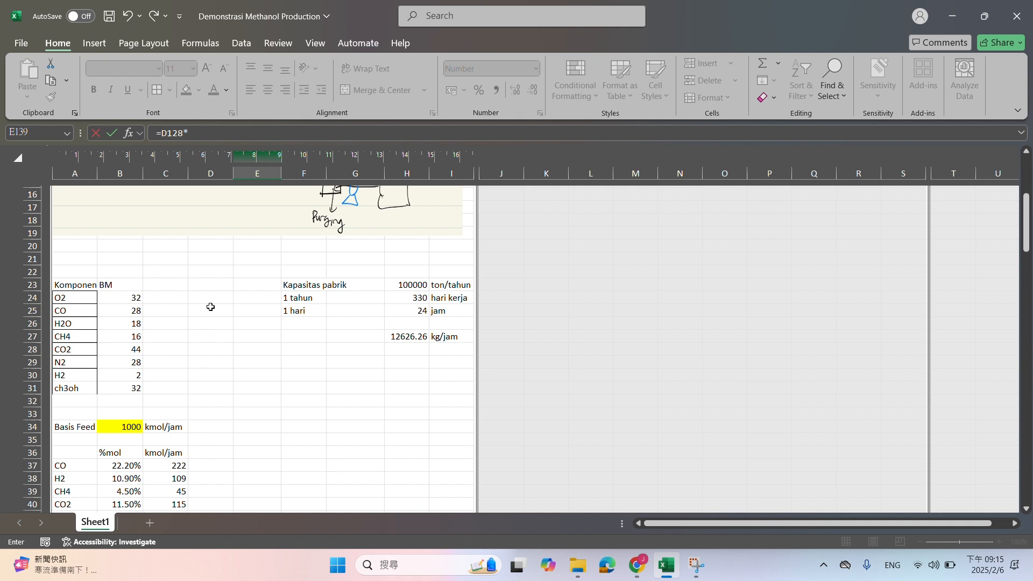
click(125, 375)
key(Return)
Enter the stream <5> CH3OH mass flow in E140 as =F128*B31, the final CH3OH moles times its molecular weight
text(=)
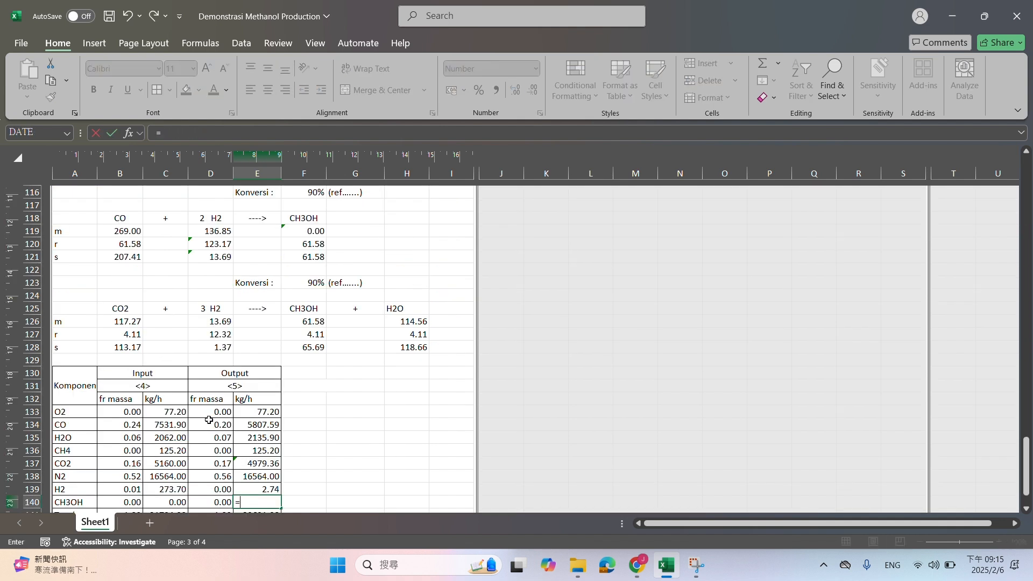
click(318, 349)
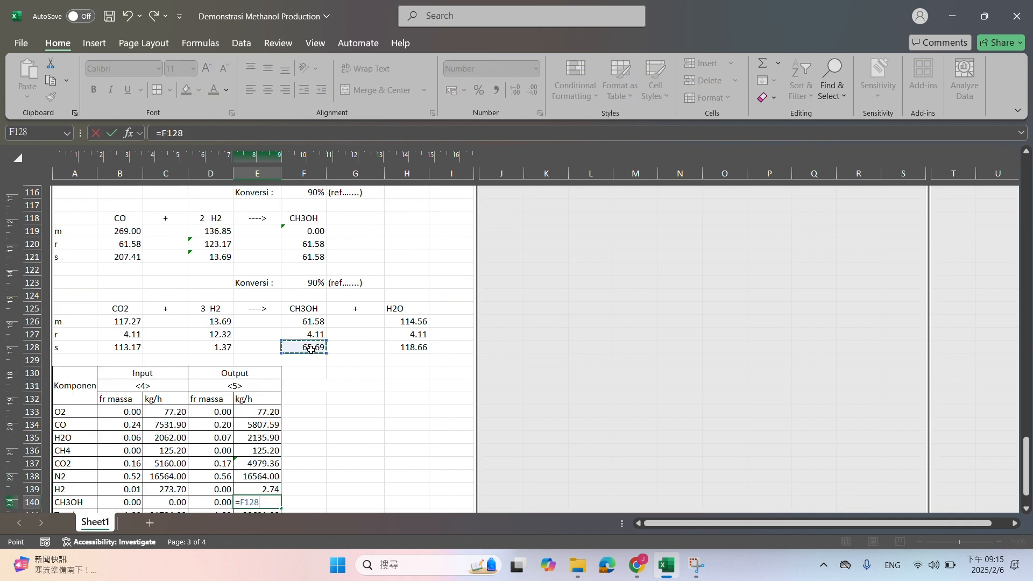
text(*)
scroll(315, 351, up, 20)
scroll(311, 351, up, 6)
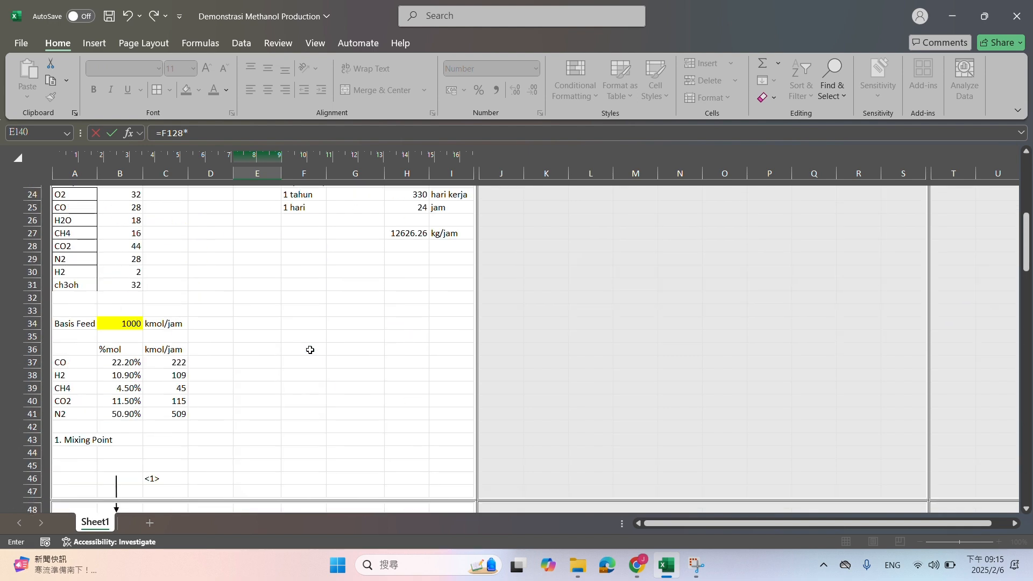
click(115, 282)
key(Return)
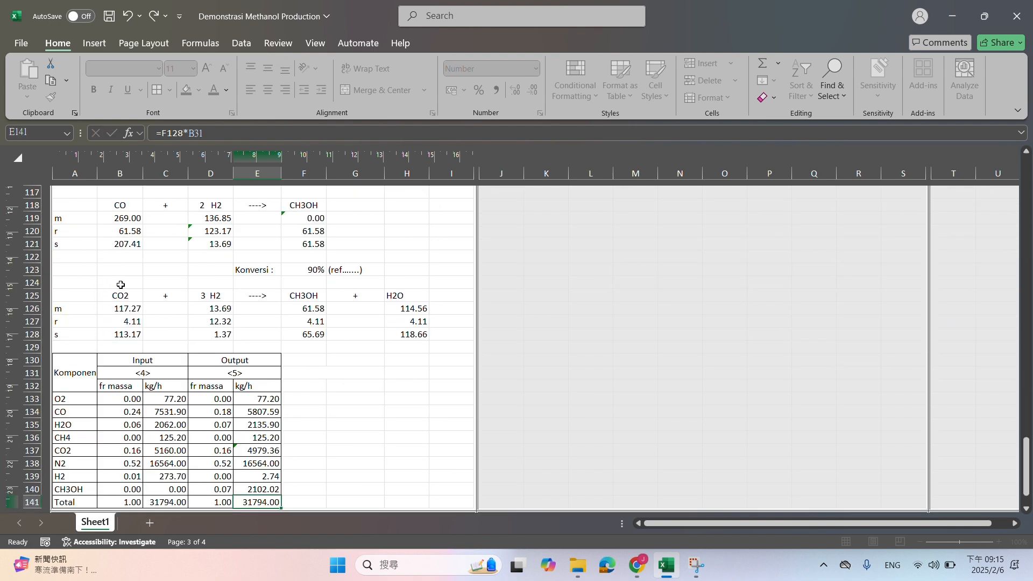
Review the reactor's reaction moles, the <4>/<5> balance row and the process flow diagram to see which unit comes after the reactor
drag(231, 223, 230, 311)
drag(301, 220, 304, 324)
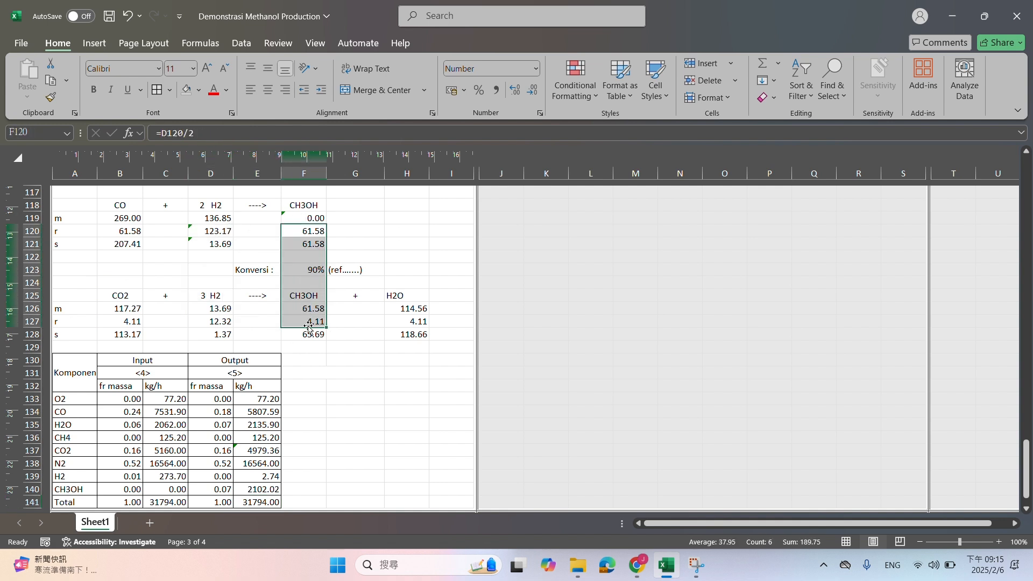
click(163, 340)
drag(164, 340, 412, 336)
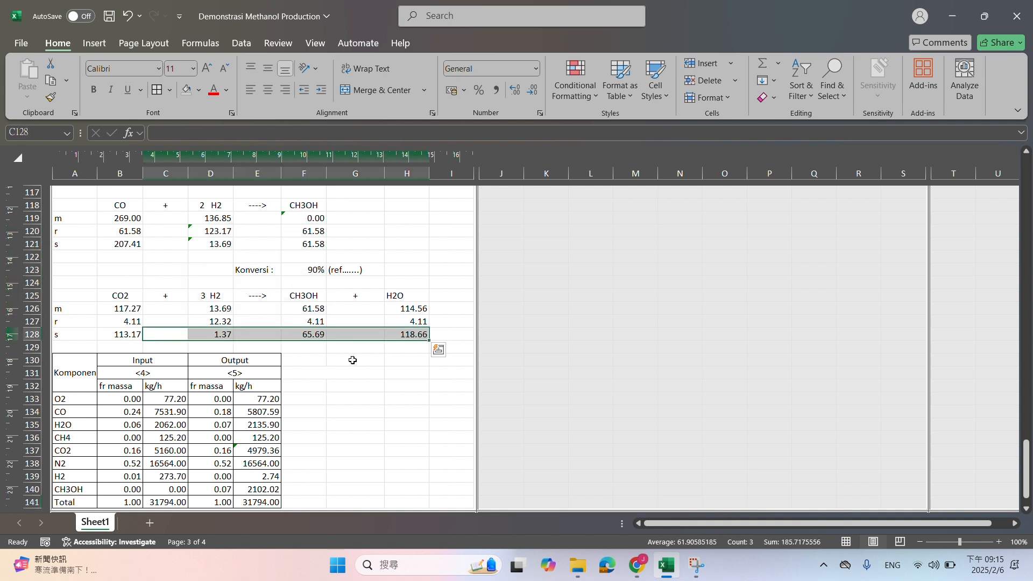
scroll(256, 367, down, 1)
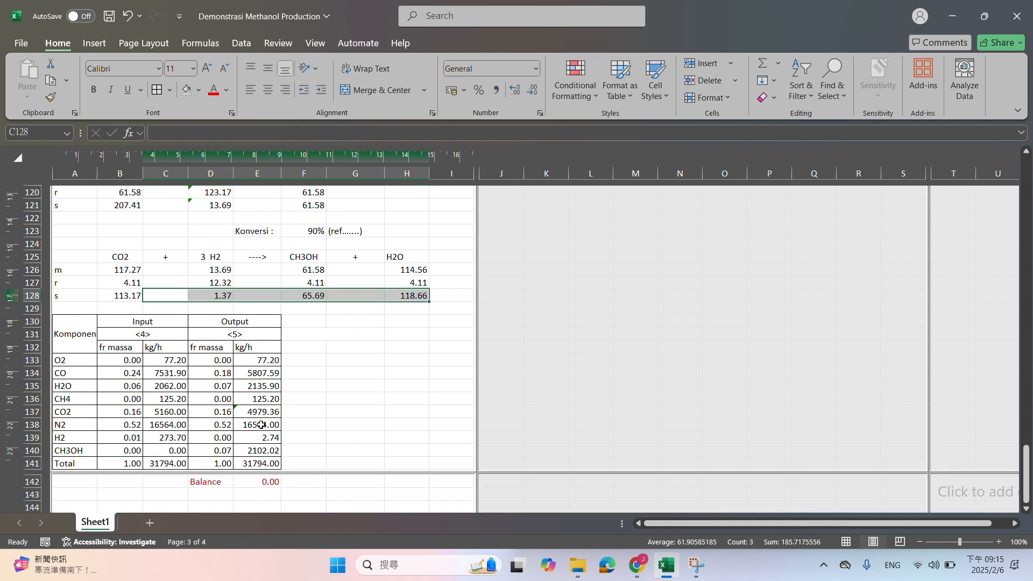
click(261, 482)
drag(178, 482, 294, 483)
drag(1026, 470, 1029, 198)
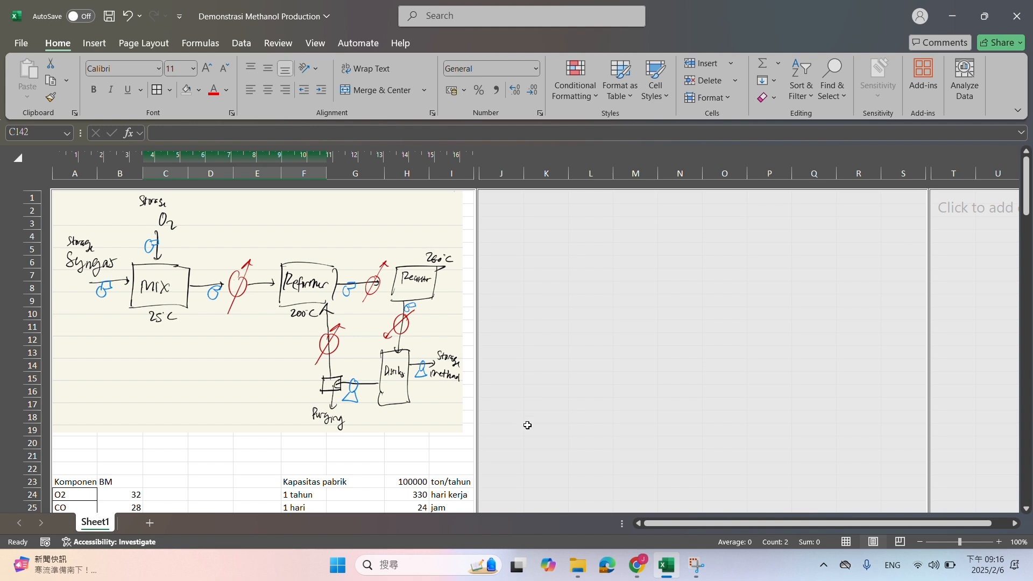
scroll(533, 377, down, 20)
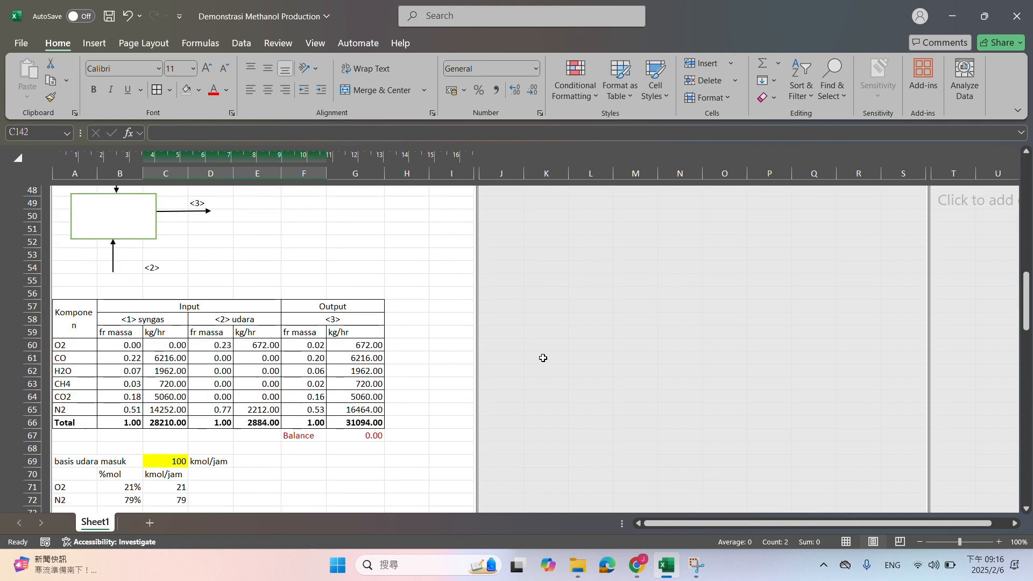
scroll(526, 359, up, 6)
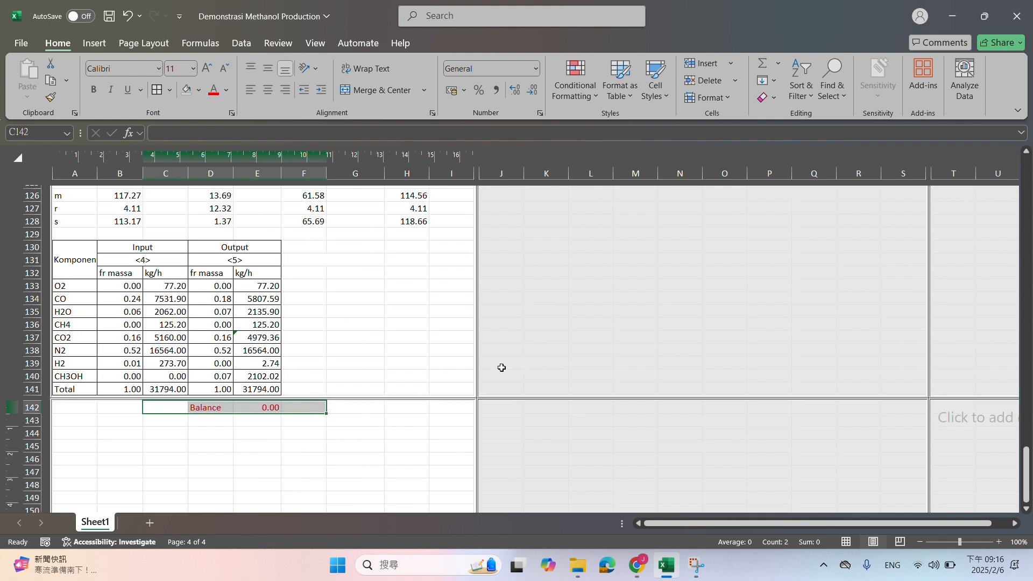
click(309, 439)
scroll(512, 469, down, 1)
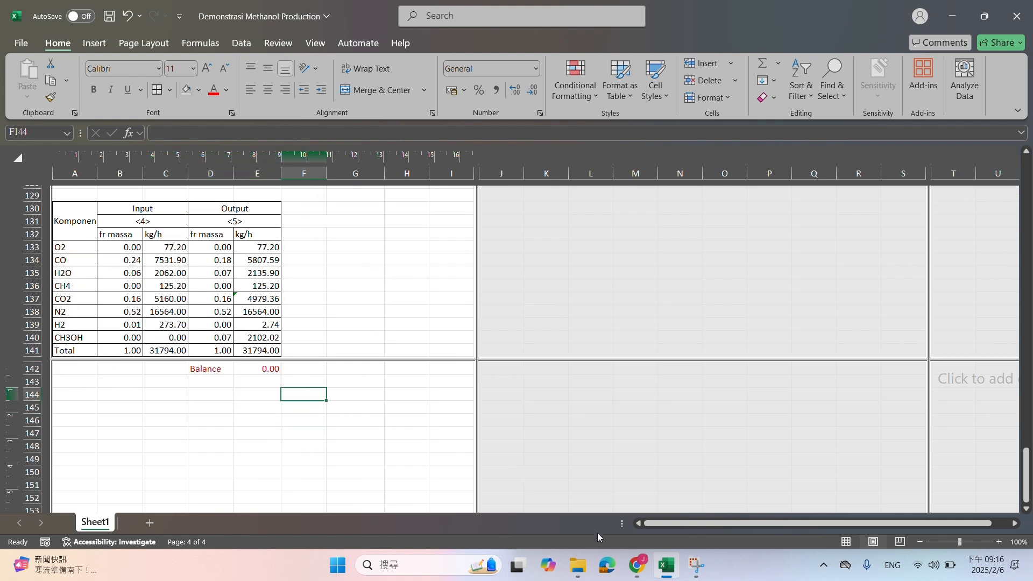
Switch to File Explorer and open the NM Distilasi workbook from the Belum folder inside Bab 1 Neraca Massa
click(579, 566)
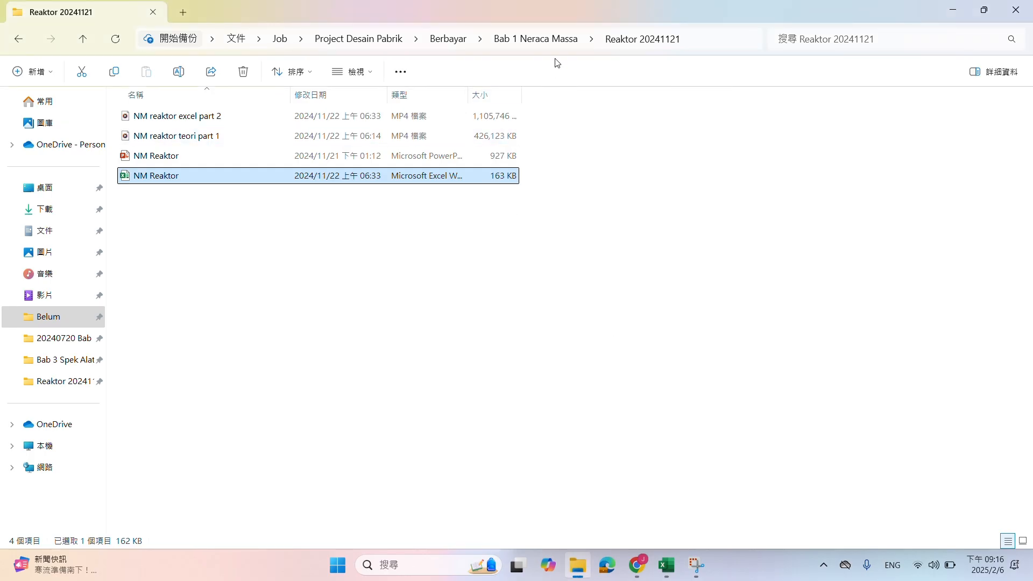
key(super+shift+s)
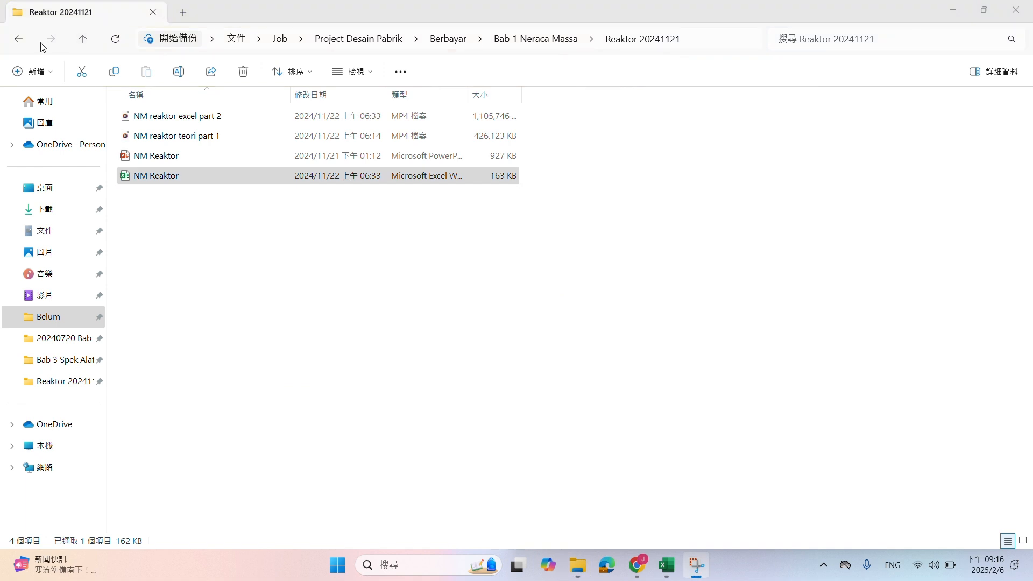
click(18, 38)
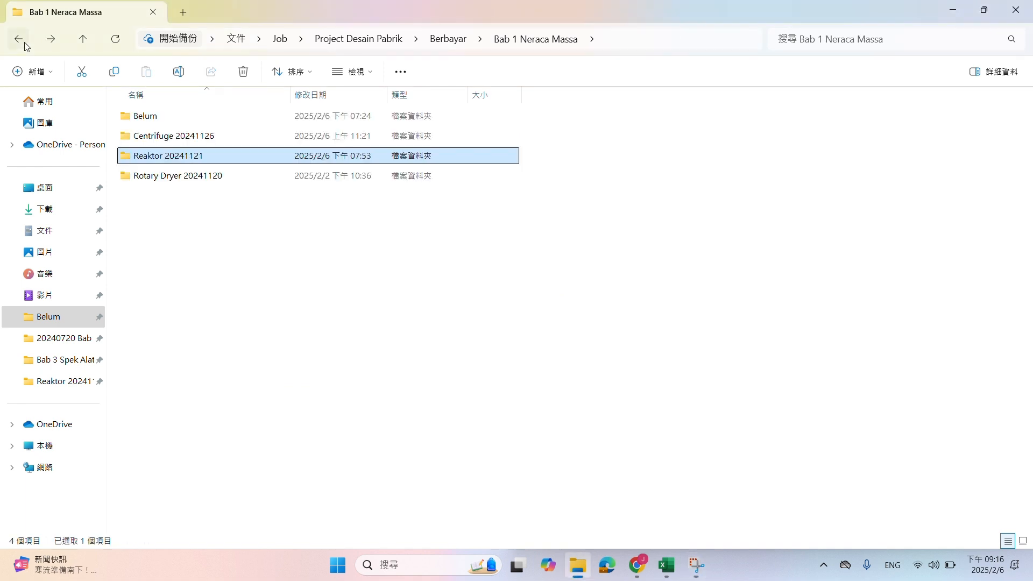
double_click(168, 117)
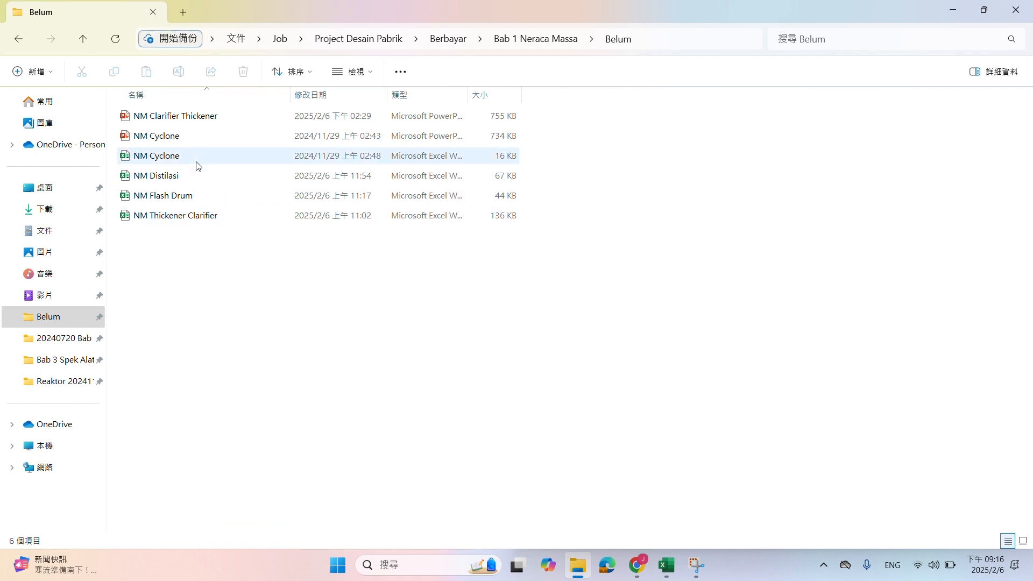
click(193, 178)
key(alt+Tab)
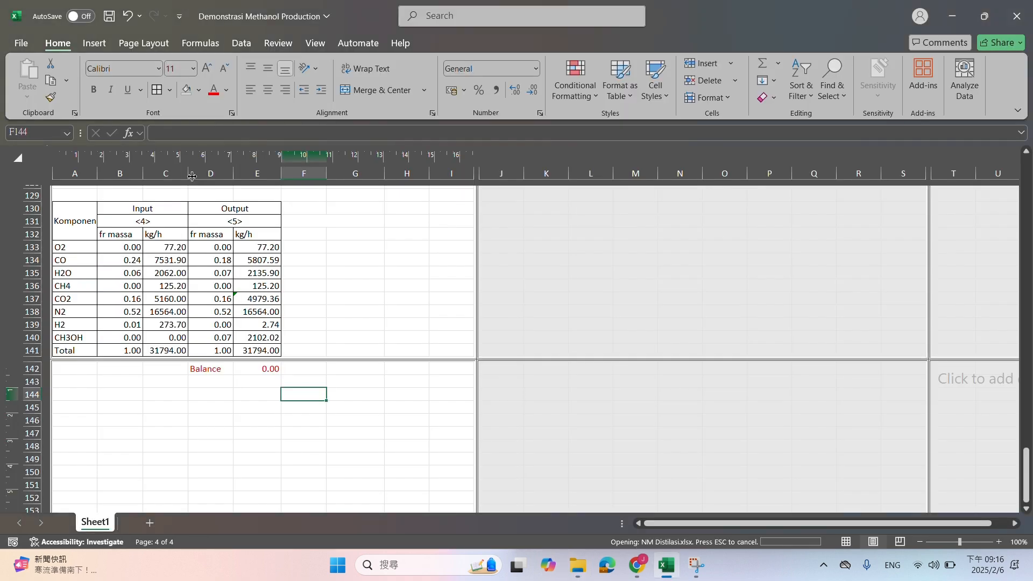
Copy the whole distillation calculation A1:J145 from NM Distilasi and paste it at A144 in the Demonstrasi Methanol Production workbook
scroll(329, 264, up, 20)
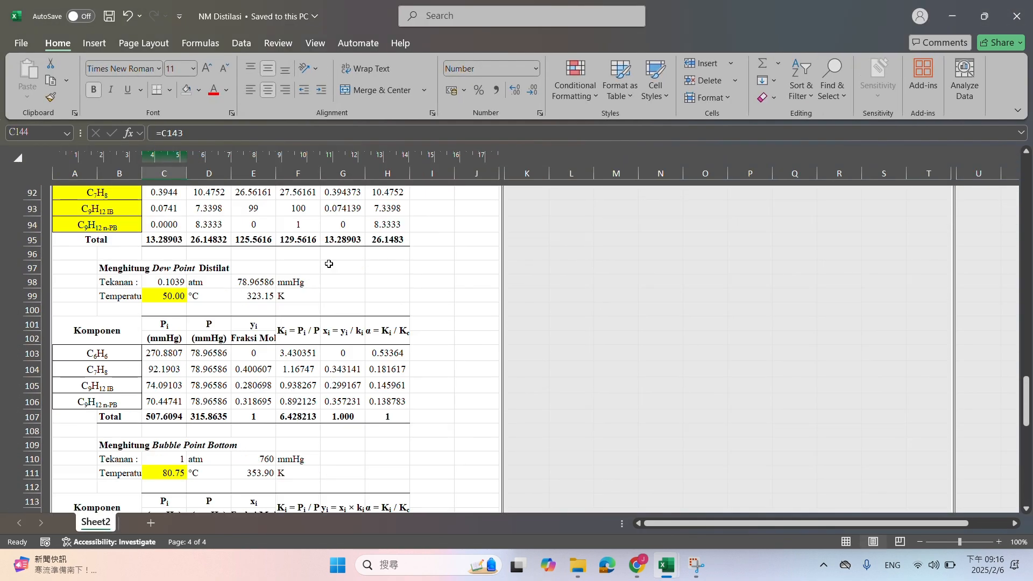
scroll(221, 248, up, 5)
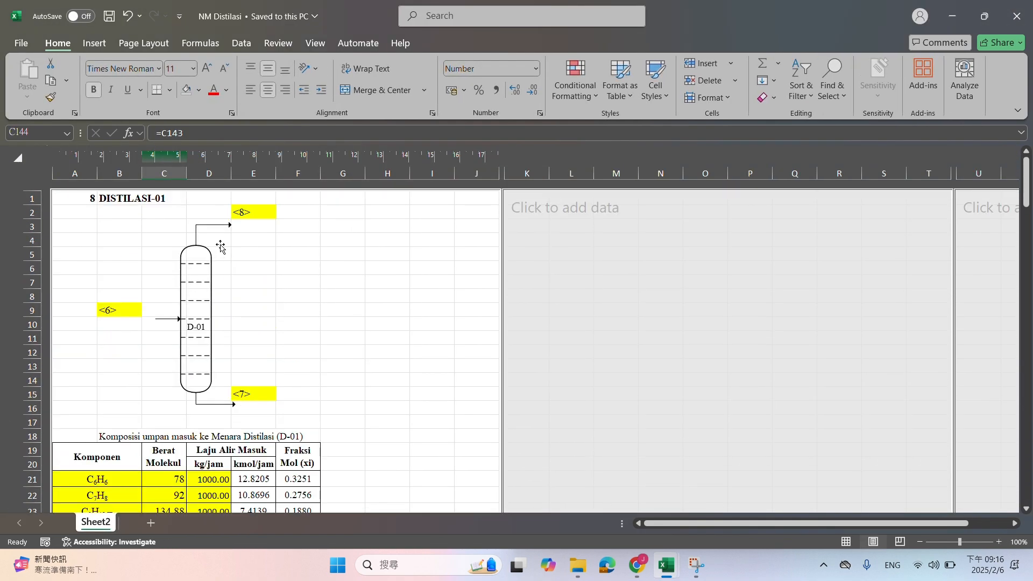
drag(90, 201, 470, 451)
key(ctrl+c)
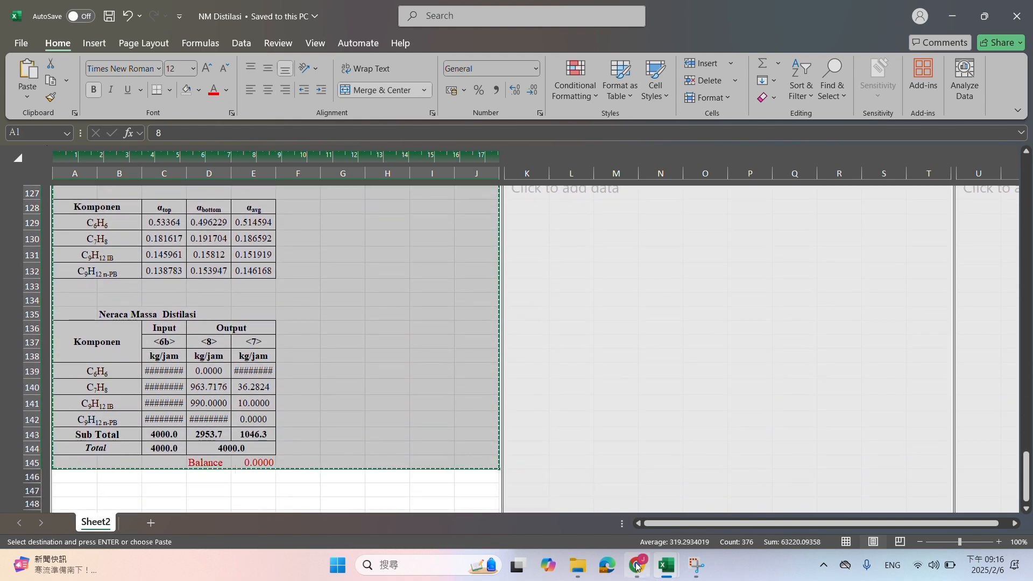
mouse_move(666, 565)
click(647, 524)
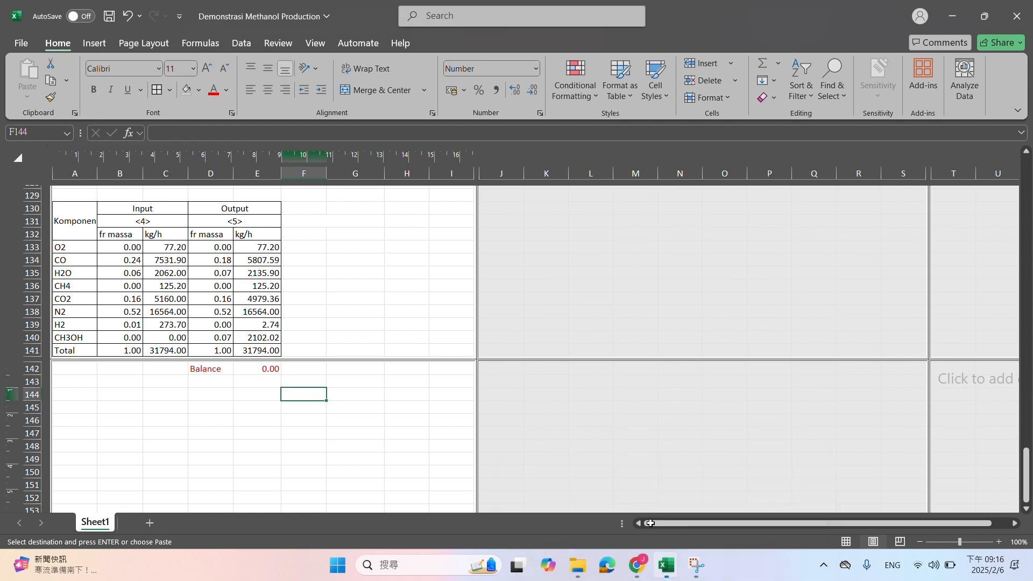
click(81, 394)
key(ctrl+v)
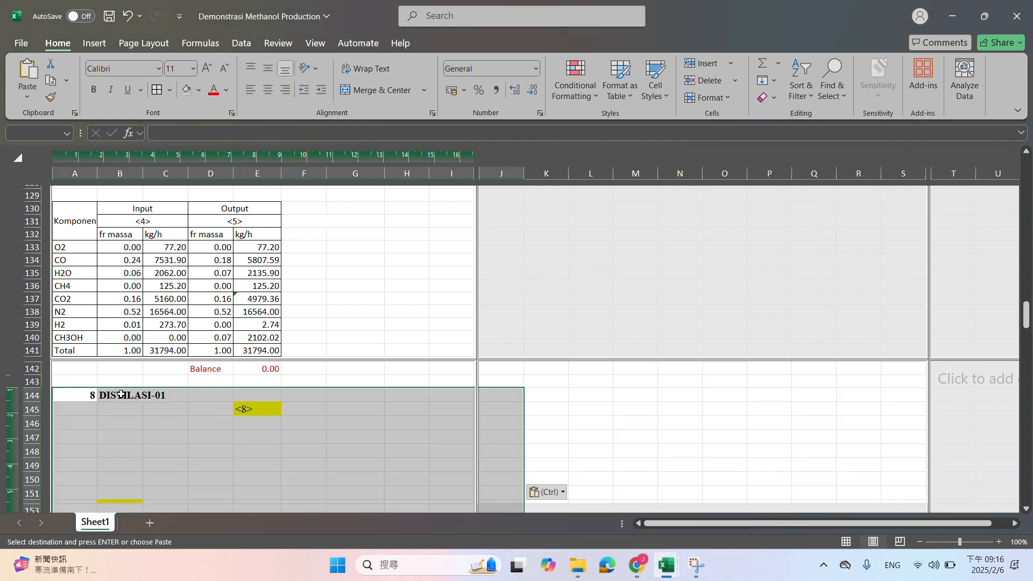
Narrow column G slightly in the methanol sheet
scroll(330, 405, down, 4)
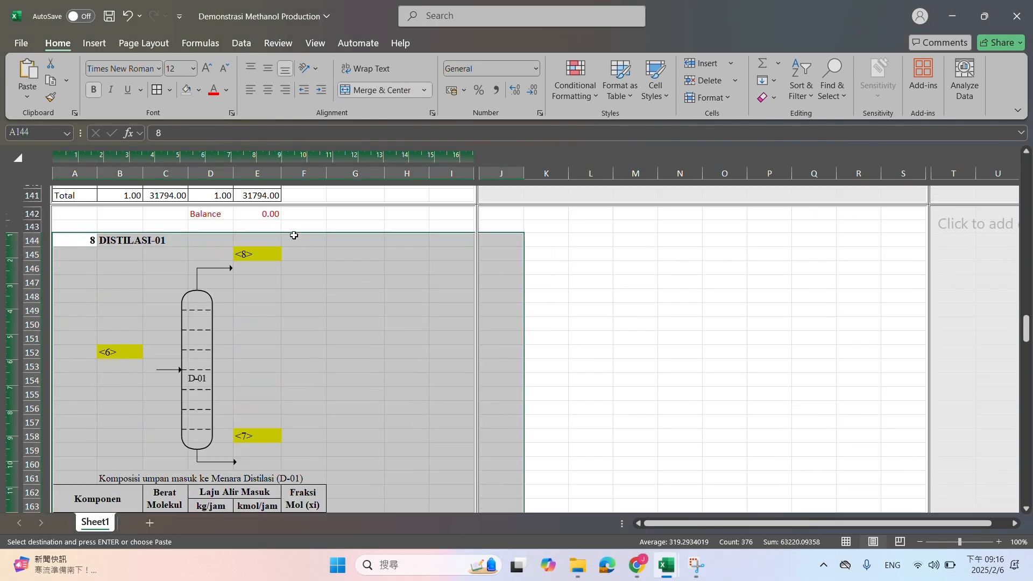
click(338, 264)
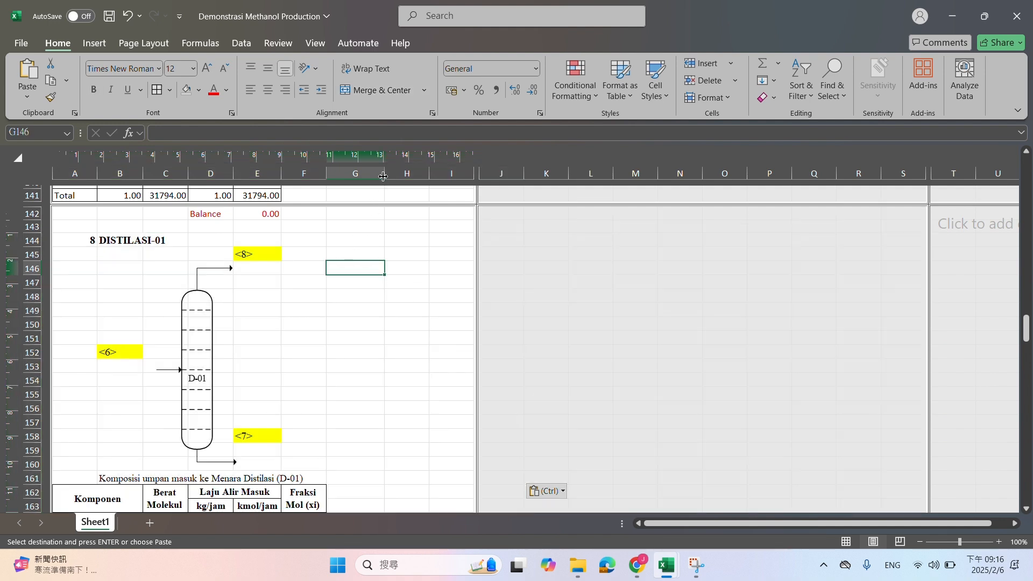
drag(384, 176, 376, 177)
Replace the pasted section heading in A144 with "4. Distilasi 1" and delete the DISTILASI-01 text in B144
click(84, 251)
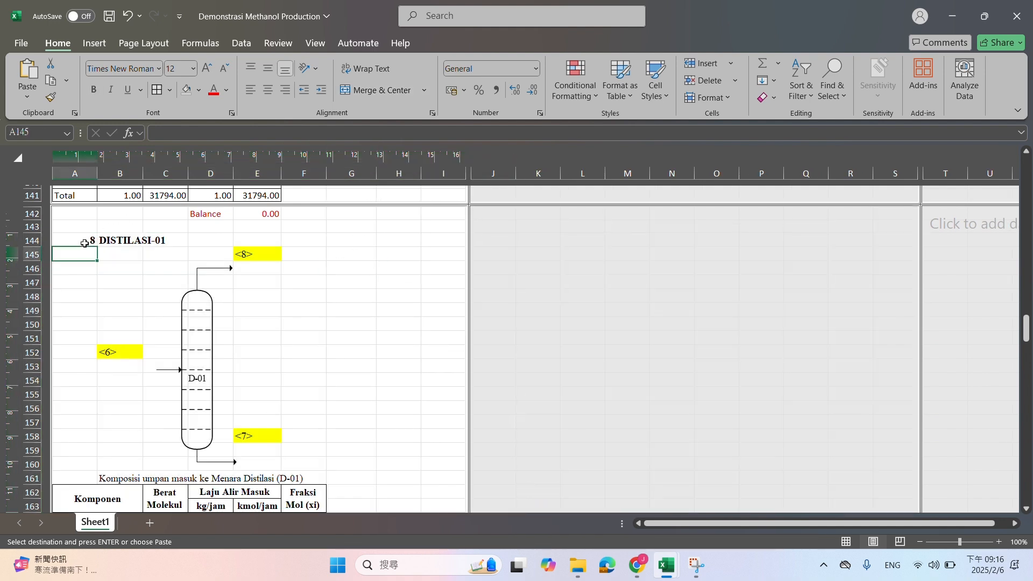
click(85, 243)
scroll(102, 338, up, 15)
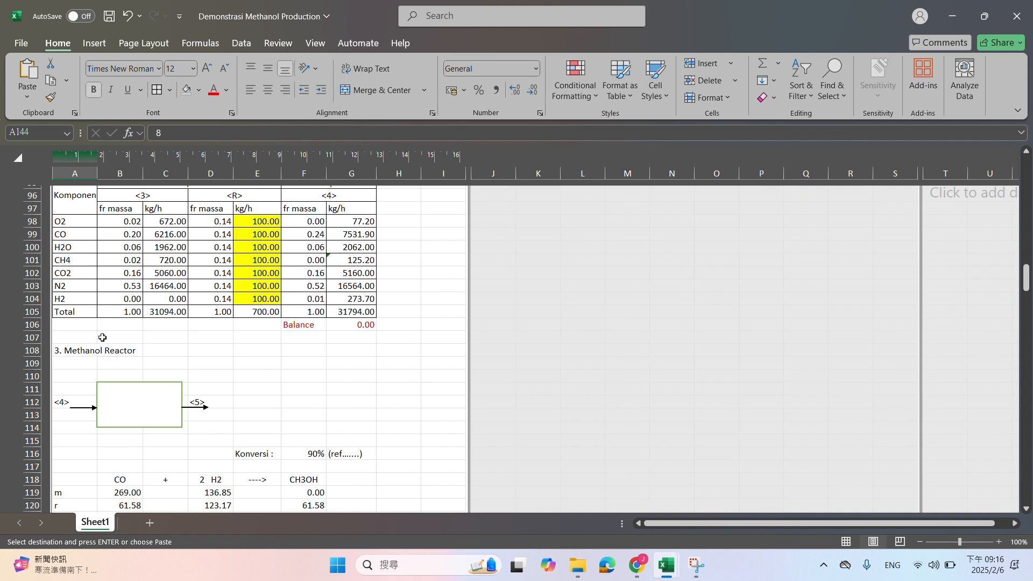
scroll(102, 337, down, 10)
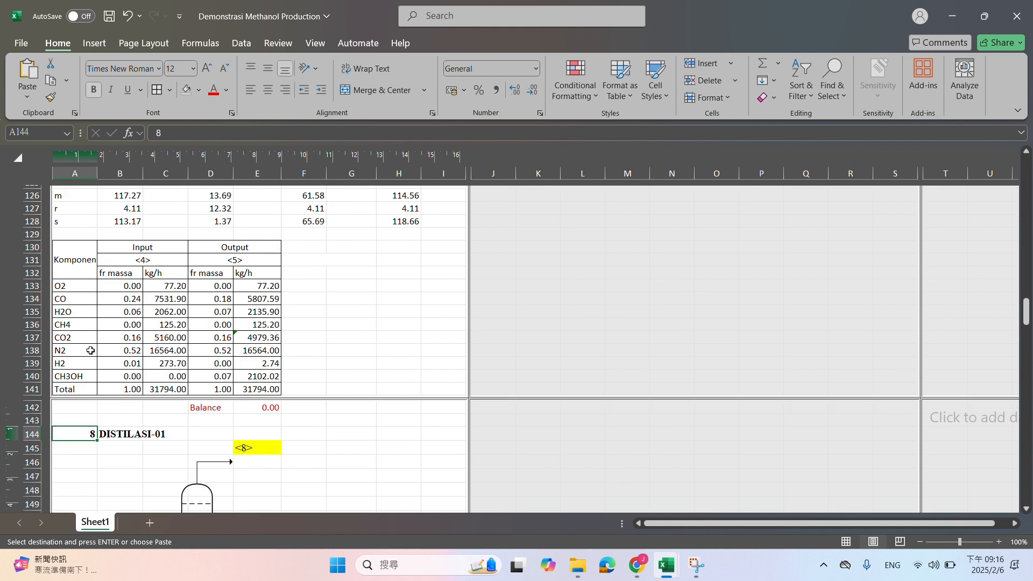
text(4. Distilasi)
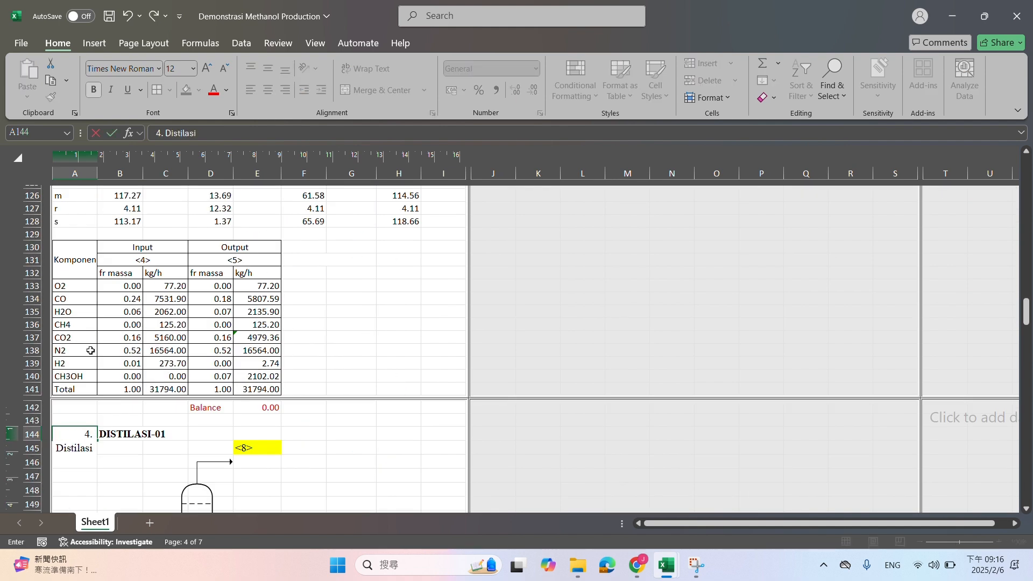
text( 1)
key(Return)
key(Up)
key(Right)
key(Delete)
key(Left)
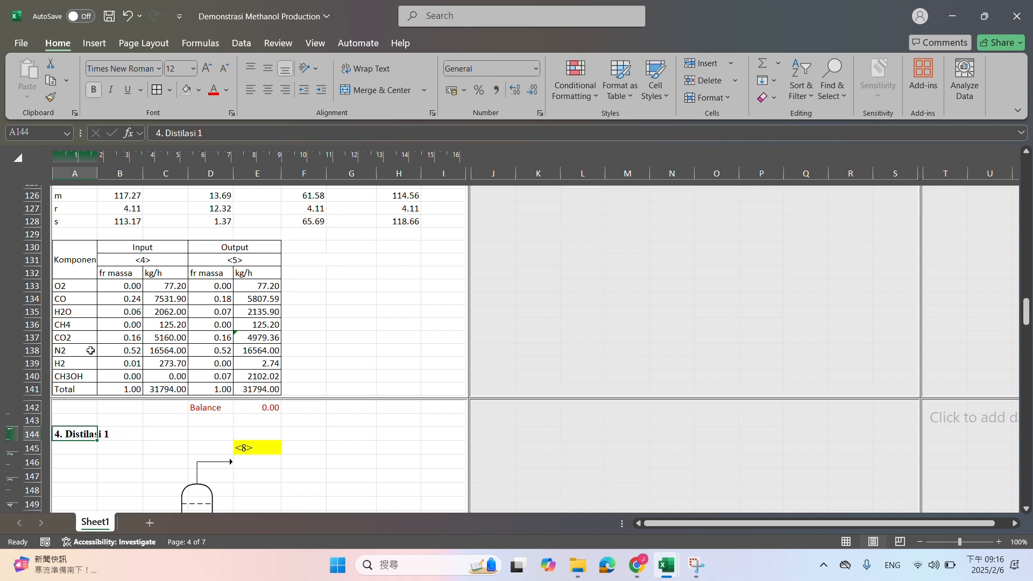
Relabel the distillation column's feed stream in B152 as <5> and its bottom outlet in E158 as <6>
scroll(183, 312, down, 4)
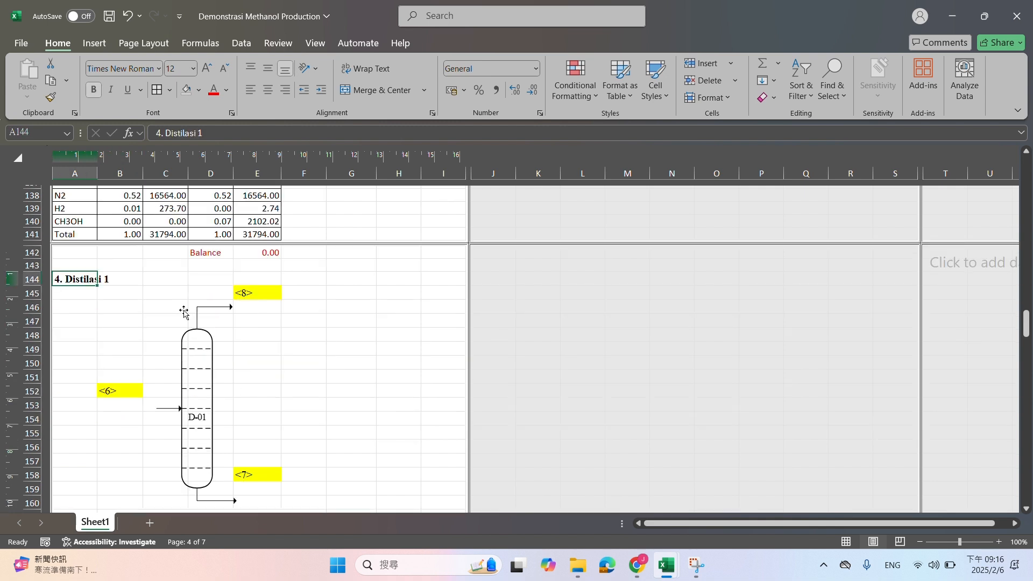
click(135, 386)
text(<5)
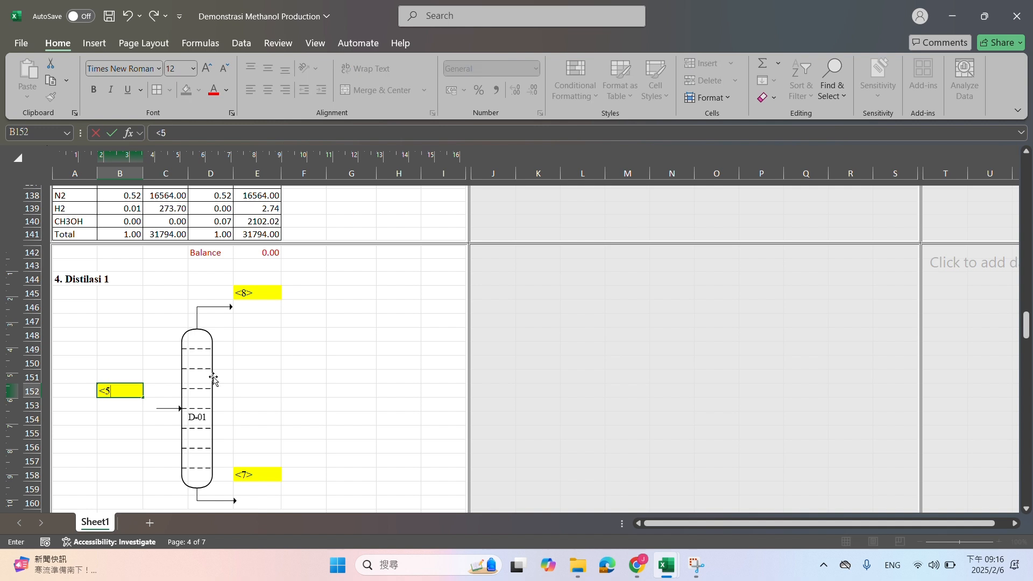
click(244, 476)
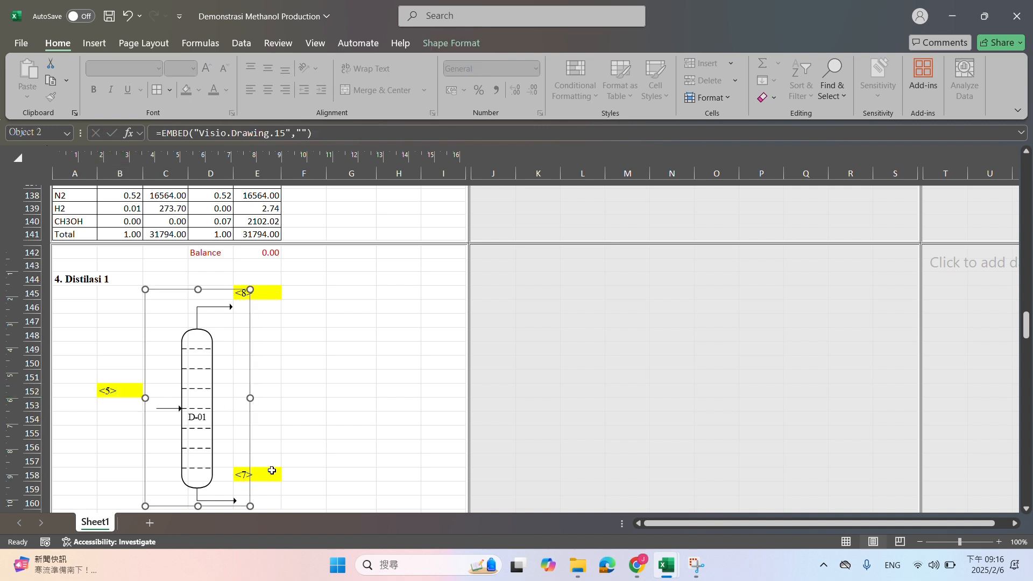
text(<6)
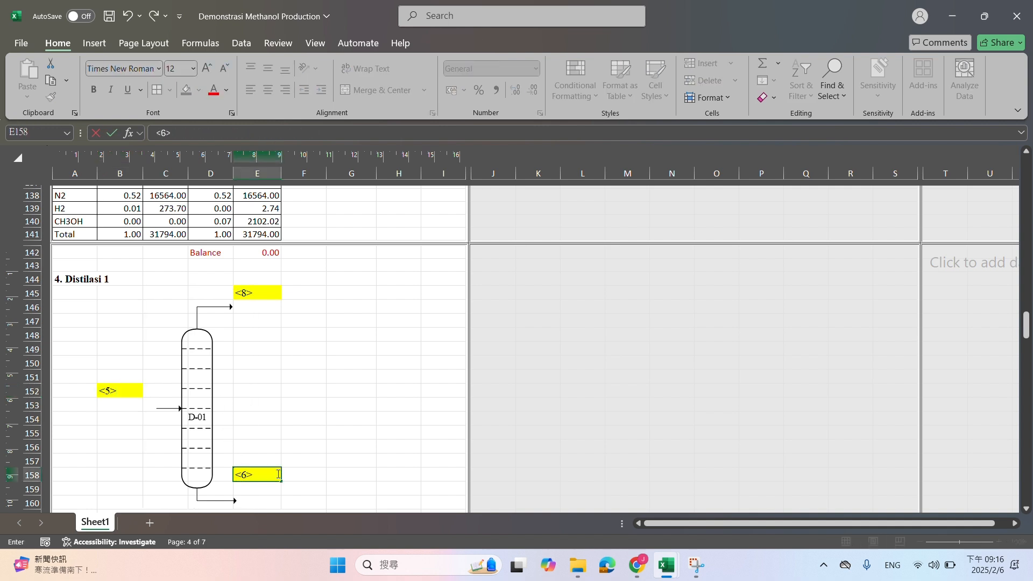
Relabel the column's top outlet in E145 as <6> and its bottom outlet in E158 as <7>
click(250, 296)
text(<)
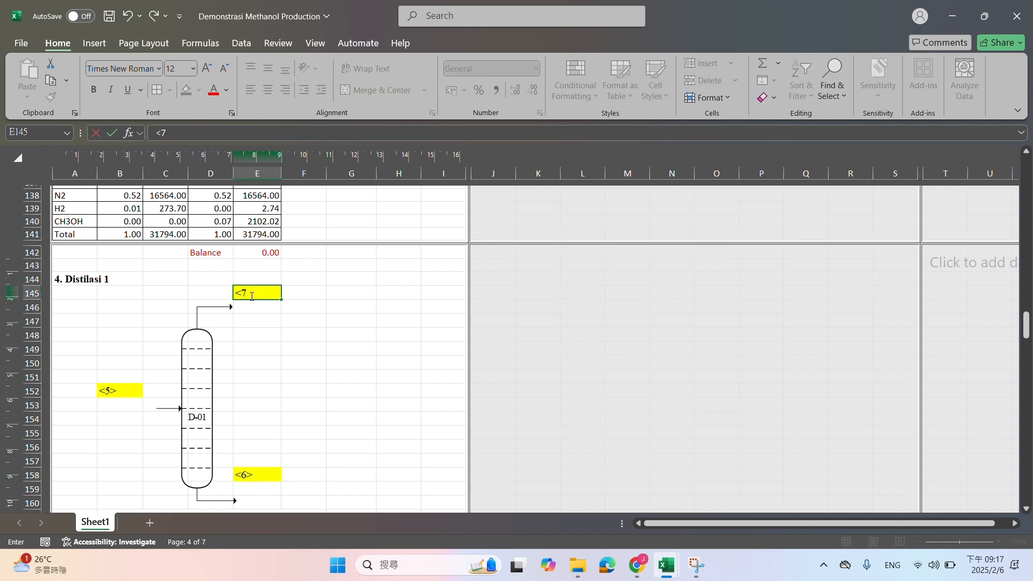
text(6>)
key(Return)
key(Down)
key(Down)
key(Down)
key(Down)
key(Down)
key(Down)
key(Down)
key(Down)
key(Down)
key(Down)
key(Down)
key(Down)
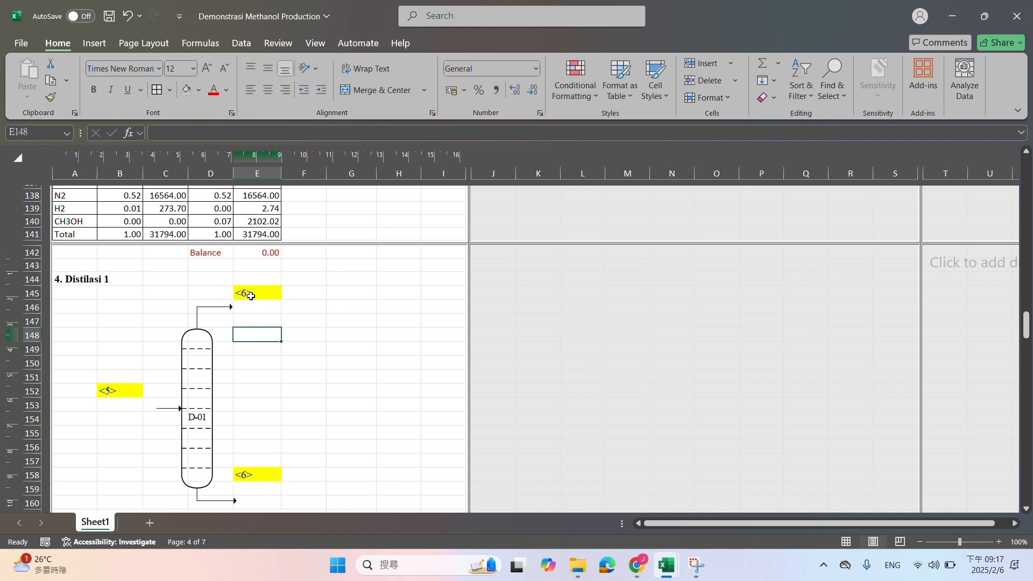
text(<)
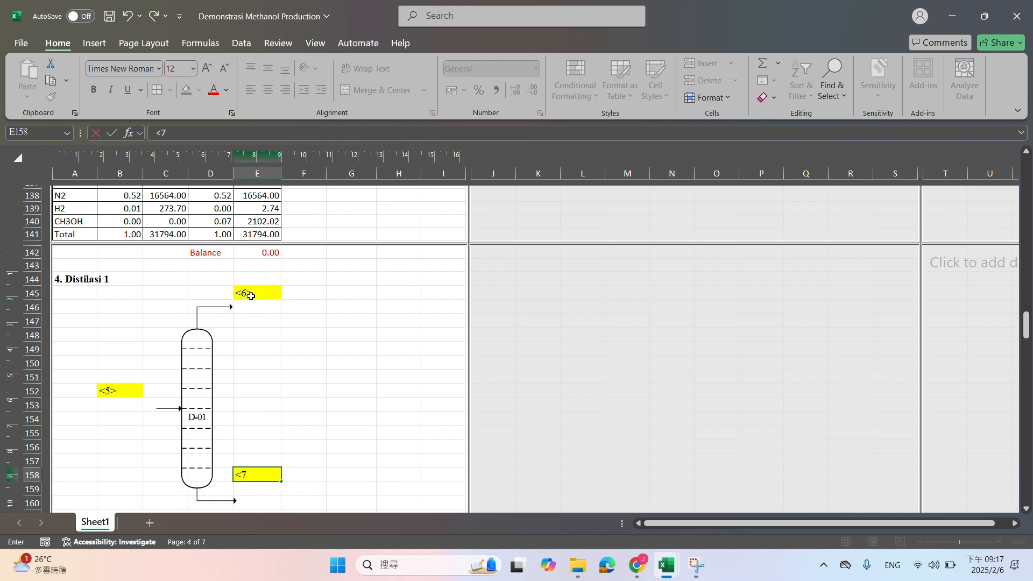
text(7>)
key(Return)
scroll(338, 334, down, 5)
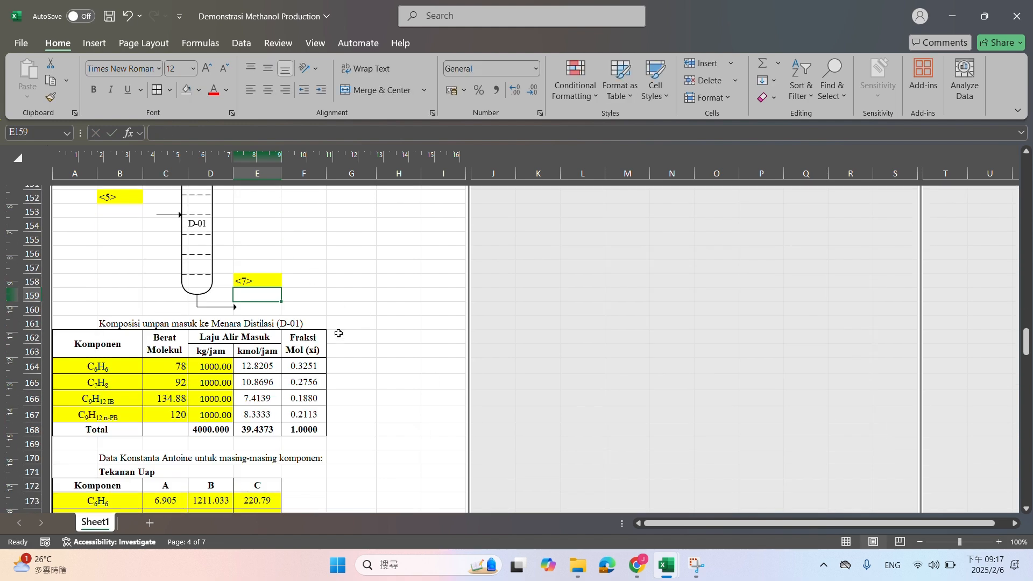
Insert four blank rows above C6H6 at row 164 in the distillation feed composition table, matching the reactor table's eight components
scroll(277, 365, up, 11)
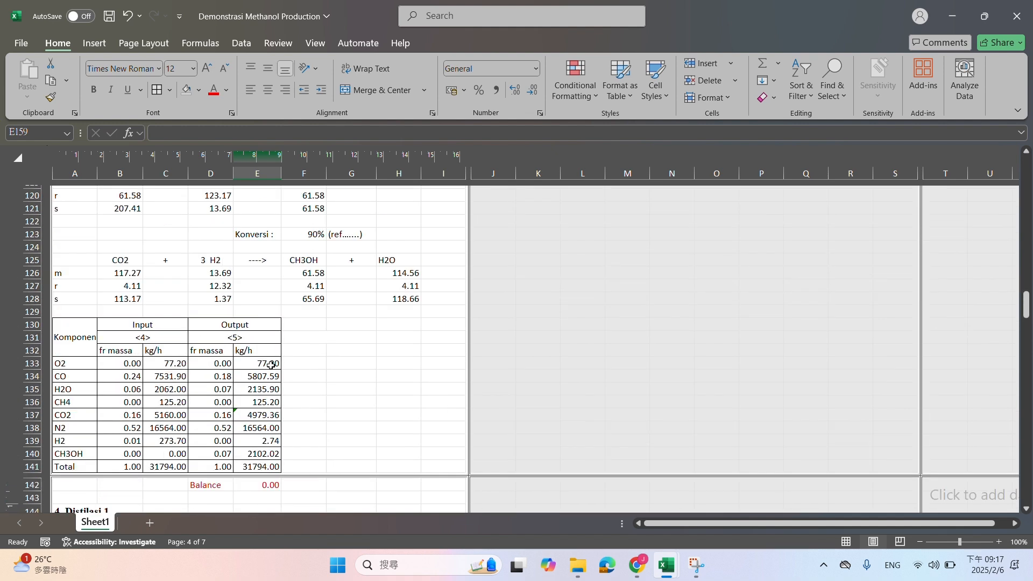
drag(90, 363, 89, 455)
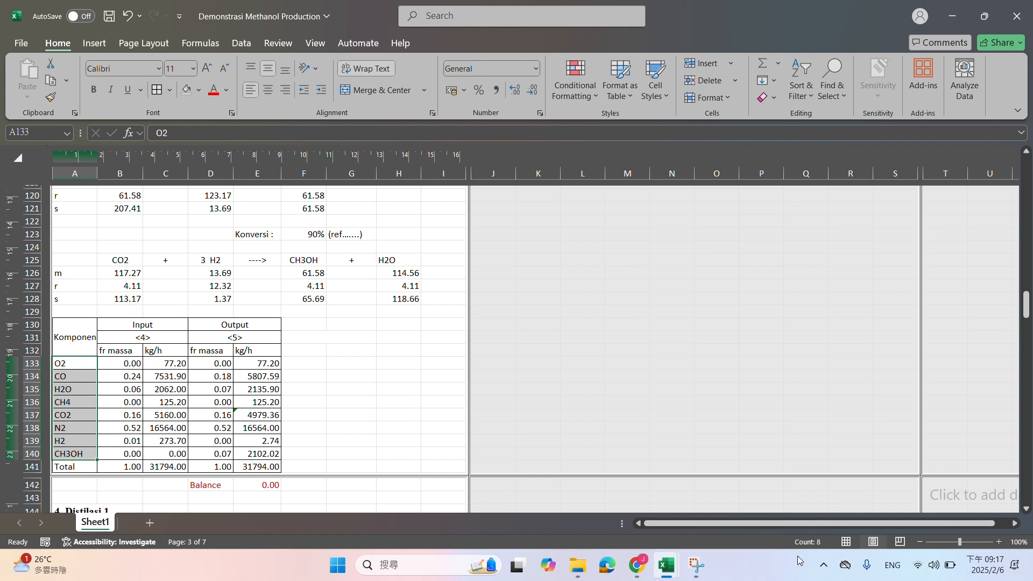
scroll(288, 307, down, 10)
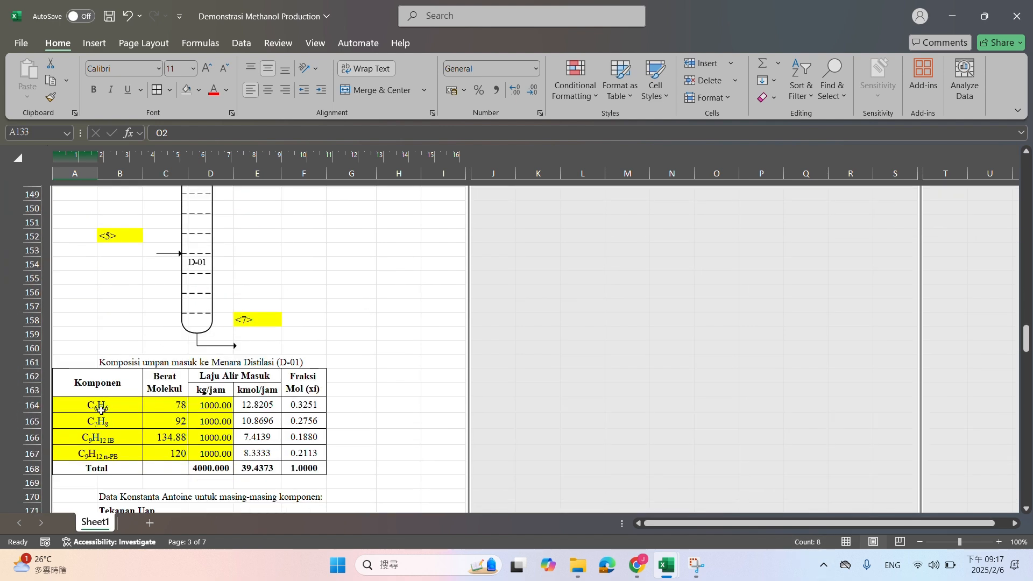
drag(102, 410, 103, 456)
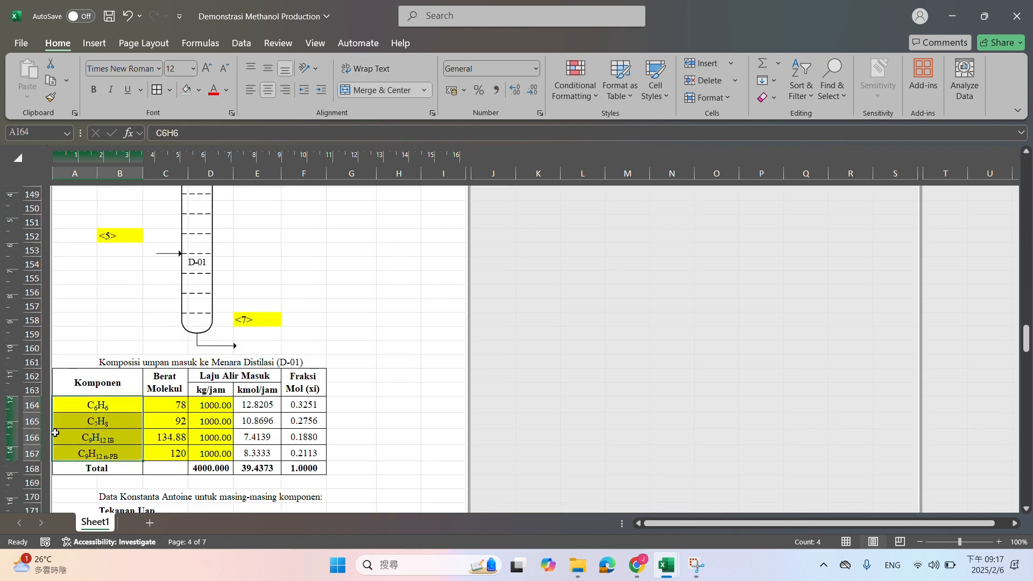
right_click(30, 404)
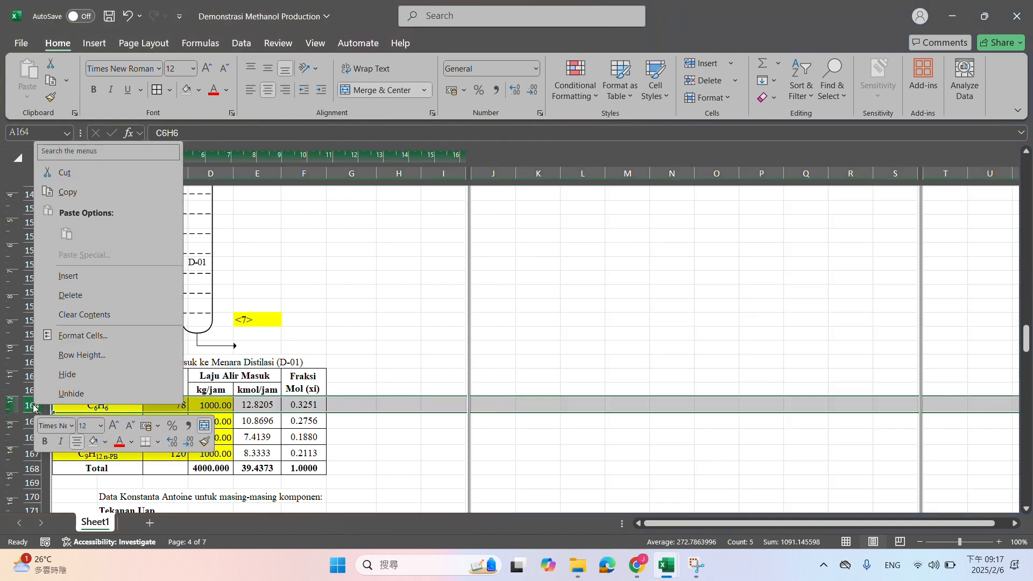
shift+click(27, 456)
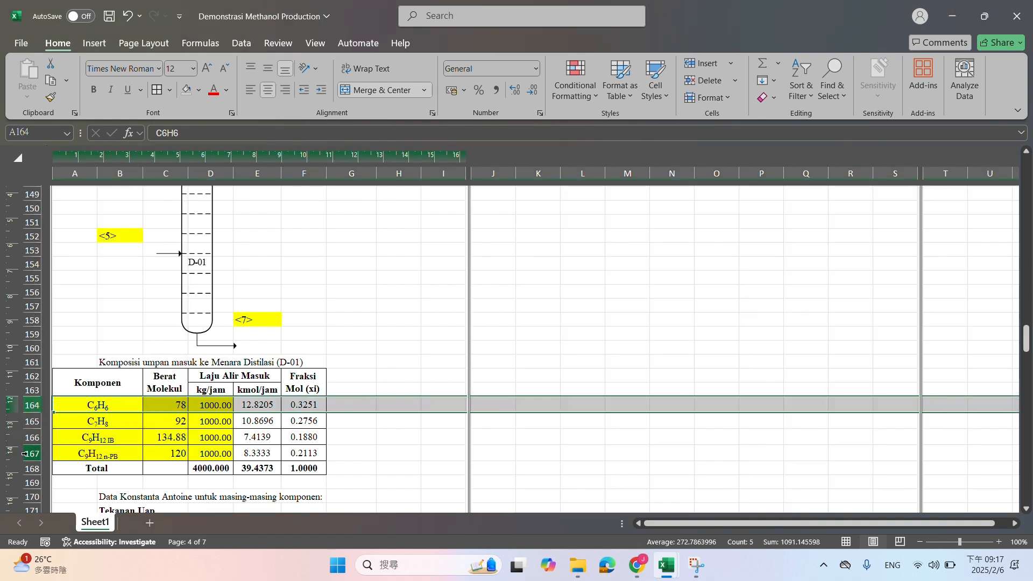
right_click(27, 455)
click(104, 321)
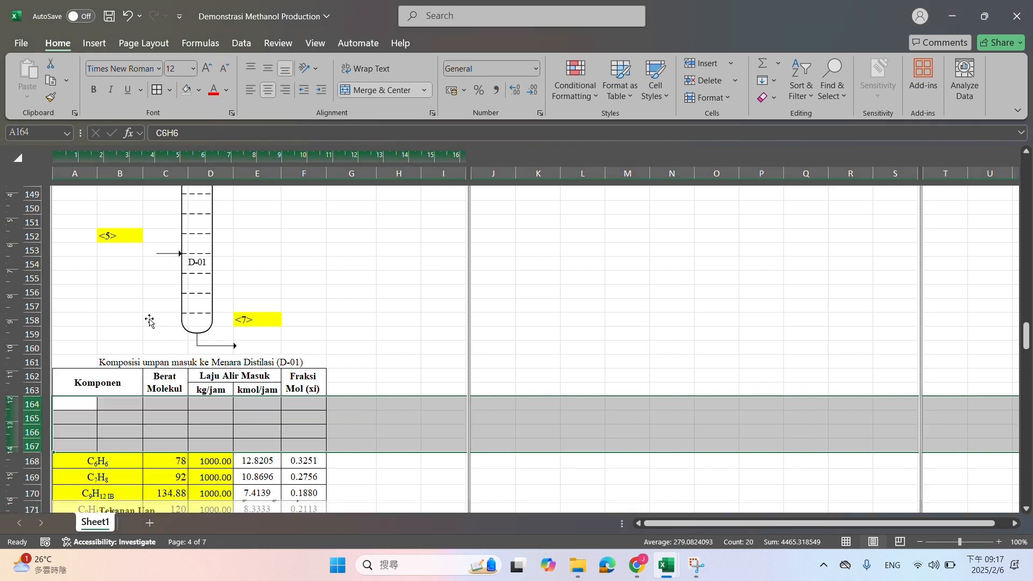
Fill the C6H6 row of the feed composition table upward from row 168 into the blank rows 164 to 167
scroll(151, 318, down, 3)
click(126, 342)
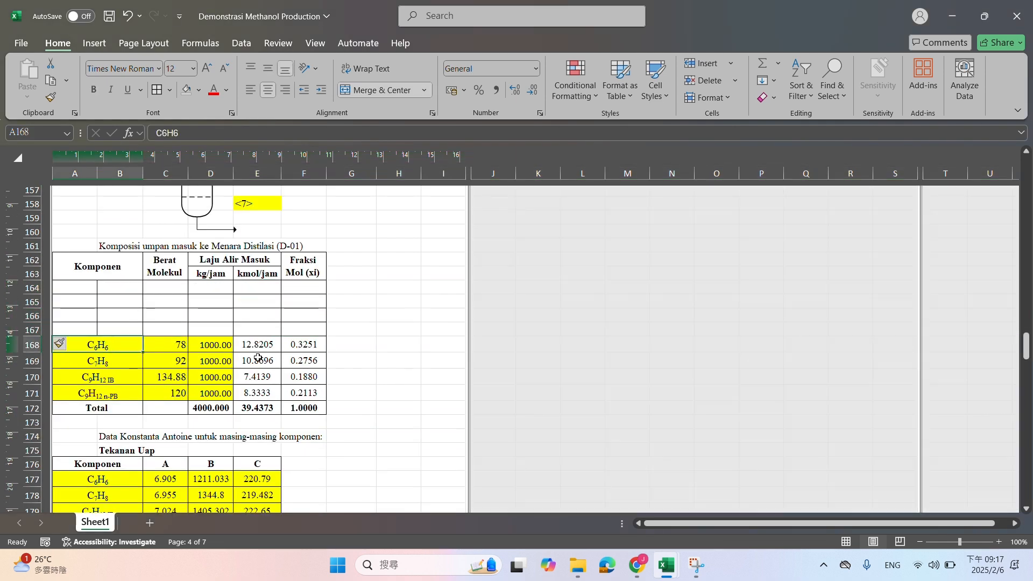
shift+click(307, 344)
mouse_move(319, 349)
mouse_down()
mouse_move(320, 289)
mouse_move(320, 323)
mouse_move(300, 342)
mouse_up()
click(62, 327)
drag(62, 327, 319, 296)
Insert four blank rows above C6H6 at row 177 in the Antoine constants table
scroll(274, 335, down, 4)
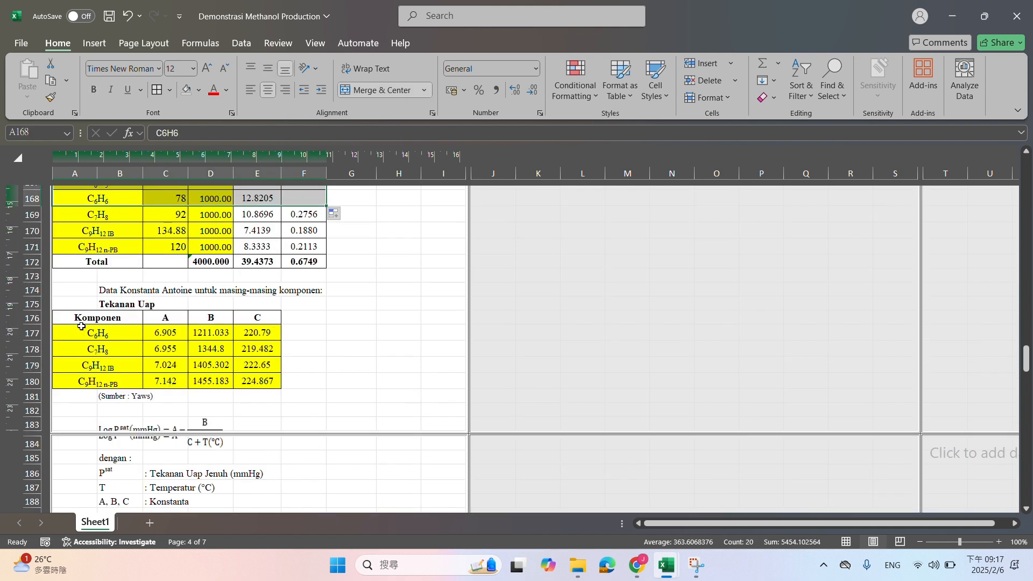
click(33, 334)
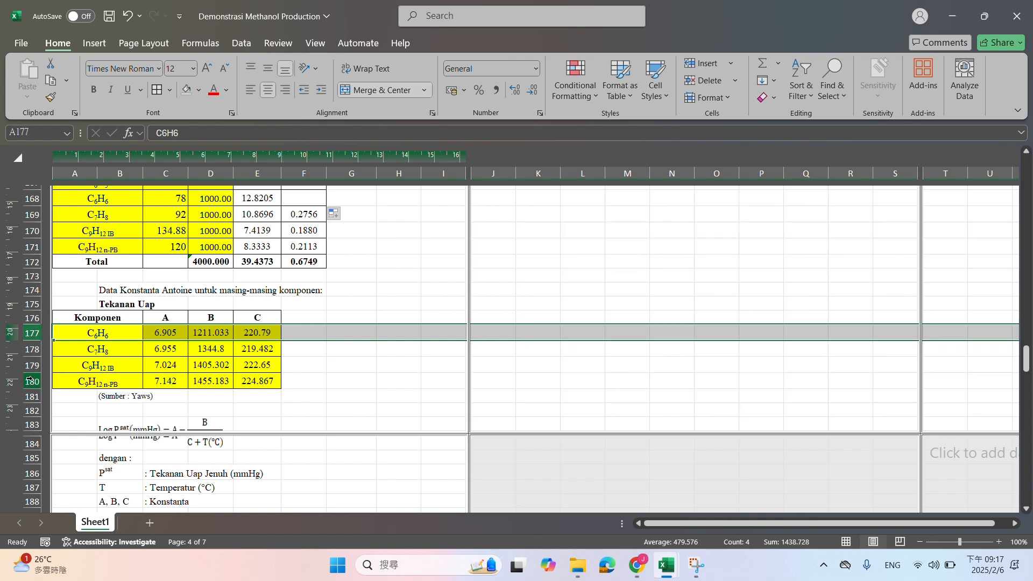
shift+click(31, 379)
right_click(31, 379)
click(99, 254)
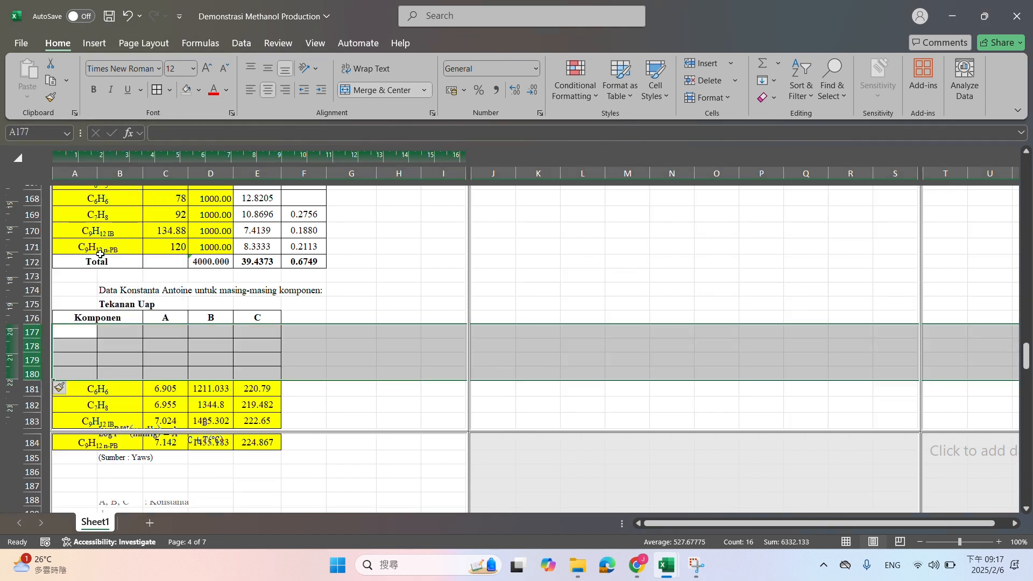
Insert four blank rows above C6H6 at row 213 in the feed bubble point table
scroll(99, 256, up, 2)
scroll(113, 221, down, 14)
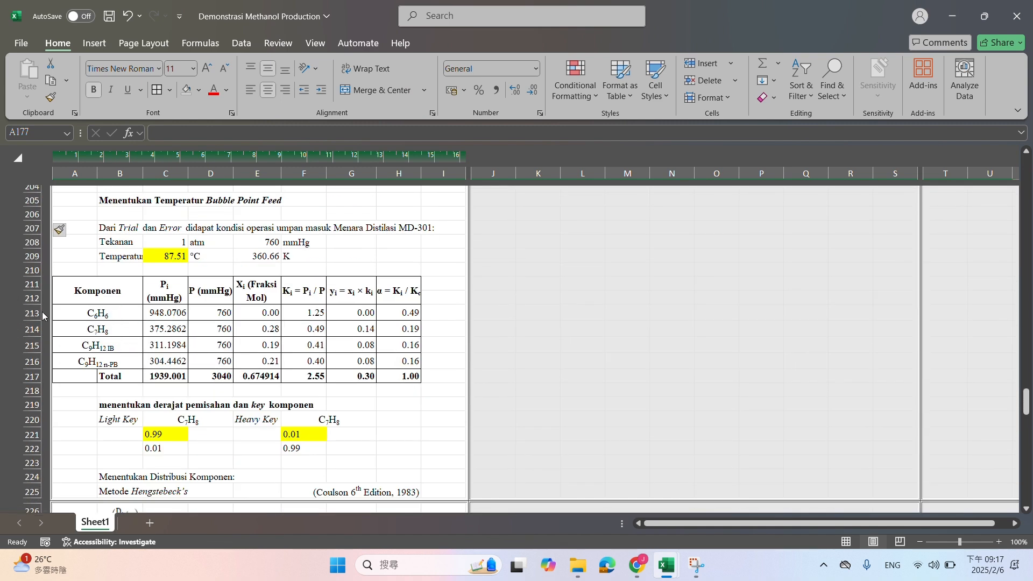
drag(43, 316, 43, 362)
right_click(43, 361)
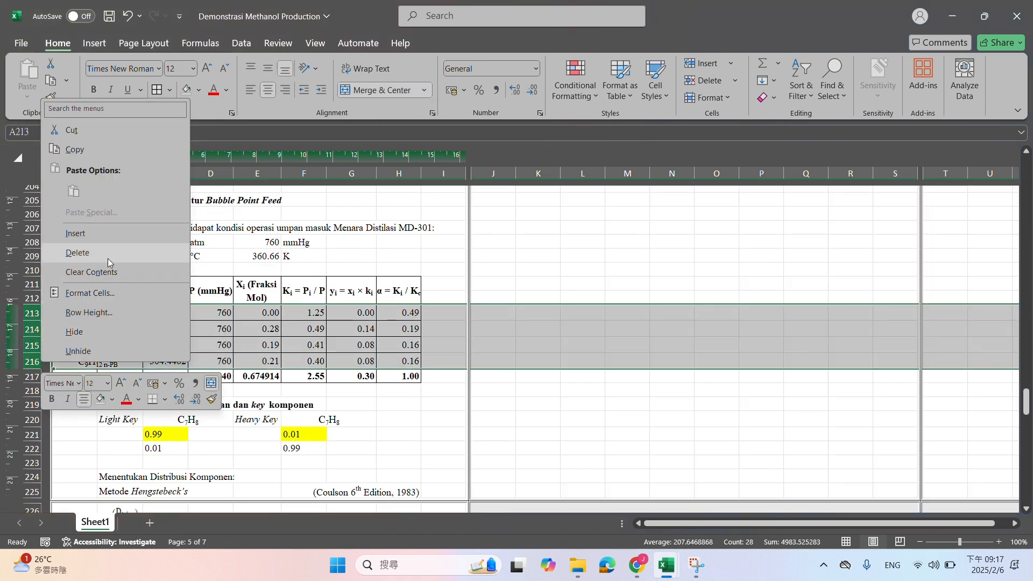
click(75, 233)
Insert four blank rows above C6H6 at row 246 in the bottom and distillate component distribution table
scroll(285, 293, down, 9)
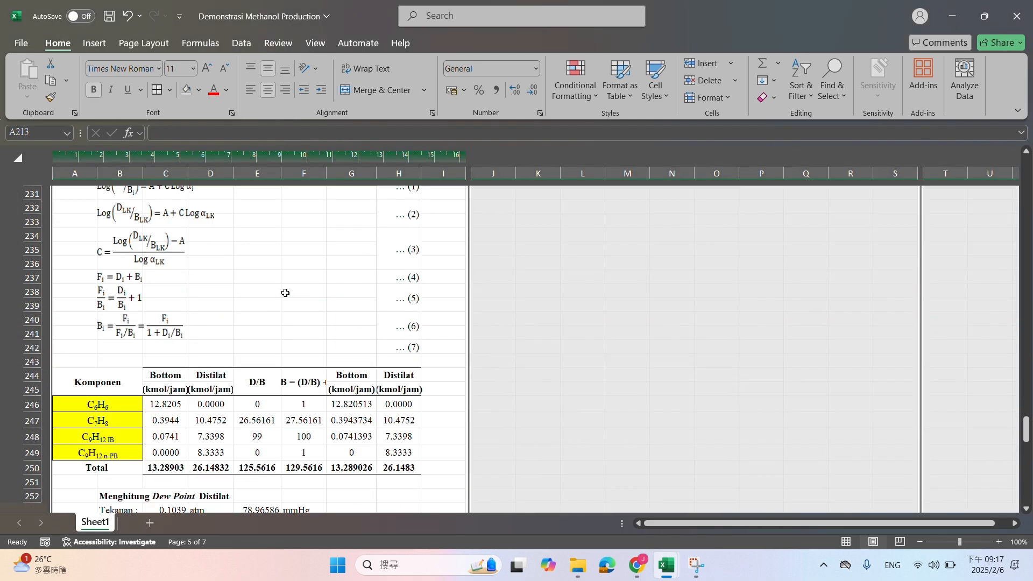
scroll(114, 273, down, 5)
click(26, 213)
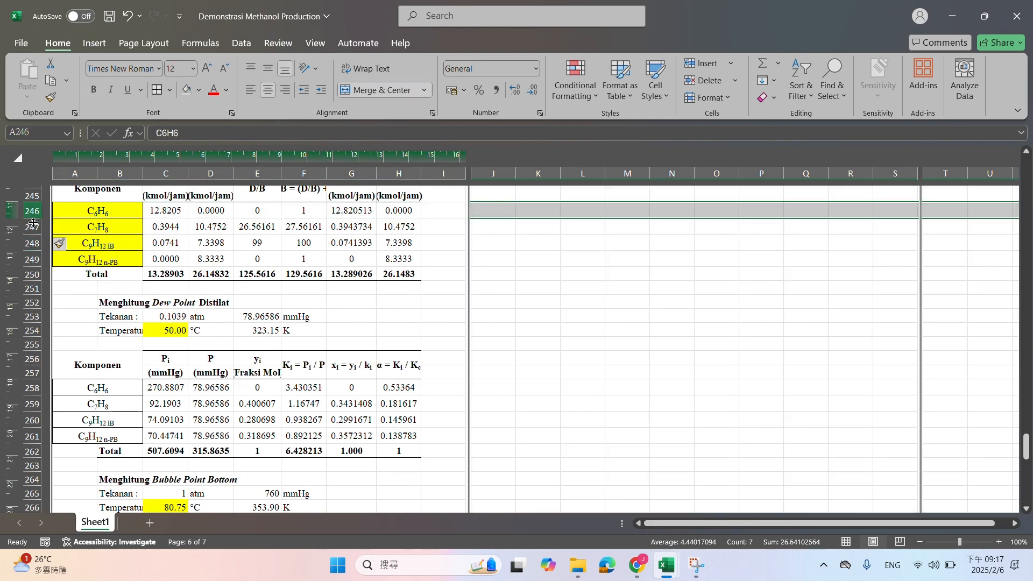
shift+click(34, 257)
right_click(43, 260)
click(70, 392)
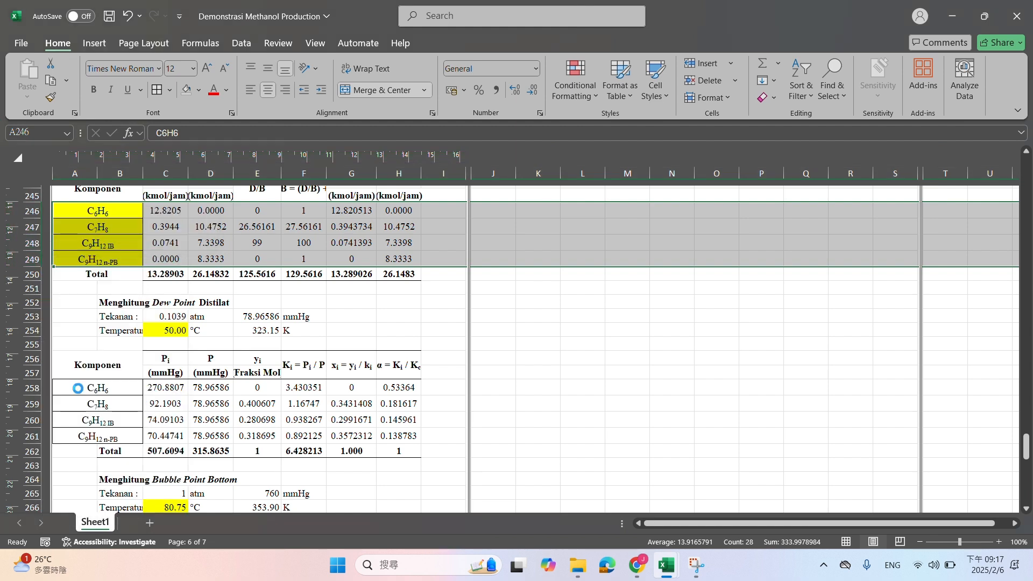
Insert four blank rows above C6H6 at row 262 in the distillate dew point table
scroll(55, 332, down, 3)
click(30, 328)
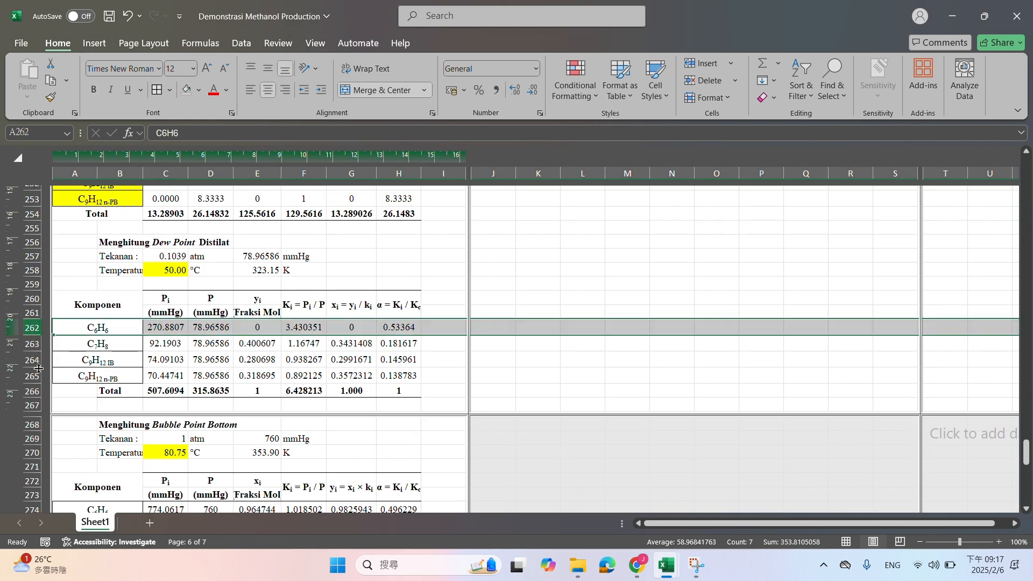
shift+click(33, 375)
right_click(33, 375)
click(68, 243)
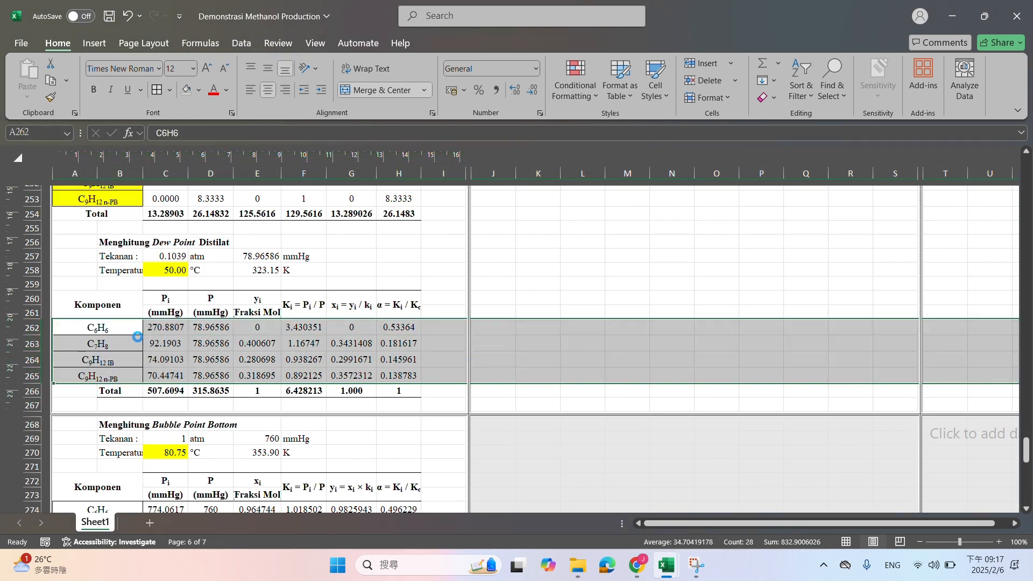
Insert four blank rows above C6H6 at row 278 in the bottom bubble point table
scroll(138, 338, down, 8)
scroll(70, 266, down, 1)
scroll(65, 285, up, 3)
click(32, 295)
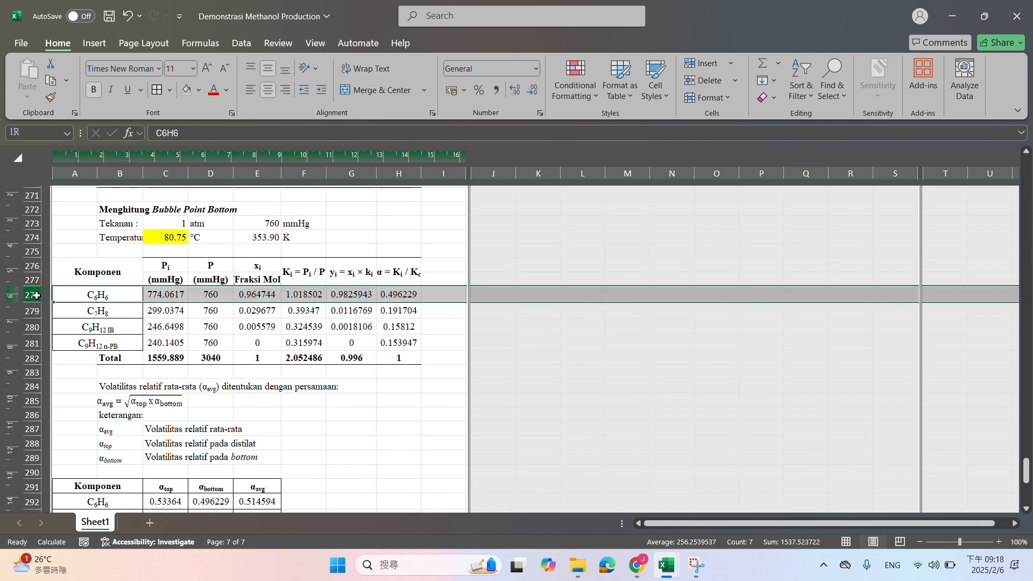
shift+click(43, 350)
right_click(42, 350)
click(69, 216)
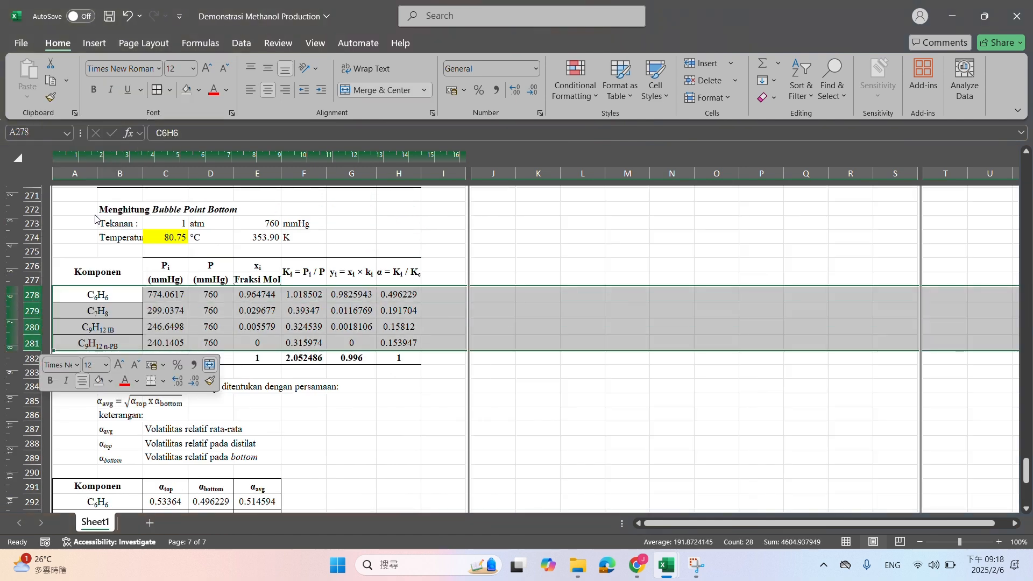
Insert four blank rows above C6H6 at row 296 in the average relative volatility table
scroll(160, 305, down, 6)
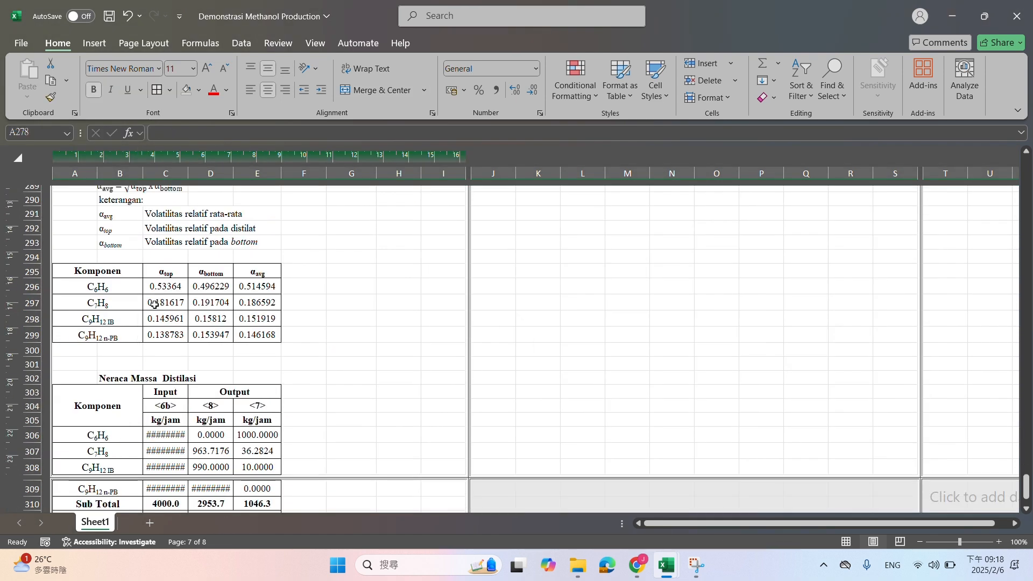
click(34, 286)
shift+click(33, 335)
right_click(32, 335)
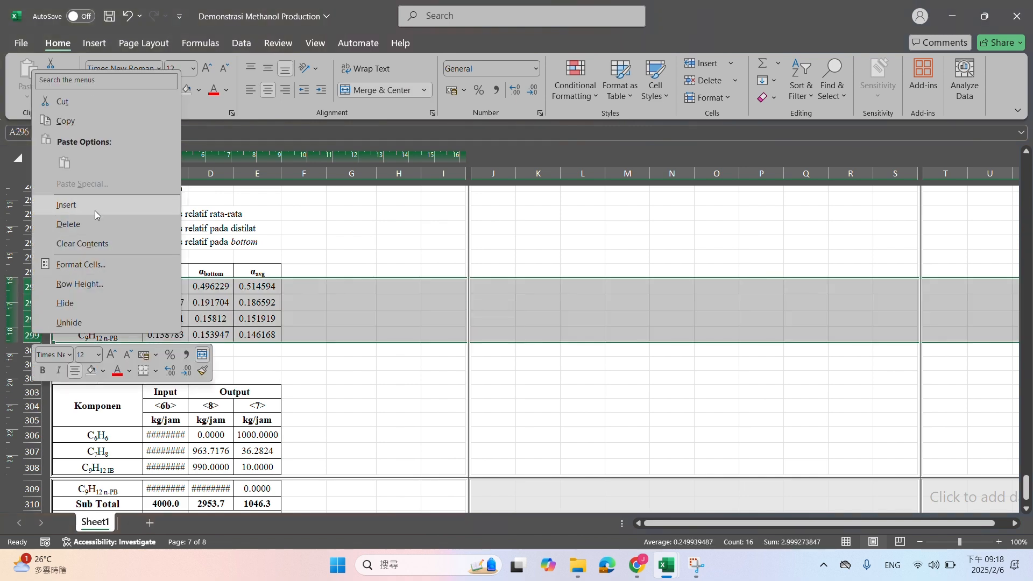
click(66, 205)
Insert four blank rows above C6H6 at row 310 in the Neraca Massa Distilasi table
scroll(59, 296, down, 3)
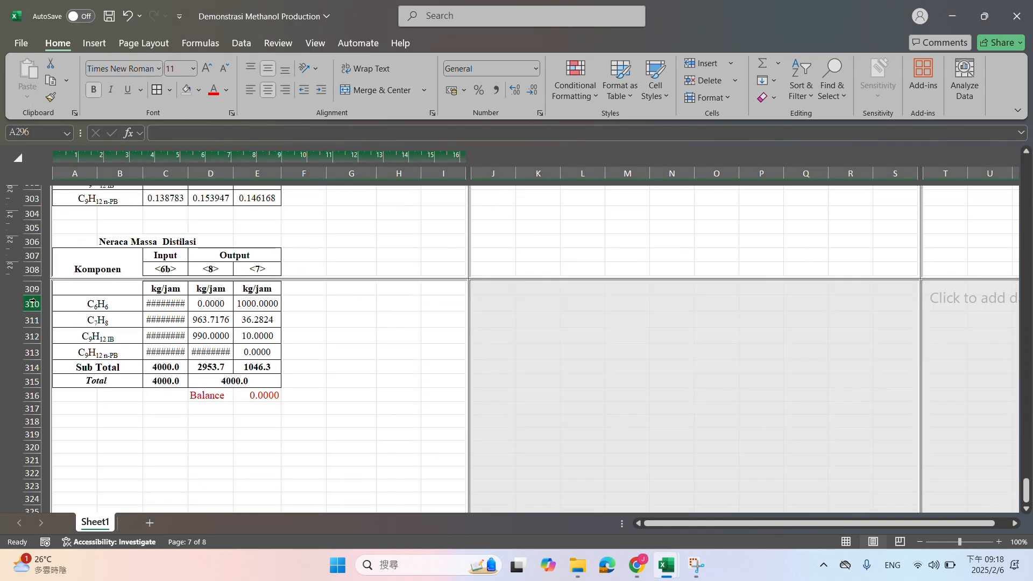
click(32, 303)
shift+click(33, 353)
right_click(33, 352)
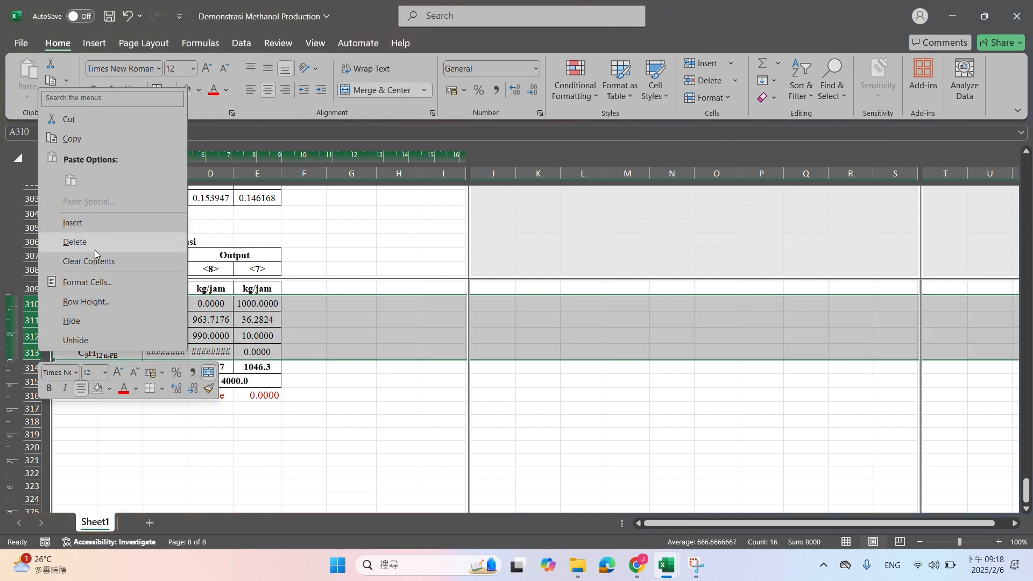
click(75, 242)
Copy the component names in A133:A140 into the feed composition table starting at A164, and clear the contents of B164:B171
scroll(162, 285, up, 20)
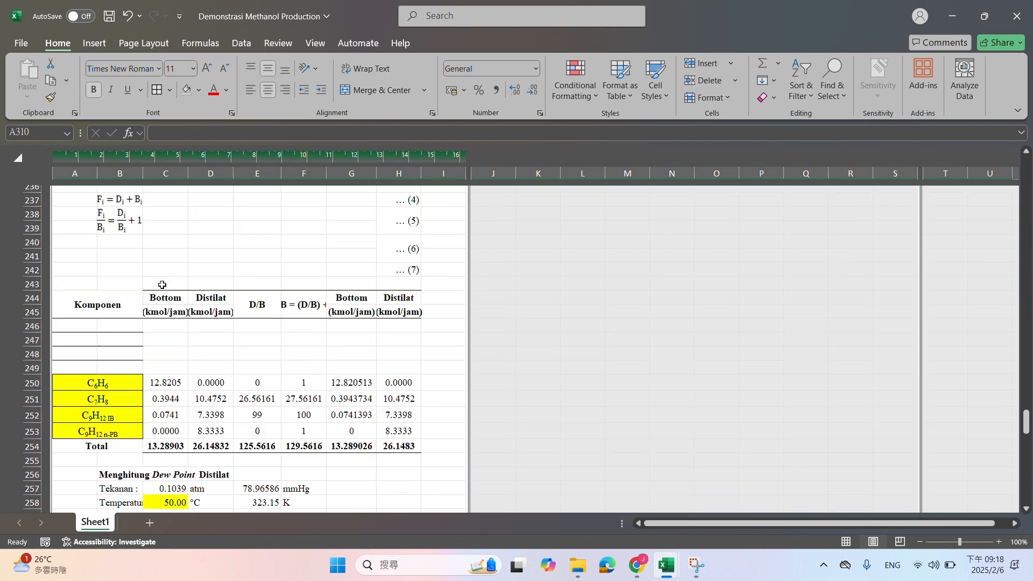
scroll(162, 284, up, 11)
scroll(162, 285, up, 20)
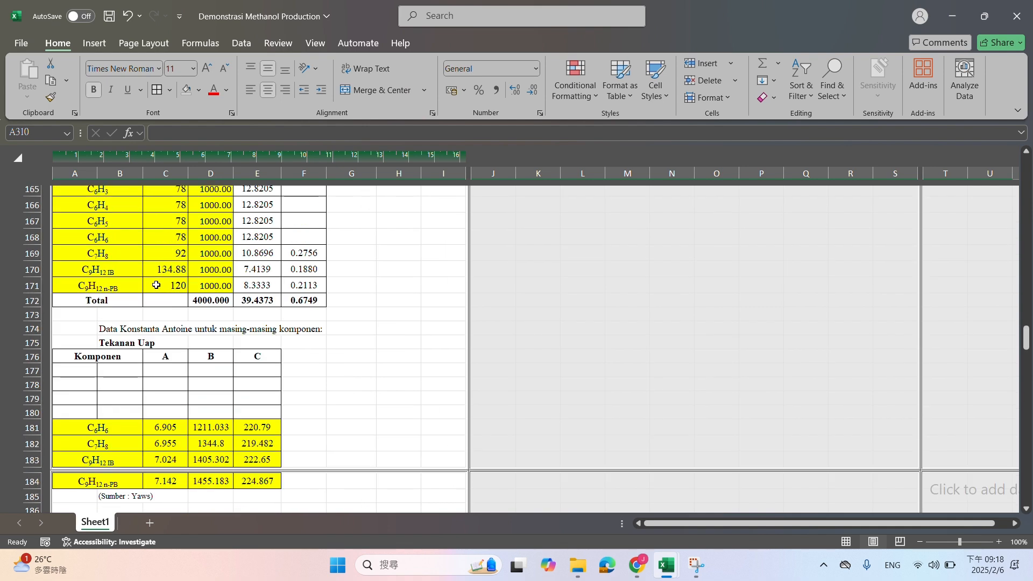
scroll(118, 311, down, 4)
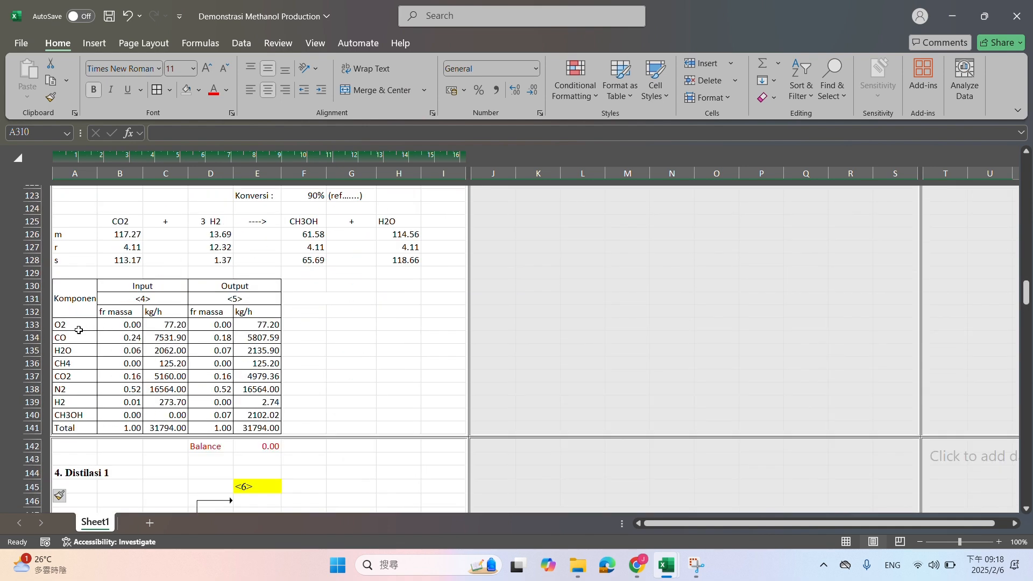
drag(79, 330, 75, 416)
key(ctrl+c)
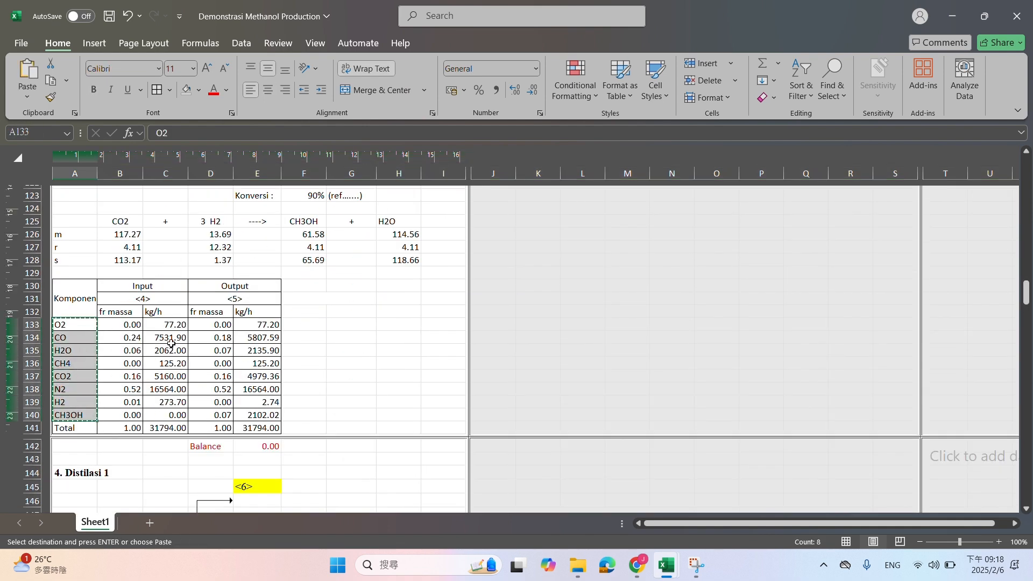
scroll(172, 344, down, 10)
click(99, 367)
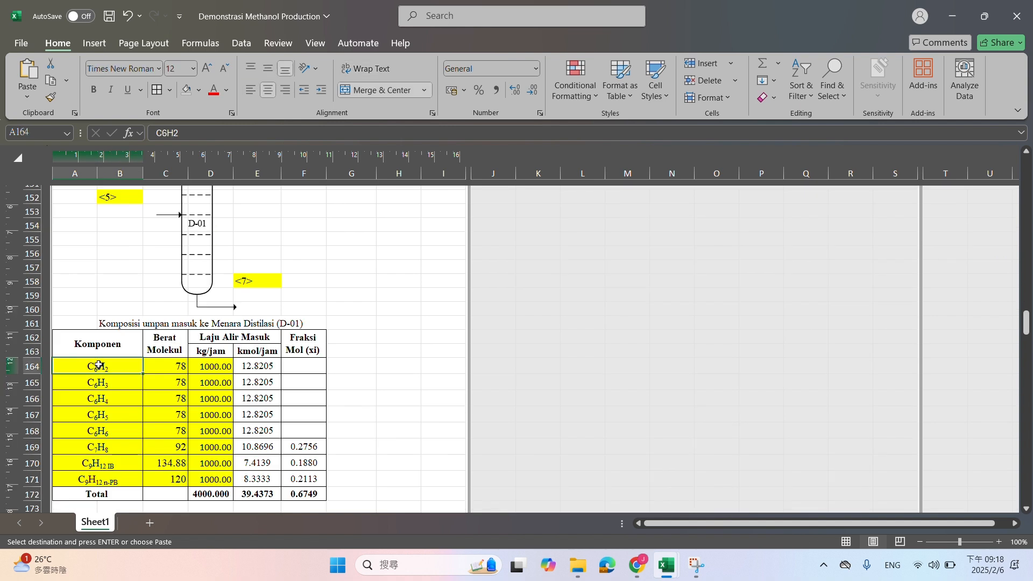
key(ctrl+v)
click(302, 367)
drag(113, 365, 113, 462)
key(Delete)
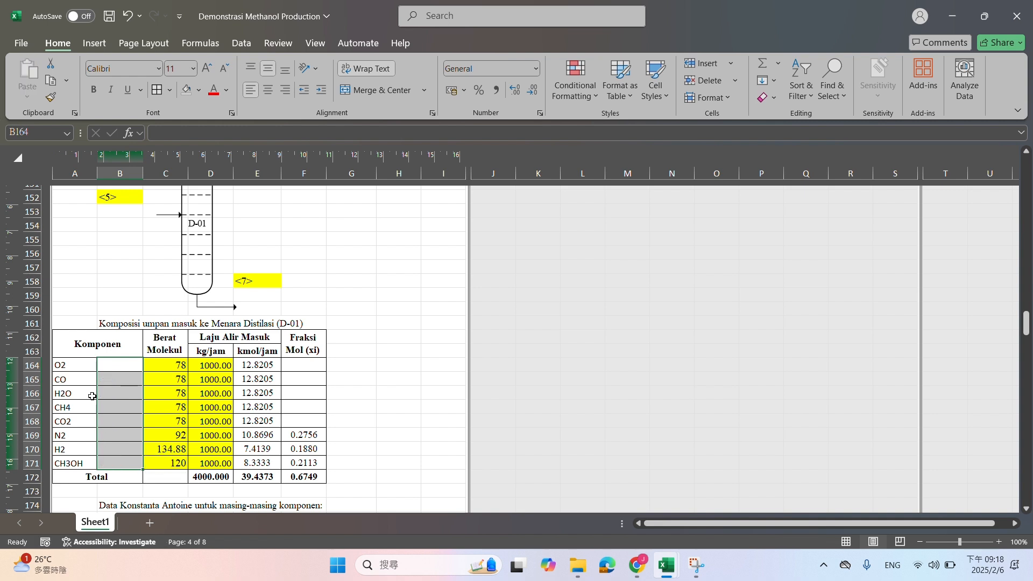
Merge and center columns A and B for each component row from 164 to 171 in the feed composition table
drag(83, 364, 124, 362)
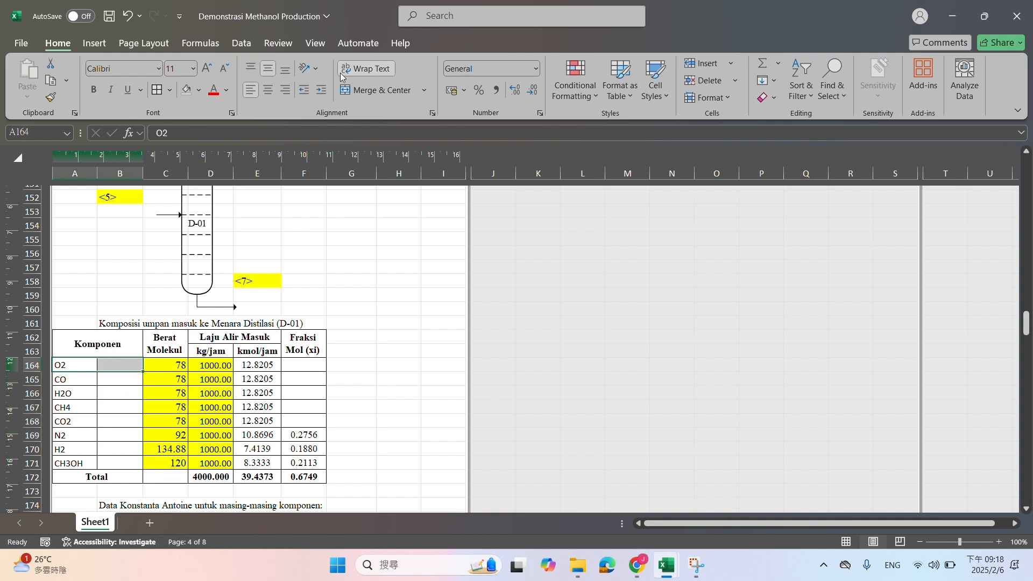
click(355, 90)
key(Down)
key(shift+Right)
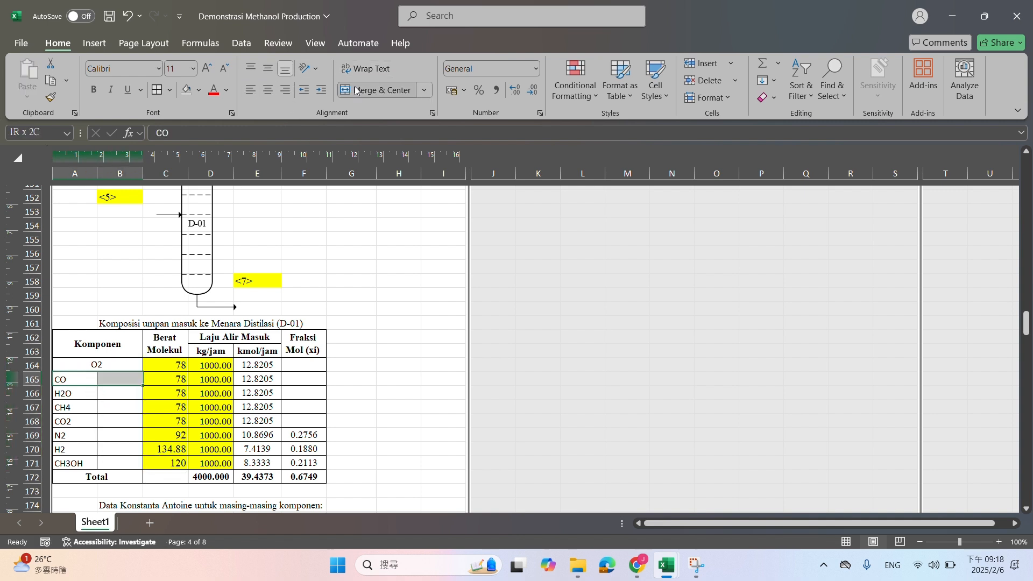
click(355, 90)
key(Down)
key(shift+Right)
click(355, 90)
key(Down)
click(355, 89)
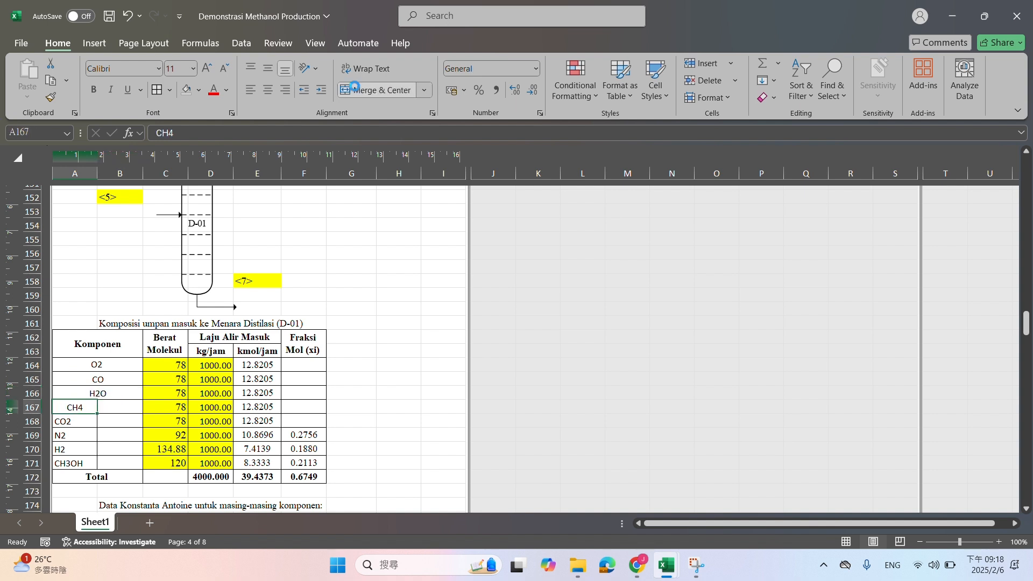
key(shift+Right)
click(356, 90)
key(Down)
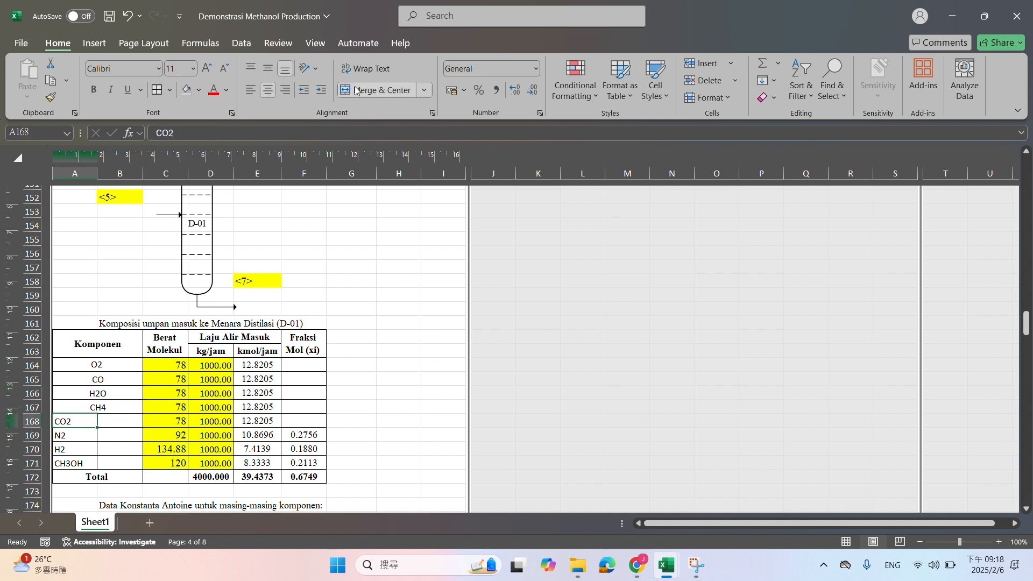
key(shift+Right)
click(355, 90)
key(Down)
key(shift+Right)
click(355, 90)
key(Down)
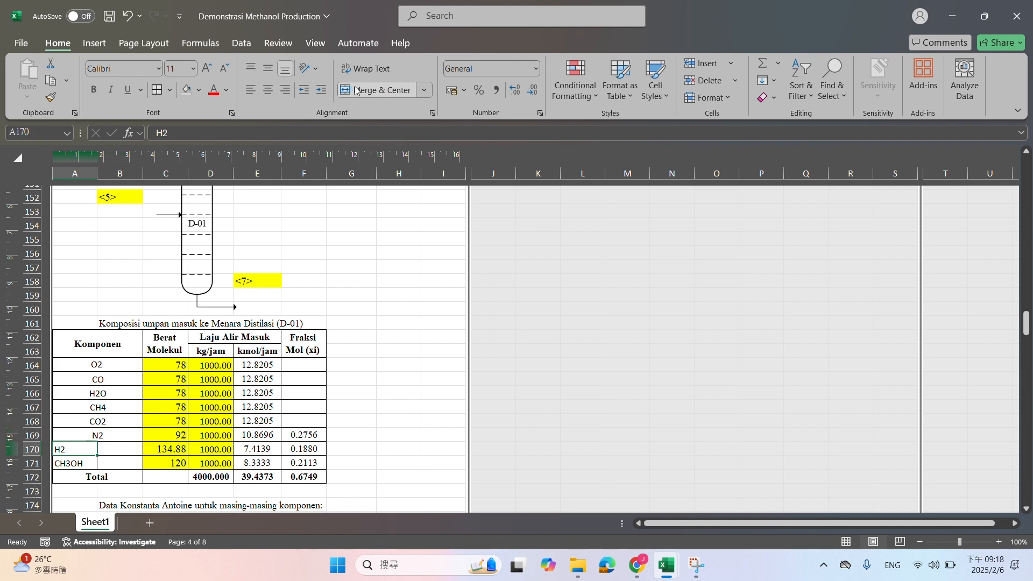
key(shift+Right)
click(355, 90)
key(Down)
key(shift+Right)
click(355, 90)
Copy the merged component names in A164:B171 into the Antoine constants table starting at A177
scroll(213, 283, down, 5)
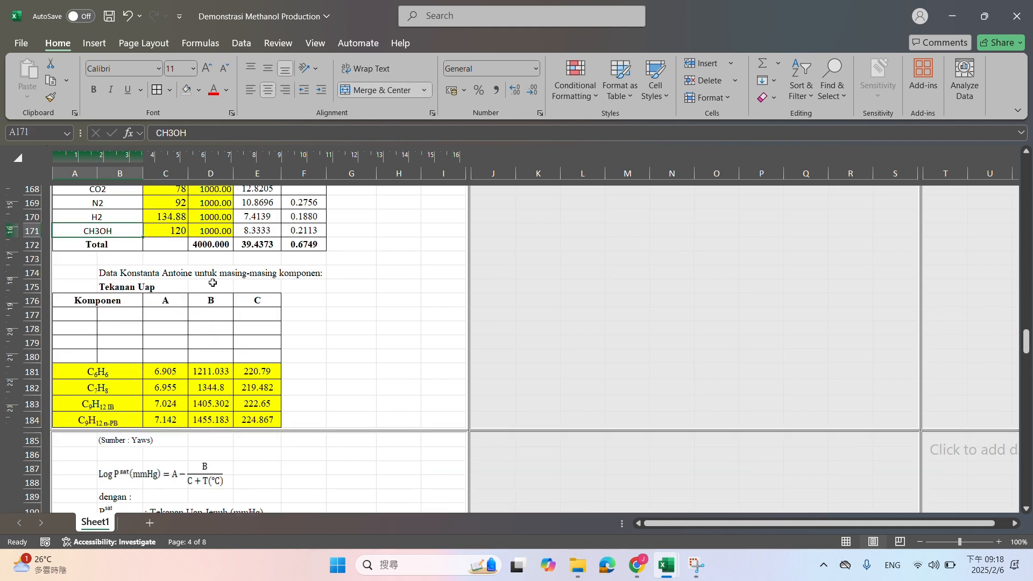
scroll(84, 321, up, 3)
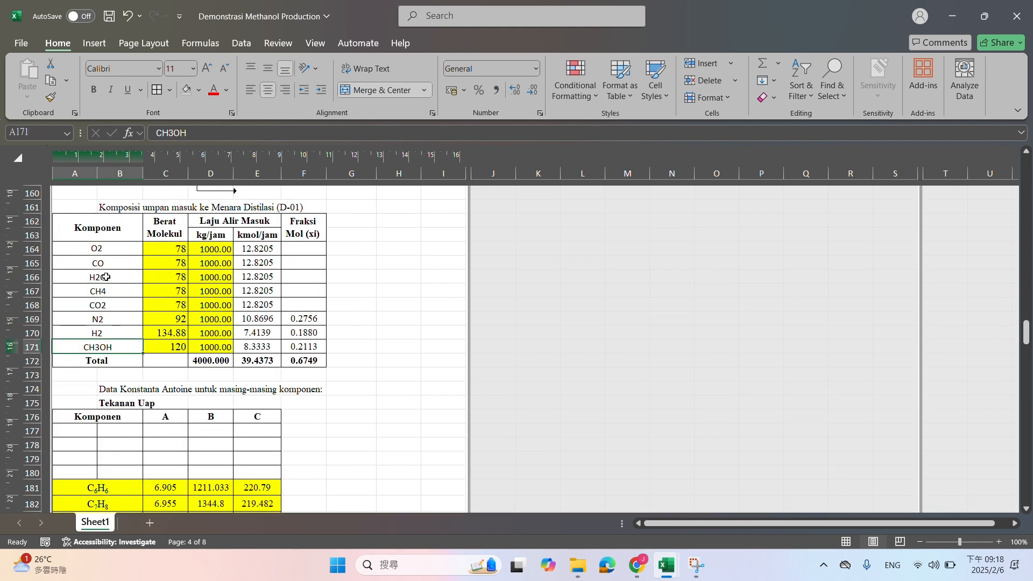
drag(115, 252, 118, 347)
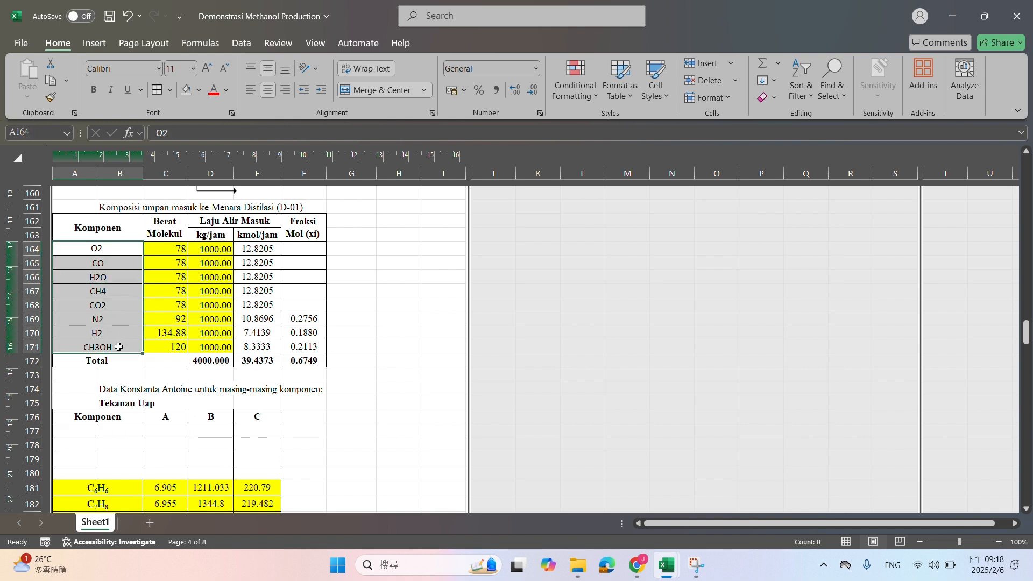
key(ctrl+c)
click(89, 431)
key(ctrl+v)
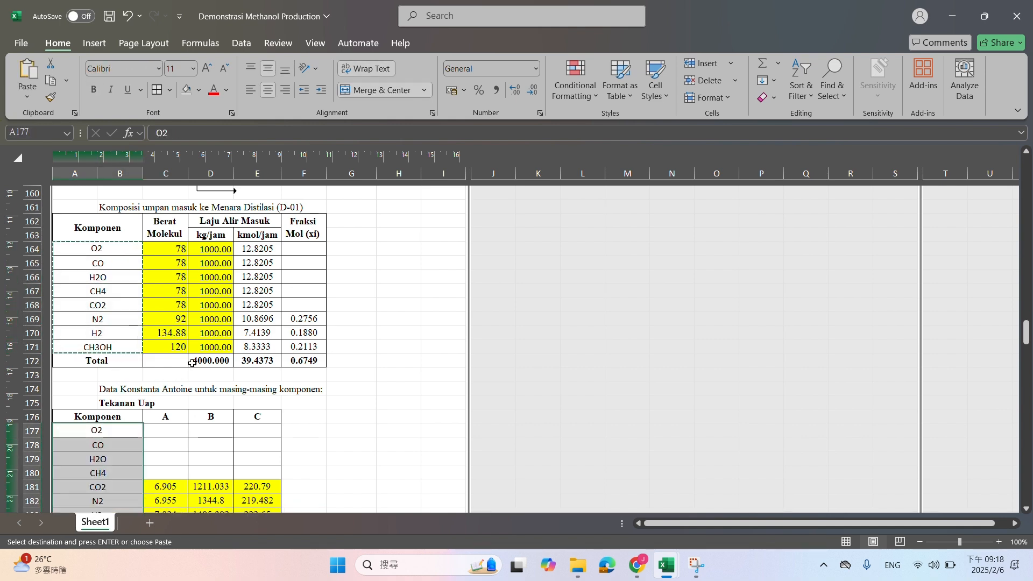
Paste the copied component names into the feed bubble point table at A213 and the component distribution table at A246
scroll(162, 376, down, 8)
scroll(152, 363, down, 8)
click(108, 325)
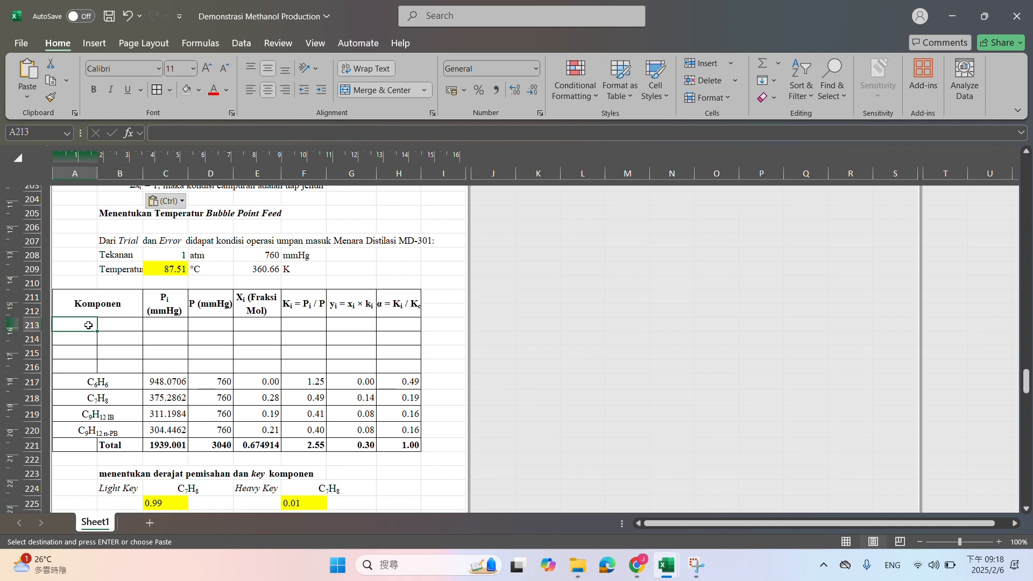
key(ctrl+v)
scroll(166, 345, down, 3)
scroll(166, 345, down, 7)
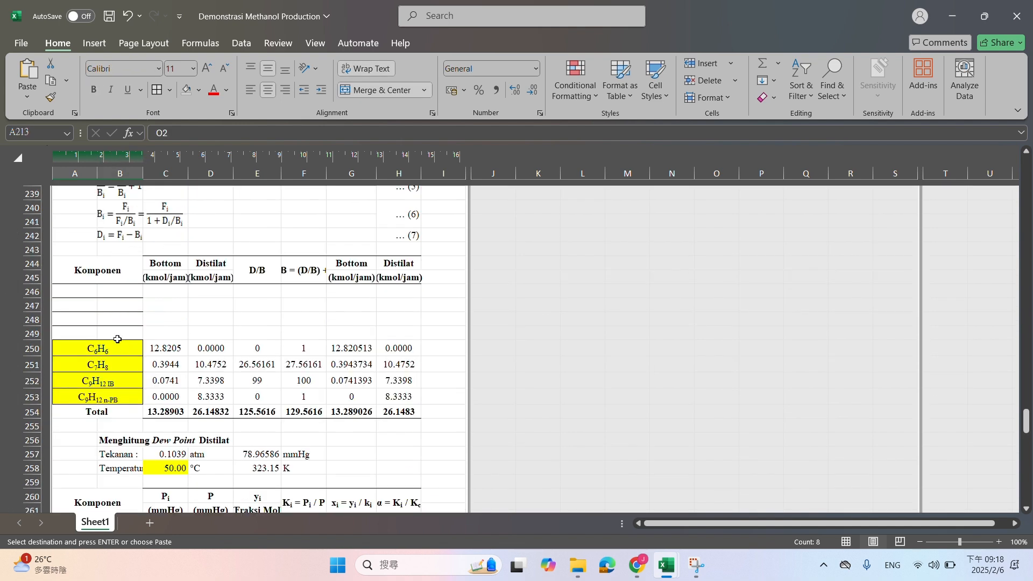
click(82, 293)
key(ctrl+v)
Paste the component names into the distillate dew point table at A262 and the bottom bubble point table at A278
scroll(97, 411, down, 4)
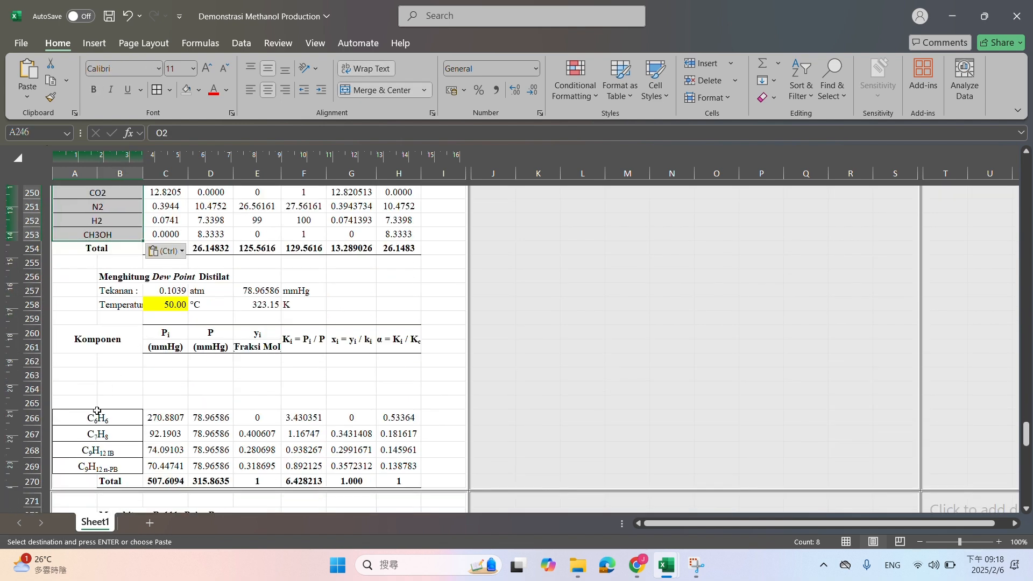
click(79, 359)
key(ctrl+v)
scroll(86, 334, down, 8)
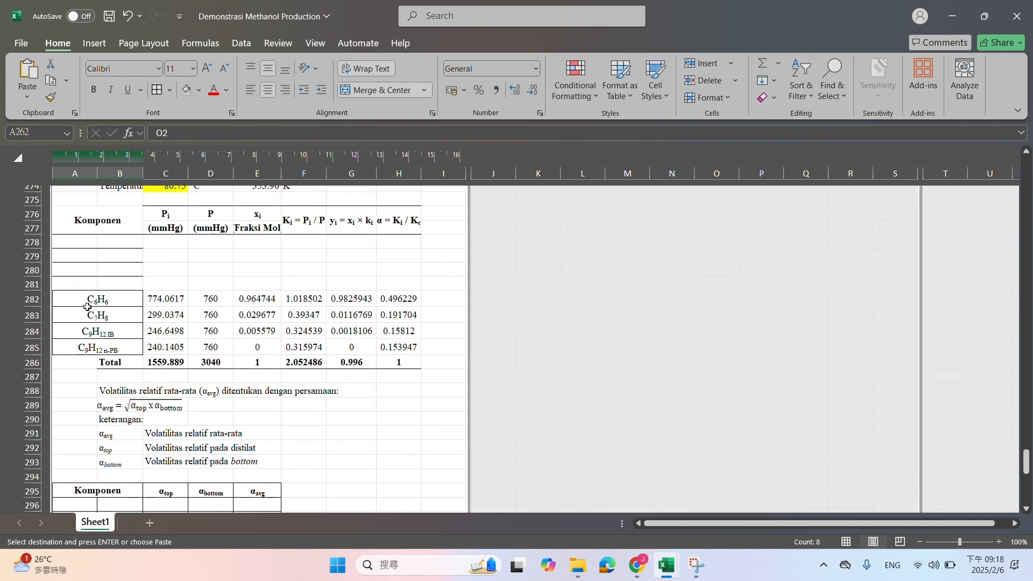
click(81, 245)
key(ctrl+v)
Paste the component names into the average relative volatility table at A296 and the Neraca Massa Distilasi table at A310
scroll(129, 320, down, 5)
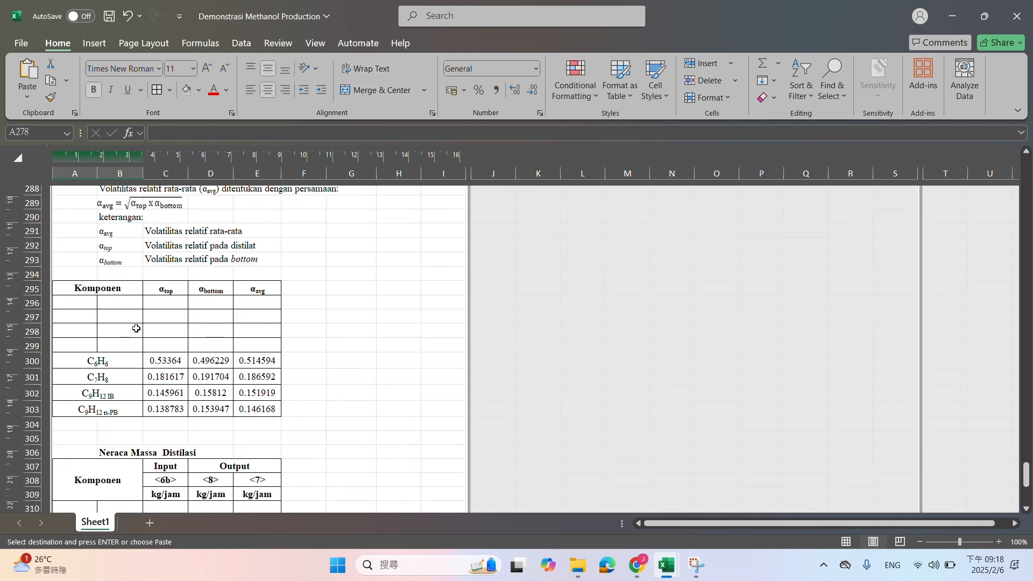
click(86, 303)
key(ctrl+v)
scroll(86, 307, down, 6)
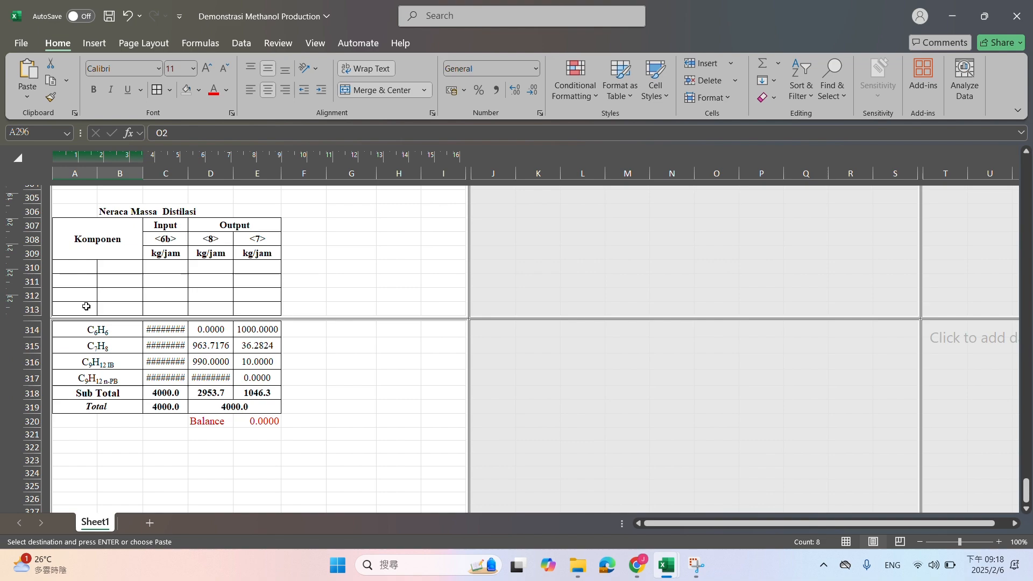
click(81, 266)
key(ctrl+v)
scroll(314, 351, up, 20)
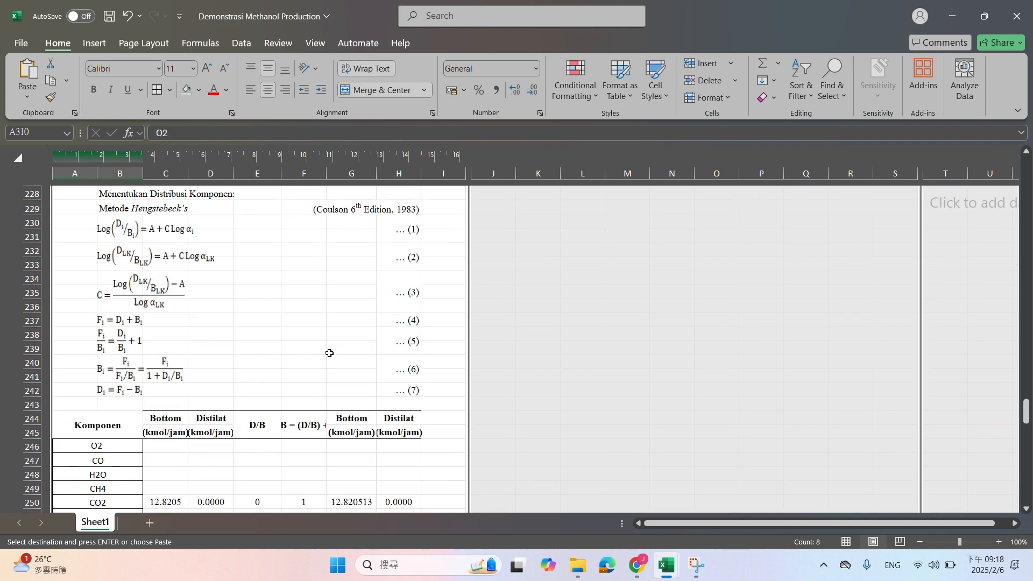
scroll(329, 353, up, 20)
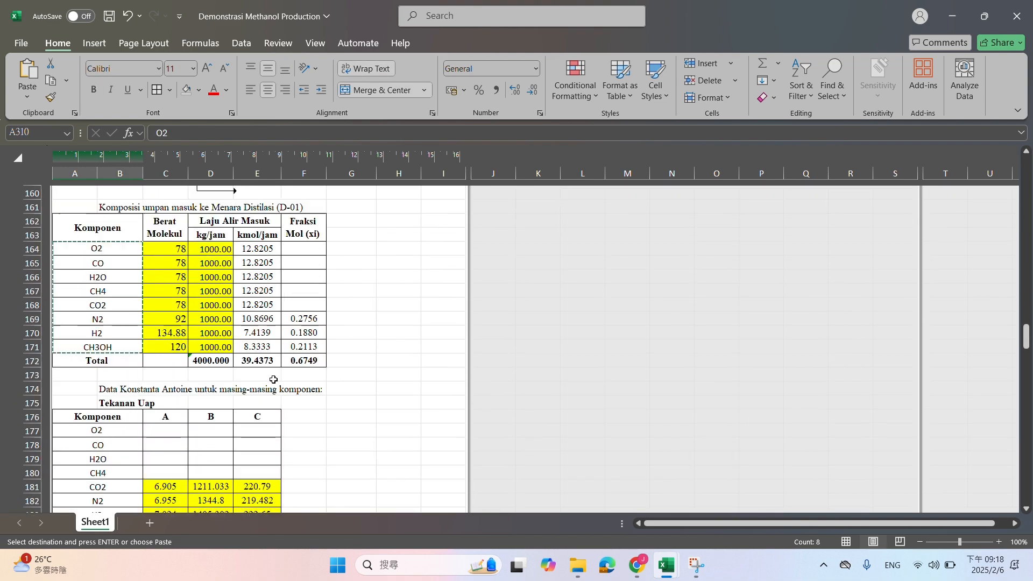
scroll(274, 380, up, 6)
scroll(323, 409, down, 4)
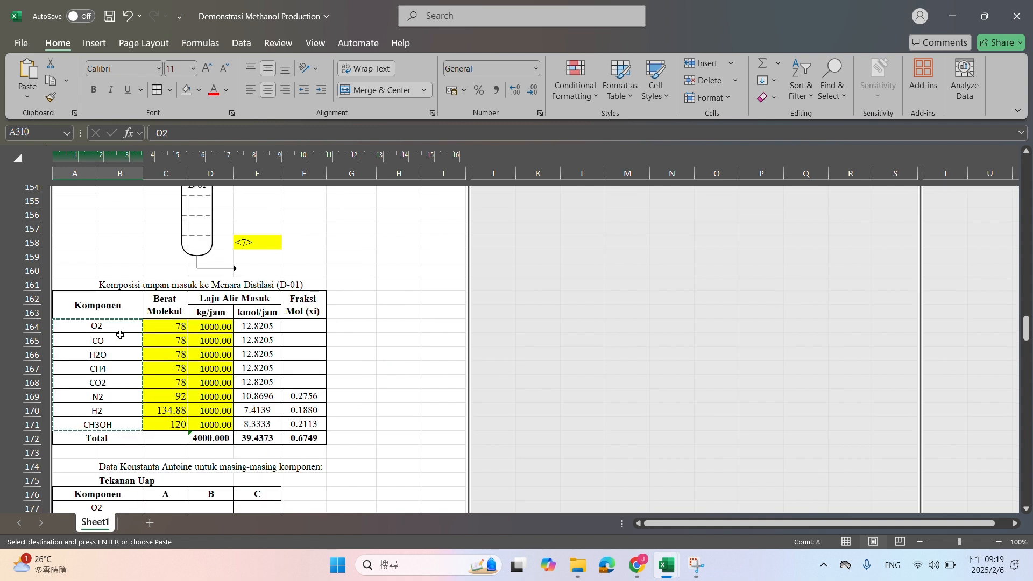
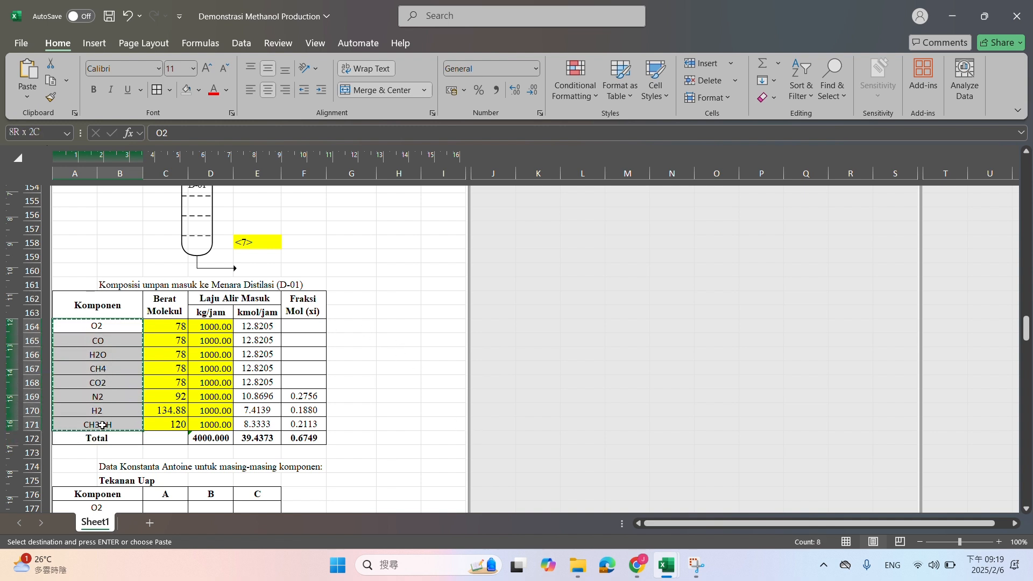
Switch to Chrome, close the second syngas tab, un-snap the browser window and open the DeepSeek chat
mouse_move(640, 560)
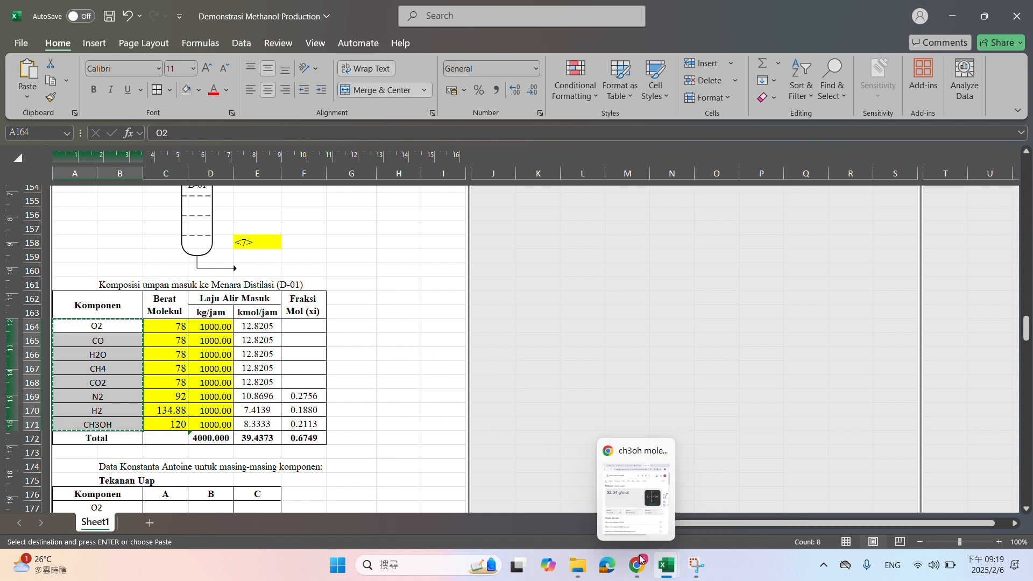
scroll(155, 303, up, 4)
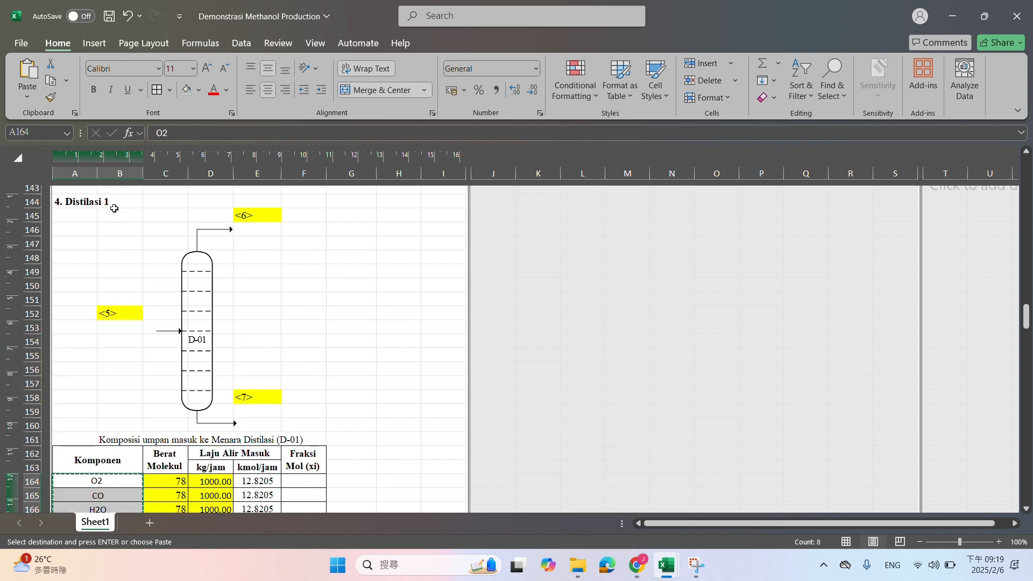
click(638, 565)
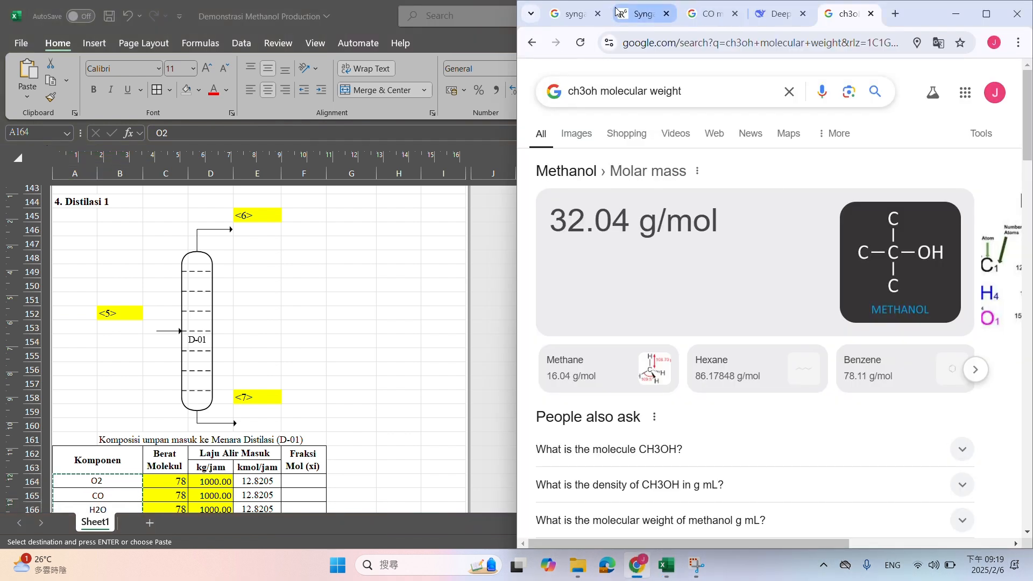
click(667, 14)
drag(887, 28, 822, 112)
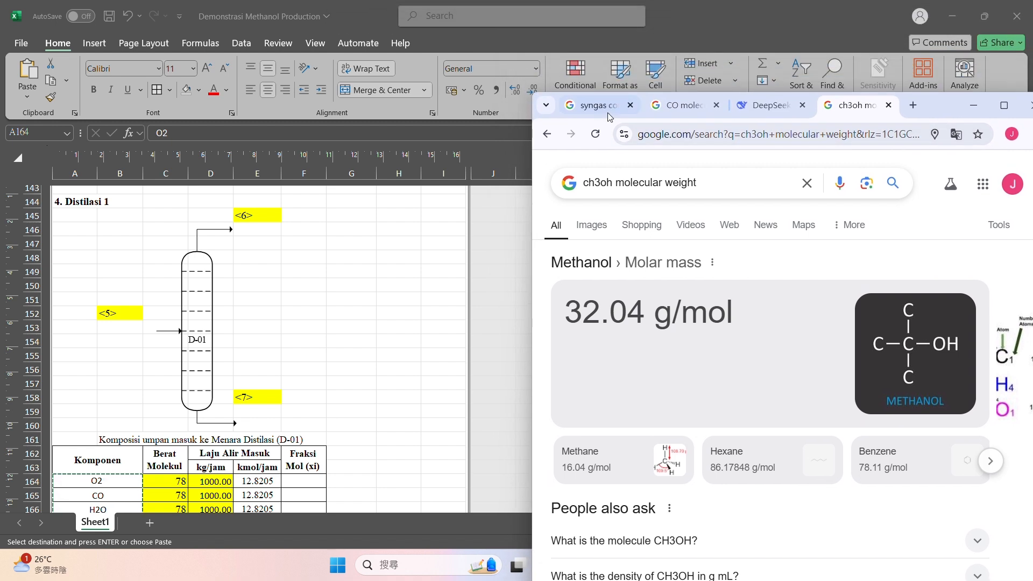
click(773, 107)
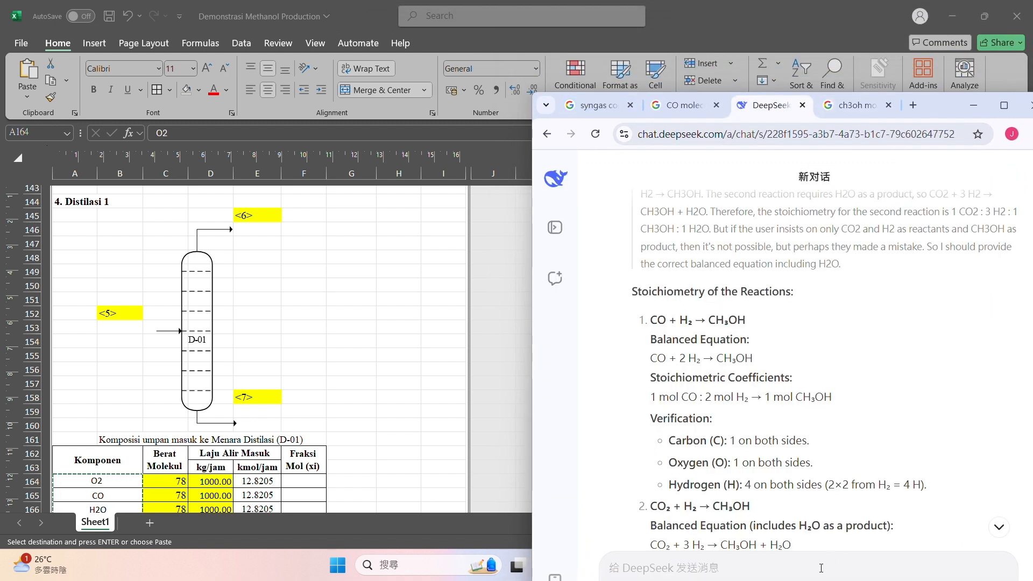
Paste the copied component list from O2 to CH3OH into DeepSeek with "give me the boiling point for an each" and send it
text(O2 CO H2O CH4 CO2 N2 H2 CH3OH)
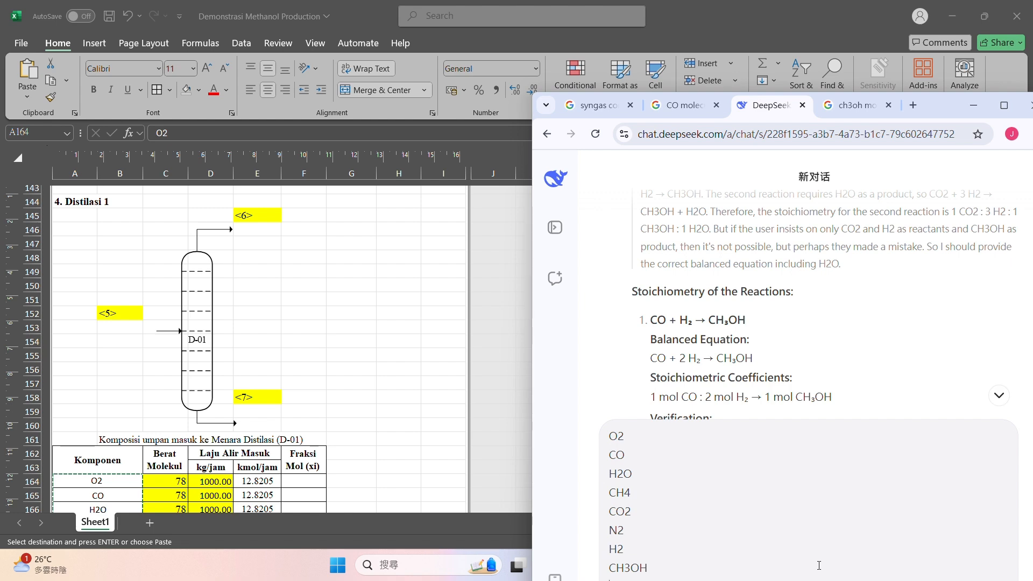
key(shift+Return)
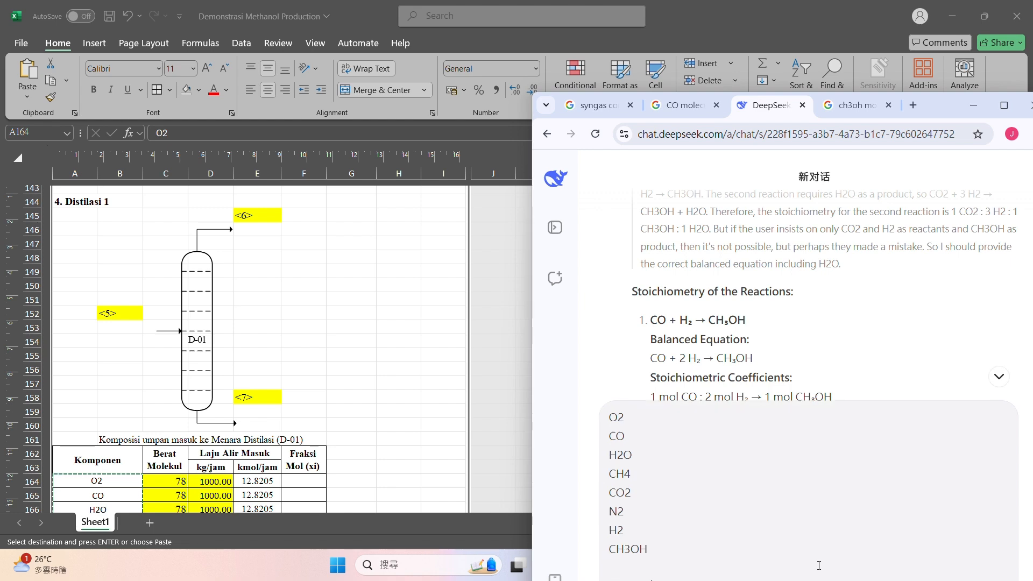
click(1012, 110)
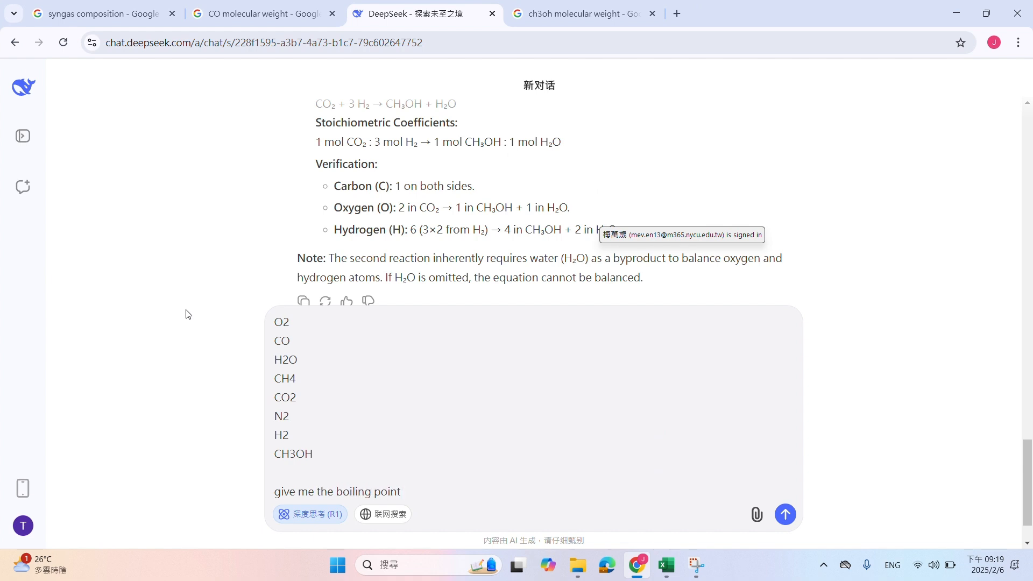
text(ch)
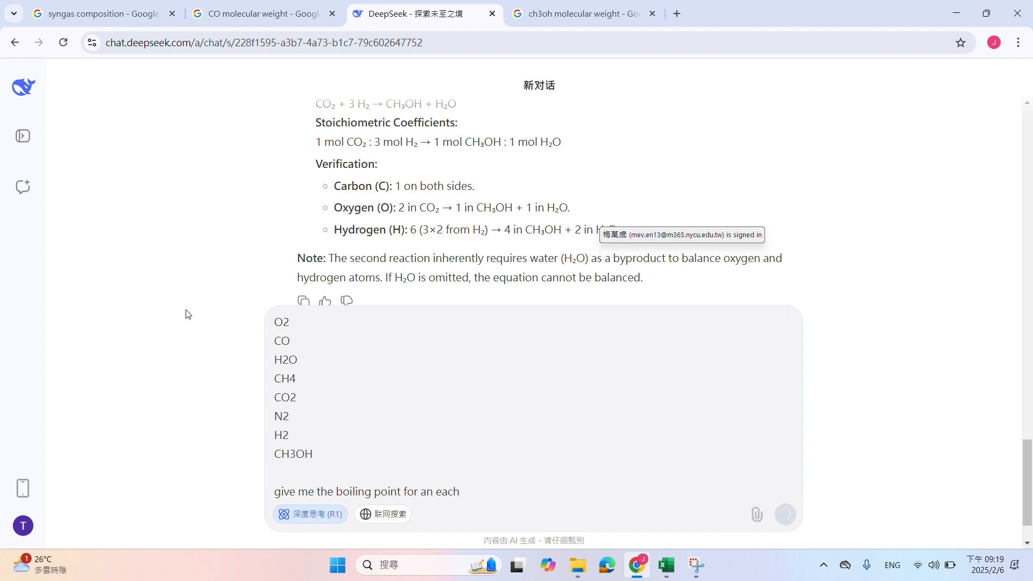
key(Return)
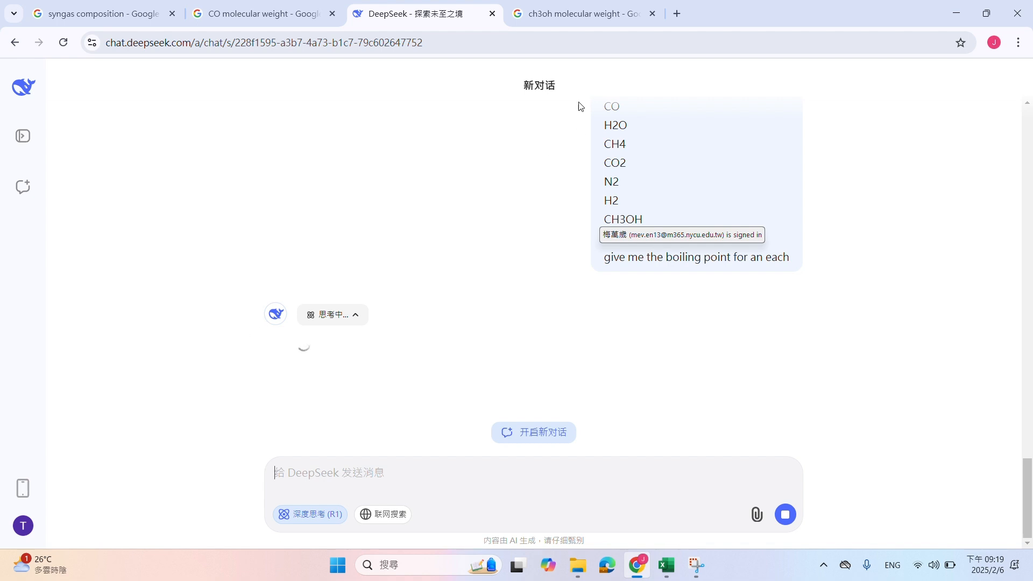
Open ChatGPT in a new browser tab and submit the same boiling-point prompt copied from the DeepSeek chat
click(677, 14)
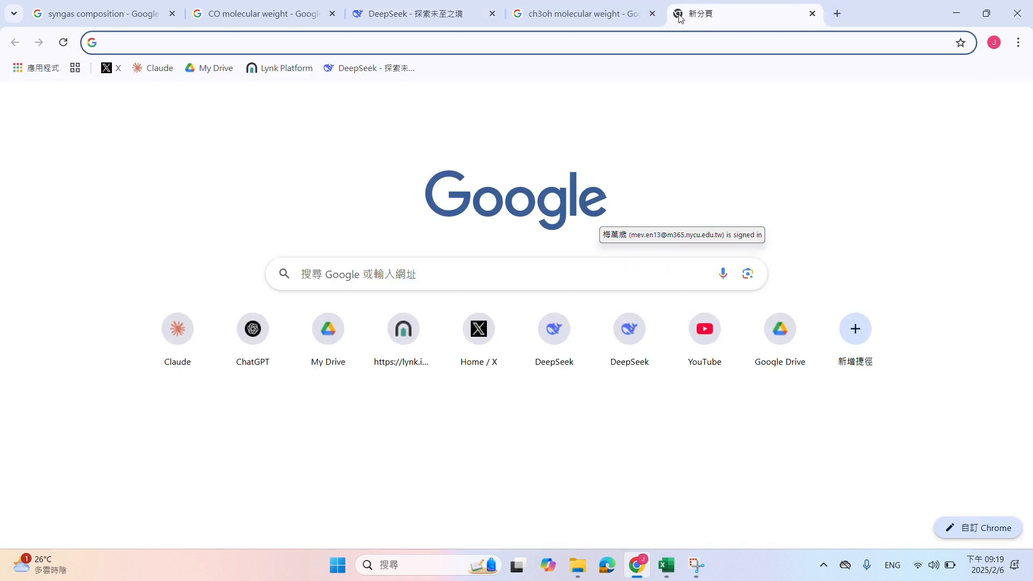
text(c)
key(Return)
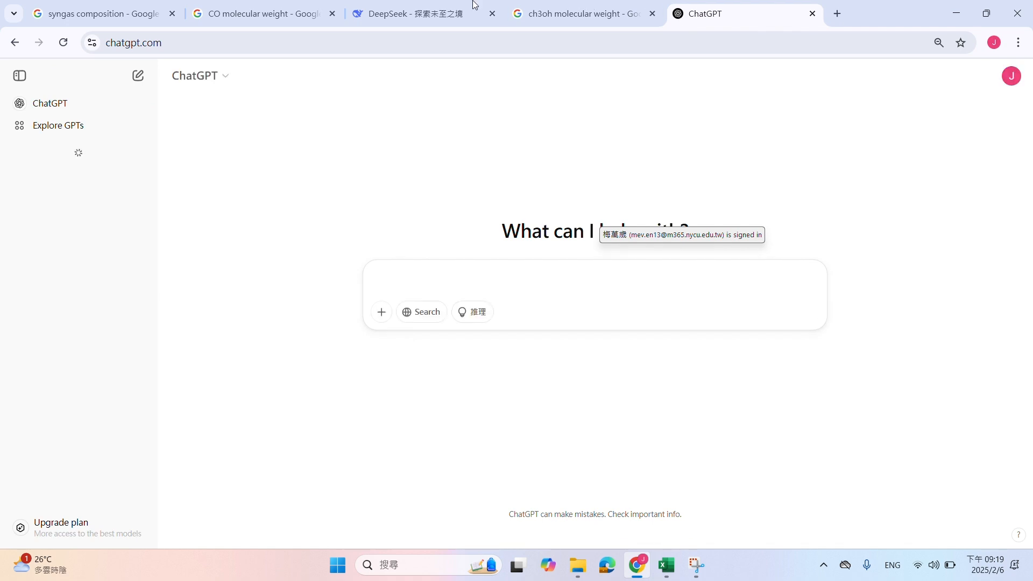
click(408, 8)
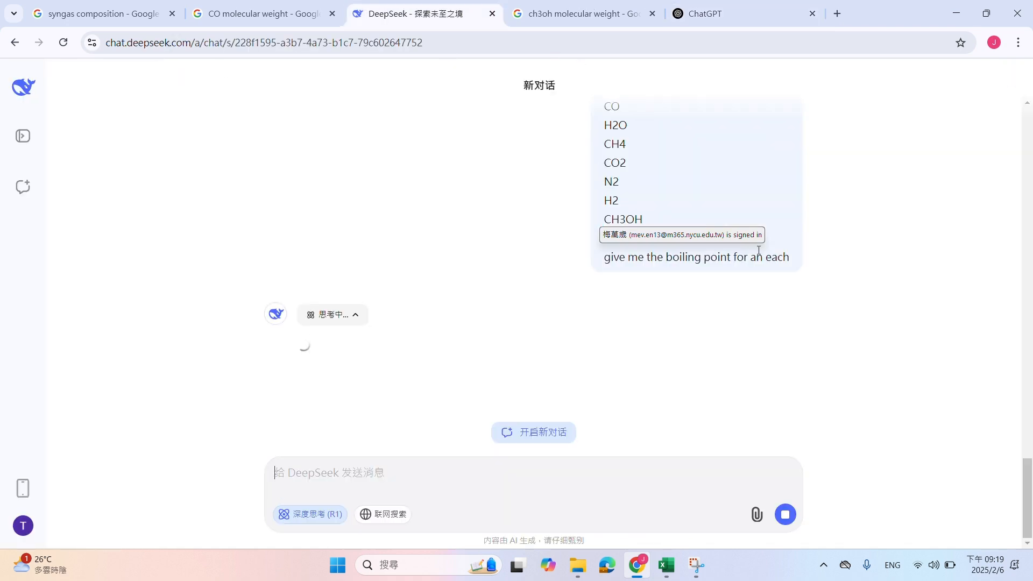
drag(791, 258, 607, 389)
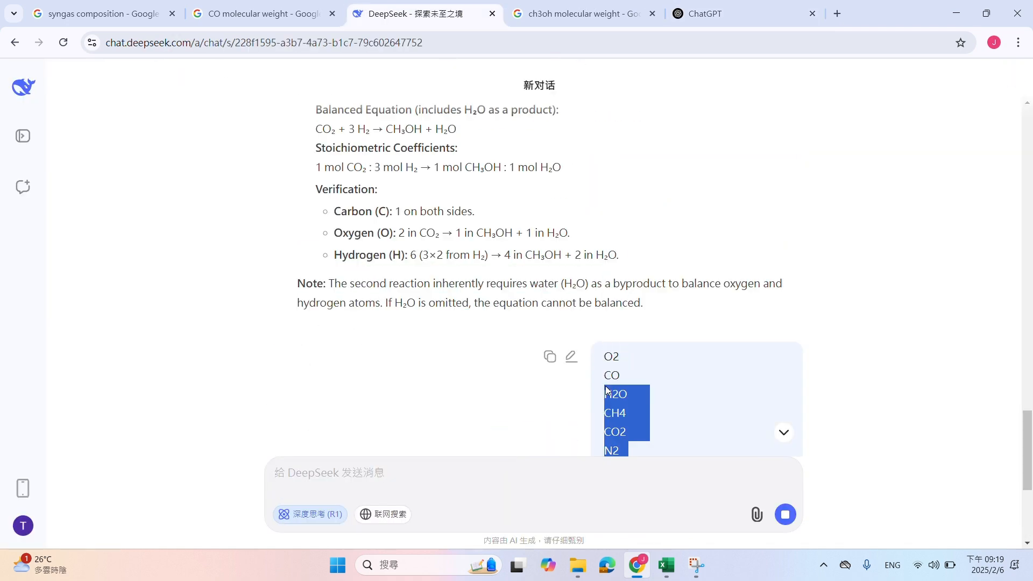
click(734, 6)
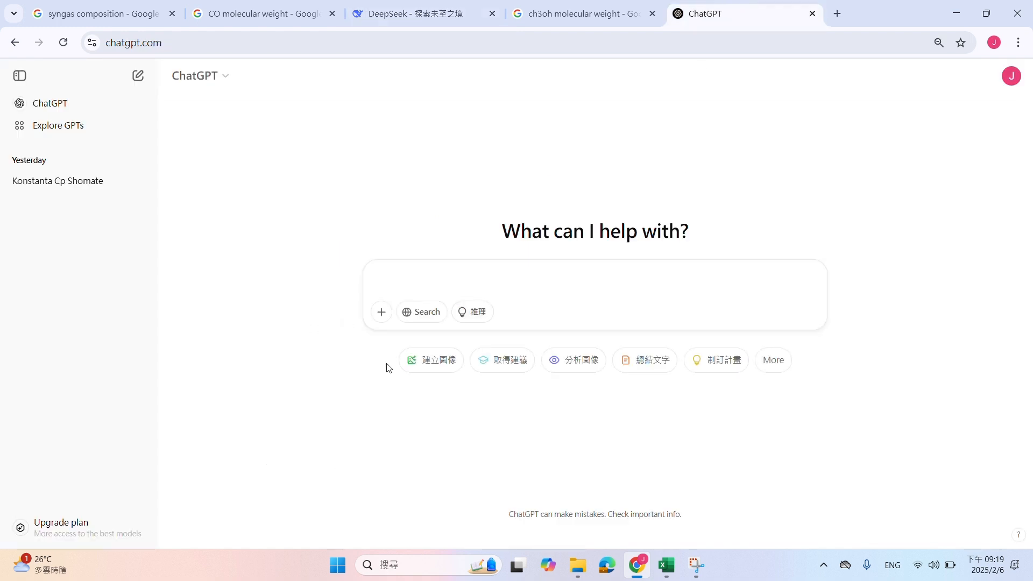
text(O2 CO H2O CH4 CO2 N2 H2 CH3OH give me the boiling point for an each)
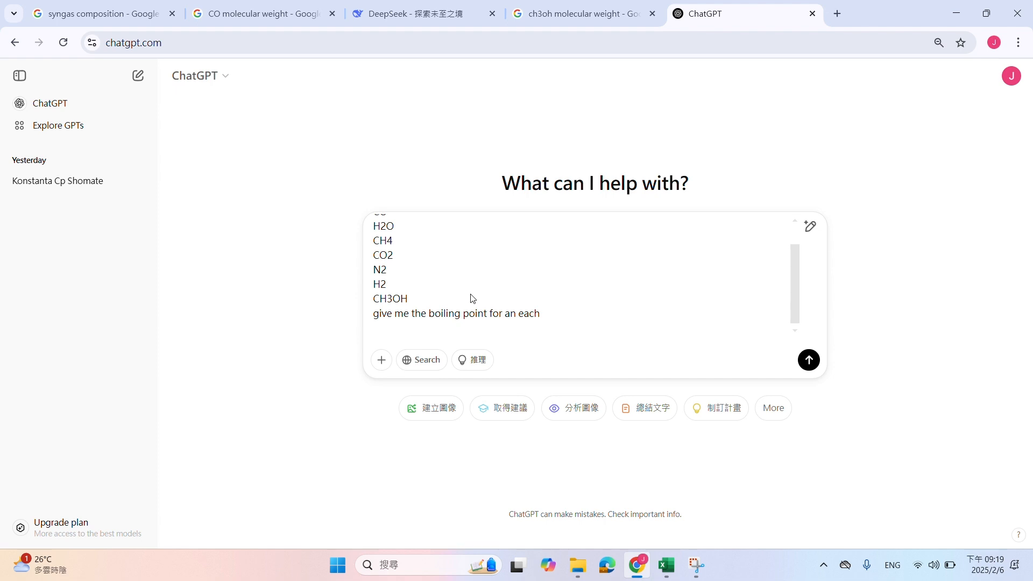
key(Return)
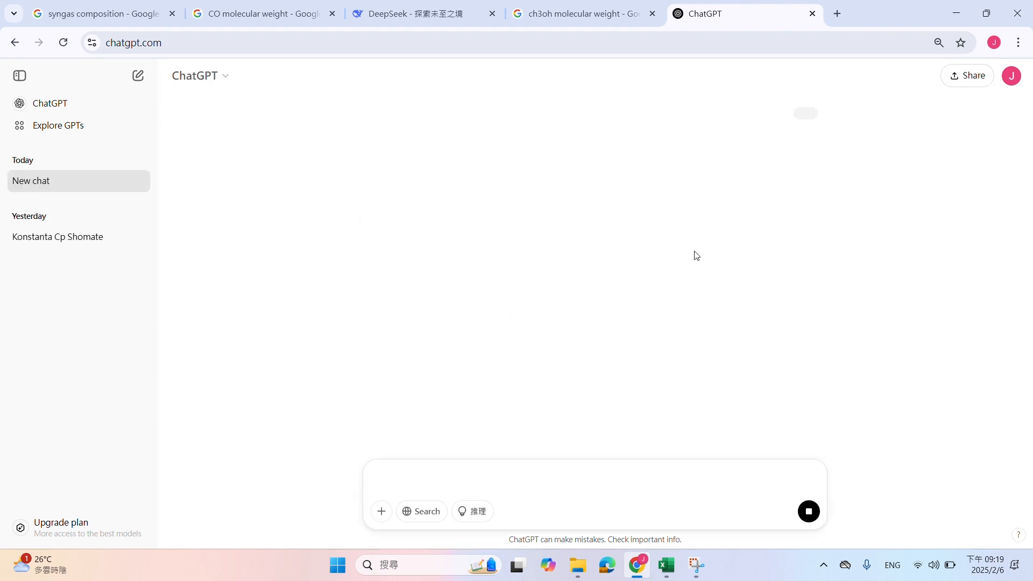
Check DeepSeek's reply, stop the pending ChatGPT response, resend the boiling-point prompt there and reload the page
click(425, 13)
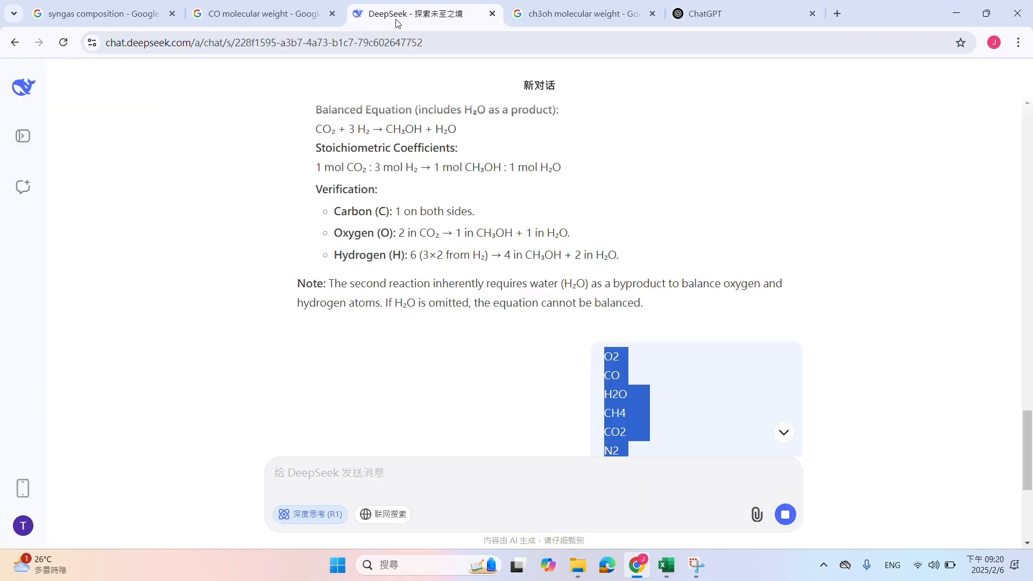
scroll(488, 292, down, 5)
click(602, 257)
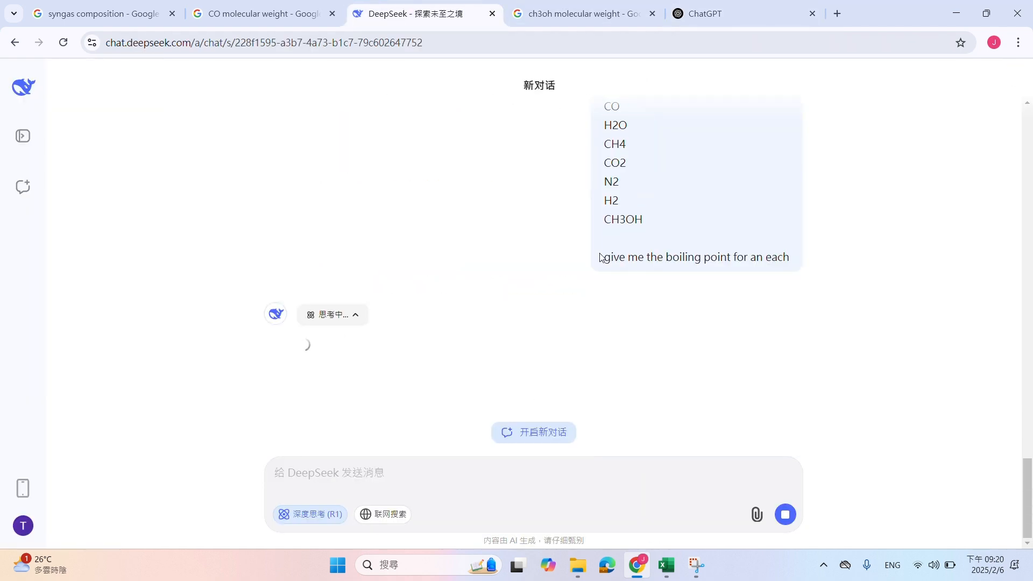
click(764, 14)
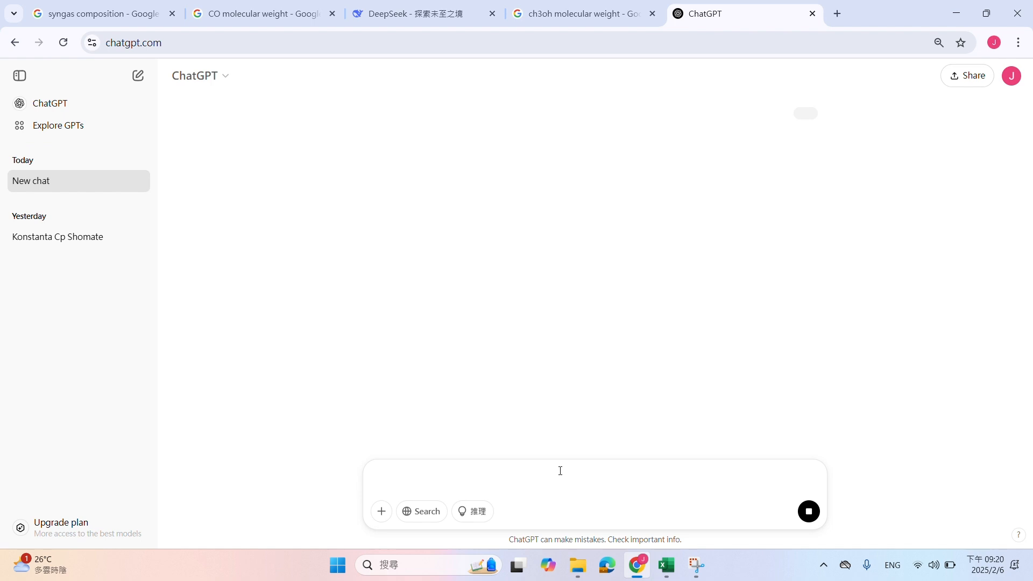
key(ctrl+v)
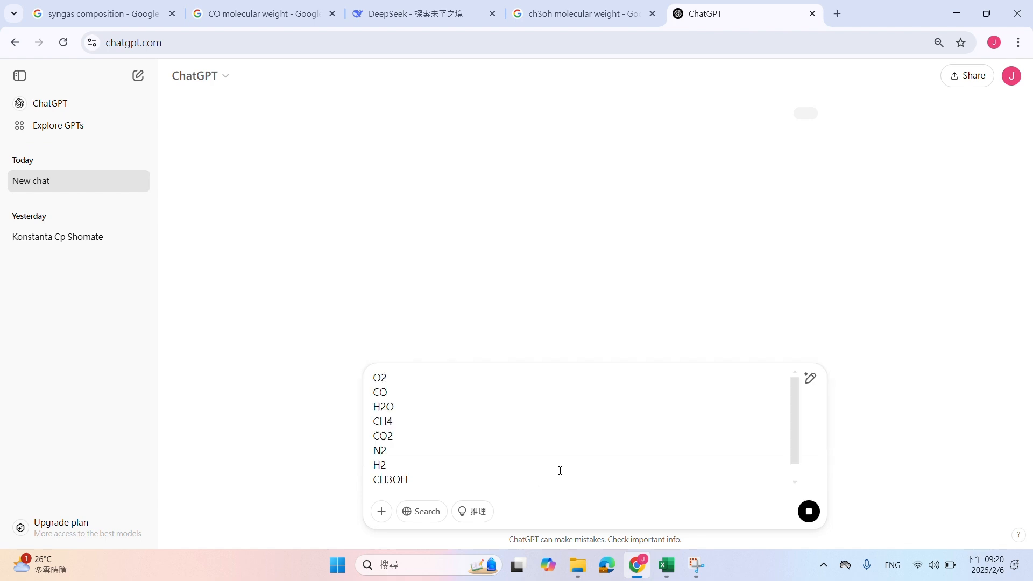
scroll(583, 465, down, 2)
click(807, 512)
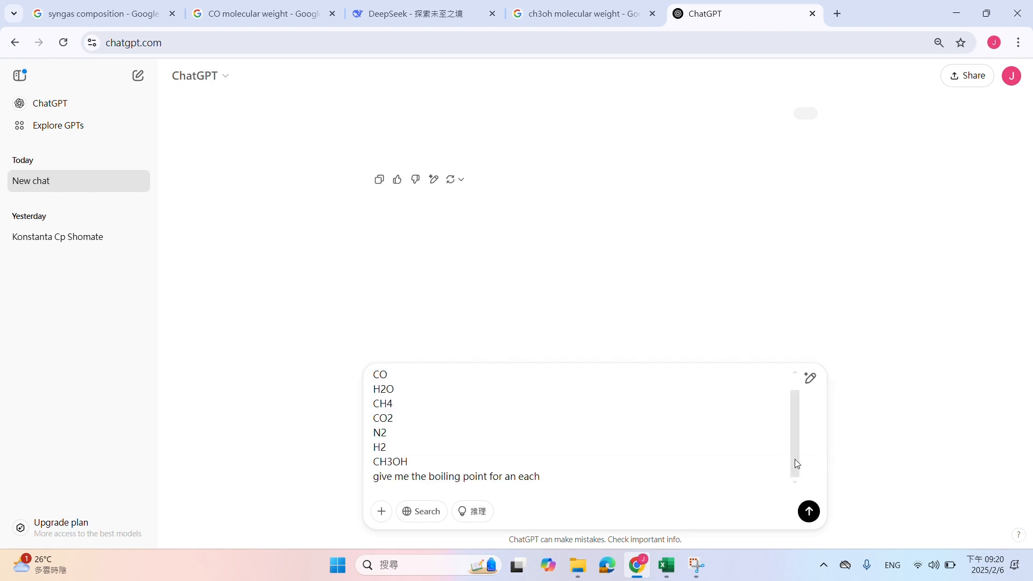
key(Return)
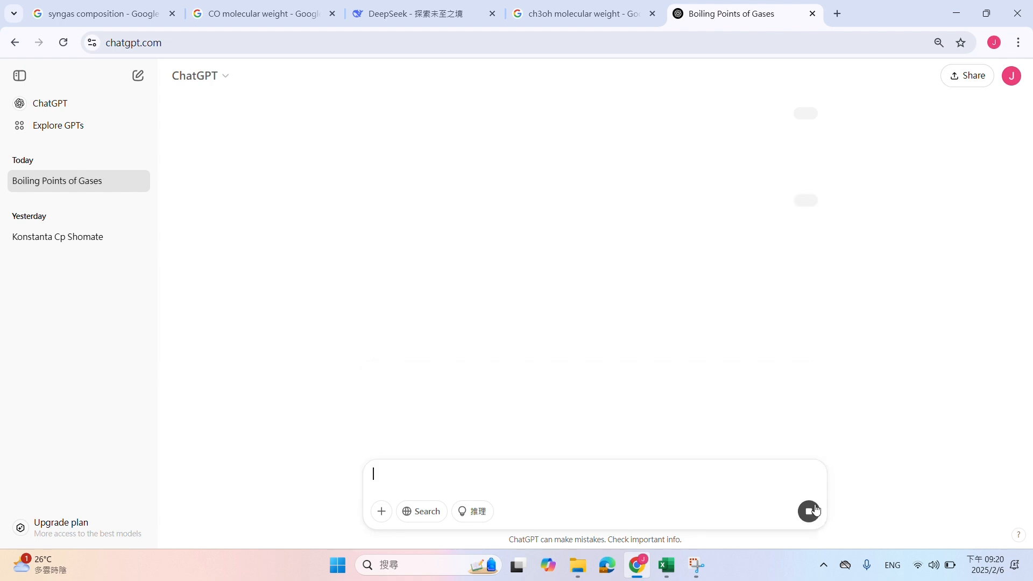
click(62, 43)
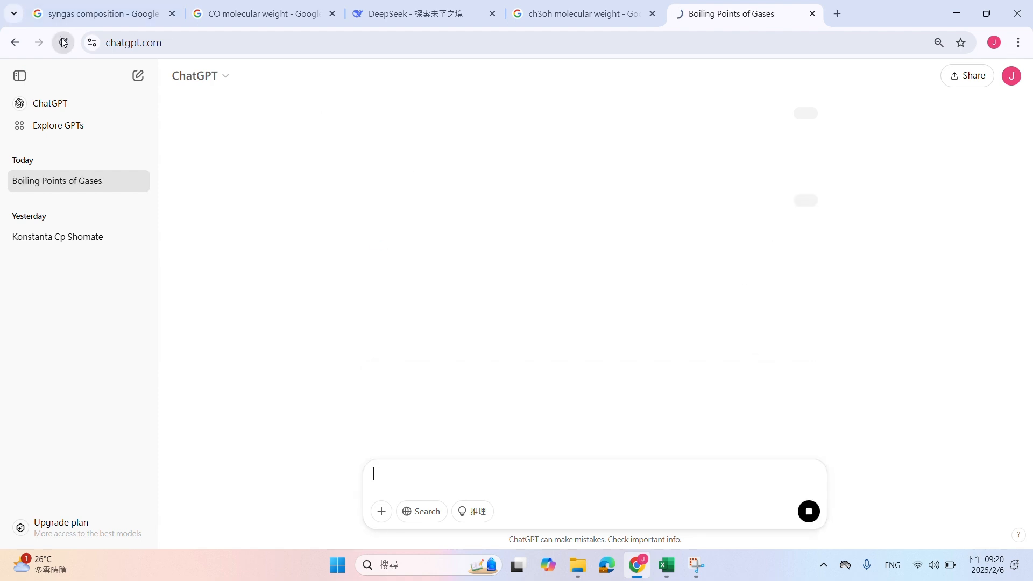
double_click(75, 181)
Turn off 深度思考 (R1) in the DeepSeek chat and resend the component list with the boiling-point request
click(376, 12)
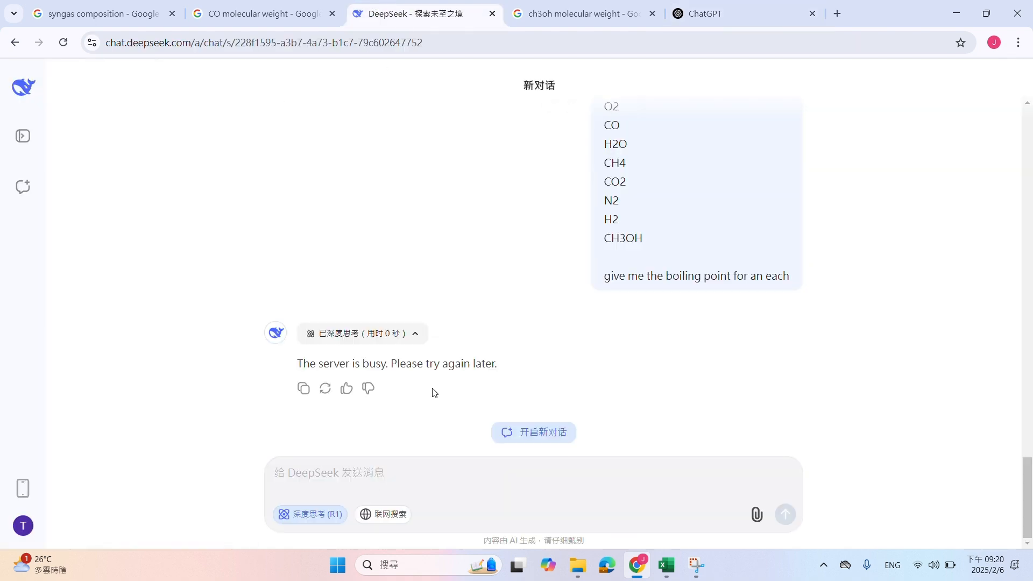
click(332, 508)
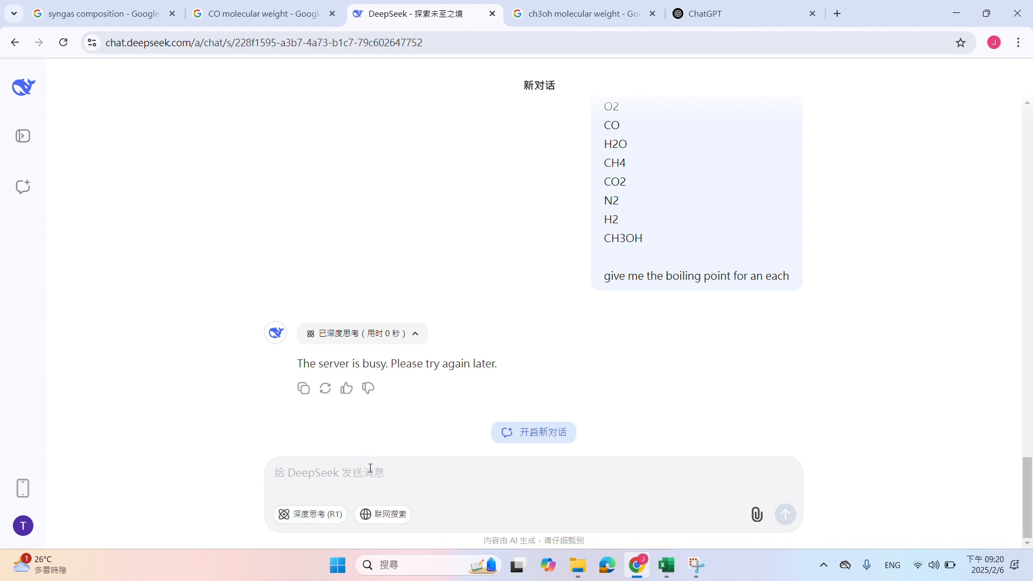
text(O2 CO H2O CH4 CO2 N2 H2 CH3OH  give me the boiling point for an each)
key(Return)
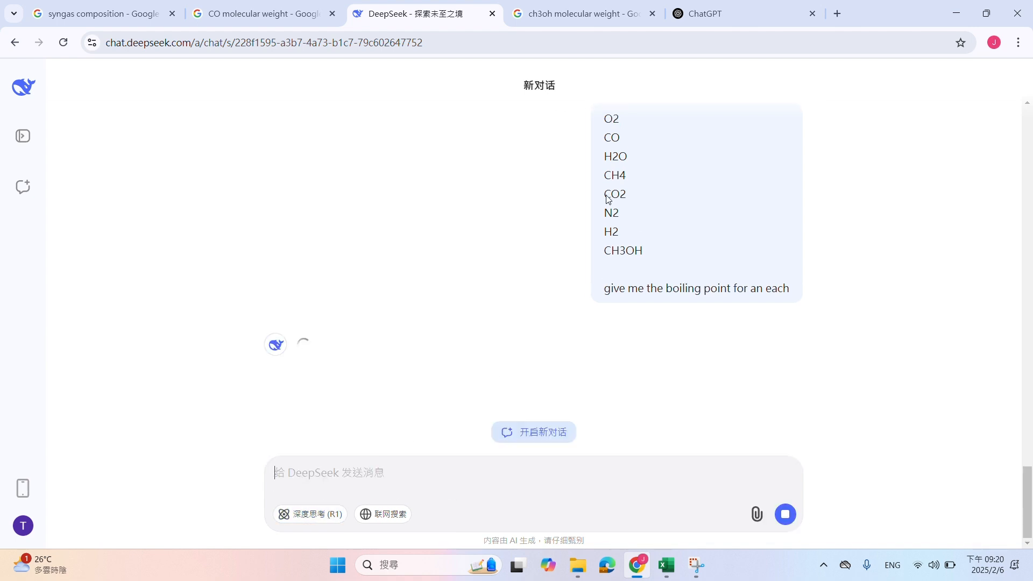
Submit the boiling-point prompt for the eight components in a fresh ChatGPT conversation
click(731, 5)
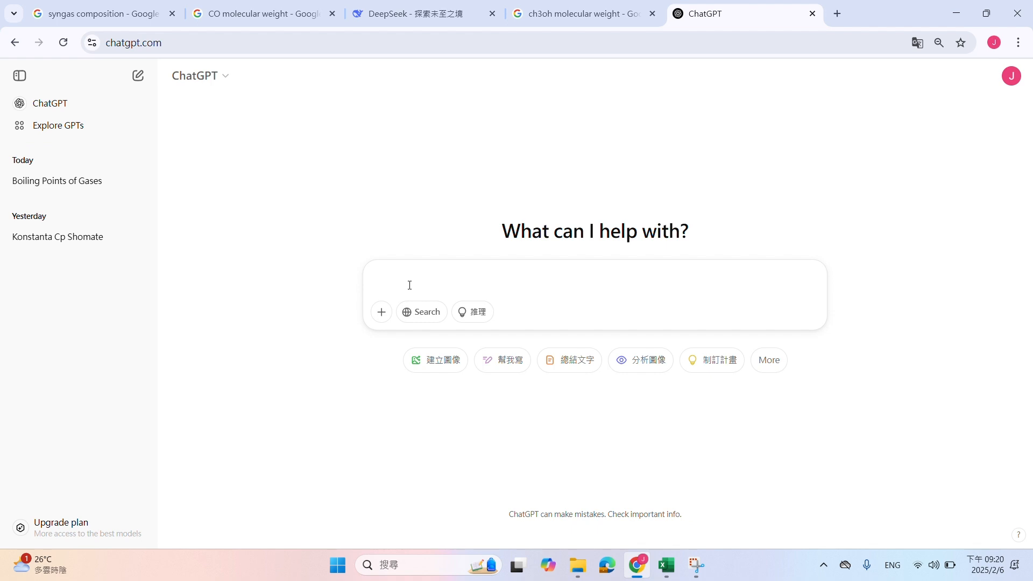
key(ctrl+v)
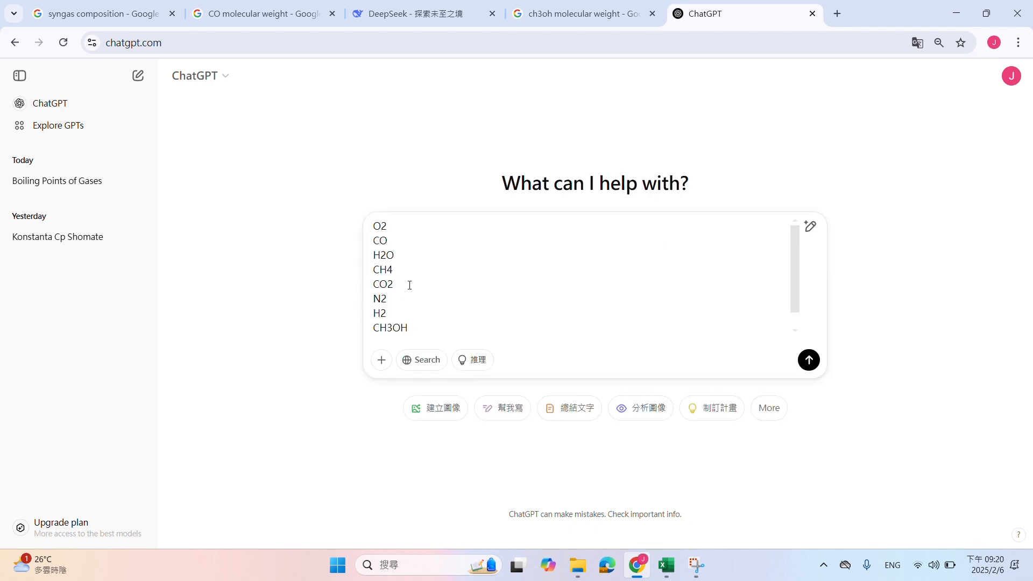
key(Return)
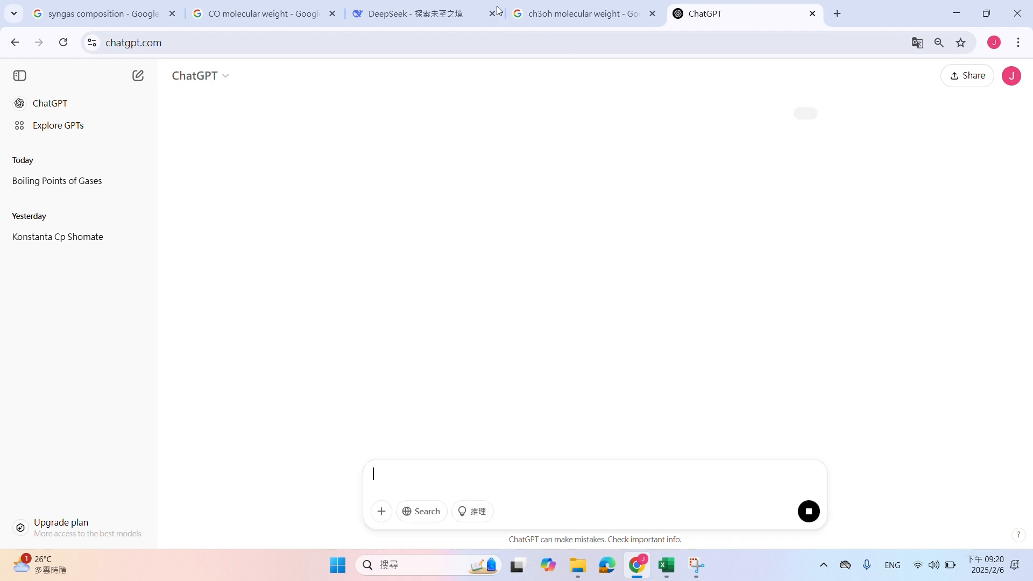
Return to the DeepSeek answer and tile the browser side by side with the NM Distilasi workbook
click(379, 10)
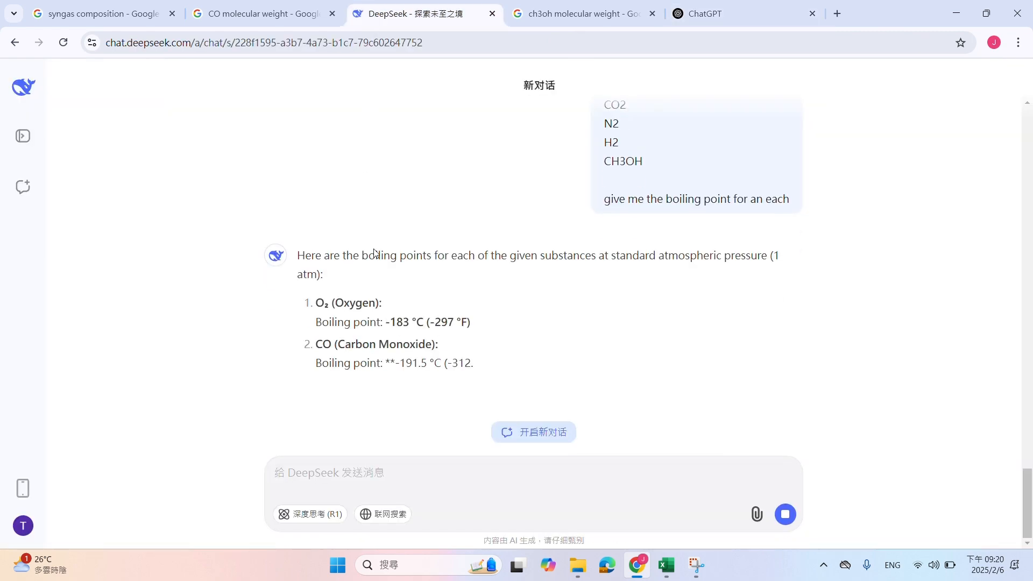
drag(897, 3, 1032, 215)
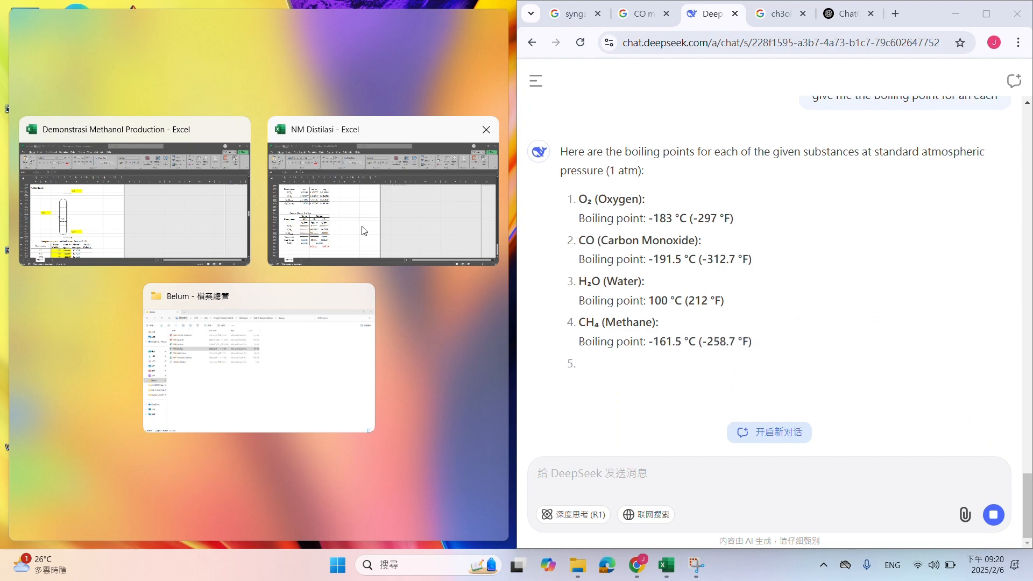
click(289, 219)
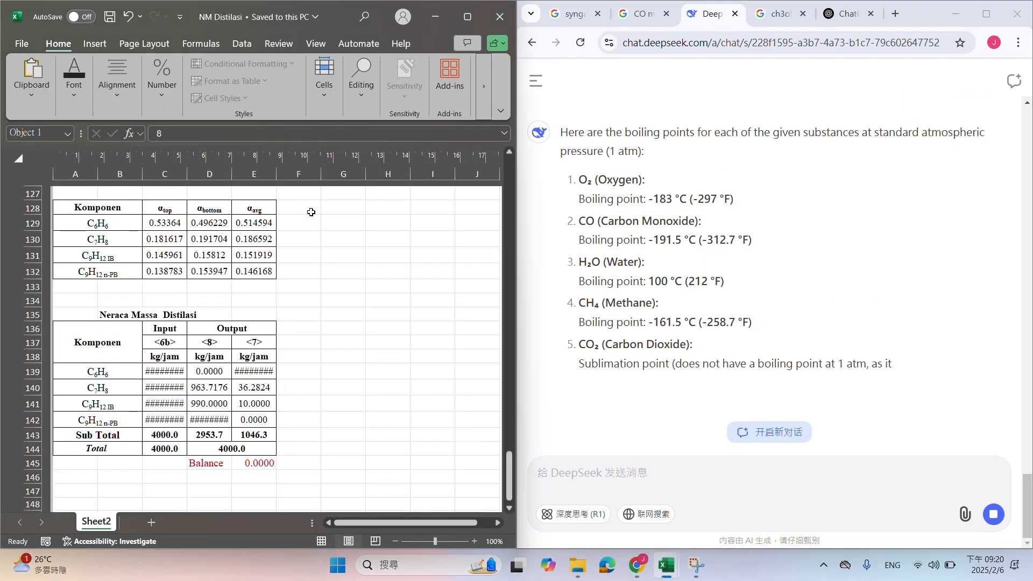
Close the NM Distilasi workbook and tile the Demonstrasi Methanol Production workbook beside the browser
scroll(414, 291, up, 10)
scroll(414, 291, up, 10)
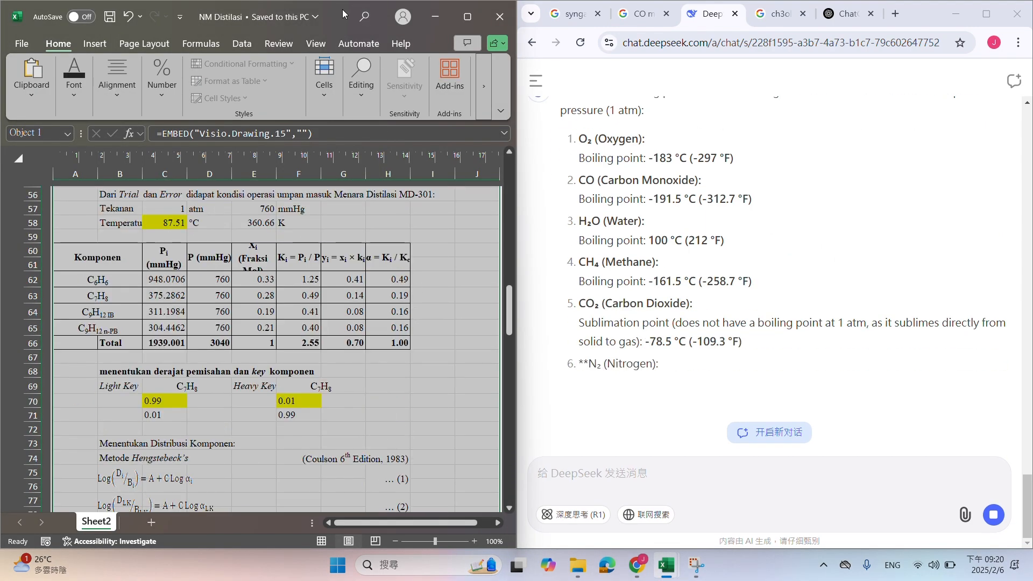
drag(344, 13, 328, 166)
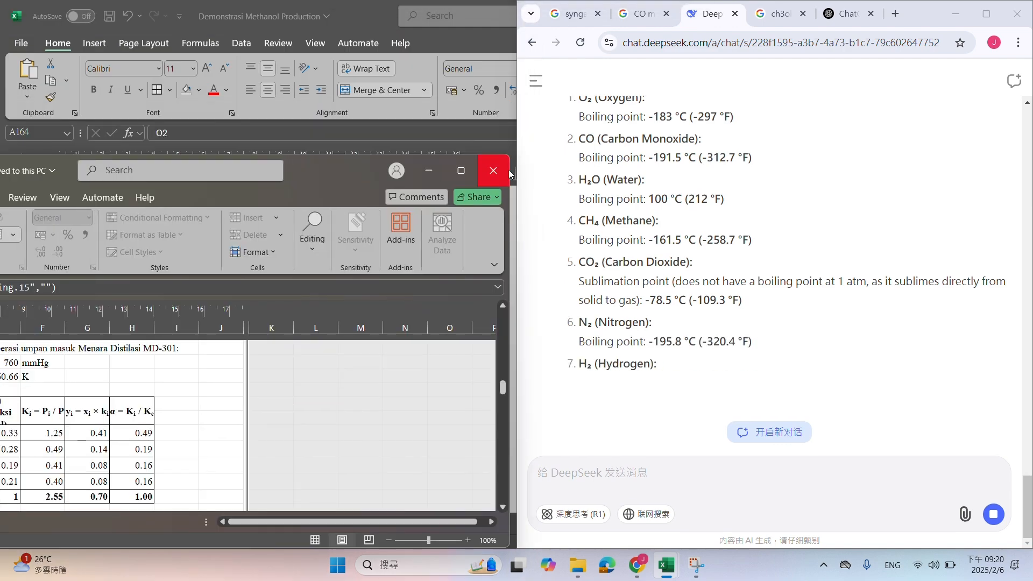
click(493, 170)
drag(719, 8, 1, 216)
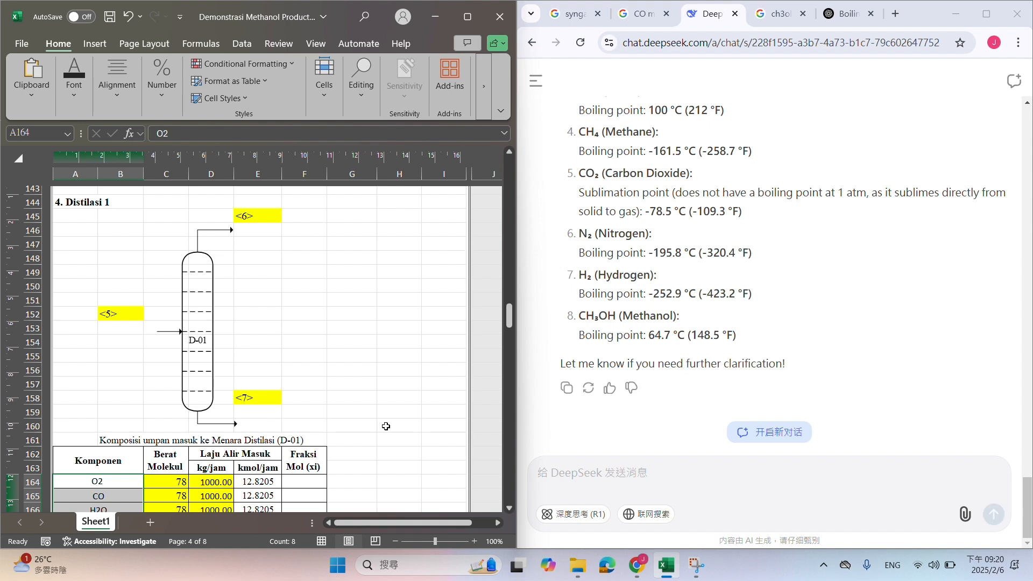
drag(366, 521, 388, 522)
click(435, 328)
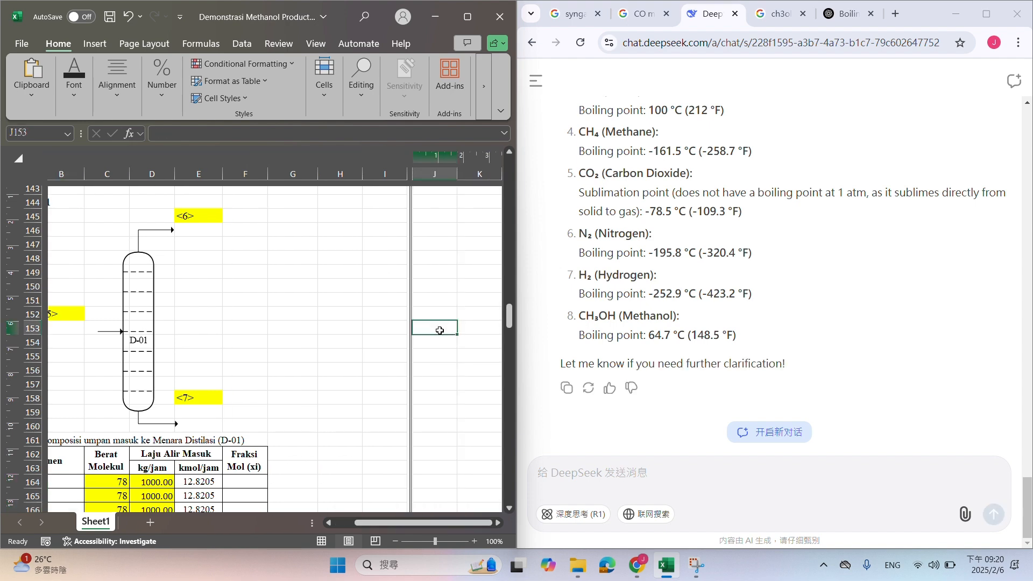
scroll(773, 247, up, 1)
scroll(773, 247, up, 8)
scroll(773, 247, down, 7)
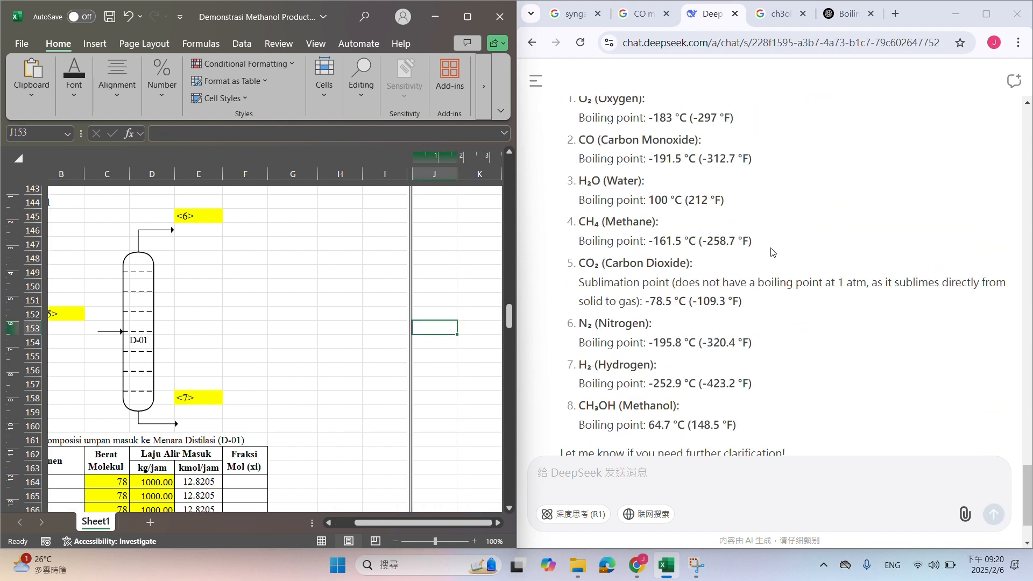
click(454, 341)
text(O2 CO H2O CH4 CO2 N2 H2 CH3OH give me the boiling point for an each)
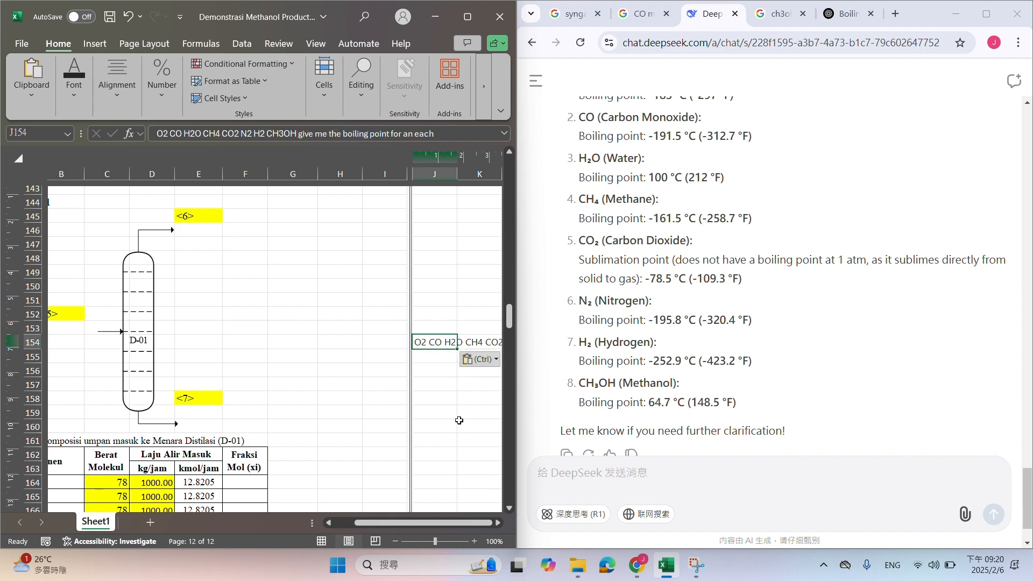
key(ctrl+z)
Copy the eight component names, O2 through CH3OH, from the Distilasi 1 feed table to the blank area starting at J162
scroll(459, 420, down, 3)
drag(380, 527, 359, 528)
drag(117, 370, 119, 464)
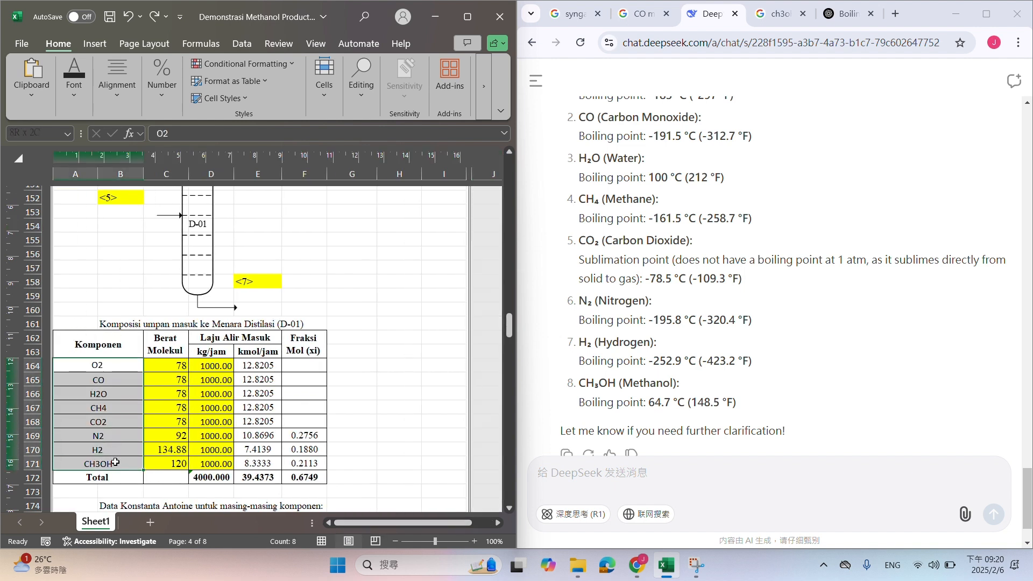
key(ctrl+c)
drag(436, 524, 477, 524)
click(457, 338)
key(ctrl+v)
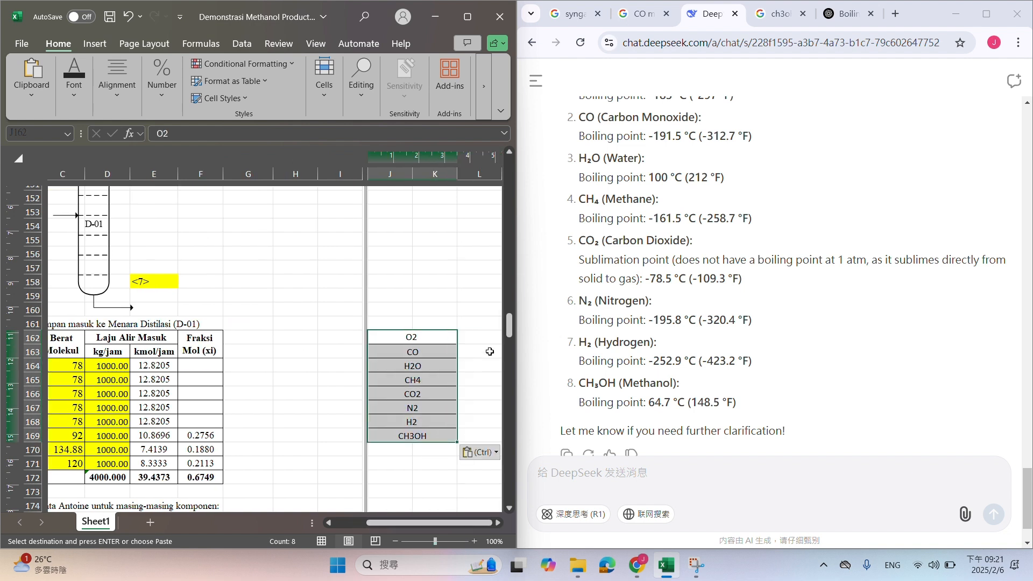
Enter the boiling points beside the copied list from L162: O2 -183, CO -191.5, H2O 100 and CH4 -161.5
click(493, 338)
scroll(747, 265, up, 1)
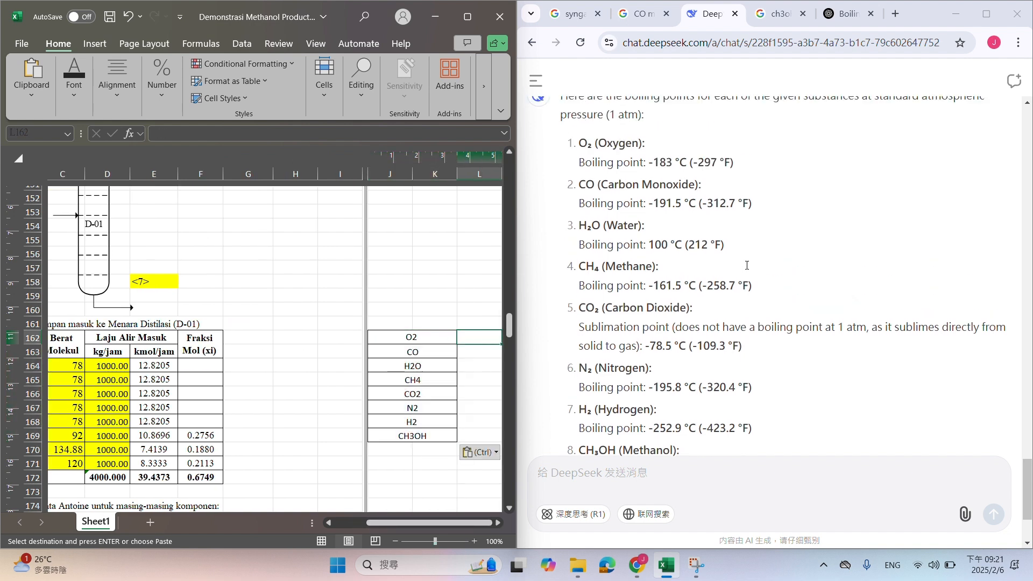
text(-183)
key(Return)
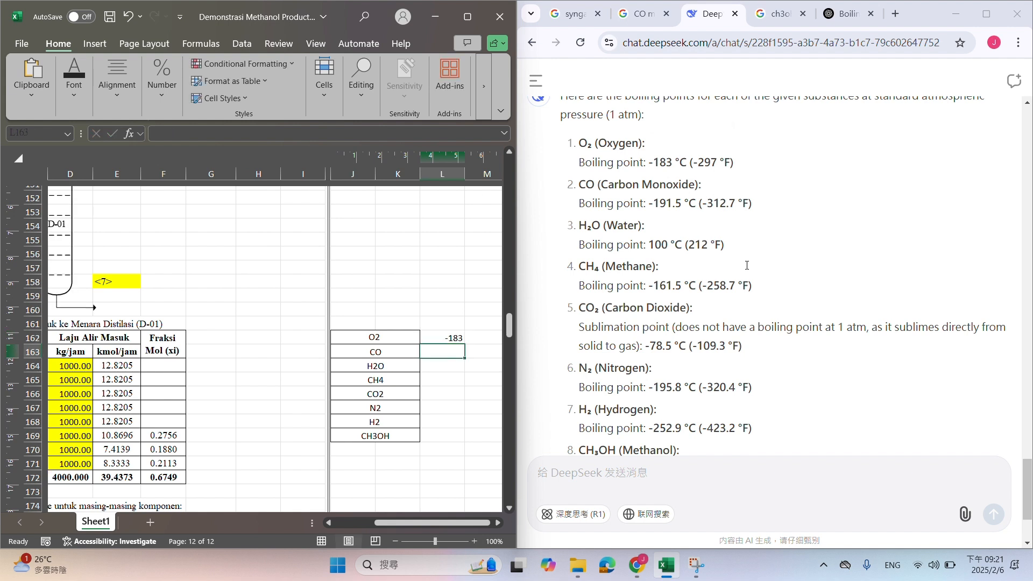
text(-191.5)
key(Return)
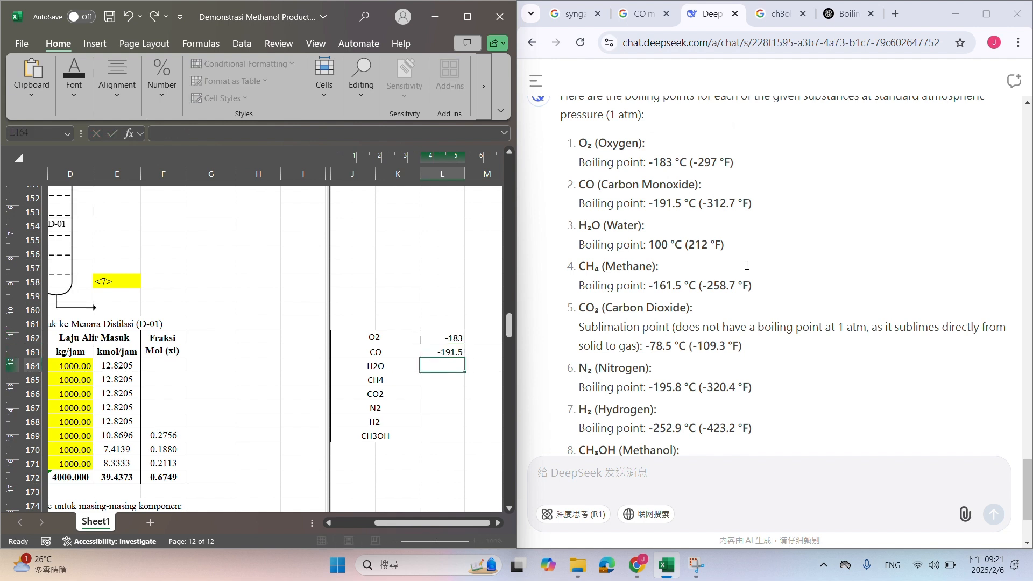
text(100)
key(Return)
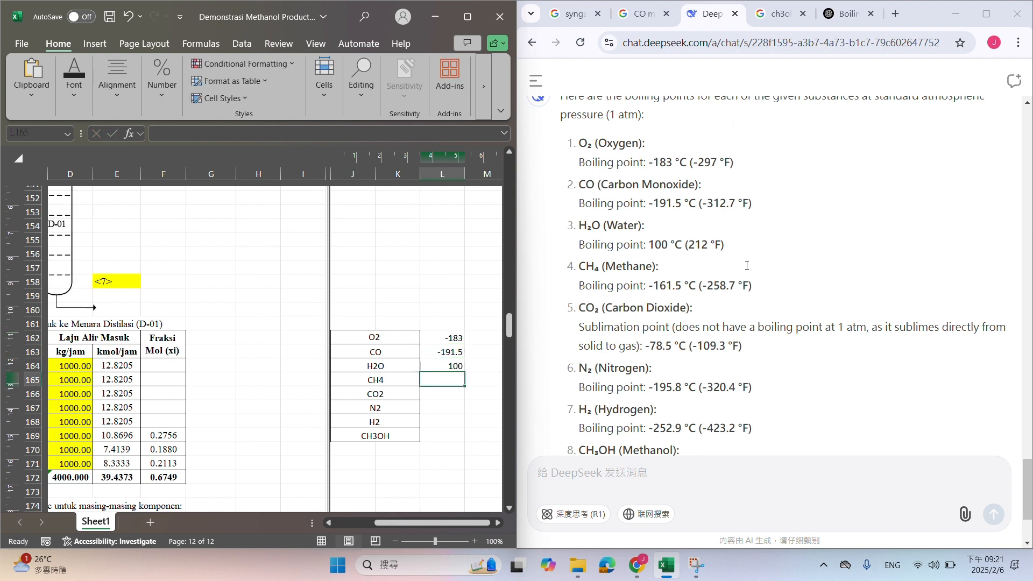
text(-161.5)
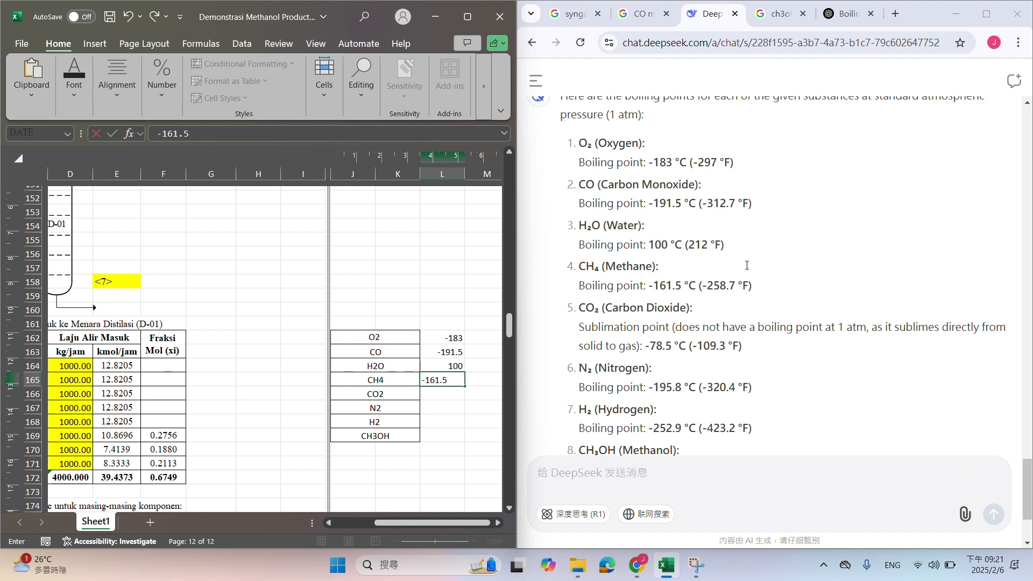
key(Return)
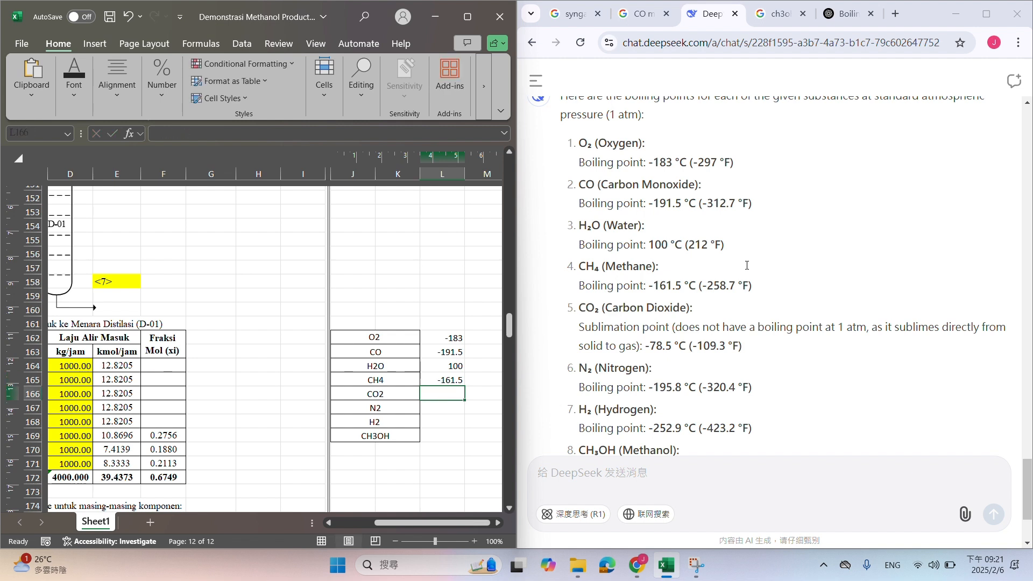
Enter the remaining boiling points in L166:L169: CO2 -78.5, N2 -195.8, H2 -252.9 and CH3OH 64.7
text(-78.5)
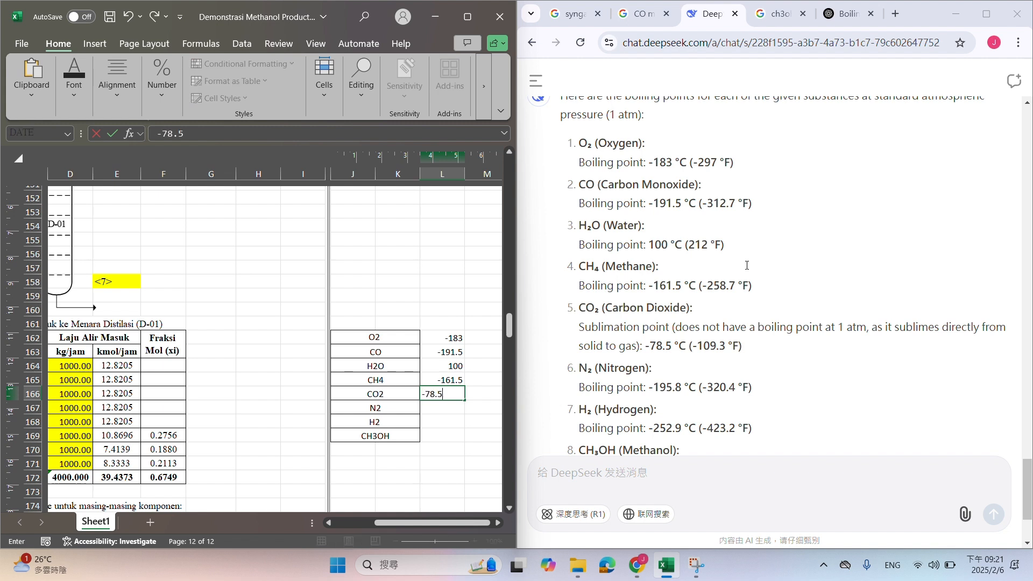
key(Return)
text(-1)
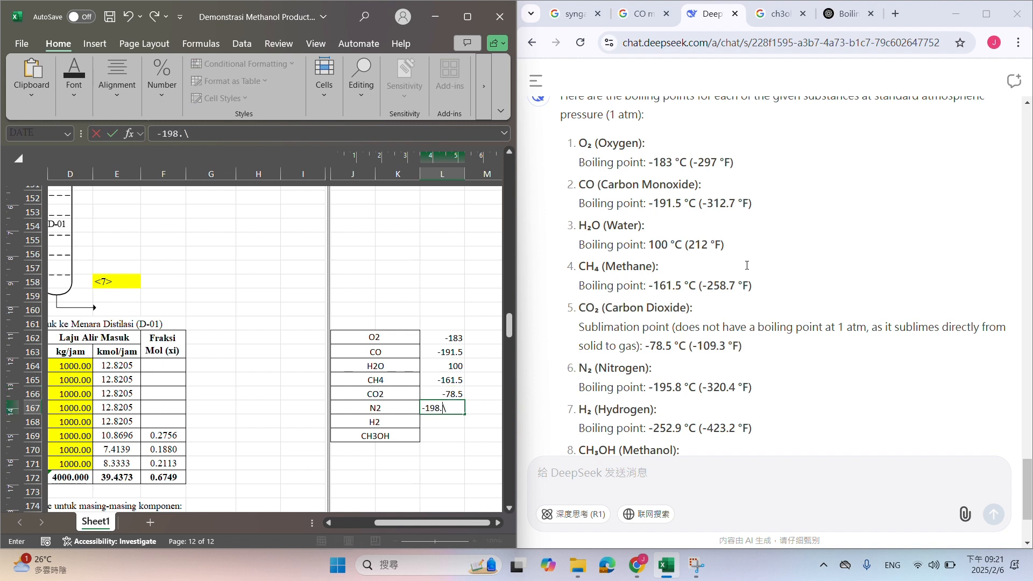
text(95.8)
key(Return)
text(-252.9)
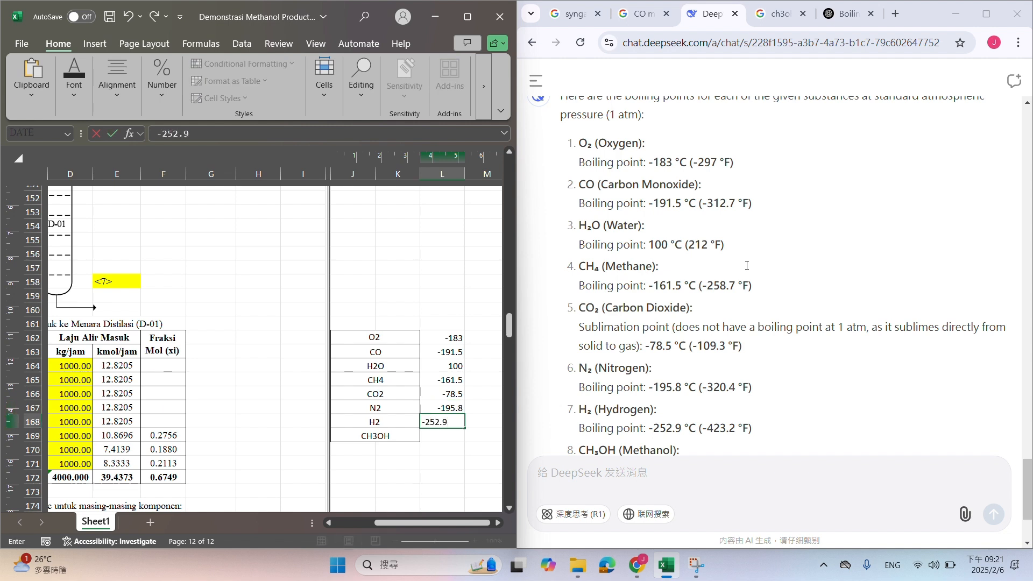
key(Return)
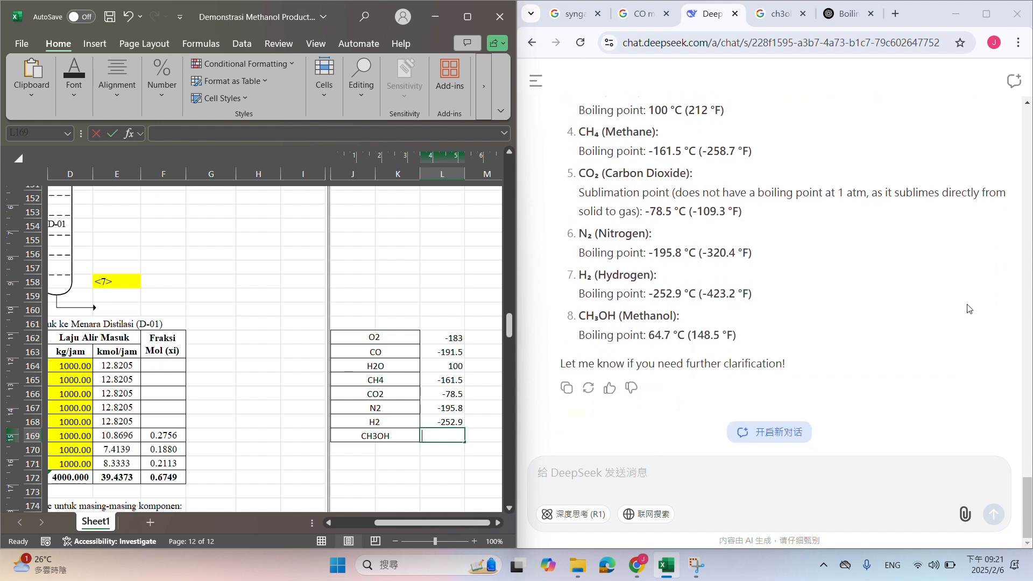
text(64.7)
key(Return)
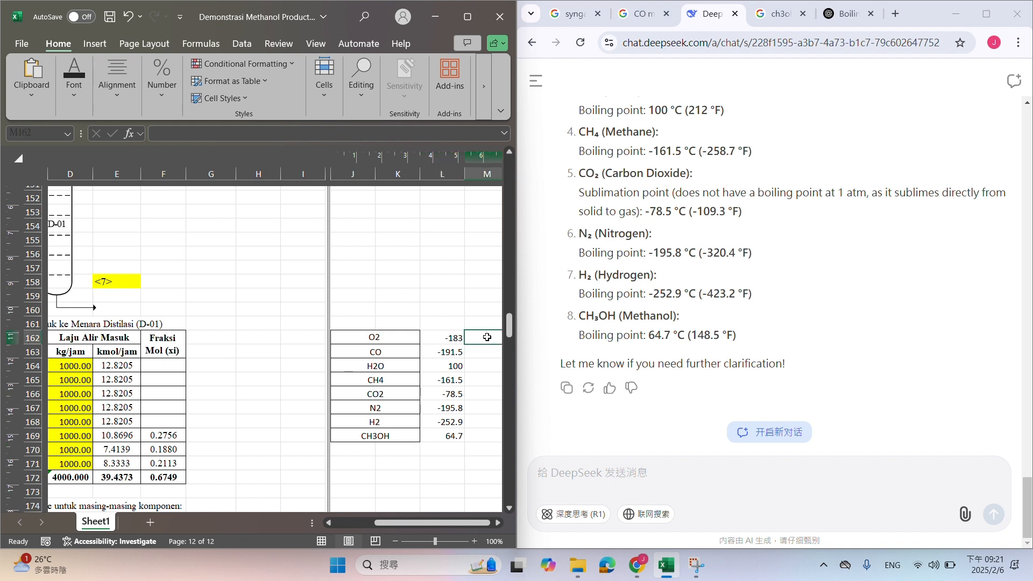
Start a sorted component list by copying H2 to M162, and clear H2 and its boiling point from the original list
click(440, 422)
click(486, 337)
click(405, 420)
key(ctrl+c)
click(478, 339)
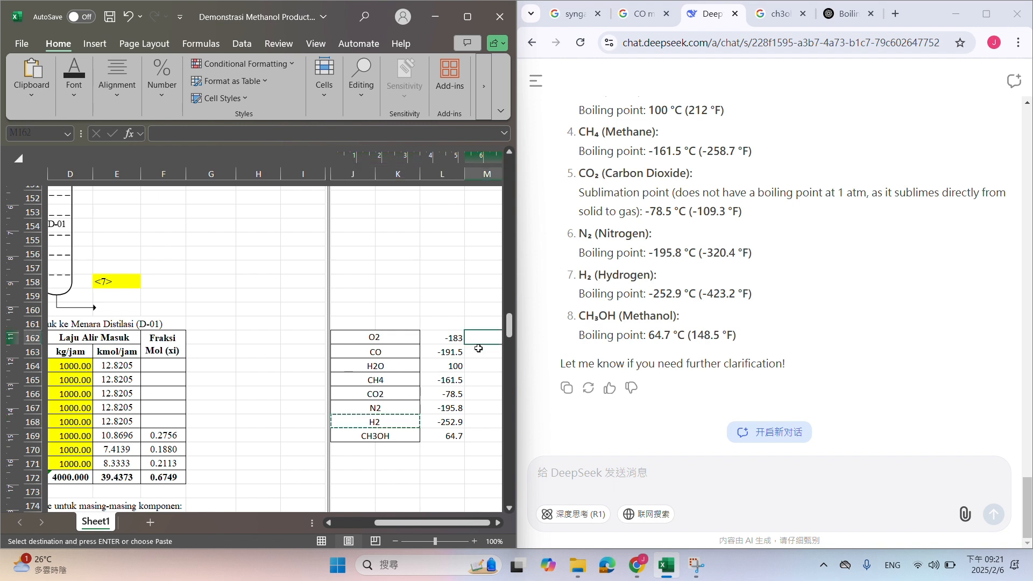
key(ctrl+v)
click(156, 423)
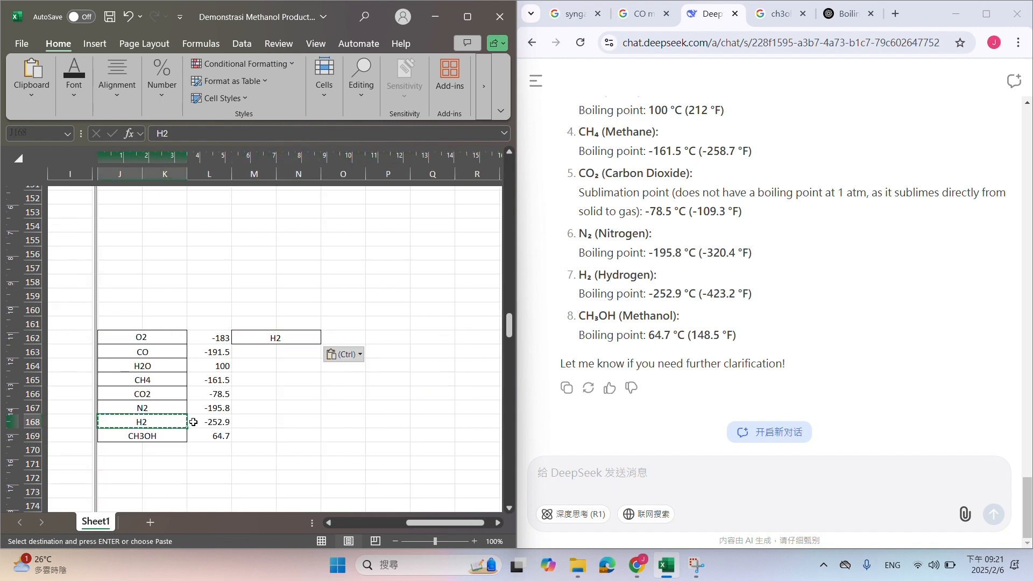
drag(194, 422, 211, 408)
key(Delete)
Copy N2 to M163 without its boiling point, and clear the N2 entry and value from the original list
key(ctrl+c)
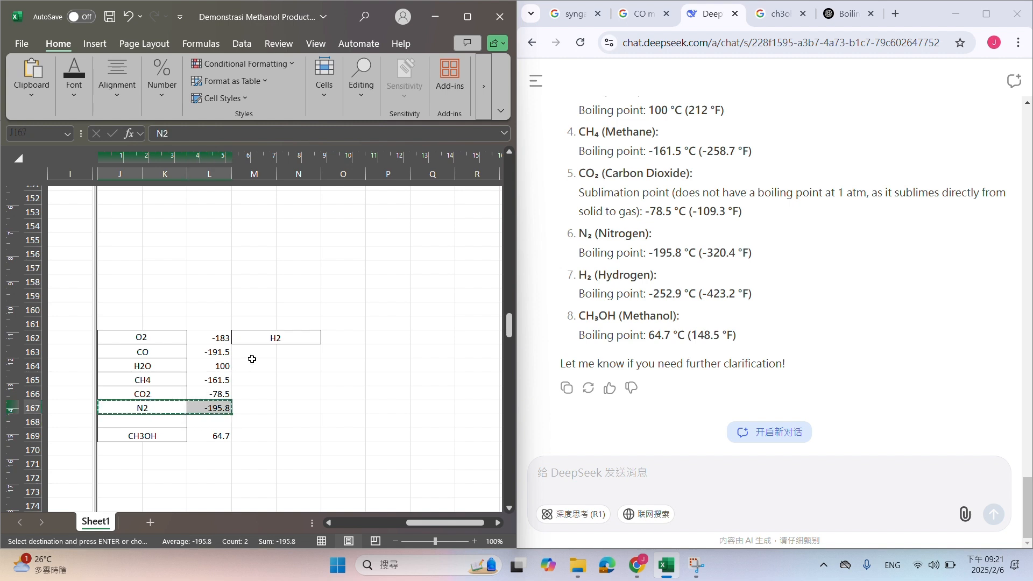
click(256, 353)
key(ctrl+v)
click(336, 353)
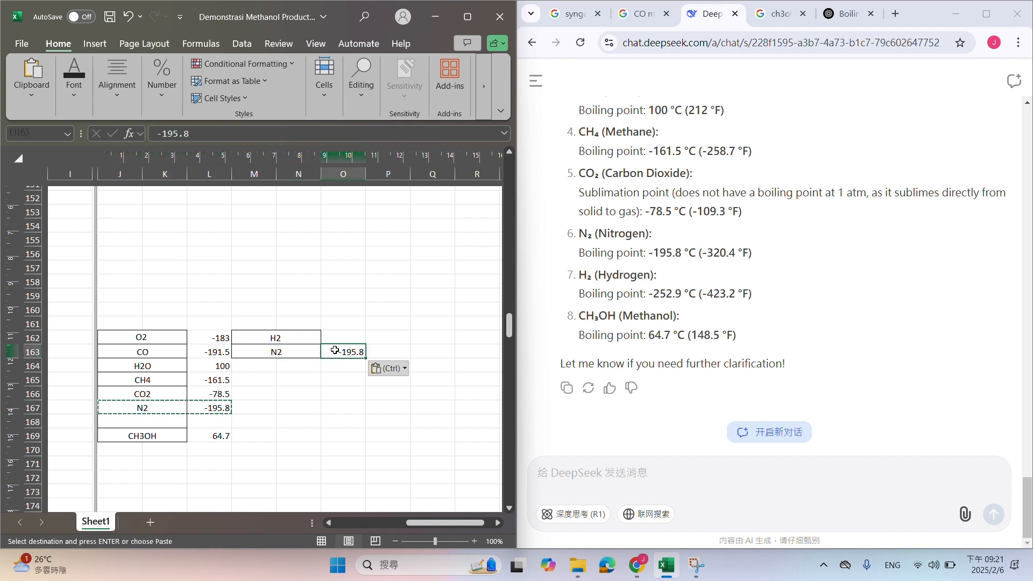
key(Delete)
drag(161, 407, 209, 408)
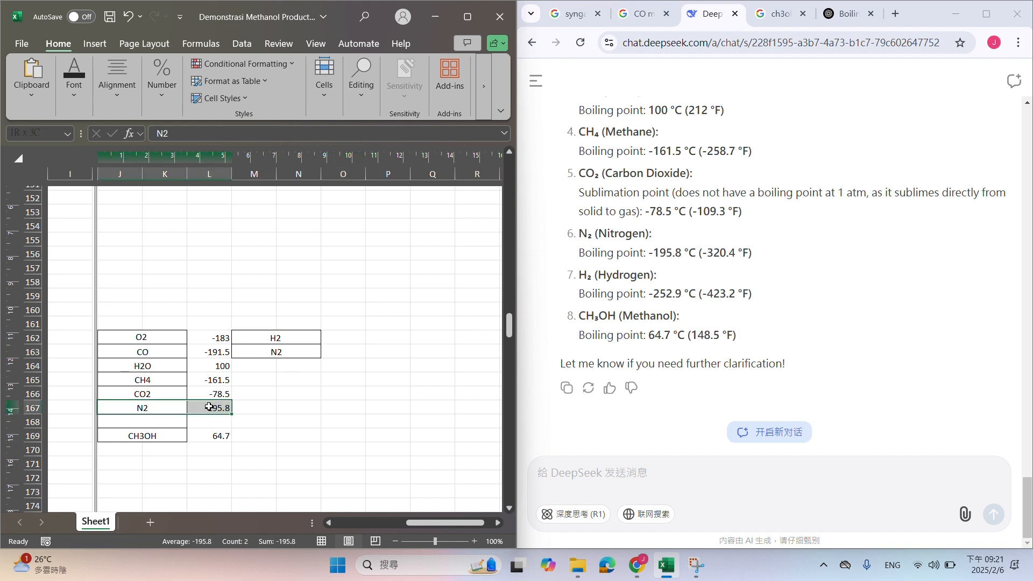
key(Delete)
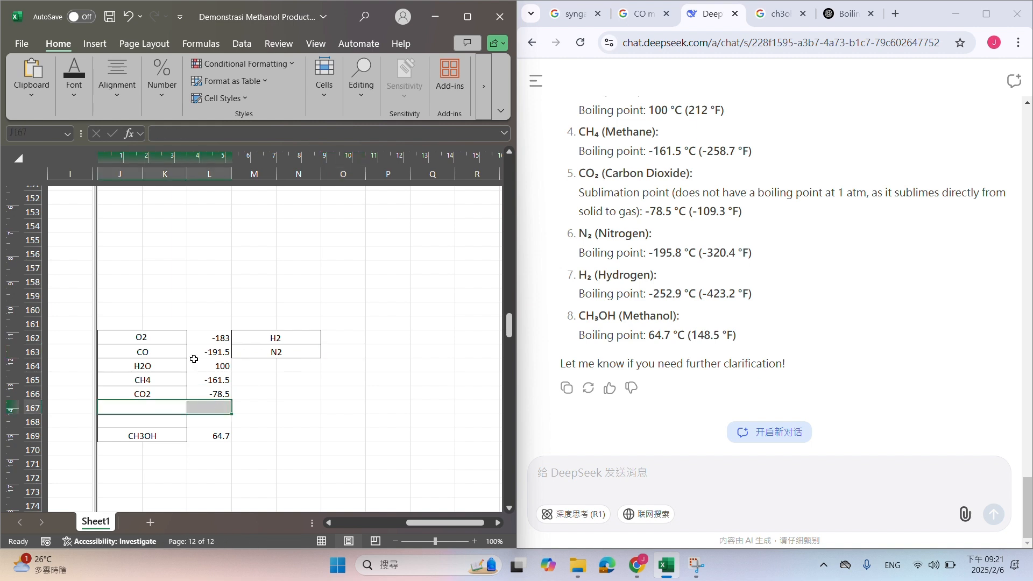
Copy CO and O2 with their boiling points into rows 164 and 165 of the sorted list
drag(172, 353, 220, 351)
key(ctrl+c)
click(252, 367)
key(ctrl+v)
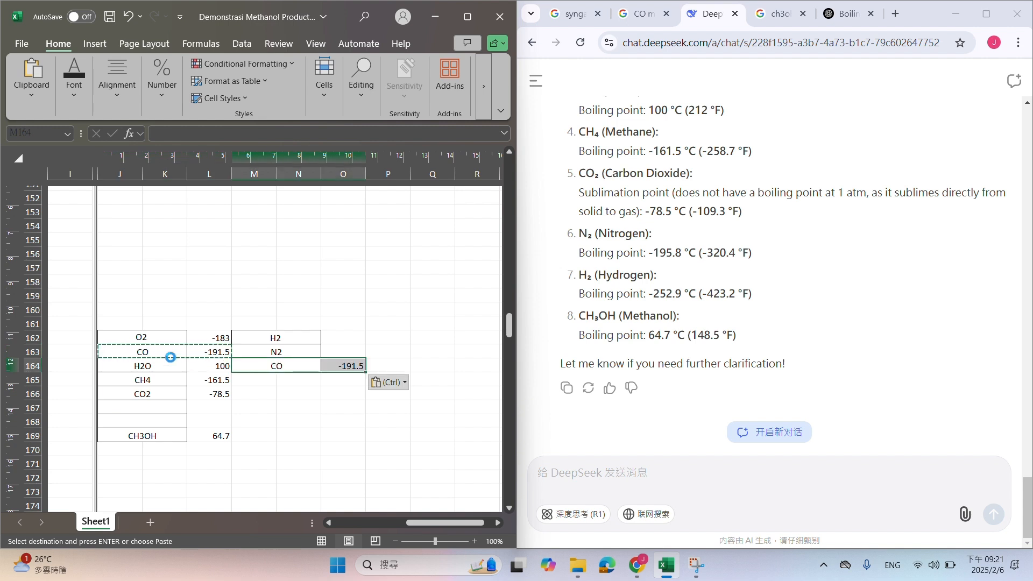
drag(147, 339, 216, 339)
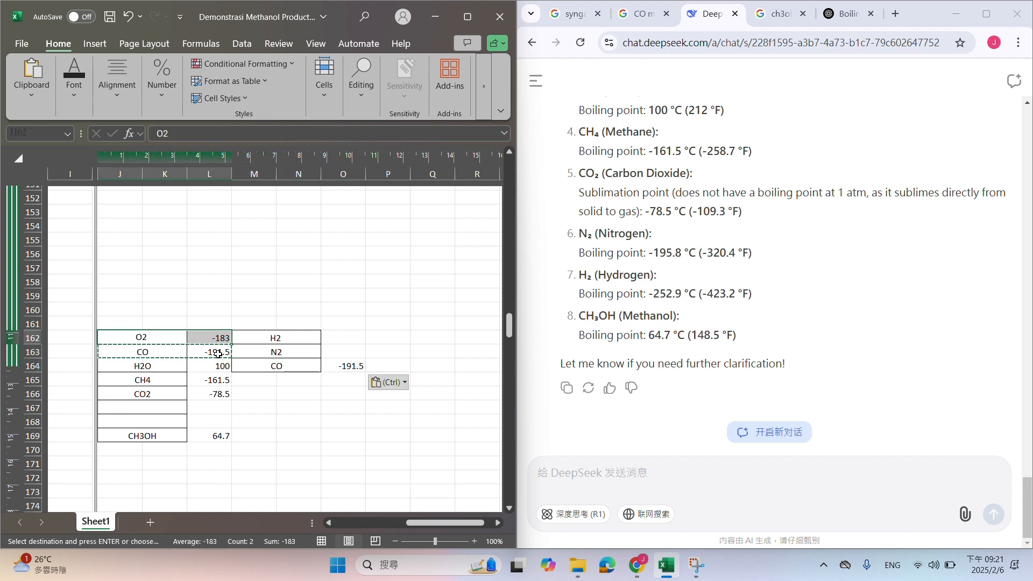
key(ctrl+c)
click(270, 380)
key(ctrl+v)
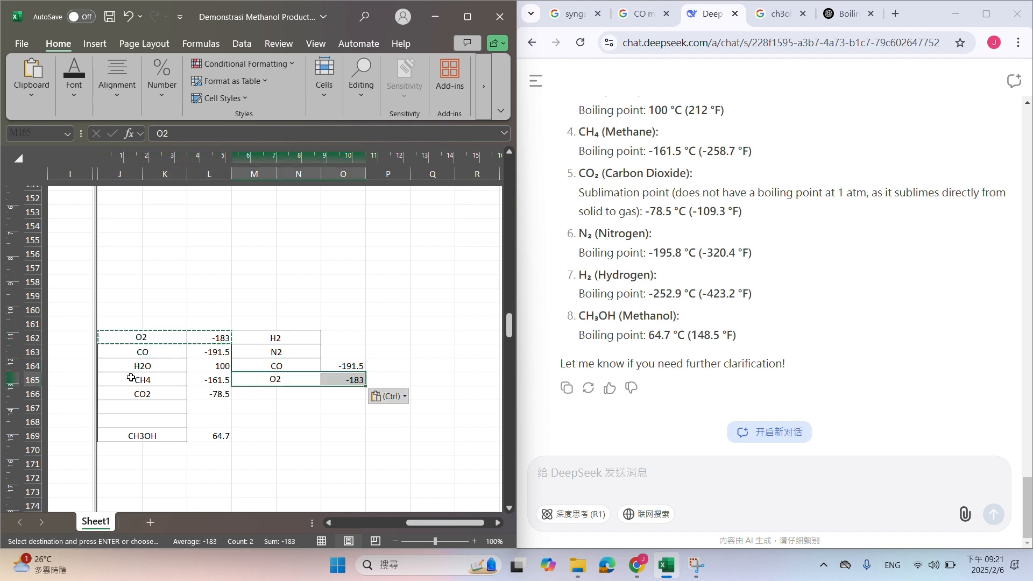
Copy CH4 and CO2 with their boiling points into rows 166 and 167 of the sorted list
drag(131, 377, 199, 374)
key(ctrl+c)
click(265, 392)
key(ctrl+v)
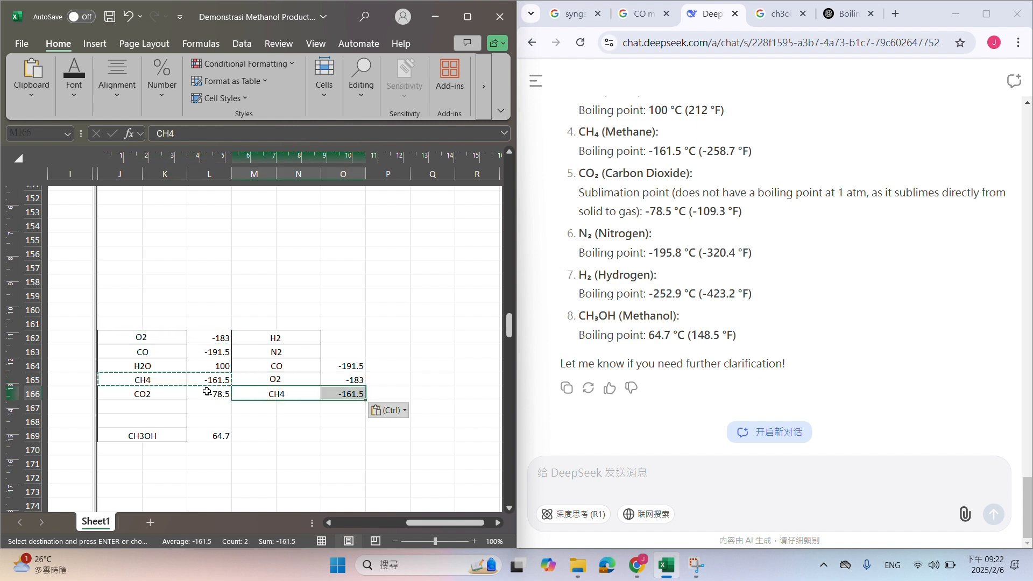
drag(151, 394, 226, 395)
key(ctrl+c)
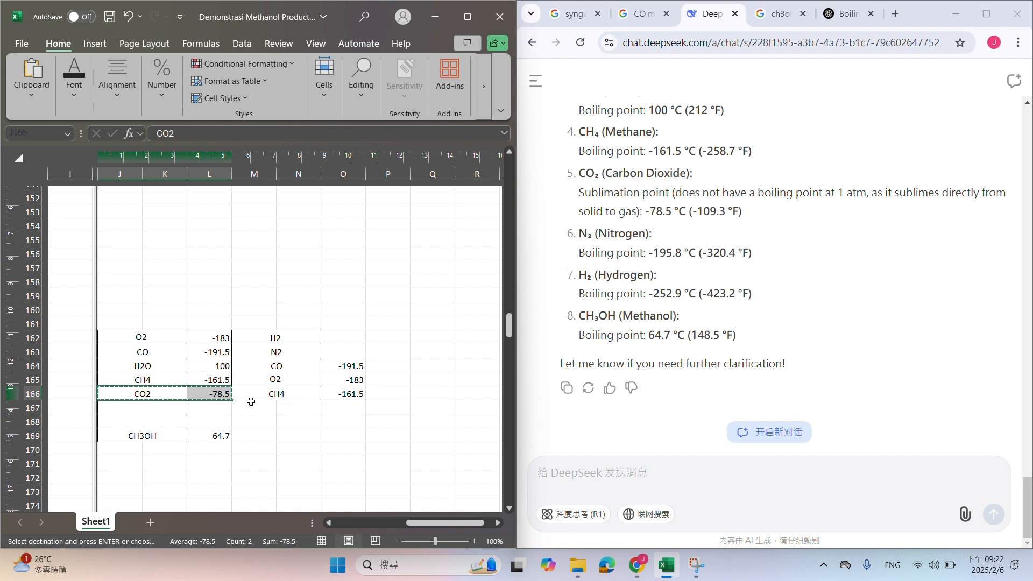
click(250, 405)
key(ctrl+v)
Copy CH3OH with its boiling point into row 168 of the sorted list, below CO2
click(149, 436)
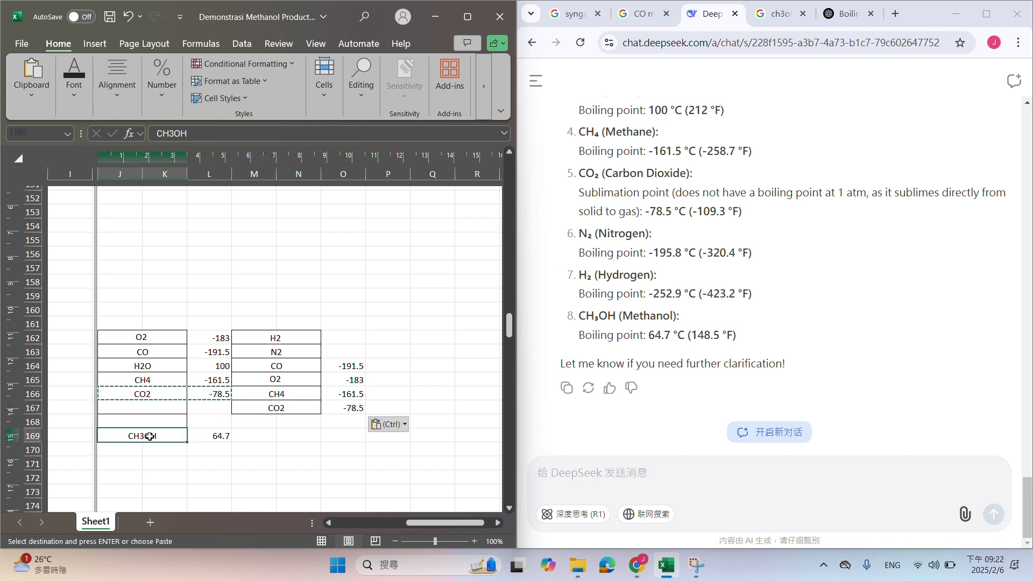
drag(150, 436, 222, 433)
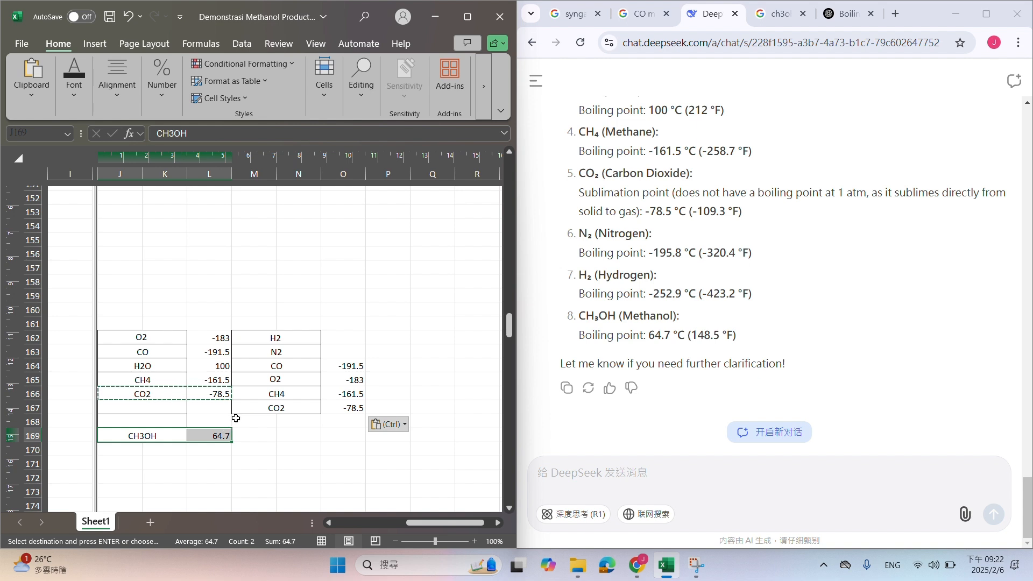
key(ctrl+c)
click(259, 423)
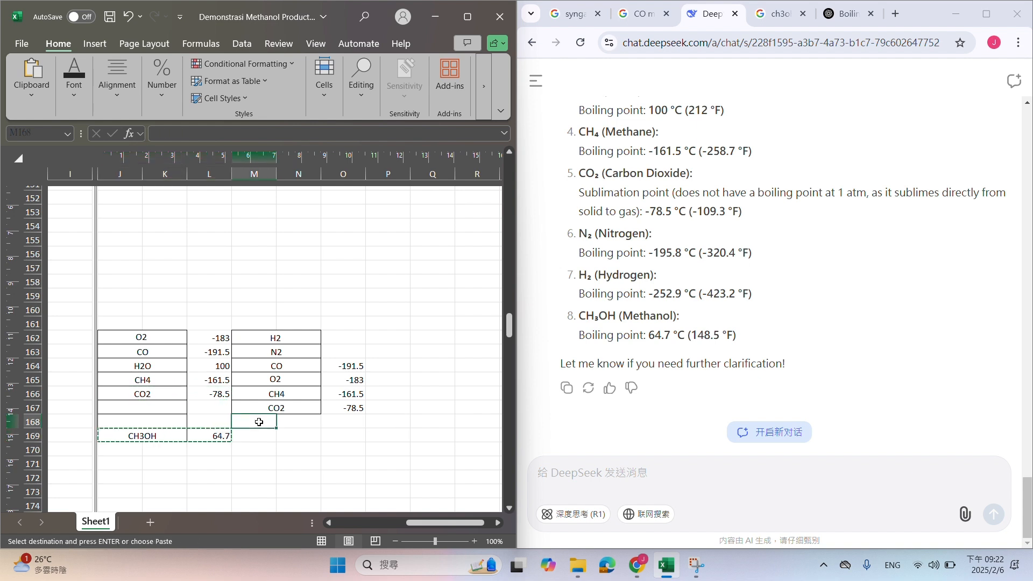
key(ctrl+v)
click(332, 458)
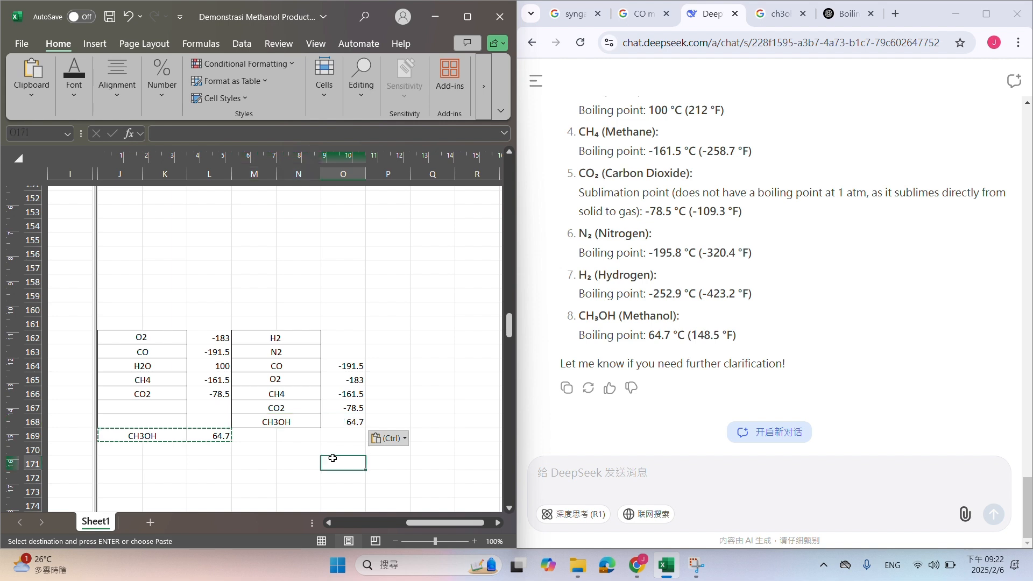
click(260, 338)
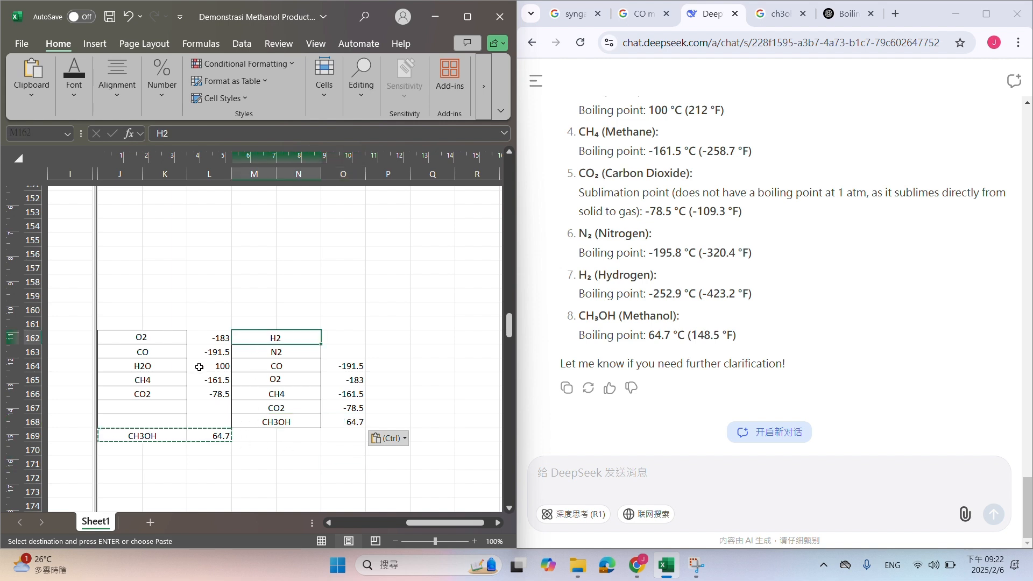
Copy H2O with its boiling point into row 169 of the sorted list, below CH3OH
drag(144, 368, 215, 369)
key(ctrl+c)
click(272, 437)
key(ctrl+v)
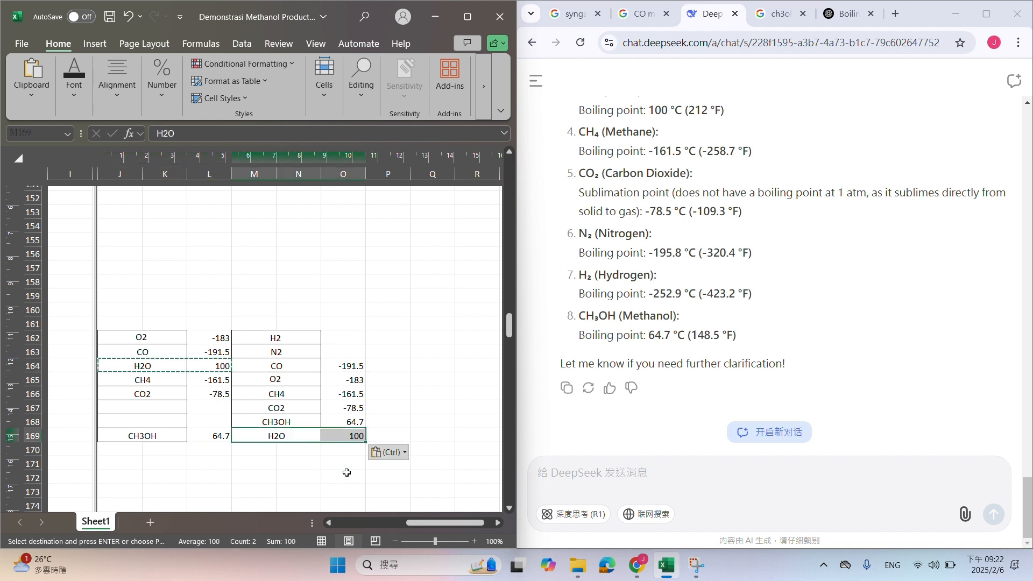
click(347, 473)
Copy the sorted component names from M162:M169 into the distillation feed composition table, starting at A164
drag(297, 330, 293, 435)
drag(437, 524, 305, 524)
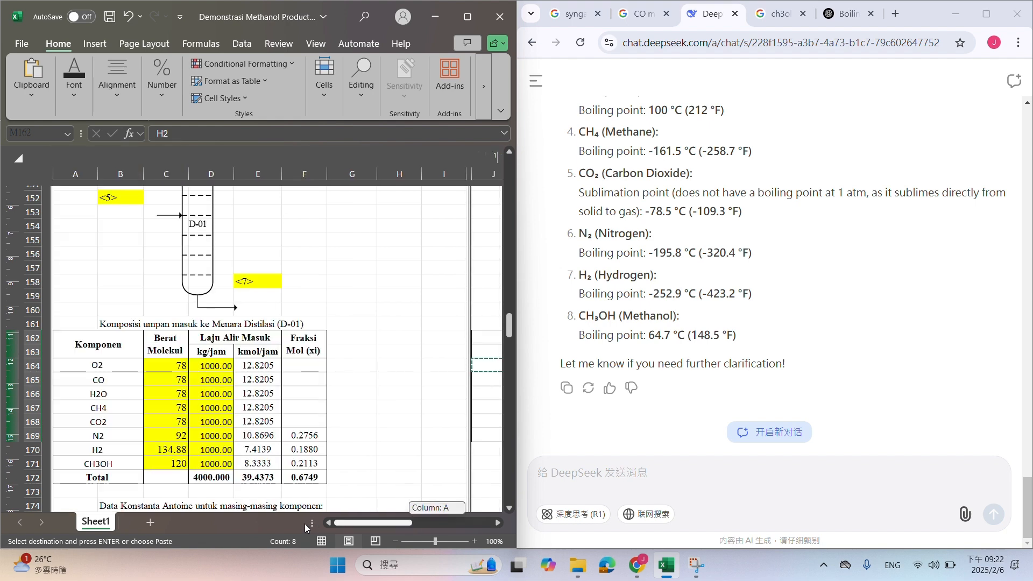
drag(304, 524, 340, 524)
click(130, 371)
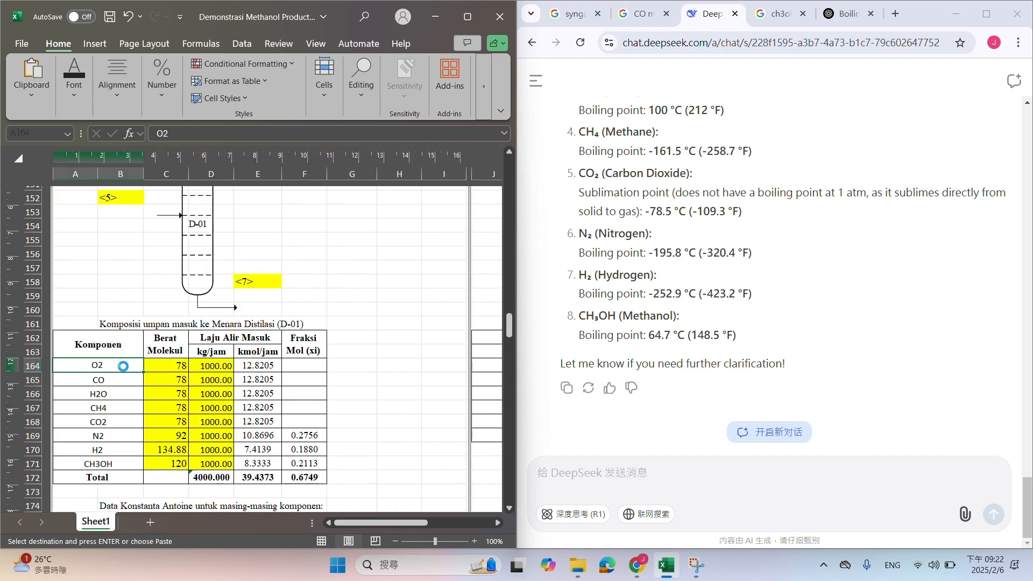
key(ctrl+v)
Paste the sorted component names into the Antoine constants table from A177 and the feed bubble point table from A213
scroll(124, 358, down, 4)
click(122, 355)
key(ctrl+v)
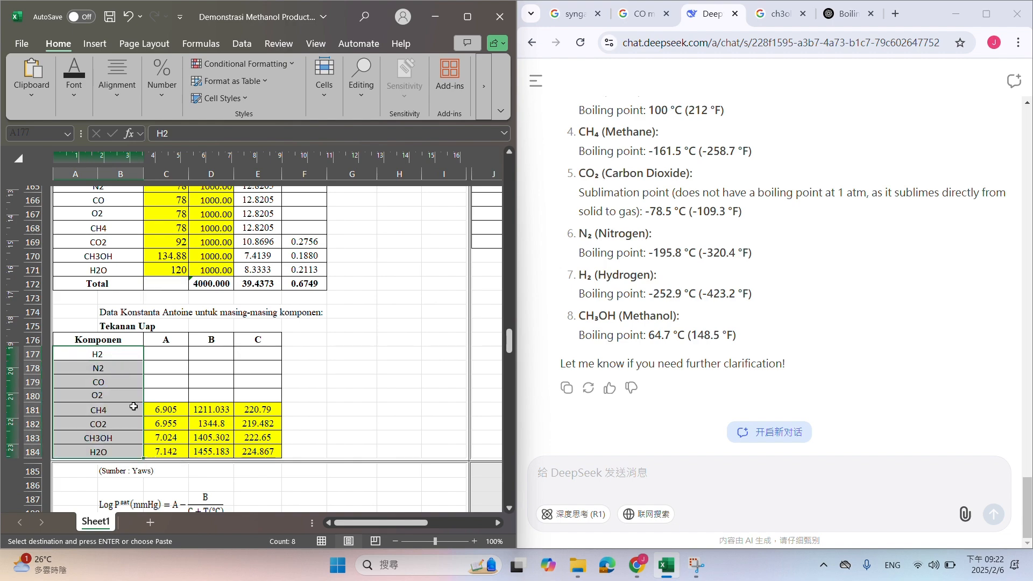
scroll(126, 393, down, 12)
click(102, 328)
key(ctrl+v)
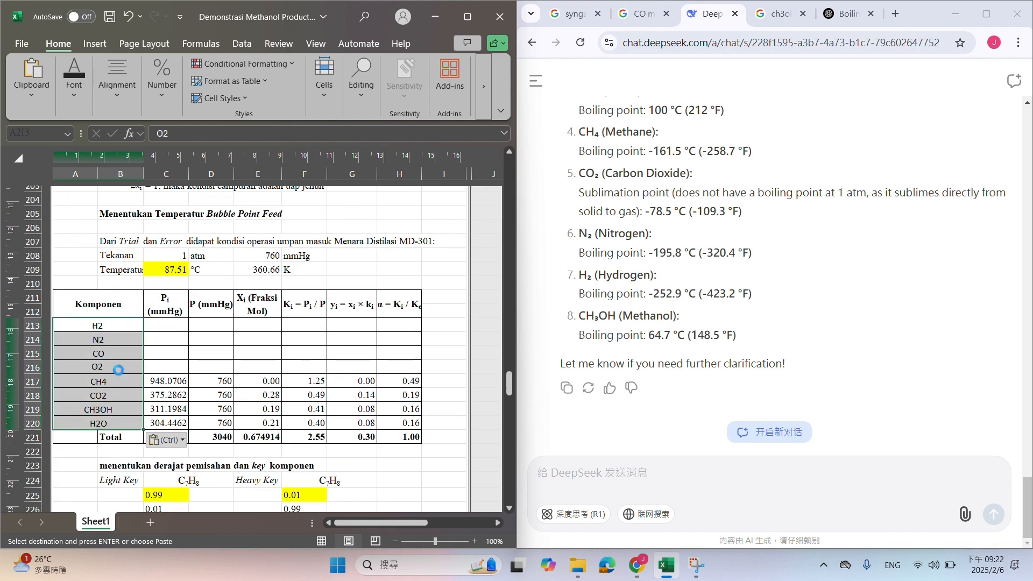
Paste the sorted component names into the bottom/distillate distribution table from A246 and the distillate dew point table from A262
scroll(87, 294, down, 13)
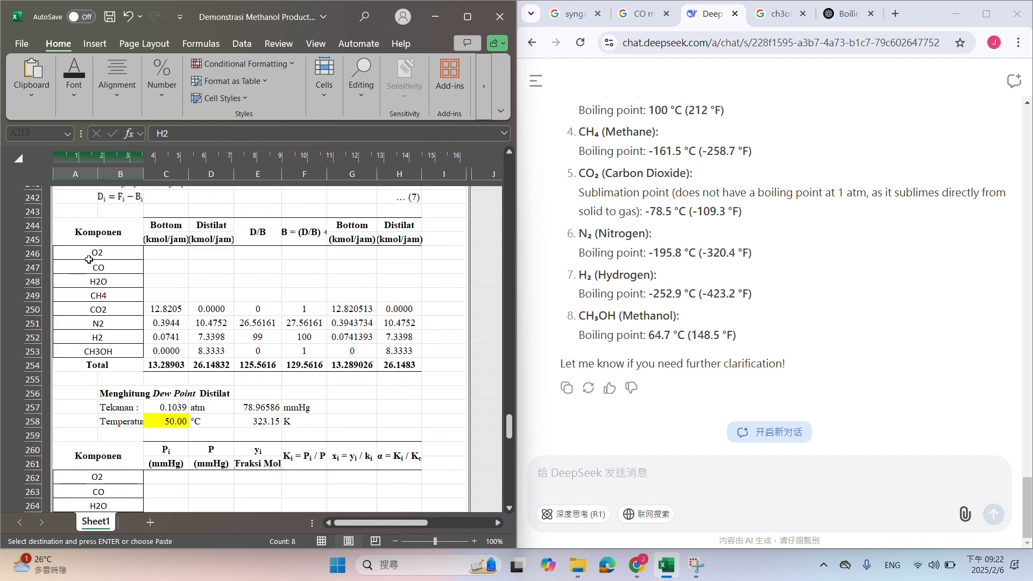
click(89, 258)
key(ctrl+v)
scroll(96, 272, down, 5)
click(102, 283)
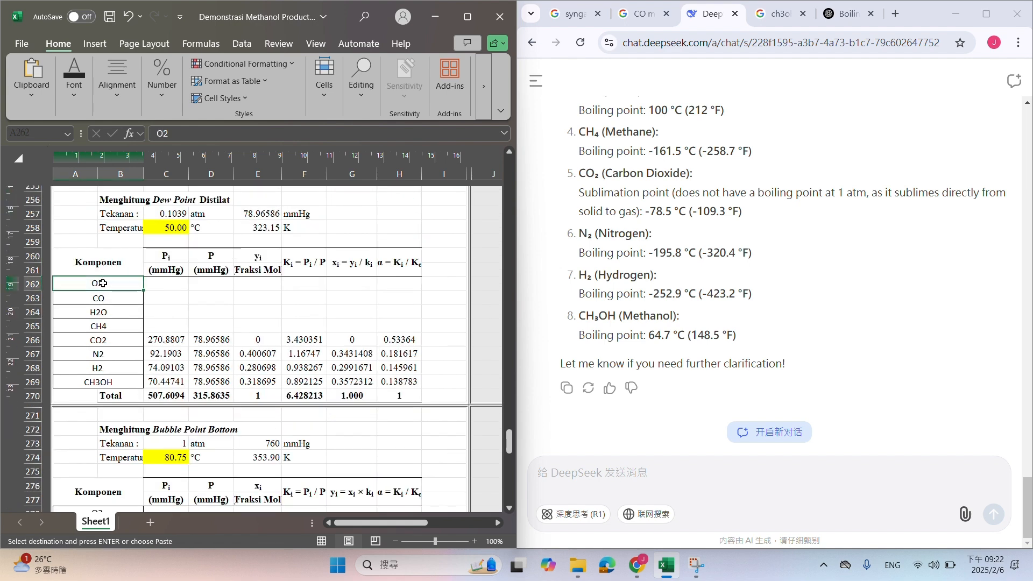
key(ctrl+v)
Paste the sorted component names into the bottom bubble point table from A278 and the average relative volatility table from A296
scroll(131, 368, down, 4)
click(126, 318)
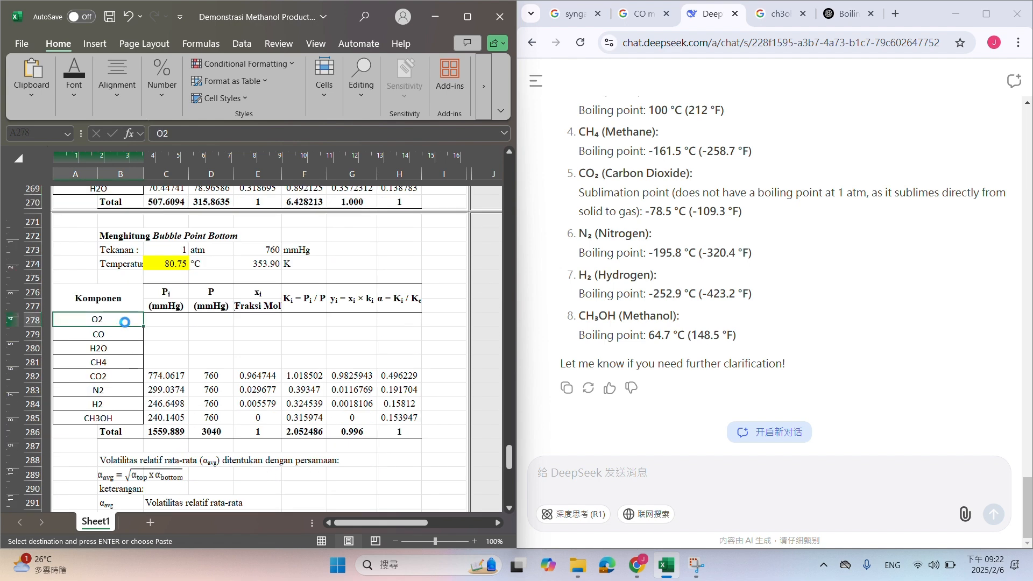
key(ctrl+v)
scroll(129, 347, down, 5)
key(ctrl+v)
Paste the sorted component names into the Neraca Massa Distilasi table, starting at A310
scroll(127, 374, down, 5)
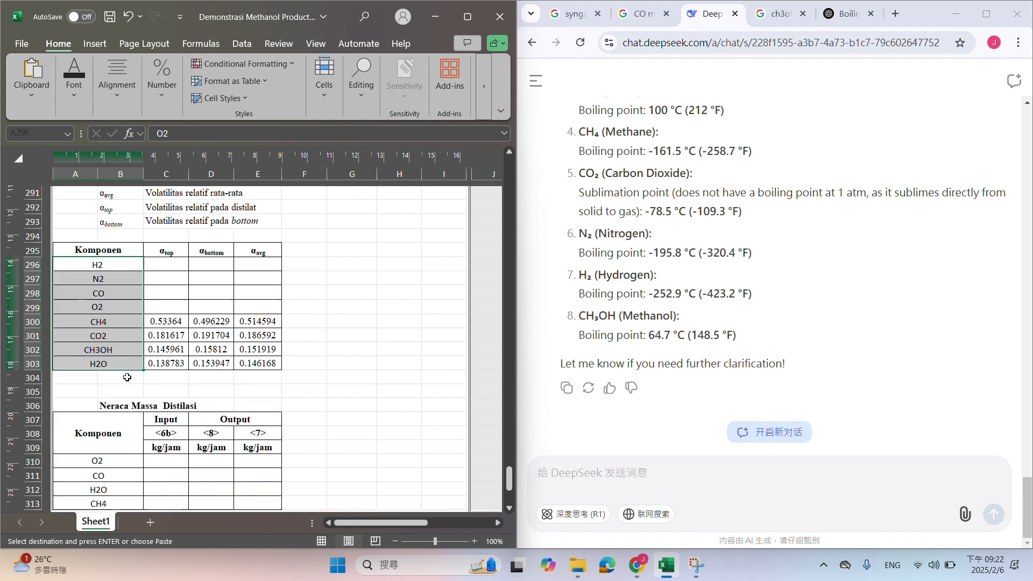
click(95, 343)
key(ctrl+v)
Link the H2 feed rate in kg/jam in D164 to the stream <5> output value with =E139
scroll(183, 387, up, 4)
scroll(183, 386, up, 20)
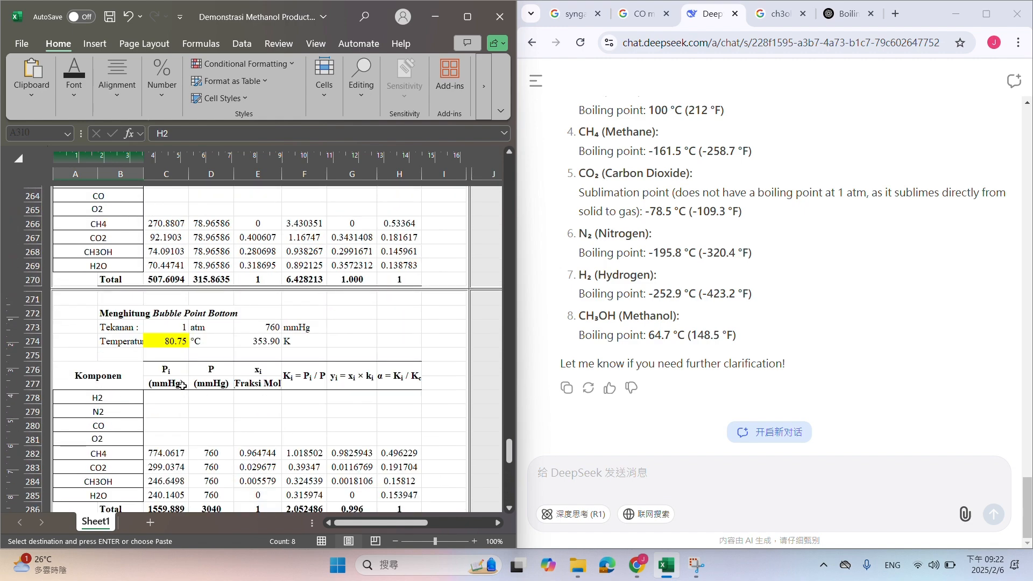
scroll(183, 387, up, 11)
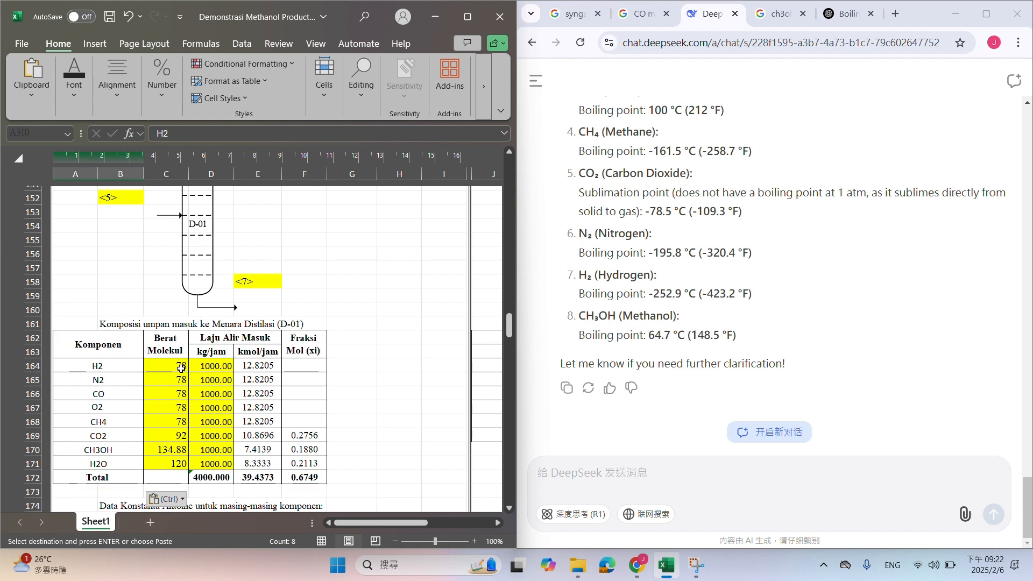
click(216, 366)
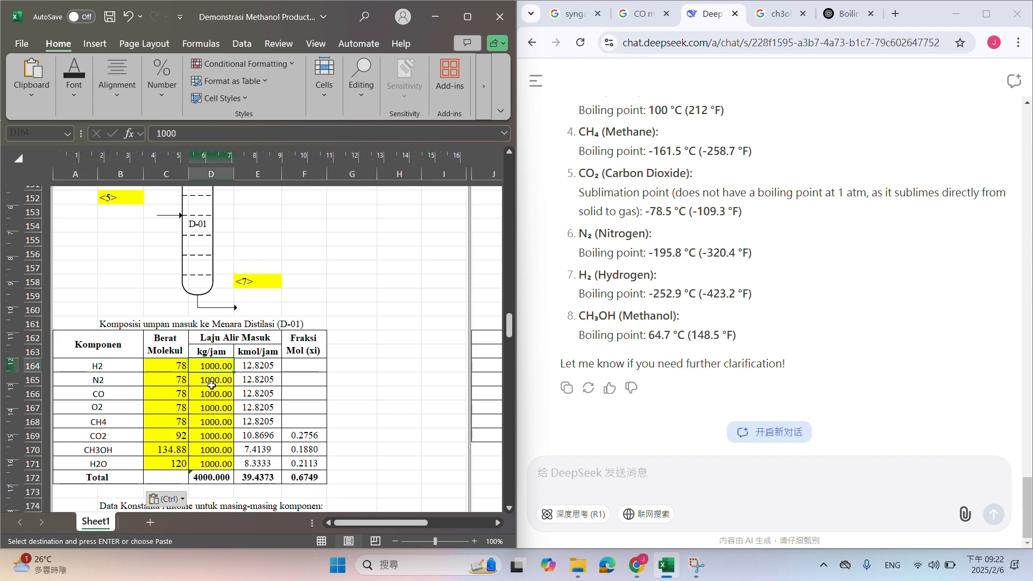
text(=)
scroll(211, 386, up, 10)
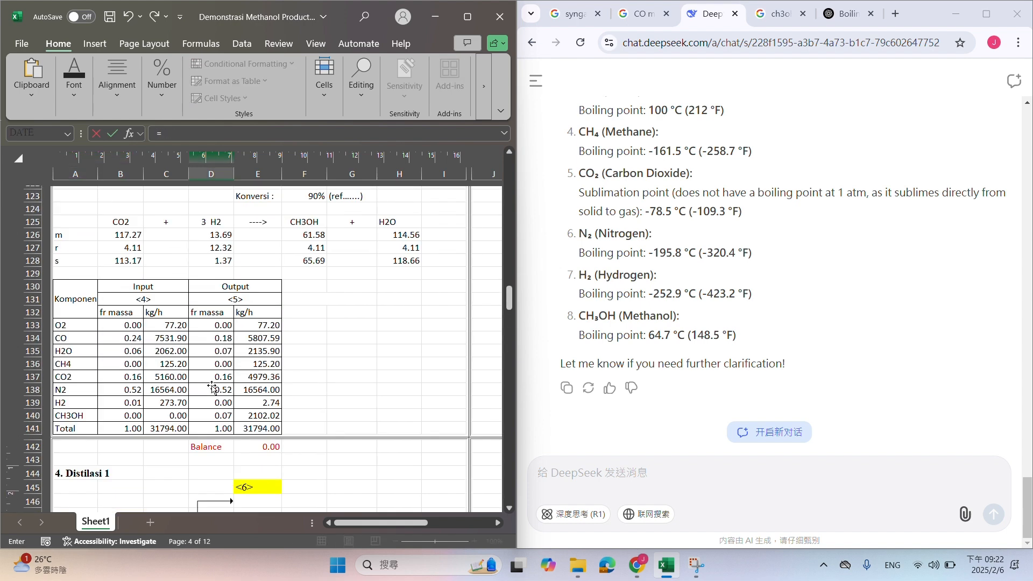
scroll(215, 385, down, 8)
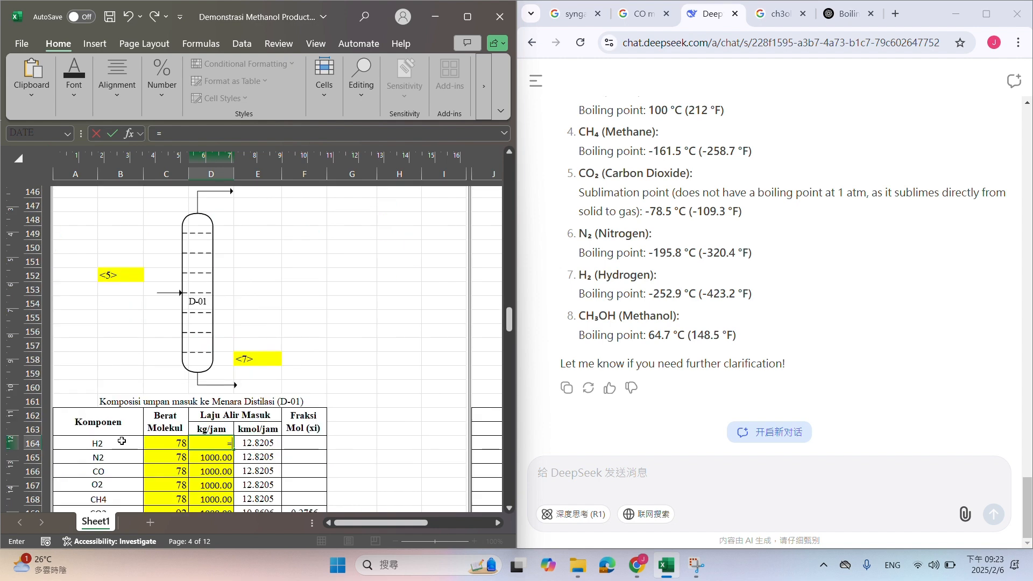
scroll(142, 423, up, 6)
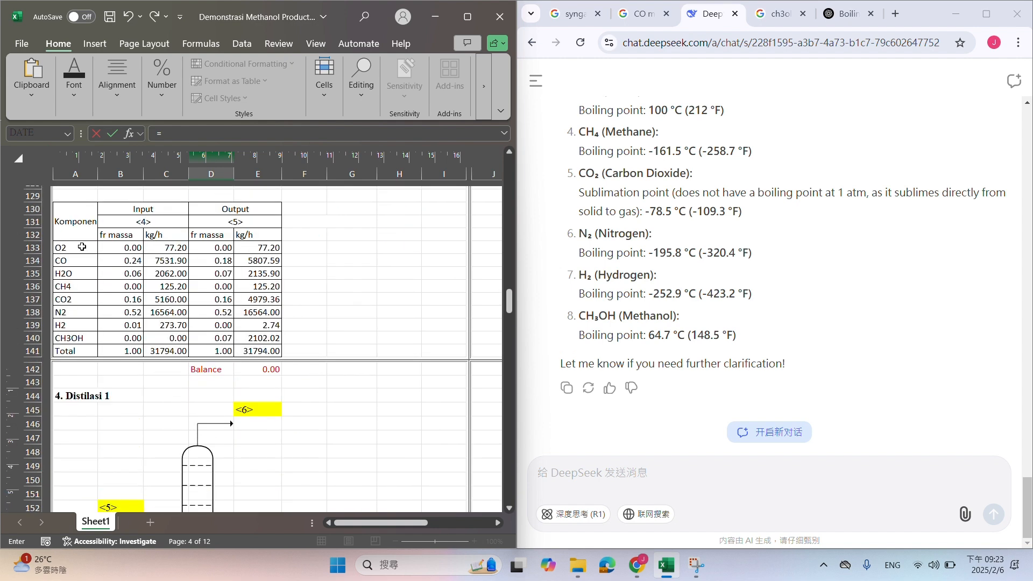
click(267, 324)
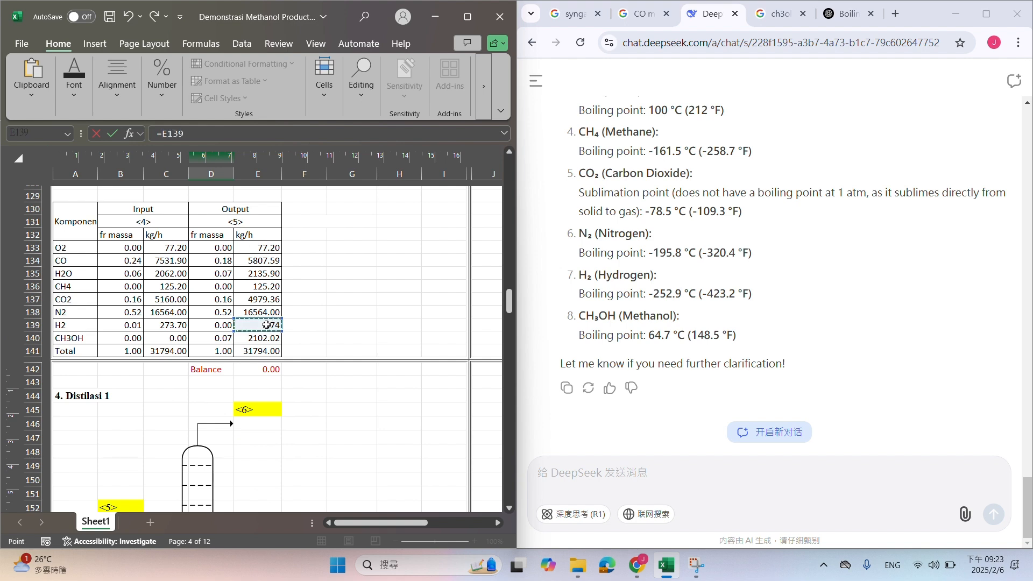
key(Return)
Link the N2 and CO feed rates in D165 and D166 to stream <5> with =E138 and =E134
text(=)
scroll(209, 327, up, 6)
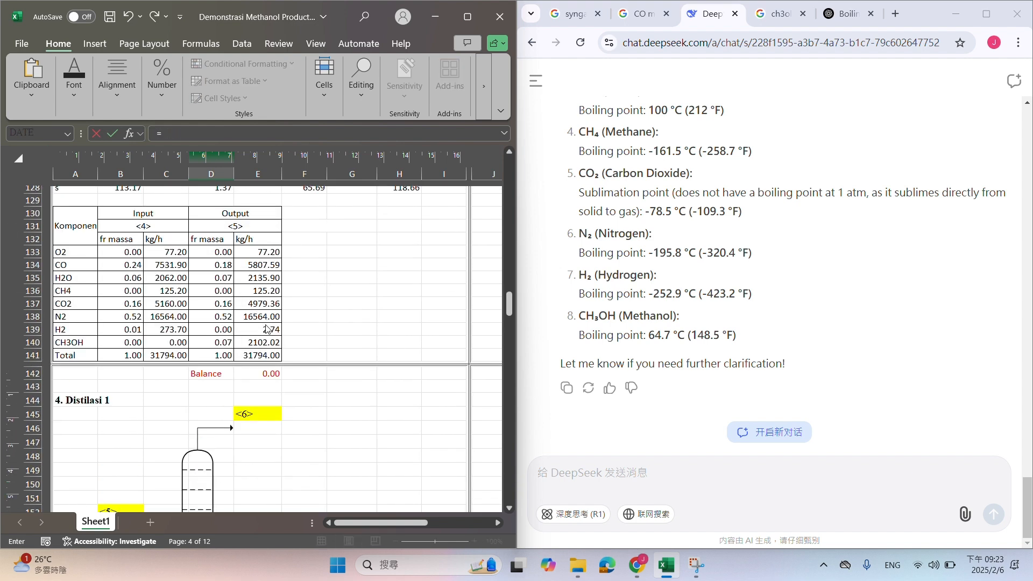
click(240, 353)
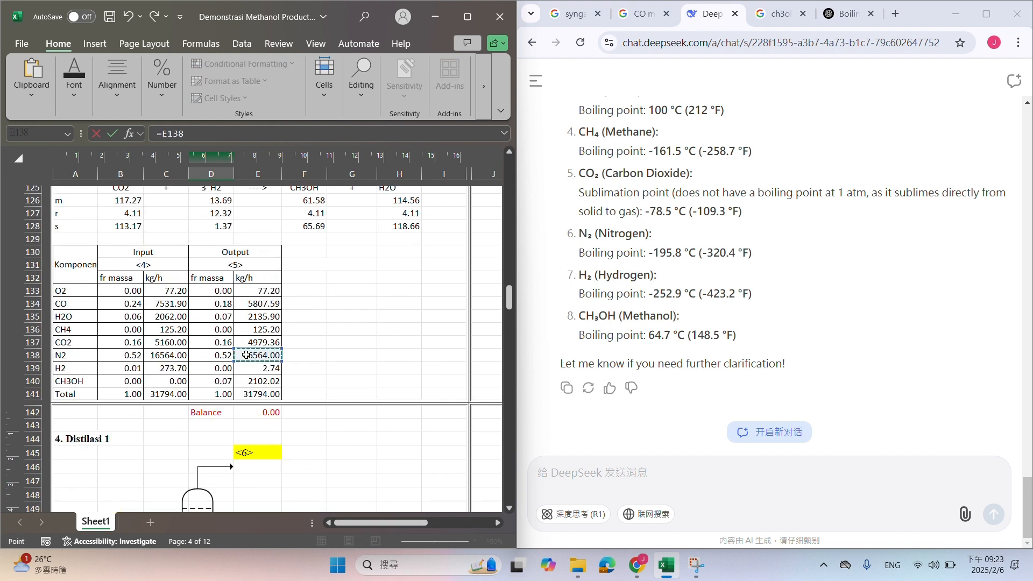
key(Return)
text(=)
scroll(247, 358, up, 4)
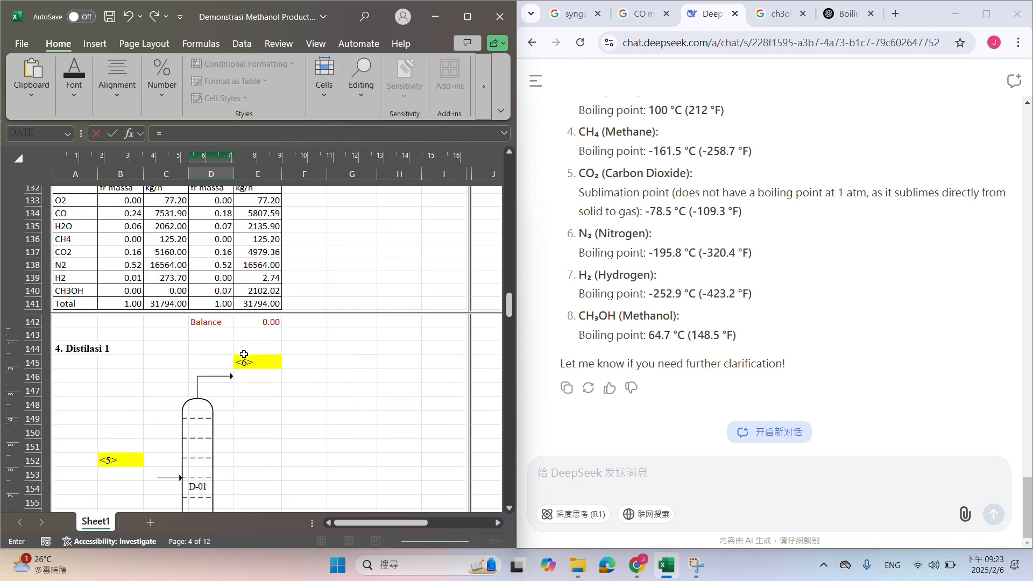
click(252, 213)
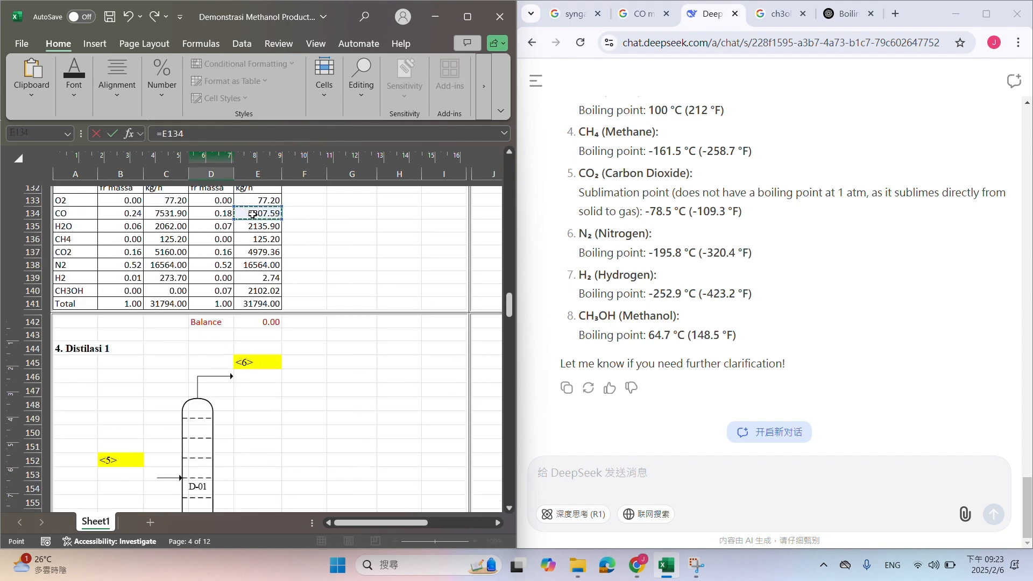
key(Return)
Link the O2 and CH4 feed rates in D167 and D168 to their stream <5> output kg/h values
text(=)
scroll(232, 277, up, 5)
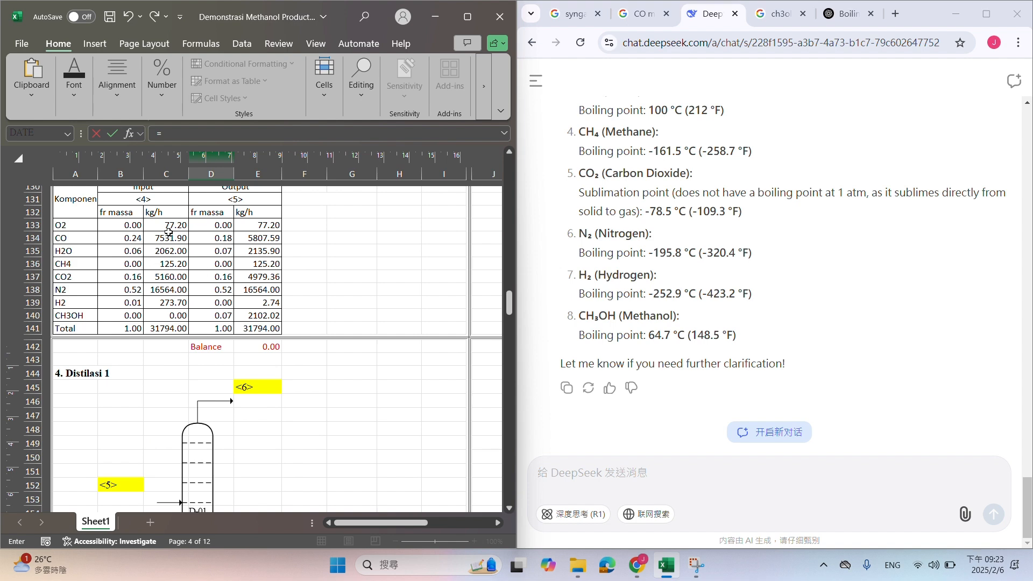
scroll(238, 227, down, 6)
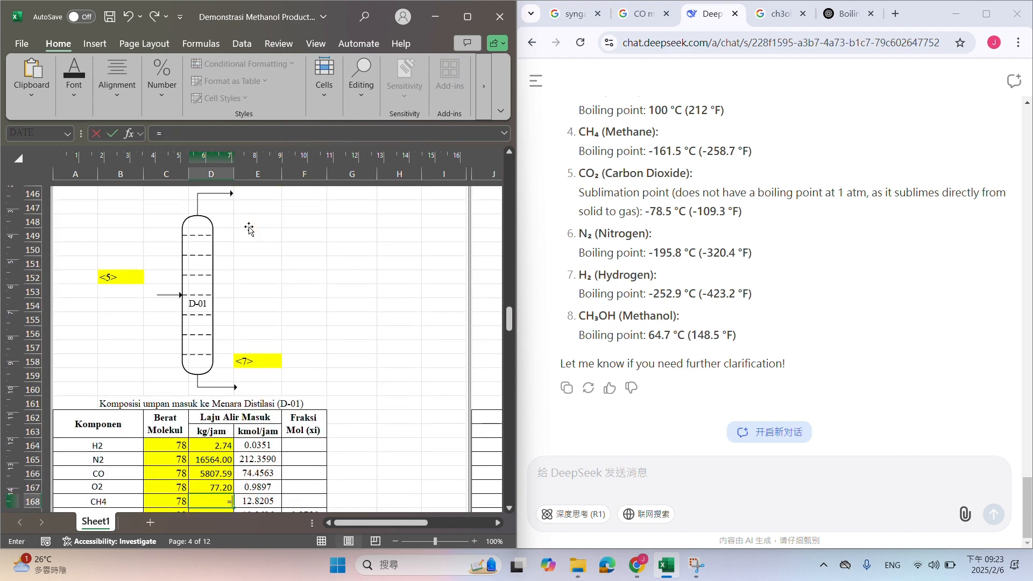
scroll(237, 253, up, 2)
scroll(238, 253, up, 4)
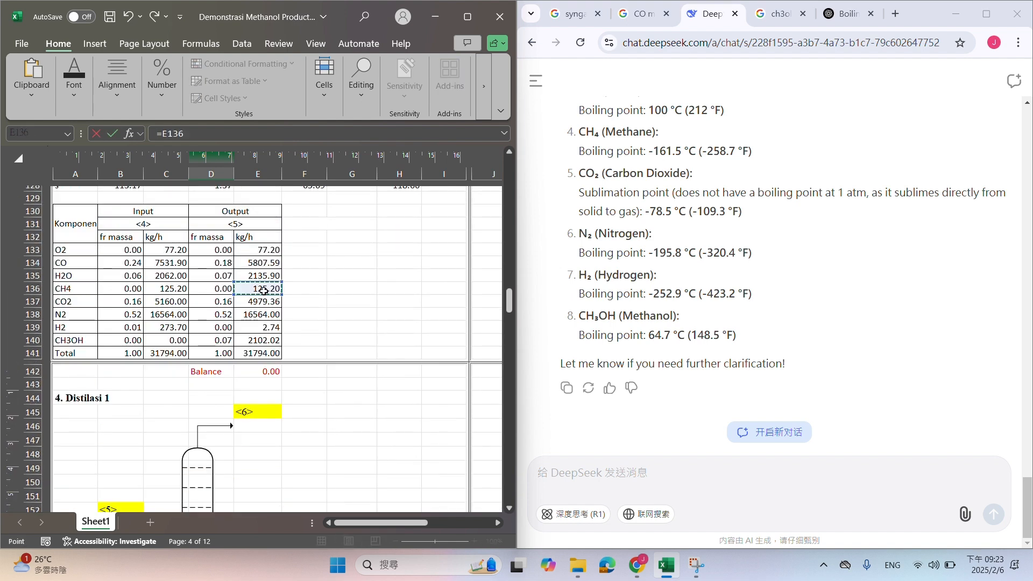
scroll(253, 291, down, 6)
Link the CO2 and CH3OH feed rates in D169 and D170 to their stream <5> output kg/h values
scroll(264, 291, up, 6)
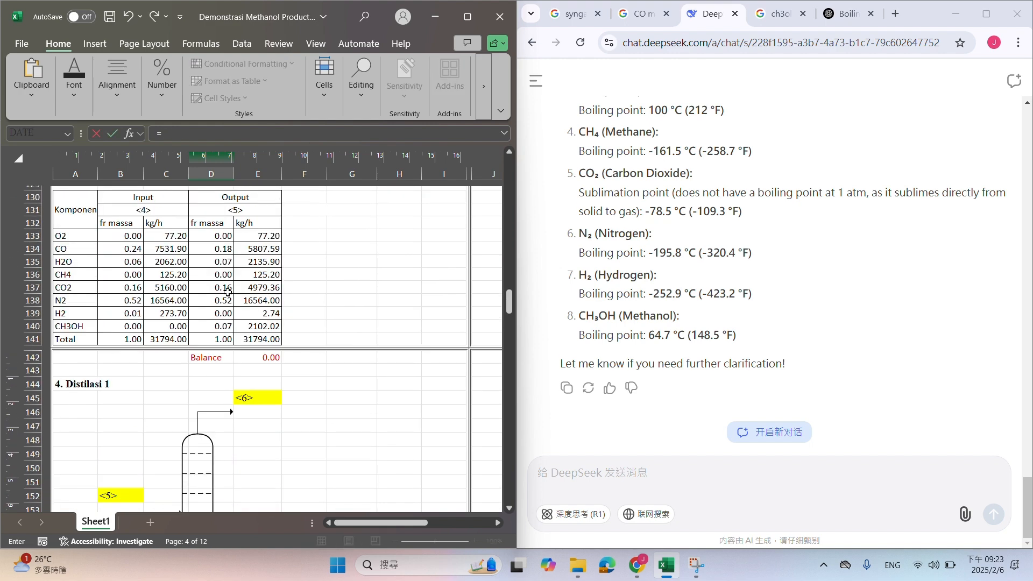
click(253, 288)
scroll(254, 288, down, 6)
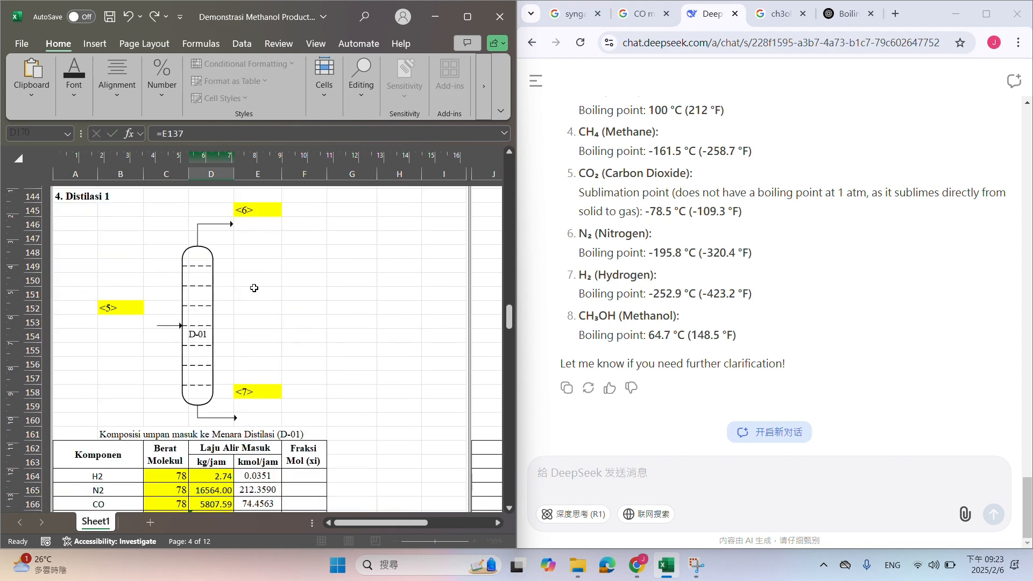
key(Escape)
text(=)
scroll(212, 303, up, 5)
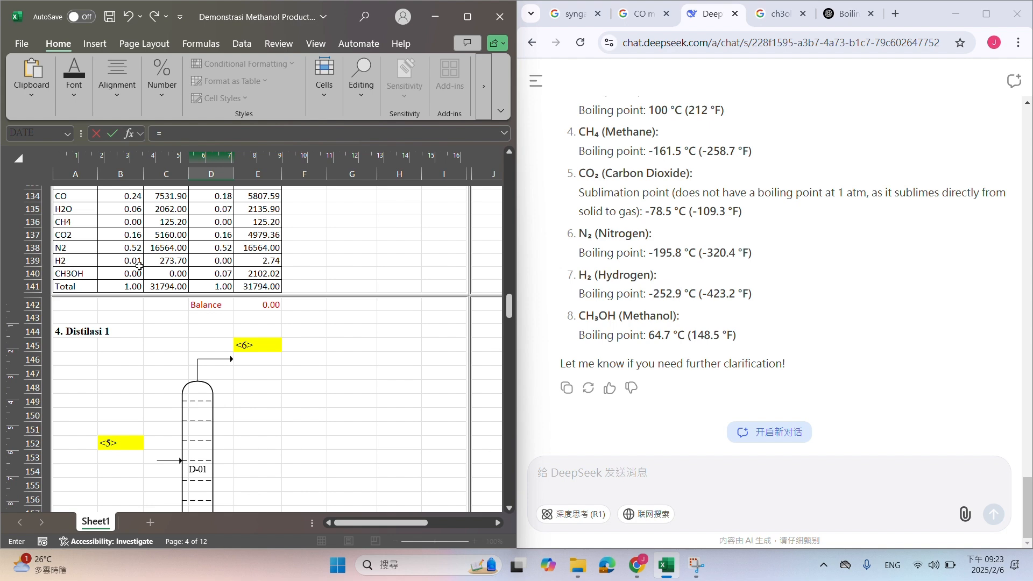
click(263, 275)
scroll(261, 278, down, 5)
key(Escape)
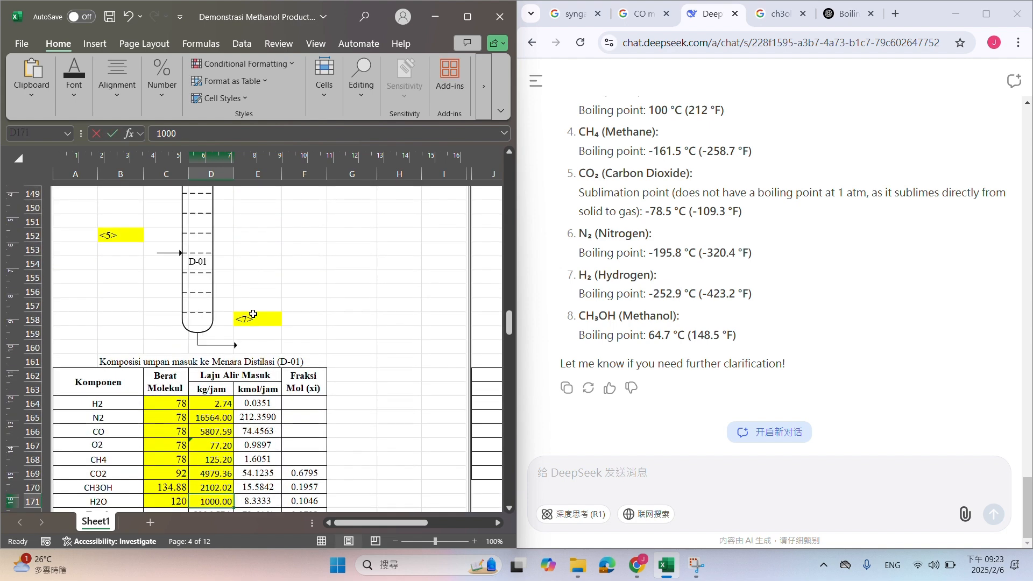
Link the H2O feed rate in D171 to the stream <5> output value with =E135
text(=)
scroll(253, 314, up, 5)
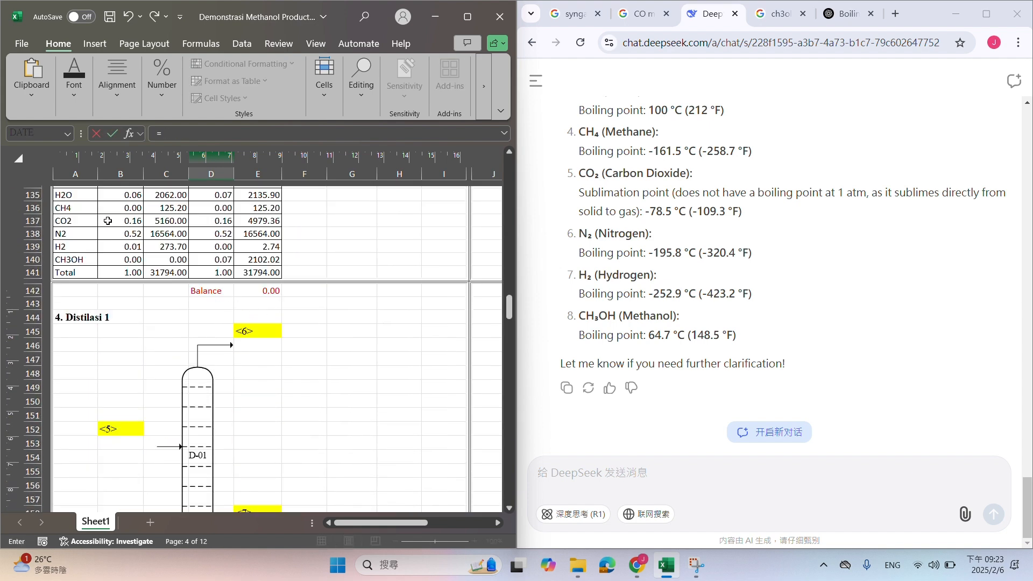
click(245, 199)
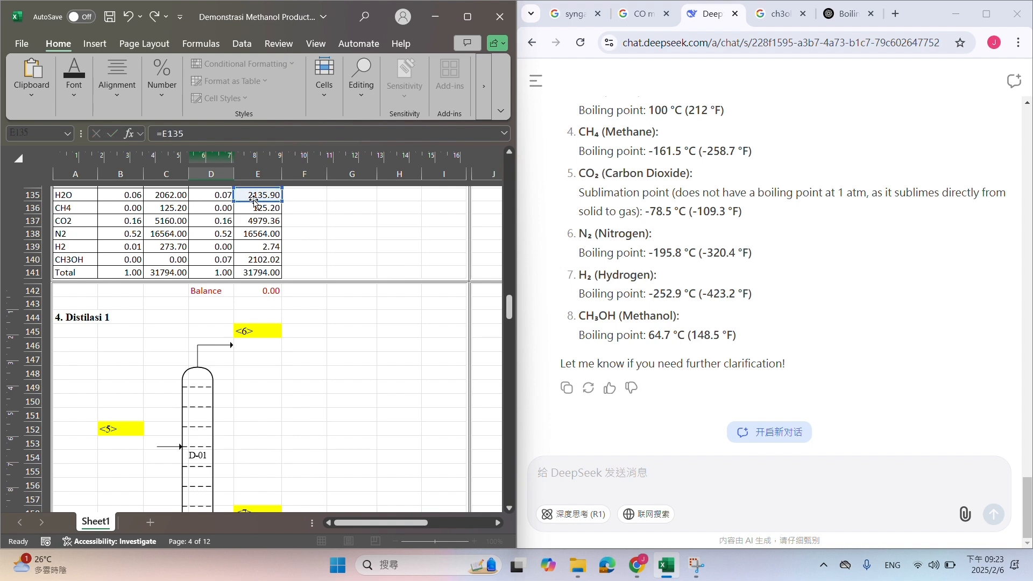
key(Return)
Set the molecular weights in the feed composition table to 2 for H2, 28 for N2 and 28 for CO
click(174, 386)
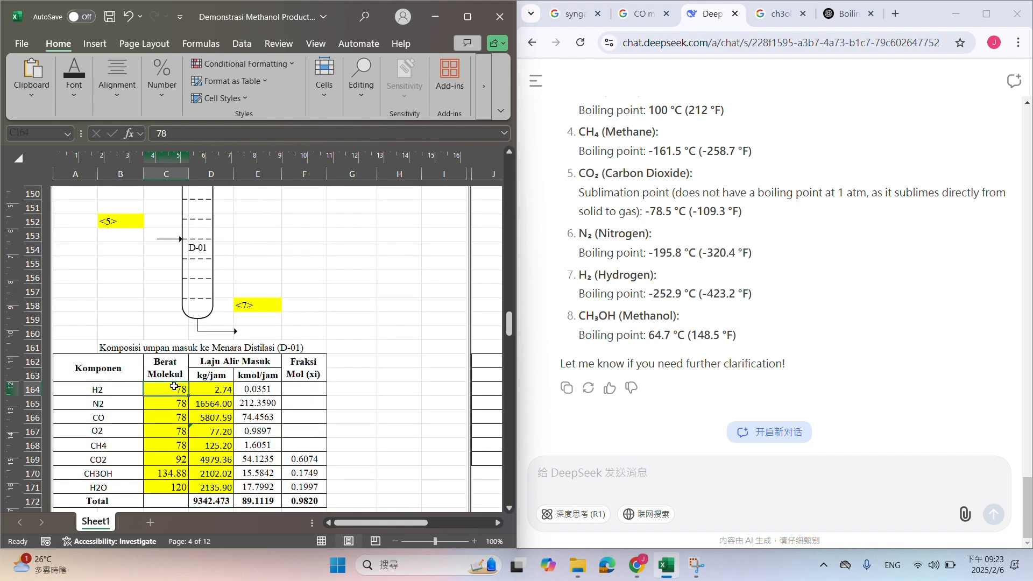
text(=)
text(2)
key(Return)
text(28)
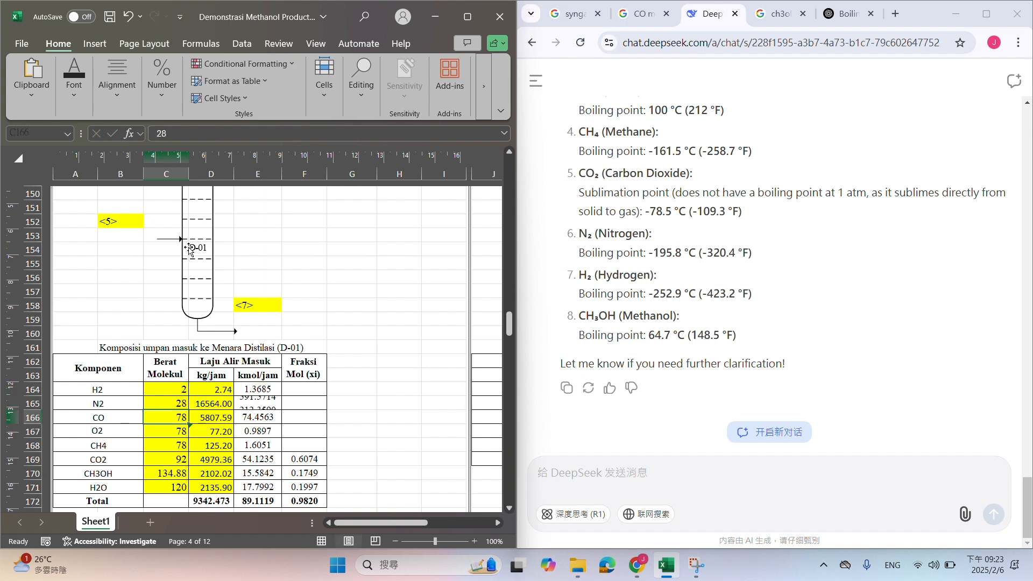
key(Return)
text(28)
key(Return)
Set the molecular weights in the feed composition table to 32 for O2, 16 for CH4 and 44 for CO2
text(32)
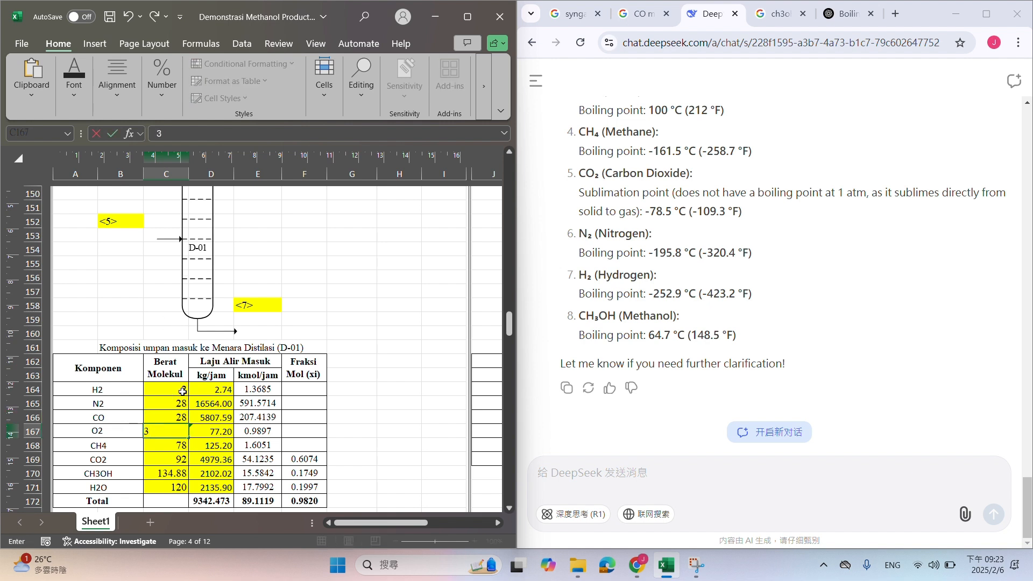
key(Return)
text(16)
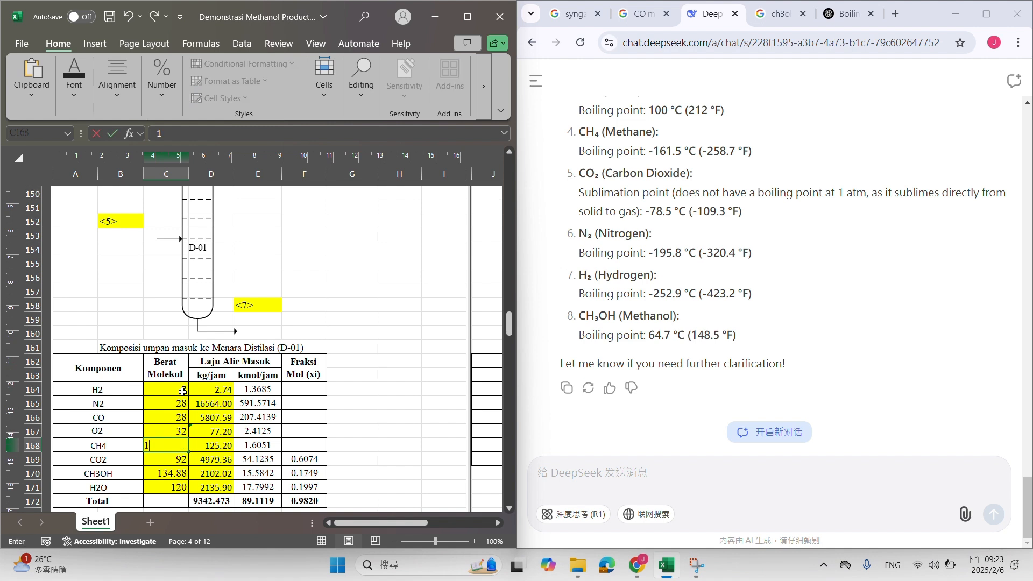
key(Return)
text(44)
key(Return)
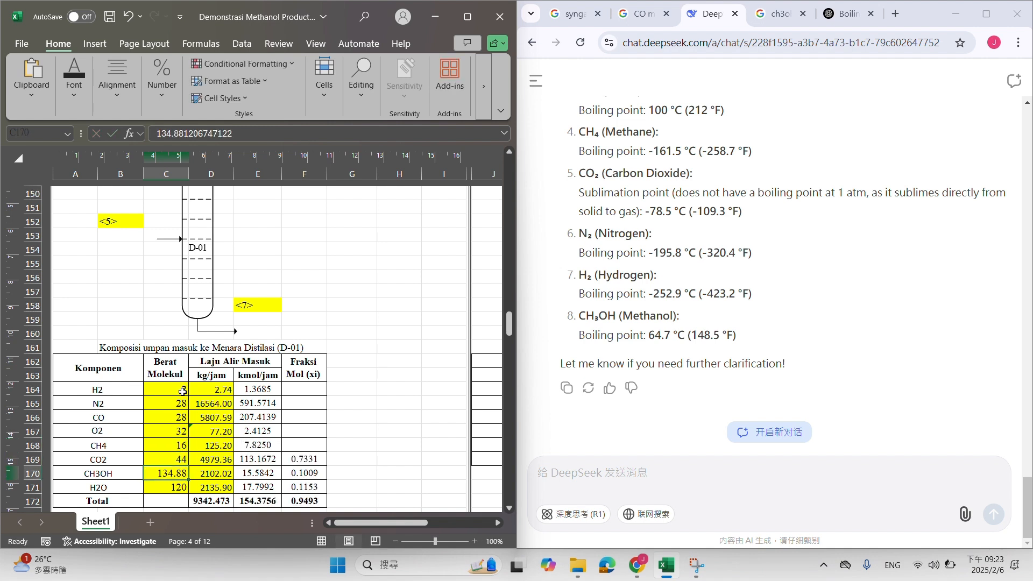
Set the molecular weights of CH3OH to 32 and H2O to 18, and check them against the BM list
text(32)
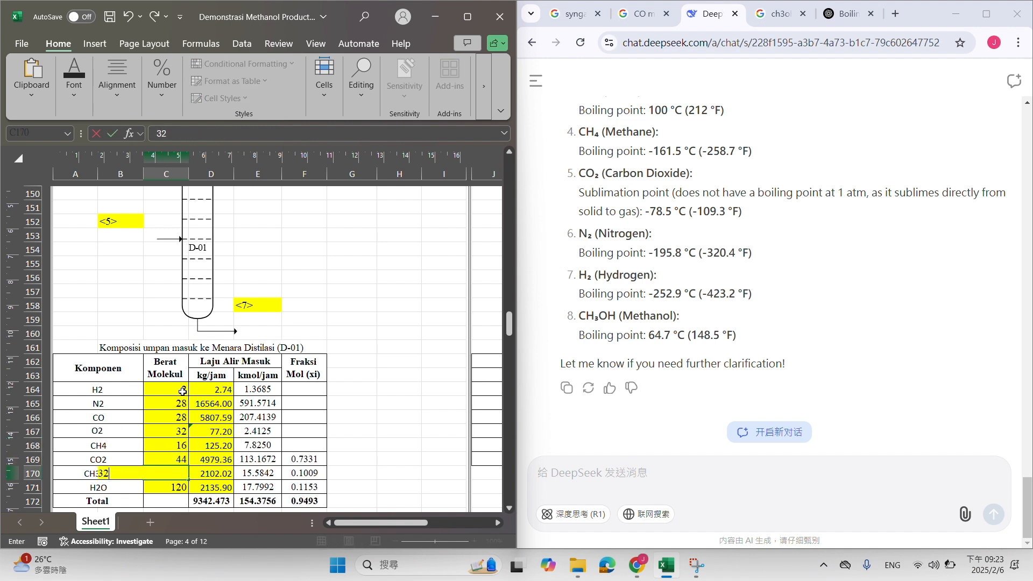
key(Return)
text(18)
key(Return)
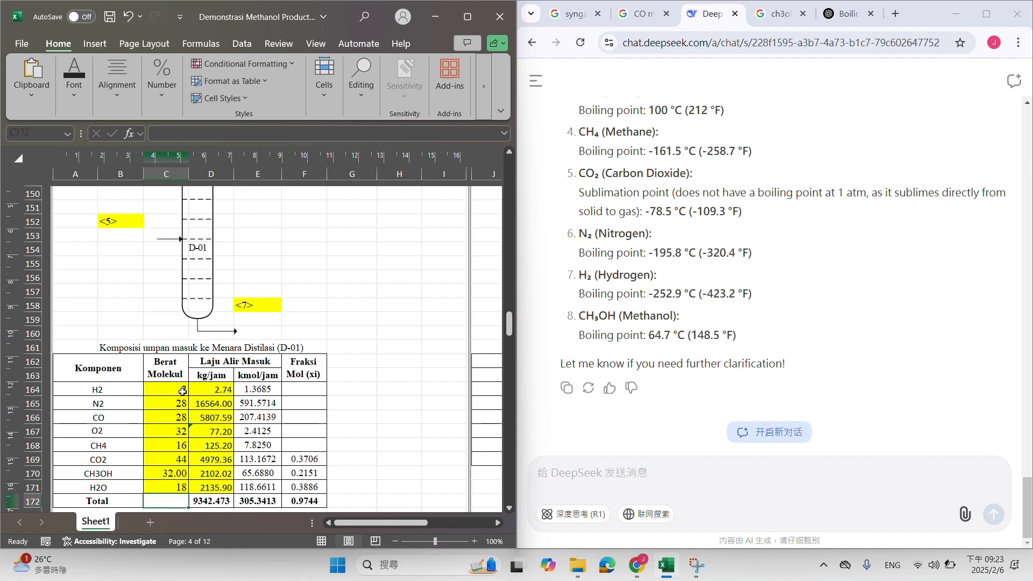
drag(509, 323, 509, 186)
click(125, 358)
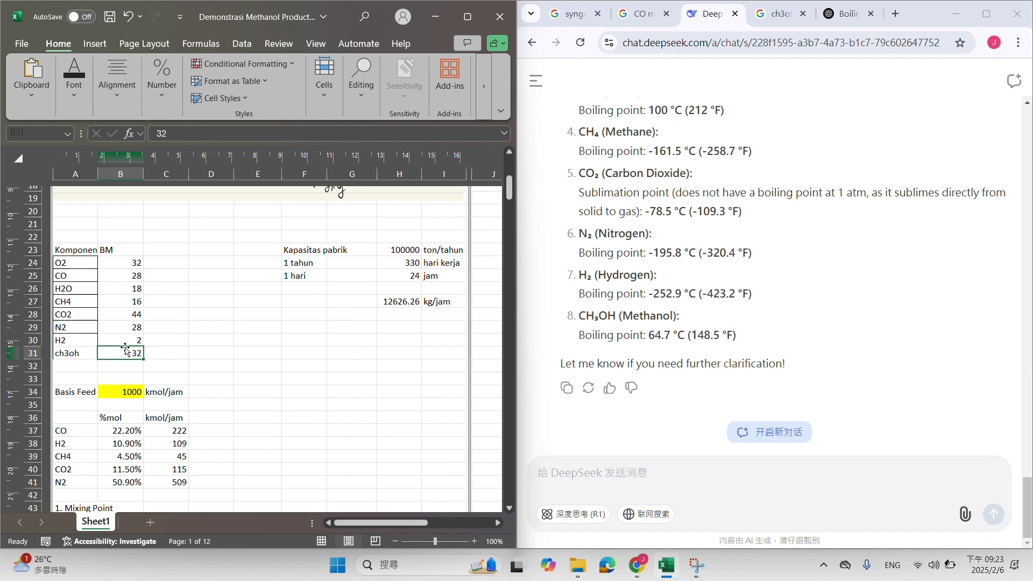
click(120, 296)
drag(136, 276, 169, 276)
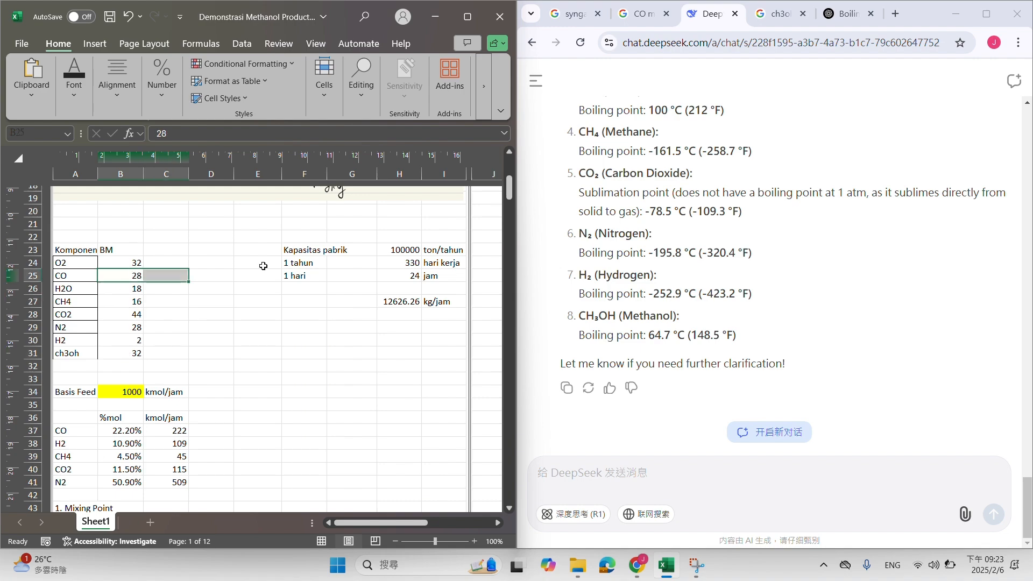
Correct the kg/jam total in D172 to =SUM(D164:D171) and extend it across the kmol/jam and mole fraction totals
drag(509, 188, 490, 324)
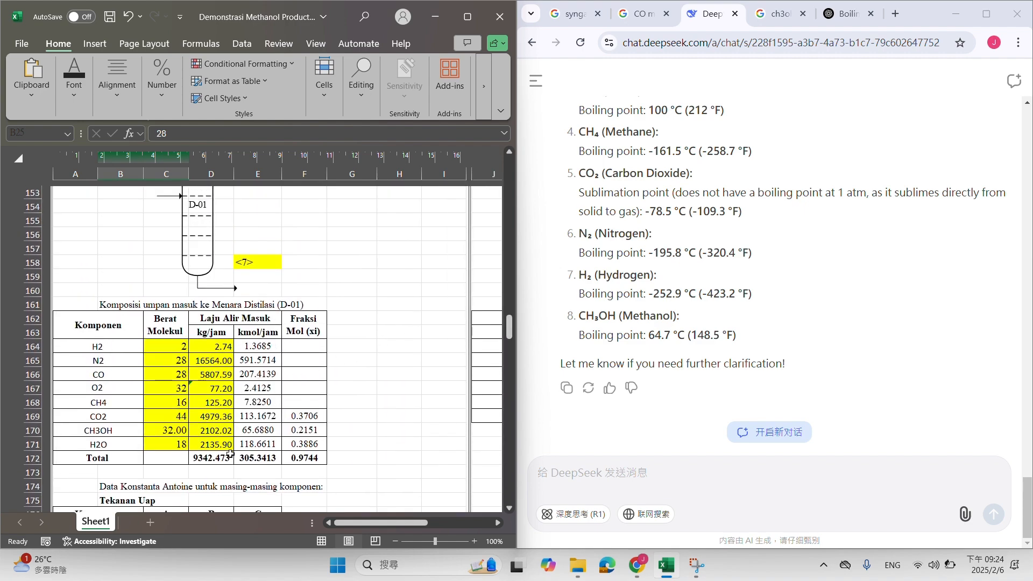
click(230, 454)
key(F2)
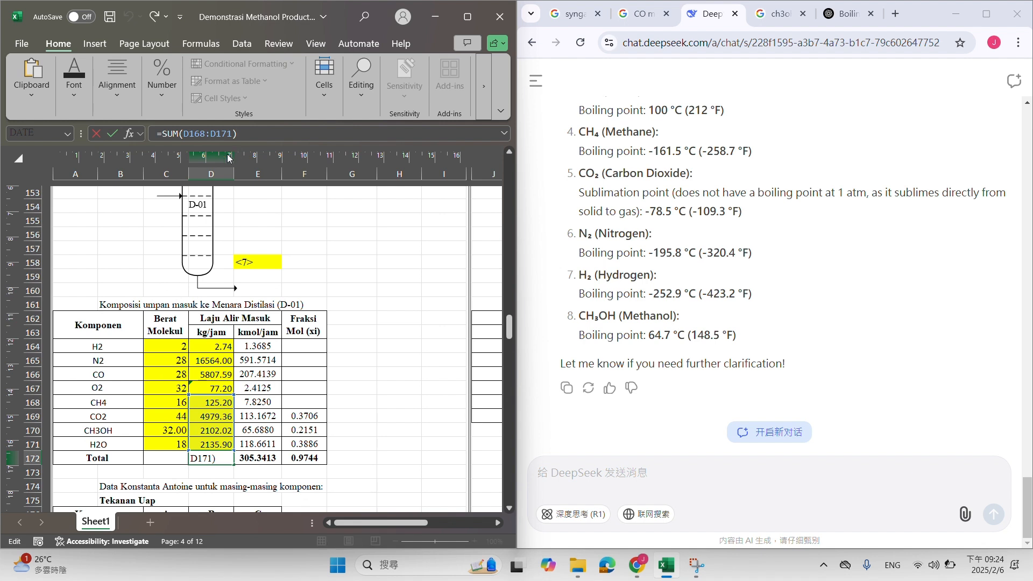
click(206, 138)
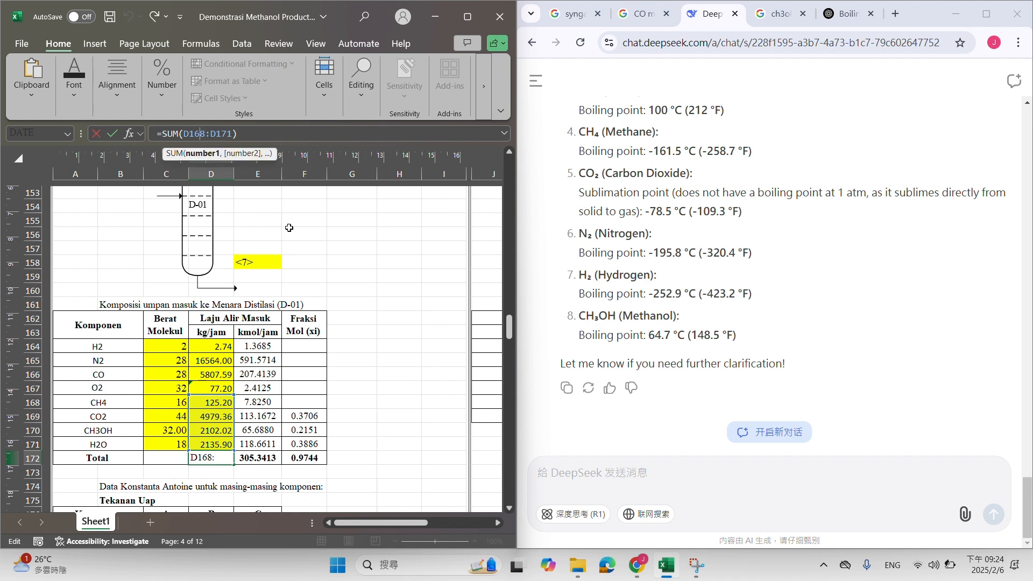
key(BackSpace)
text(4)
key(Return)
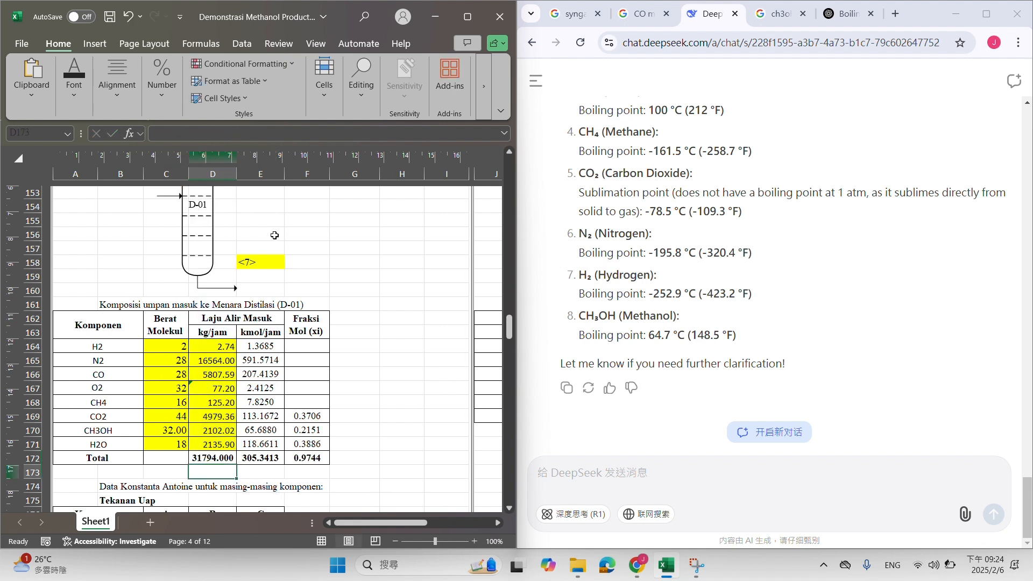
click(233, 458)
drag(233, 458, 307, 458)
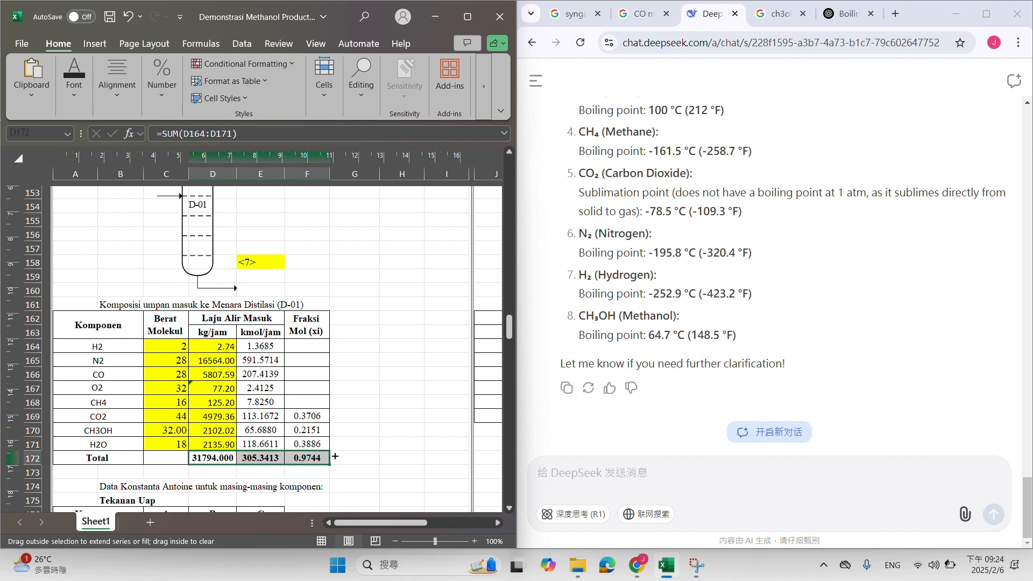
Calculate the H2 mole fraction in F164 with =E164/E172
click(304, 348)
text(=)
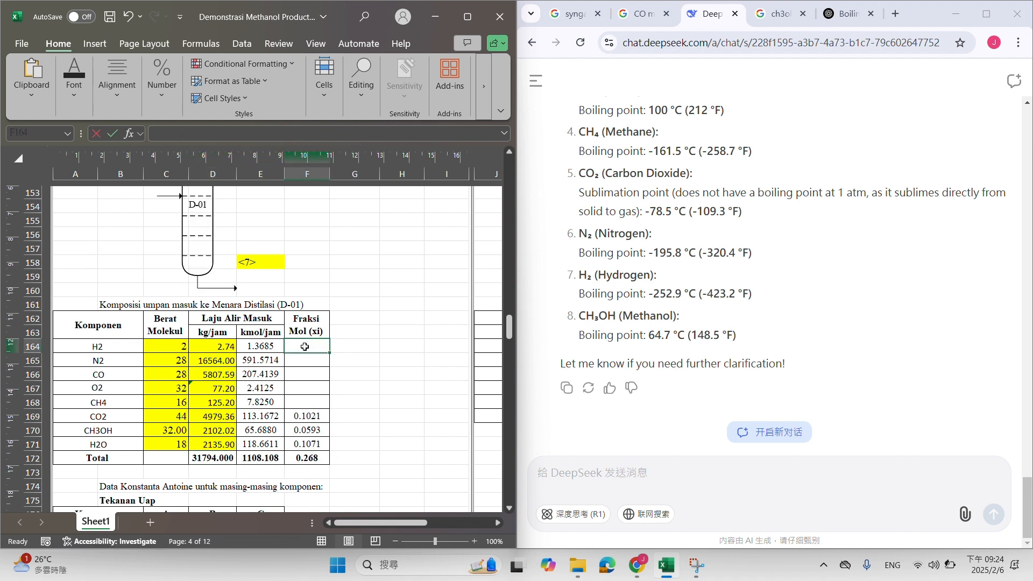
click(272, 346)
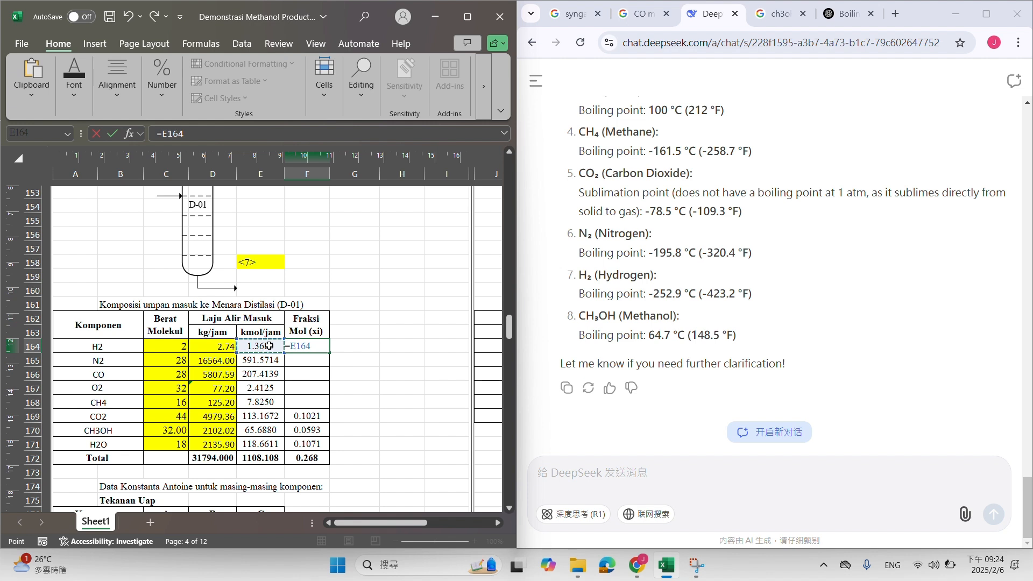
text(/)
click(273, 457)
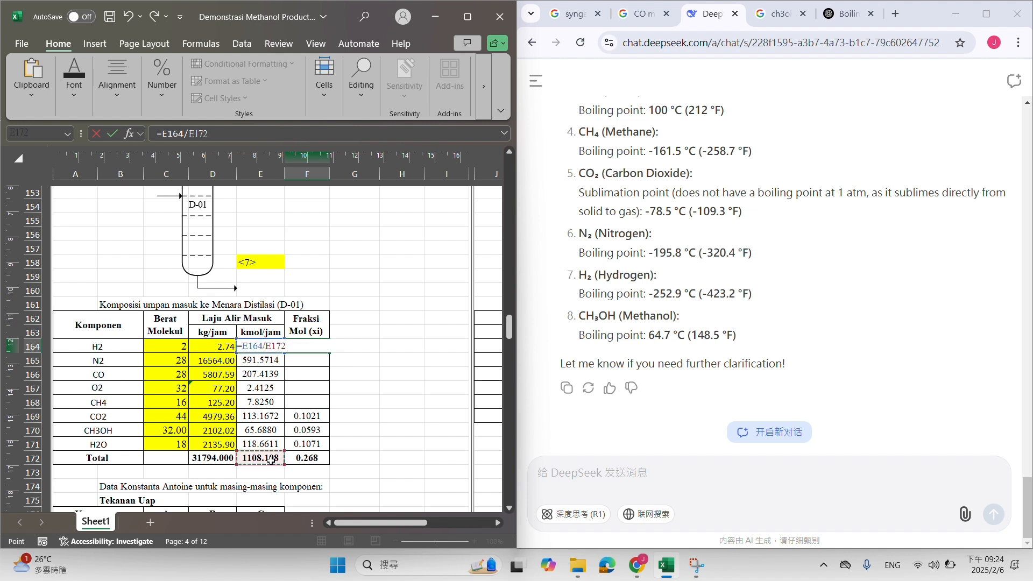
key(Return)
Make the total reference in F164 absolute as $E$172 and fill the formula down to the H2O row
click(321, 346)
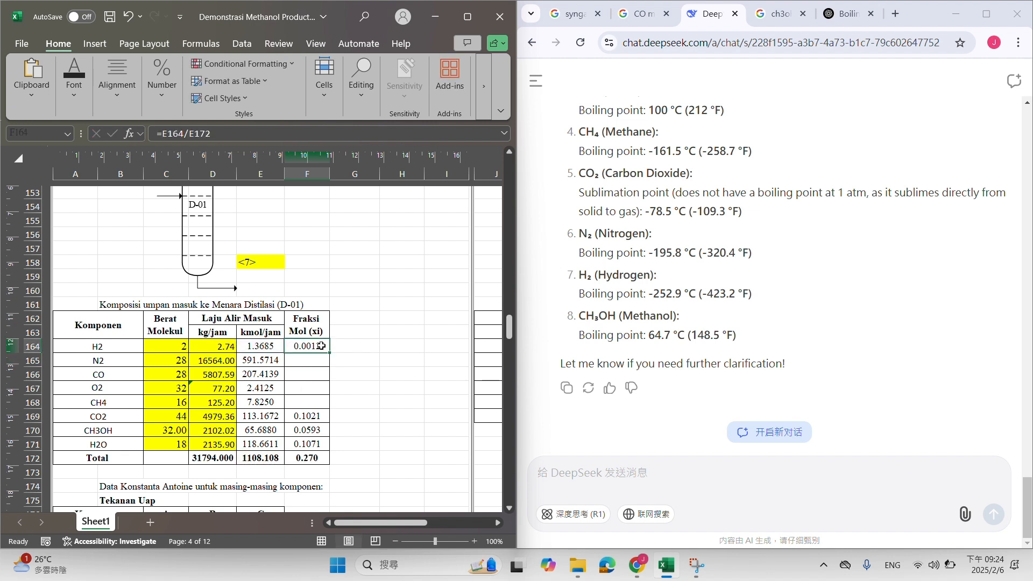
click(260, 132)
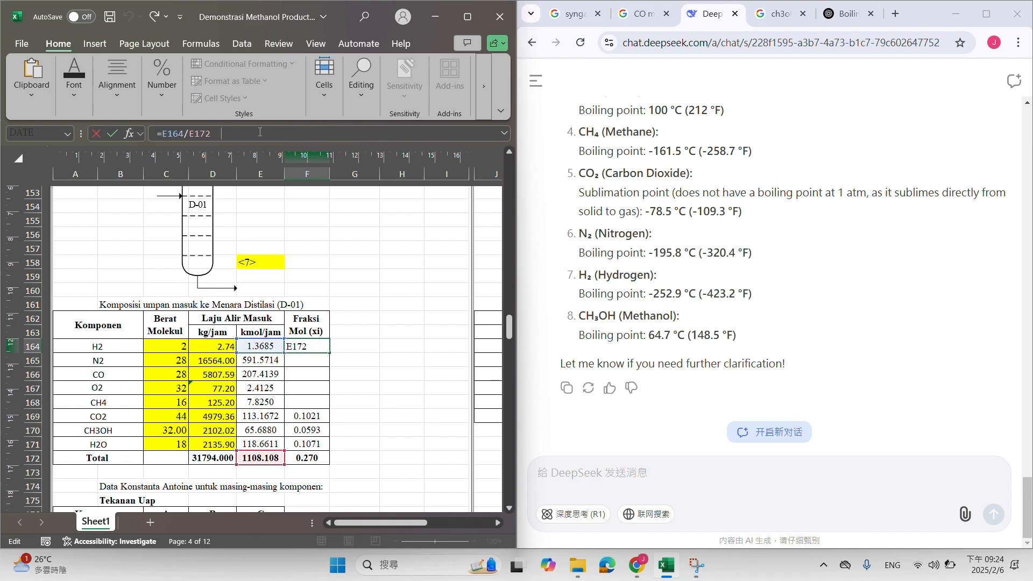
key(Return)
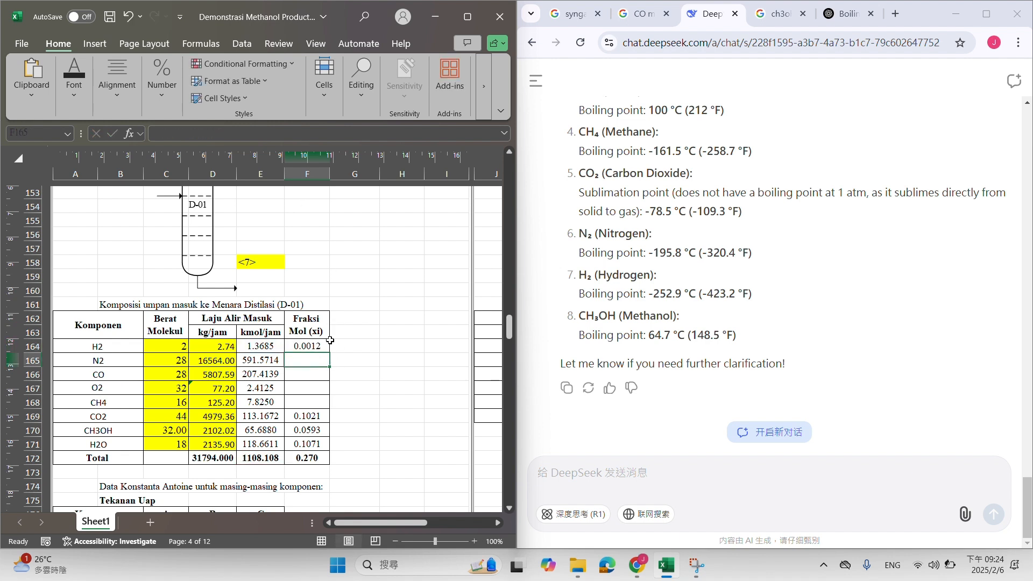
click(323, 345)
drag(325, 352, 321, 443)
scroll(355, 358, down, 3)
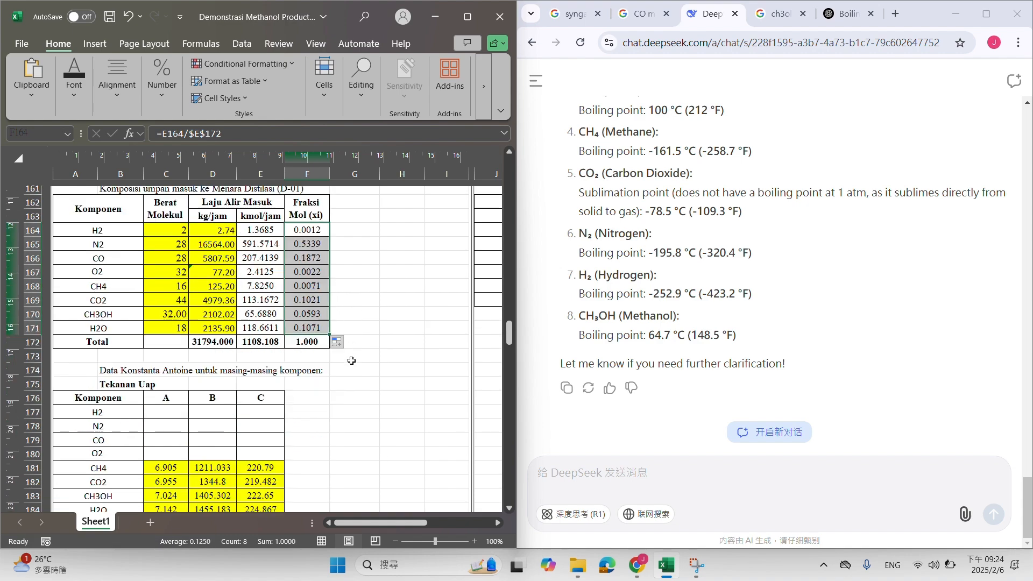
drag(346, 14, 444, 115)
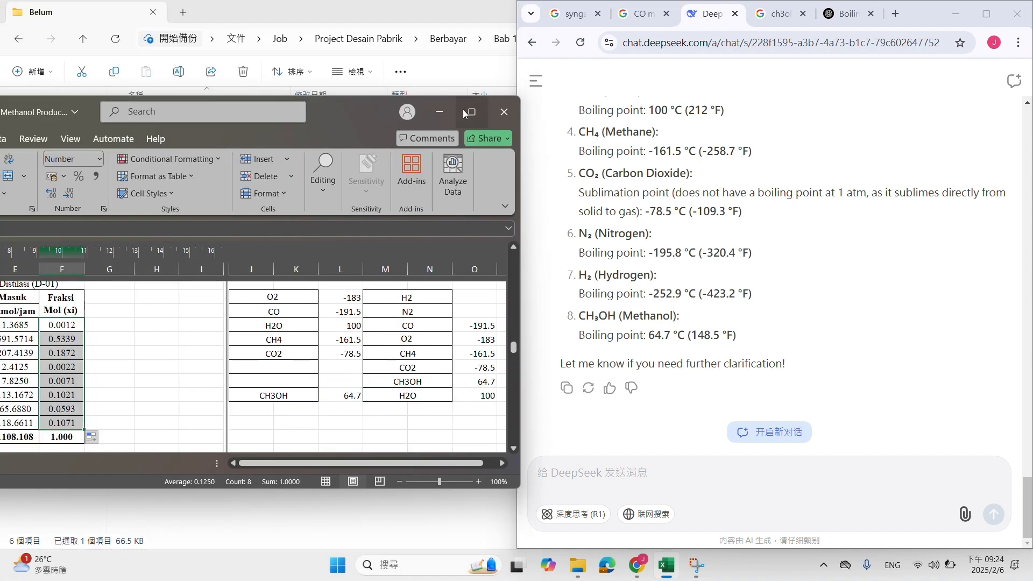
click(466, 112)
scroll(198, 310, down, 4)
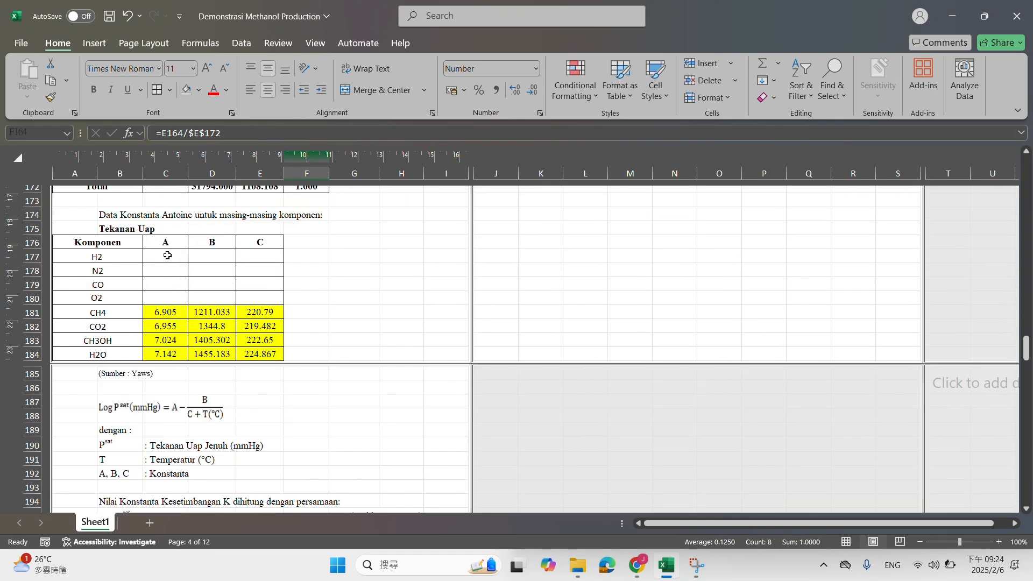
drag(167, 255, 249, 354)
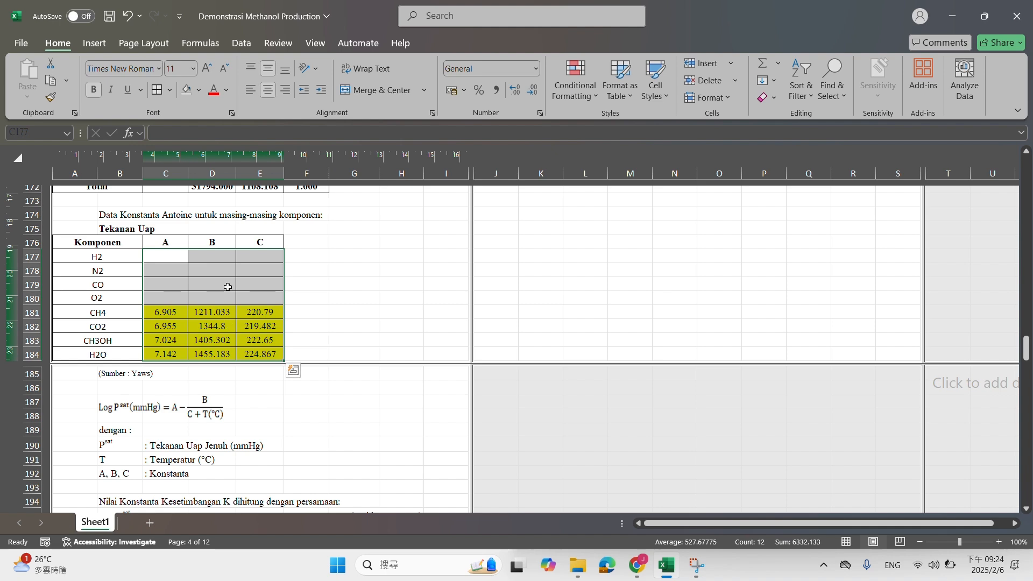
drag(745, 8, 1, 268)
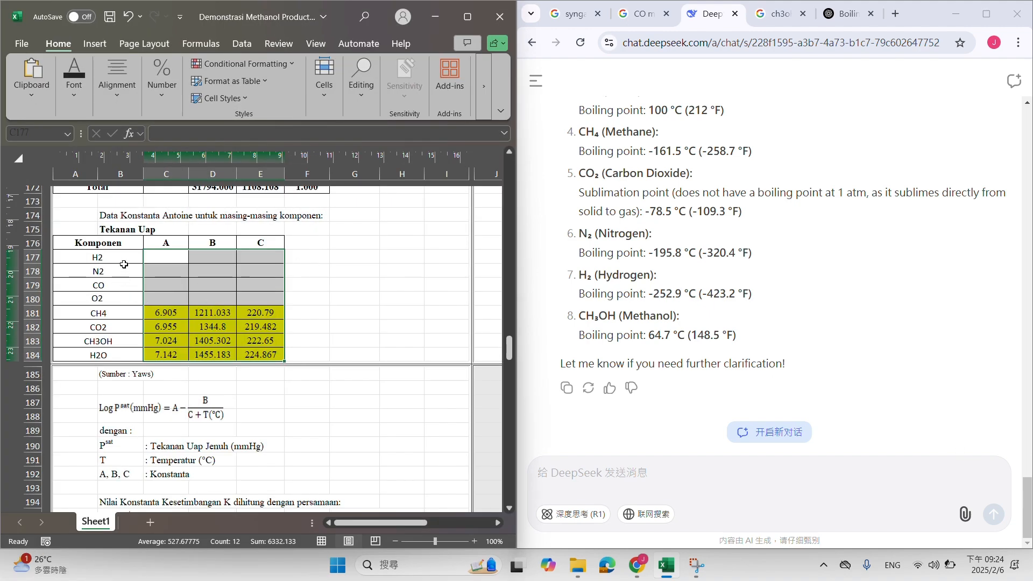
Copy the component names H2 through H2O from the Antoine constants table into a new DeepSeek message
drag(124, 271, 125, 350)
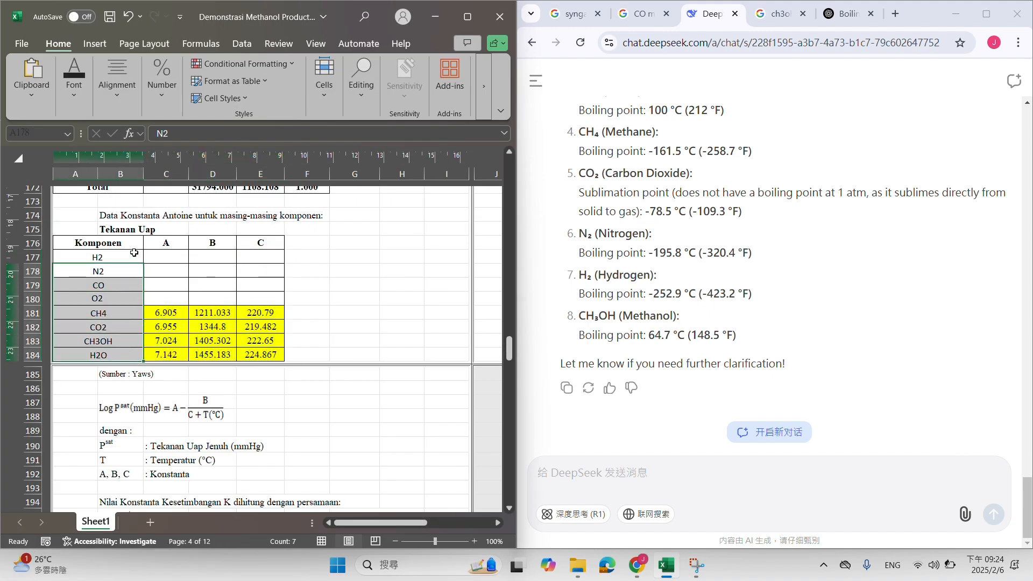
drag(134, 252, 126, 352)
key(ctrl+c)
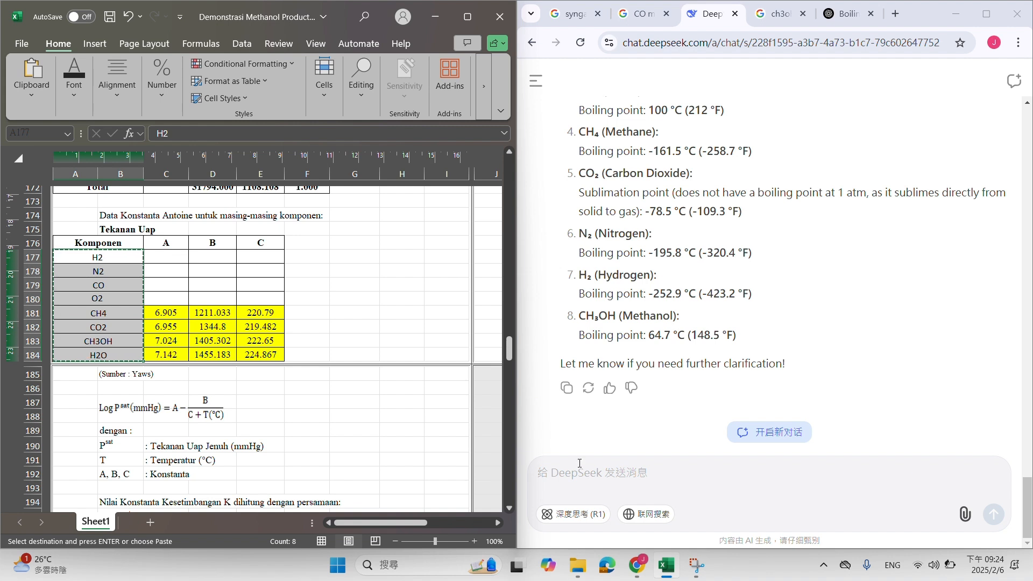
click(580, 463)
key(ctrl+v)
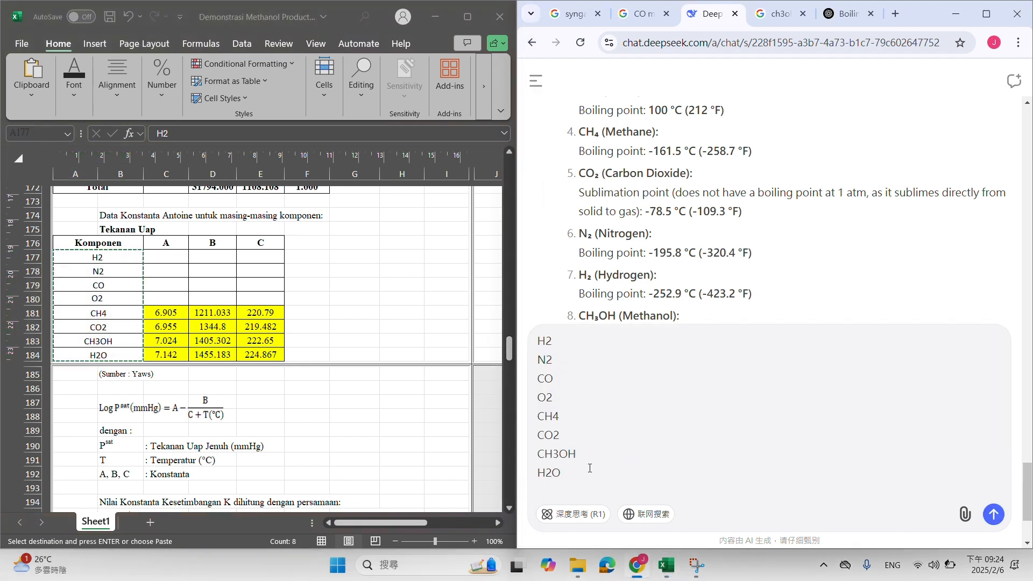
Ask DeepSeek: "give me the A B C constant for antoine equation with P sat in mmHg and Temp in celcius"
key(shift+Return)
text(give me )
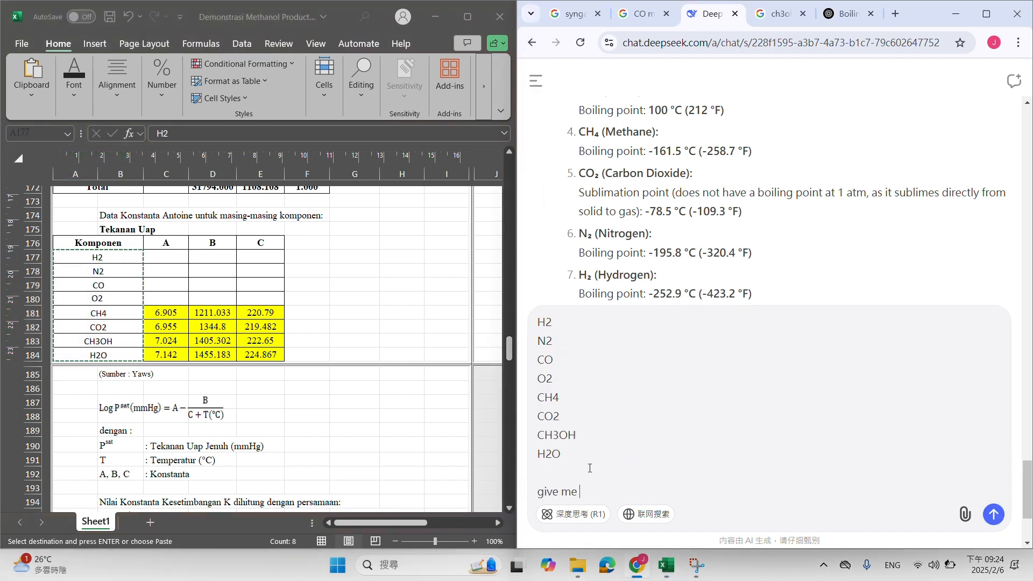
text(the A B C constant for antoine e)
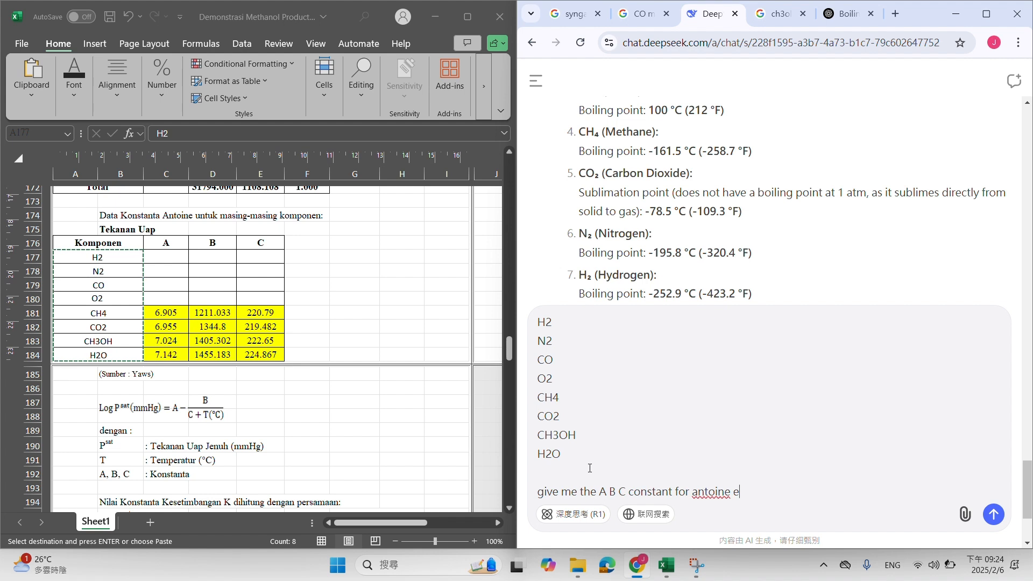
text(qia)
text(ation with )
text(P sat in mmHg)
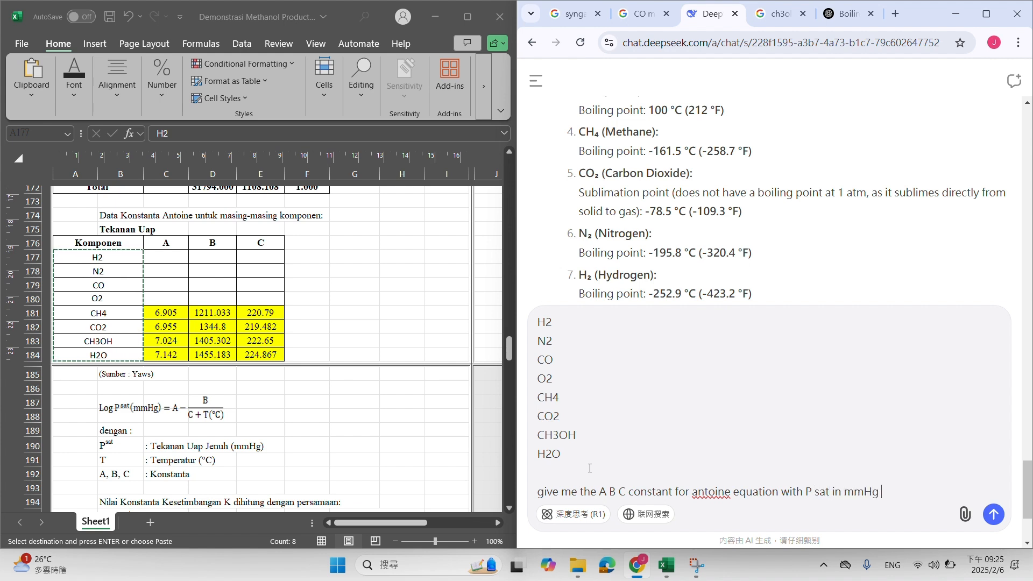
text(and Temp in celcius)
key(Return)
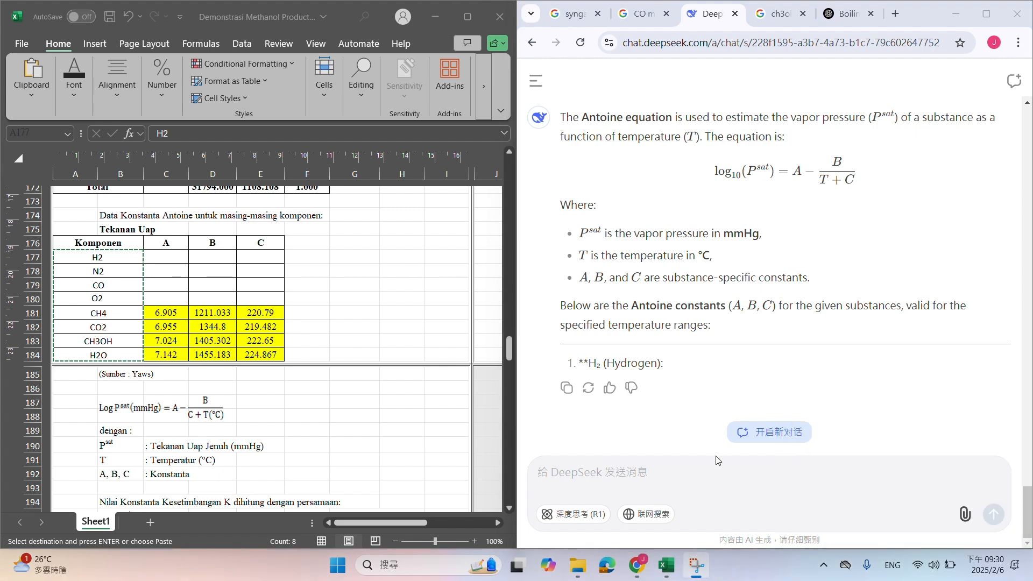
Copy the whole previous Antoine constants prompt, including the component list, and send it to DeepSeek again
click(717, 460)
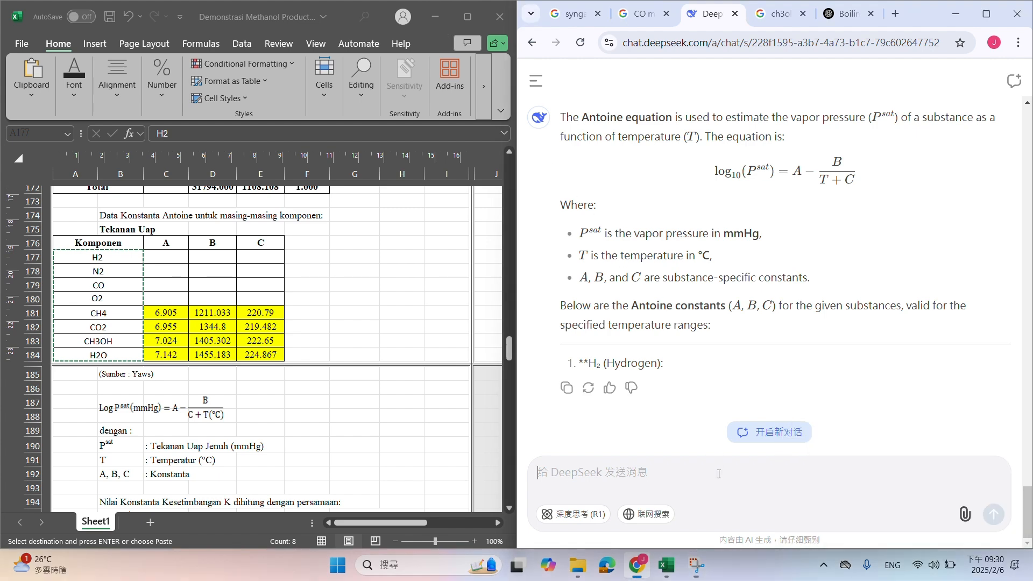
scroll(721, 345, up, 10)
drag(556, 273, 770, 308)
scroll(660, 314, down, 4)
key(ctrl+c)
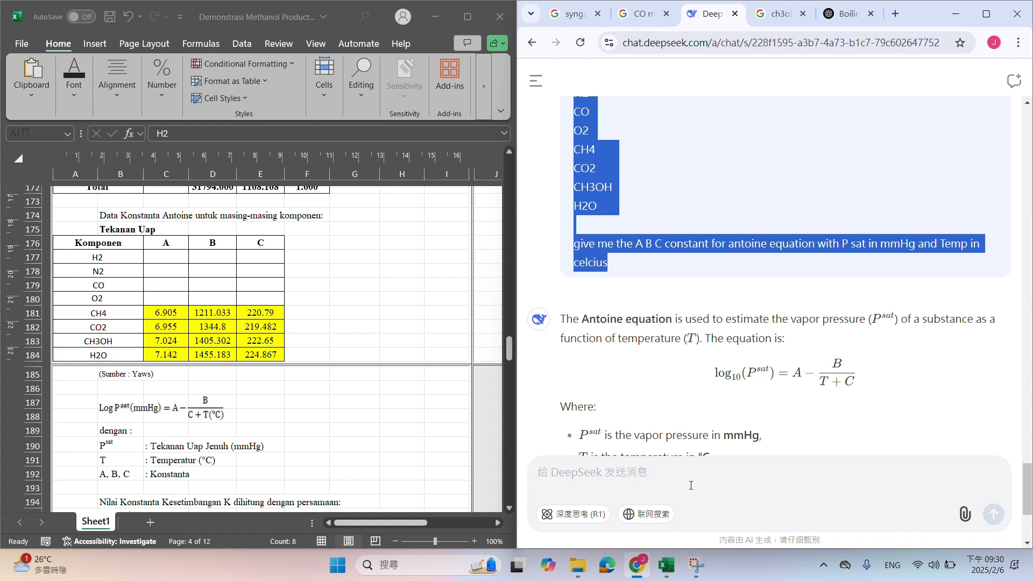
click(691, 484)
key(ctrl+v)
key(Return)
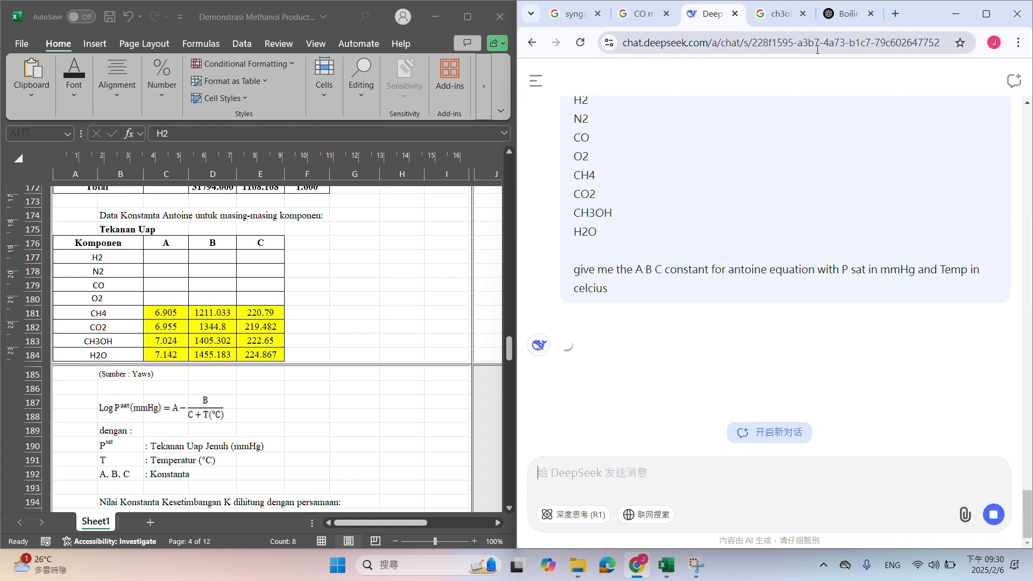
Send the copied Antoine constants prompt with the component list to ChatGPT and check both chats for a reply
click(845, 24)
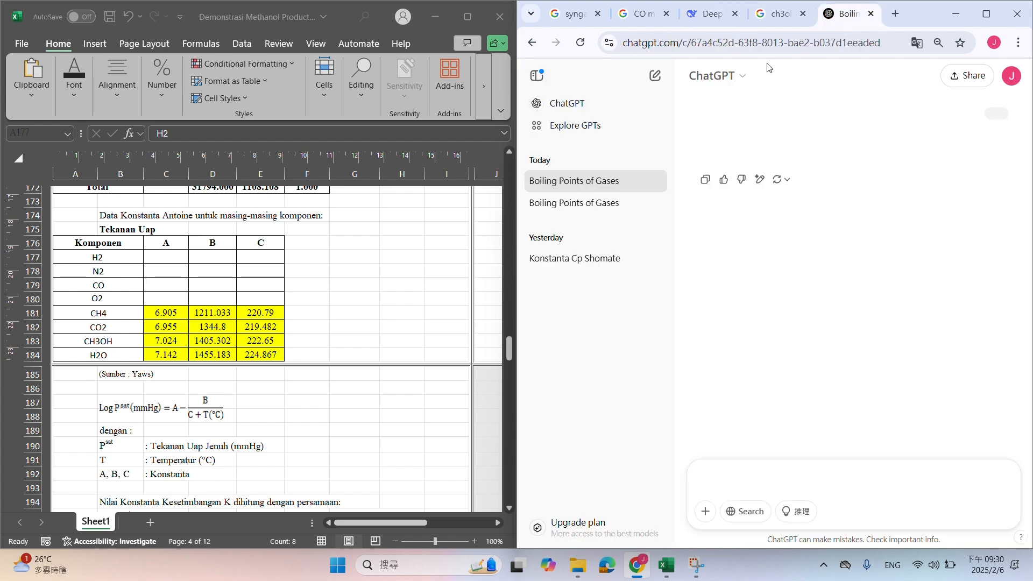
click(715, 25)
click(831, 16)
key(ctrl+v)
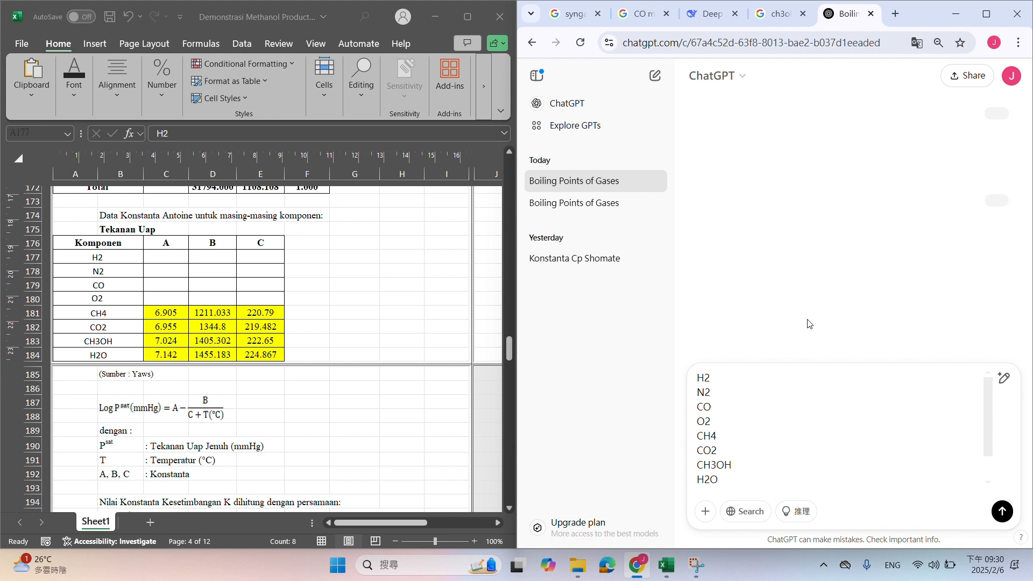
key(Return)
click(698, 18)
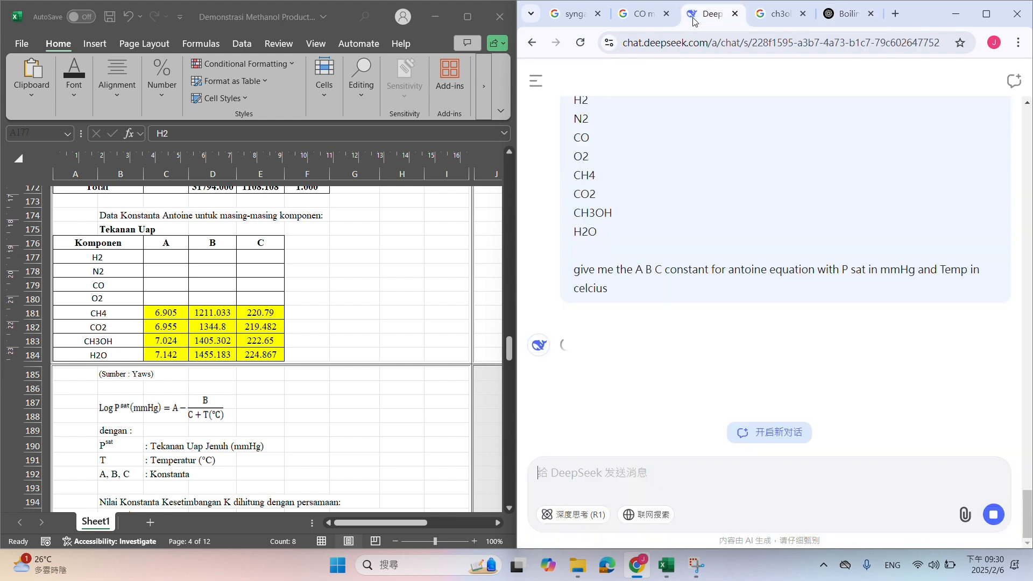
click(845, 16)
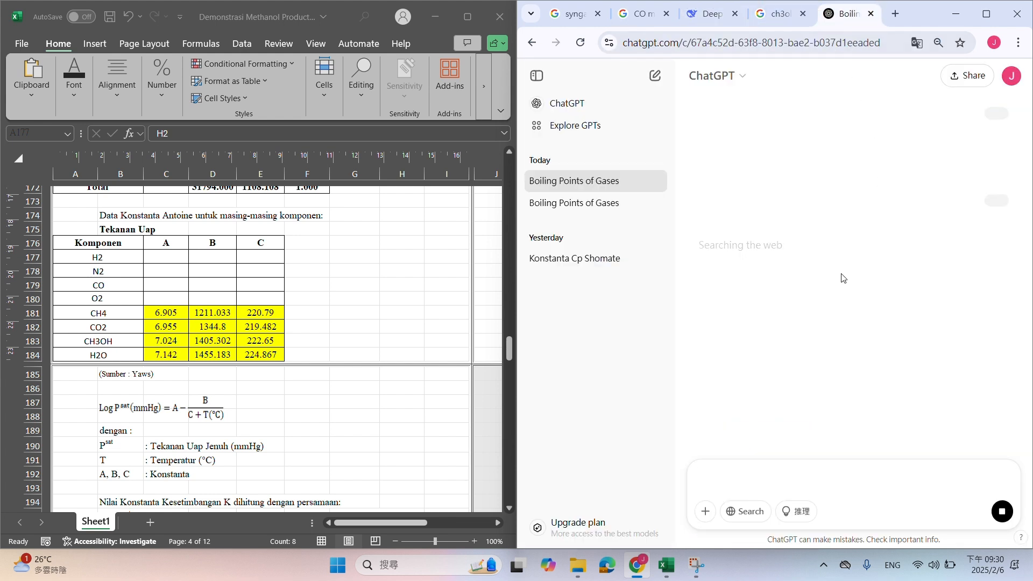
click(712, 23)
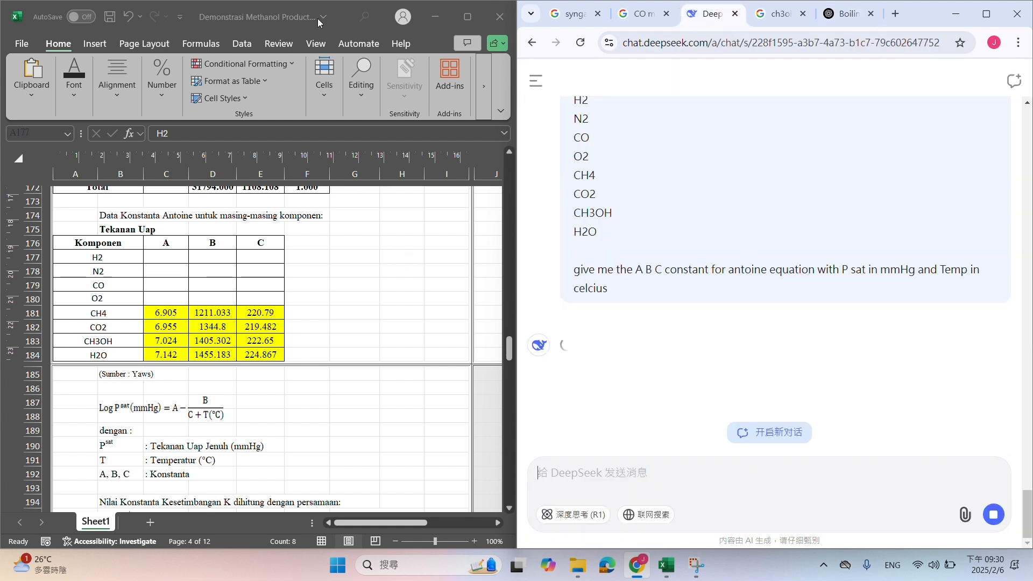
Return to the Excel workbook, maximize it, and copy the Antoine constants in C181:E184 into the H2 to O2 rows starting at C177
drag(318, 18, 423, 159)
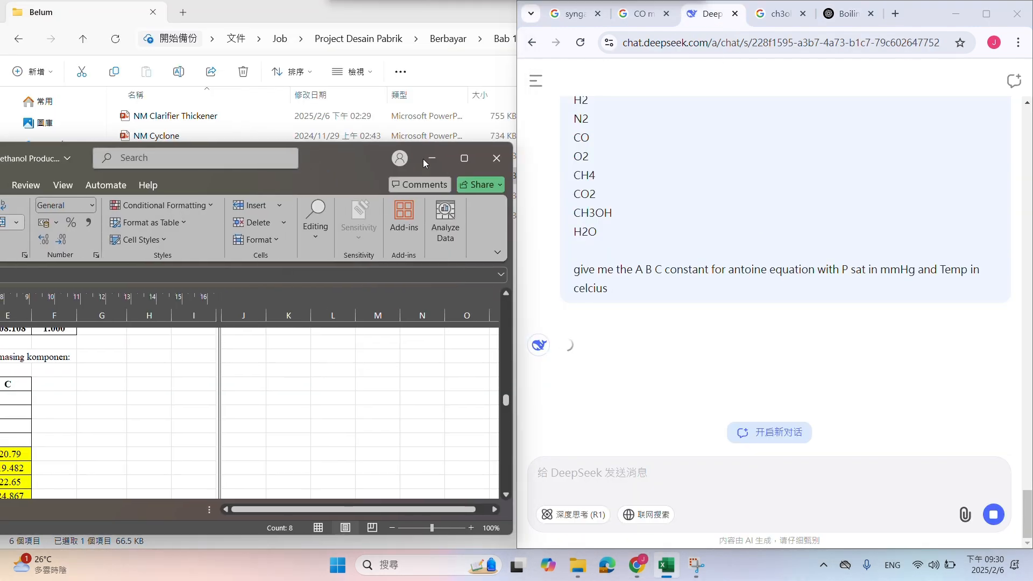
click(462, 160)
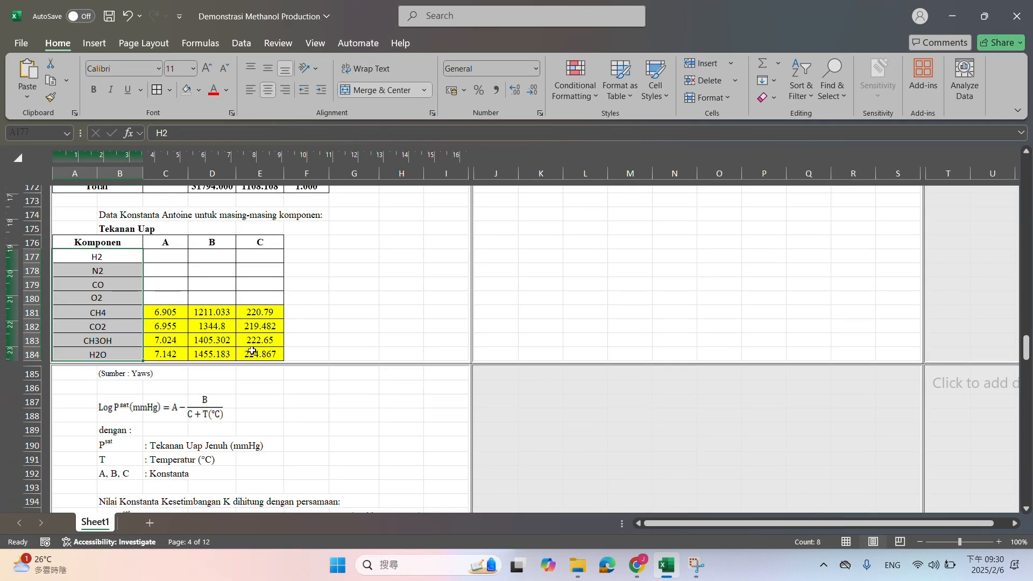
click(164, 254)
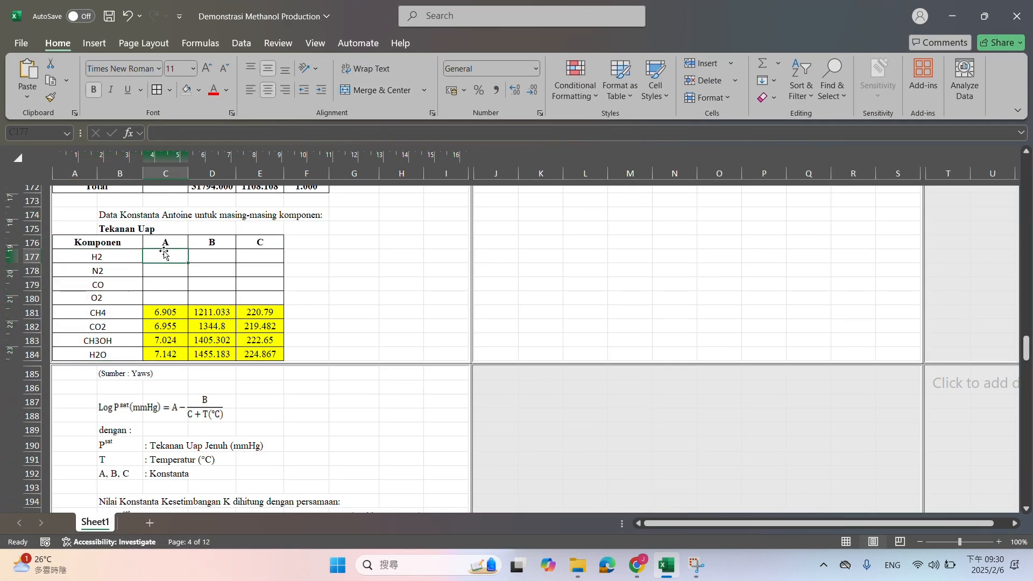
drag(155, 312, 252, 353)
key(ctrl+q)
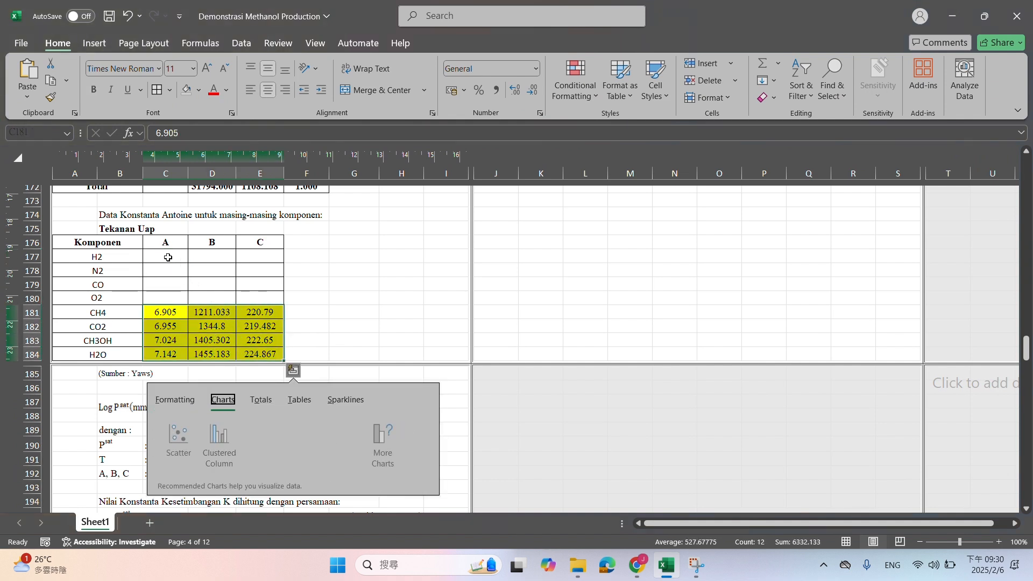
click(173, 313)
drag(242, 352, 250, 355)
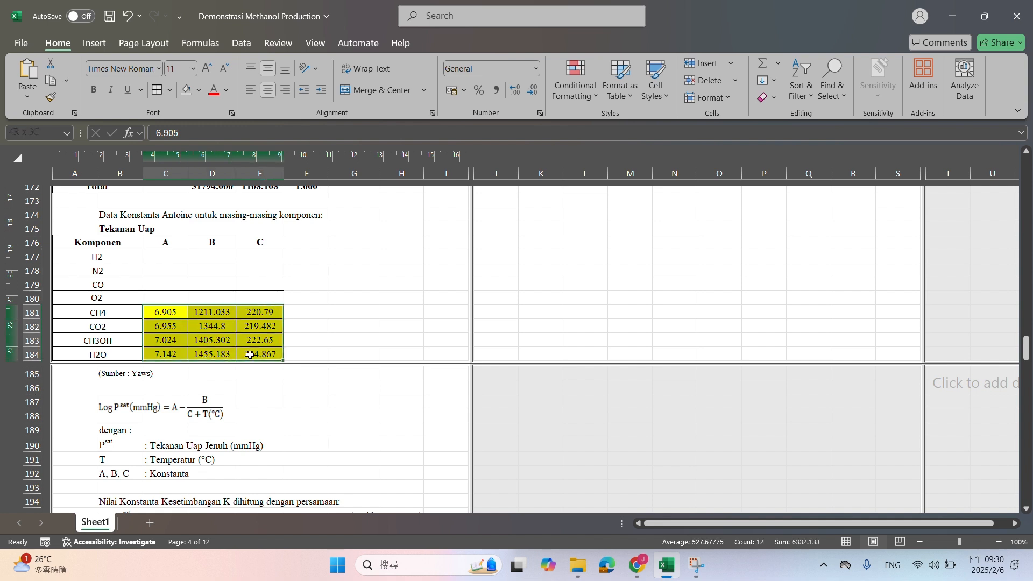
key(ctrl+c)
click(293, 370)
click(163, 252)
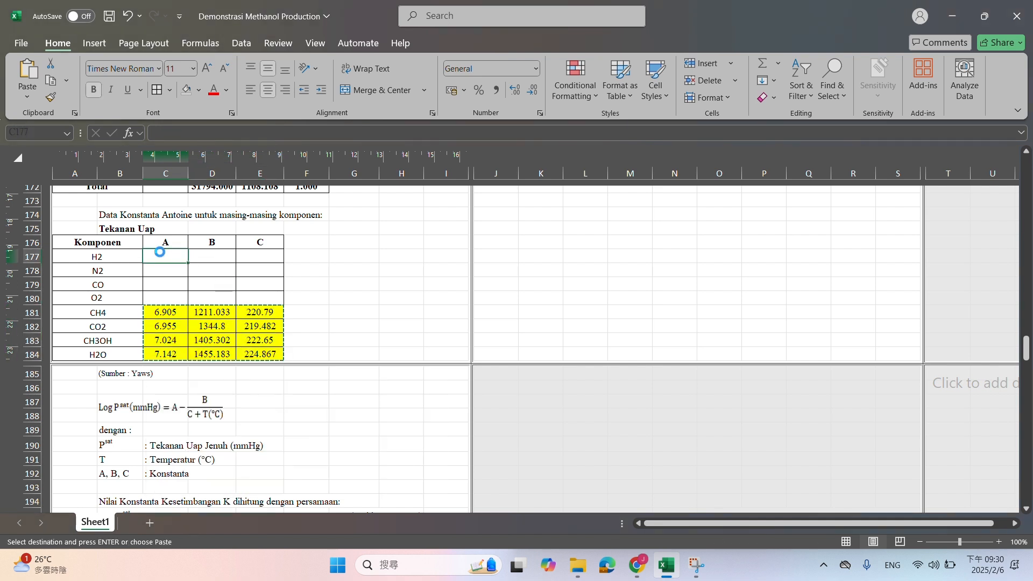
key(ctrl+v)
Remove the yellow fill from the Antoine constants in C177:E184
click(166, 256)
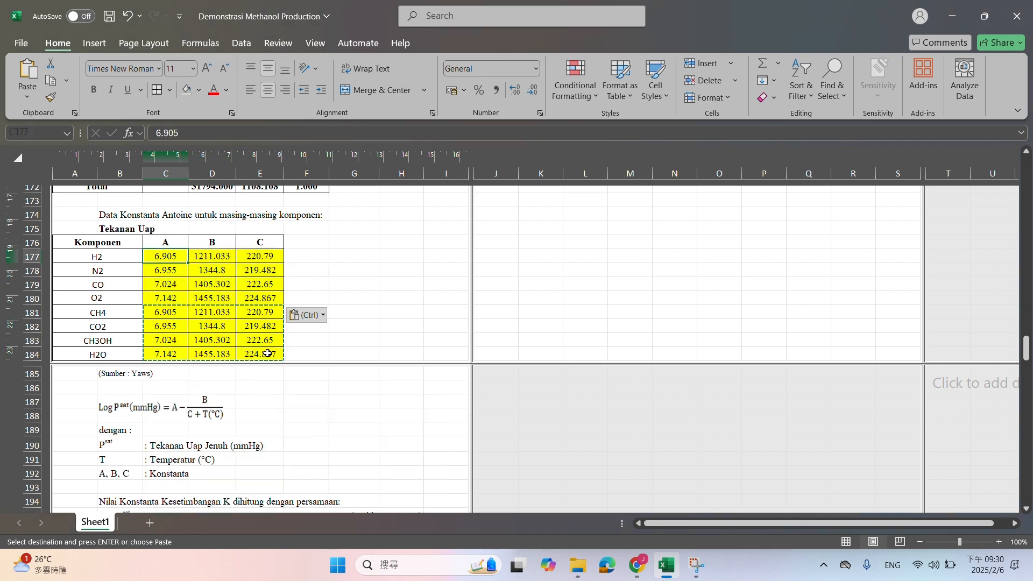
shift+click(267, 351)
key(Escape)
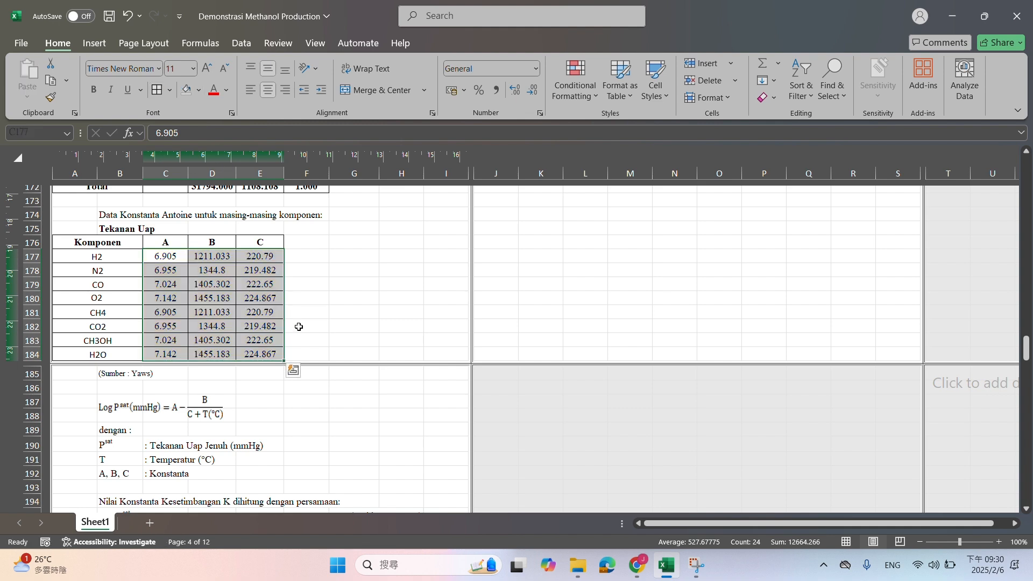
Examine the vapor pressure formula for CH4 in C217 of the bubble point feed table and the cells it references
scroll(302, 334, down, 5)
scroll(304, 341, down, 5)
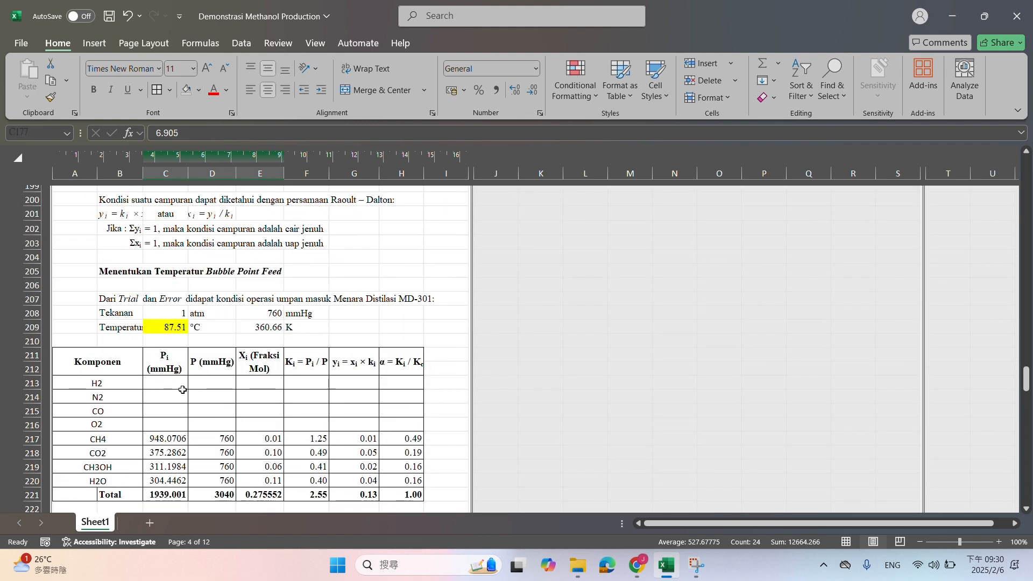
click(161, 439)
key(F2)
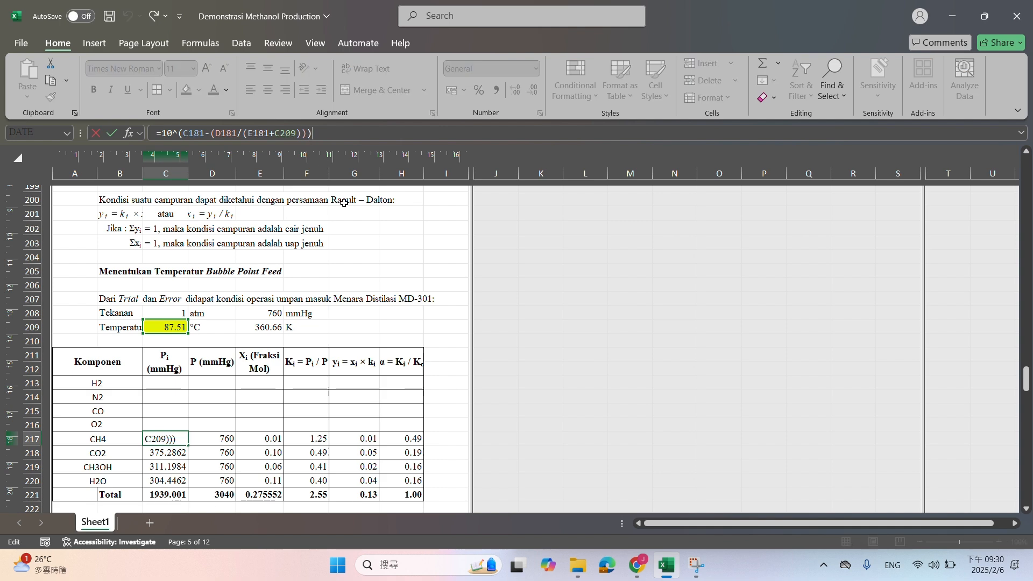
key(Return)
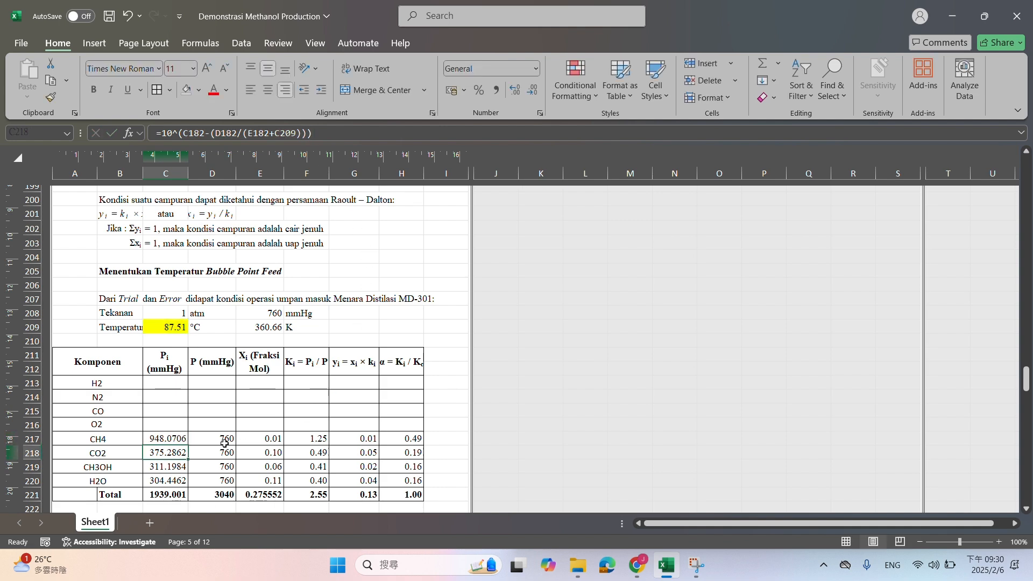
click(174, 436)
click(240, 133)
scroll(292, 355, up, 12)
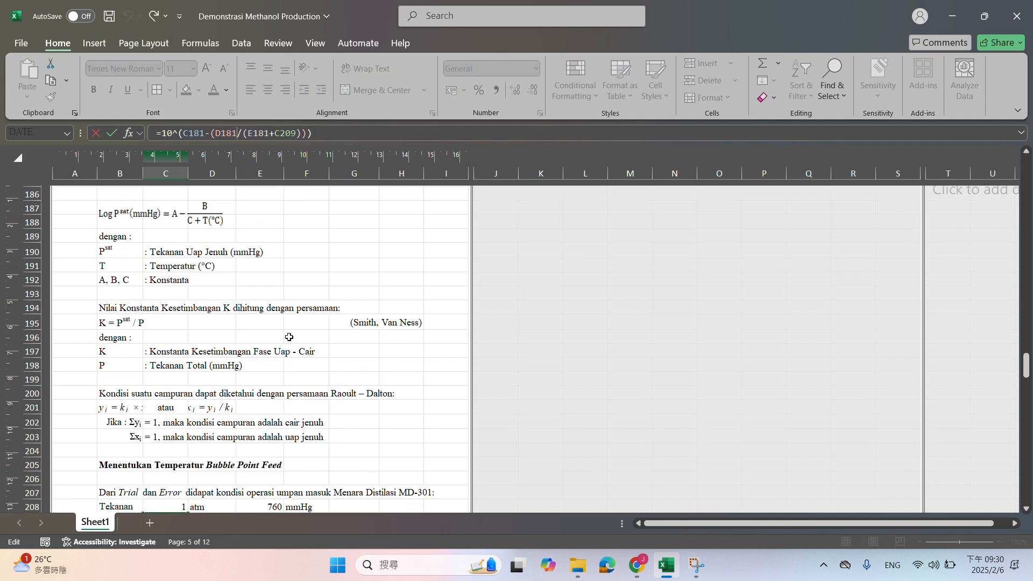
scroll(292, 355, down, 11)
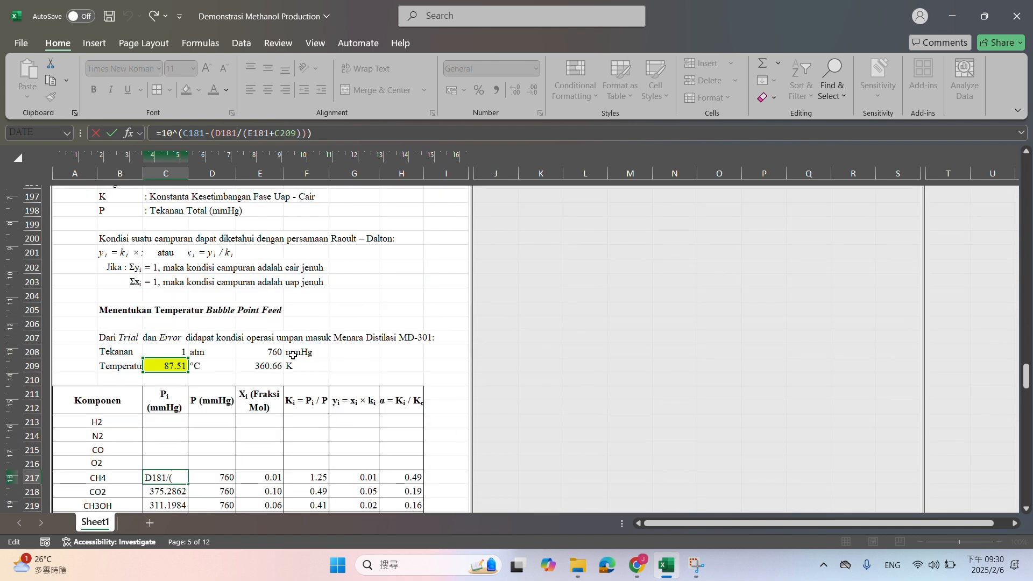
key(Return)
scroll(275, 444, down, 2)
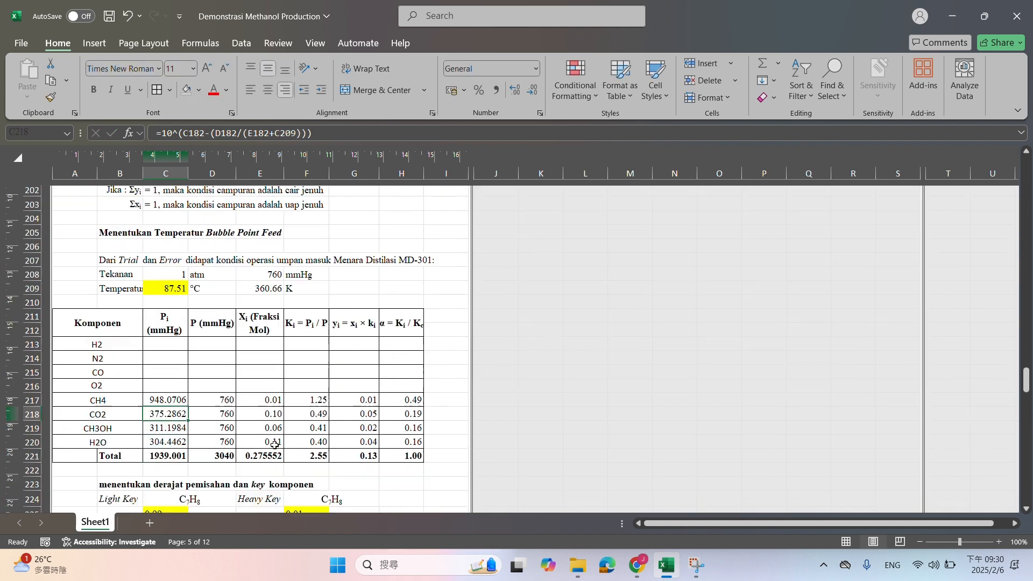
Make the pressure reference in D217, the CH4 row of the bubble point feed table, absolute as $E$208
click(213, 403)
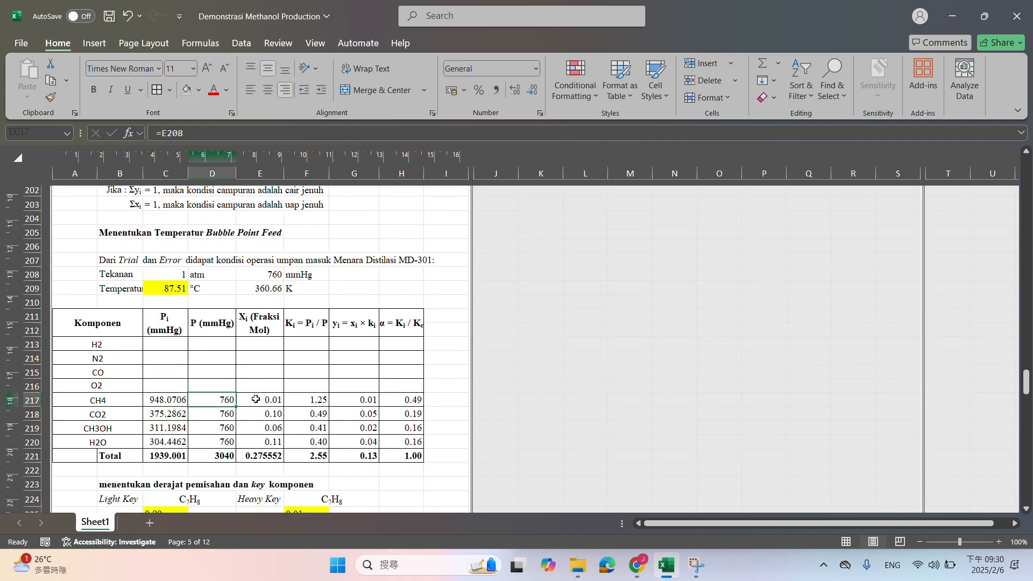
click(206, 135)
key(F5)
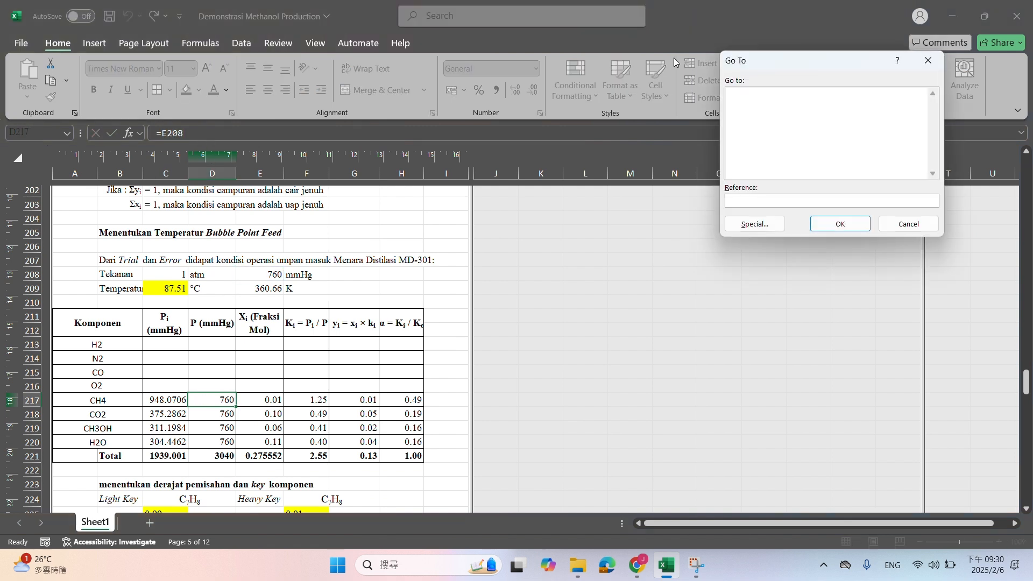
key(Escape)
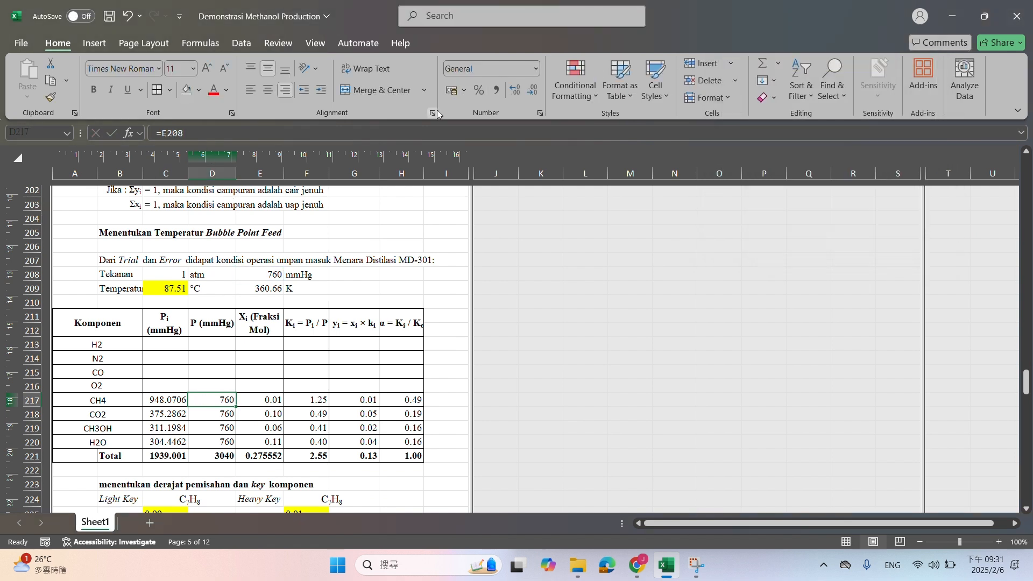
click(431, 127)
key(F4)
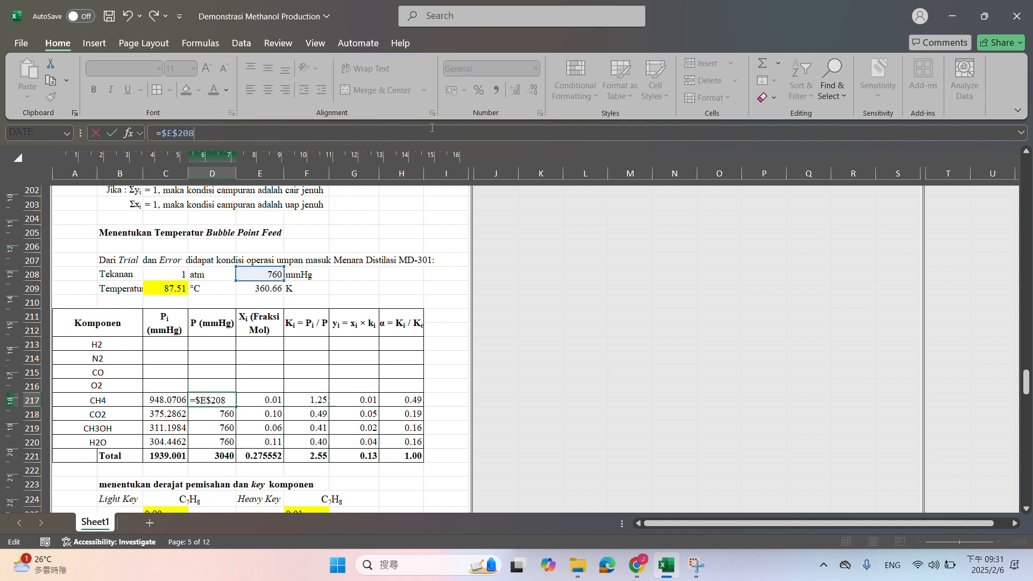
key(Return)
Check the CH4 row's K formula in F217 and make the total K reference F221 in the α formula of H217 absolute
click(271, 399)
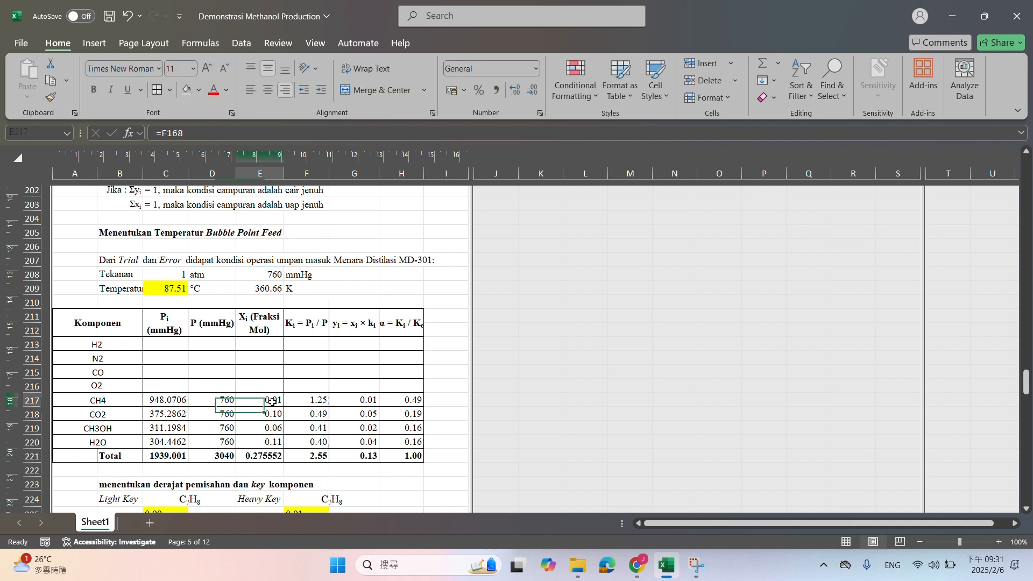
click(307, 400)
key(F2)
key(Return)
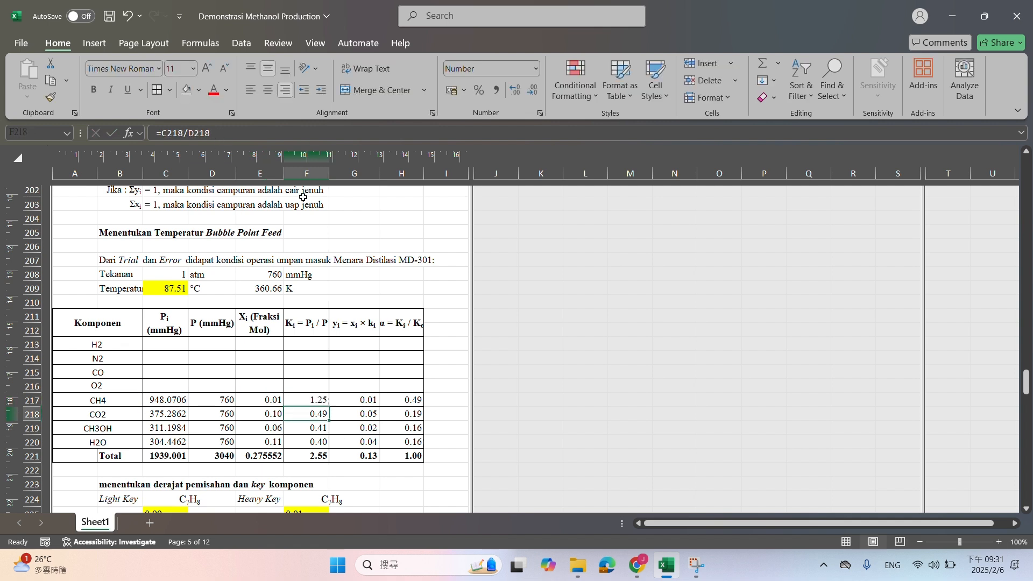
click(366, 399)
key(Right)
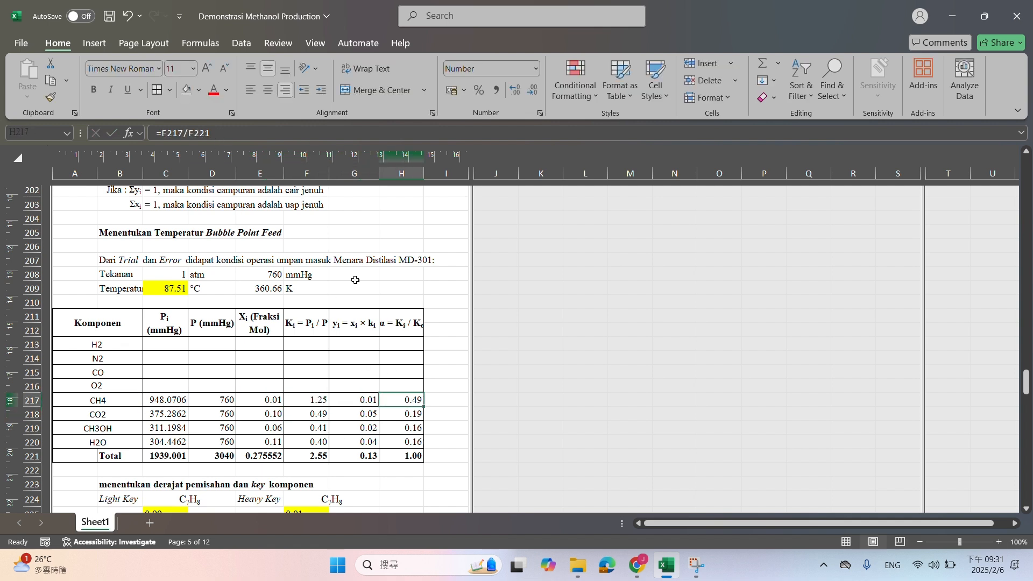
click(255, 135)
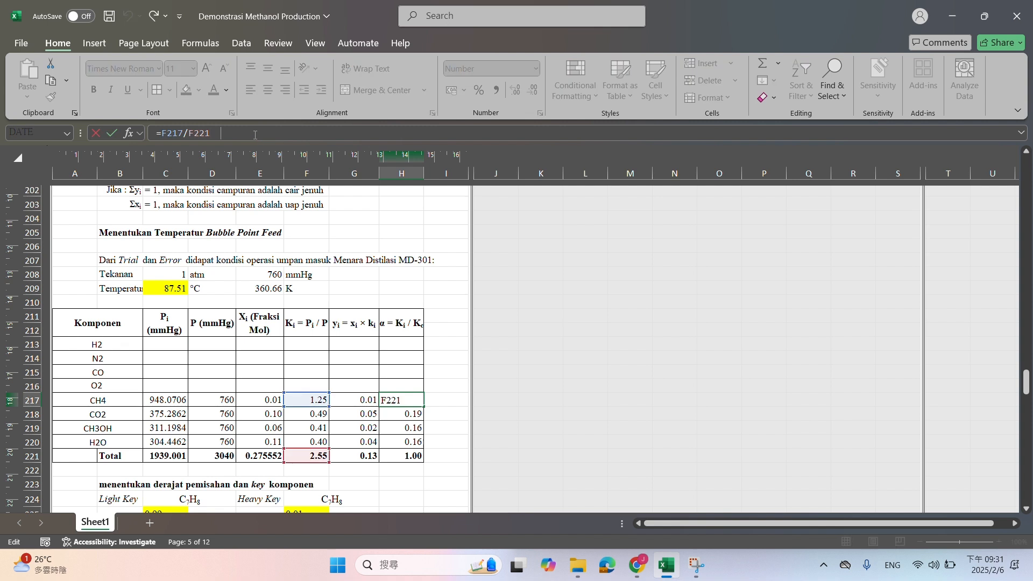
key(Return)
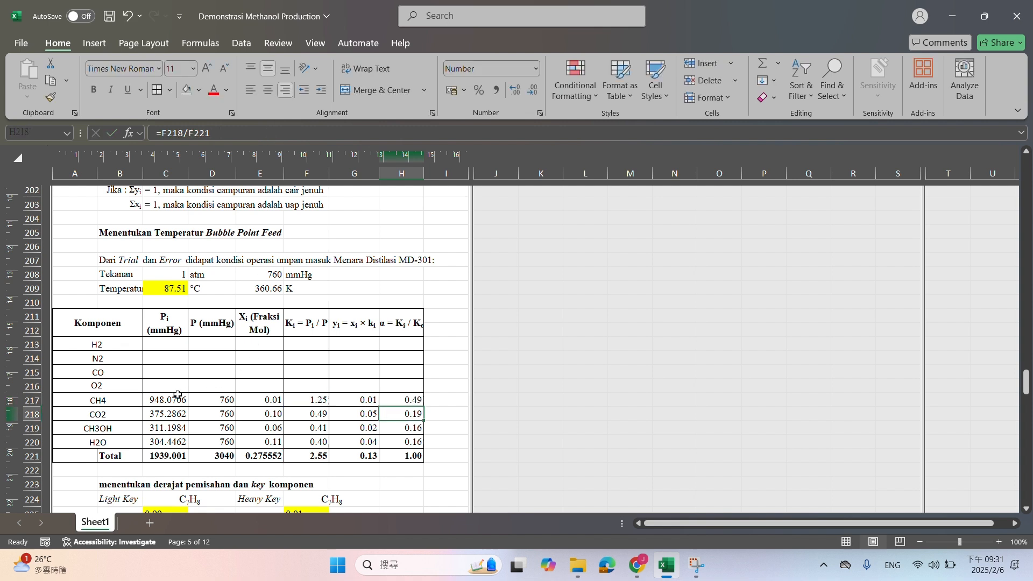
Make the temperature reference in C217 absolute as $C$209 and fill the CH4 row's formulas C217:H217 up to the H2 row
click(177, 398)
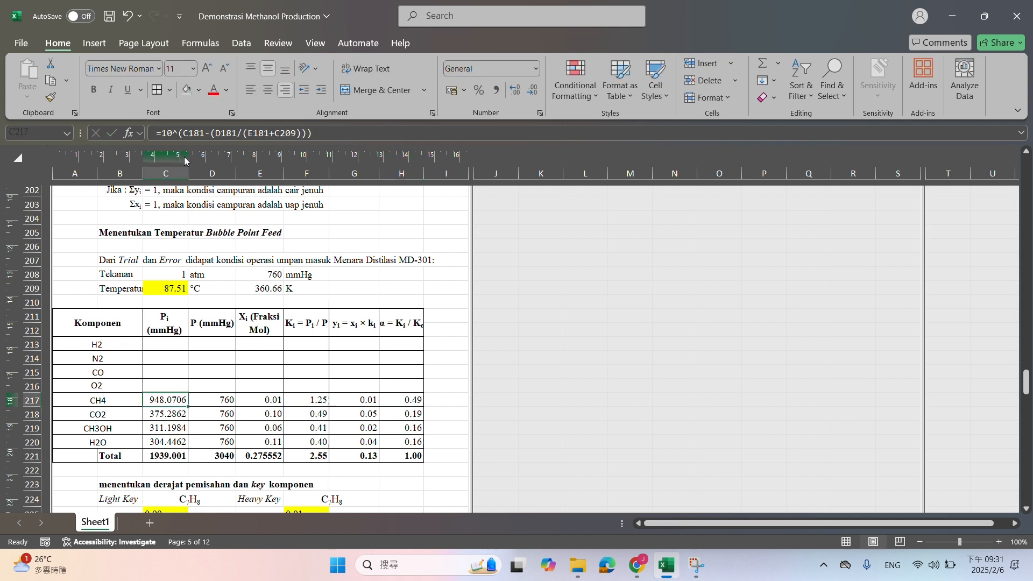
click(286, 133)
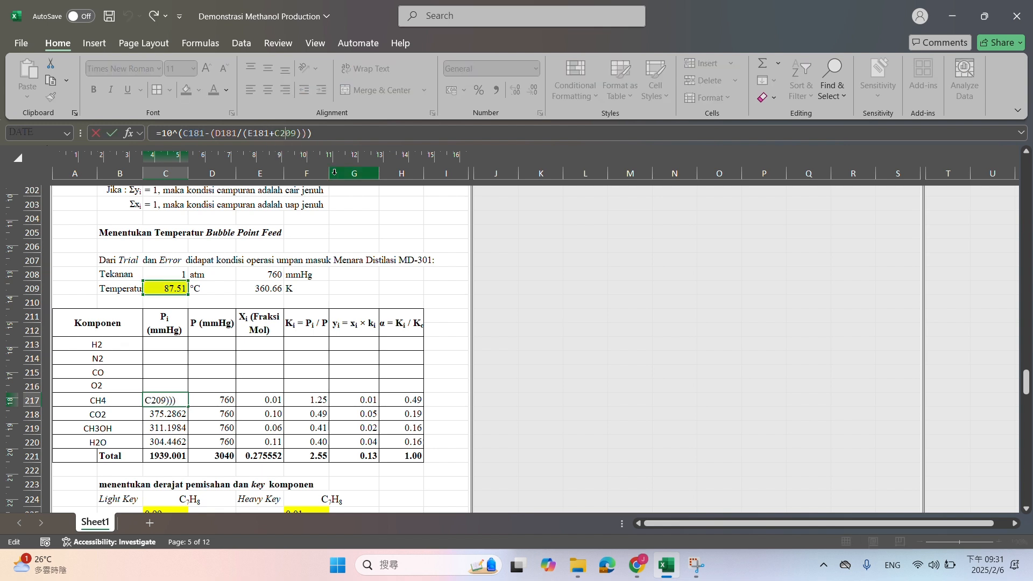
key(Return)
drag(174, 402, 409, 343)
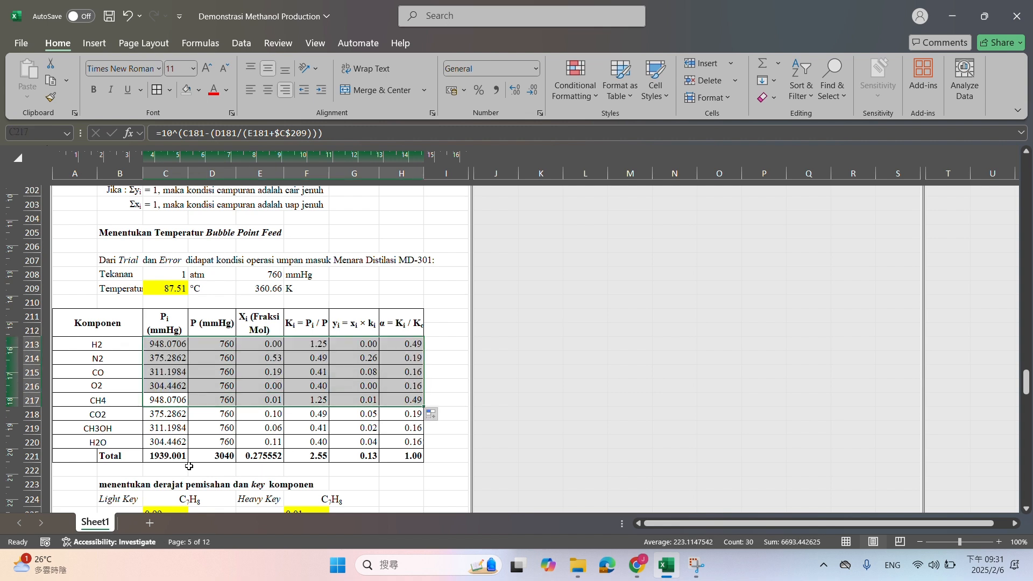
click(188, 463)
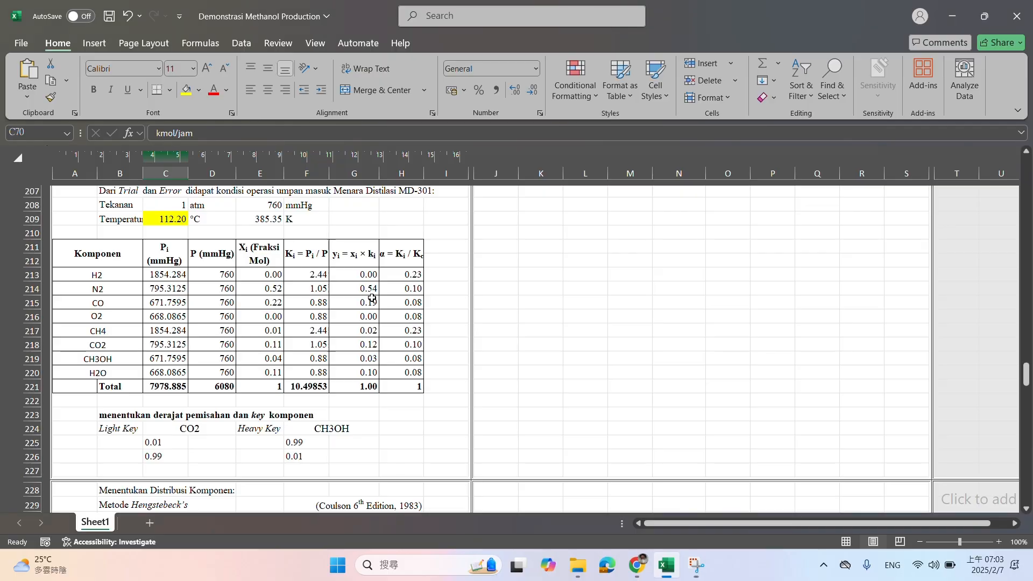
Review the completed bubble point feed, component distribution, distillate dew point and bottom bubble point tables
scroll(365, 303, down, 7)
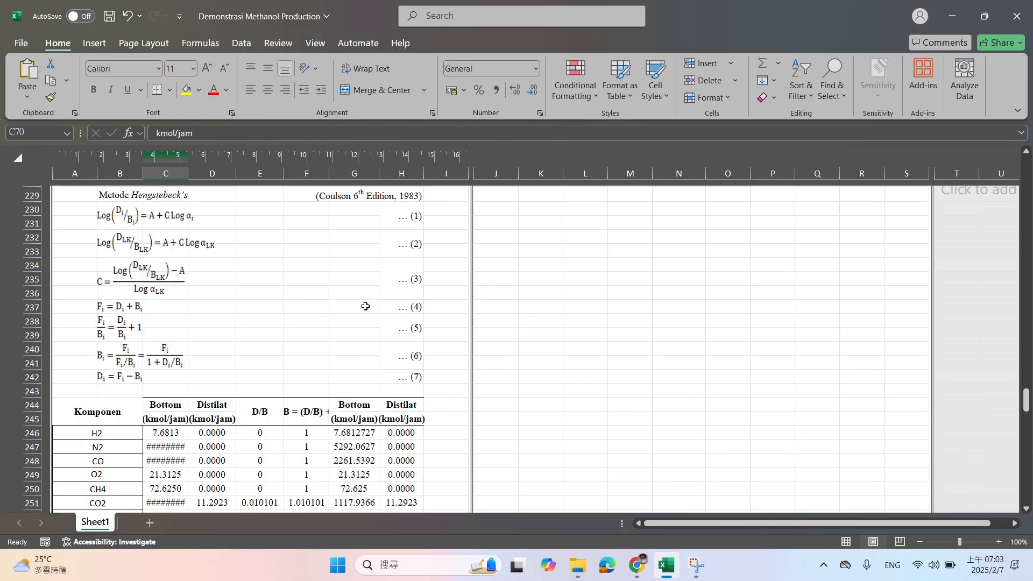
scroll(366, 307, up, 7)
drag(261, 269, 398, 375)
scroll(353, 398, down, 10)
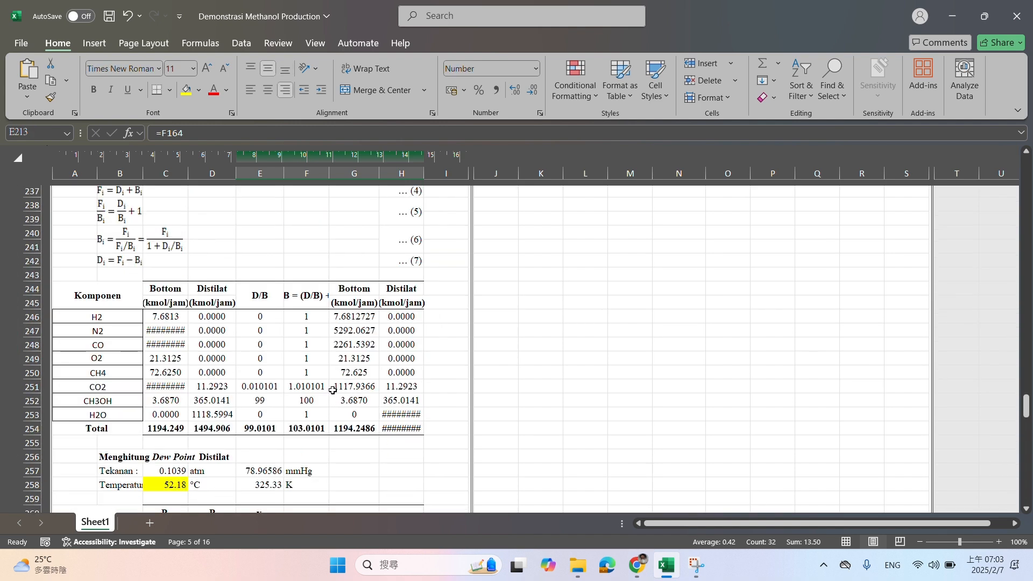
drag(199, 330, 360, 419)
scroll(369, 437, down, 17)
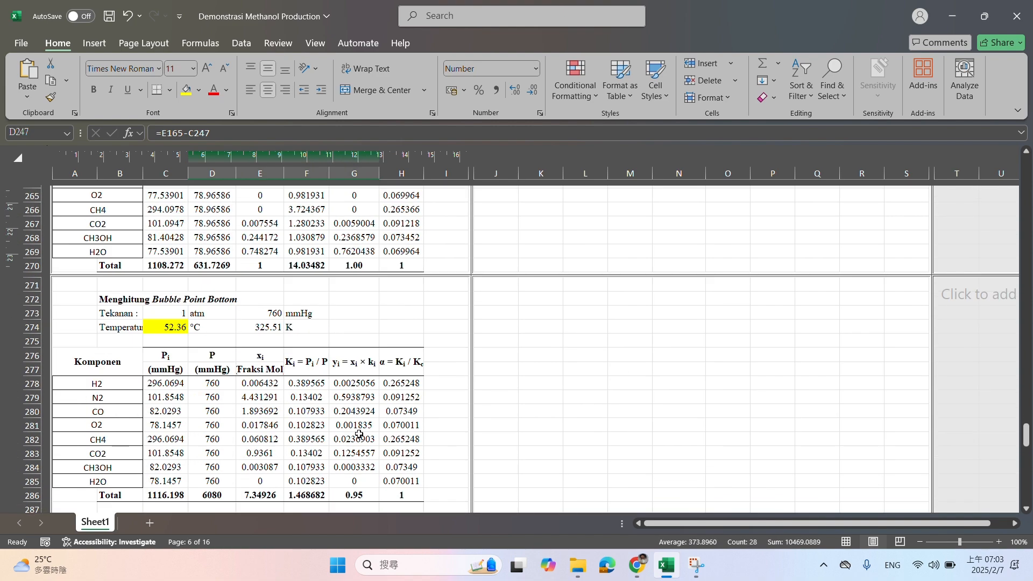
Review the Neraca Massa Distilasi table, especially the CO2, CH3OH and H2O flows in output stream <6>
scroll(360, 430, down, 3)
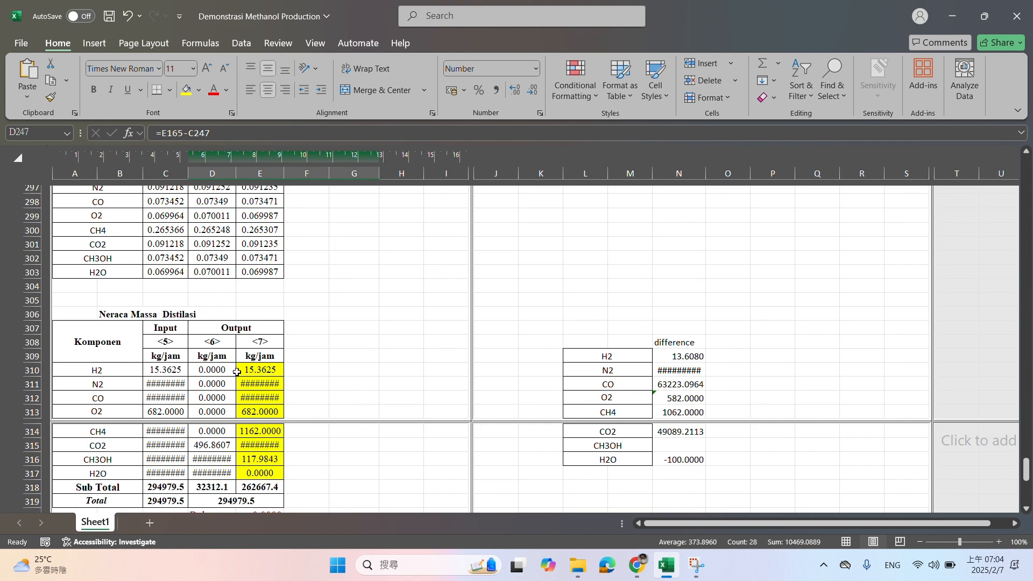
drag(120, 352, 274, 501)
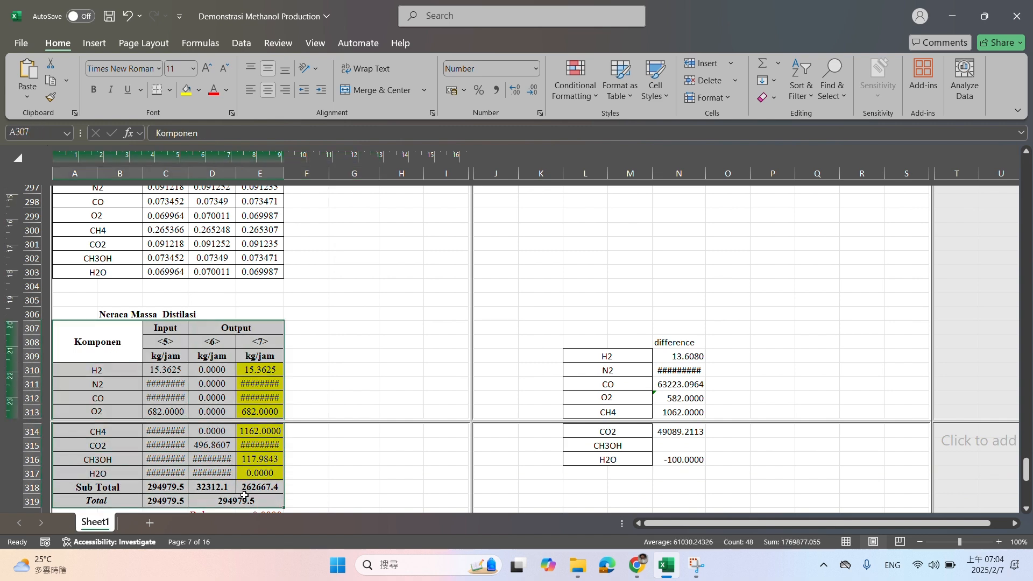
scroll(308, 400, down, 2)
click(322, 397)
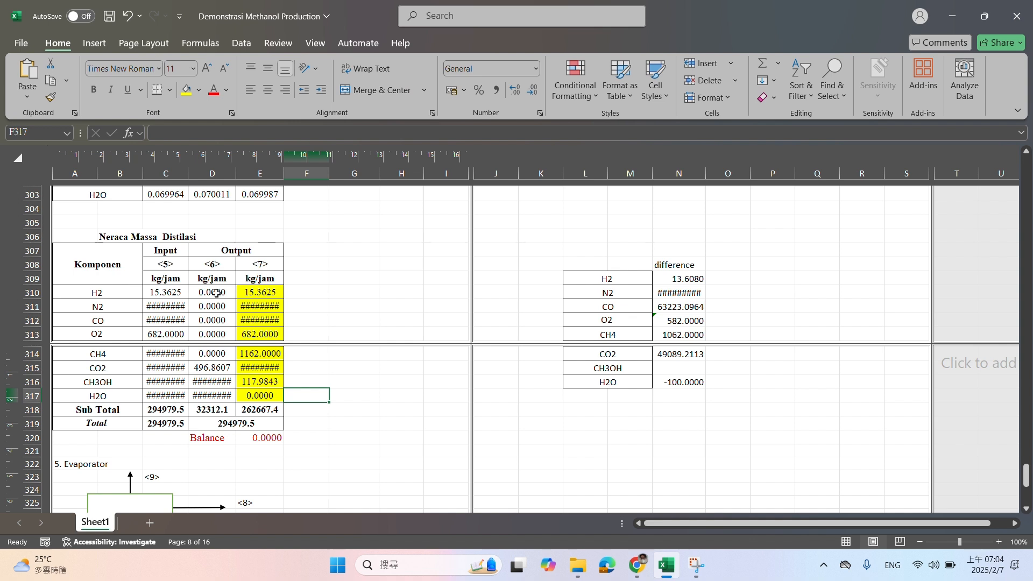
drag(216, 293, 212, 397)
click(93, 387)
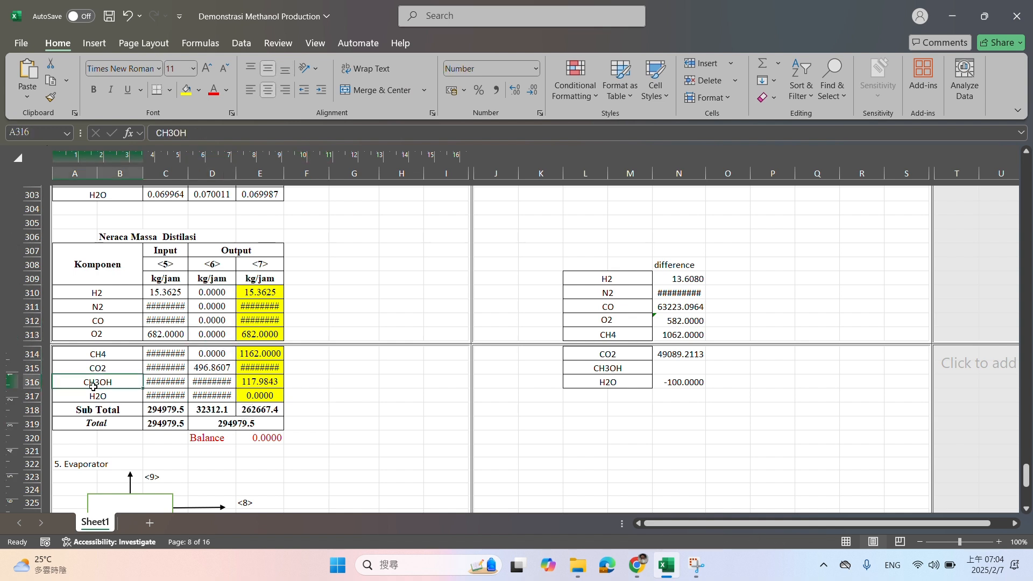
drag(93, 387, 191, 386)
click(89, 382)
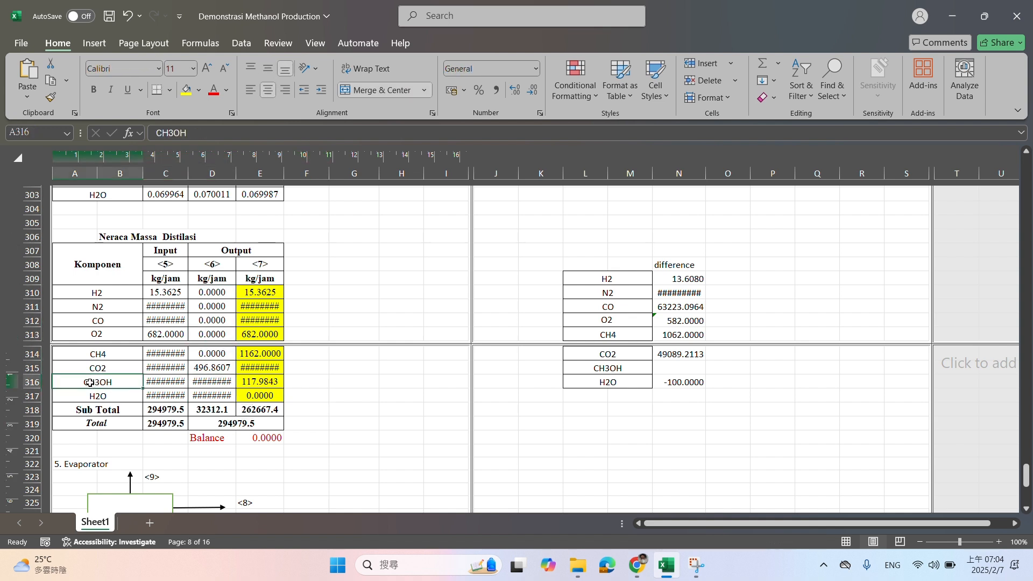
click(113, 367)
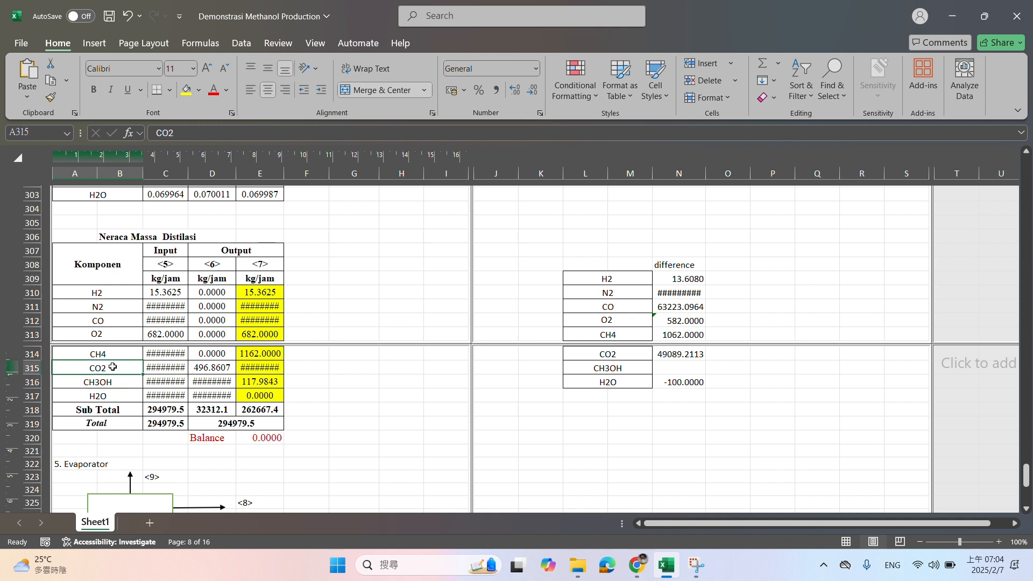
click(113, 396)
click(115, 367)
click(120, 382)
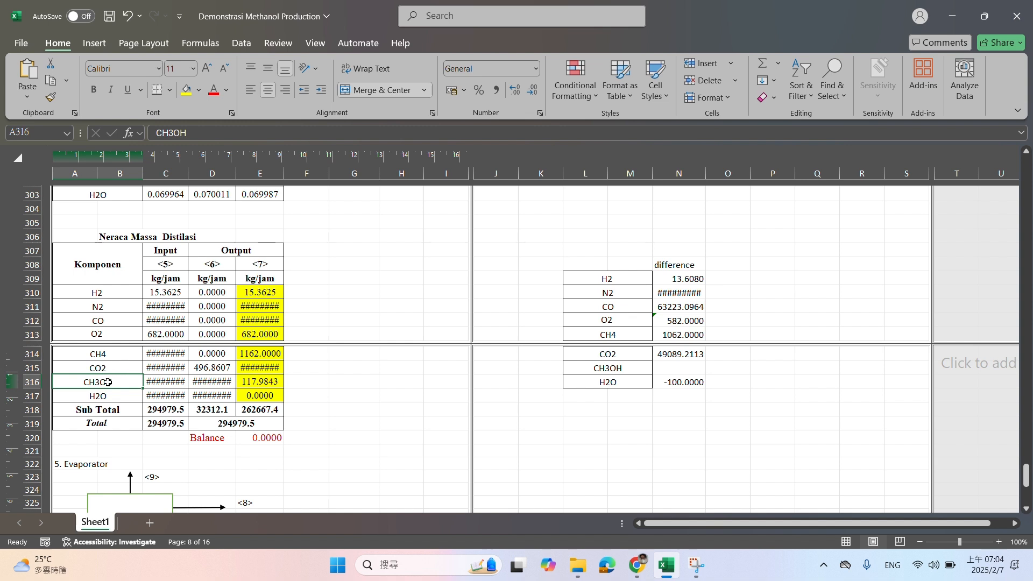
drag(209, 369, 211, 401)
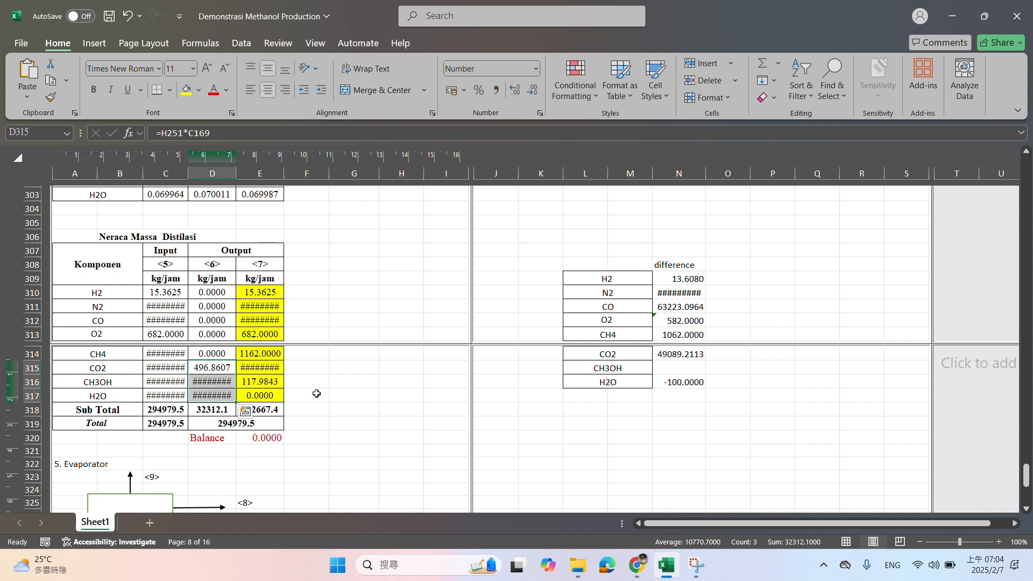
Calculate the CH3OH mass fraction of stream <6> in G316 with the formula =D316/D318
click(357, 380)
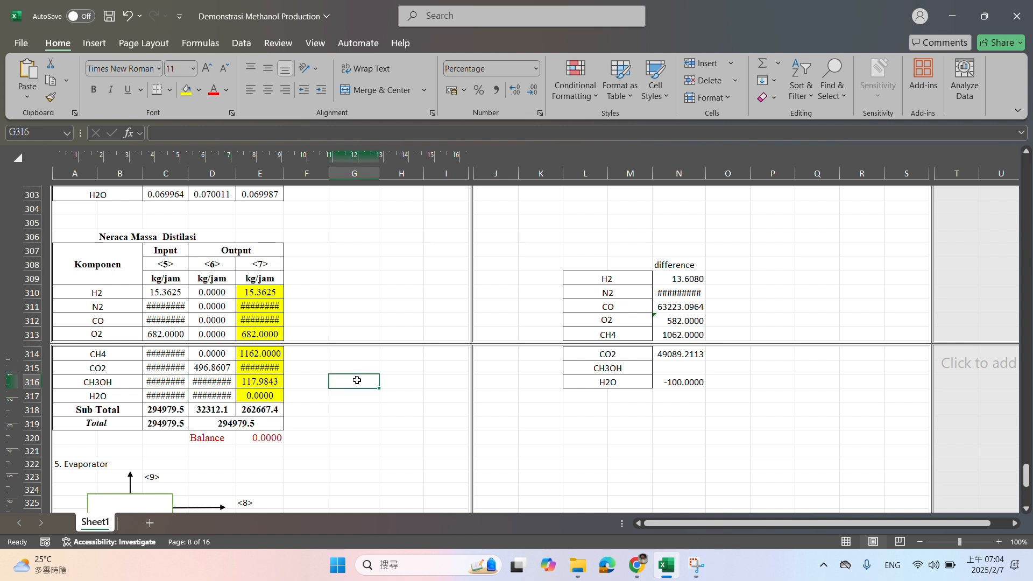
text(=)
click(221, 376)
text(/)
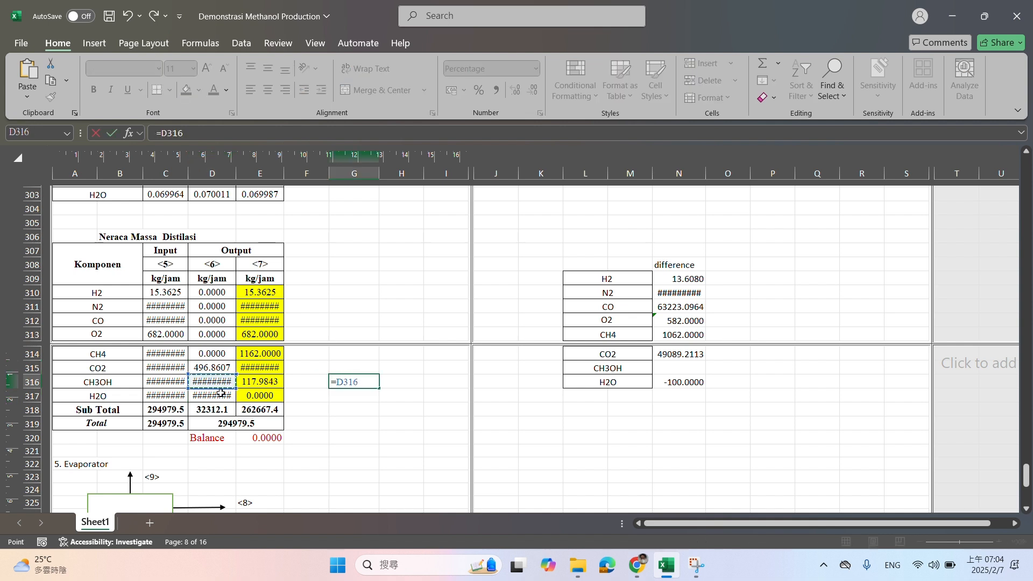
click(218, 407)
key(Return)
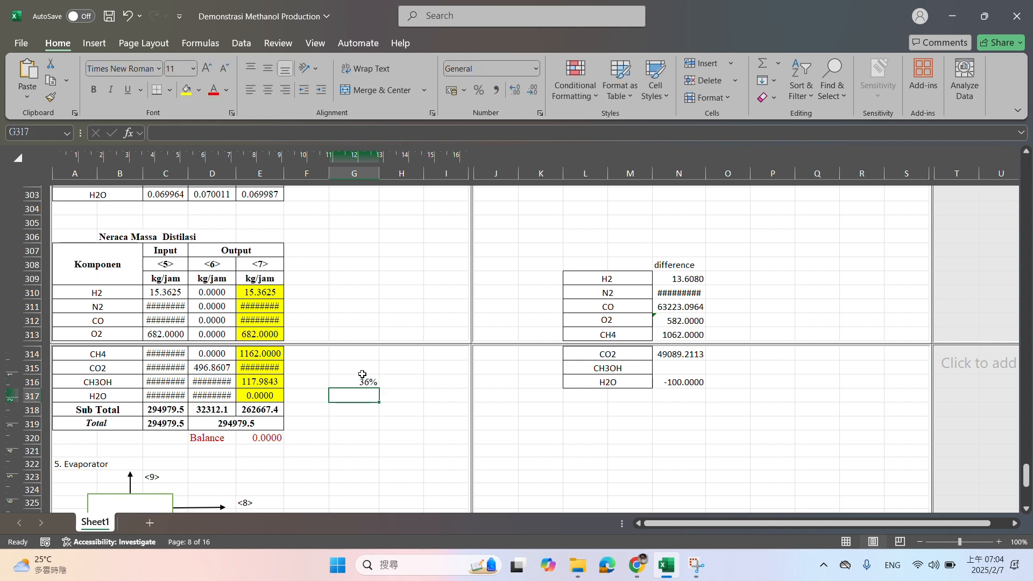
click(362, 378)
Calculate the H2O mass fraction of stream <6> in G317 with =D317/D318 and format it as a percentage
scroll(362, 378, down, 5)
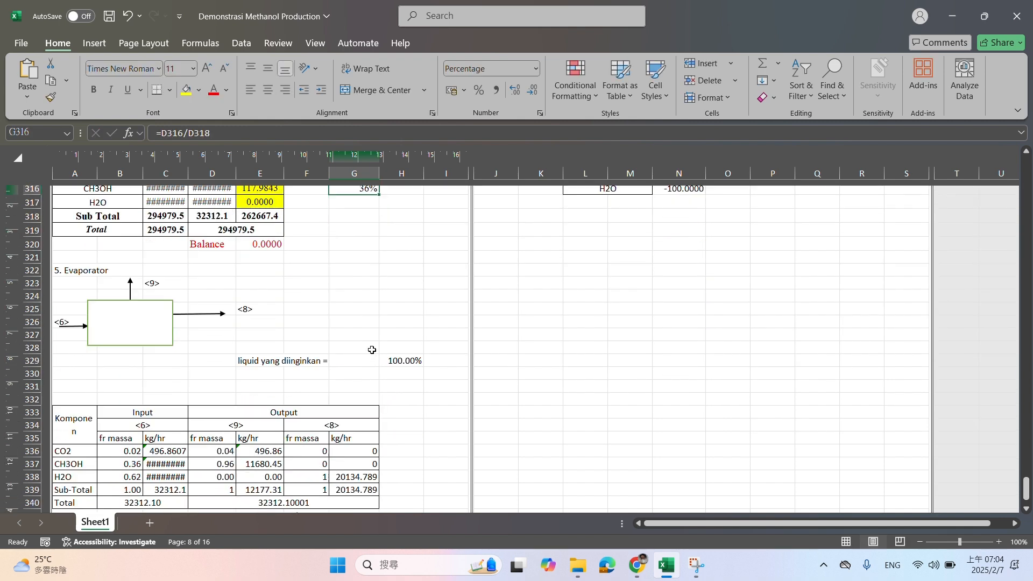
scroll(371, 353, up, 2)
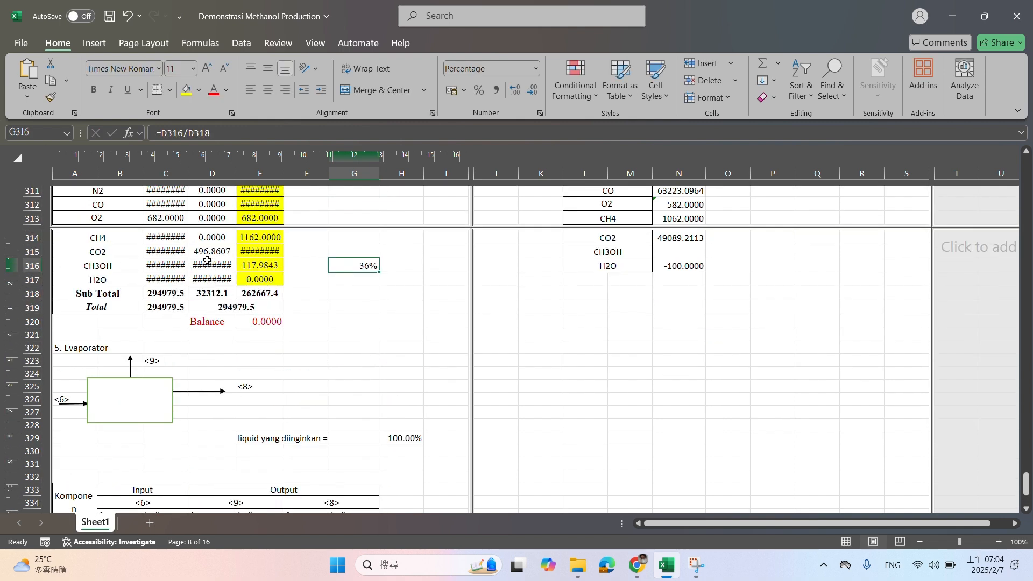
mouse_move(210, 251)
mouse_down()
mouse_move(212, 281)
mouse_move(213, 269)
mouse_up()
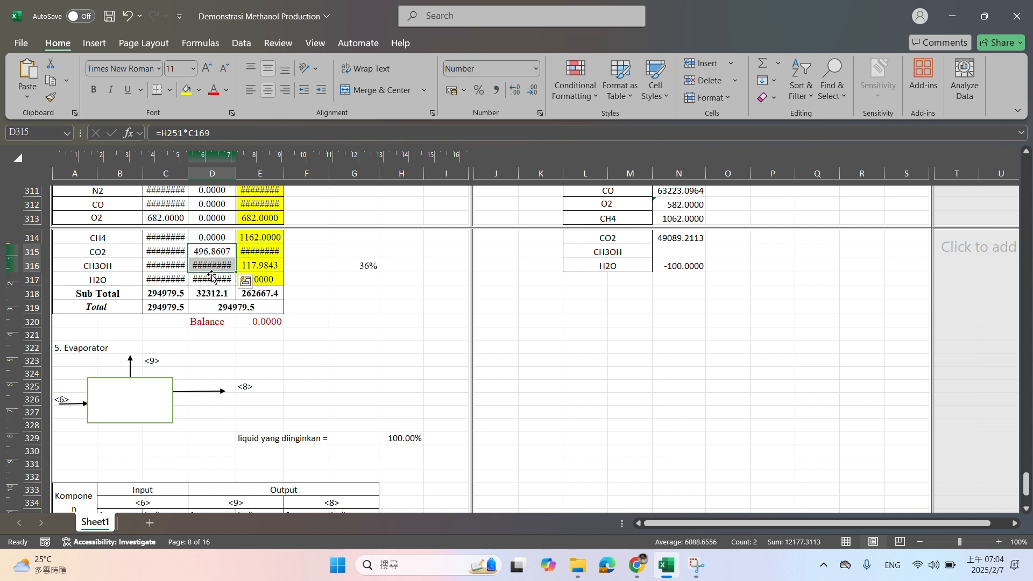
click(212, 278)
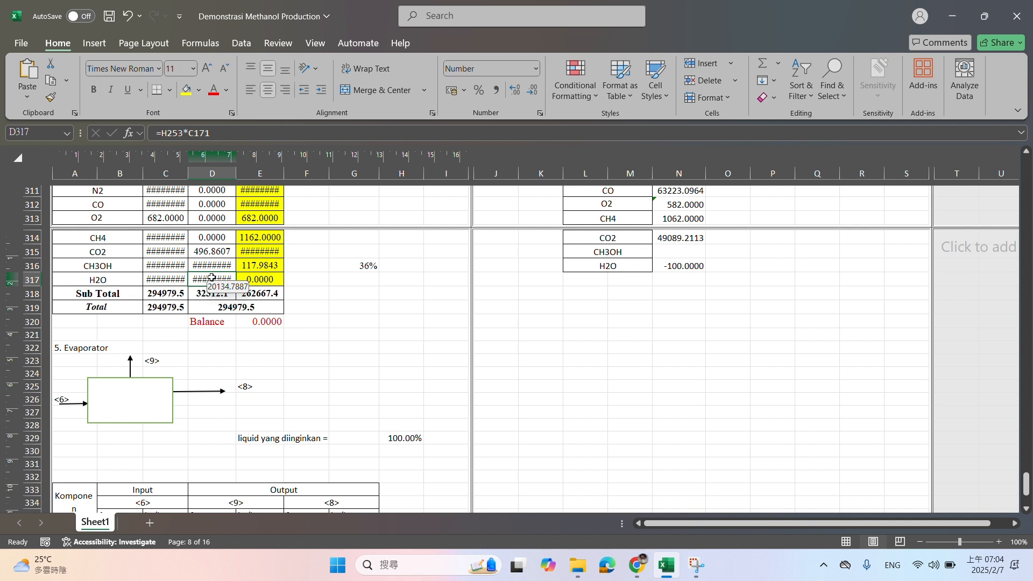
click(369, 279)
text(=)
click(221, 279)
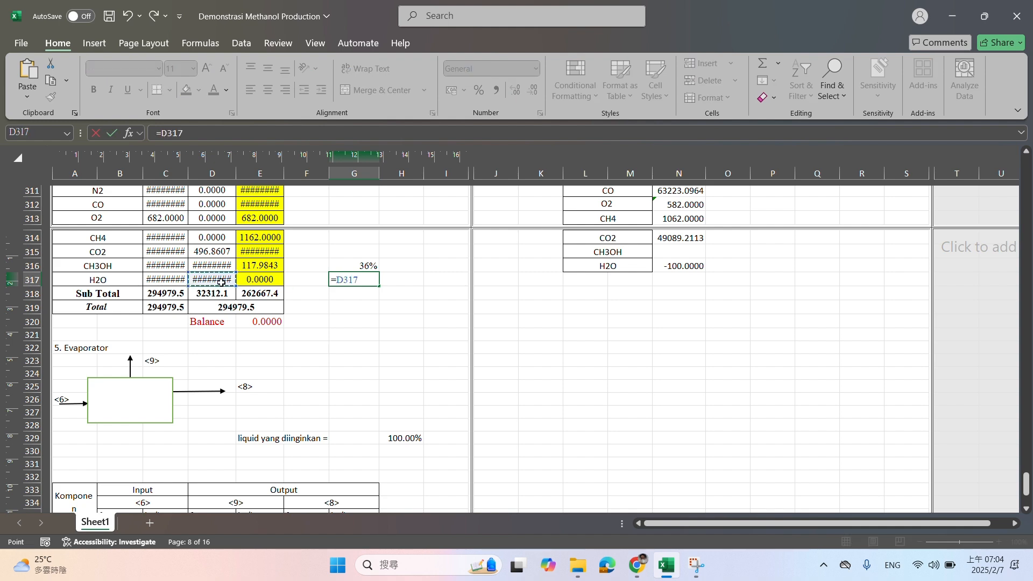
text(/)
click(221, 294)
key(Return)
click(347, 280)
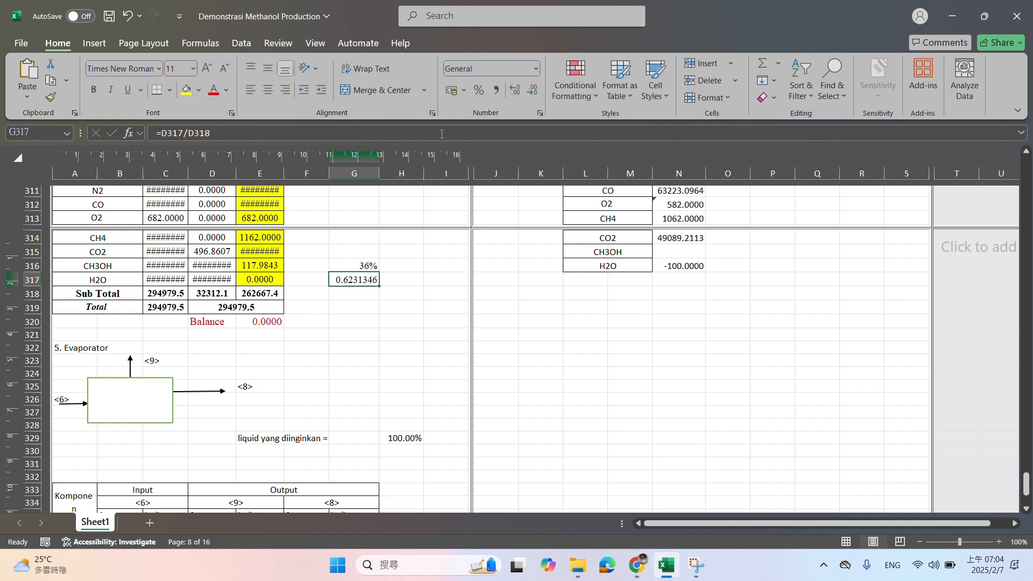
click(479, 89)
Examine the Evaporator section, covering its flow diagram, the CO2, CH3OH and H2O rows of input stream <6> and the desired liquid percentage
scroll(427, 293, down, 4)
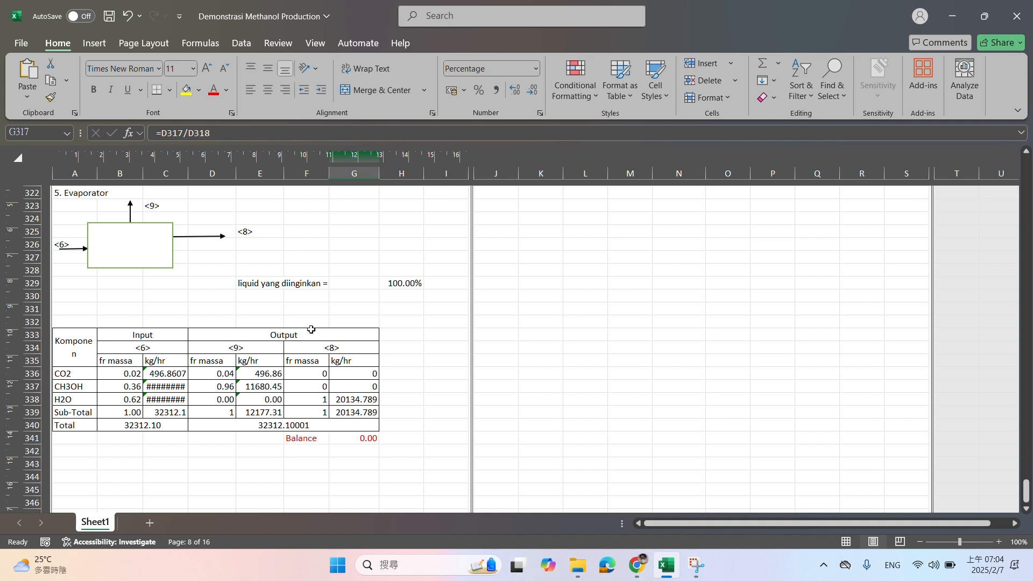
scroll(144, 286, up, 1)
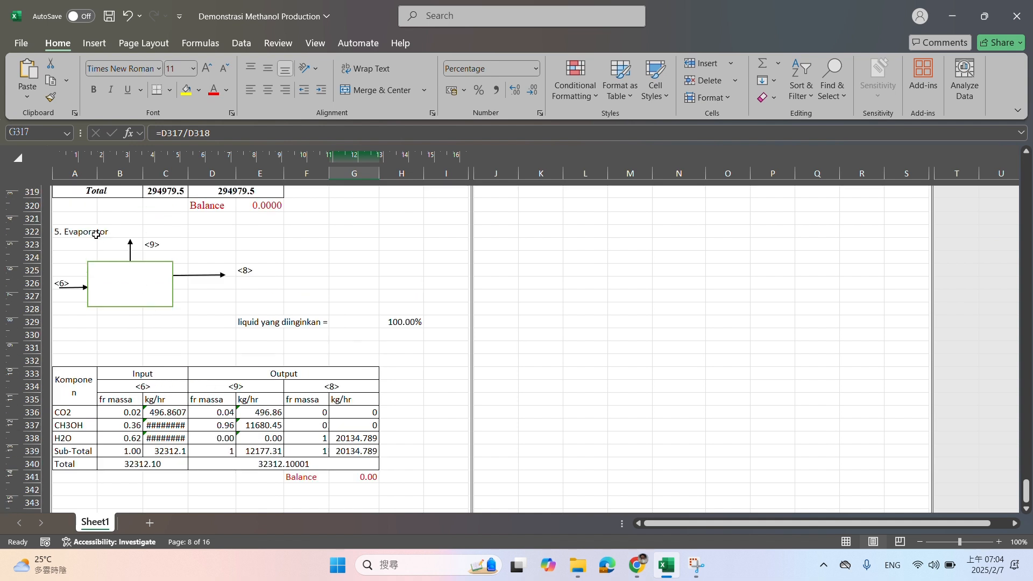
drag(92, 233, 408, 460)
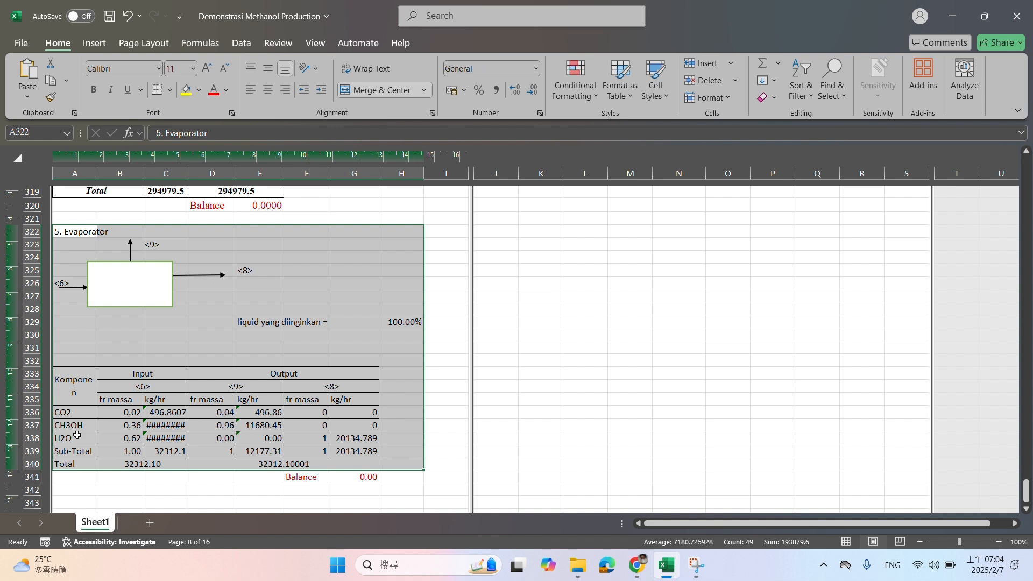
drag(77, 437, 204, 448)
click(62, 425)
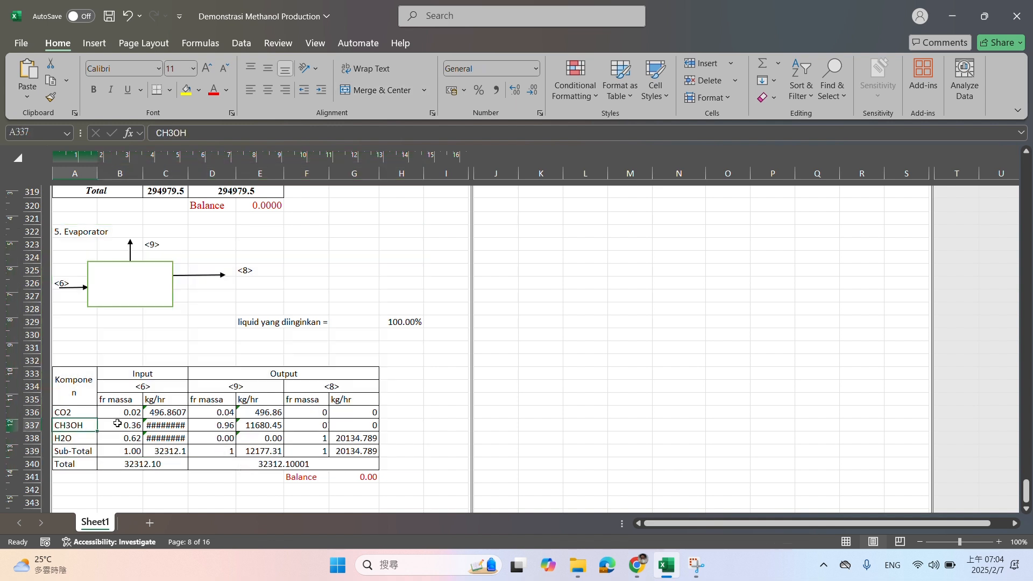
drag(117, 424, 169, 422)
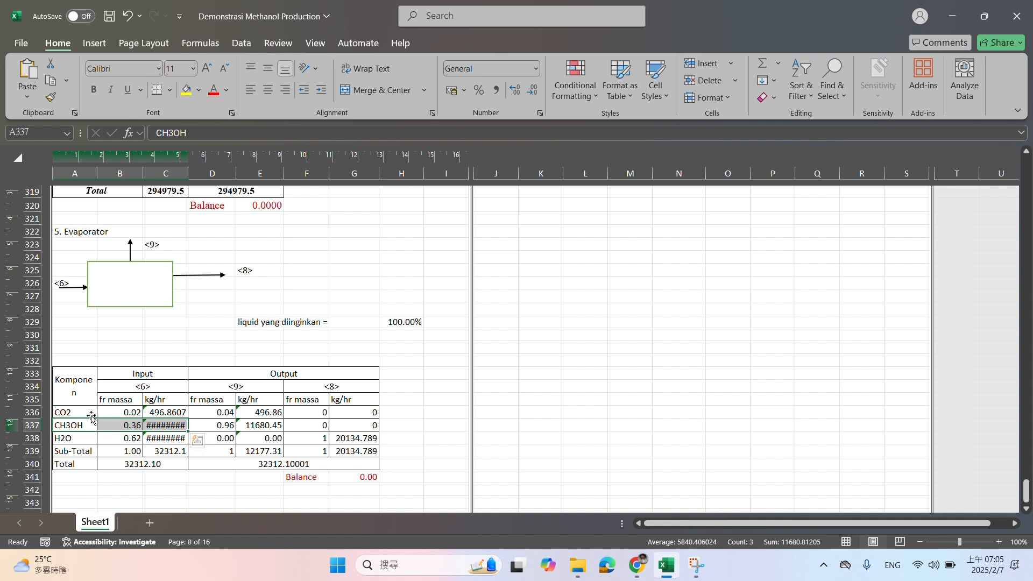
drag(89, 413, 160, 414)
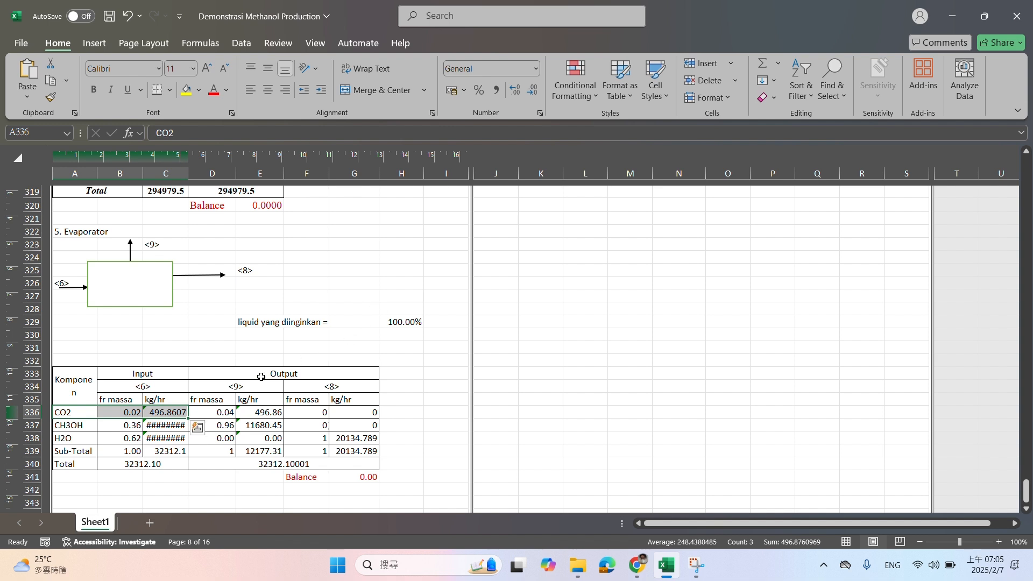
click(177, 439)
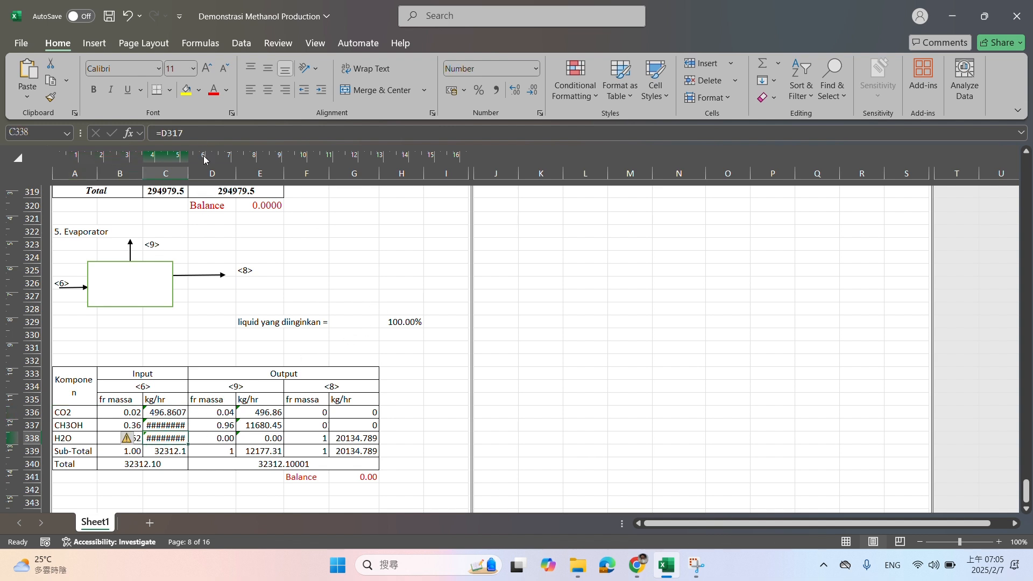
click(259, 322)
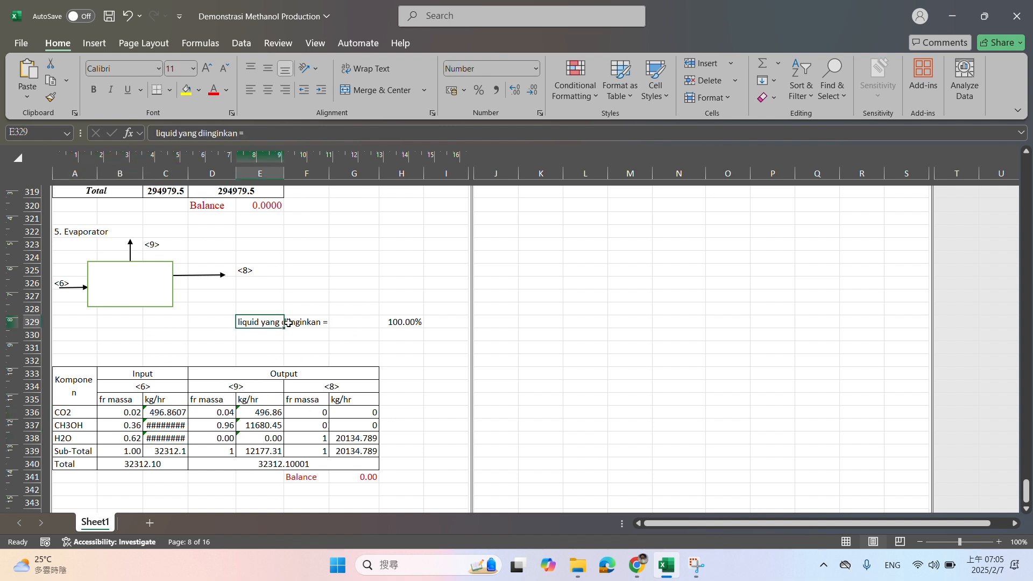
Highlight the output stream <9> columns D334:E339 of the evaporator table in yellow
drag(237, 387, 259, 458)
drag(212, 388, 235, 452)
click(186, 90)
Check the CH3OH mass fraction and flow of output stream <9> in D337:E337
click(402, 399)
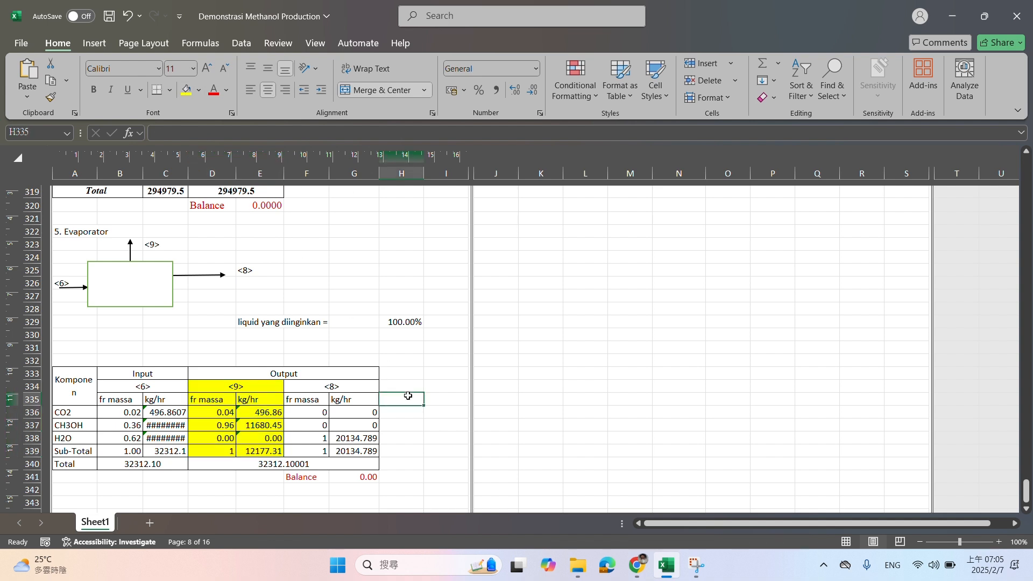
text(=)
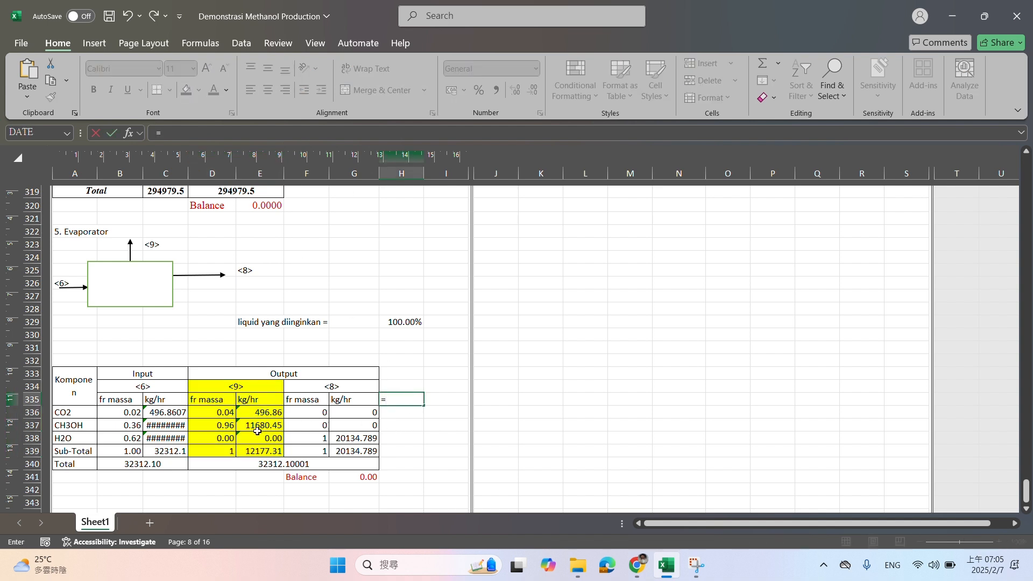
key(Escape)
drag(229, 429, 261, 429)
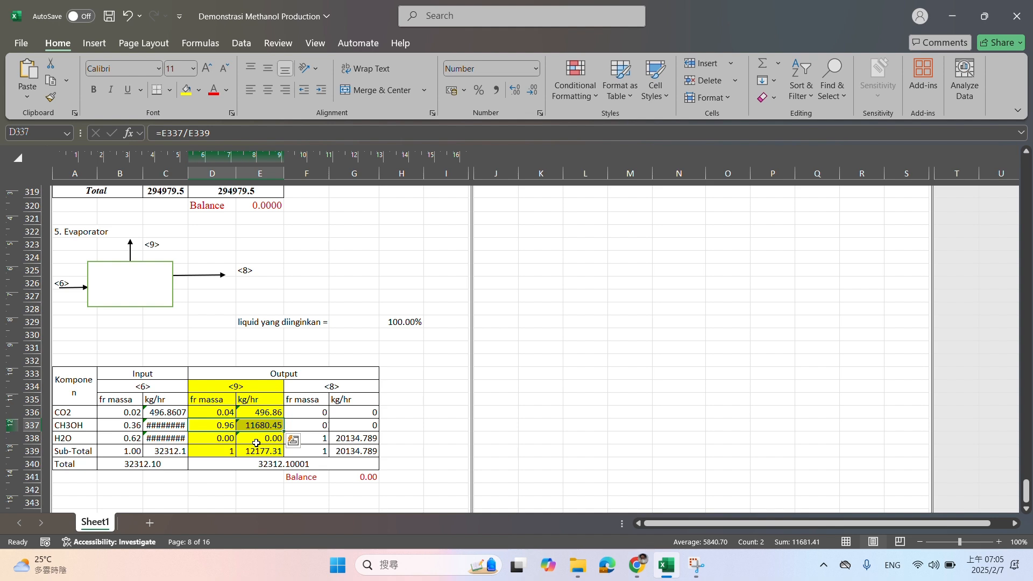
click(224, 426)
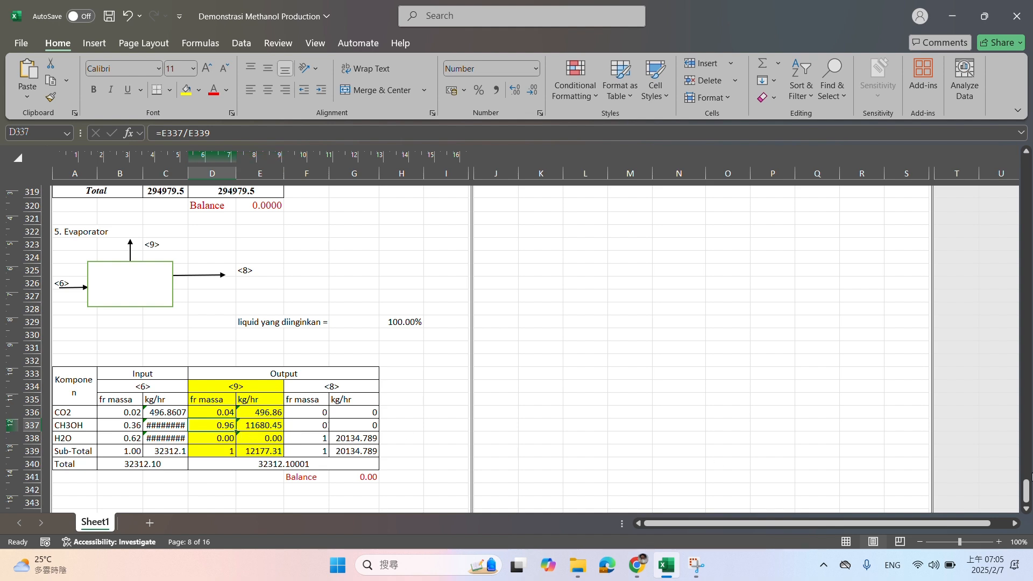
Check the Basis Feed value in B34 and the hourly plant capacity formula in H27
drag(1029, 494, 1029, 172)
scroll(679, 300, down, 7)
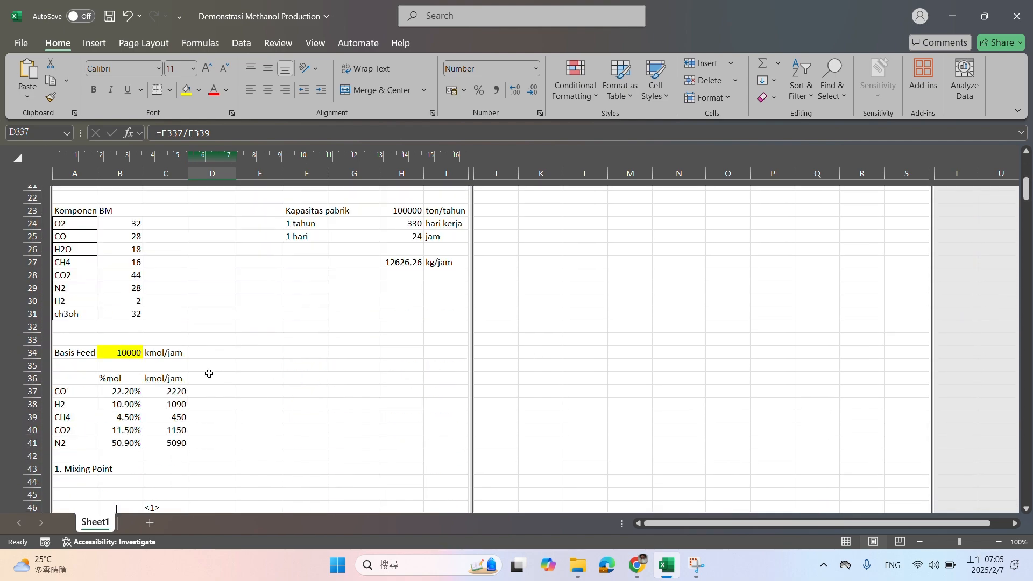
click(121, 354)
scroll(256, 376, down, 5)
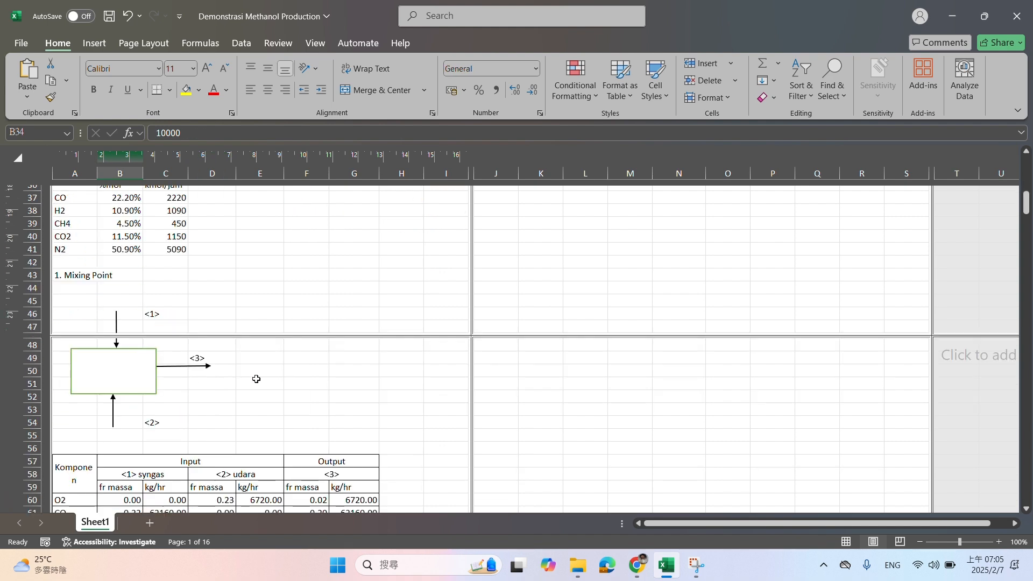
scroll(258, 377, up, 3)
scroll(264, 376, up, 4)
click(408, 379)
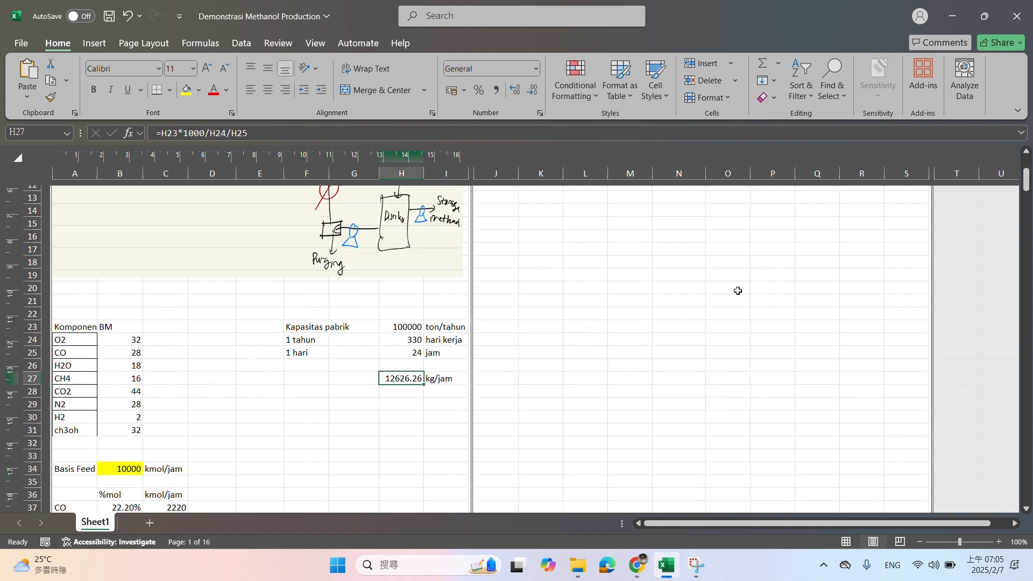
Set up a Goal Seek that brings the stream <9> subtotal in E339 to the target value 12626.26
drag(1028, 186, 1027, 498)
click(250, 468)
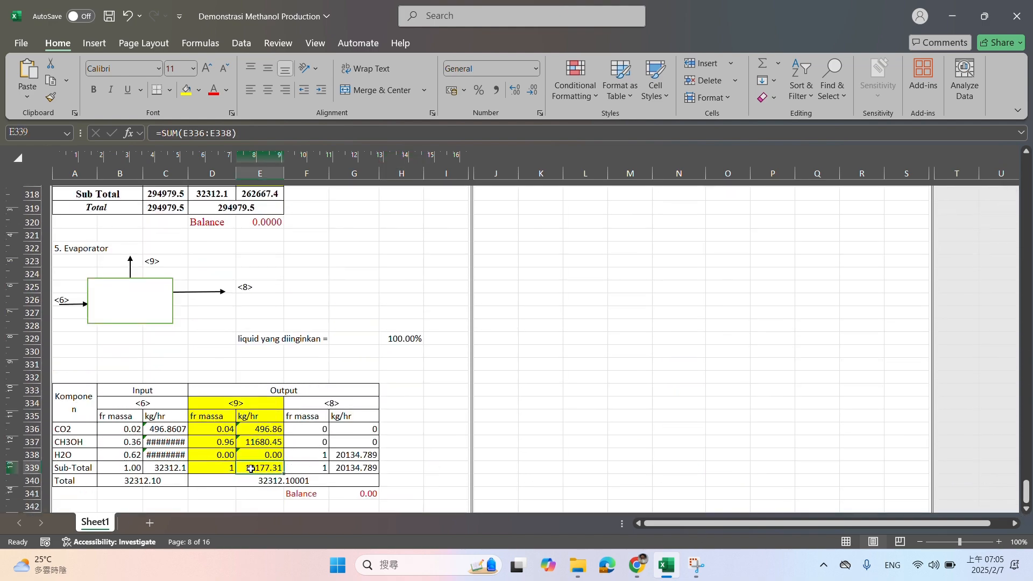
click(241, 43)
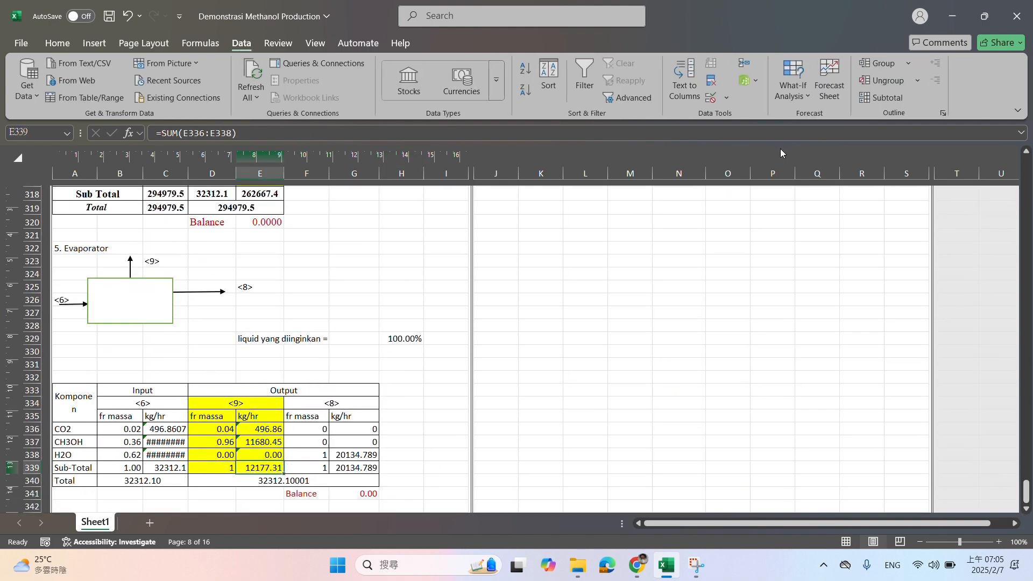
click(793, 81)
click(814, 134)
click(873, 117)
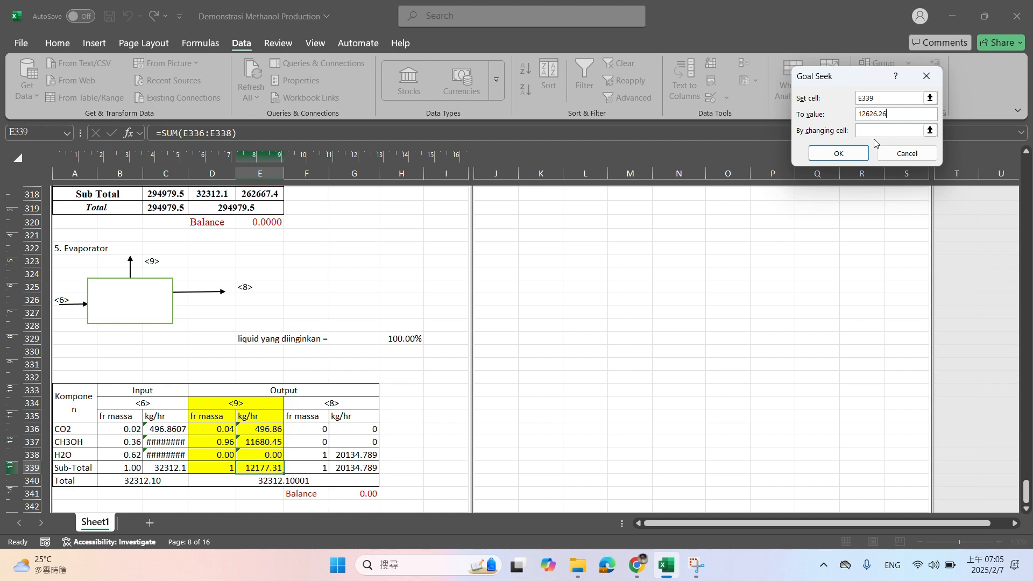
key(Tab)
Choose the incoming air basis in C69 as the changing cell, run the Goal Seek and accept its solution
drag(1027, 491, 1028, 164)
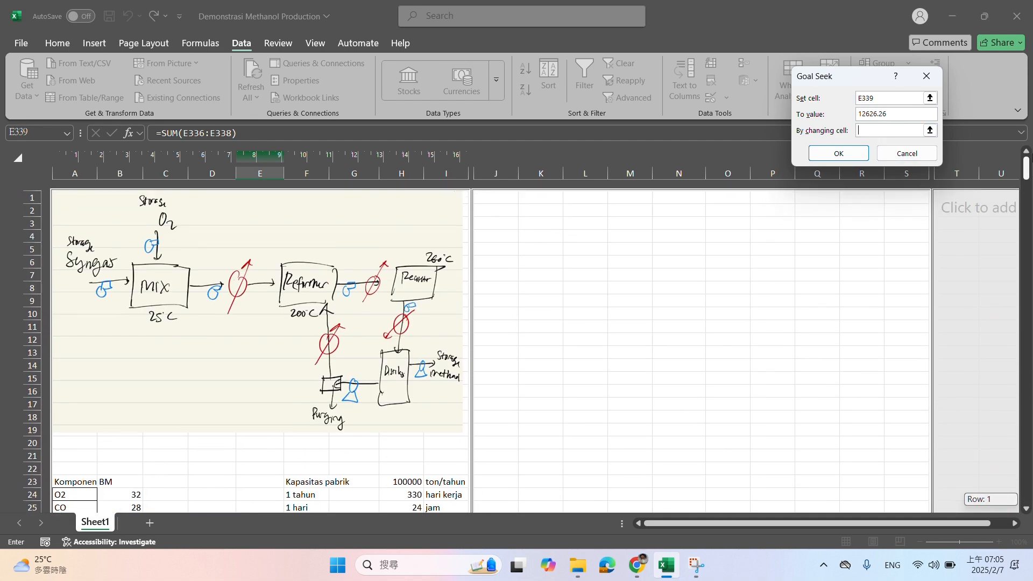
scroll(193, 385, down, 15)
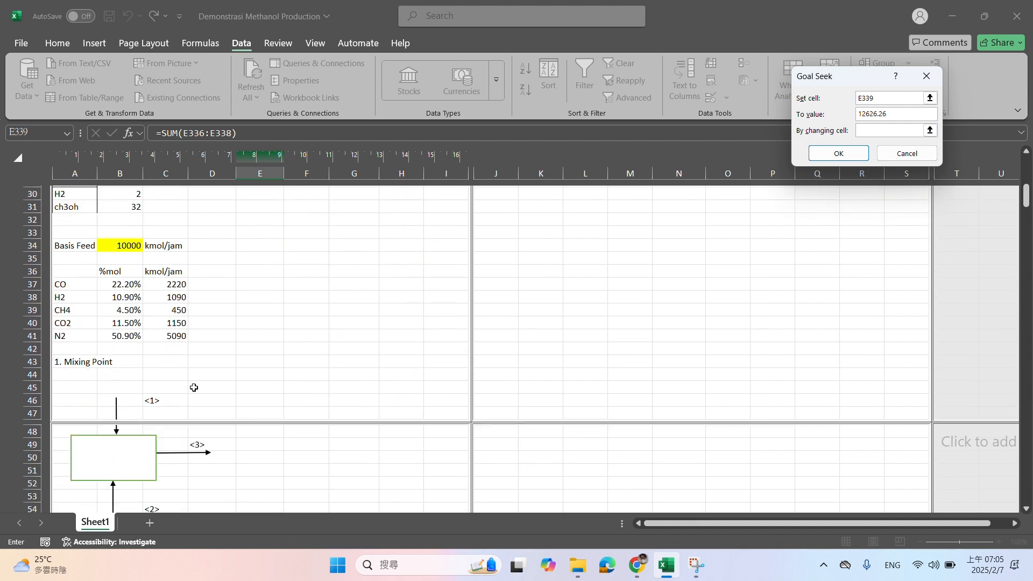
scroll(194, 386, down, 5)
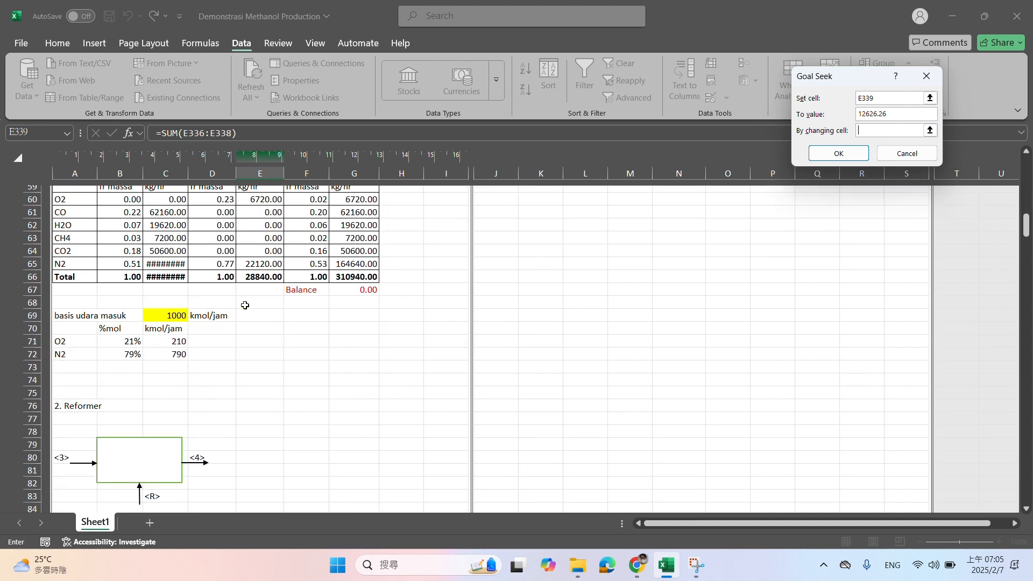
click(157, 314)
click(843, 154)
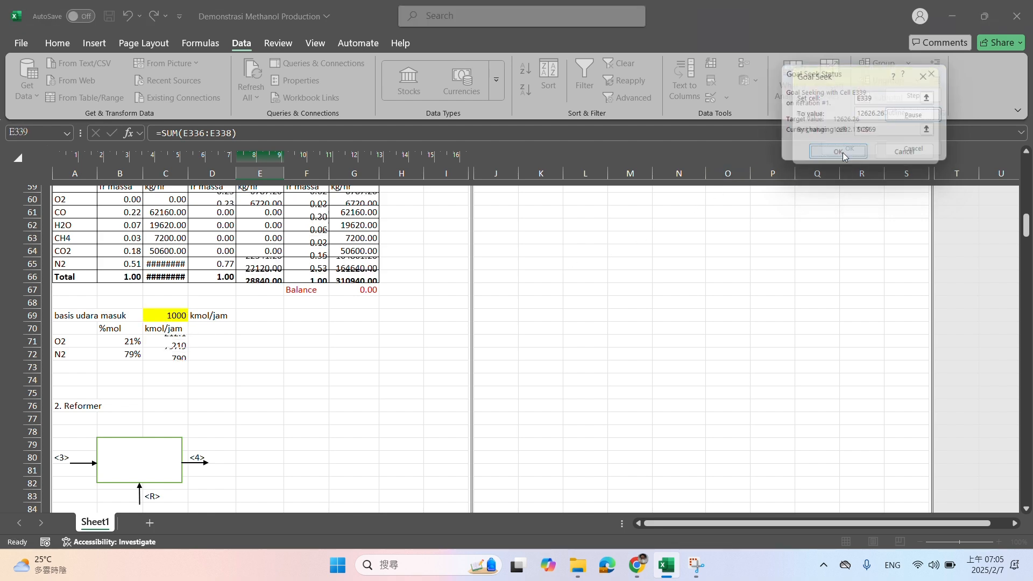
click(846, 154)
Review the evaporator's stream <9> subtotal and the distillation output stream <7> flows in E310:E317, including the H2 formula
drag(1027, 226, 1002, 499)
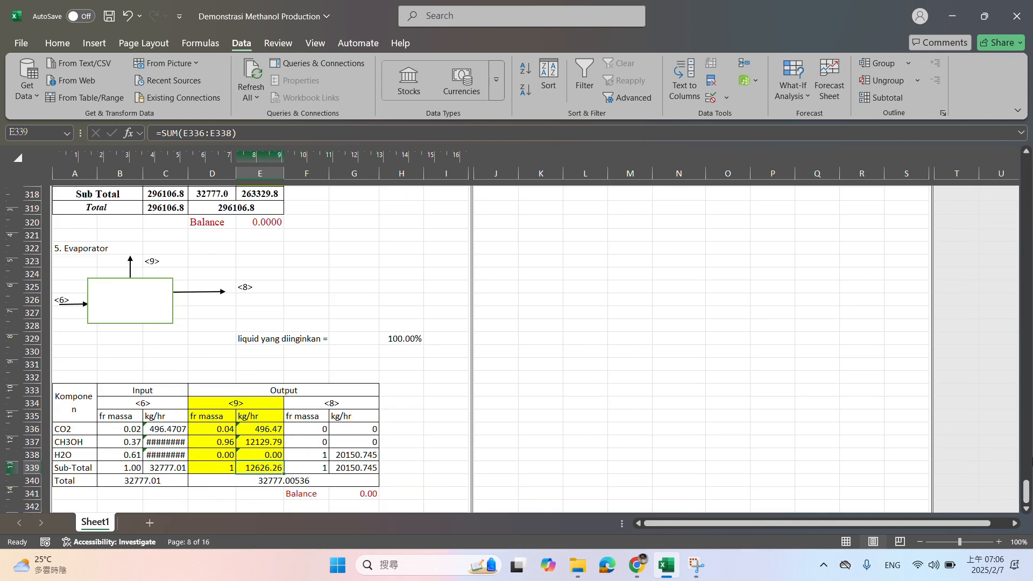
drag(1026, 489, 1022, 410)
drag(1024, 368, 1006, 501)
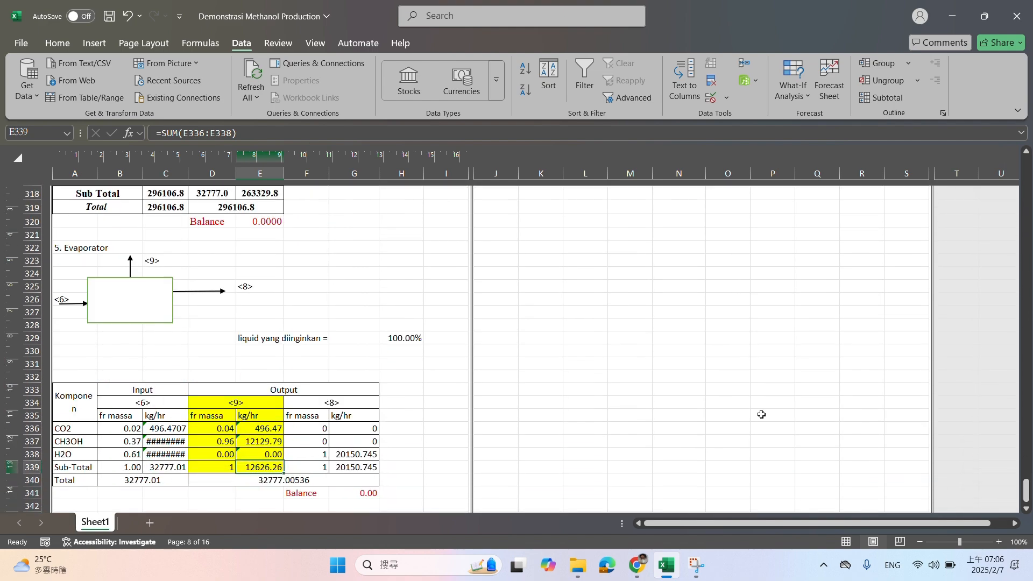
scroll(501, 337, up, 5)
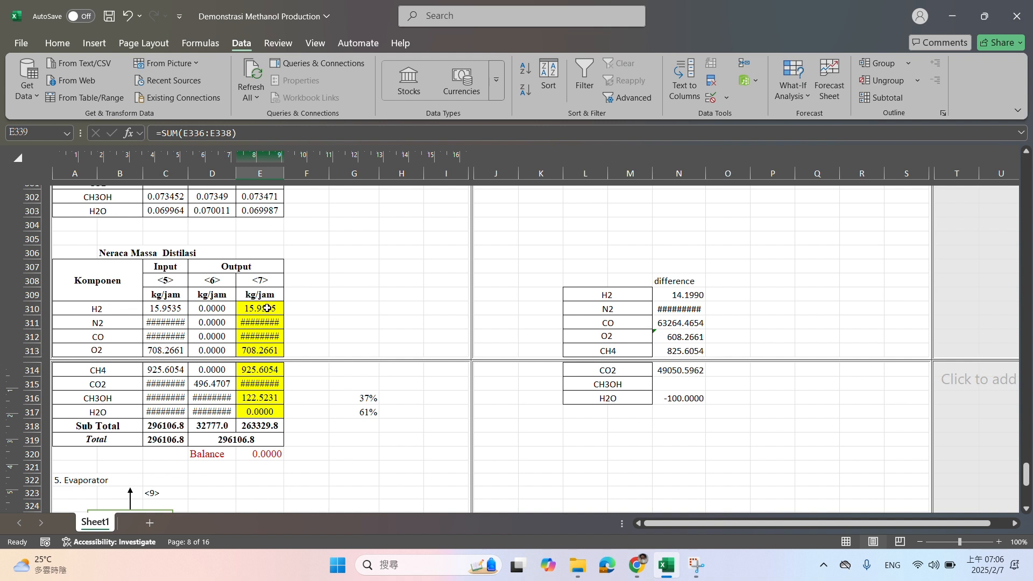
drag(267, 308, 274, 420)
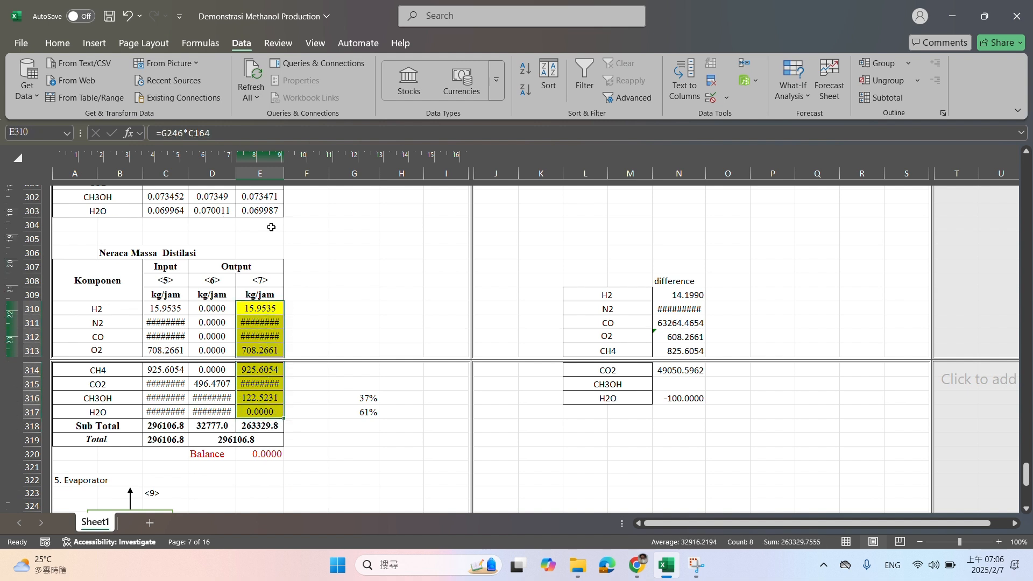
click(118, 311)
click(272, 311)
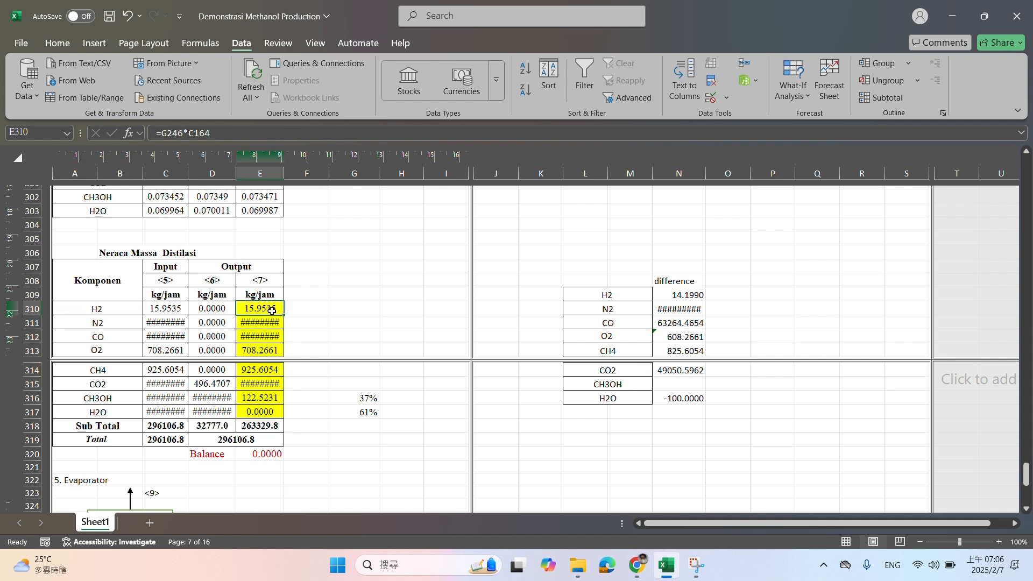
Relabel the second distillation output stream in E308 as <R>
click(269, 275)
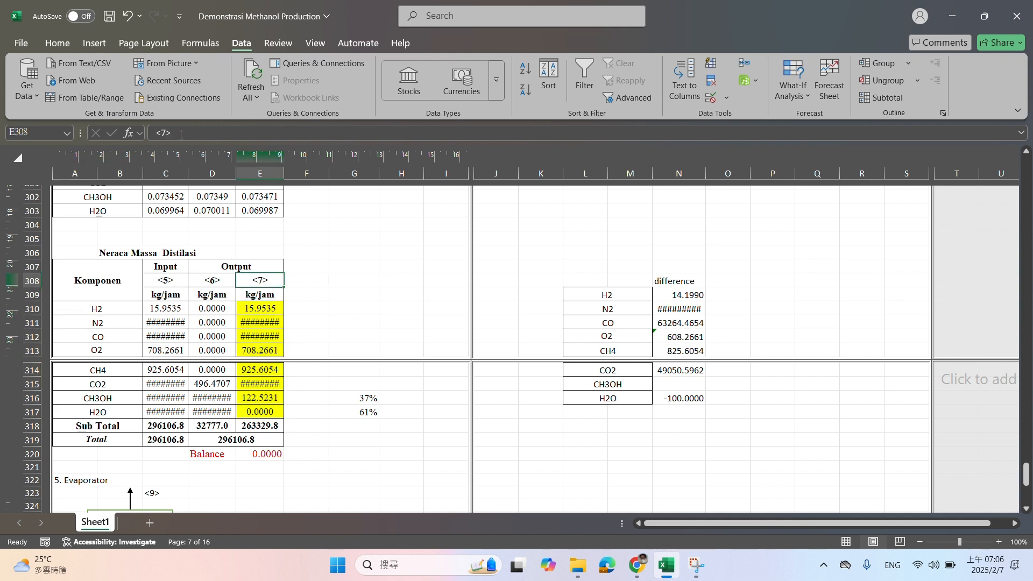
key(BackSpace)
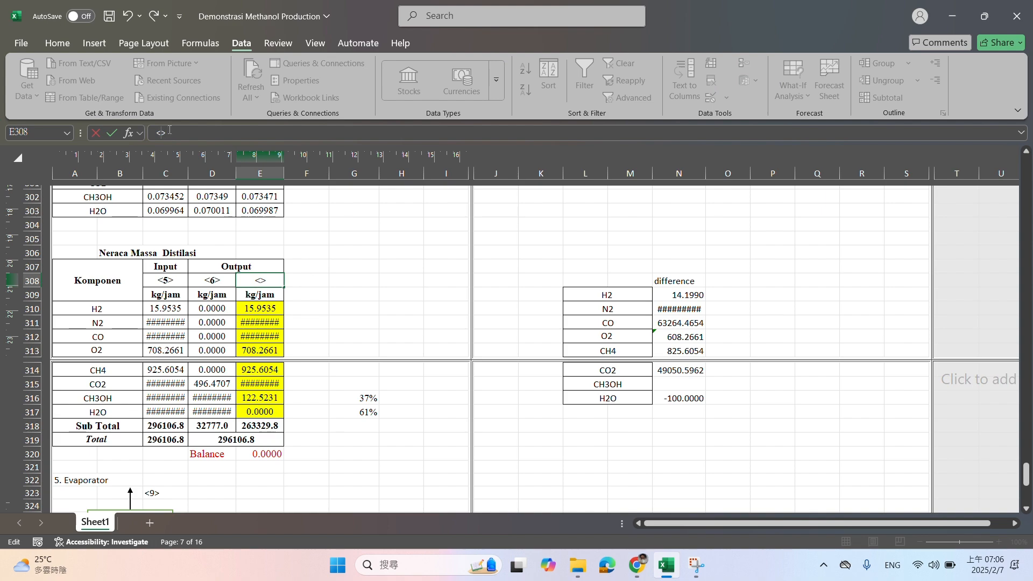
text(R)
key(Return)
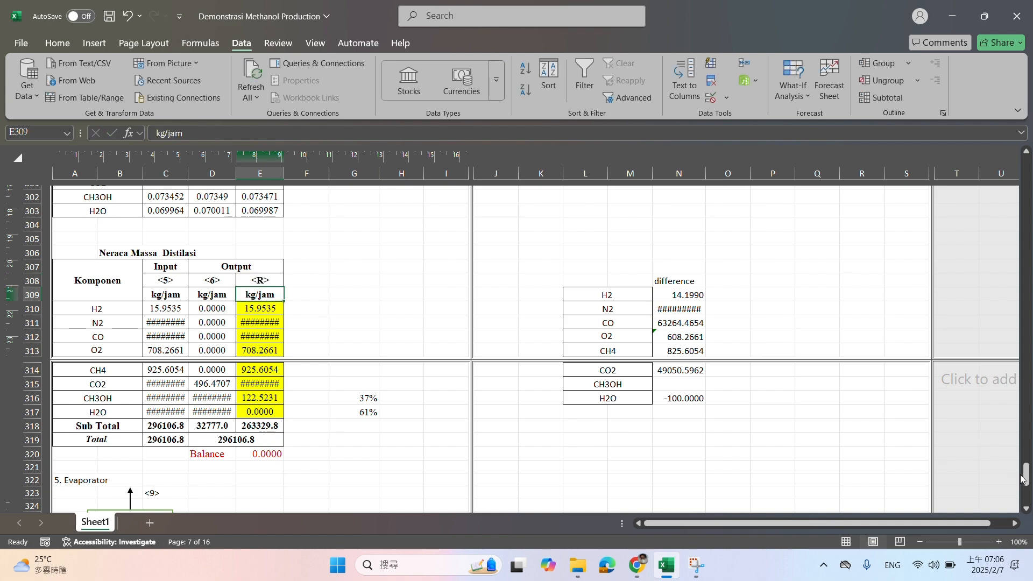
Compare the reformer's recycle input <R> values in E98:E104 with the distillation mass balance's second output column, starting at E310
drag(1026, 475, 1029, 245)
scroll(154, 351, down, 3)
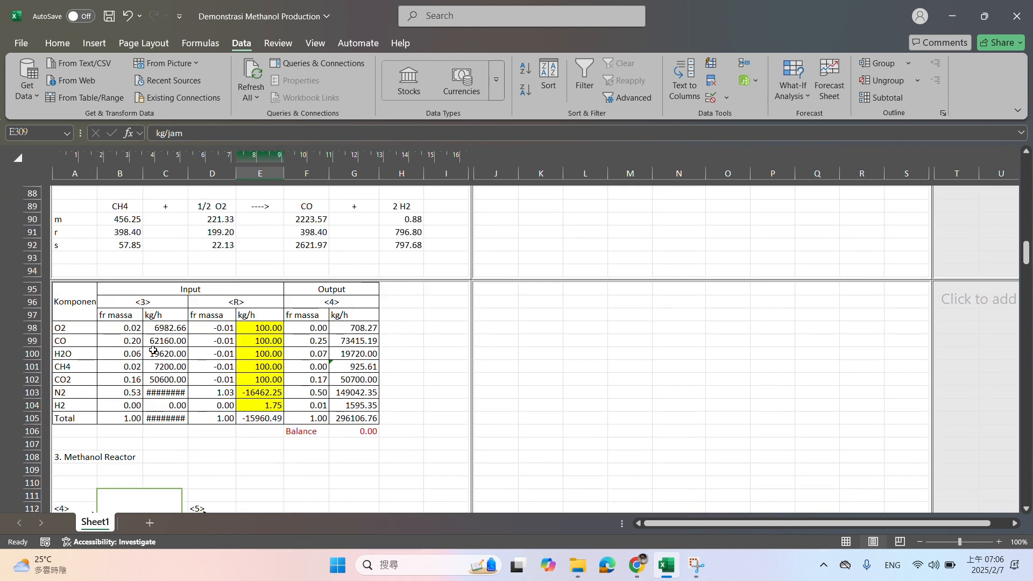
drag(63, 405, 280, 410)
click(278, 408)
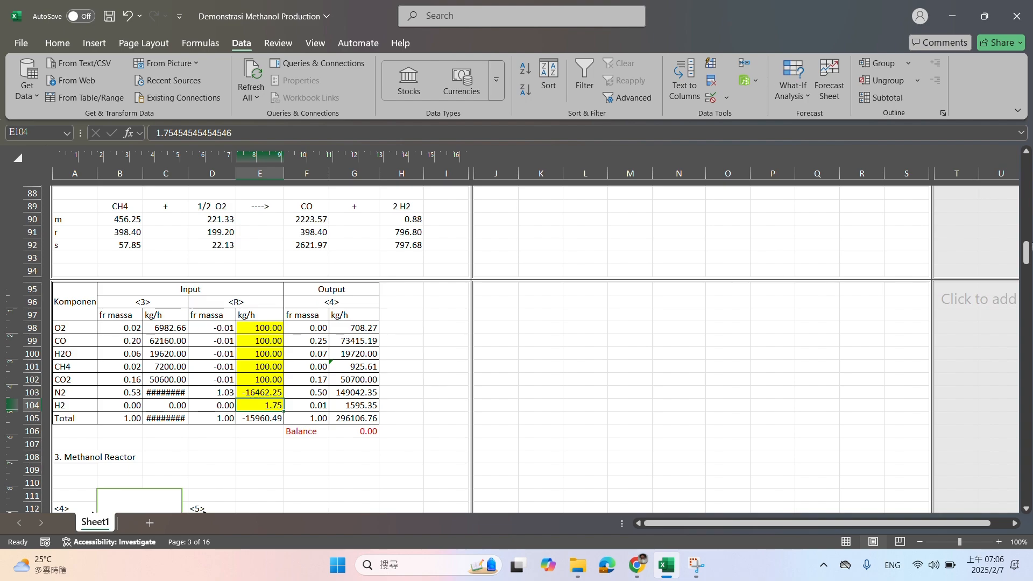
drag(1028, 250, 1023, 483)
click(996, 476)
scroll(399, 394, down, 5)
scroll(354, 401, up, 20)
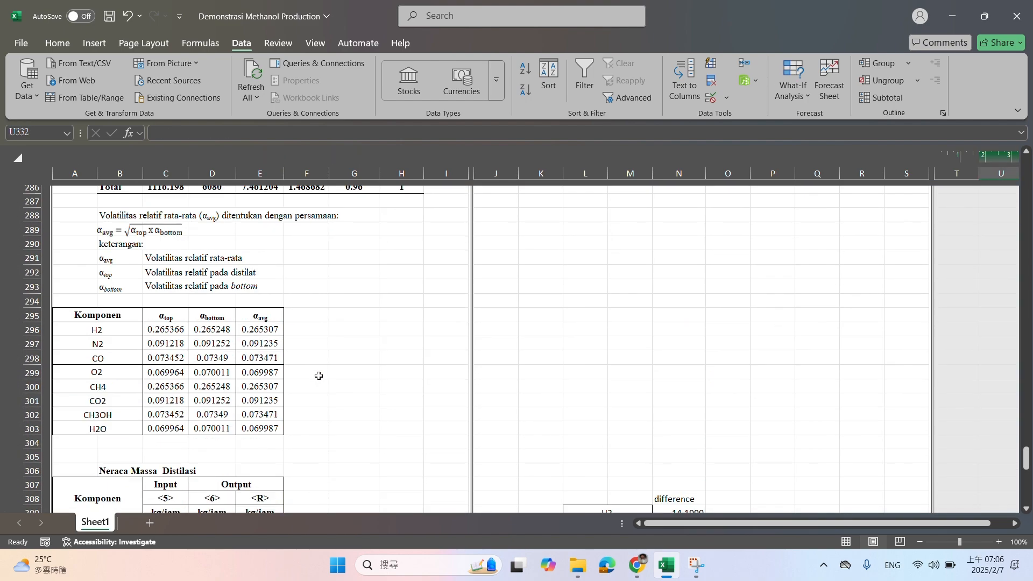
scroll(318, 374, down, 14)
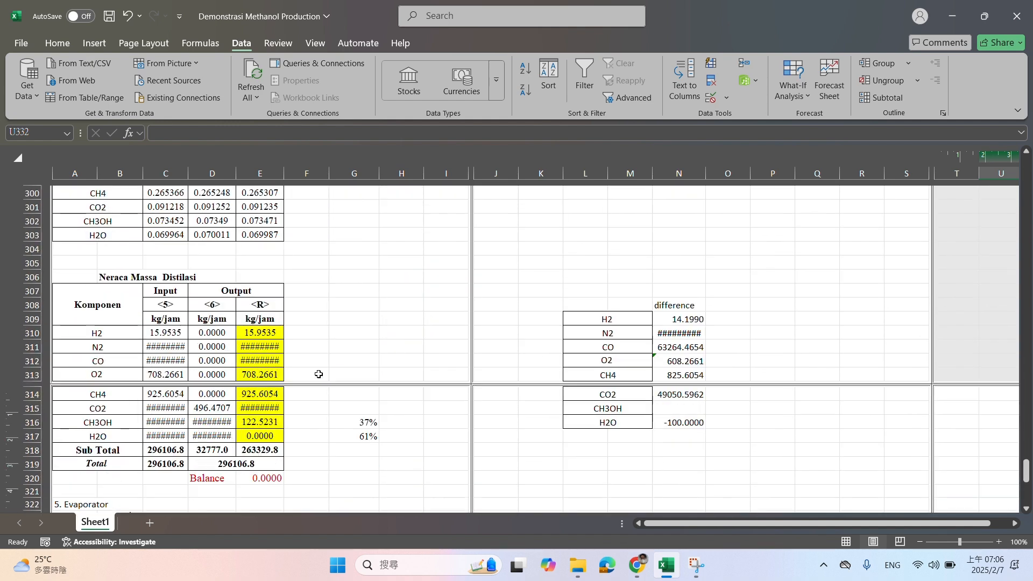
click(263, 332)
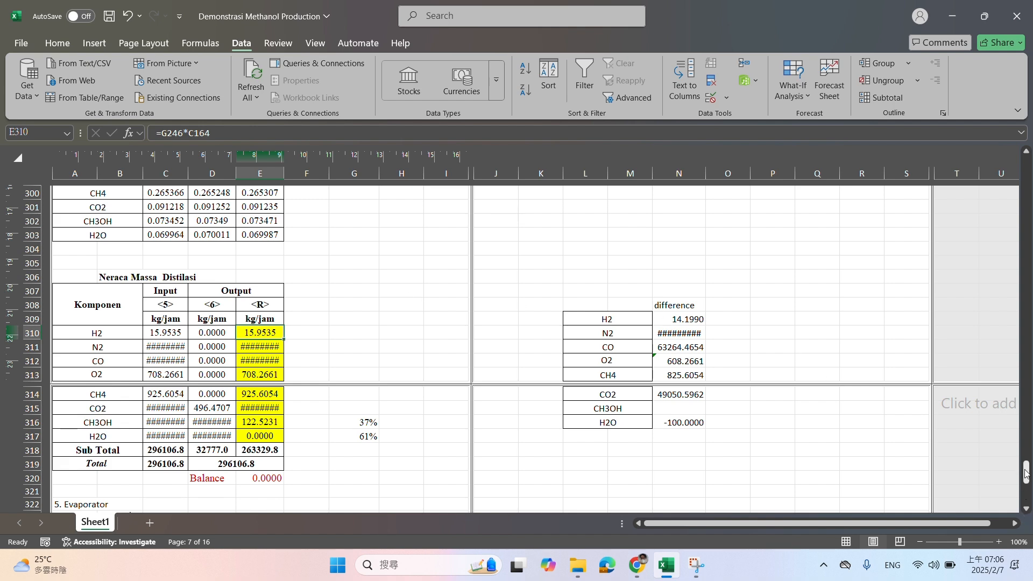
Check the process flow sketch for the purging point and change the distillation output label in E308 back to <7>
mouse_move(1026, 473)
mouse_down()
mouse_move(992, 215)
mouse_move(1022, 161)
mouse_up()
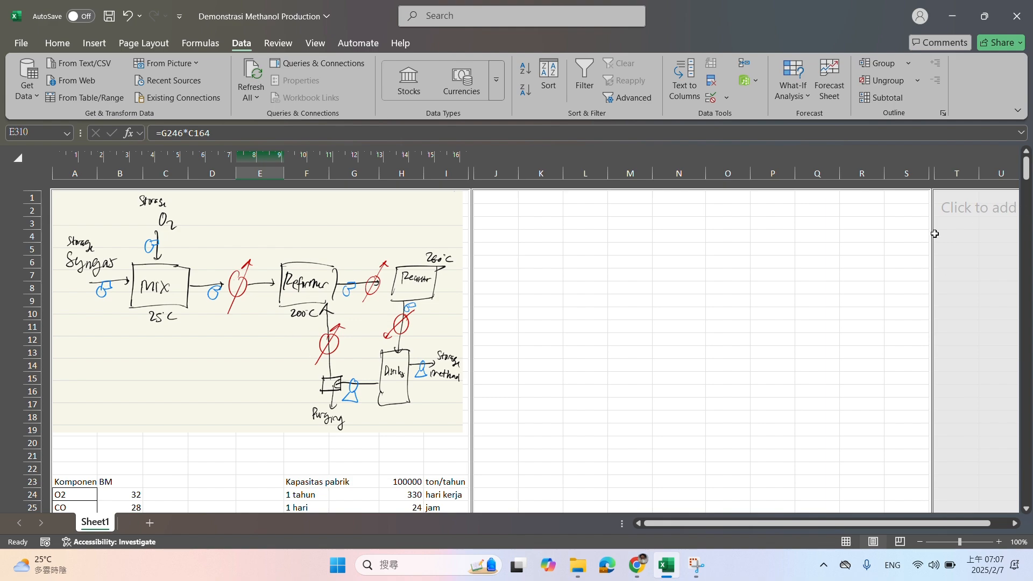
drag(1026, 167, 1025, 484)
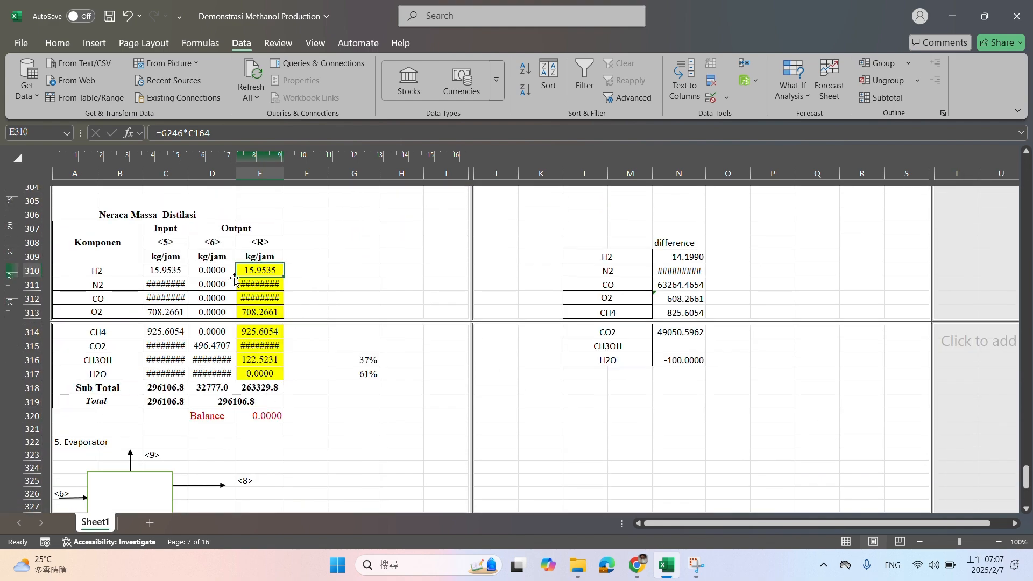
click(348, 242)
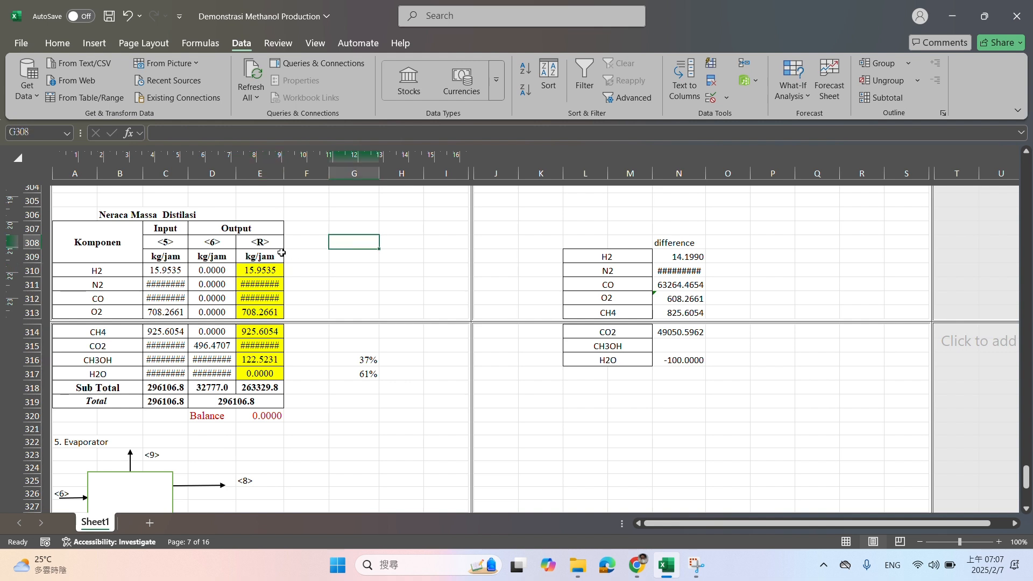
click(269, 246)
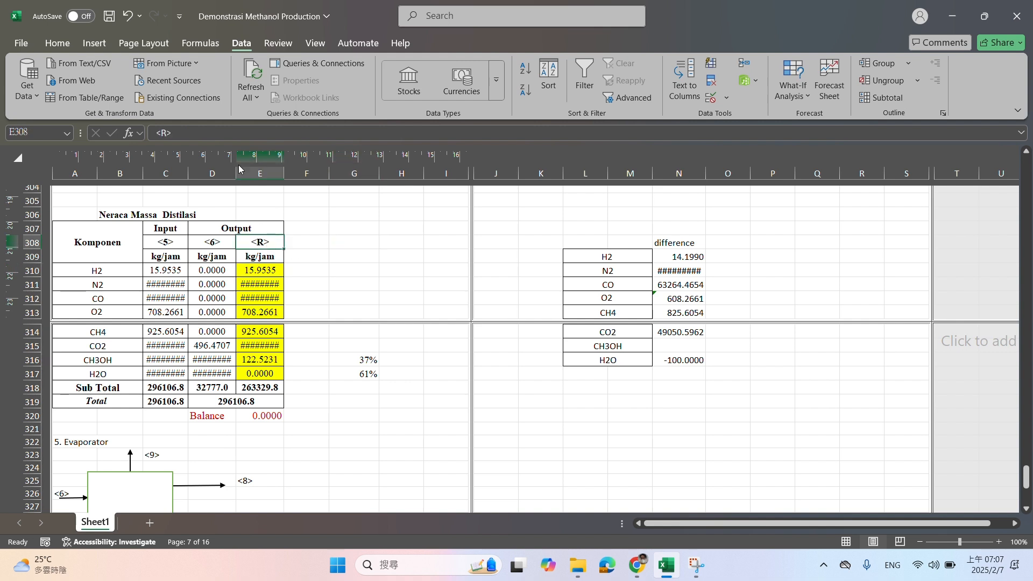
click(167, 134)
key(BackSpace)
text(7)
key(Return)
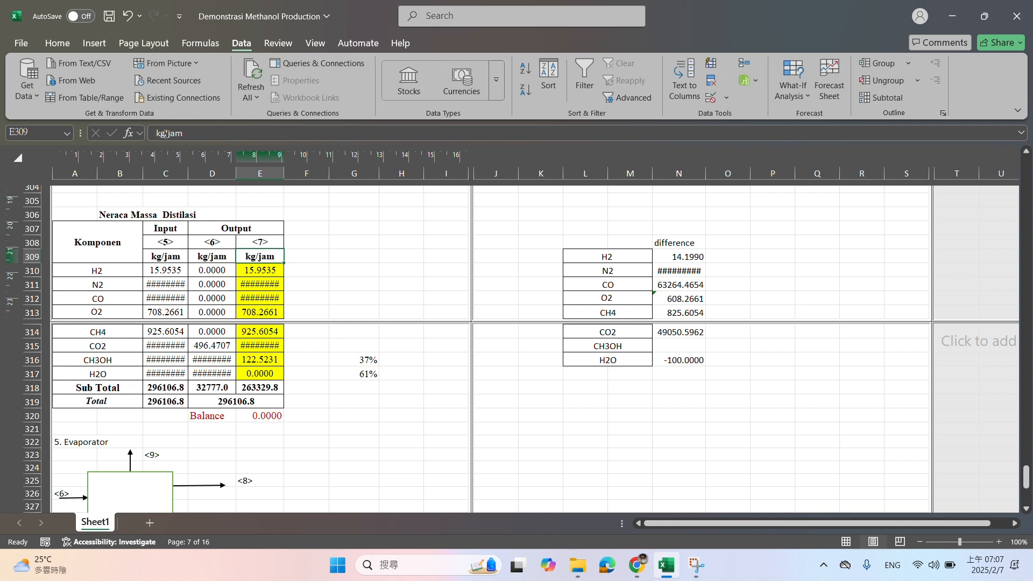
Enter the section heading "6. Purging" in K322, beside the Evaporator section
click(389, 254)
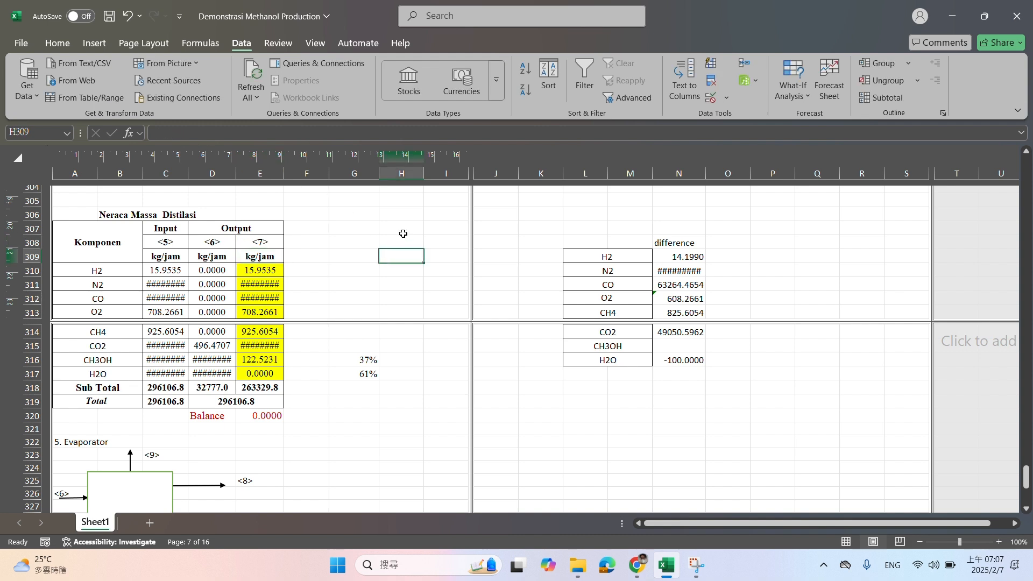
click(404, 238)
click(437, 238)
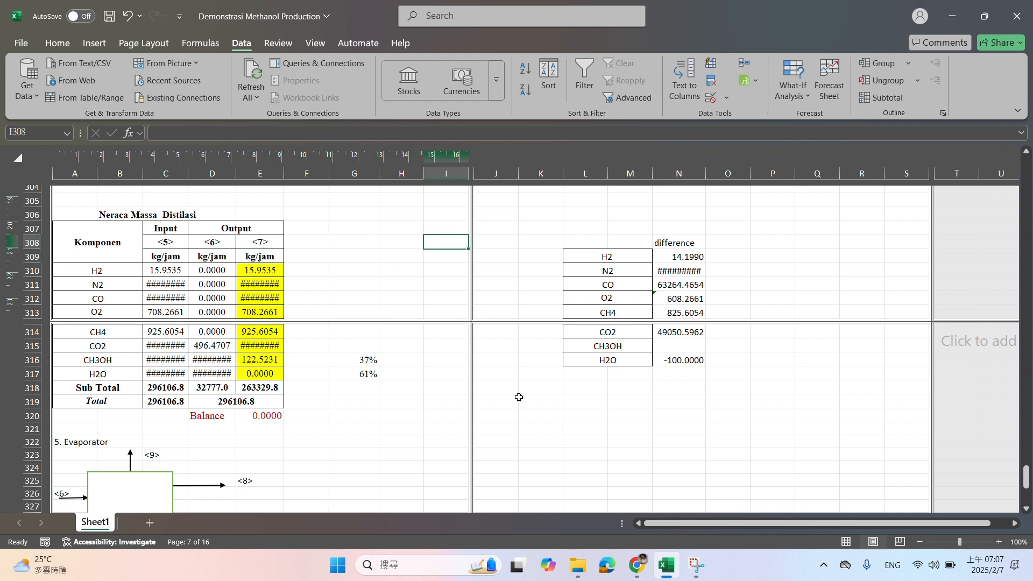
click(543, 439)
text(6. PU)
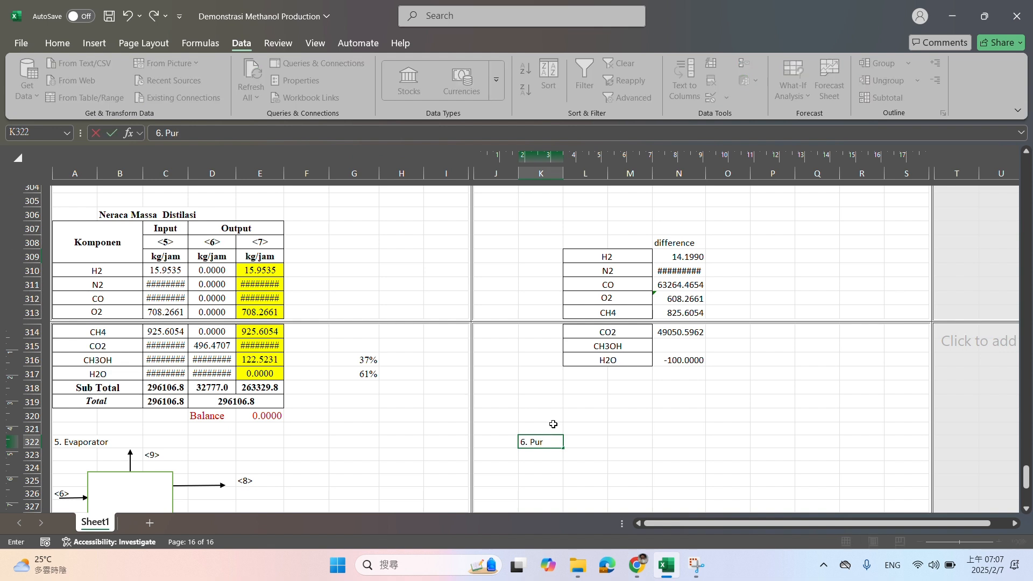
key(Return)
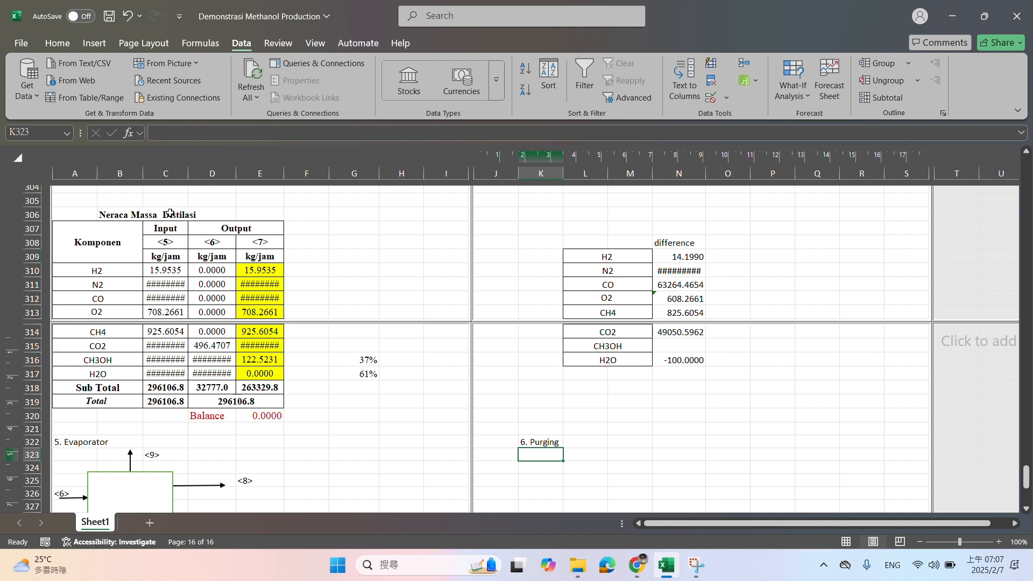
Copy the distillation mass balance table A307:E317, without its totals, to K324 beneath the Purging heading
drag(166, 232, 237, 371)
drag(102, 253, 236, 369)
key(ctrl+c)
scroll(685, 456, down, 3)
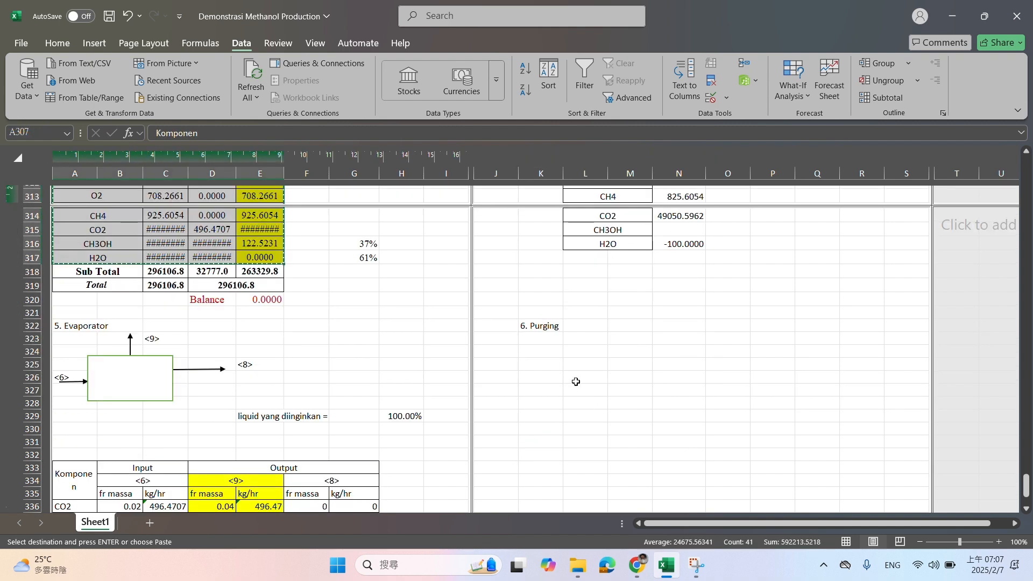
click(546, 351)
key(ctrl+v)
click(679, 325)
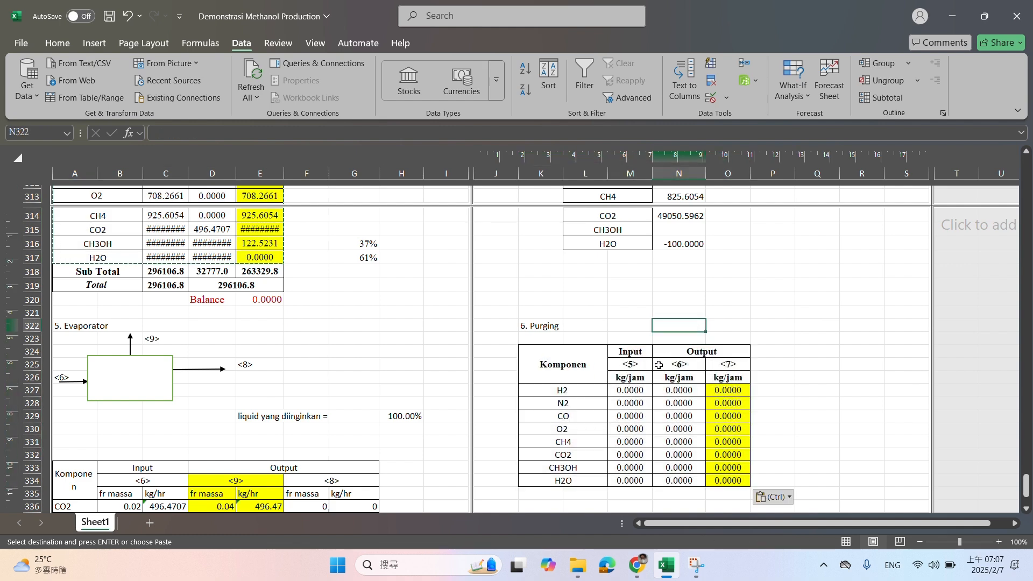
Label the purging table's input stream <7> and its two output streams <R> and <P> in row 325
click(634, 368)
text(<7)
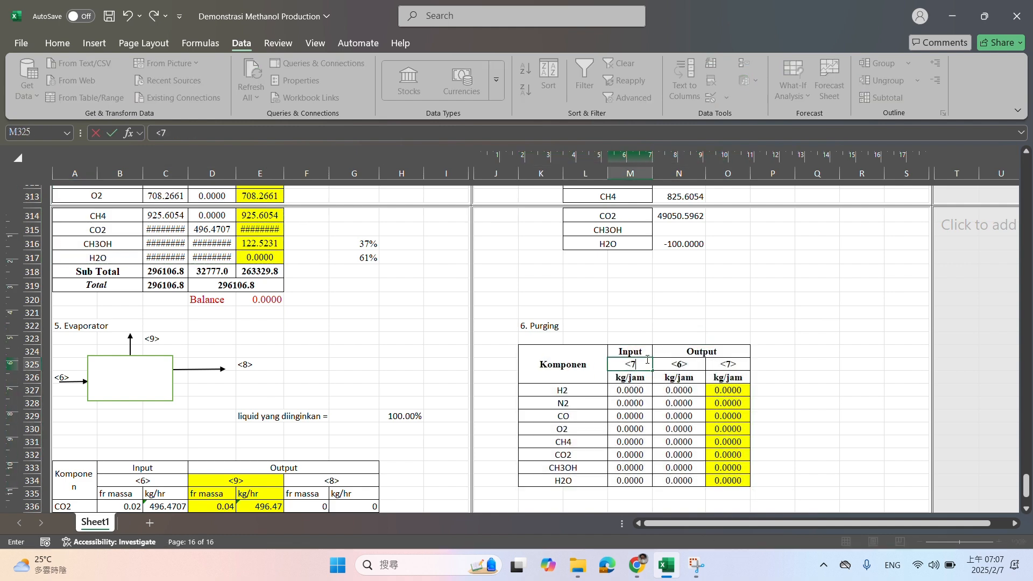
text(>)
key(Tab)
text(<)
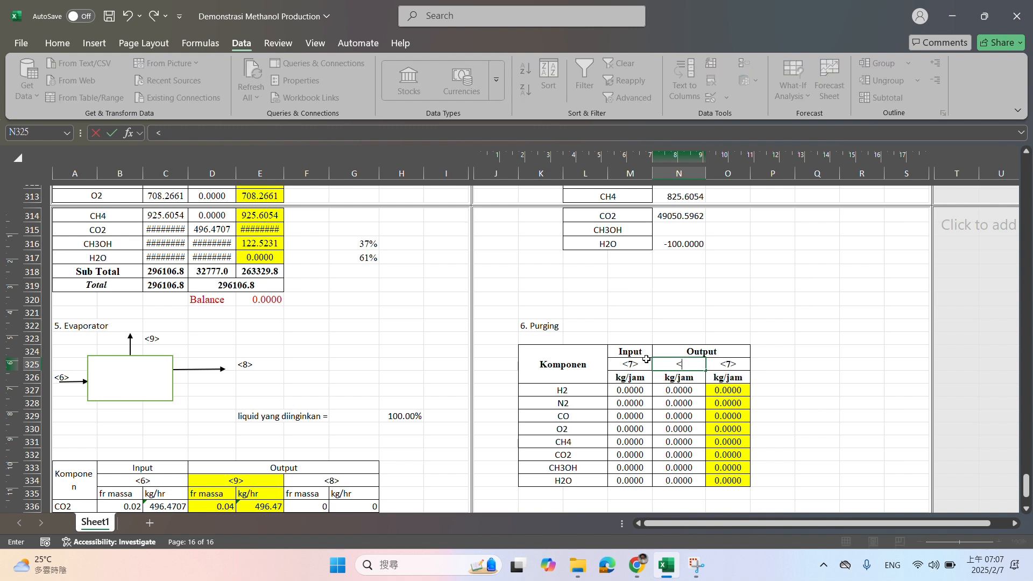
key(Tab)
text(<)
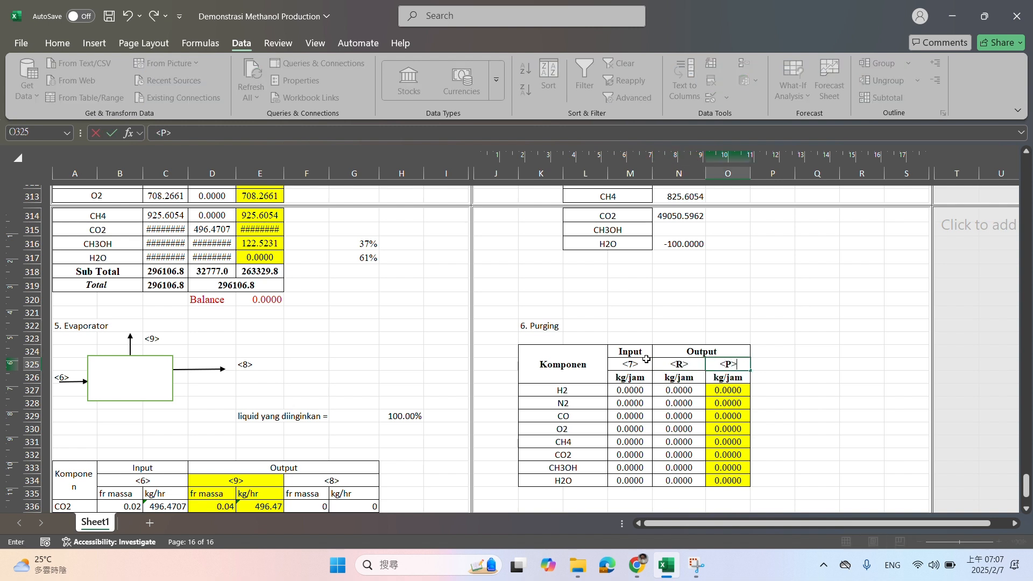
key(Return)
Link the purging table's <7> input for H2 in M327 to E310 and fill the formula to M334
click(647, 361)
text(=)
scroll(439, 302, up, 1)
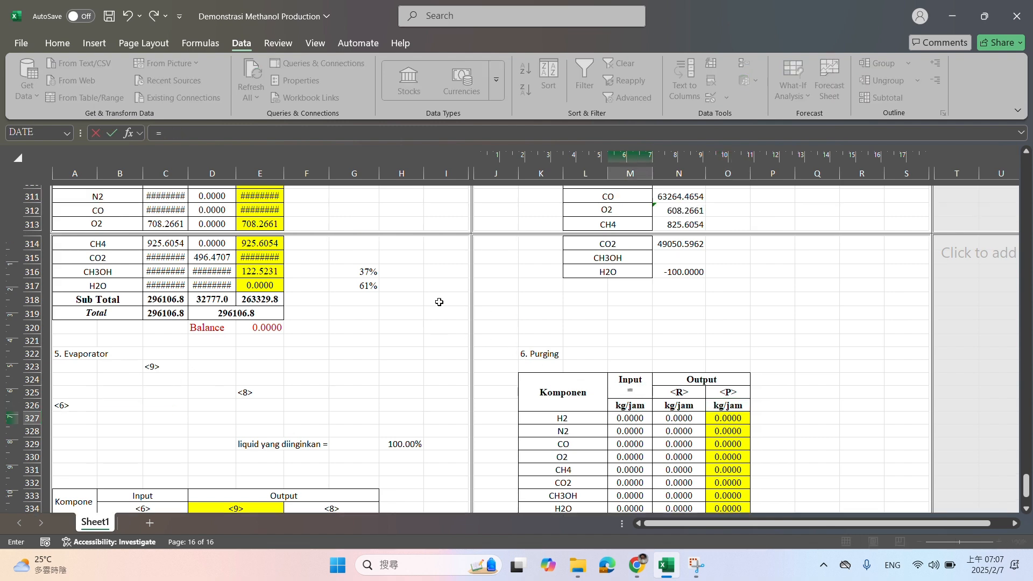
scroll(439, 302, up, 2)
click(263, 232)
key(Return)
scroll(693, 403, down, 3)
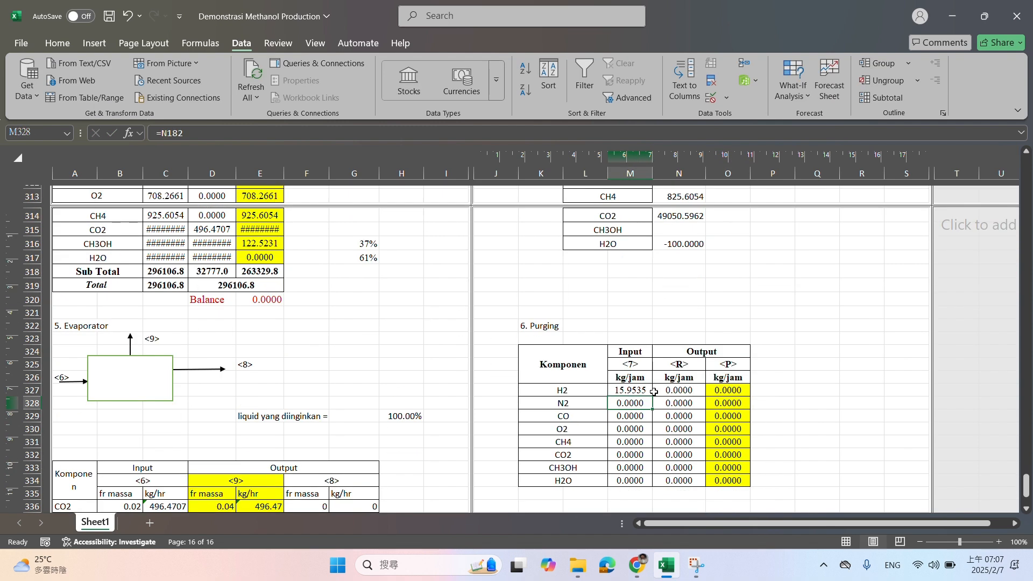
click(646, 391)
drag(650, 395, 650, 483)
Link the purging table's <R> output in N327 to recycle cell E98 and fill the formula to N334
click(682, 386)
text(=)
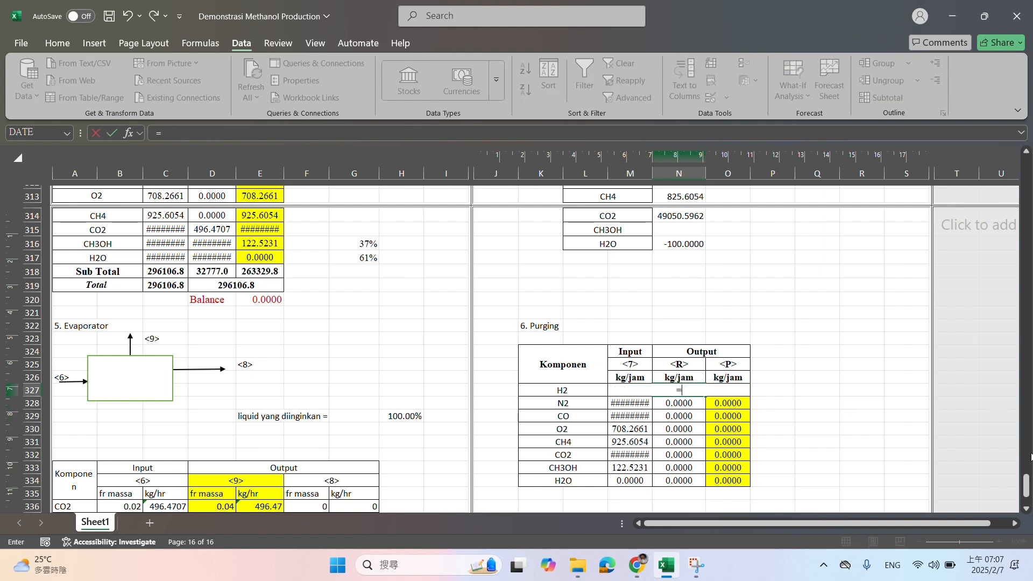
drag(1026, 486, 1026, 248)
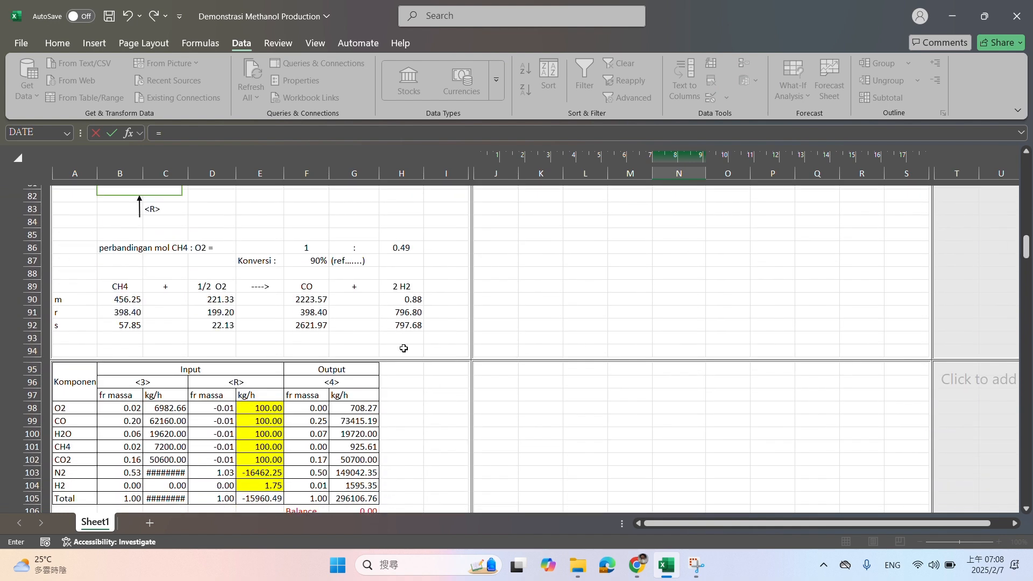
click(268, 406)
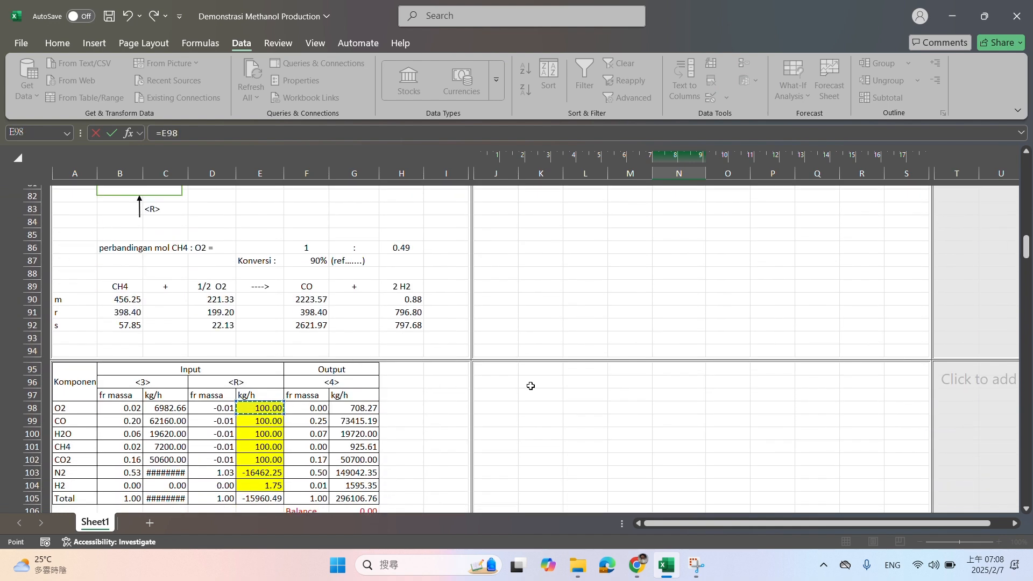
key(Return)
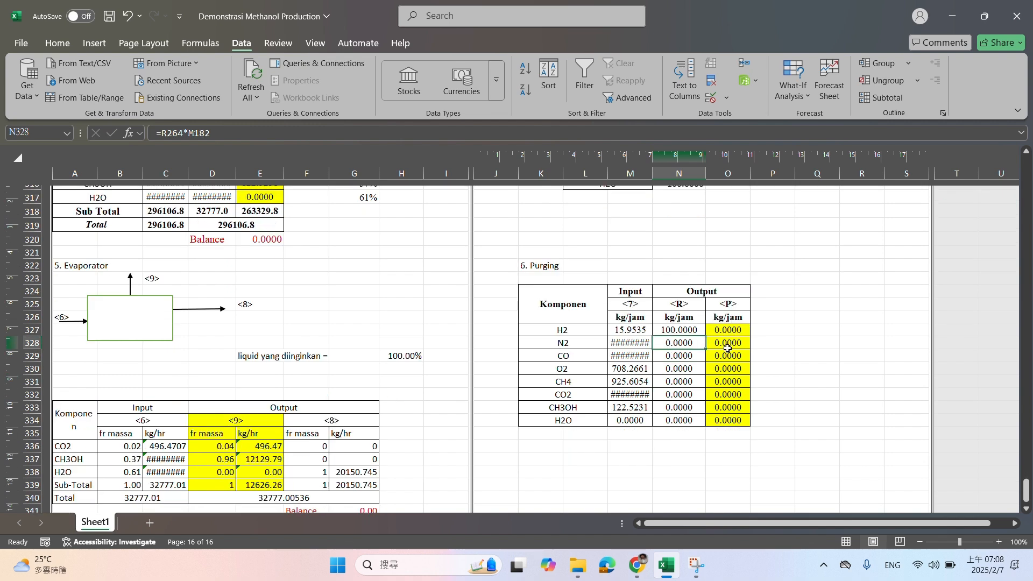
click(689, 330)
drag(702, 337, 701, 422)
Calculate the <P> output in O327 as =M327-N327, fill it to O334 and check the H2 row formulas
click(724, 329)
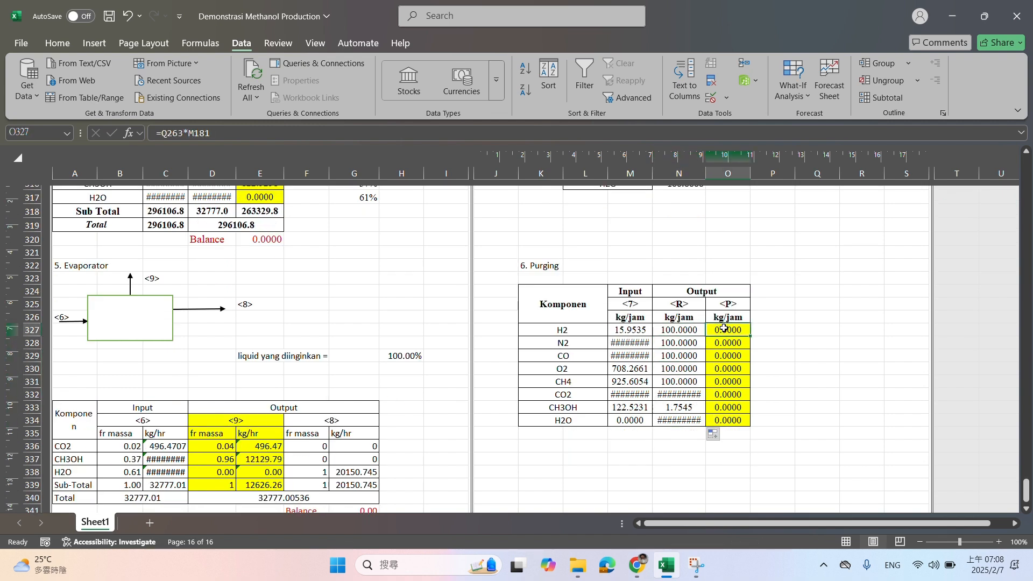
text(=)
click(624, 332)
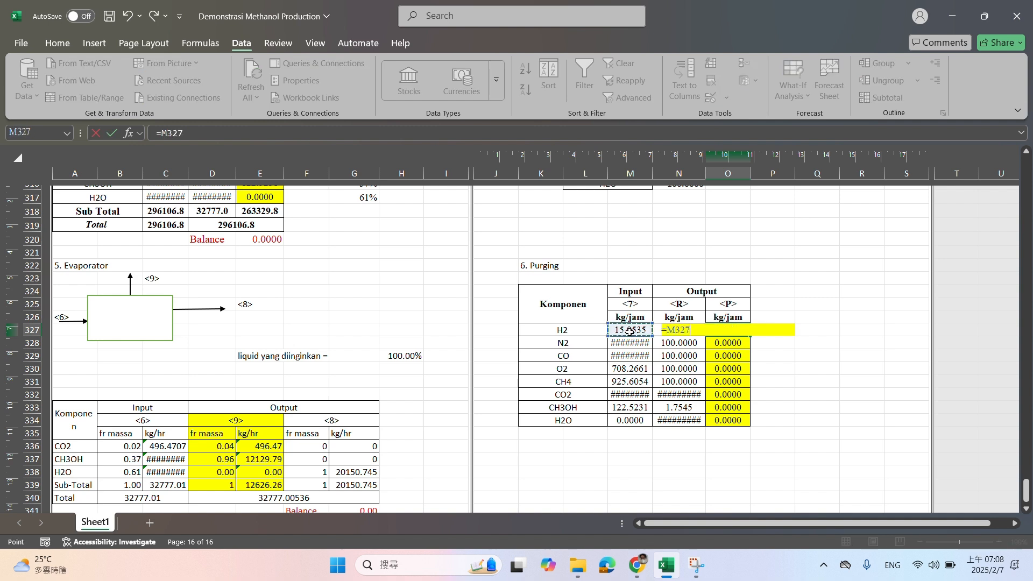
text(-)
click(666, 344)
click(667, 331)
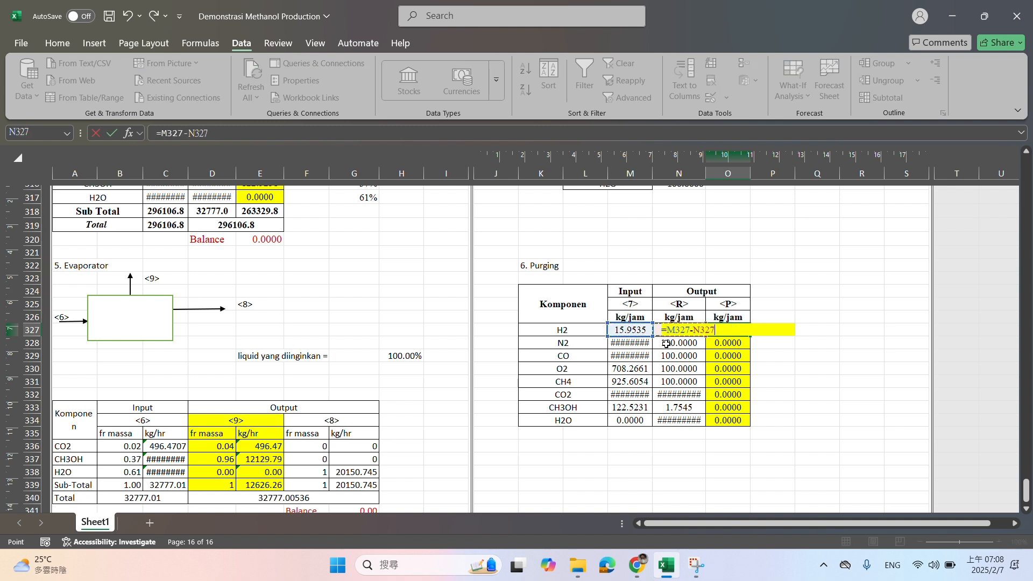
key(Return)
click(746, 328)
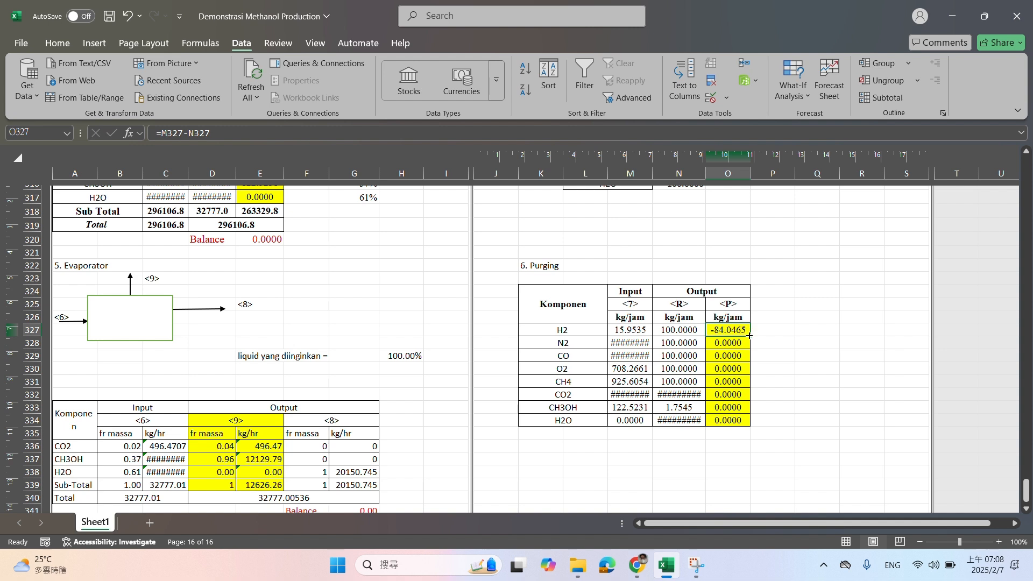
drag(749, 336, 744, 421)
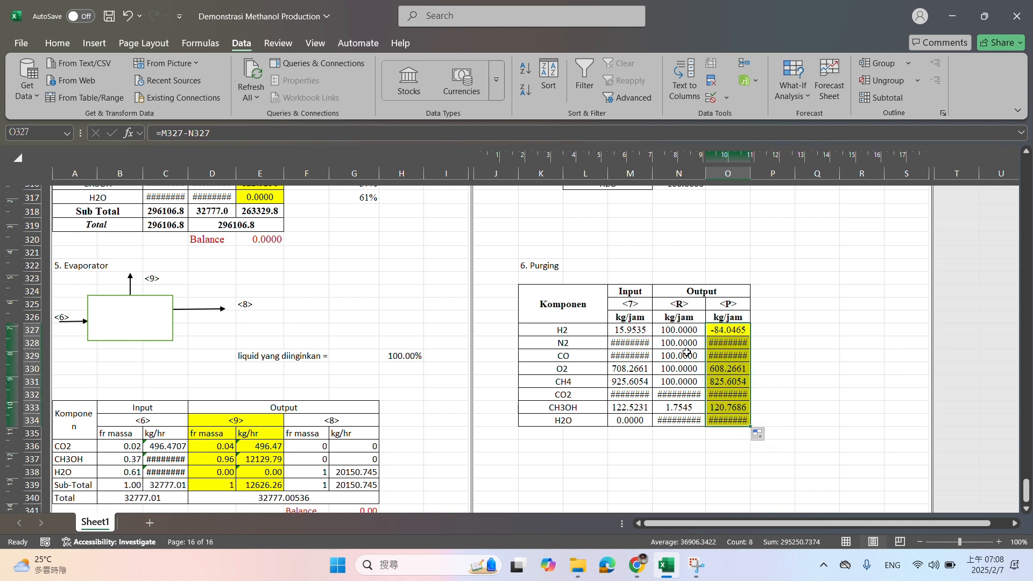
click(713, 326)
click(688, 331)
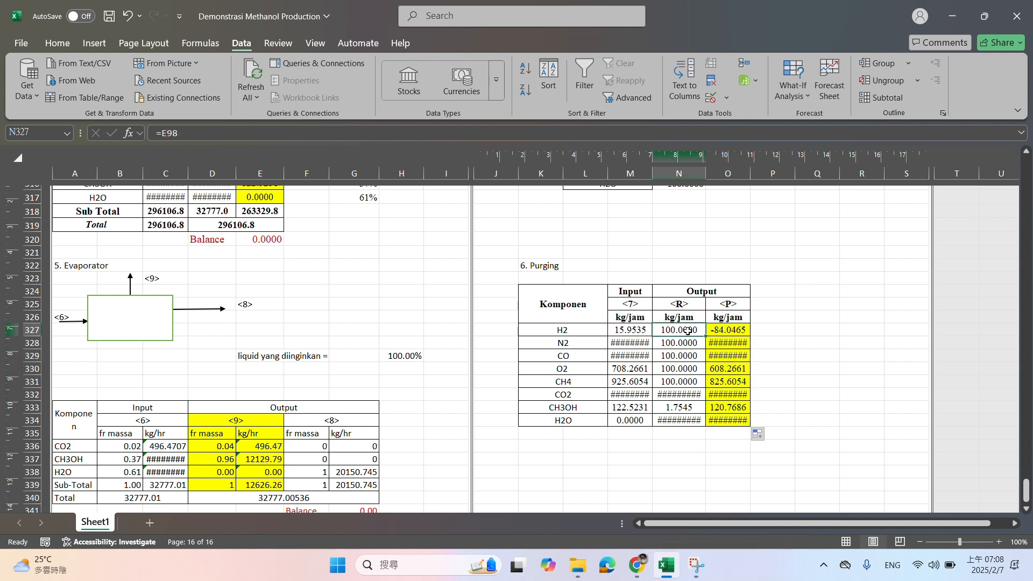
click(643, 330)
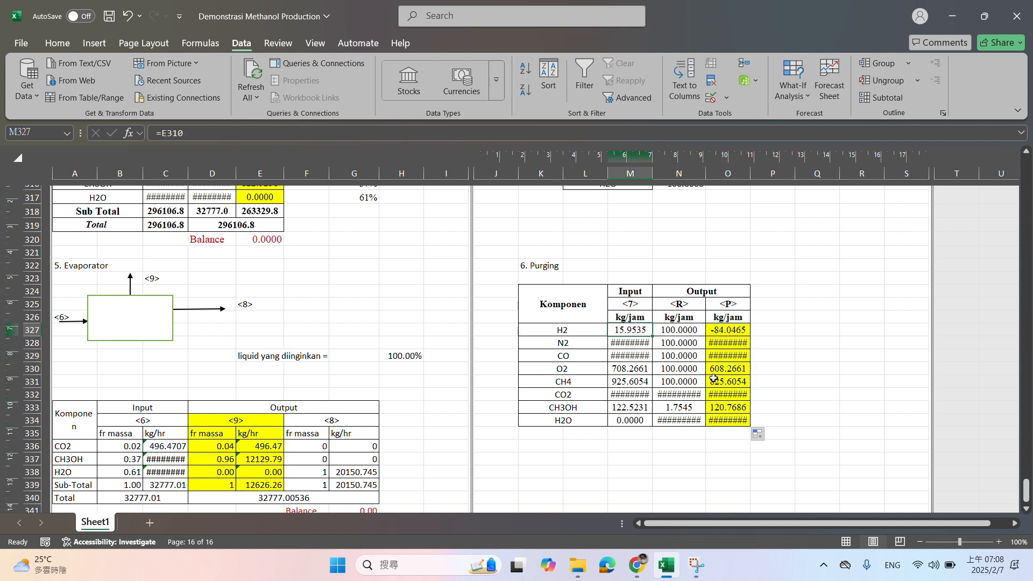
Set the reformer's recycle <R> mass flows to 12 for O2 and 15 for CO in E98:E99
drag(1021, 489, 1022, 254)
click(253, 307)
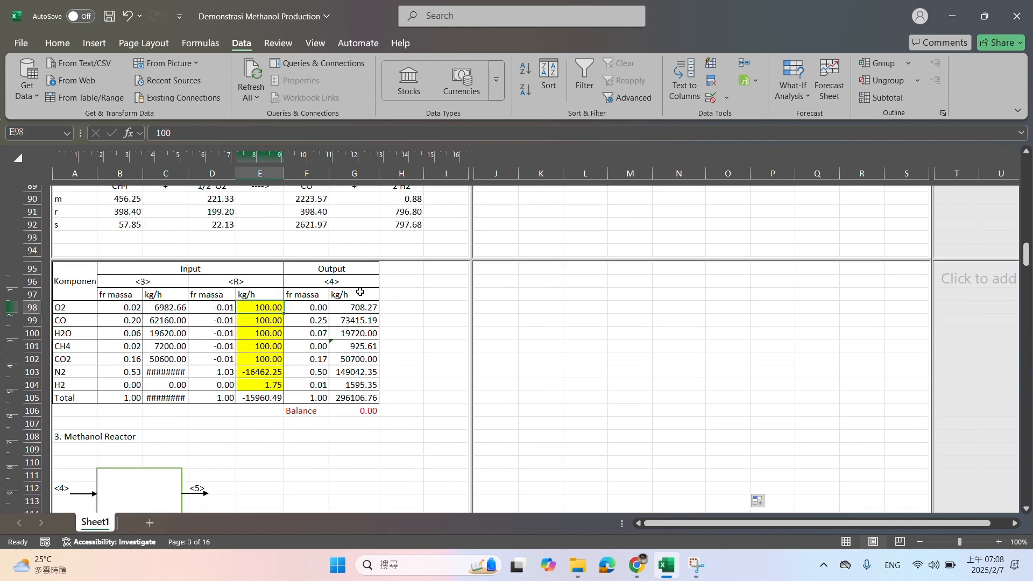
text(1)
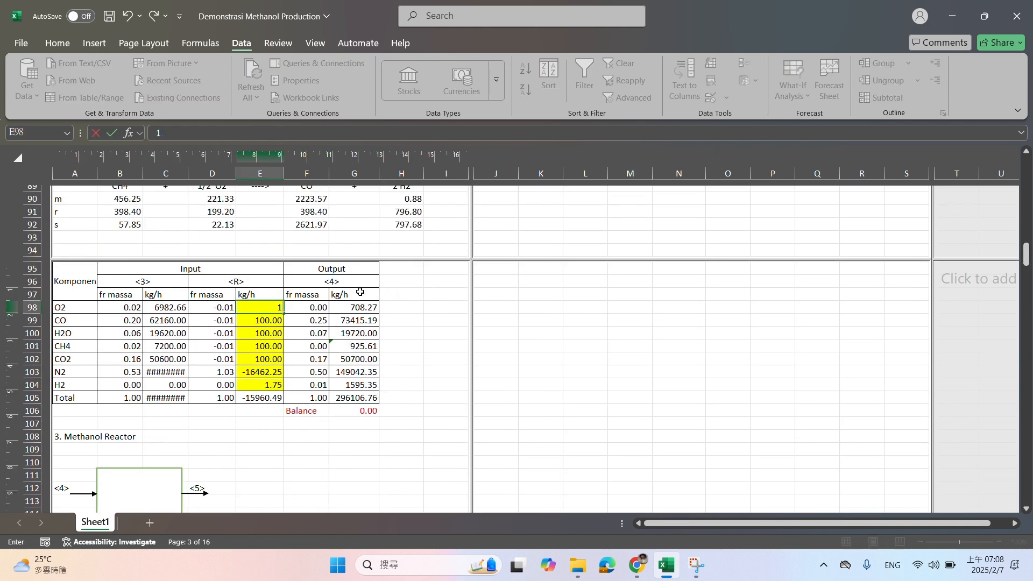
text(2)
key(Return)
text(15)
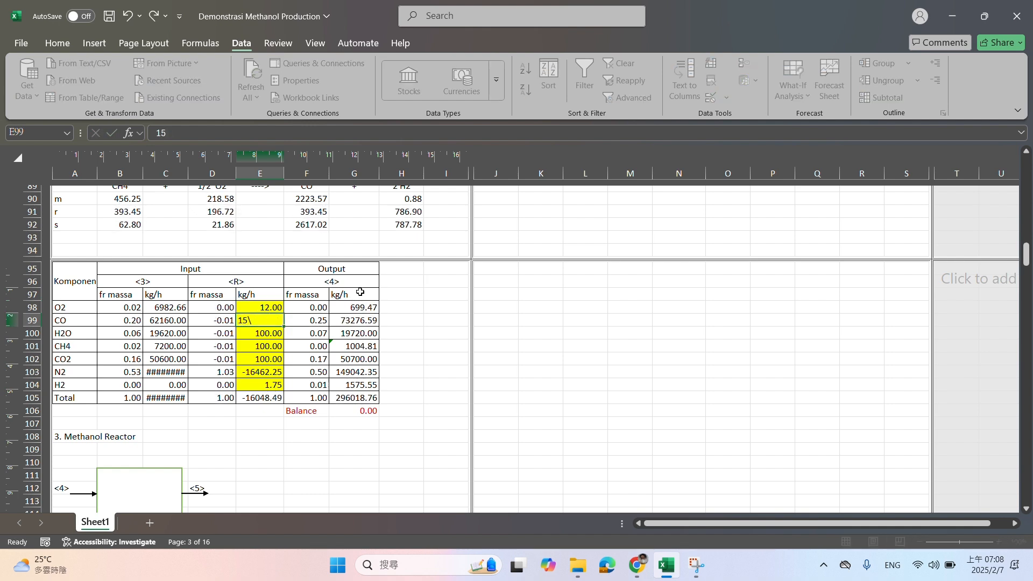
text(\)
key(ctrl+Return)
key(BackSpace)
key(Return)
key(Return)
key(Return)
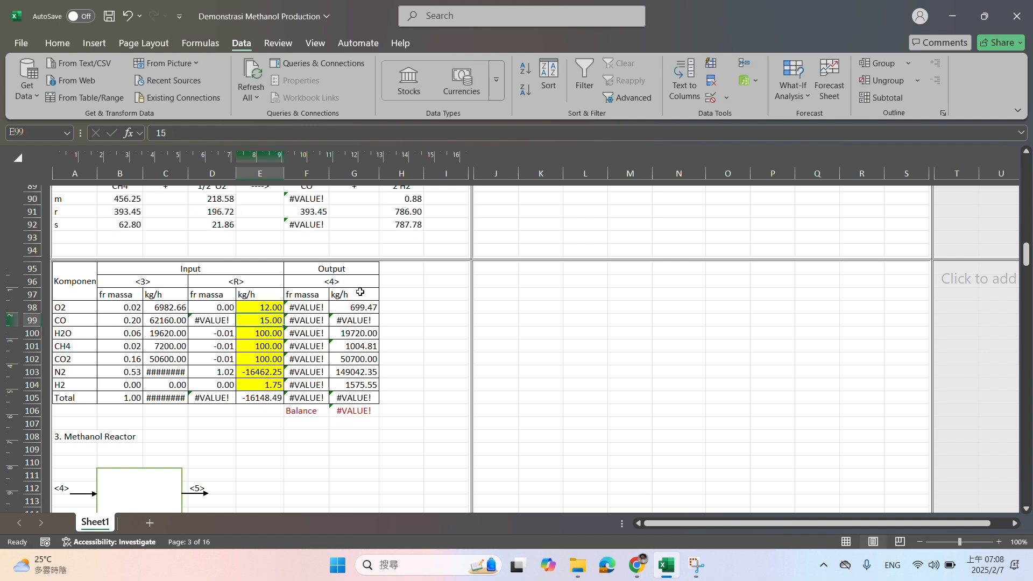
Set the reformer's recycle <R> flows to 100 for N2, 52 for CO2, 30 for CH4 and 21 for H2O
click(256, 373)
text(100)
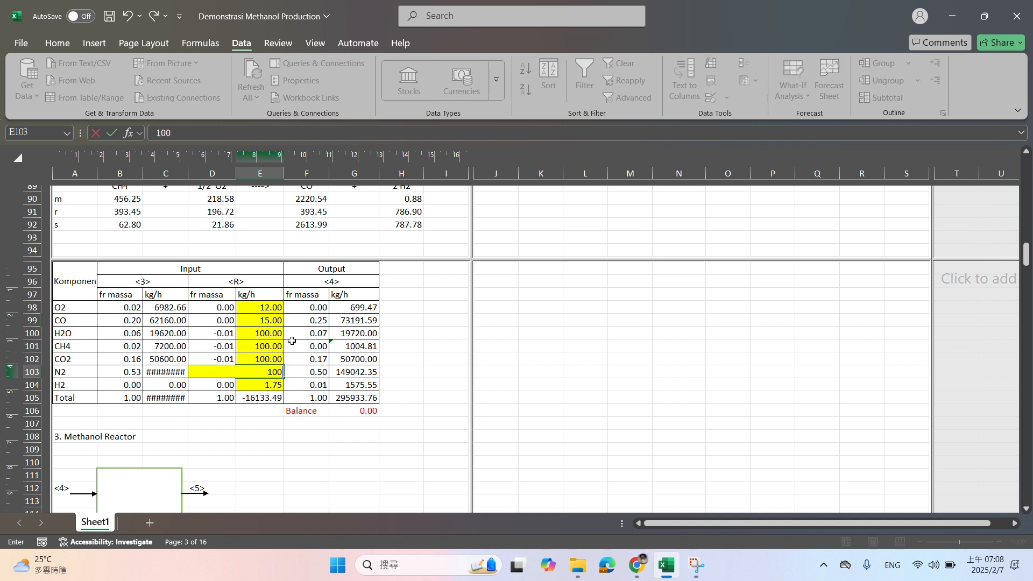
key(Return)
key(Up)
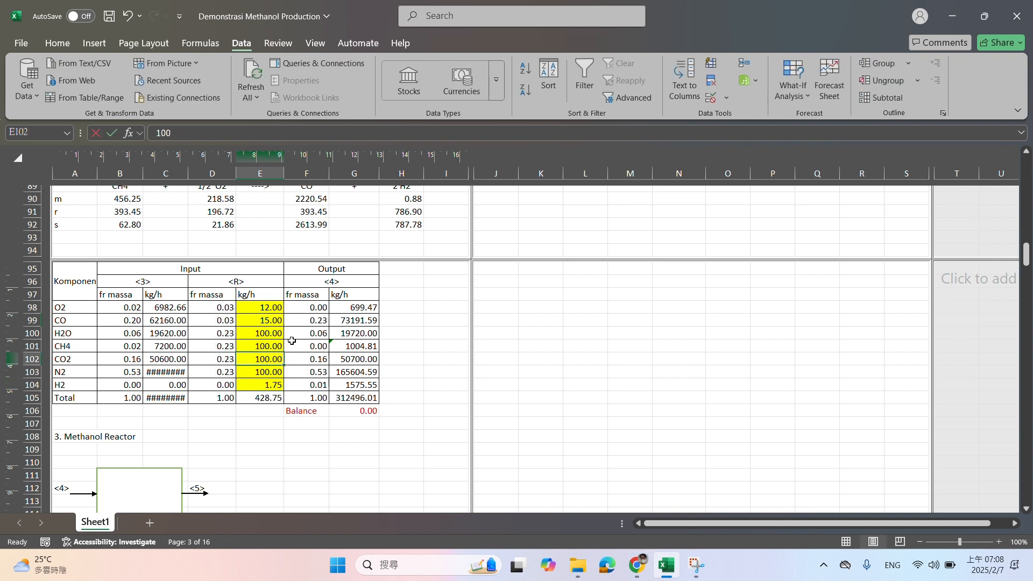
text(52)
key(Up)
text(100)
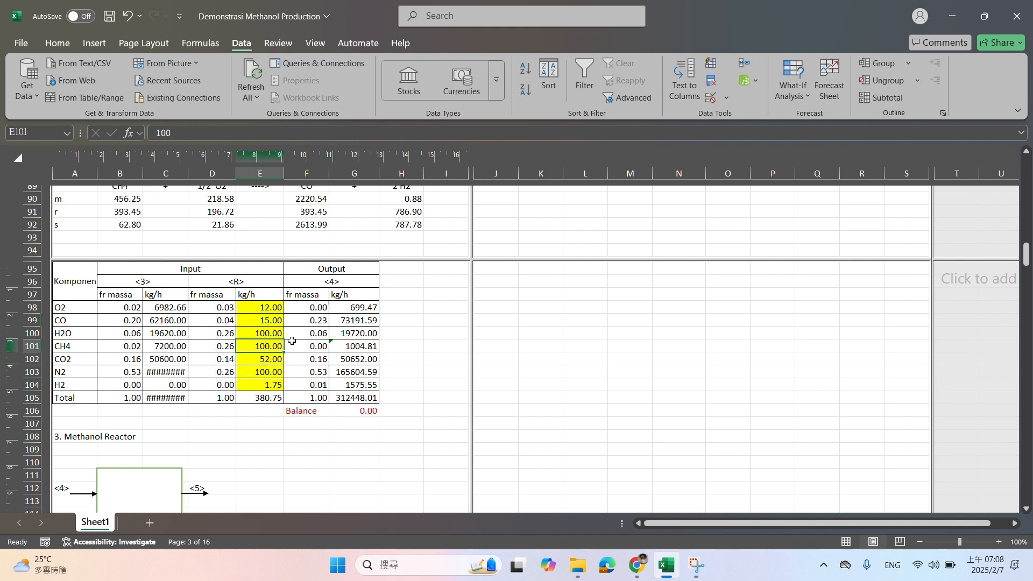
text(30)
key(Up)
text(2)
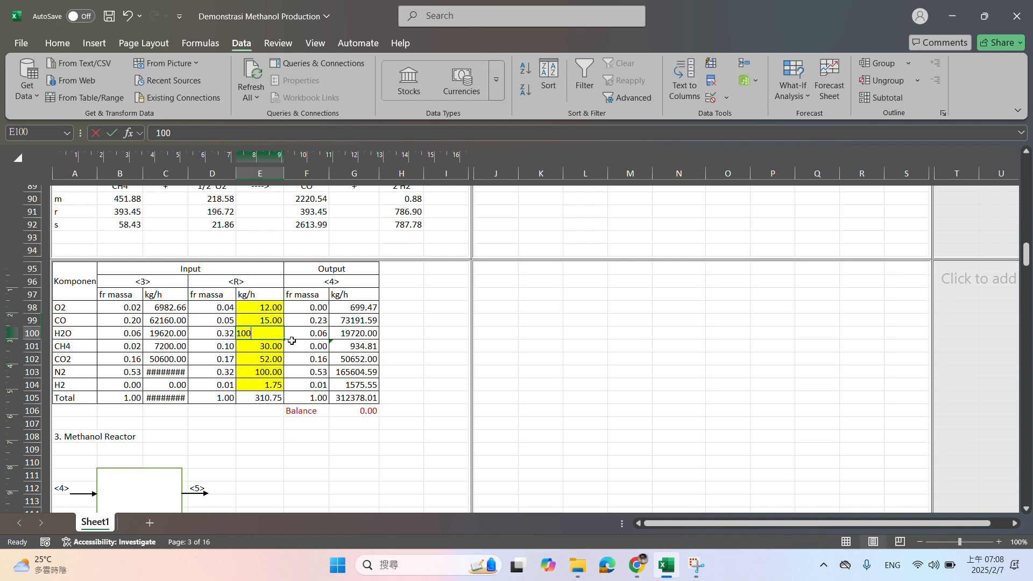
text(1)
key(Return)
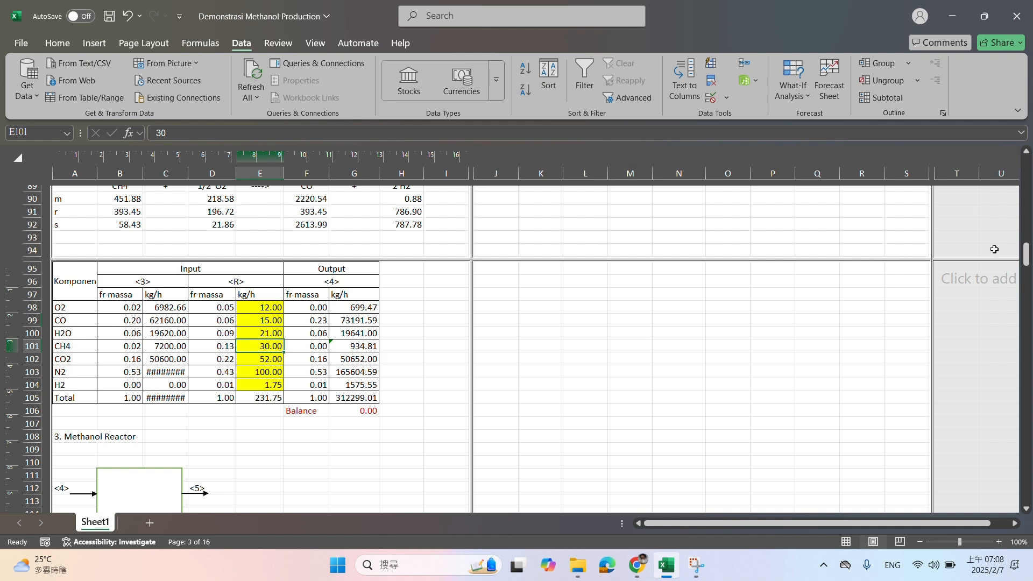
Set up Goal Seek on the evaporator's stream <9> subtotal in E339 with a target value of 12626.26
drag(1026, 254, 1027, 492)
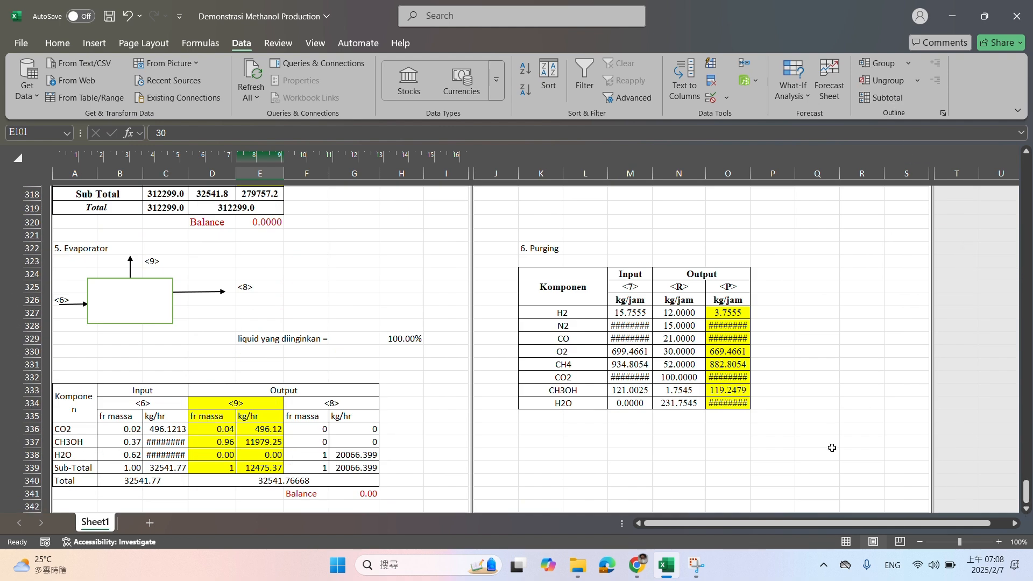
drag(627, 313, 727, 377)
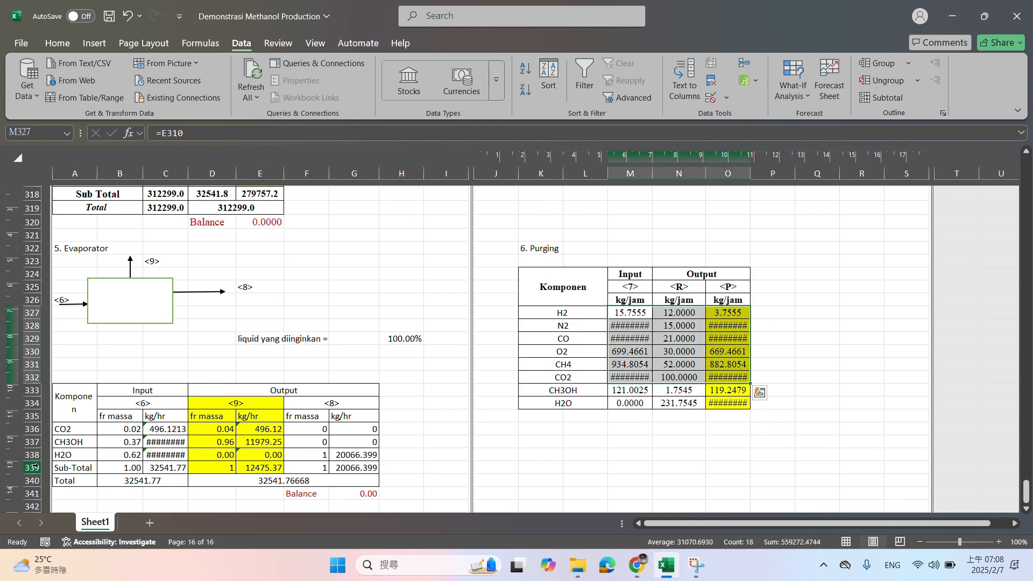
click(253, 464)
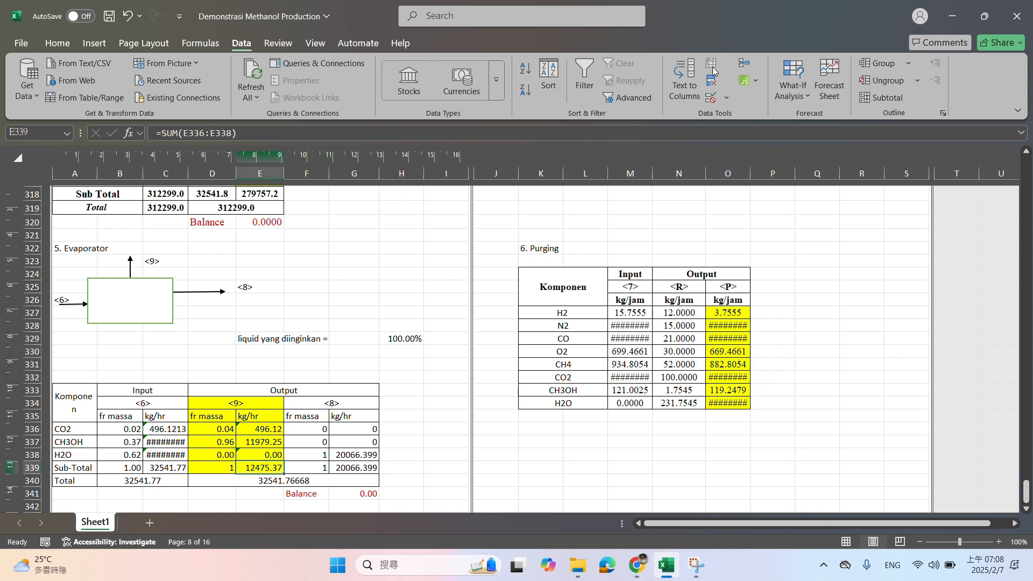
click(793, 81)
click(810, 137)
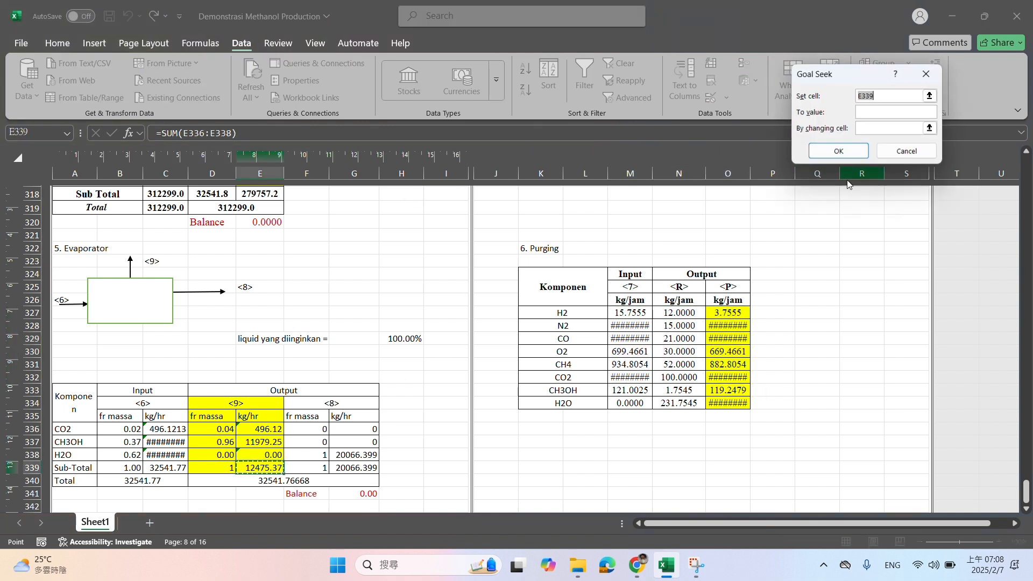
click(884, 114)
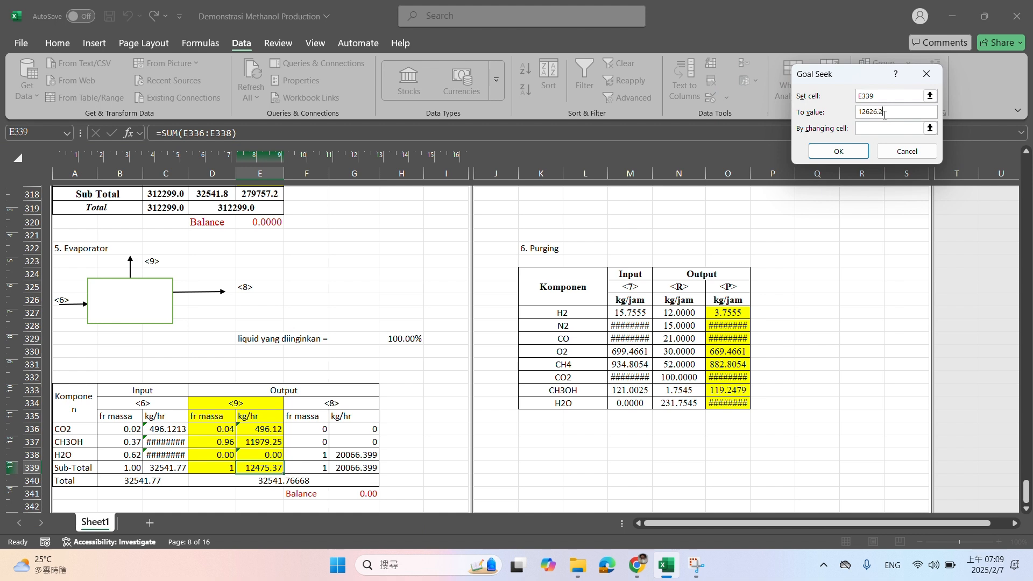
key(Tab)
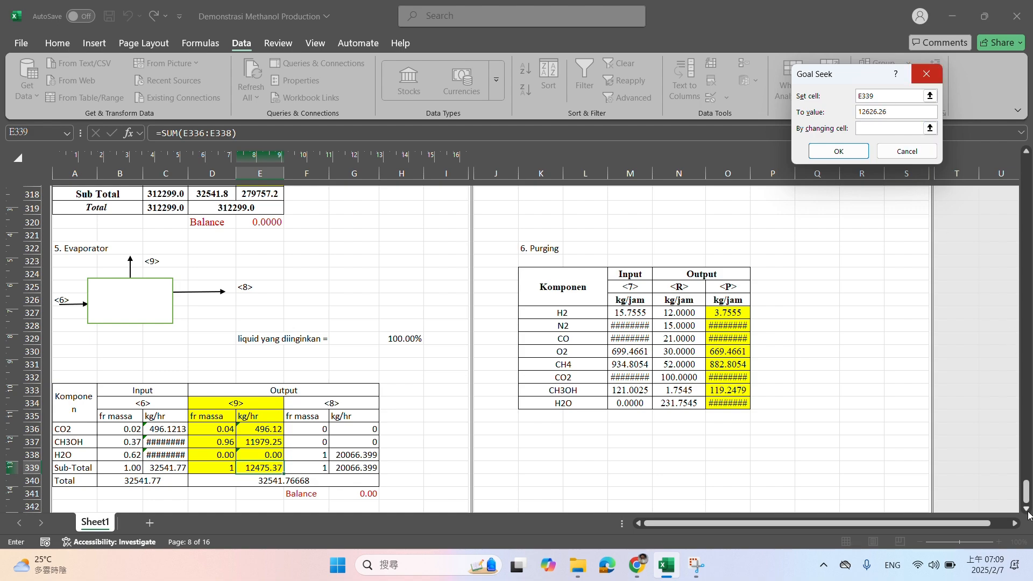
Run the goal seek by changing the incoming air basis in C69 and keep the solution
drag(1027, 493, 1026, 177)
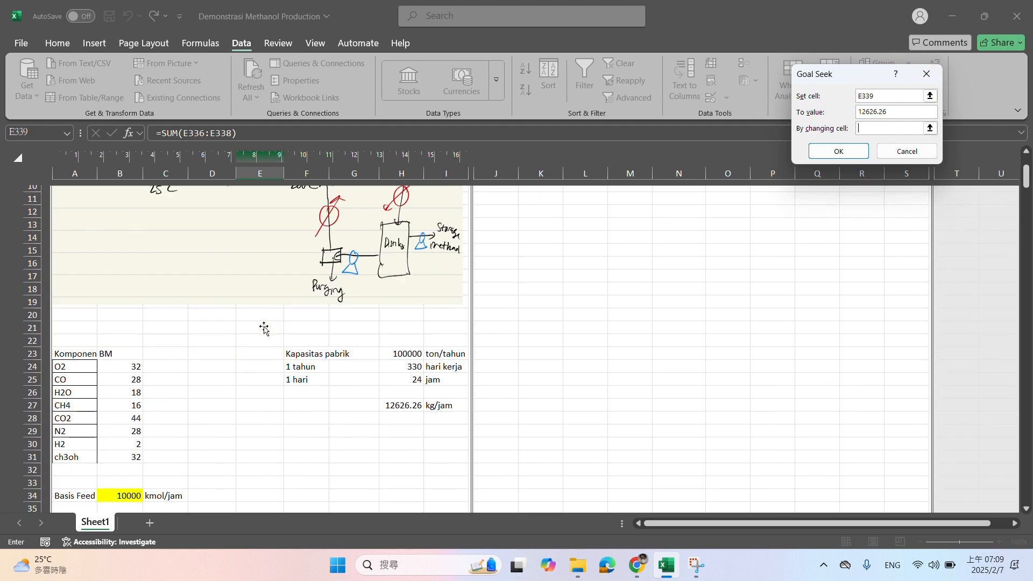
scroll(263, 329, down, 13)
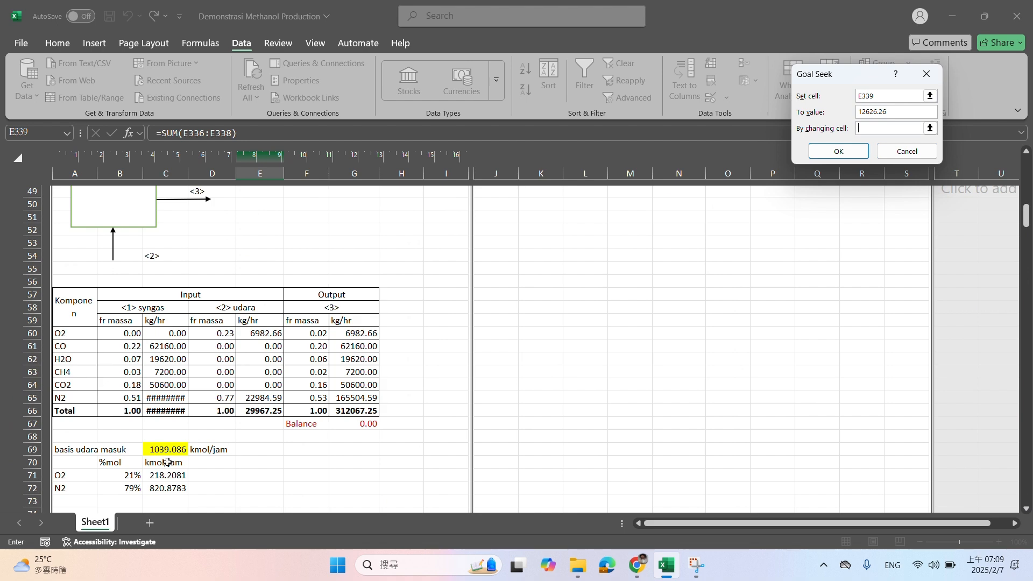
click(166, 450)
click(838, 152)
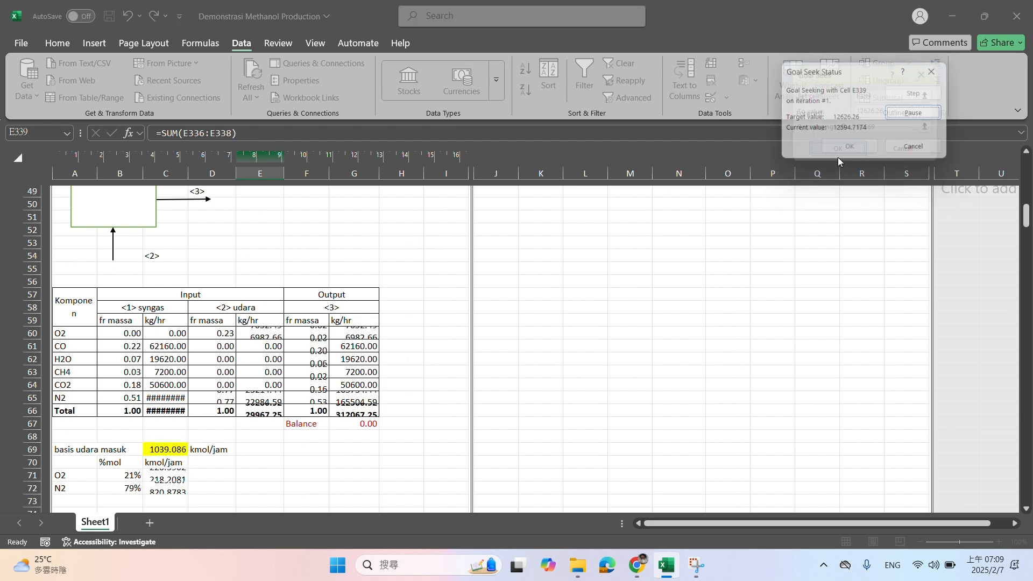
click(844, 147)
drag(1027, 217, 1019, 492)
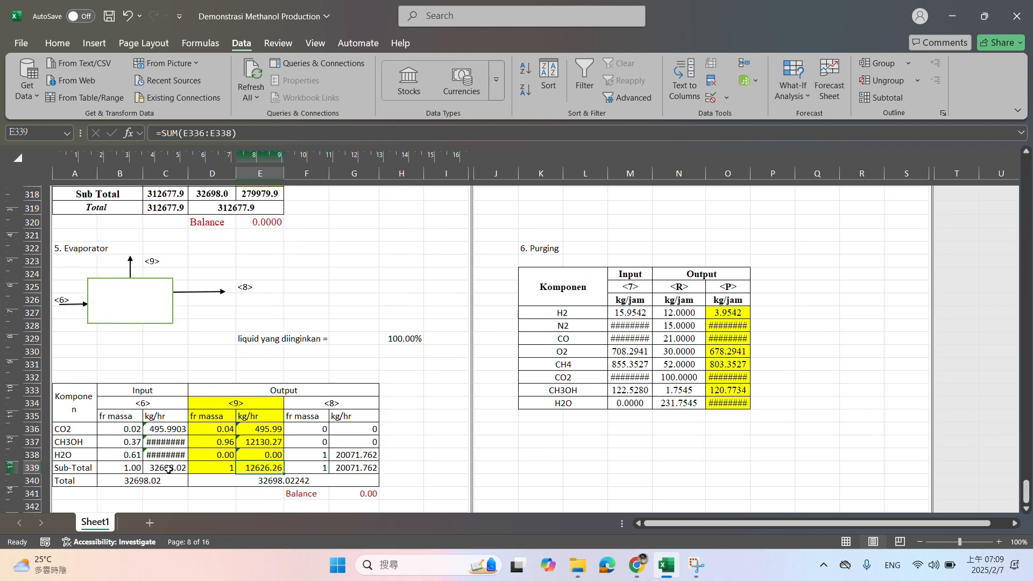
scroll(209, 442, down, 3)
scroll(210, 441, up, 6)
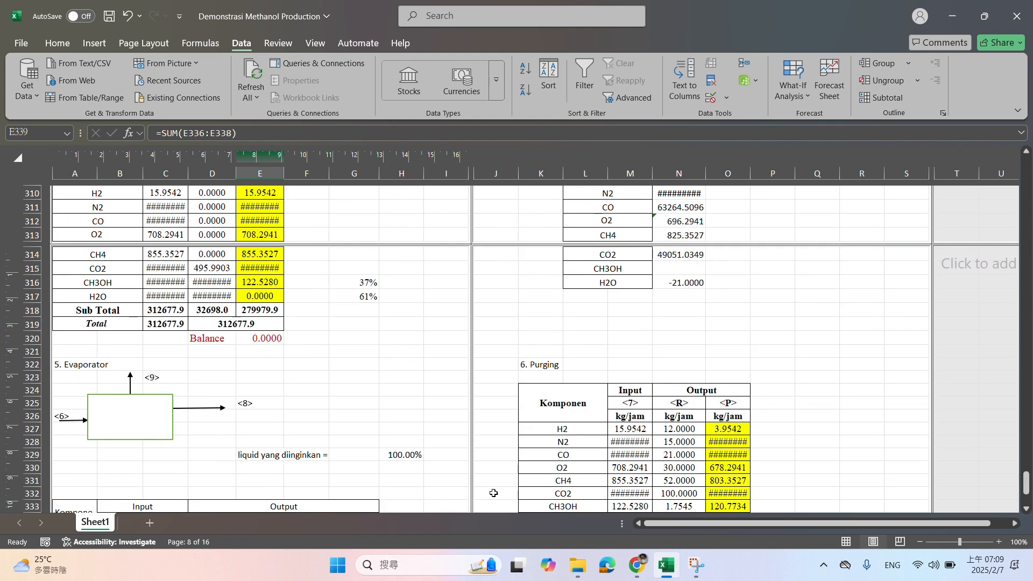
scroll(493, 493, up, 16)
drag(1028, 432, 1028, 155)
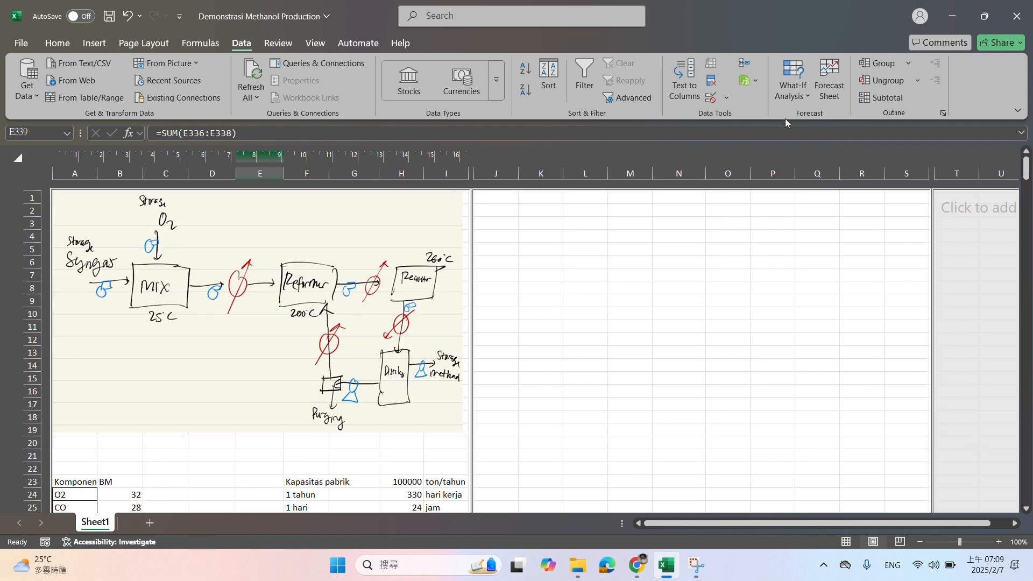